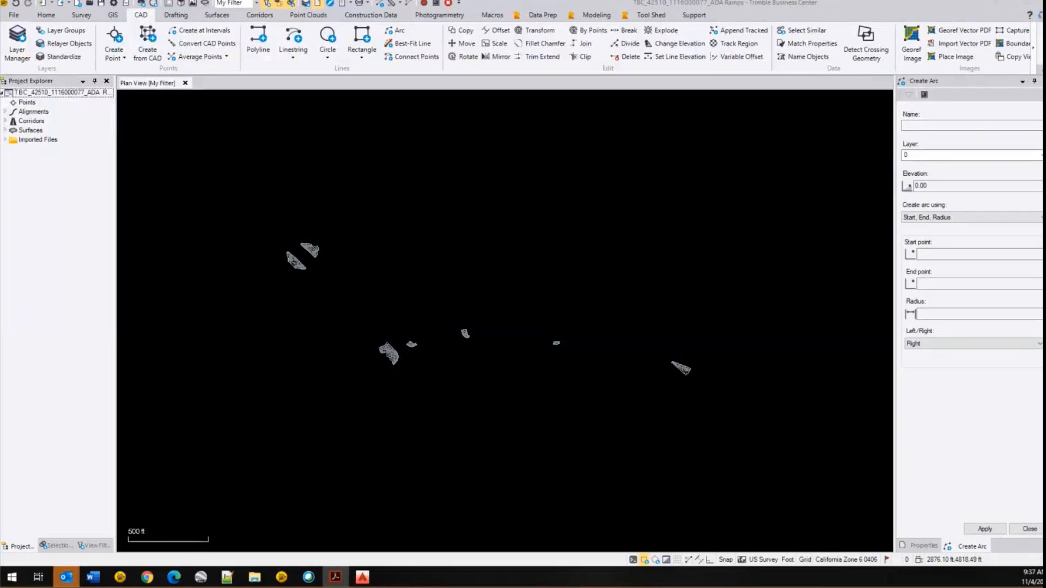
- Switch to the plan sheets PDF in Acrobat and examine sheet C-22's curb ramp CR20 layout, curve data and station callouts, with the bookmarks hidden
drag(948, 183, 560, 105)
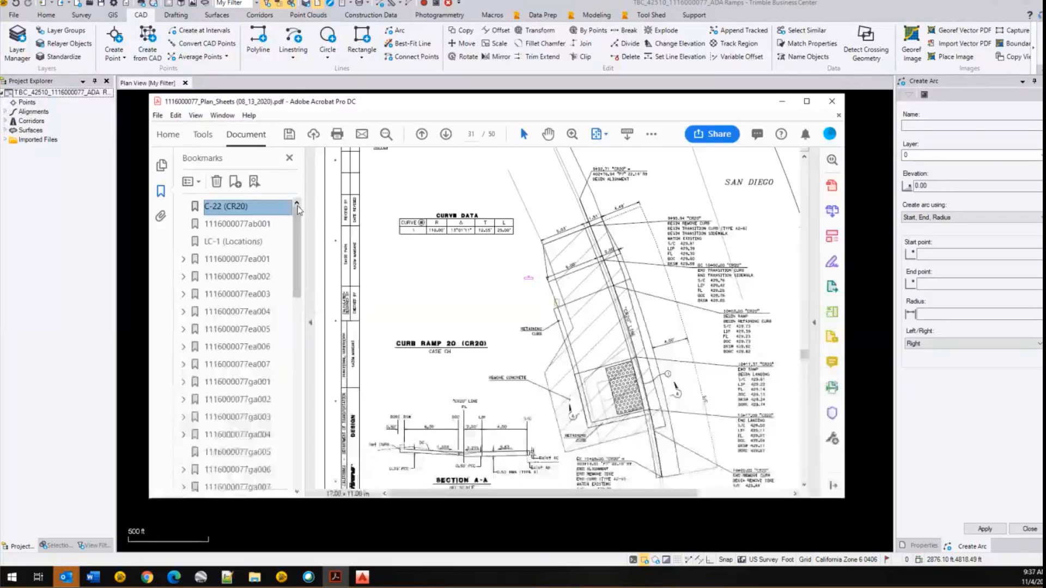
click(310, 322)
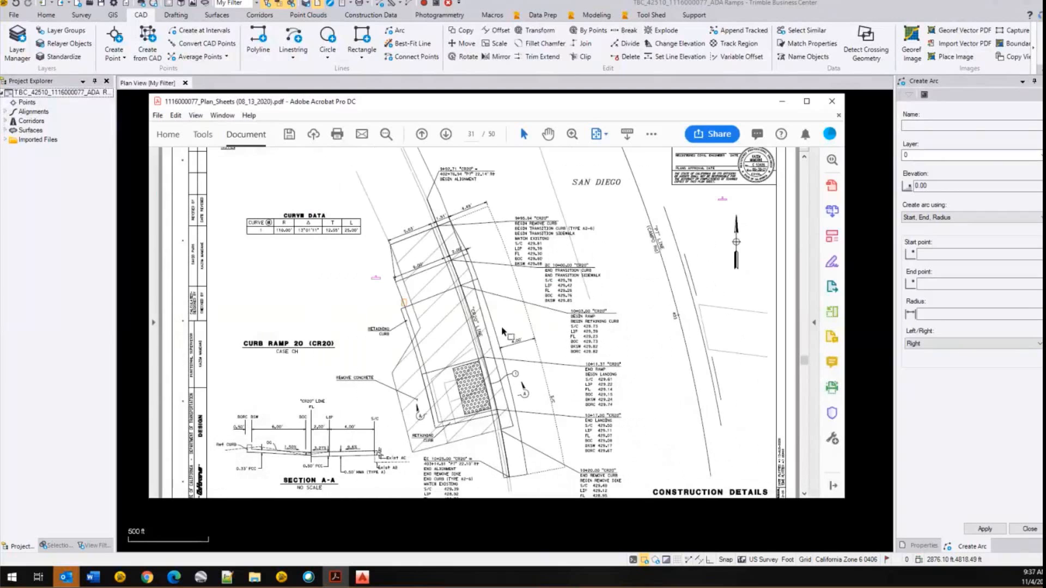
key(ctrl+0)
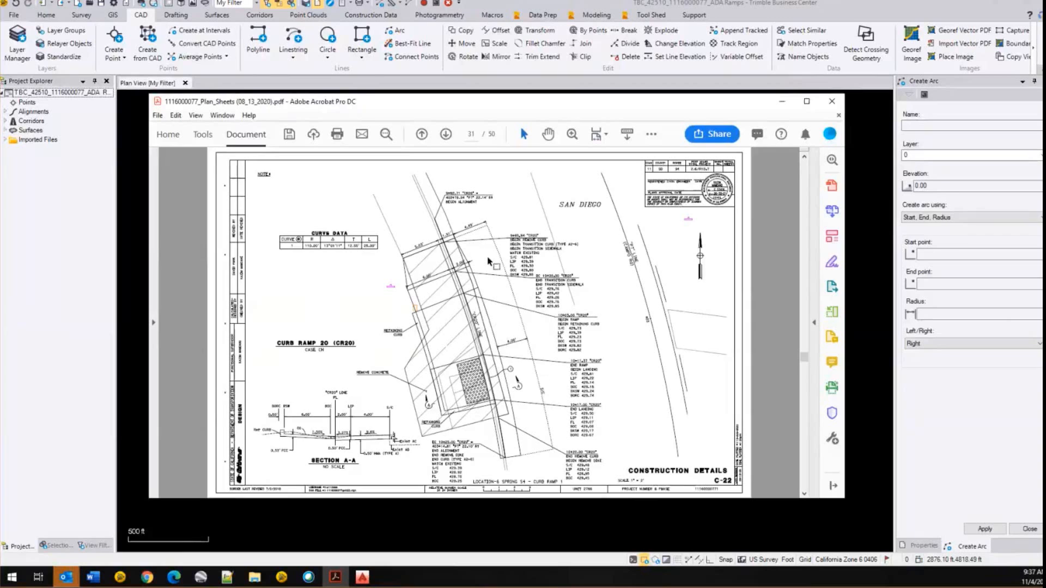
ctrl+scroll(488, 261, up, 4)
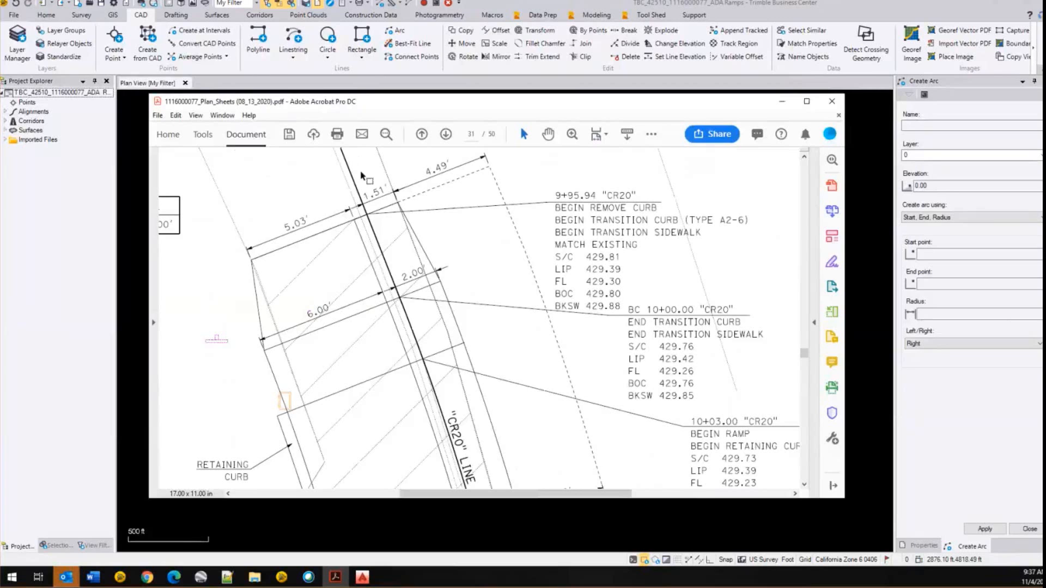
ctrl+scroll(362, 176, down, 1)
ctrl+scroll(361, 176, down, 2)
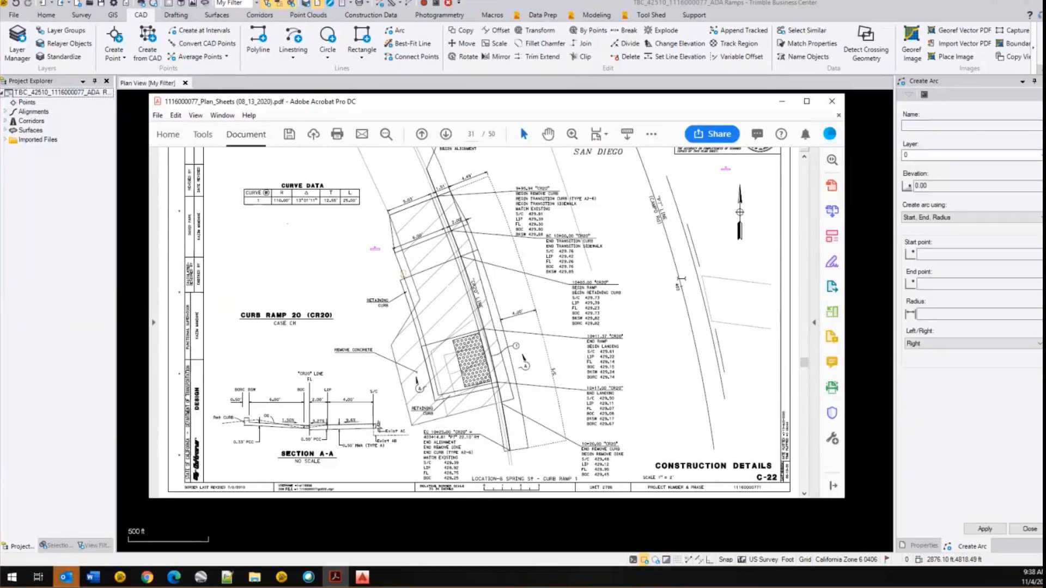
drag(646, 190, 661, 226)
click(350, 270)
drag(680, 101, 712, 94)
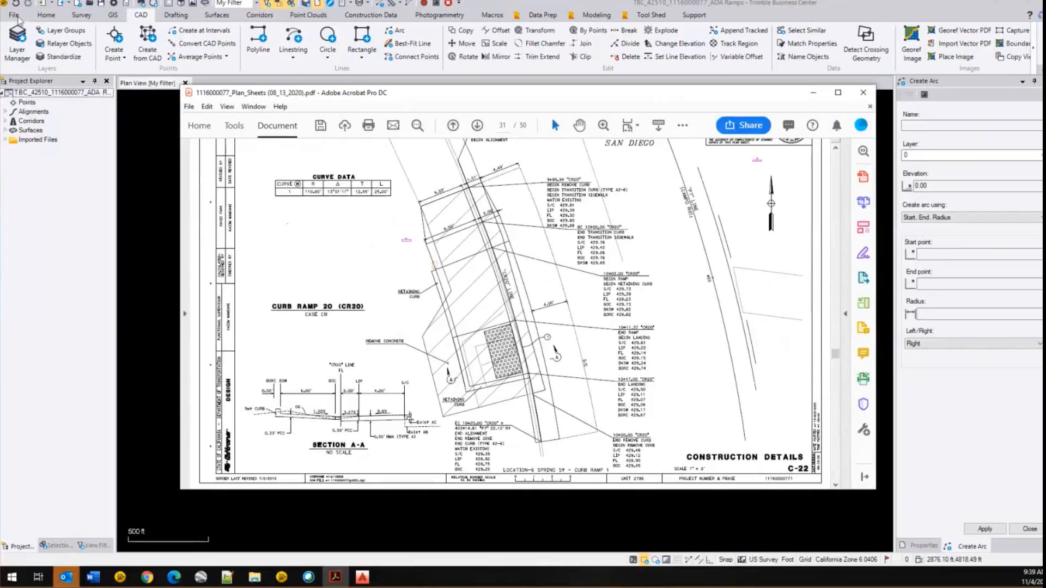
- Switch to Trimble Business Center, review the templates available for a new project, and return to the current project
click(15, 18)
click(14, 16)
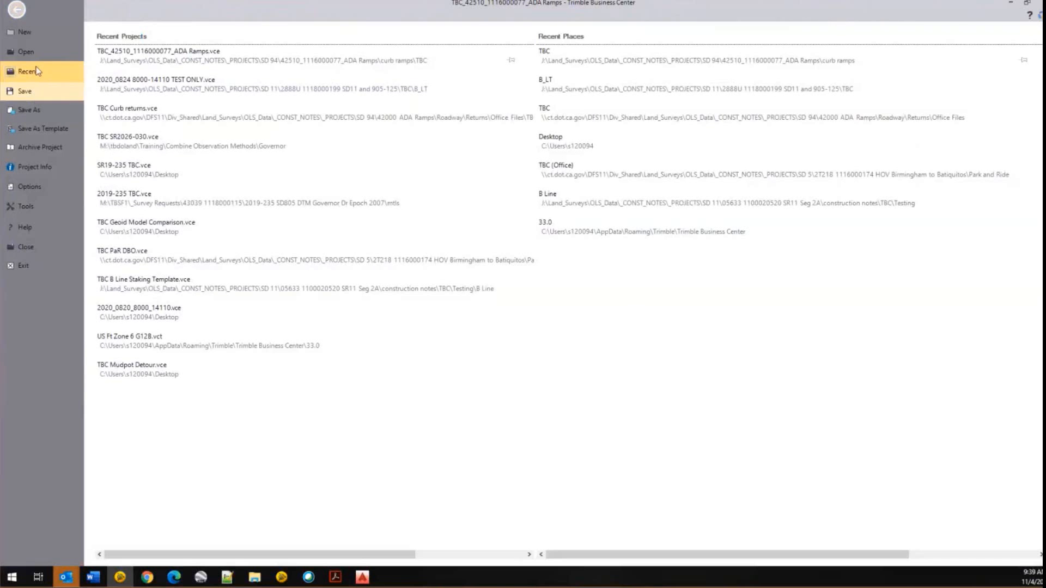
click(31, 33)
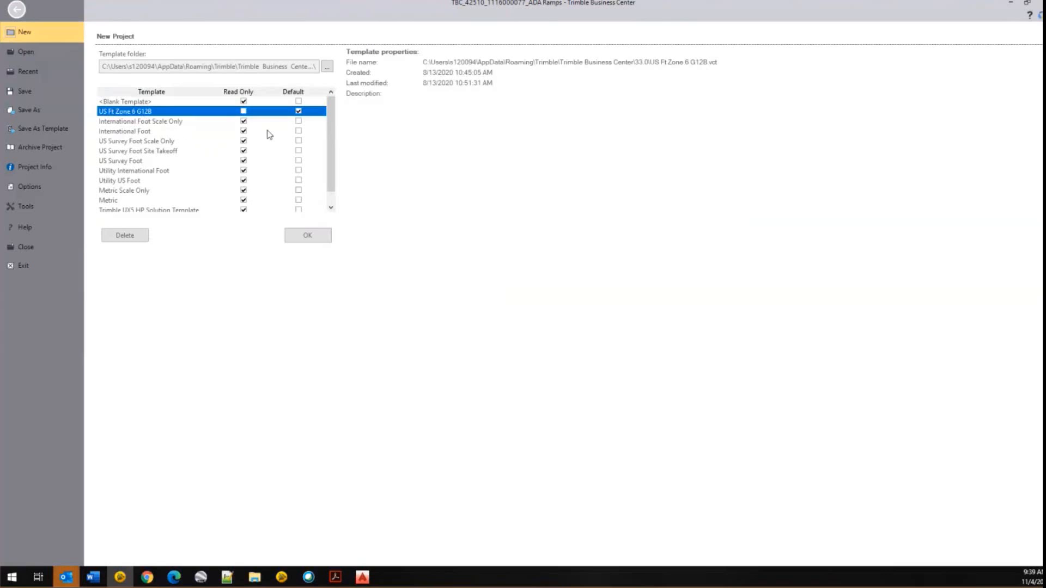
click(16, 10)
- Inspect the curb ramp surfaces in the plan view and check their location against plan sheet C-22
scroll(307, 252, up, 4)
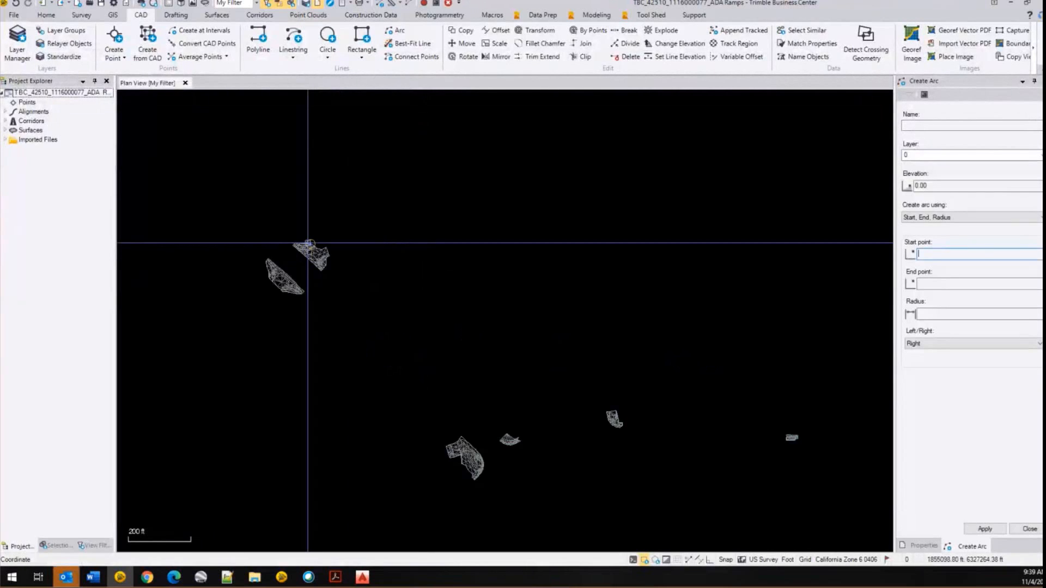
scroll(308, 253, up, 3)
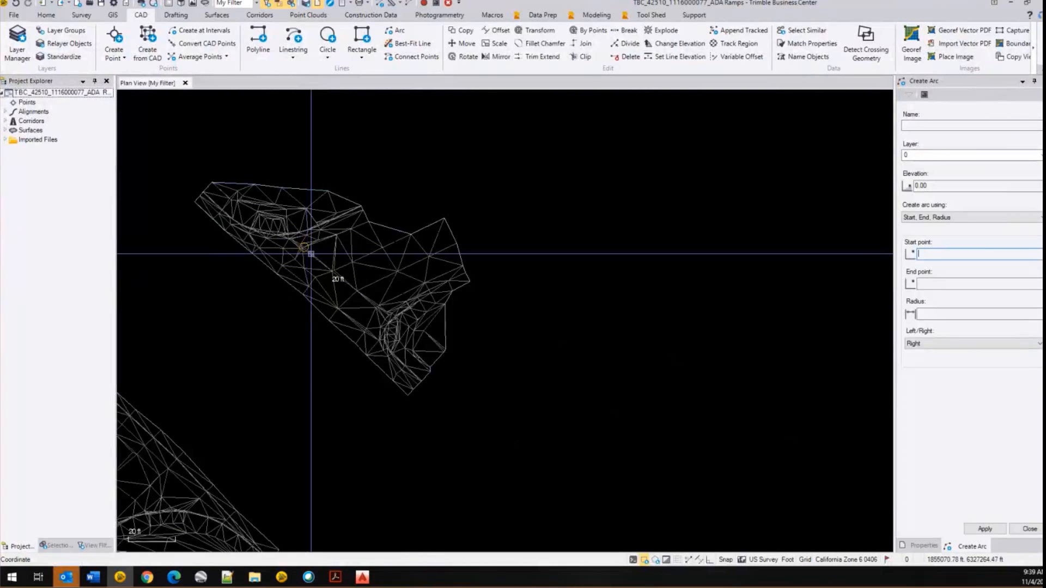
scroll(311, 254, down, 6)
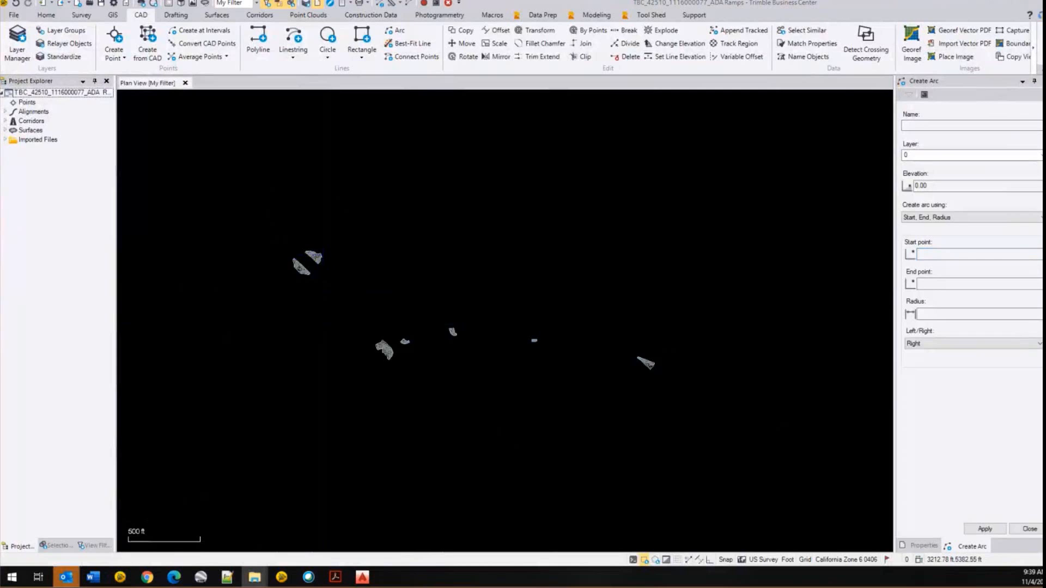
click(335, 577)
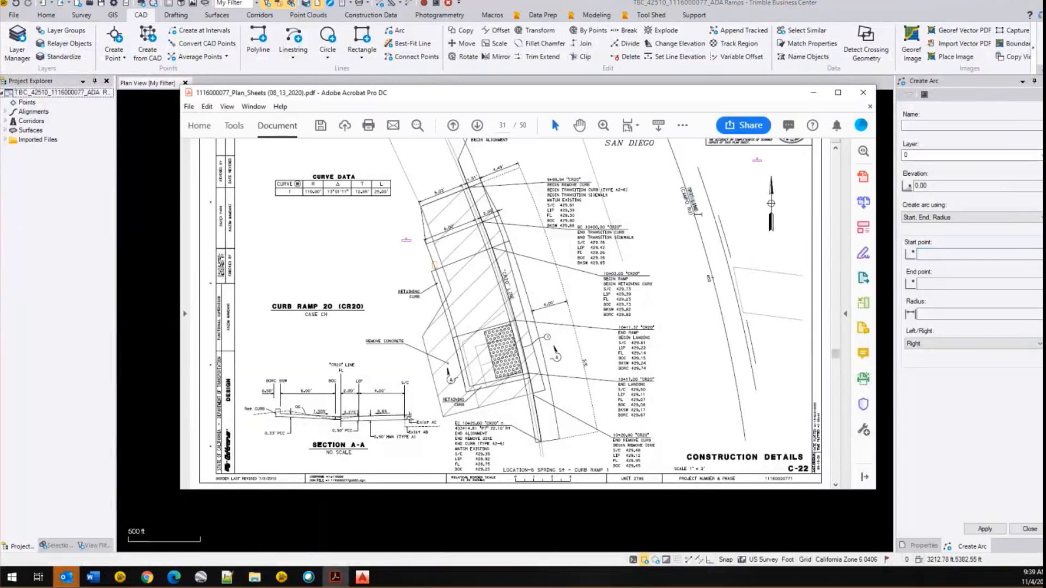
click(814, 94)
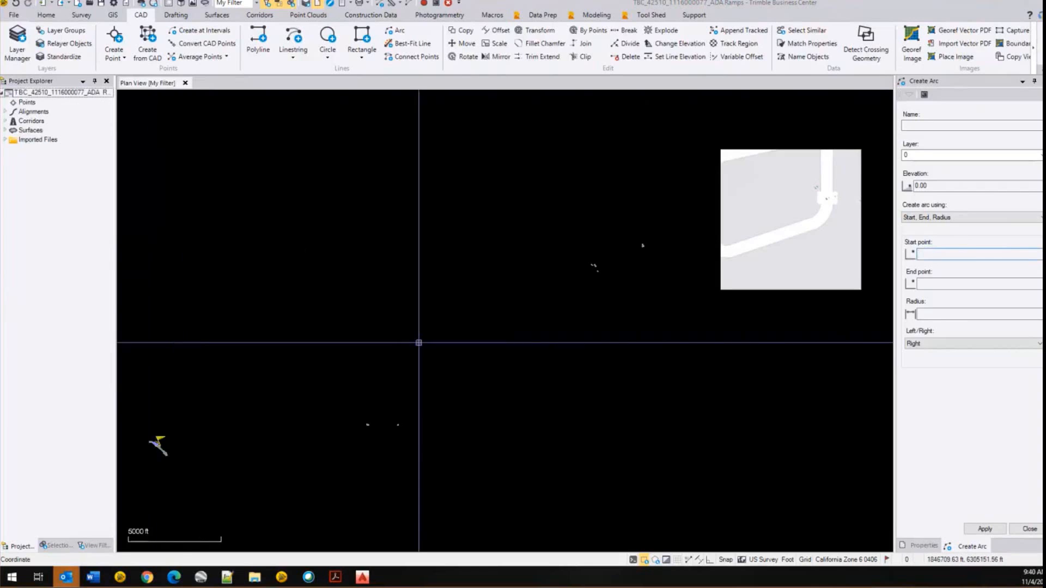
scroll(658, 232, up, 3)
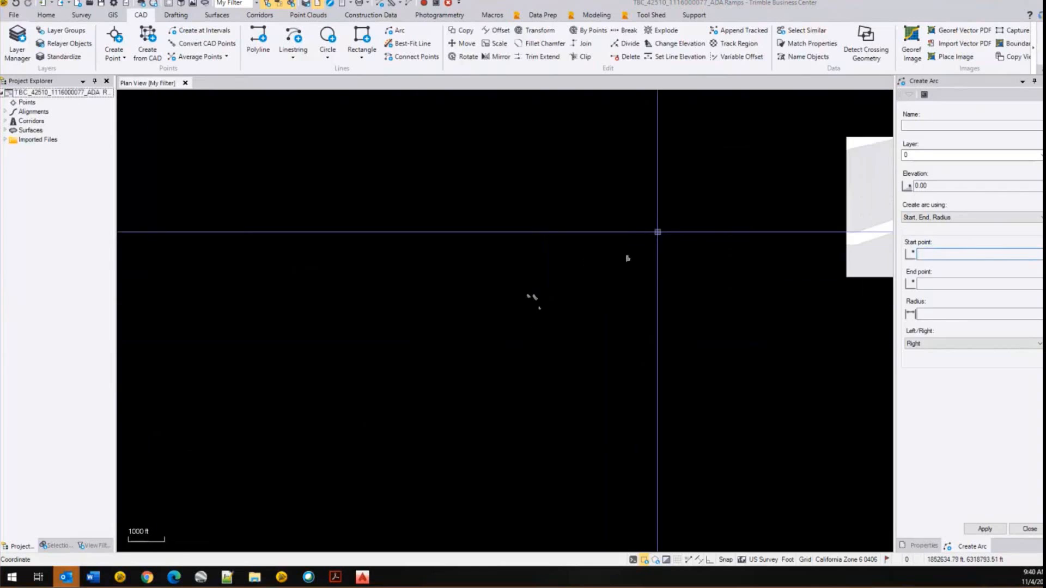
scroll(647, 252, up, 4)
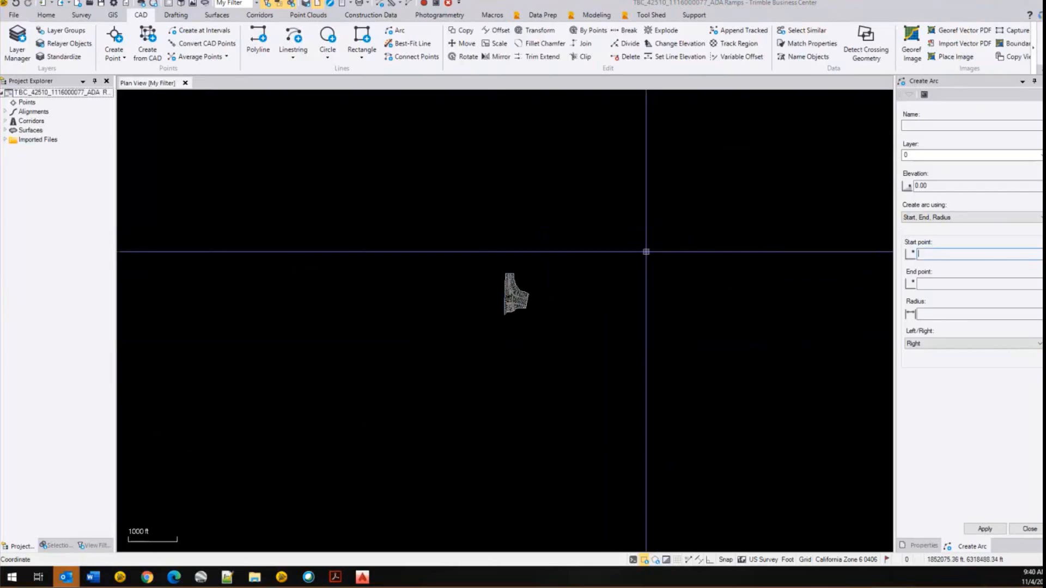
- Select the DRCL-P7 alignment in the project tree and examine where it runs past the adjacent ramp surface
click(6, 112)
click(41, 130)
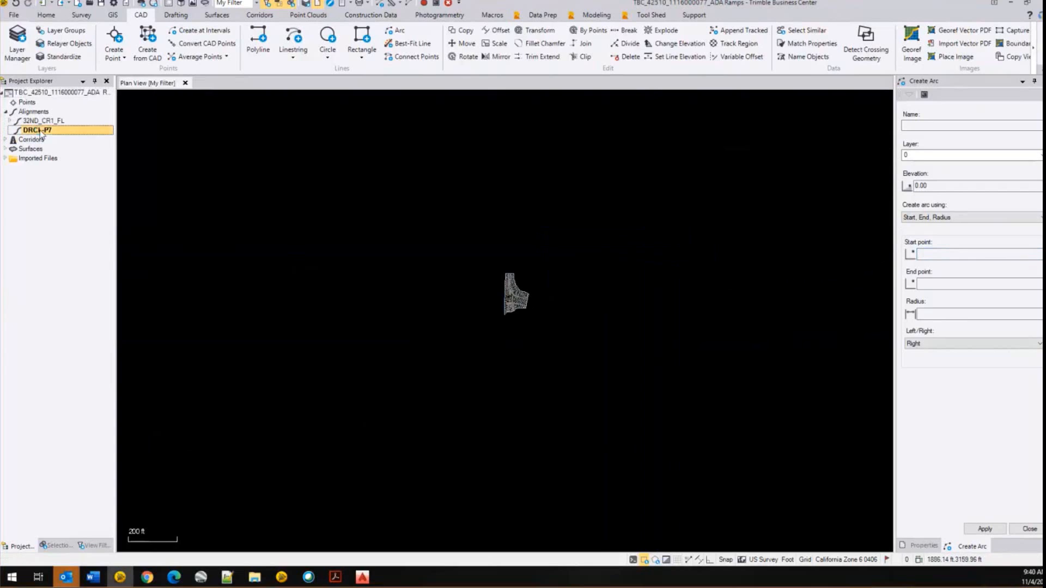
scroll(524, 334, down, 3)
scroll(522, 342, down, 2)
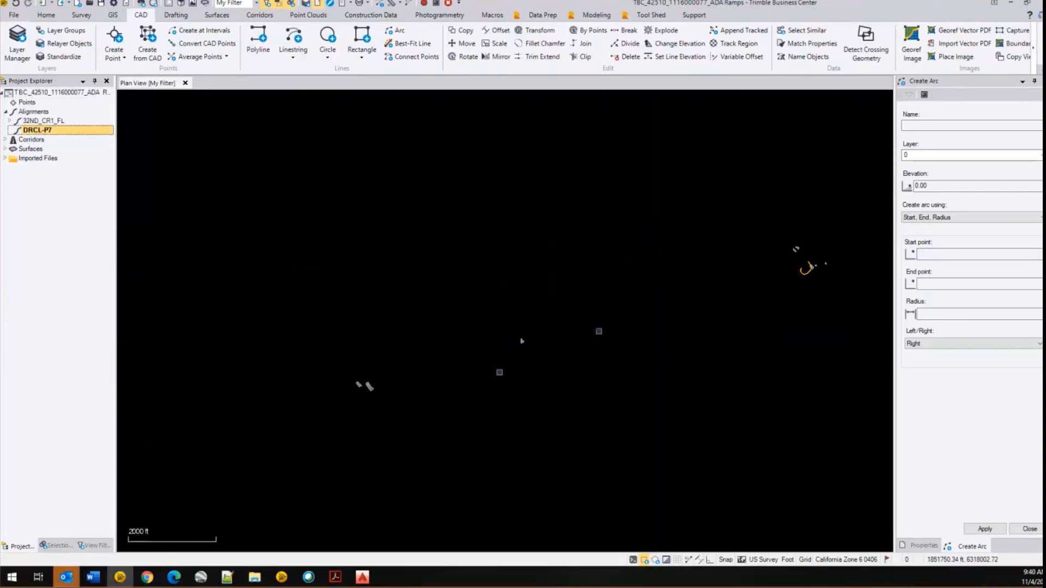
scroll(785, 263, up, 4)
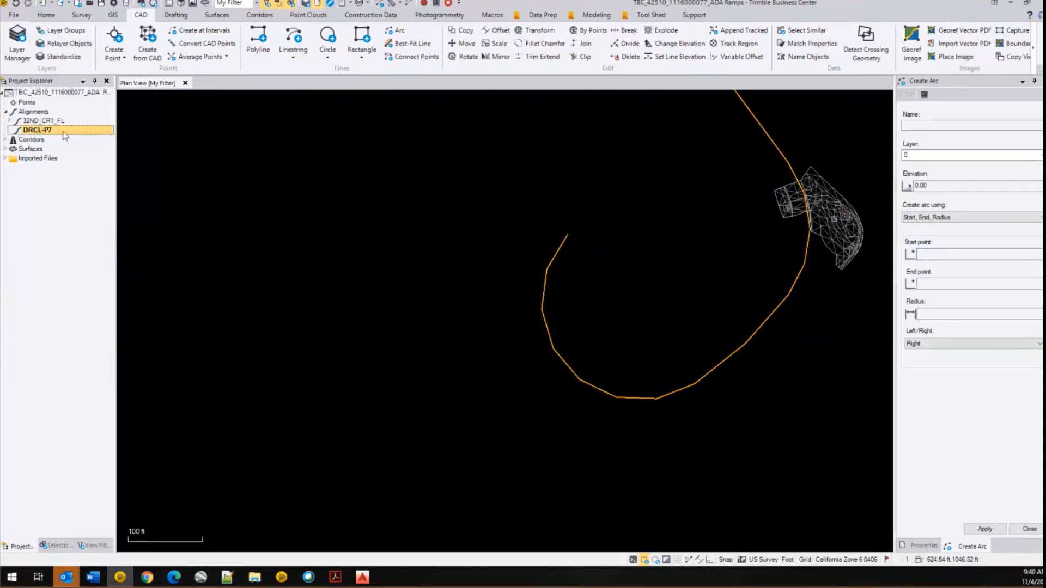
middle_drag(834, 165, 660, 255)
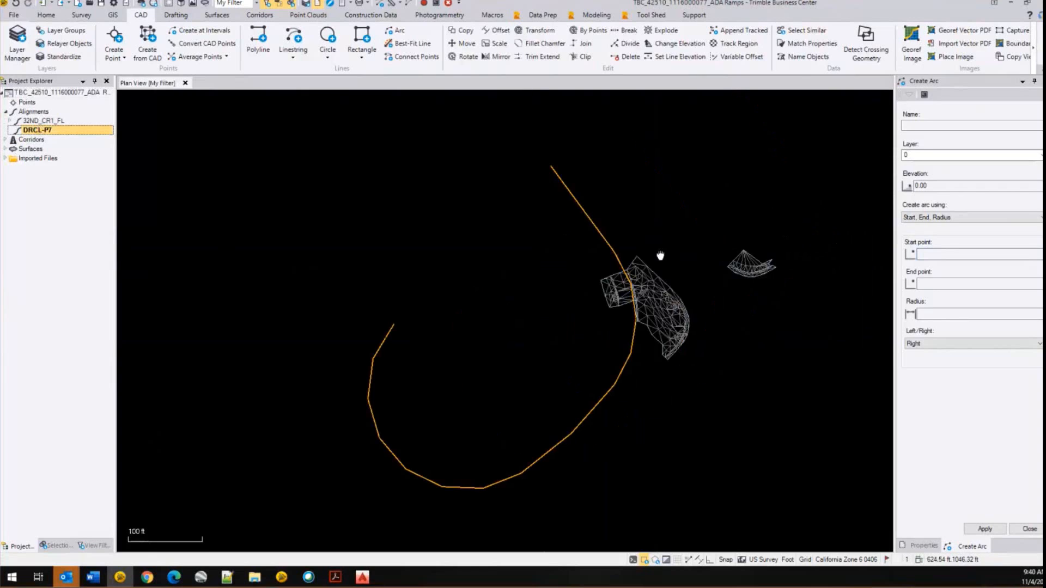
scroll(661, 256, up, 3)
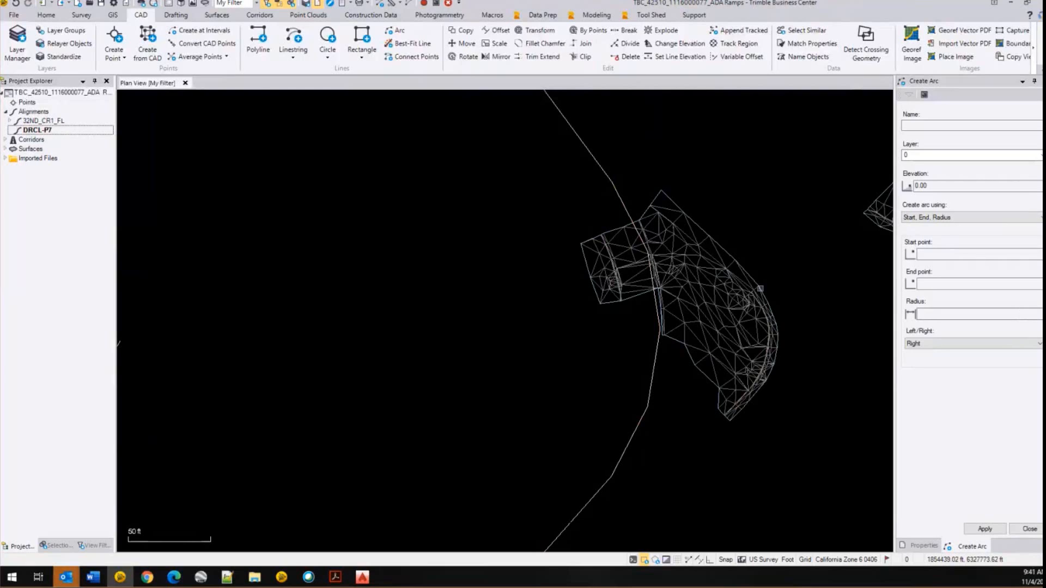
- Restore the Trimble Business Center window, narrow it to half the screen and auto-hide the Project Explorer
click(1027, 3)
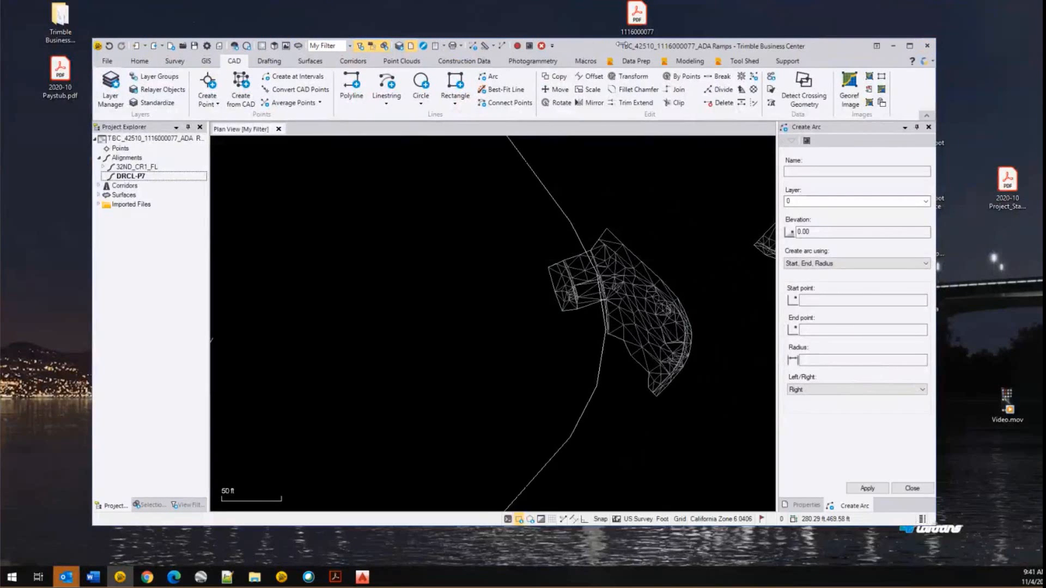
drag(936, 44, 587, 44)
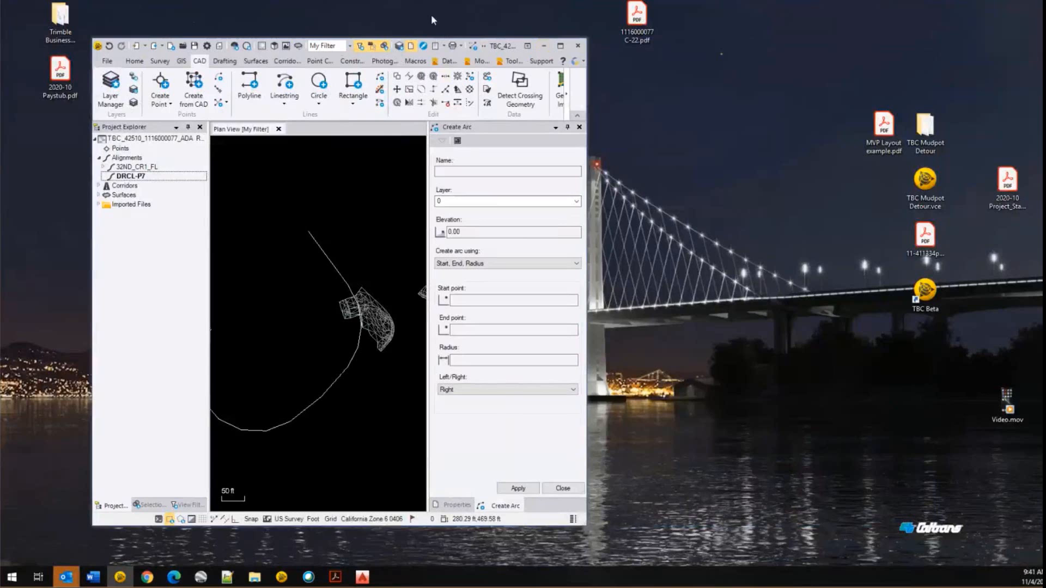
drag(507, 45, 428, 15)
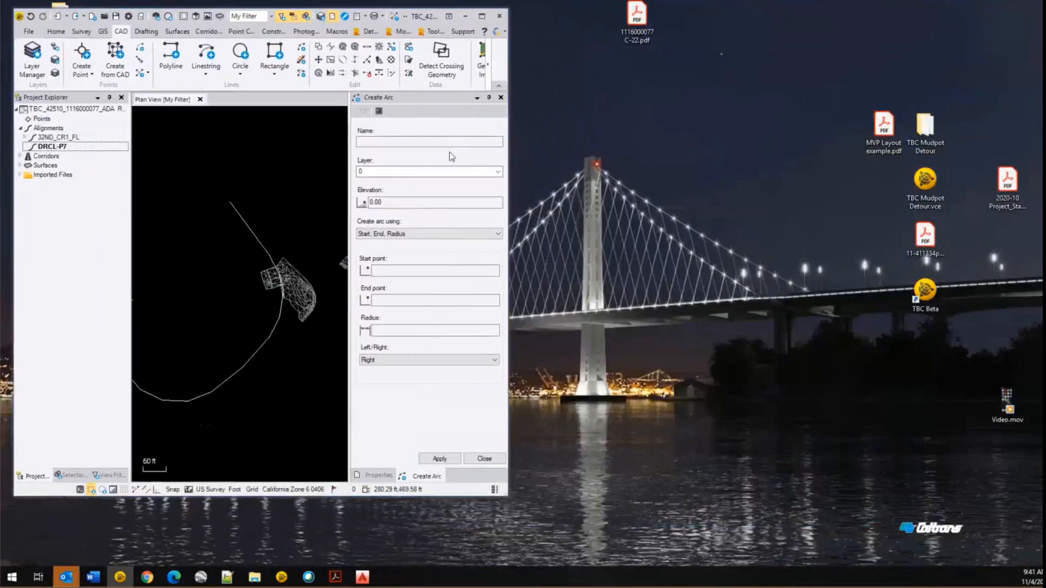
click(112, 98)
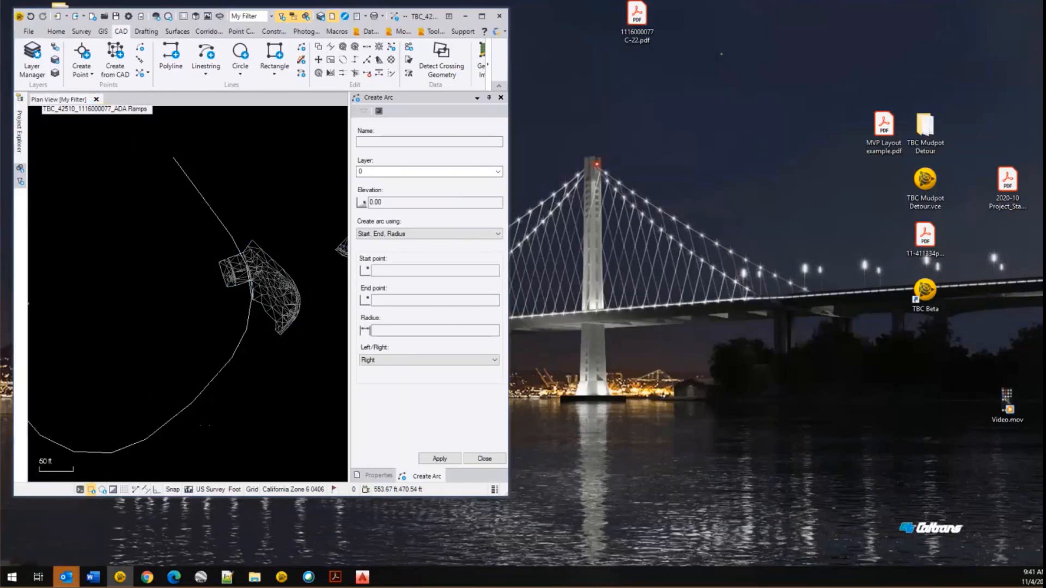
- Place the plan sheets PDF beside Trimble Business Center and fit its window so the curb ramp CR20 sheet shows
drag(1045, 100, 521, 99)
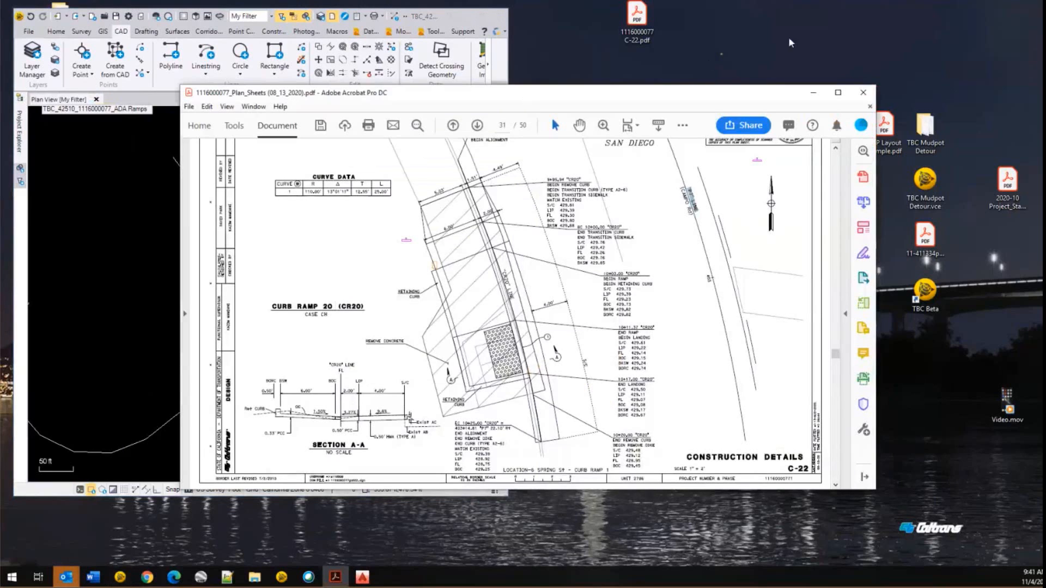
drag(525, 98, 857, 31)
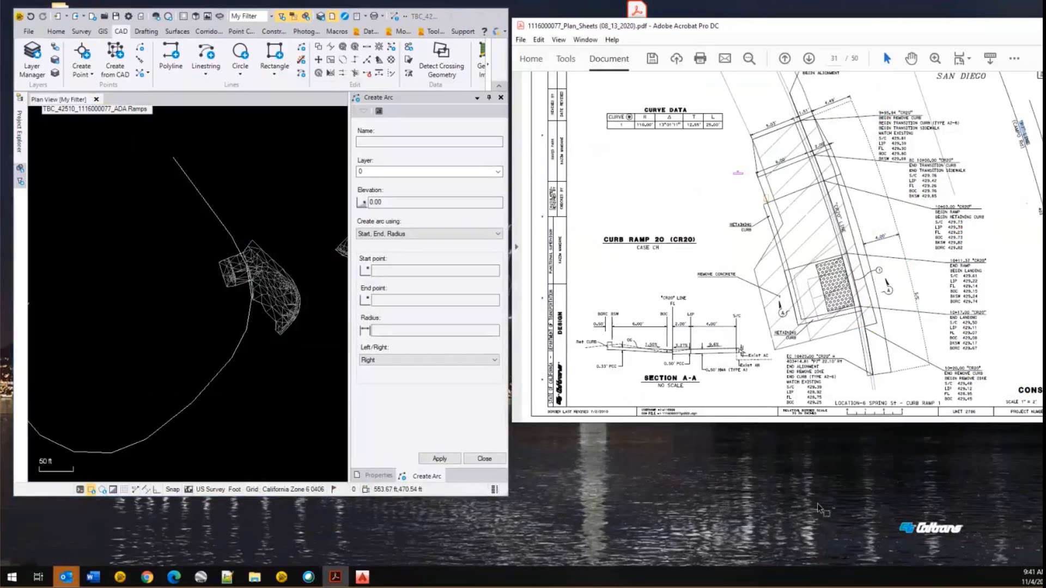
drag(823, 517, 899, 518)
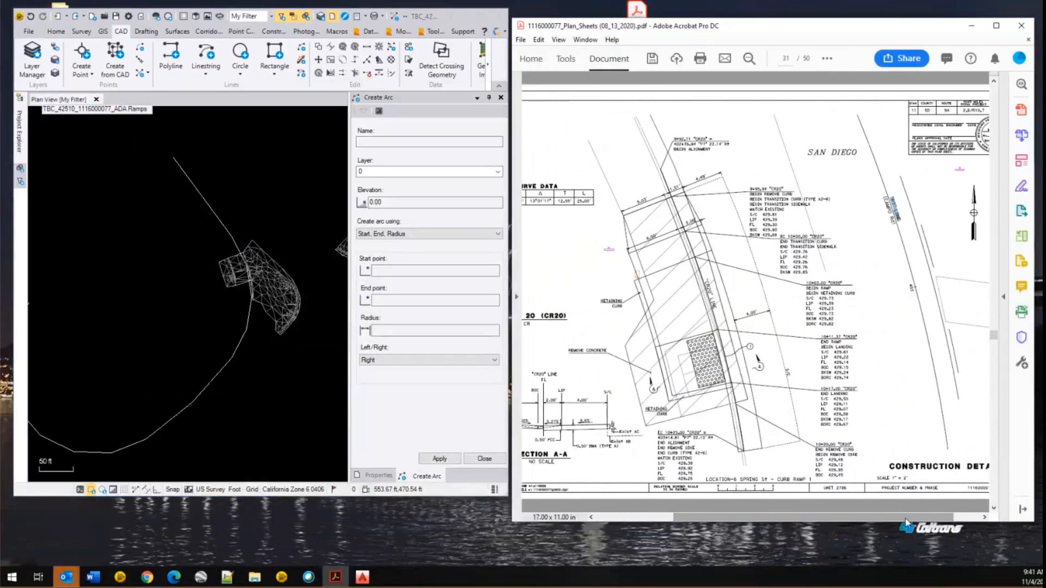
scroll(690, 133, up, 1)
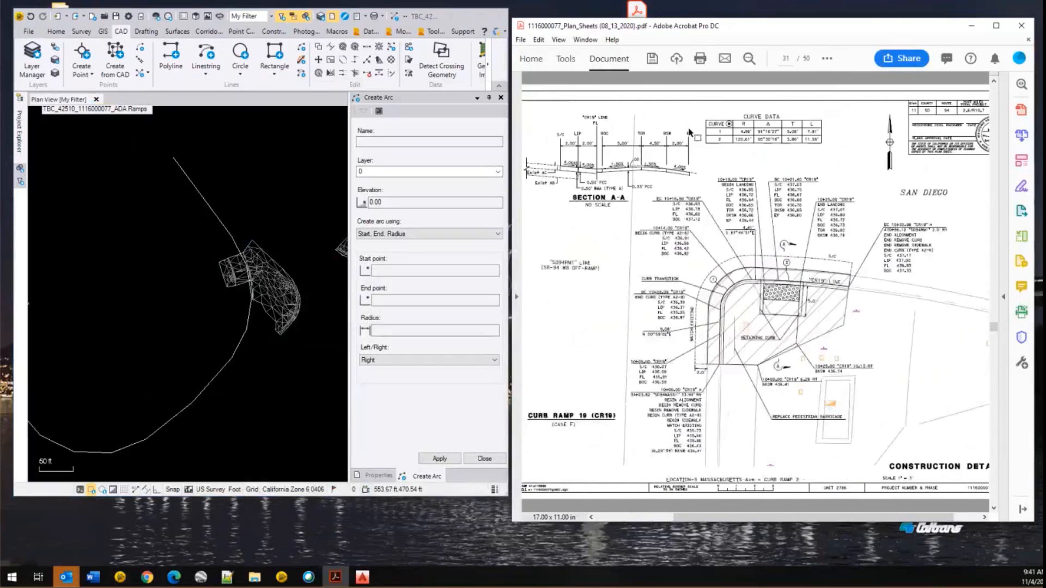
scroll(691, 133, up, 1)
scroll(690, 133, down, 2)
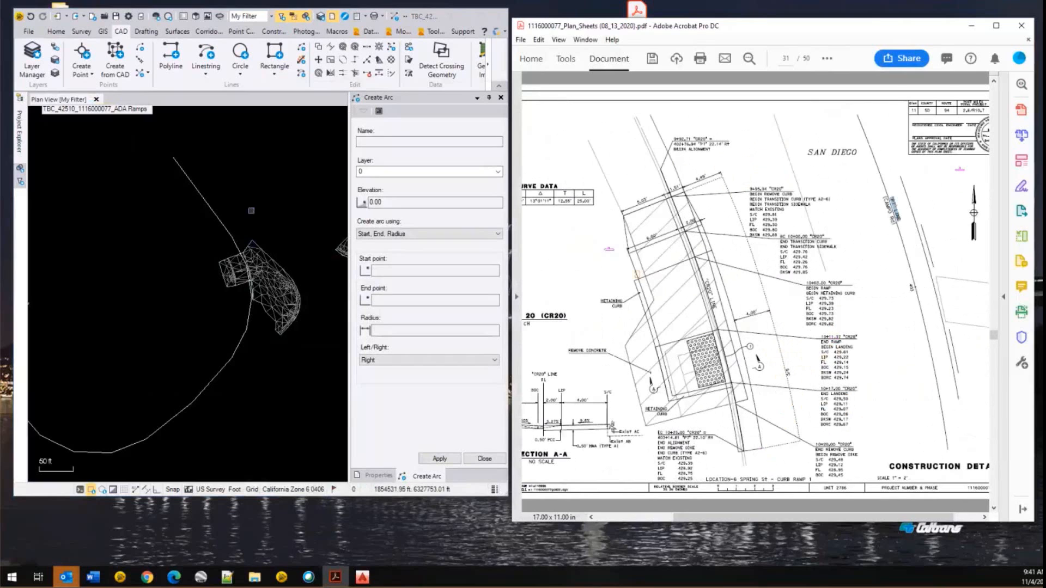
- Close the Create Arc command and start it again by searching the command list for "arc"
click(272, 149)
click(393, 98)
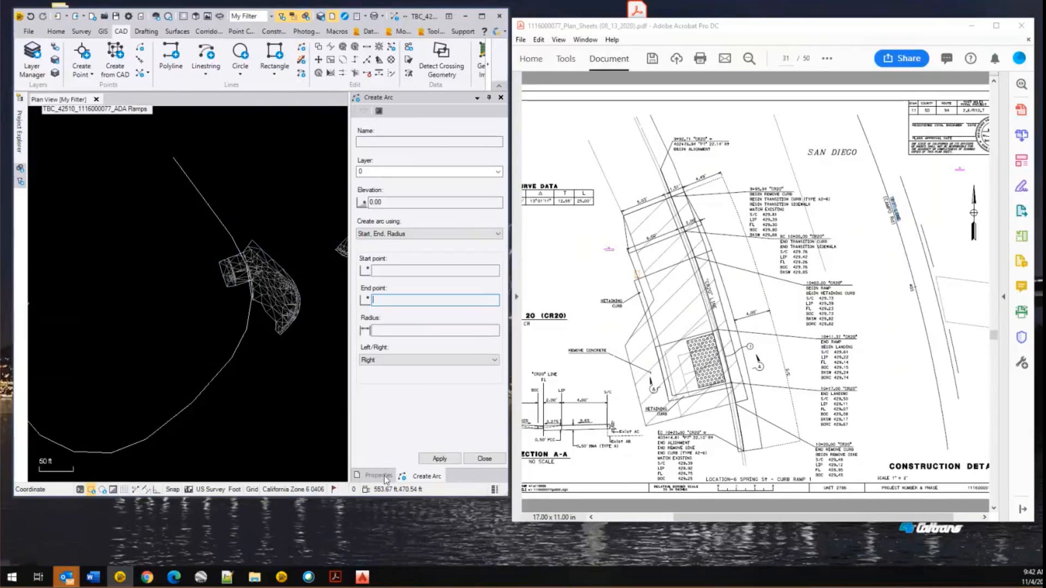
click(477, 460)
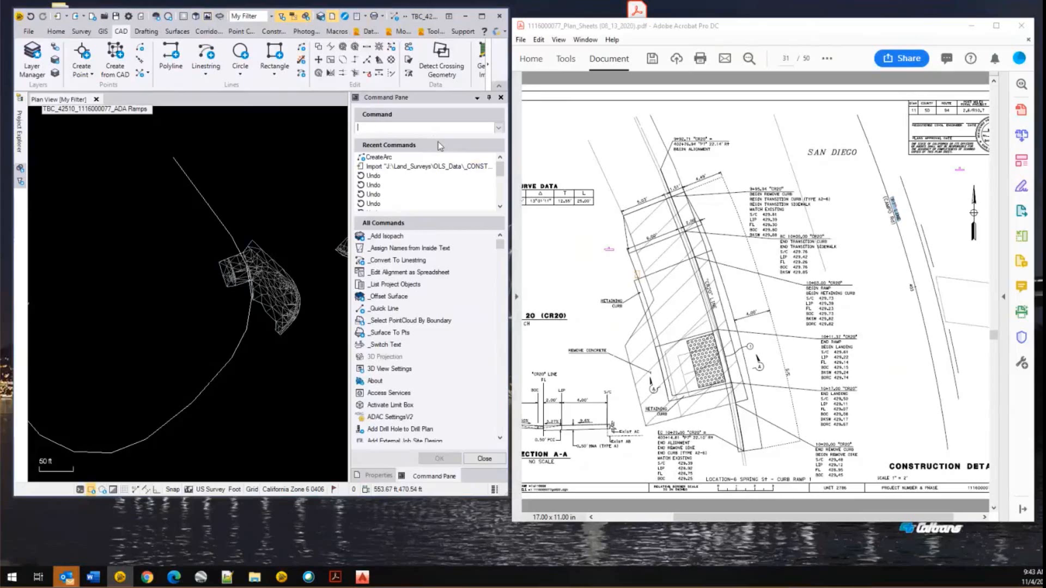
text(arc)
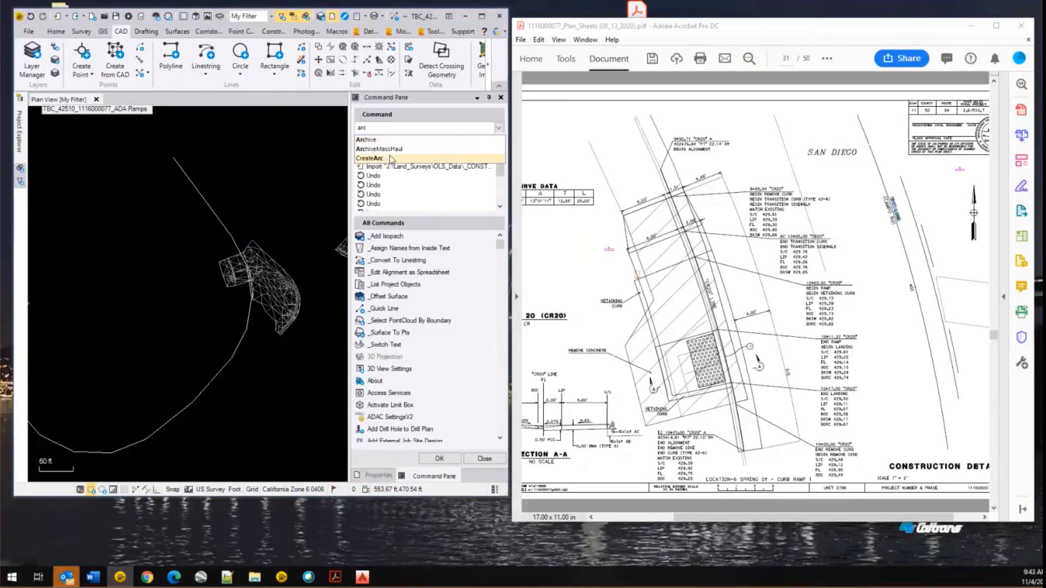
click(423, 158)
key(Return)
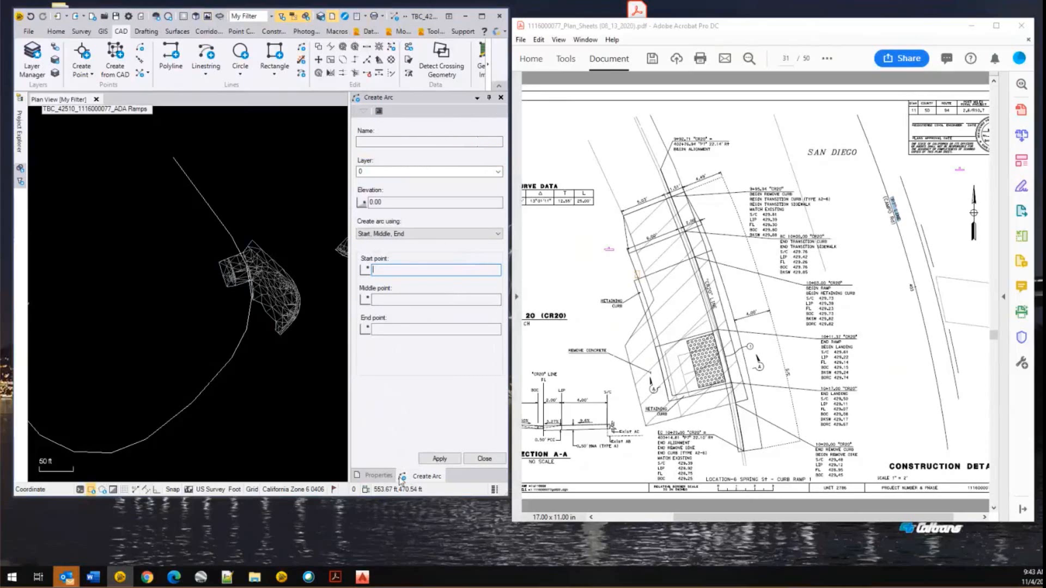
click(374, 476)
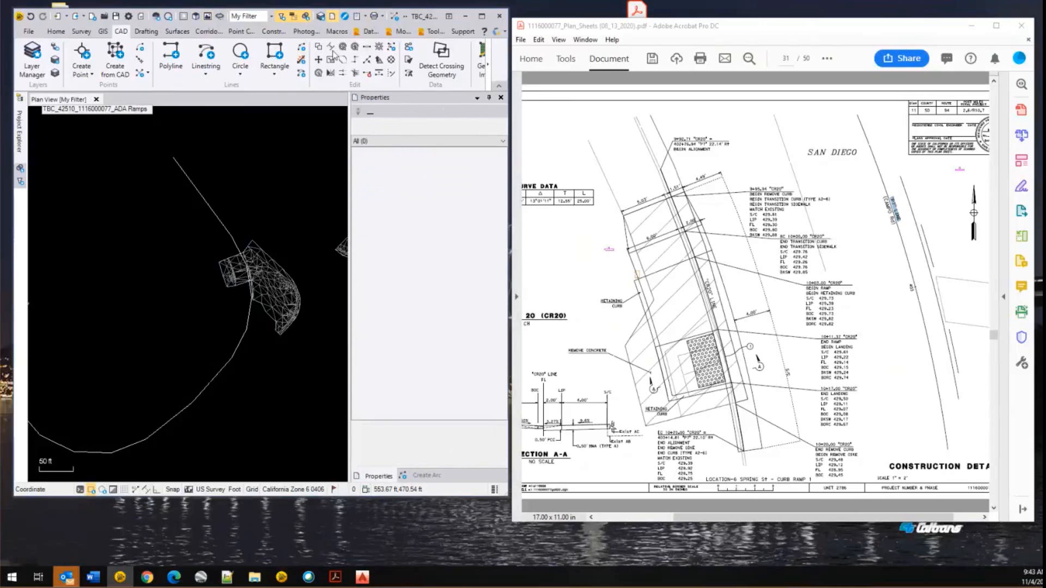
click(435, 477)
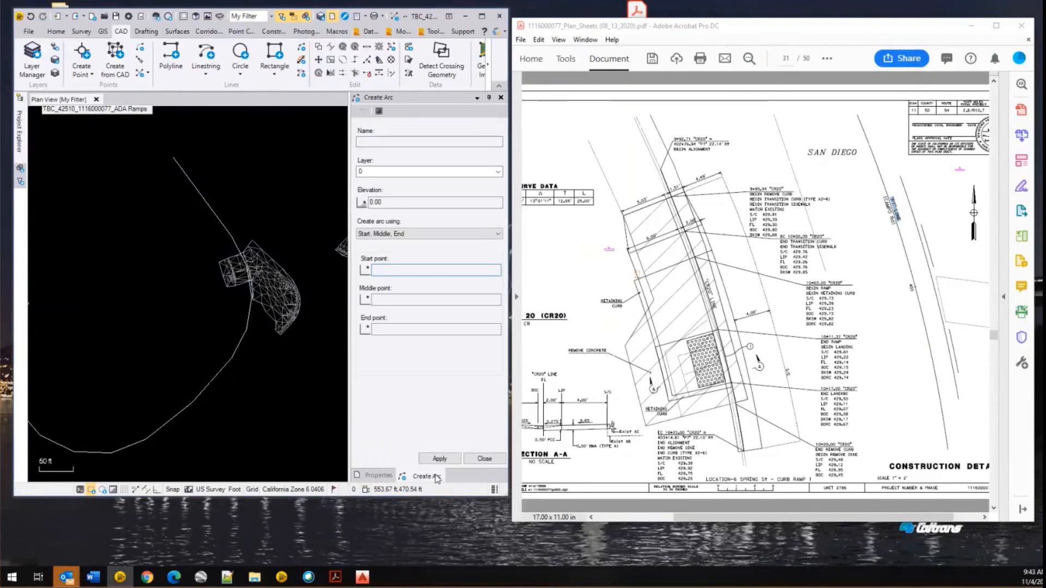
- Restart the Create Arc command from the recent commands and name the arc CR20
click(483, 459)
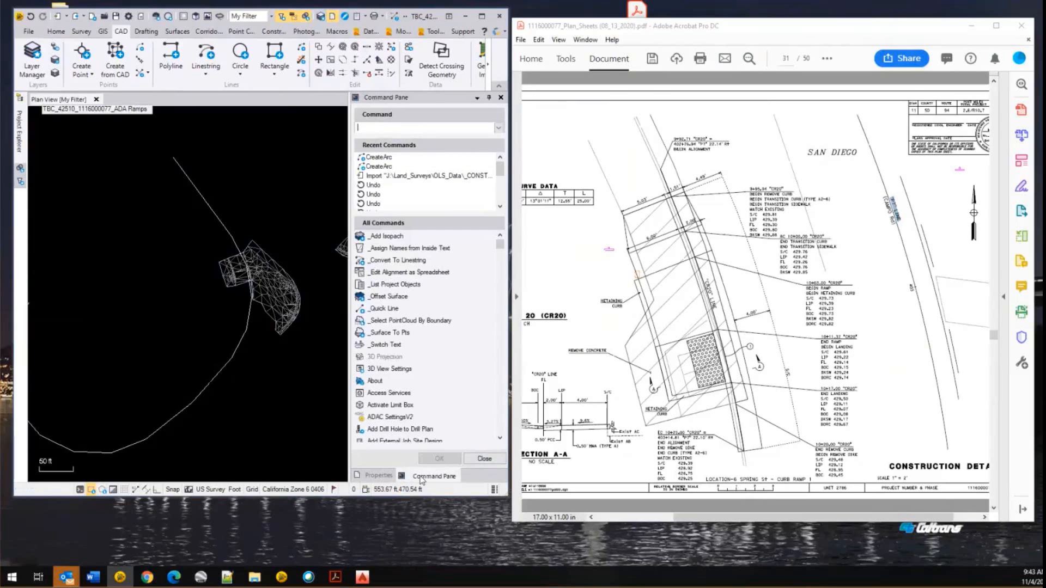
click(385, 157)
double_click(386, 158)
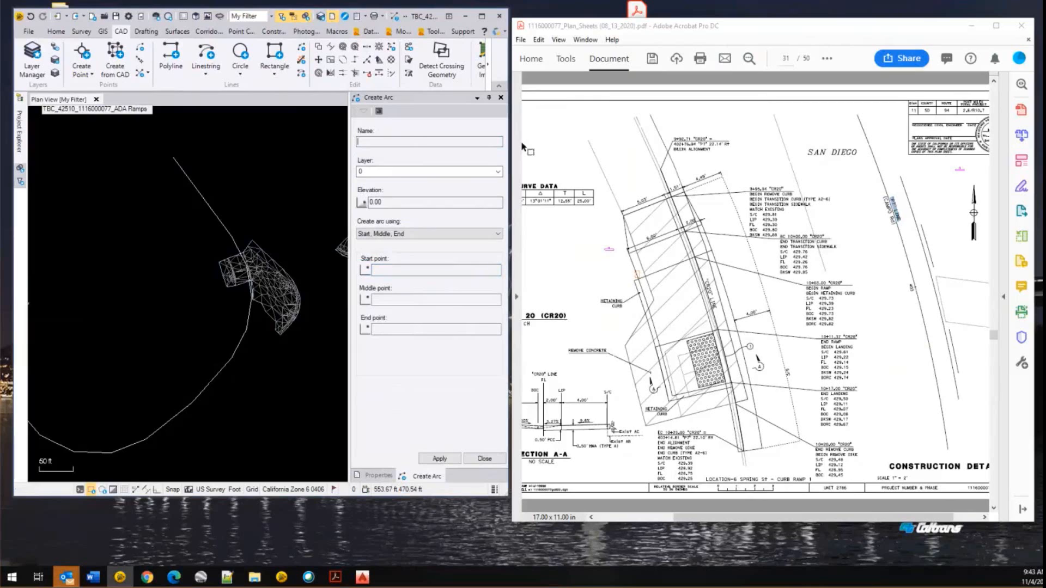
text(CR20)
key(Tab)
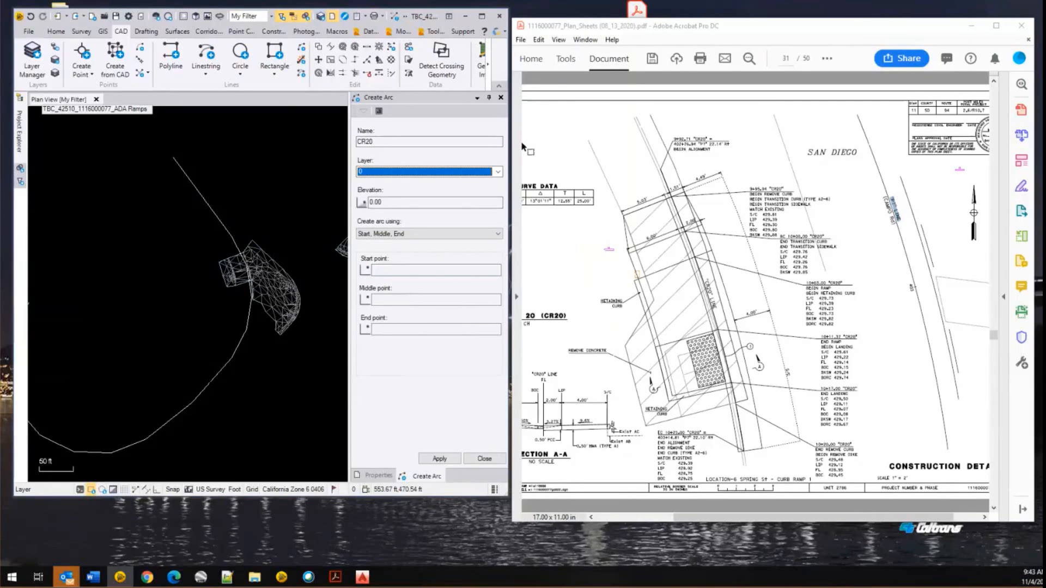
- Create a new layer for the arc, rename it Curb Alignments and colour it yellow
click(524, 147)
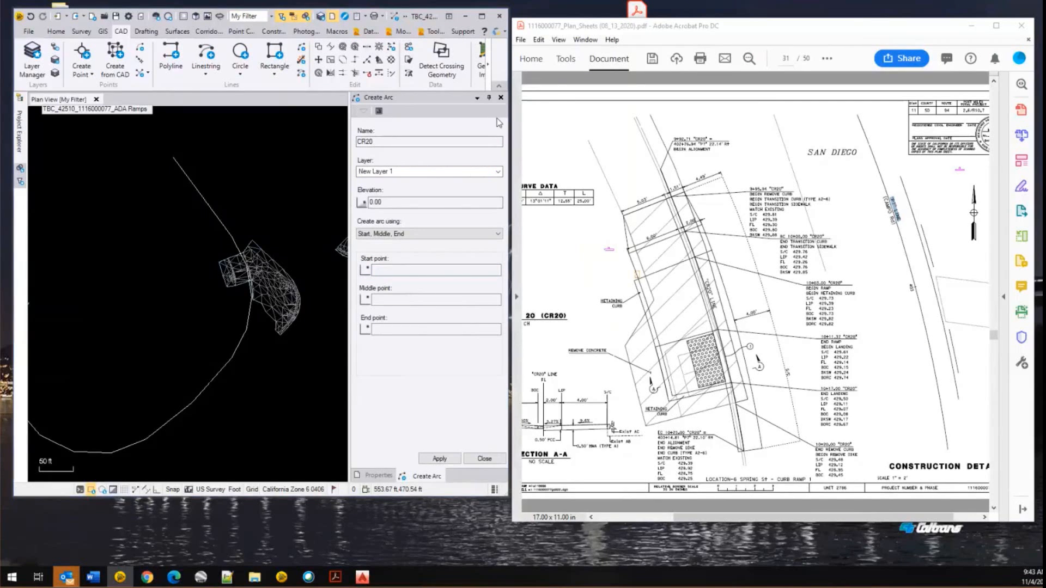
click(32, 60)
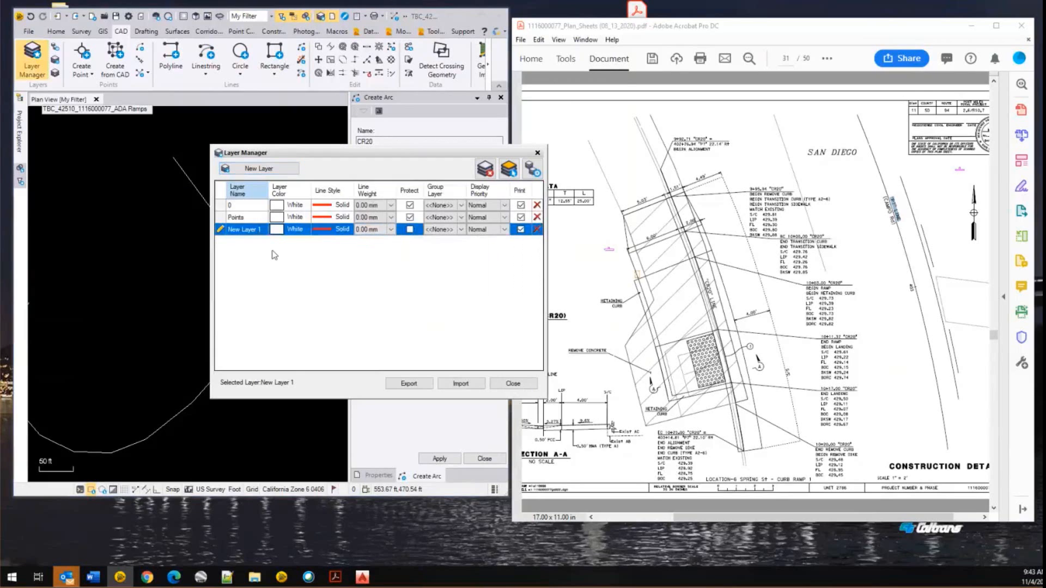
key(BackSpace)
text(Curb All)
text(gnments)
key(Tab)
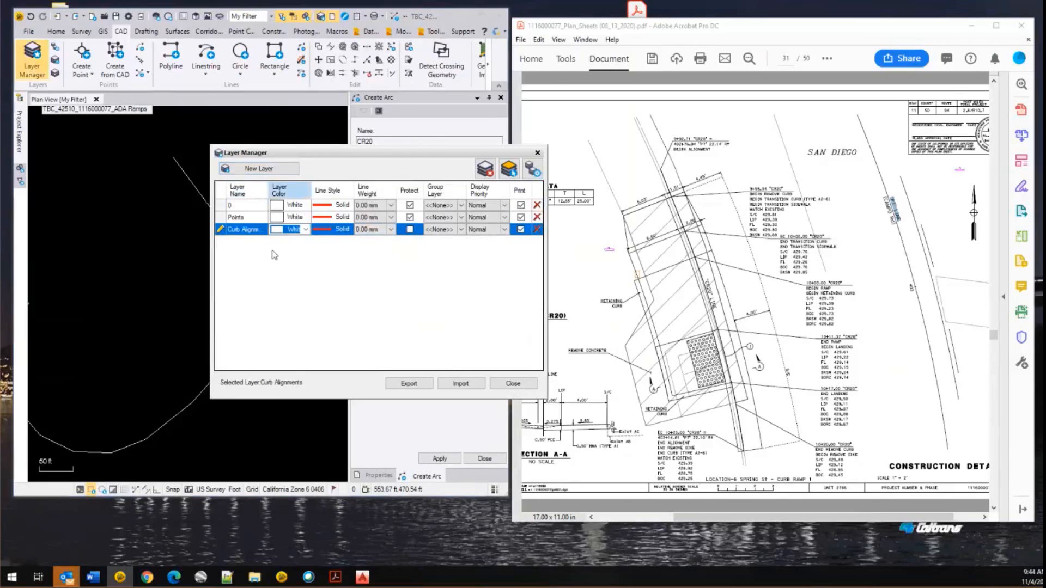
click(428, 171)
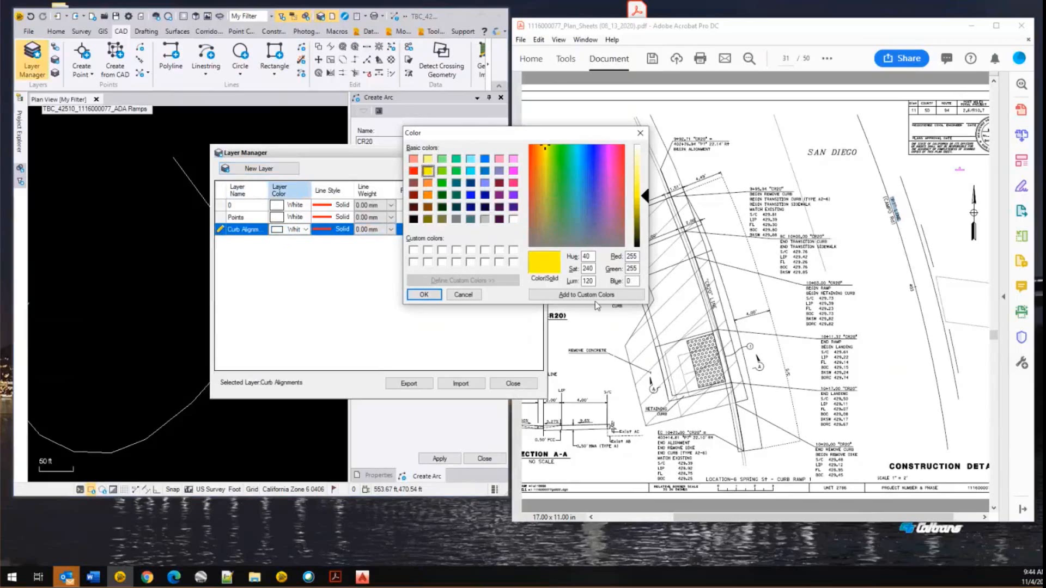
click(424, 294)
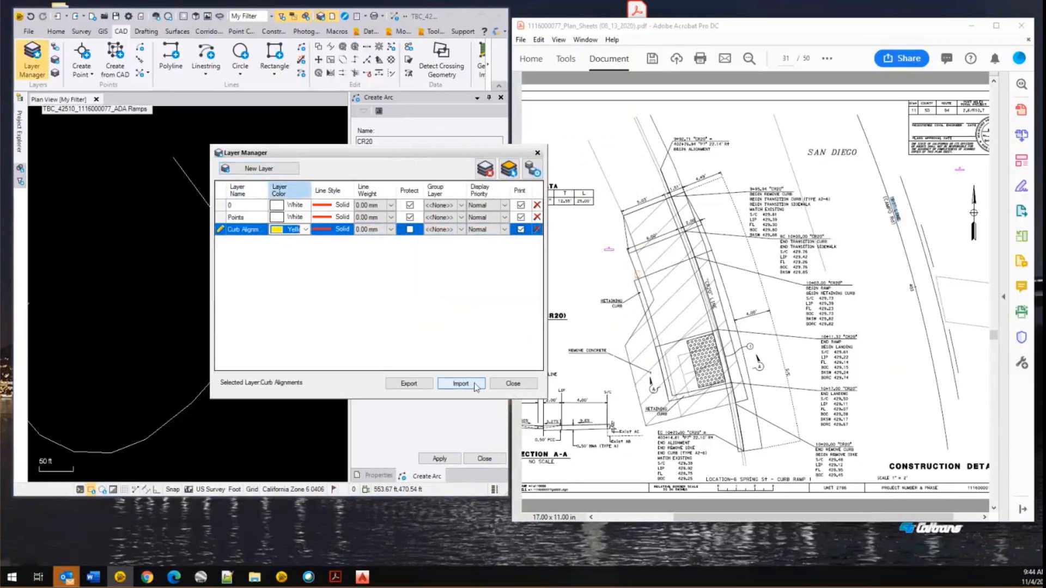
click(512, 383)
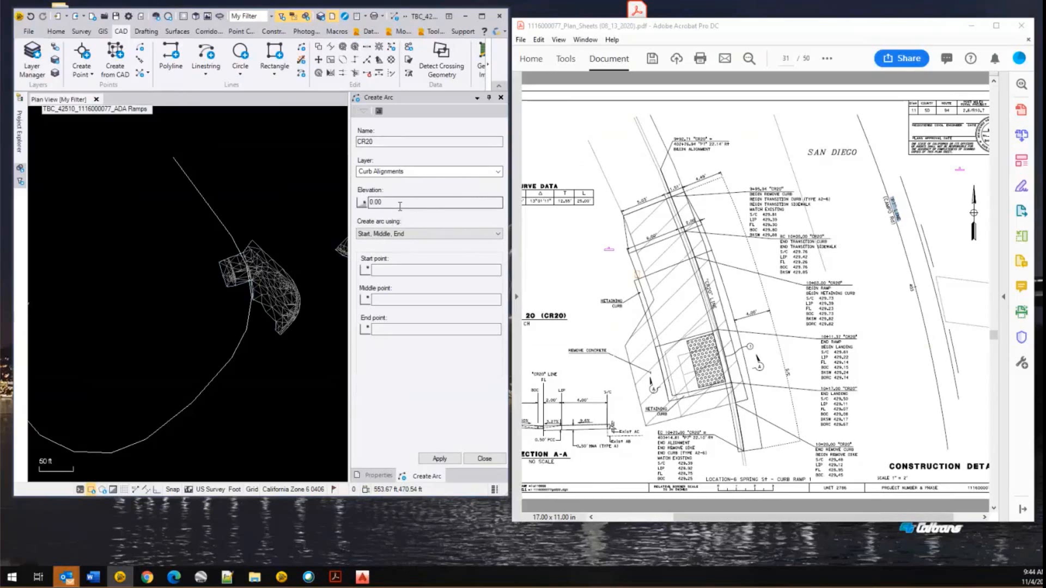
- Set the arc creation method to Start, End, Radius and bring up CR20's begin-alignment callout on the plan sheet
click(411, 270)
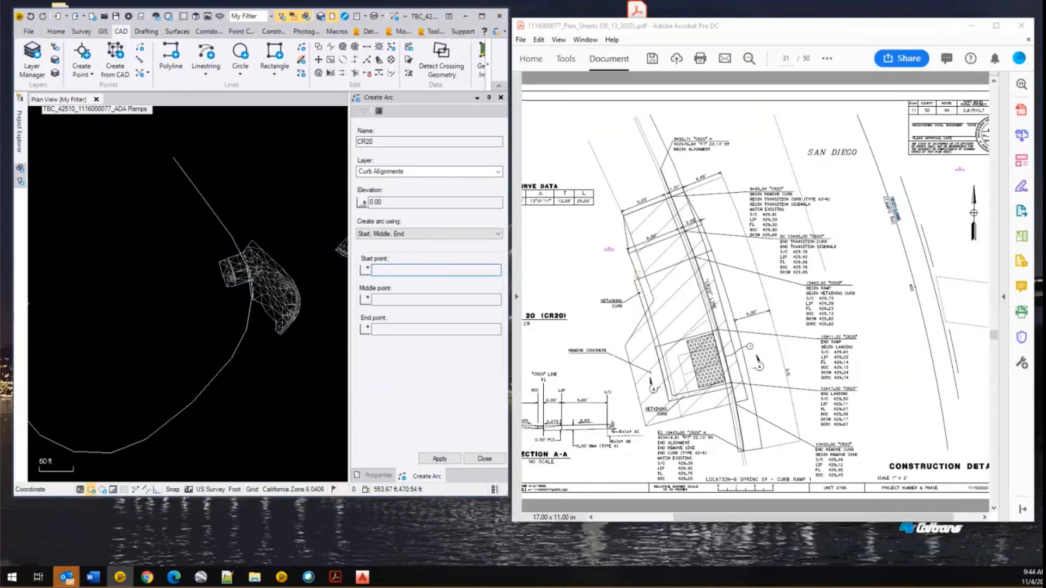
click(396, 200)
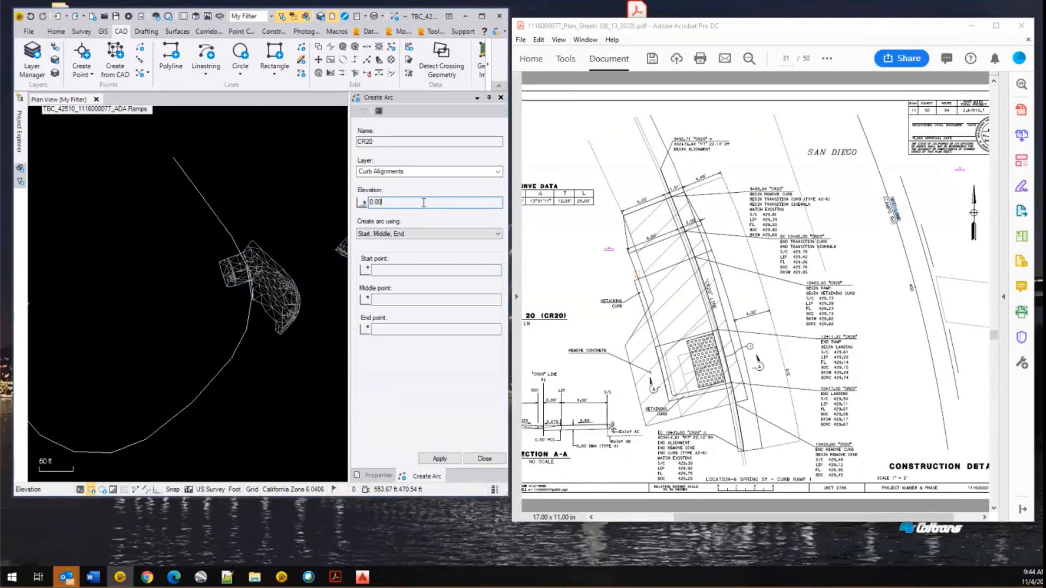
click(499, 235)
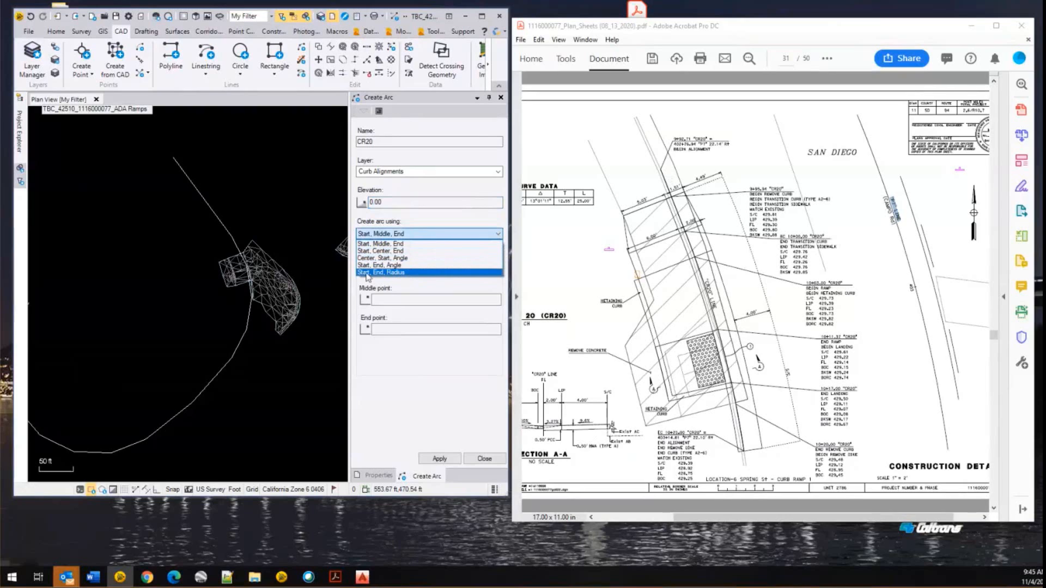
click(412, 273)
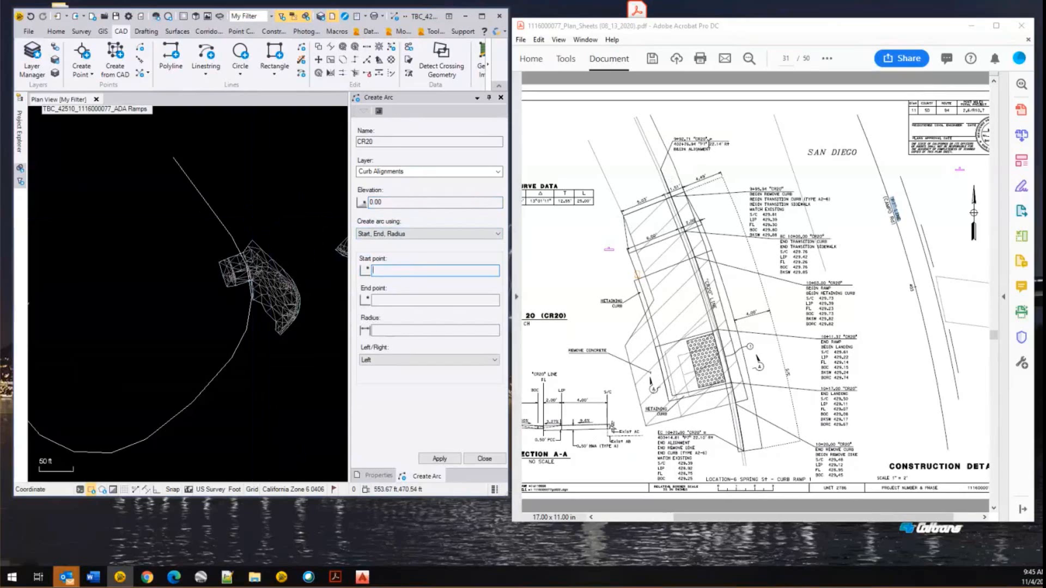
ctrl+scroll(698, 134, up, 5)
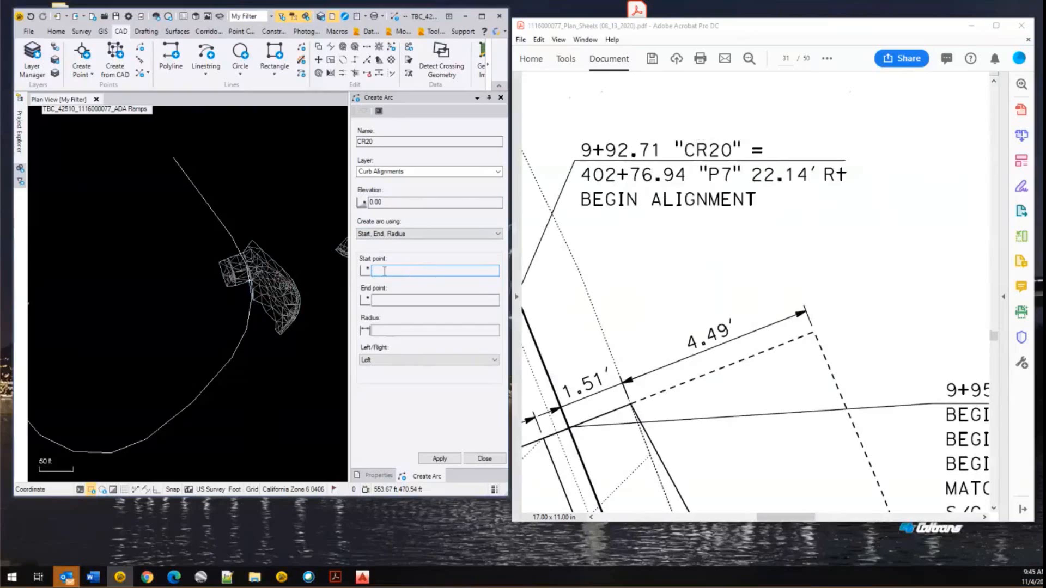
right_click(384, 272)
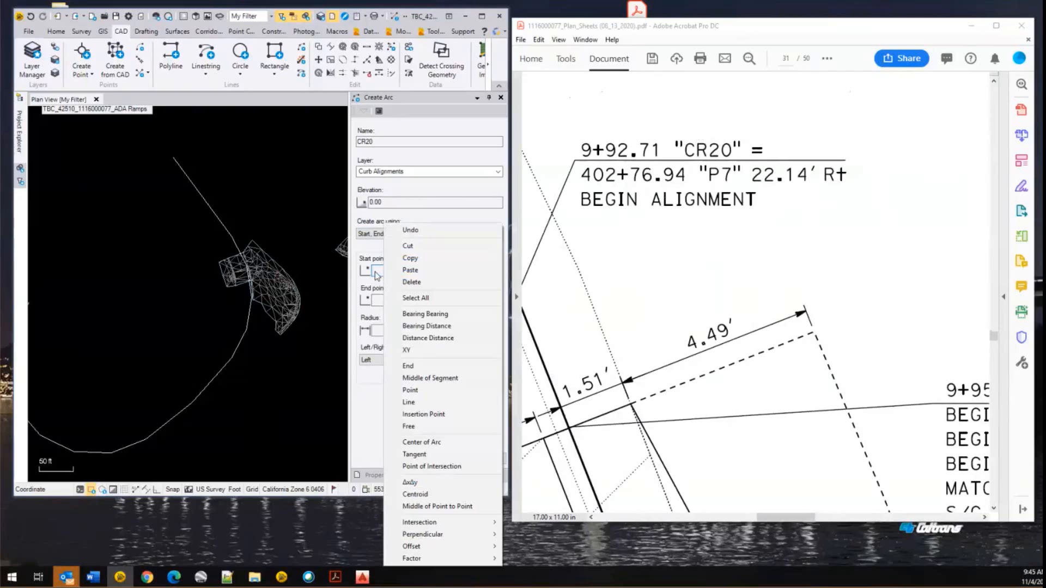
key(Down)
key(Up)
key(Up)
key(Up)
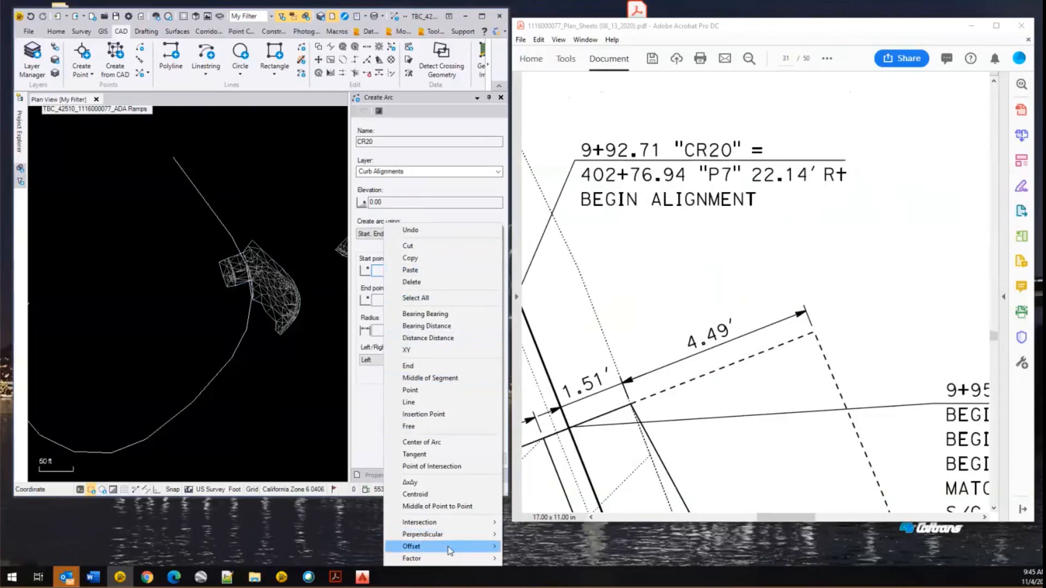
mouse_move(447, 547)
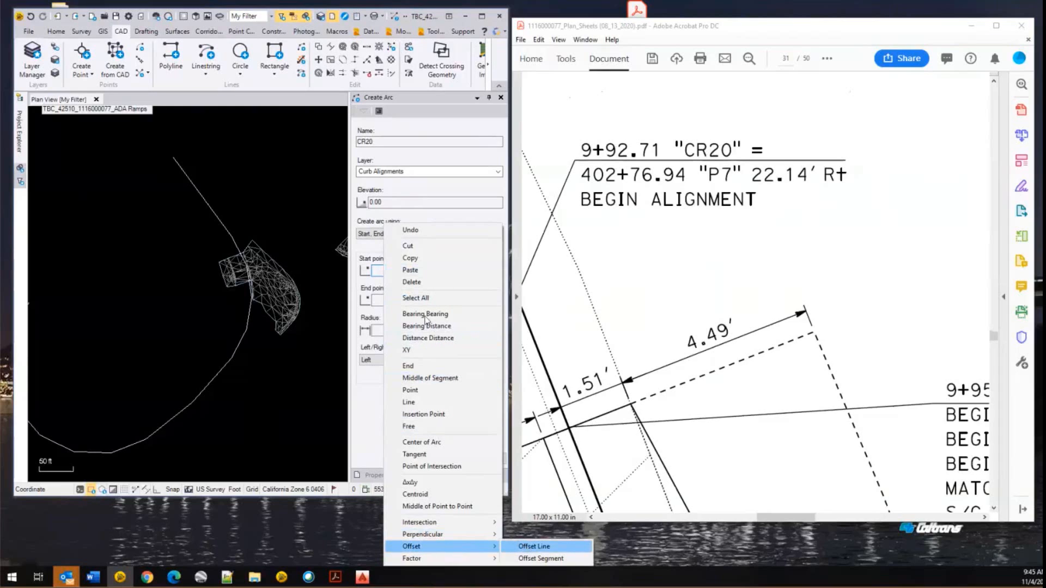
click(452, 271)
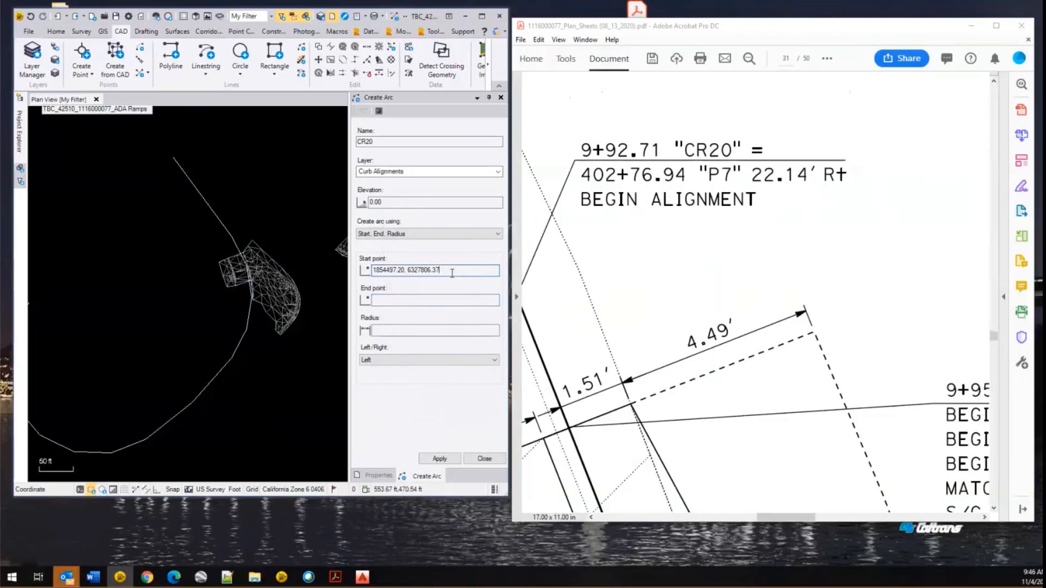
key(BackSpace)
key(BackSpace)
key(BackSpace)
key(BackSpace)
key(BackSpace)
key(BackSpace)
key(BackSpace)
key(BackSpace)
key(BackSpace)
key(BackSpace)
key(BackSpace)
key(BackSpace)
key(BackSpace)
key(BackSpace)
key(BackSpace)
key(BackSpace)
key(BackSpace)
key(BackSpace)
key(BackSpace)
key(BackSpace)
- Define the arc's start point with Offset Line from the DRCL-P7 alignment, using station 402+76.9 copied from the begin-alignment callout
right_click(377, 270)
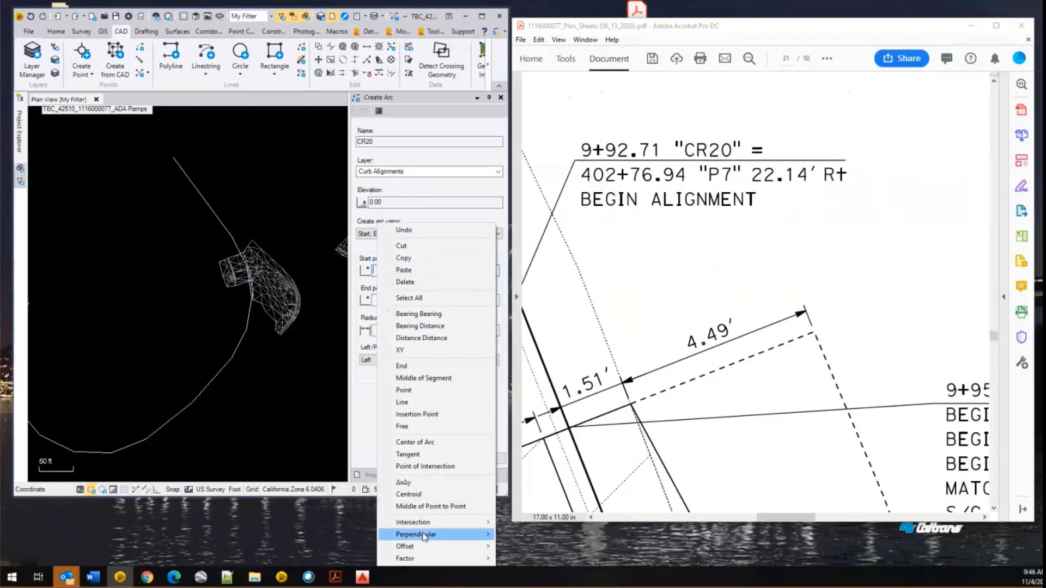
mouse_move(451, 546)
click(506, 546)
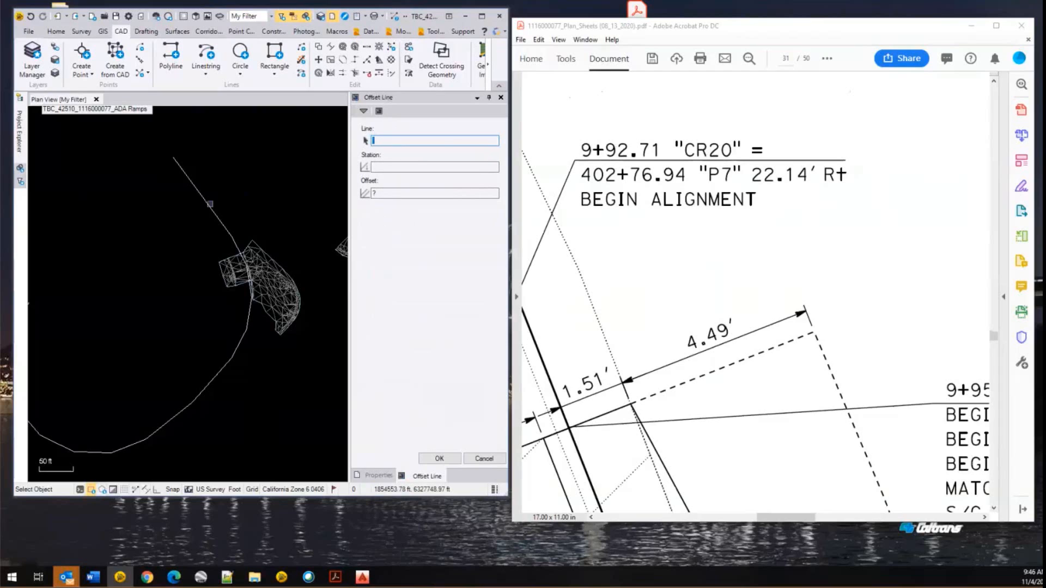
click(210, 204)
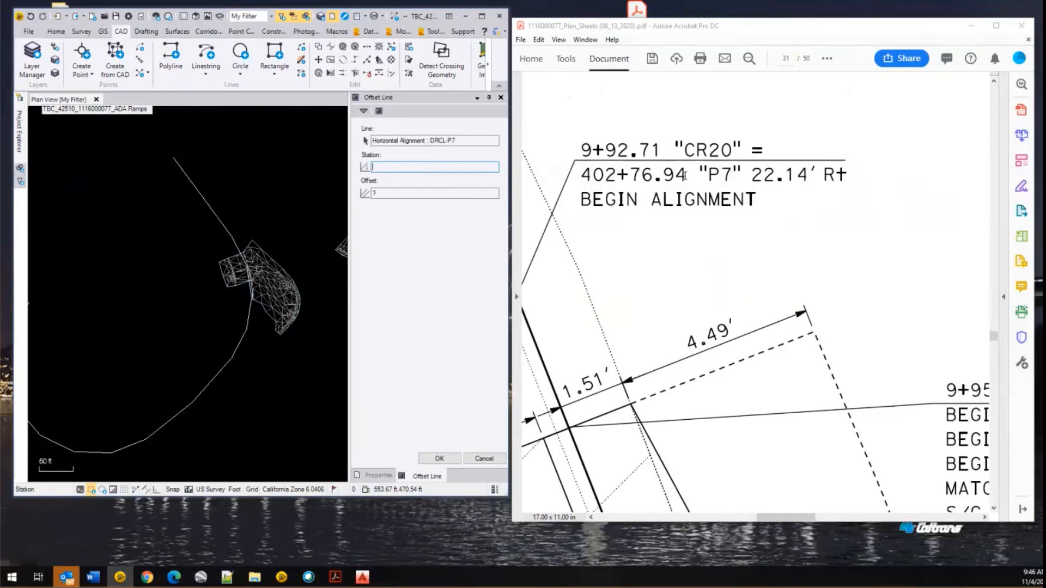
drag(685, 175, 574, 180)
key(ctrl+c)
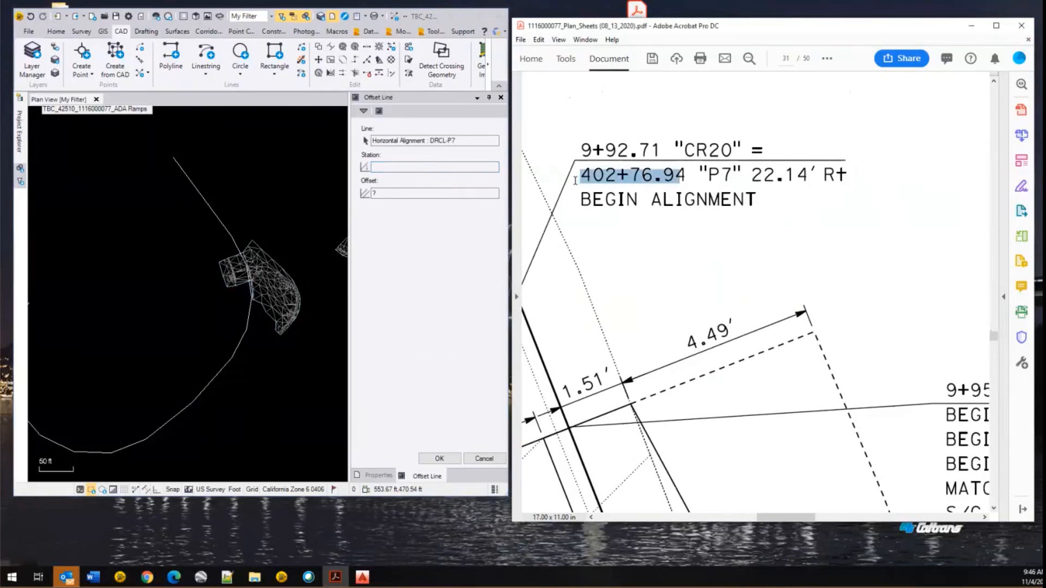
click(406, 167)
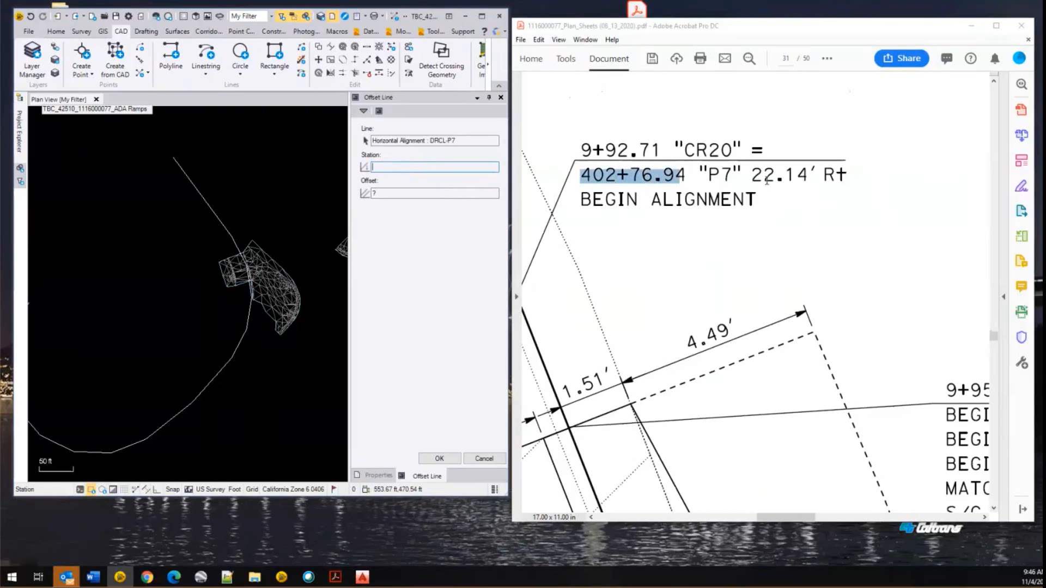
key(ctrl+v)
- Set the start point's offset from DRCL-P7 to 22.14 and accept the point
drag(815, 177, 754, 183)
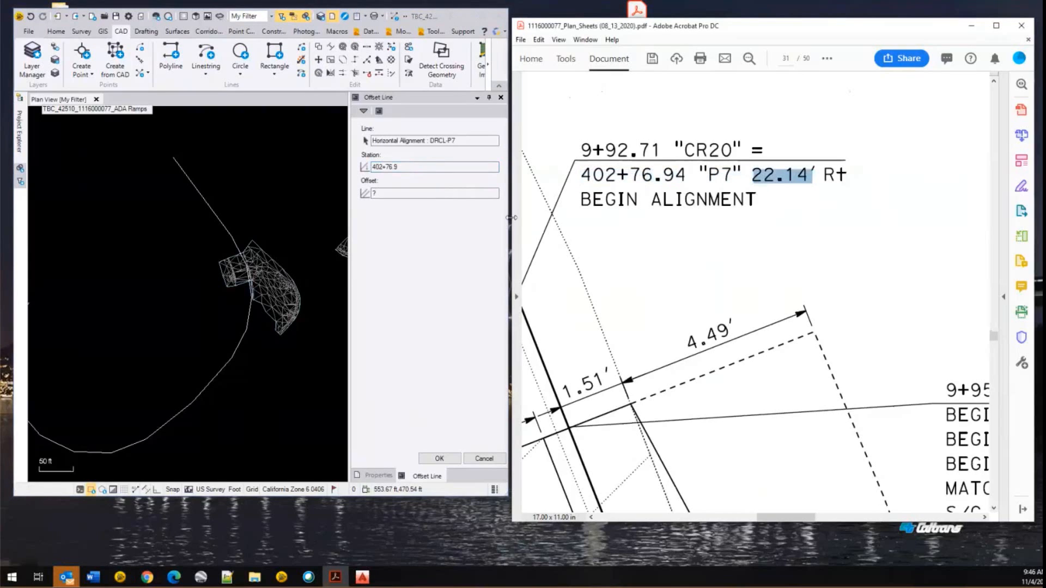
click(441, 193)
double_click(440, 195)
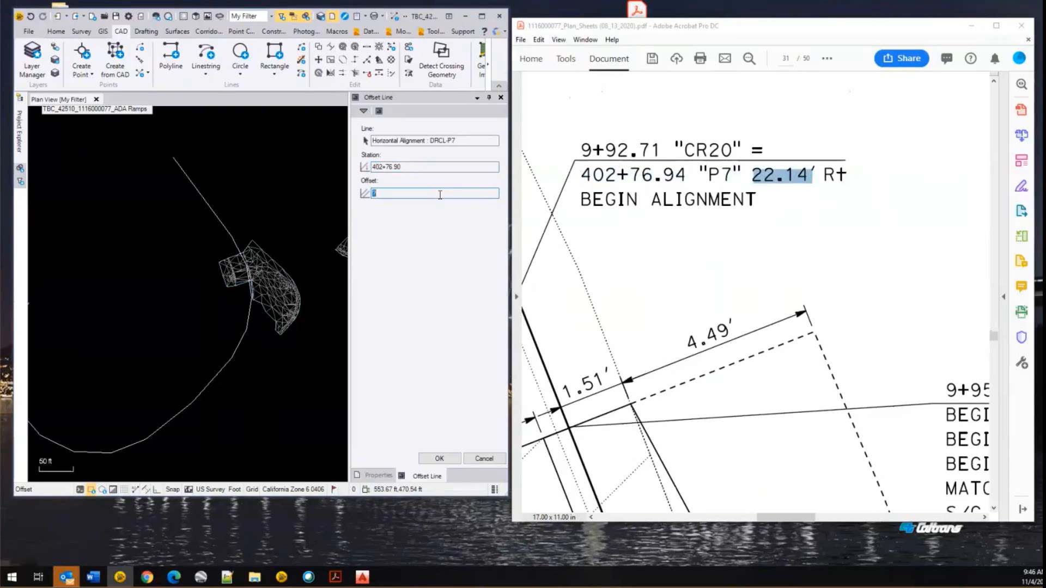
text(22.14)
click(439, 458)
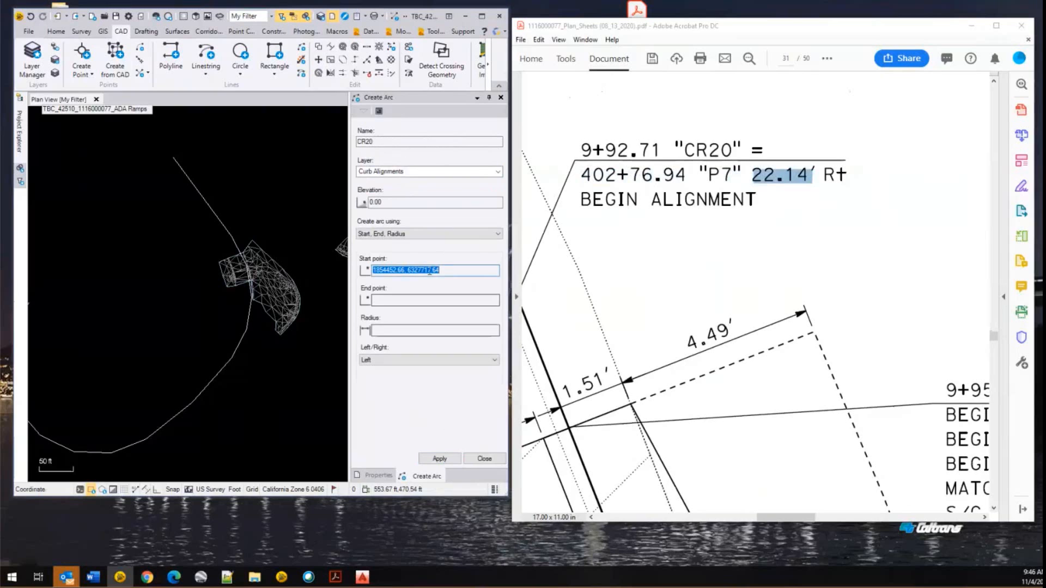
- Begin the arc's end point with Offset Line from the DRCL-P7 alignment, with CR20's end-alignment callout in view on the plan sheet
click(427, 302)
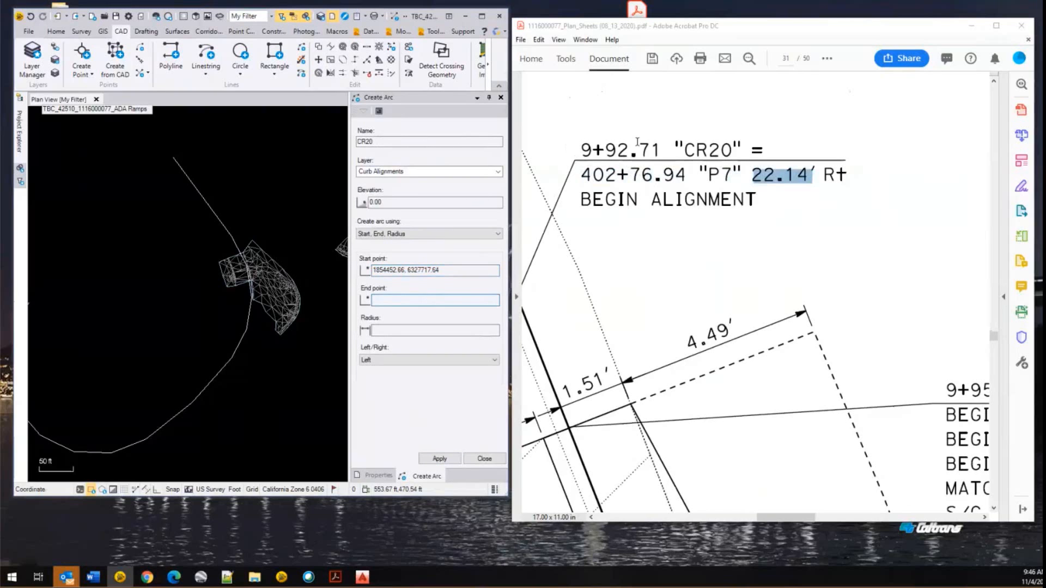
scroll(672, 184, down, 3)
ctrl+scroll(671, 184, down, 5)
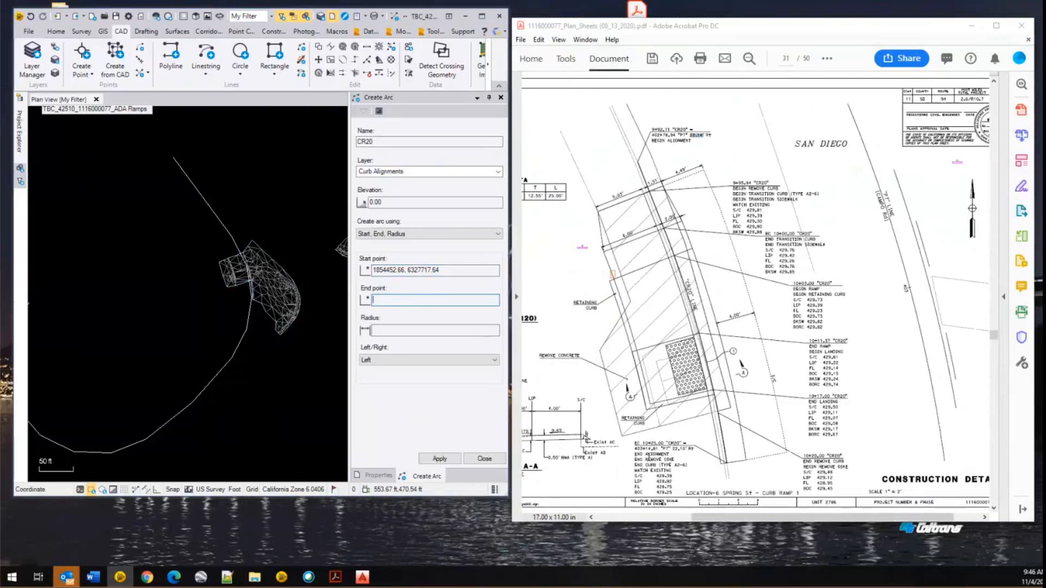
ctrl+scroll(654, 464, up, 5)
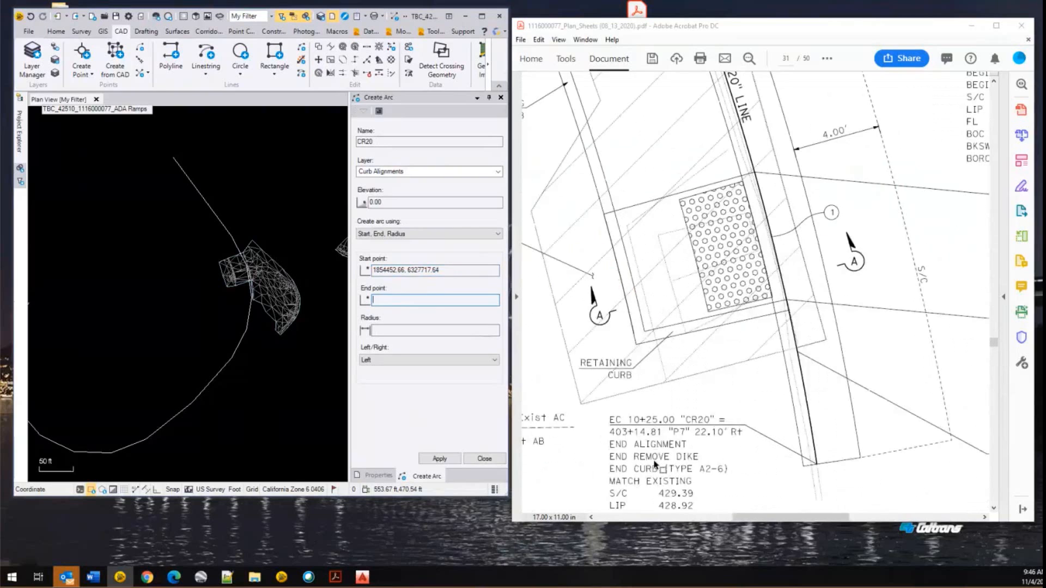
ctrl+scroll(655, 464, up, 1)
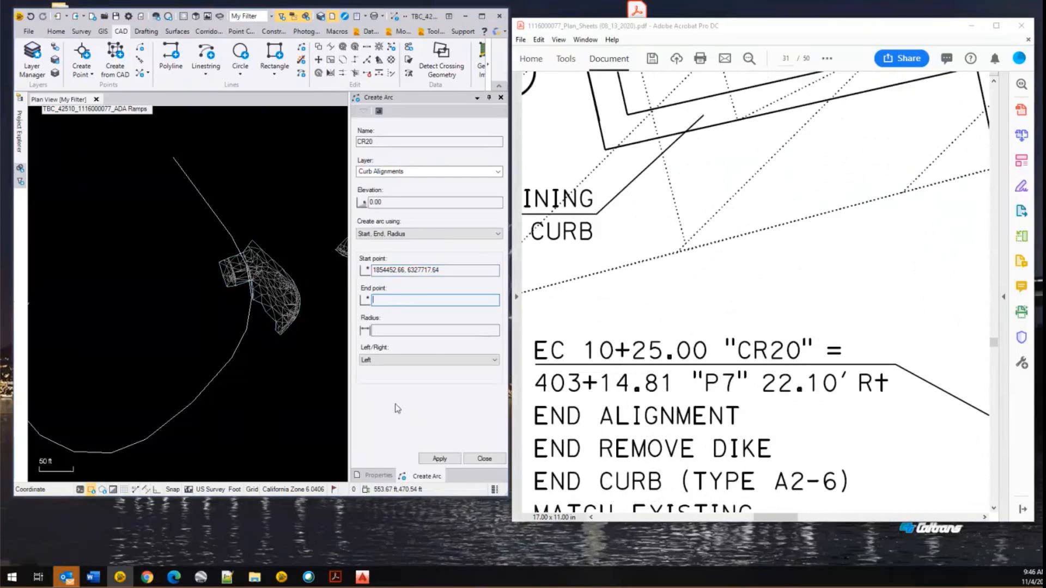
right_click(413, 304)
mouse_move(497, 546)
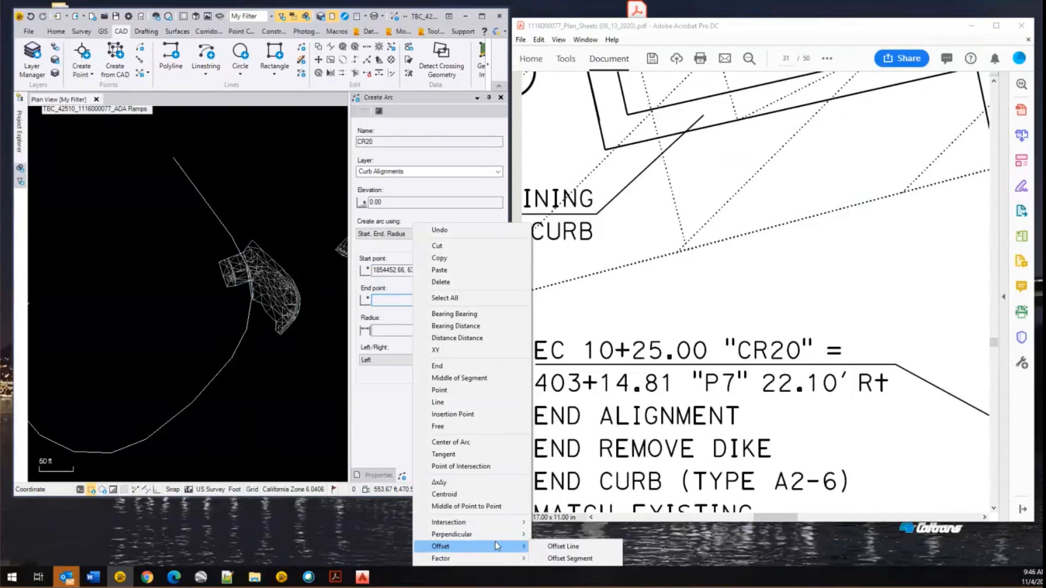
click(567, 547)
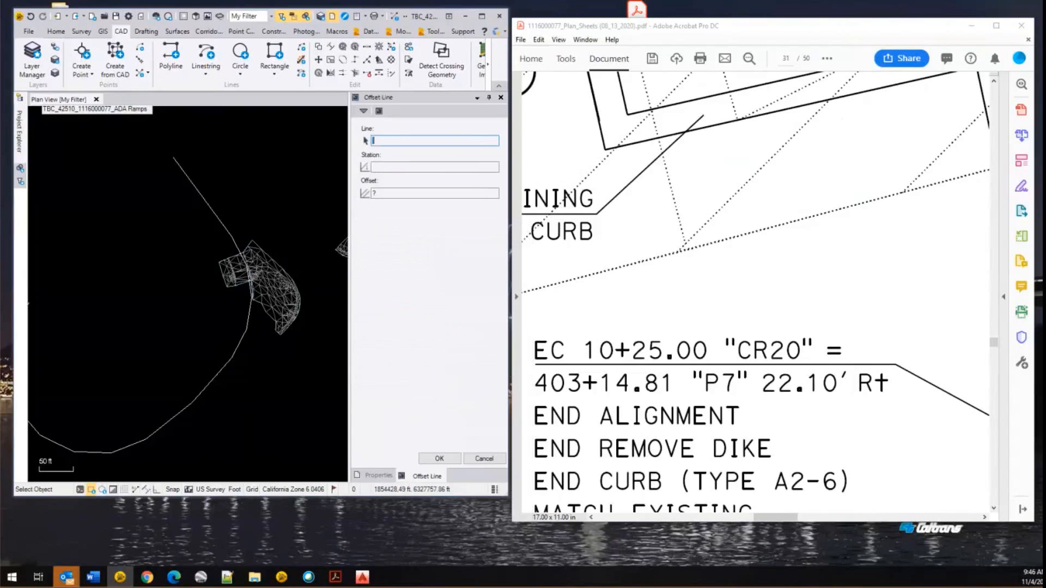
click(218, 223)
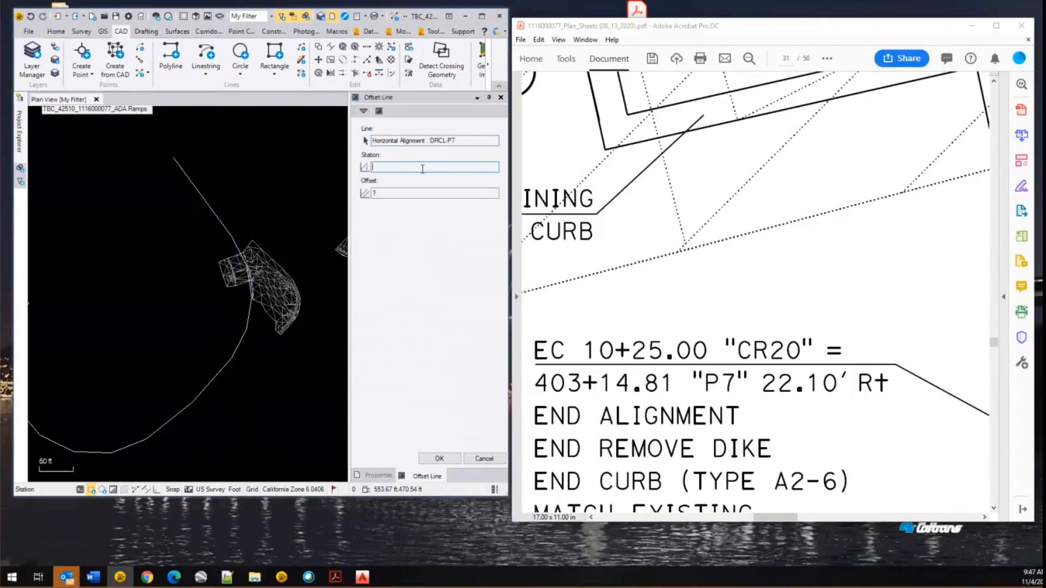
- Set the end point's station to 403+14.81 and offset to 22.10, copied from the end-alignment callout, and accept the point
drag(681, 384, 538, 383)
key(ctrl+c)
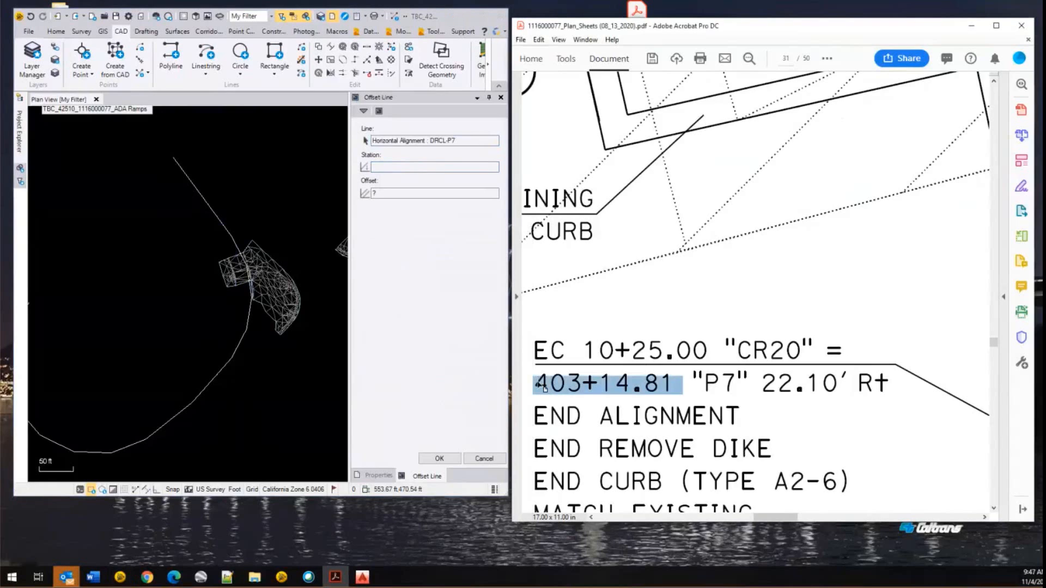
click(414, 168)
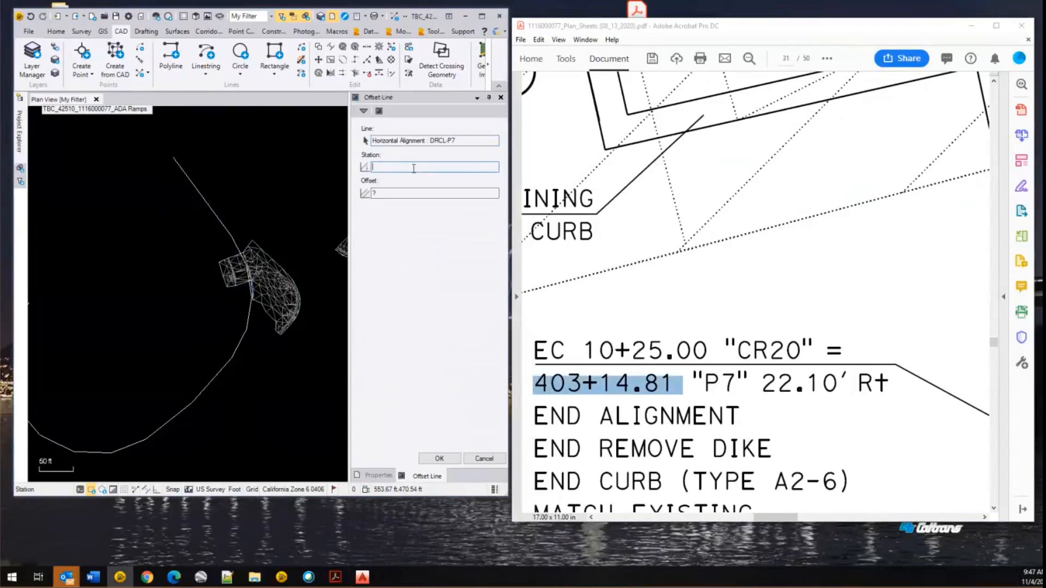
key(ctrl+v)
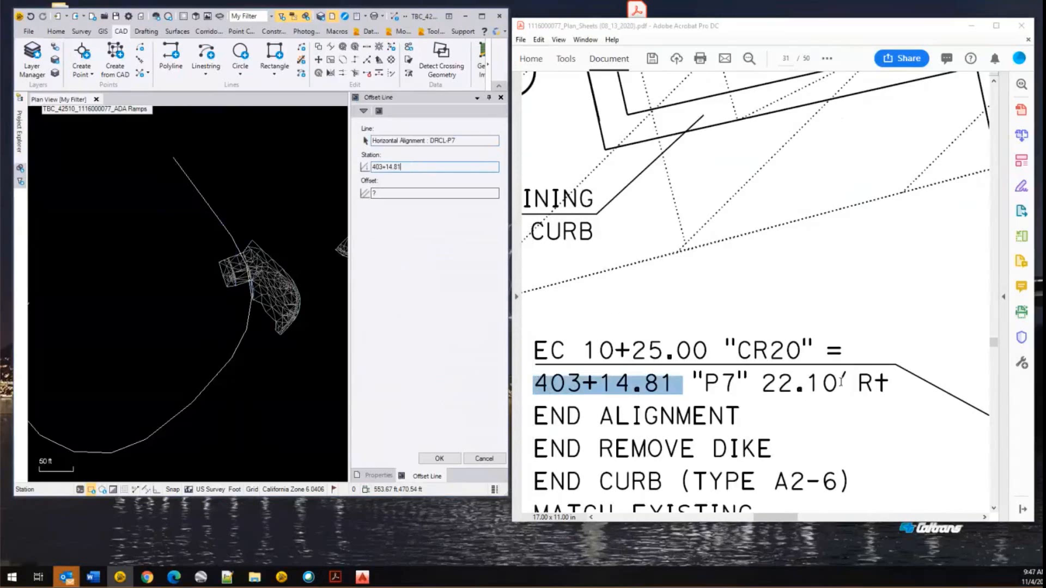
drag(843, 383, 761, 385)
key(ctrl+c)
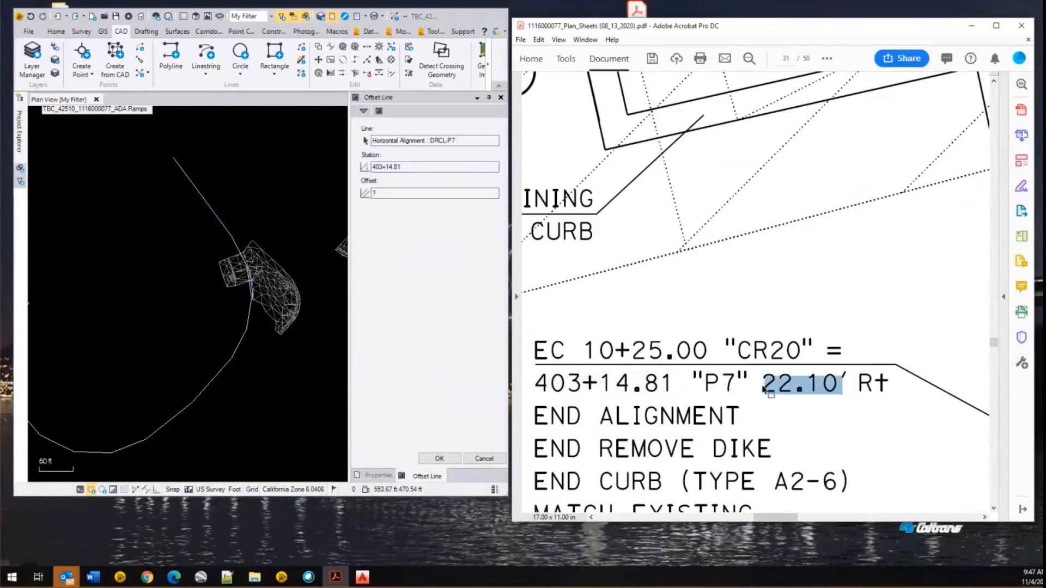
click(391, 193)
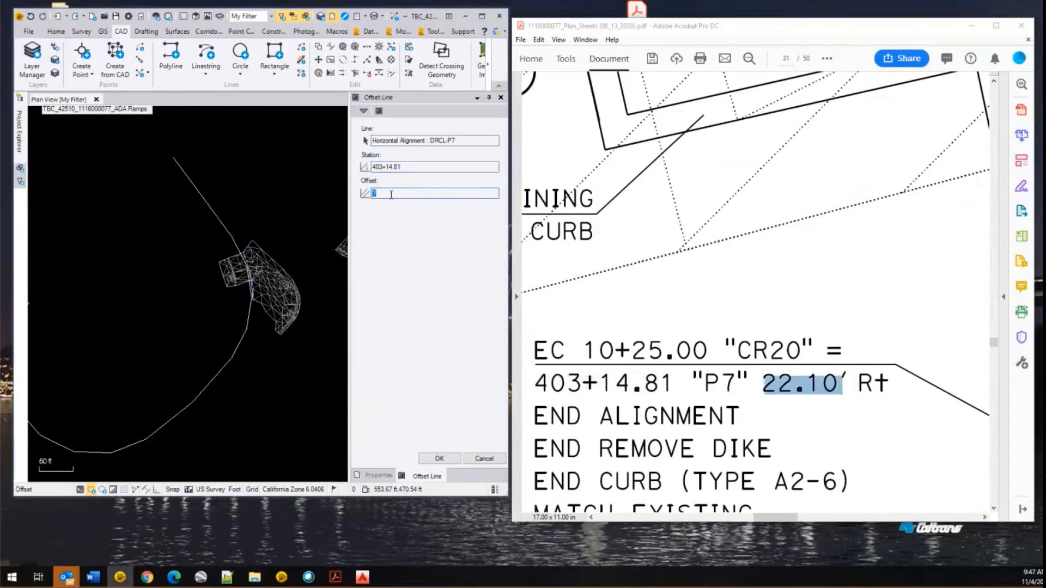
key(ctrl+v)
click(439, 459)
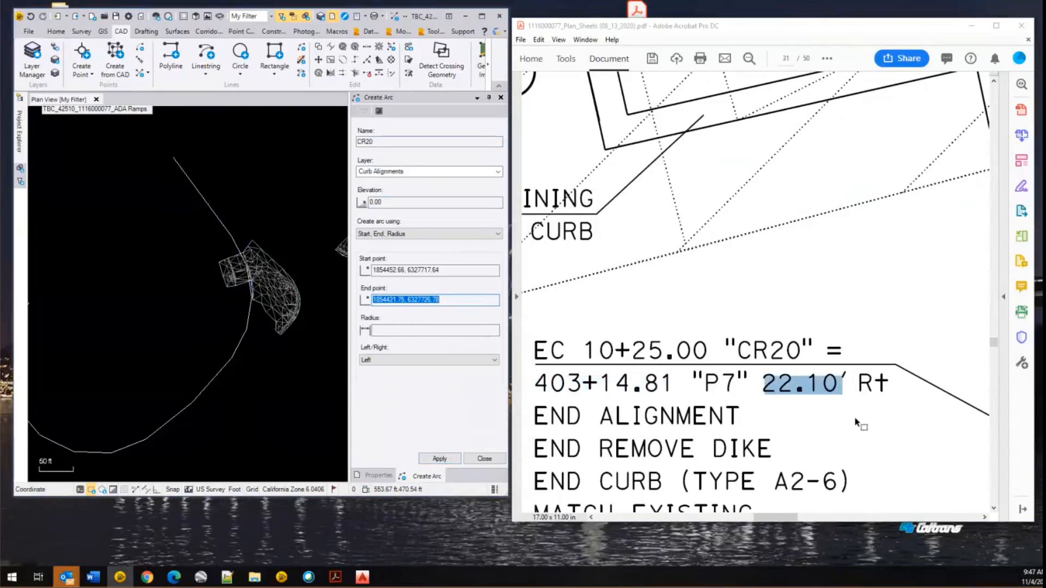
- Set the arc's radius to 110.00 from the curve data table on the plan sheet
click(762, 32)
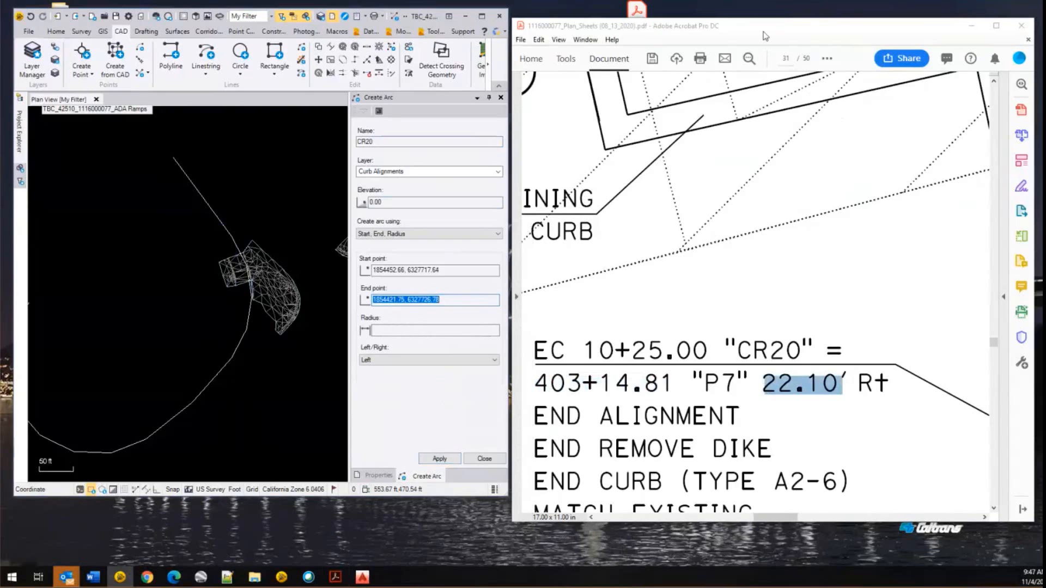
ctrl+scroll(896, 511, down, 4)
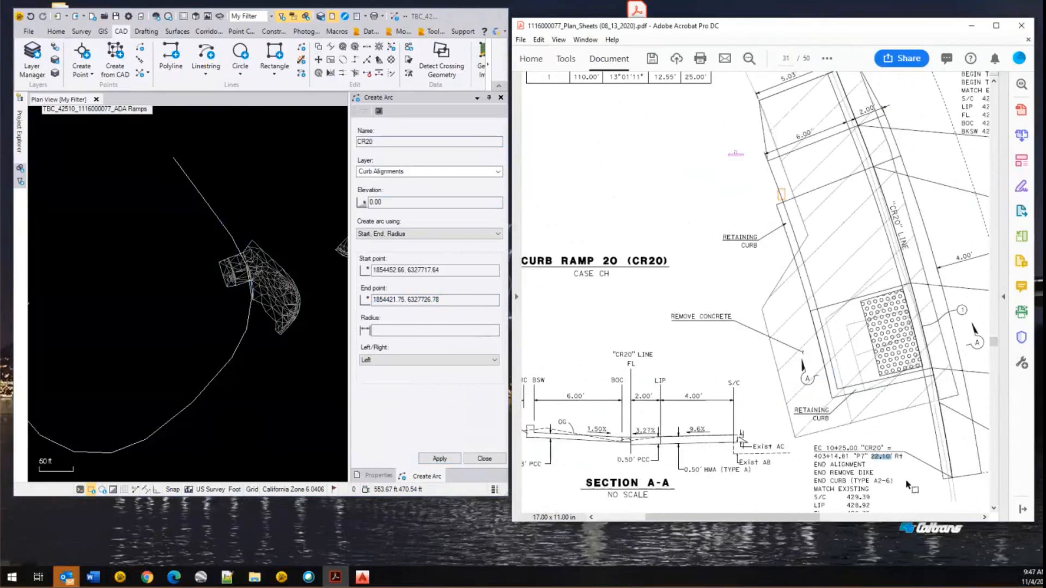
ctrl+scroll(906, 484, down, 1)
ctrl+scroll(660, 137, up, 5)
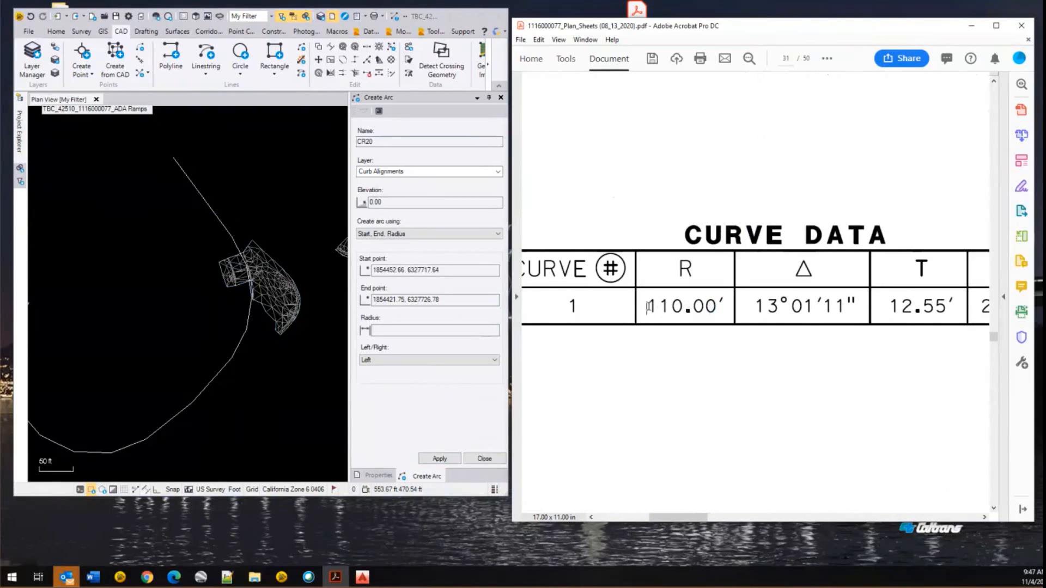
drag(648, 307, 709, 309)
click(412, 329)
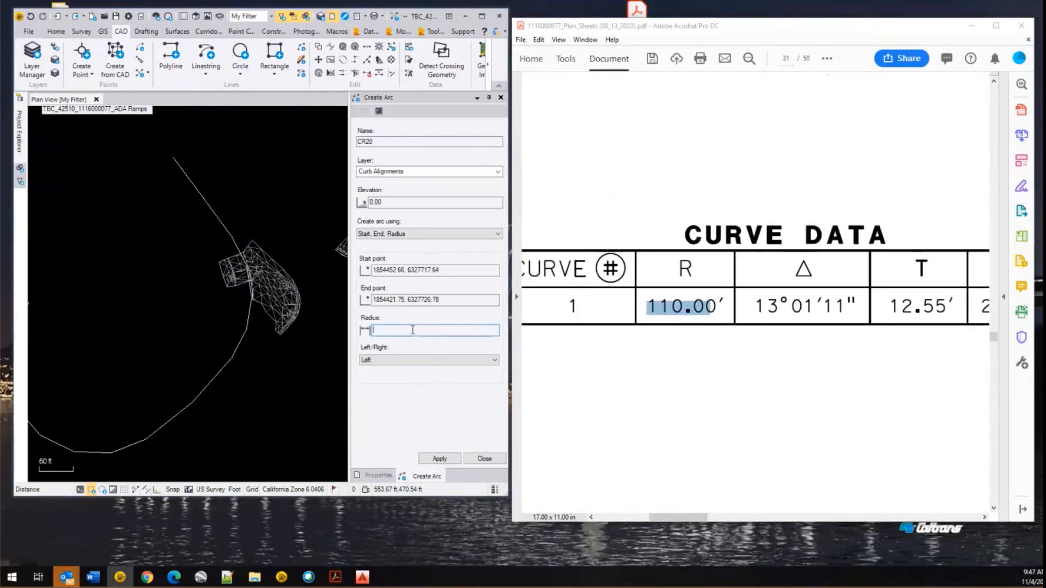
text(110.00)
key(Tab)
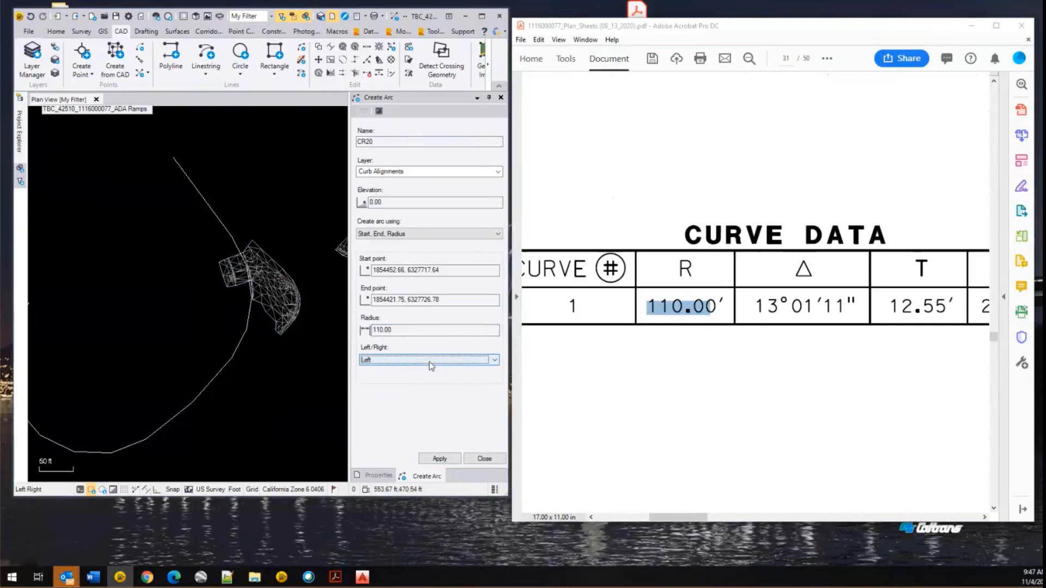
- Set the arc direction to Right, create the arc, inspect it on the ramp surface and end the arc command
click(494, 360)
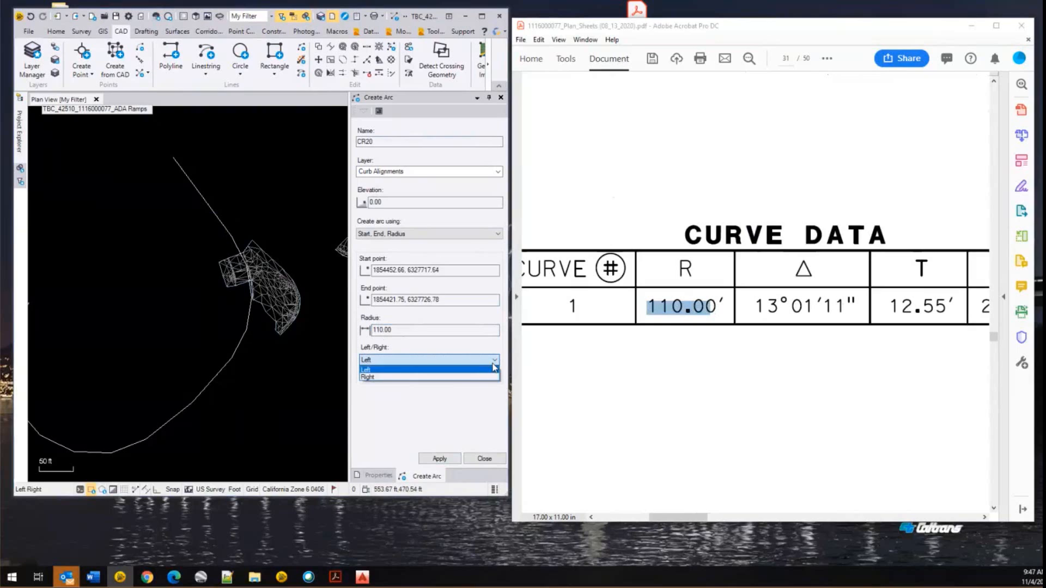
click(459, 377)
click(445, 459)
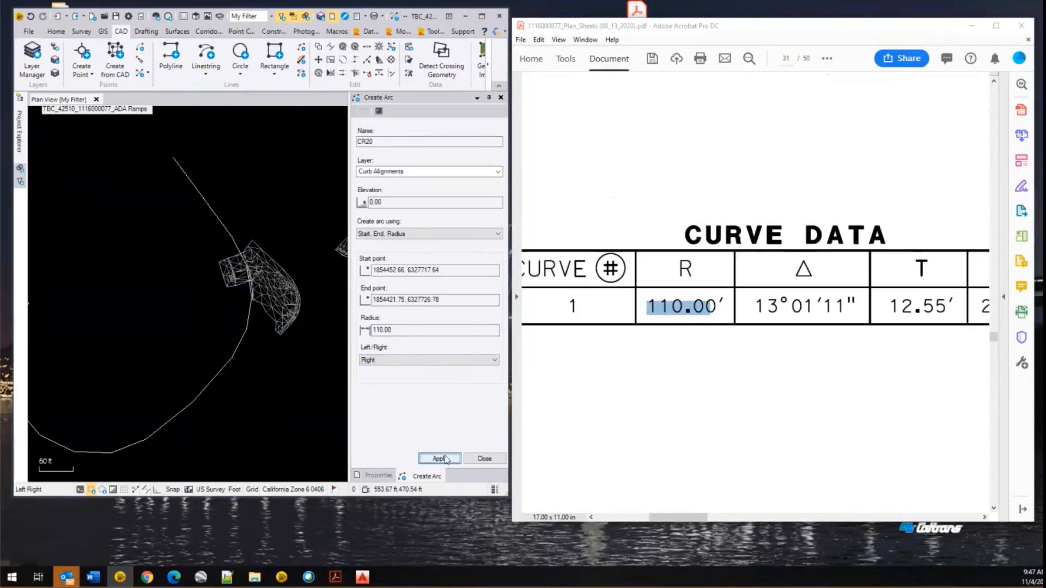
scroll(235, 275, up, 6)
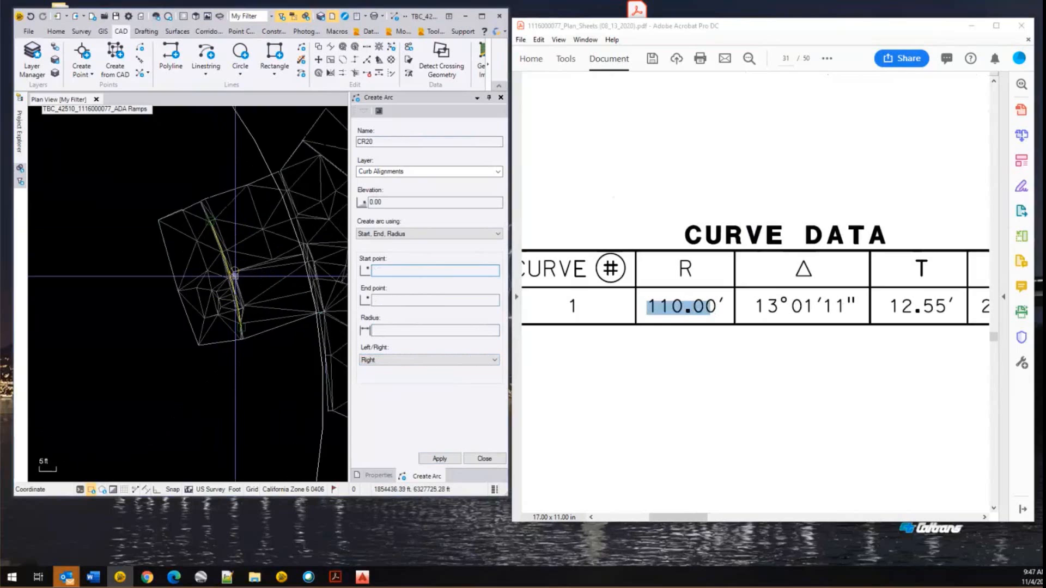
scroll(235, 275, up, 3)
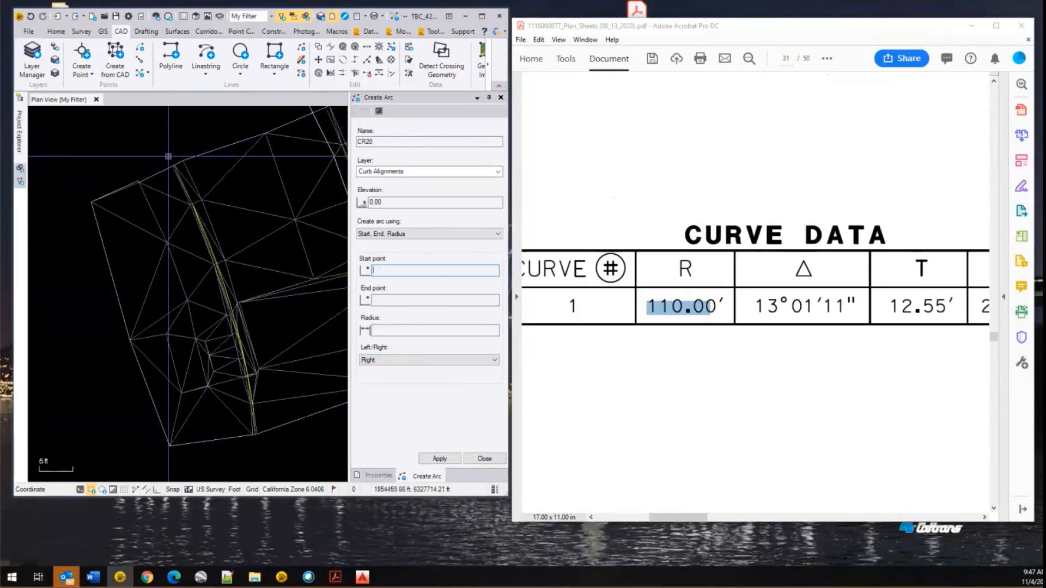
click(485, 459)
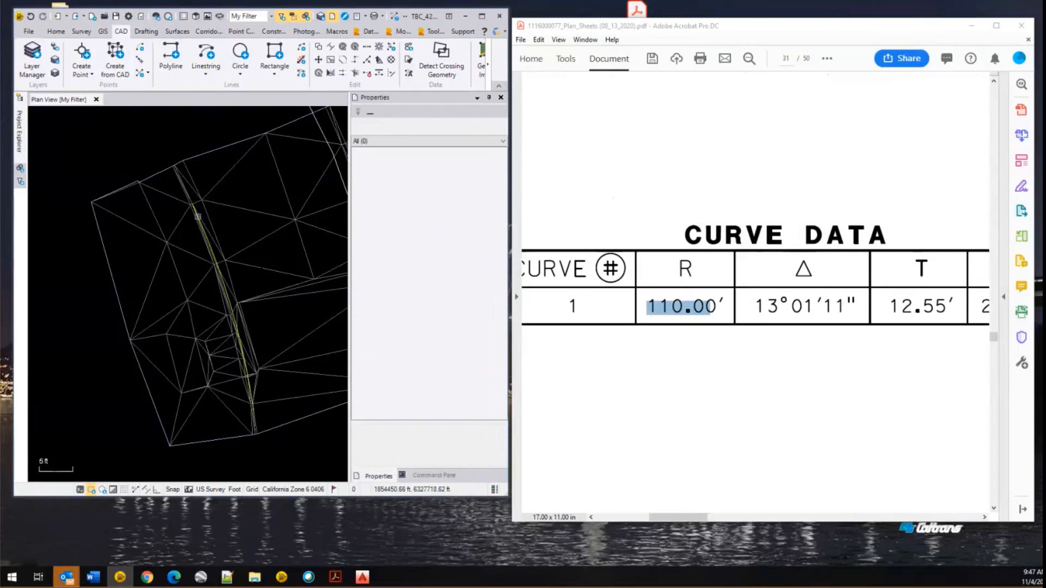
- Start a new alignment in the maximised window, name it CR20 and check the CR20 line on the plan sheet
click(204, 31)
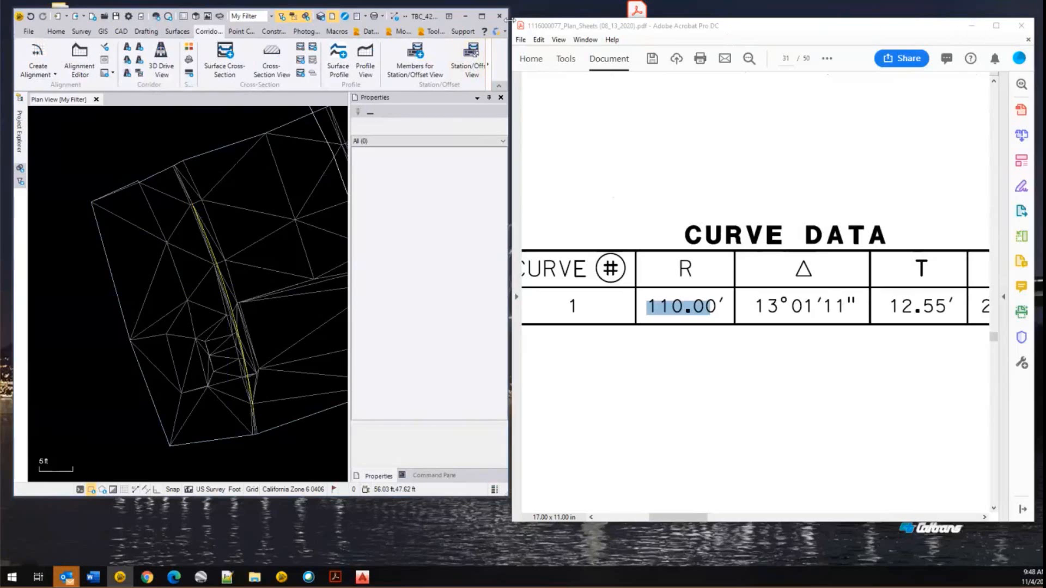
click(481, 16)
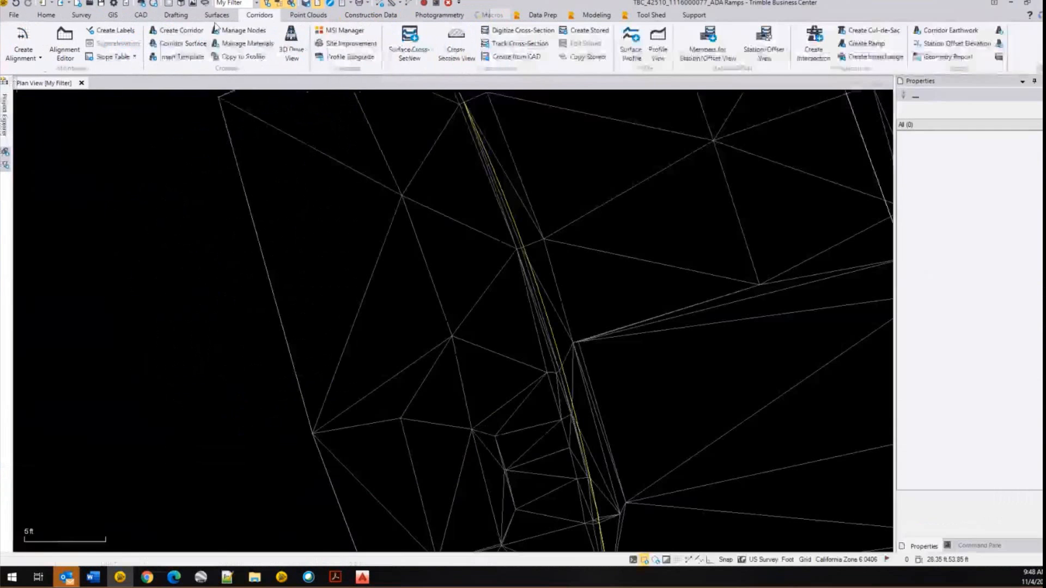
click(23, 41)
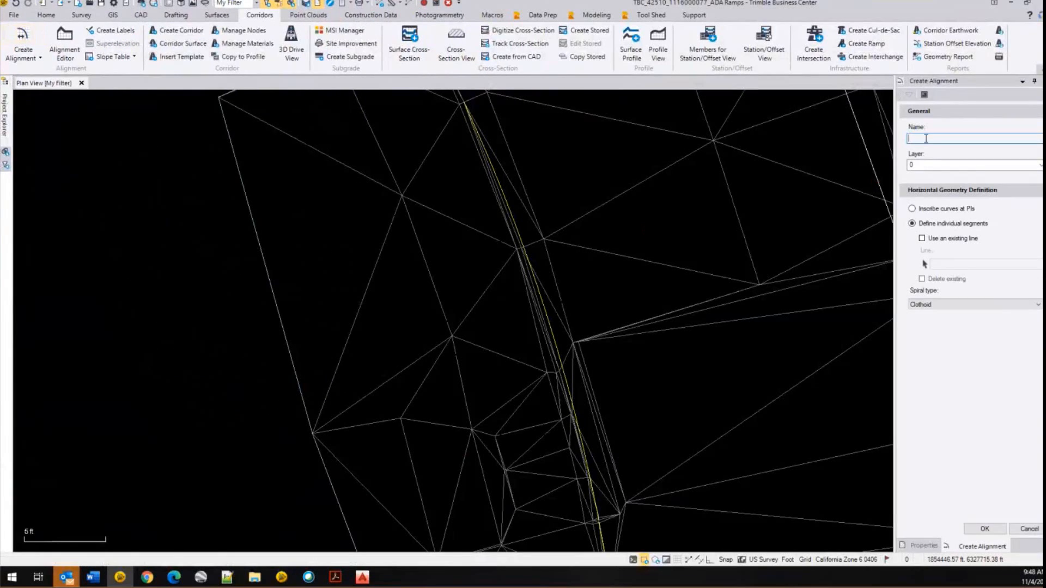
text(CR20)
key(alt+Tab)
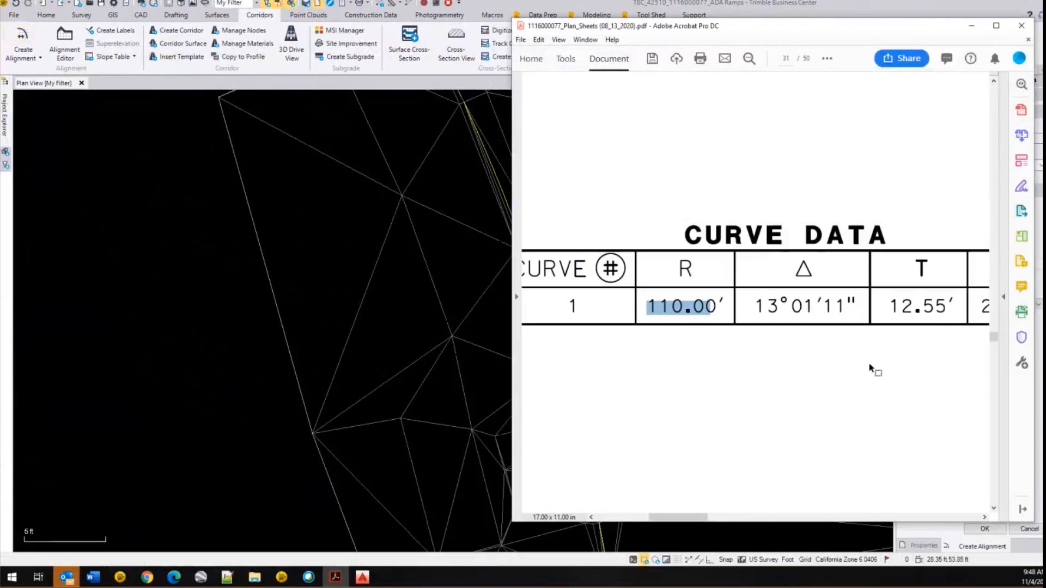
ctrl+scroll(870, 369, down, 2)
ctrl+scroll(870, 369, down, 2)
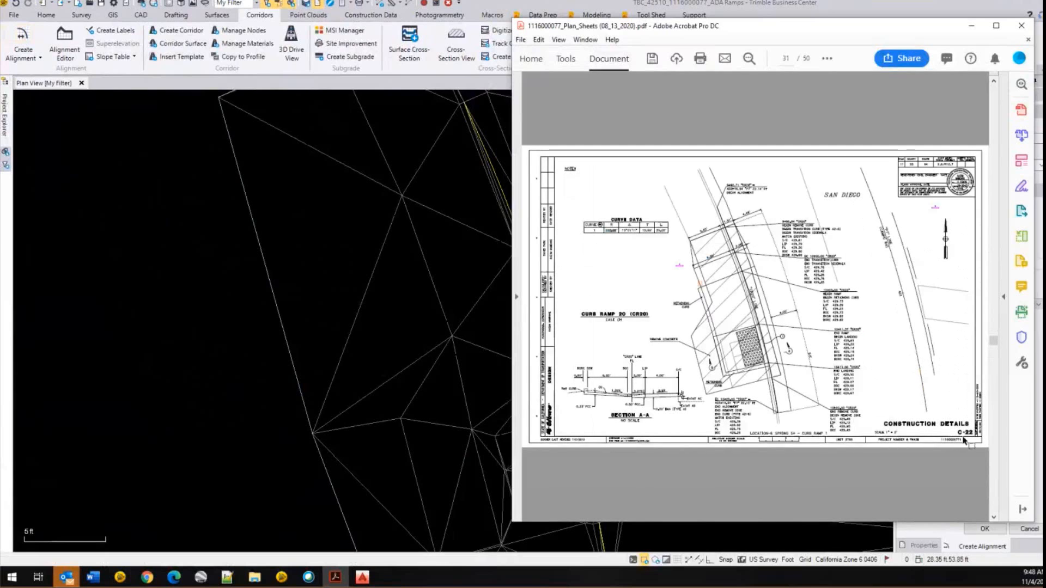
ctrl+scroll(762, 296, up, 2)
ctrl+scroll(761, 297, up, 2)
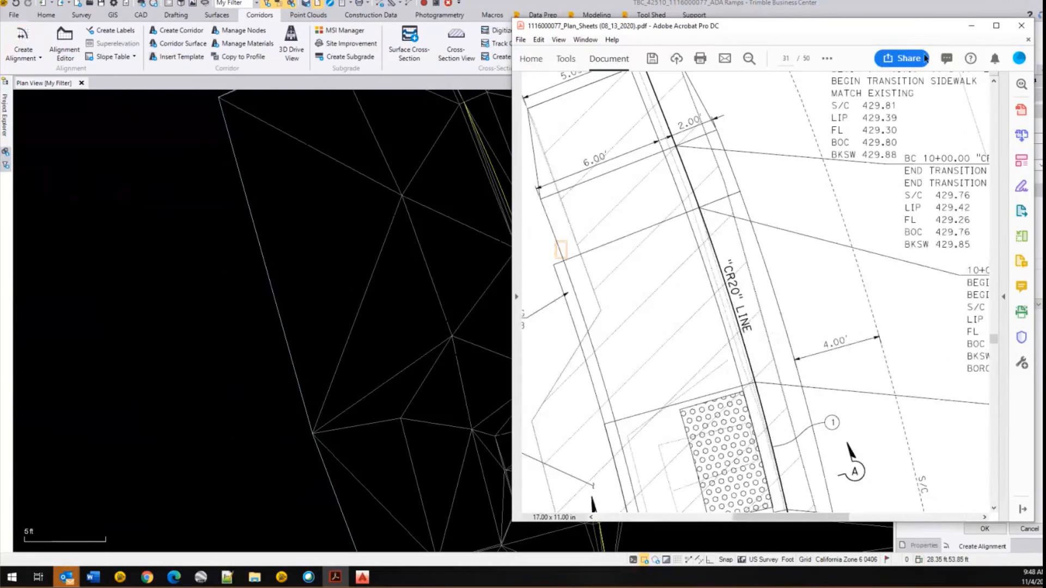
click(972, 28)
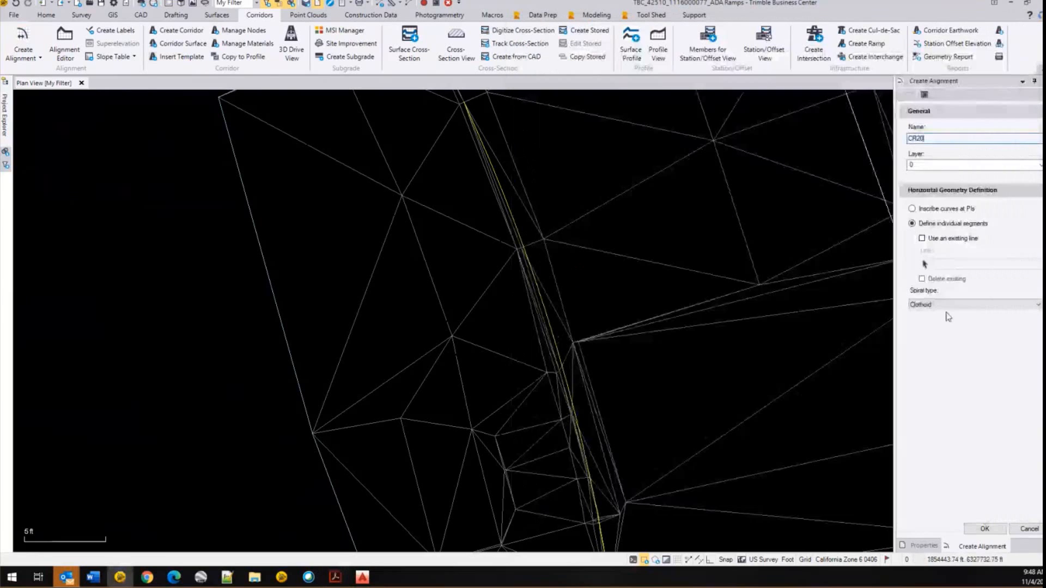
- Put the alignment on the Curb Alignments layer and define its geometry from the existing CR20 arc
click(953, 167)
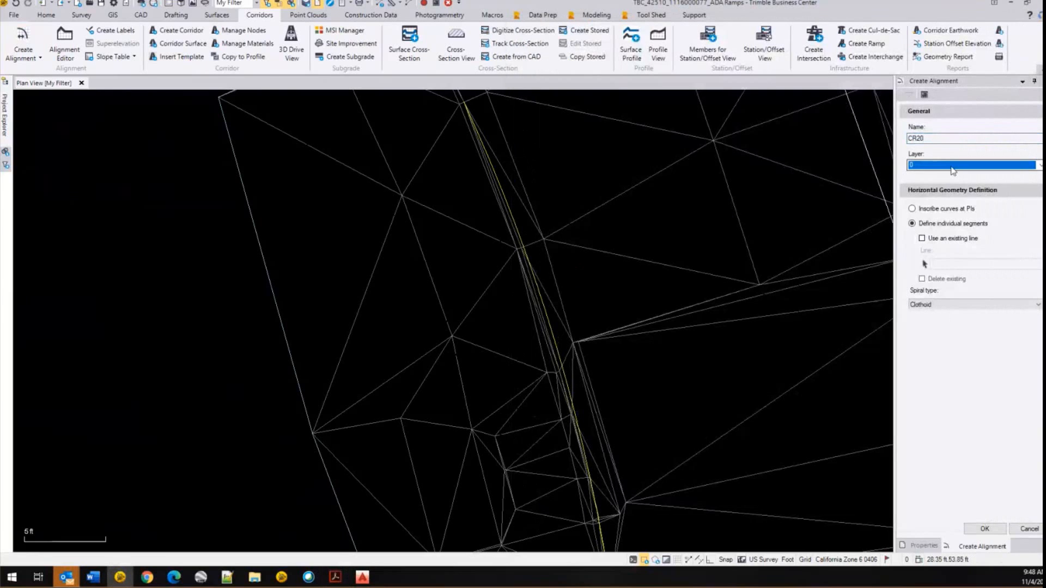
click(1040, 165)
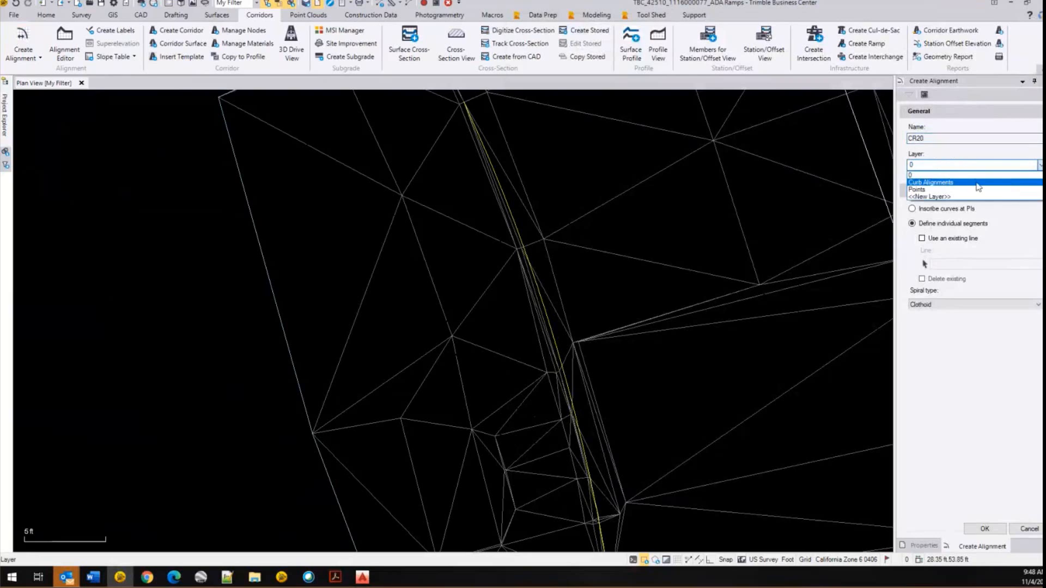
click(1005, 184)
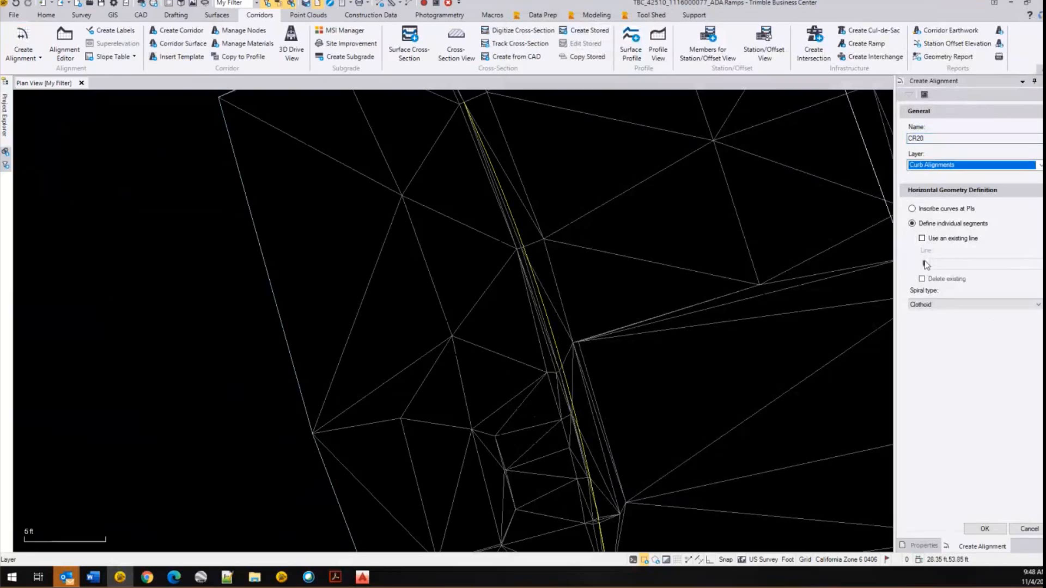
click(922, 239)
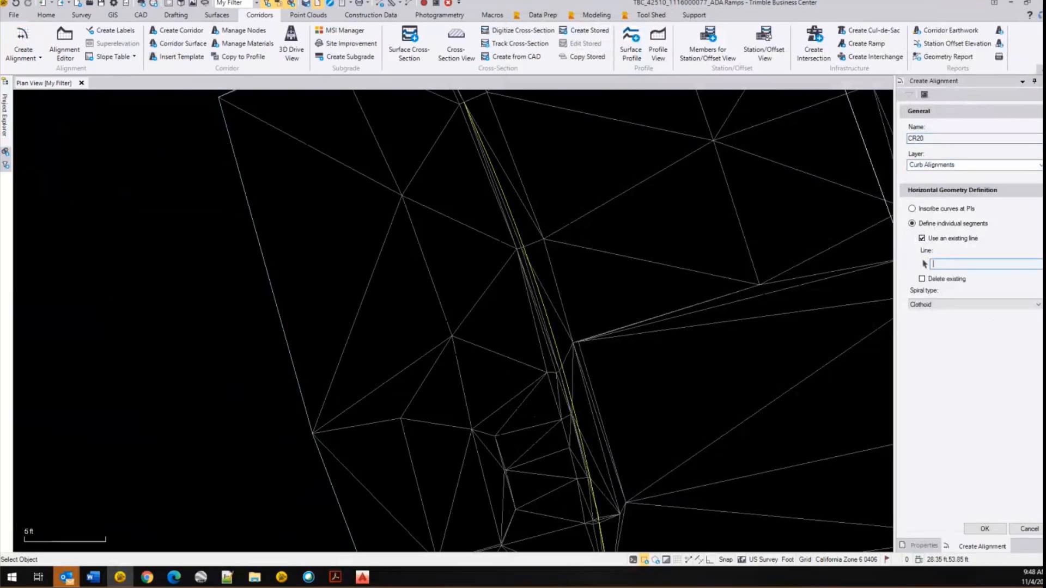
click(526, 253)
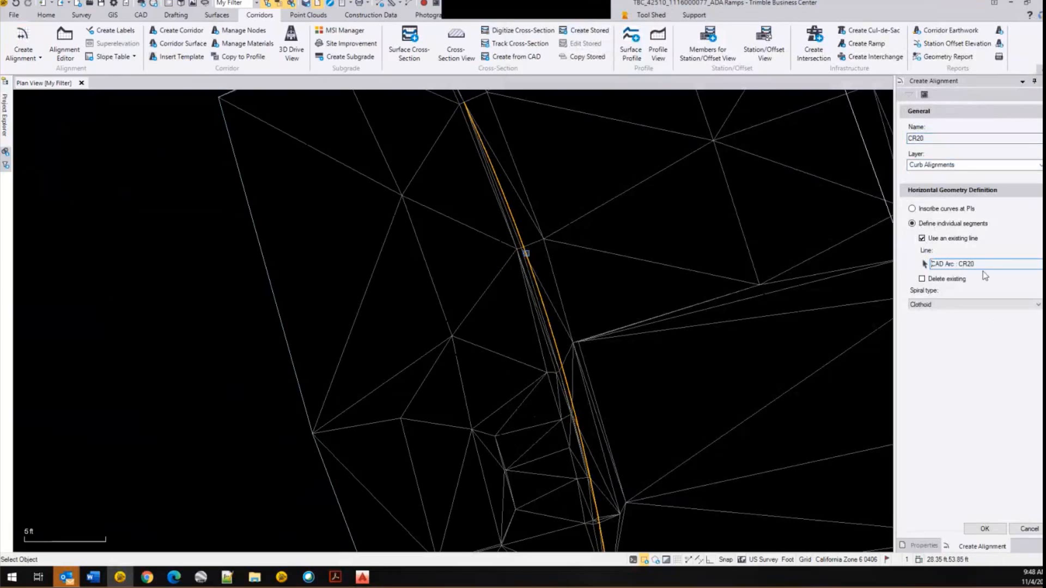
- Create the CR20 alignment from the arc, open its start station for editing and inspect where the line begins
click(985, 528)
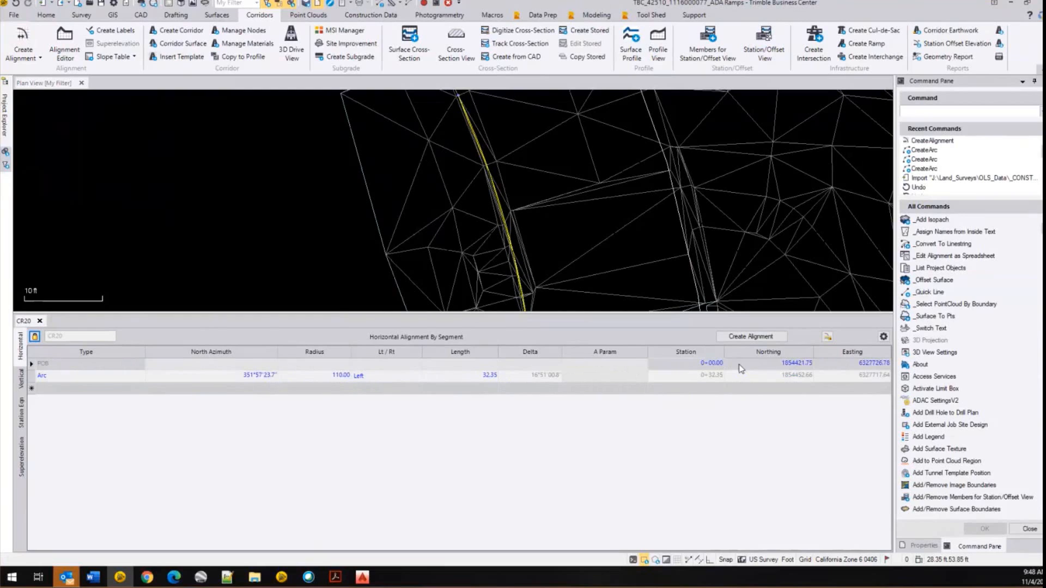
click(689, 363)
drag(689, 363, 661, 369)
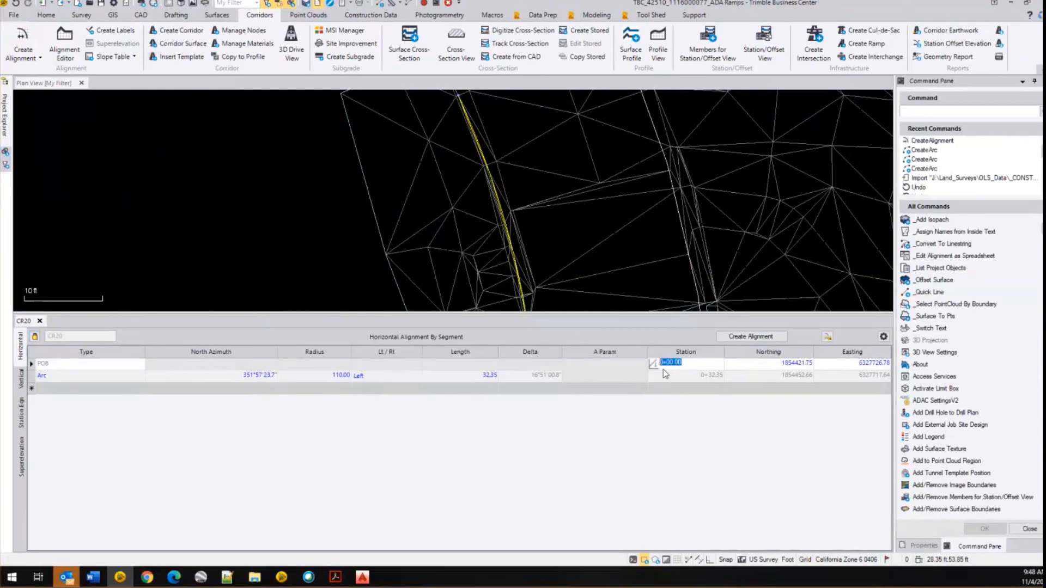
click(694, 365)
scroll(656, 290, down, 2)
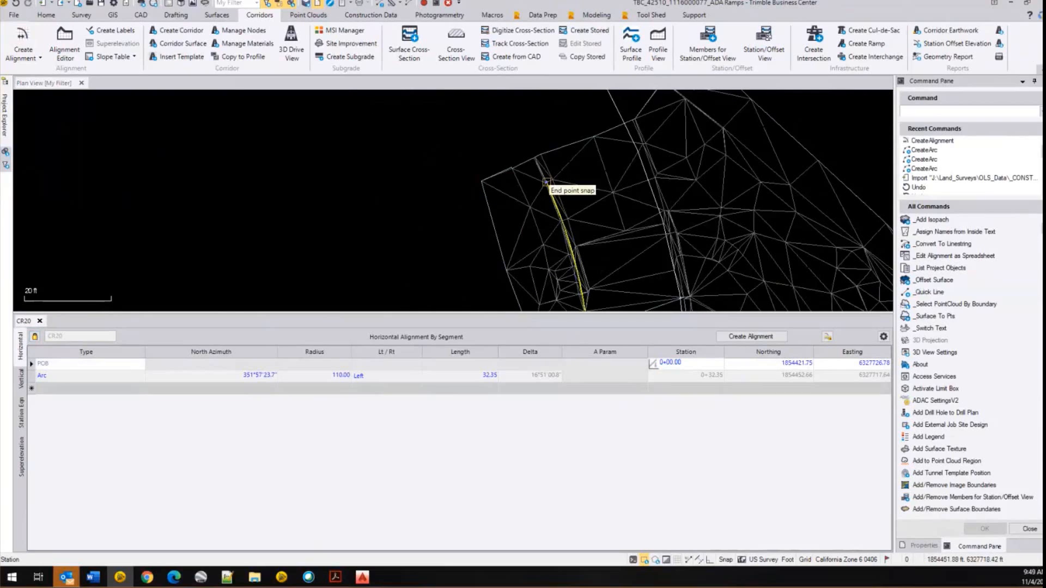
scroll(546, 181, down, 2)
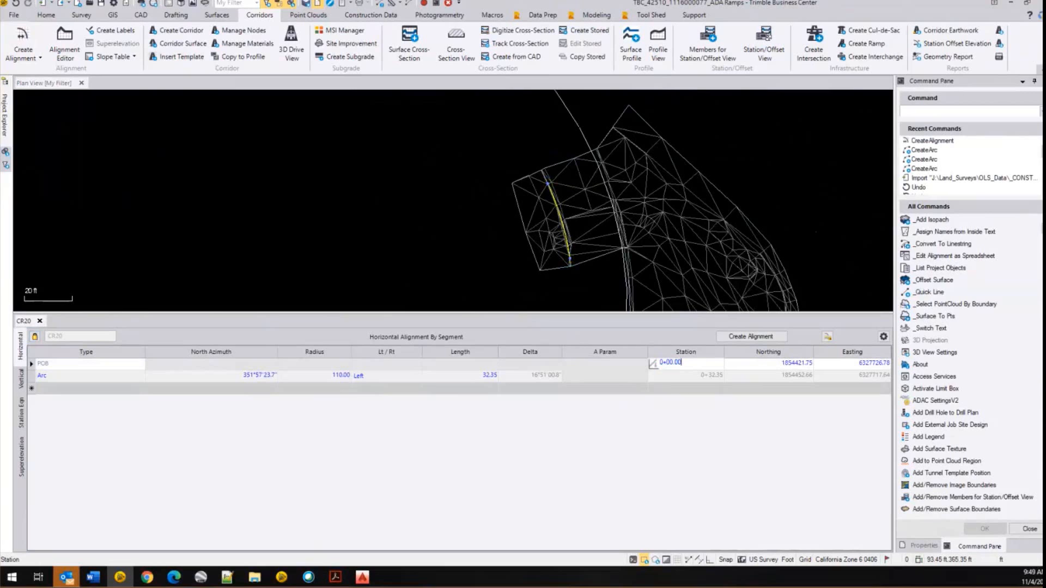
- Check the CR20 begin alignment point on the plan sheet, then undo the alignment creation
key(alt+Tab)
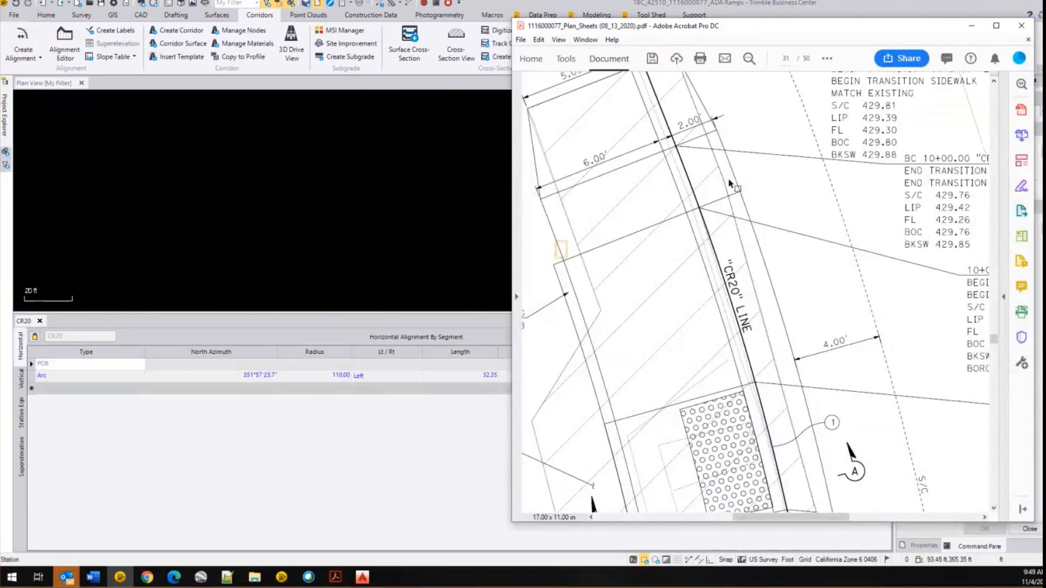
scroll(726, 177, down, 1)
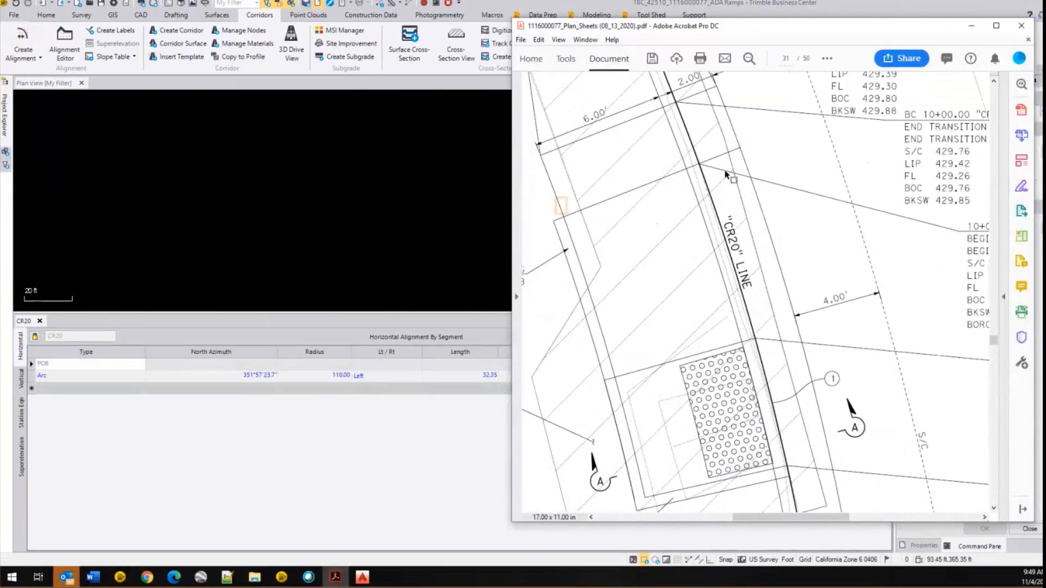
ctrl+scroll(726, 175, down, 3)
ctrl+scroll(727, 178, up, 2)
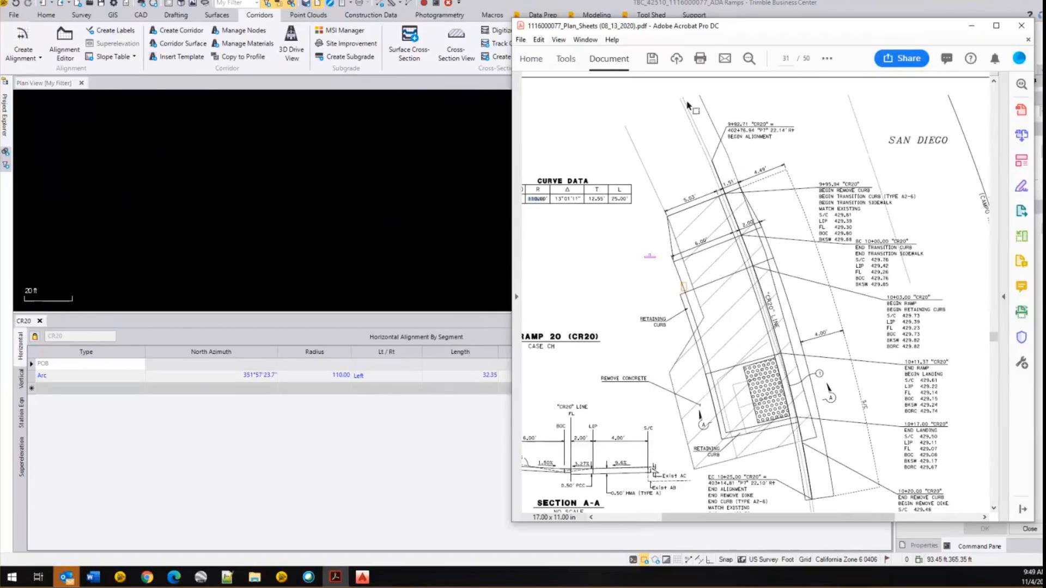
click(383, 367)
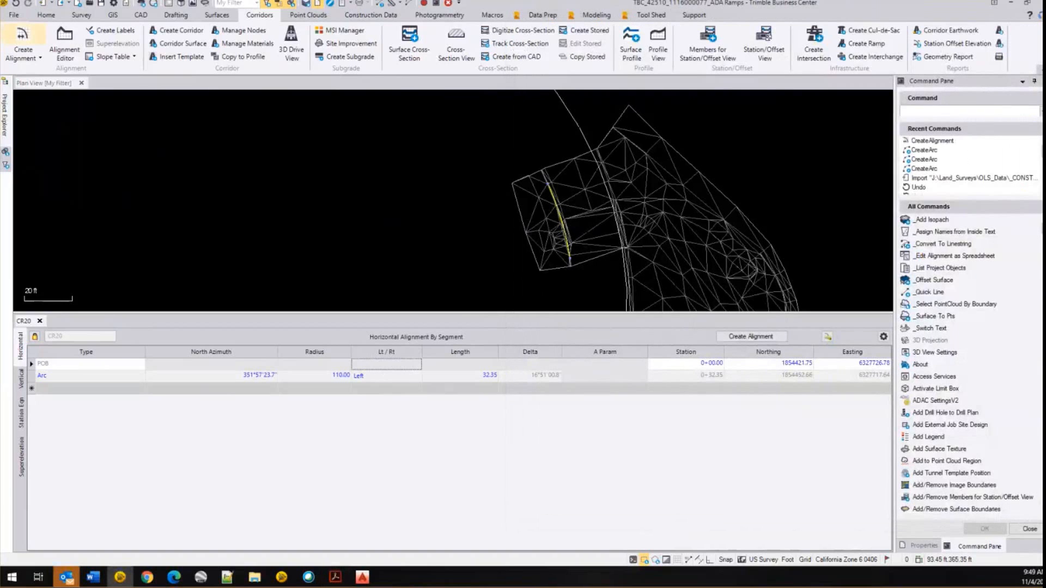
click(16, 5)
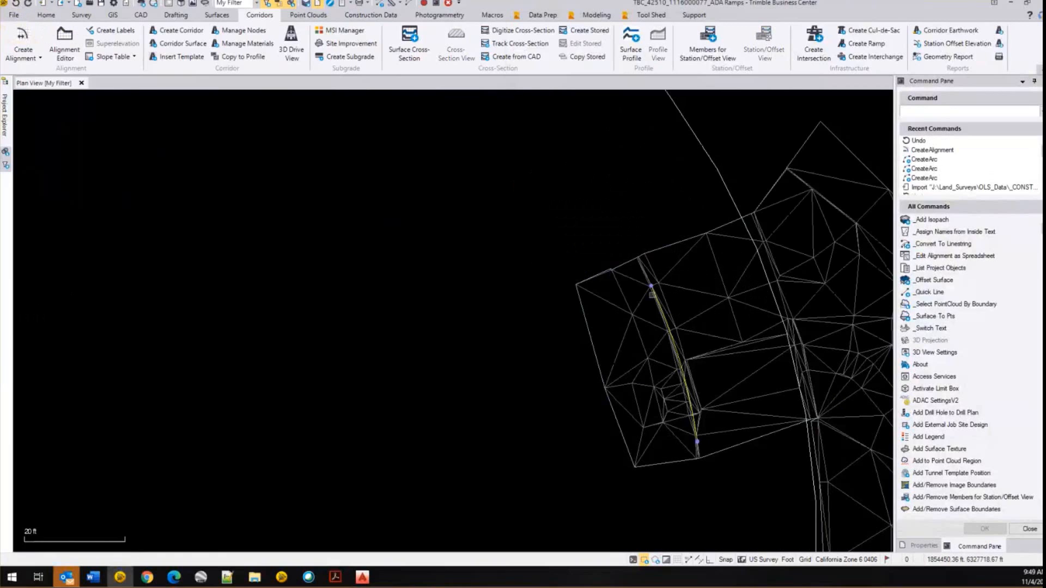
- Open the CR20 line for editing and compare its direction with the begin alignment point on the plan sheet
scroll(598, 195, down, 2)
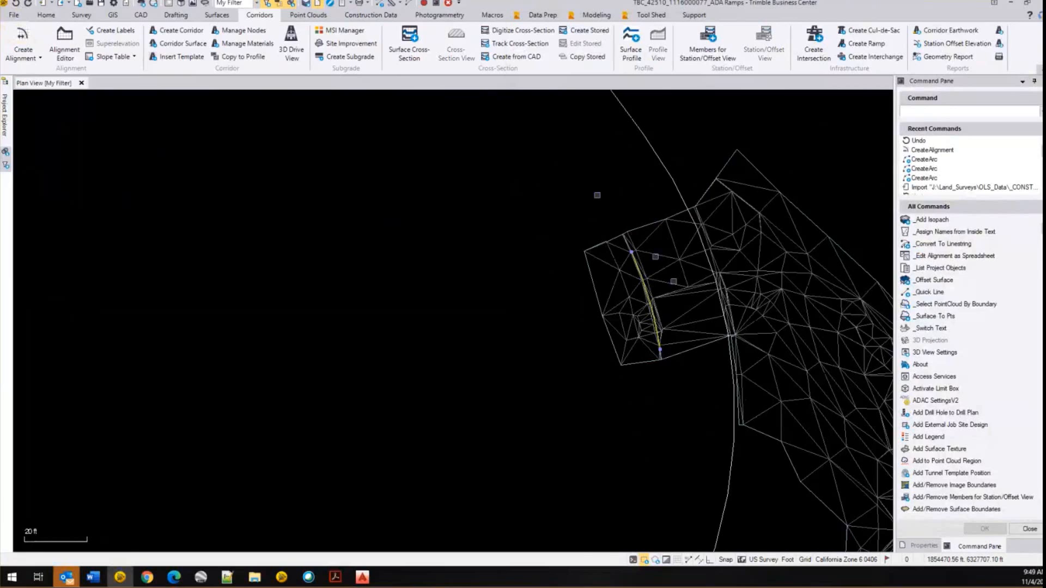
scroll(646, 275, up, 3)
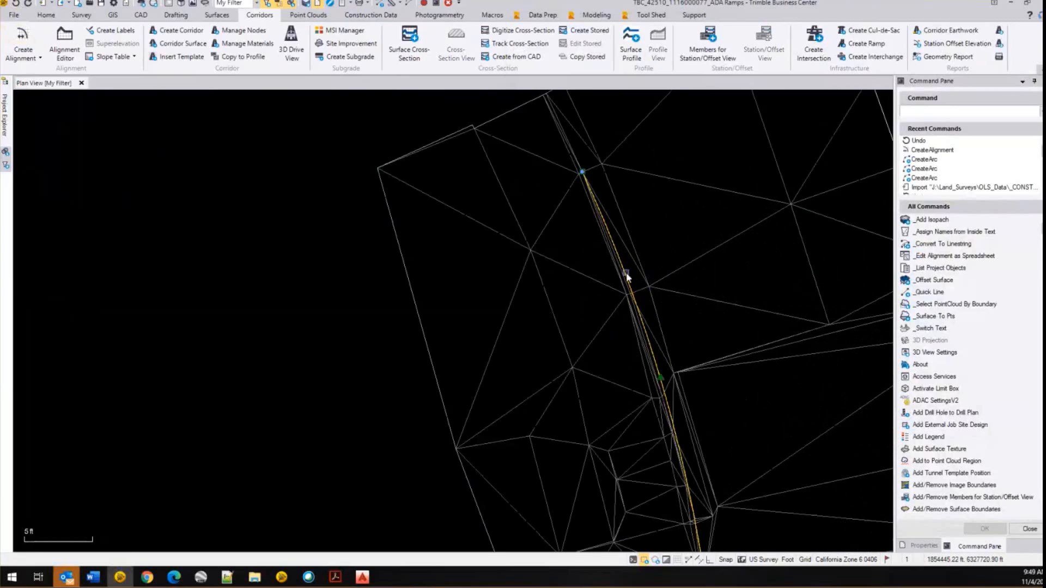
right_click(626, 275)
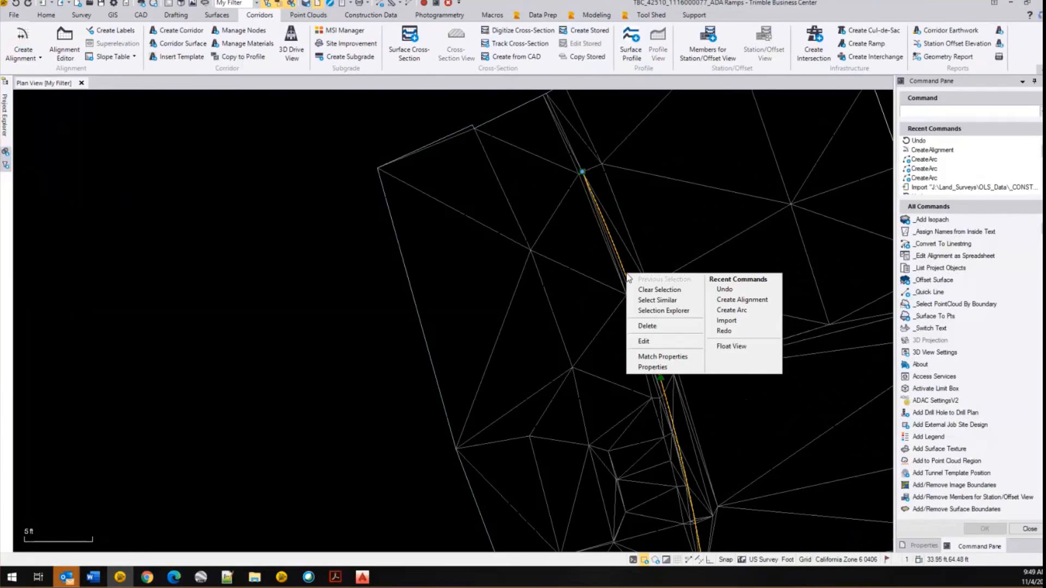
click(651, 344)
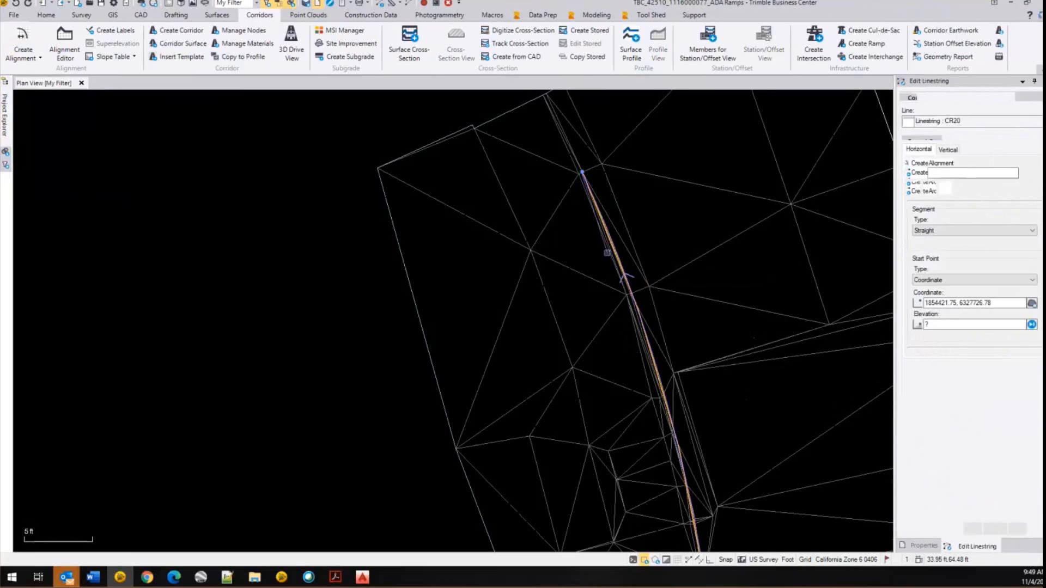
scroll(606, 253, down, 2)
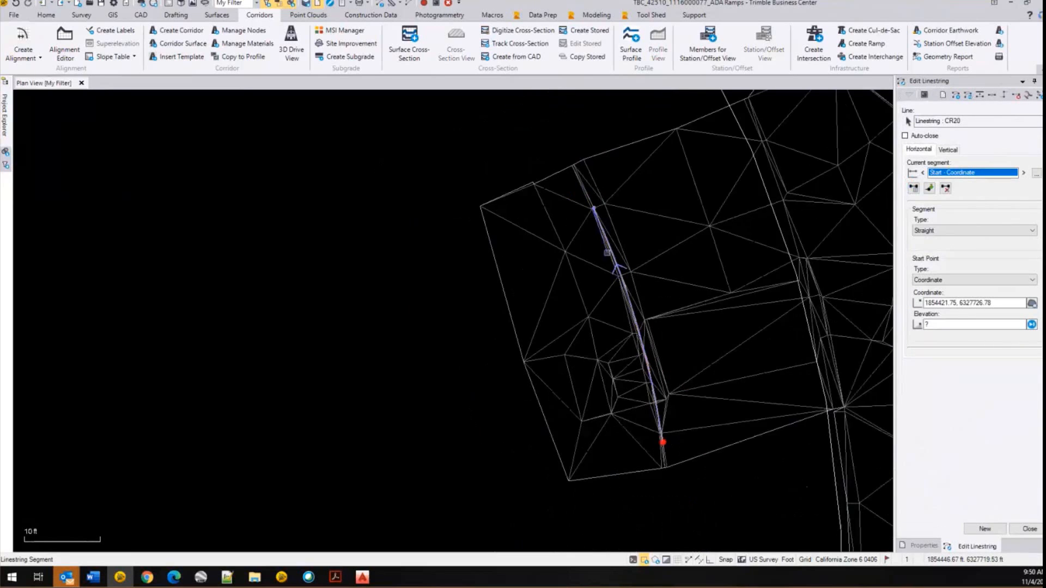
scroll(607, 252, down, 1)
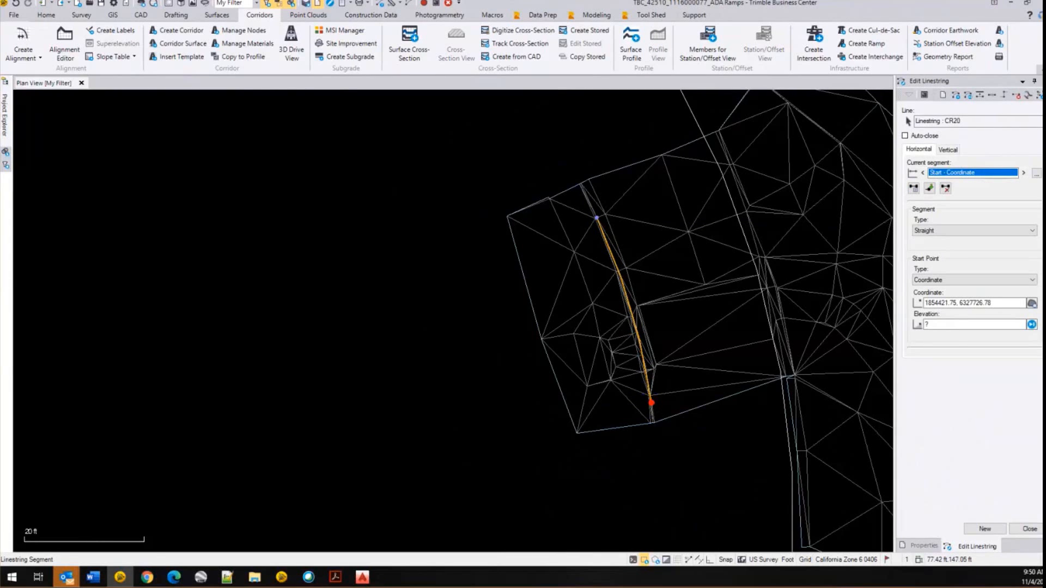
key(alt+Tab)
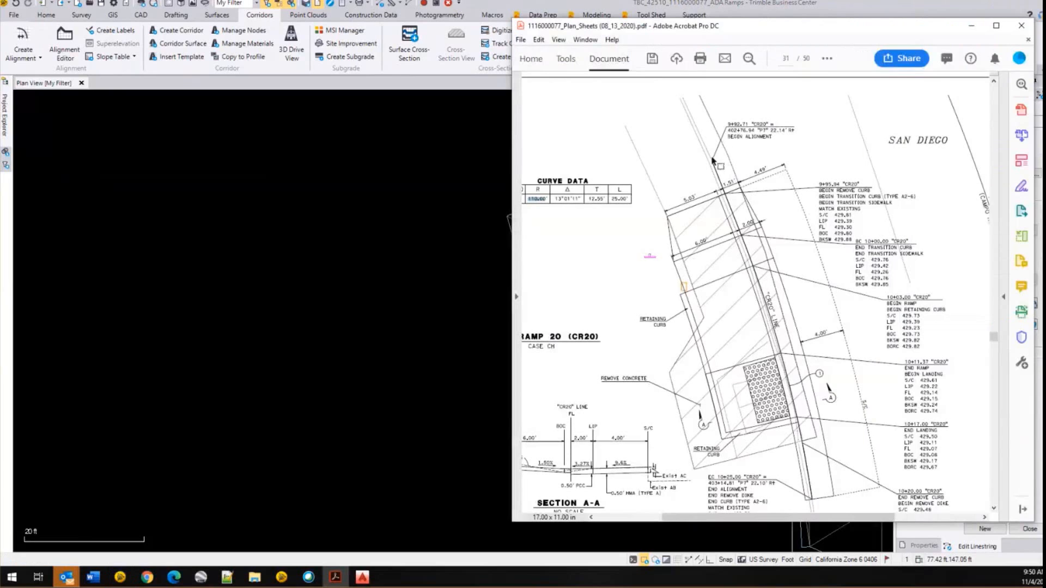
click(972, 27)
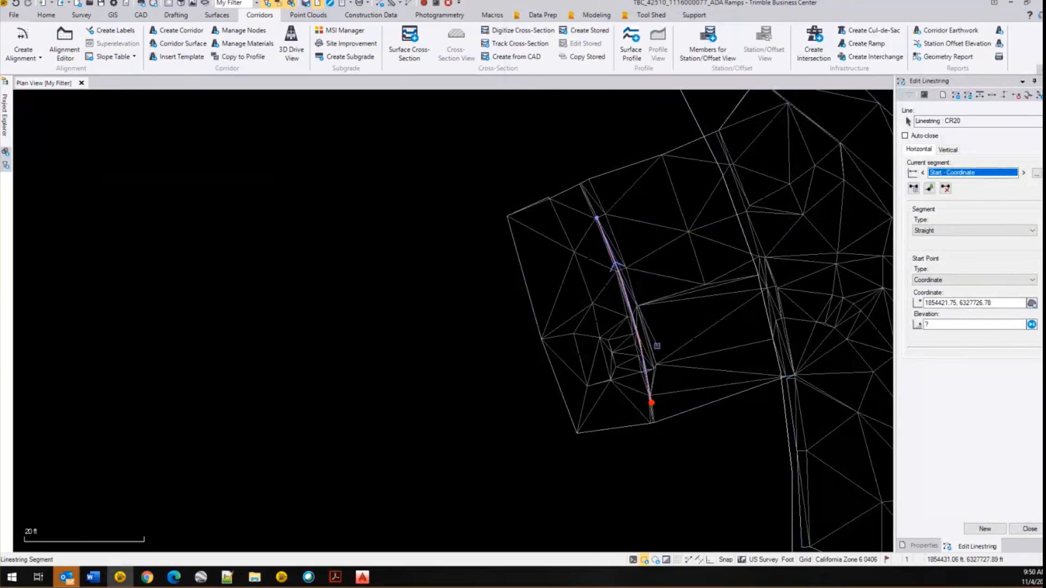
- Reverse the direction of the CR20 linestring, review its arc segment and finish editing
click(966, 97)
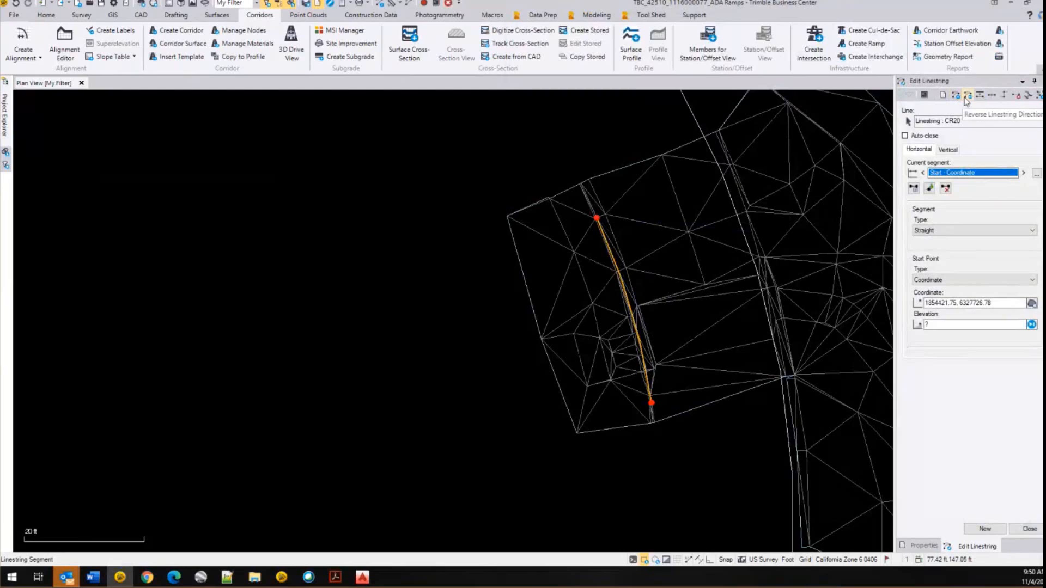
click(967, 173)
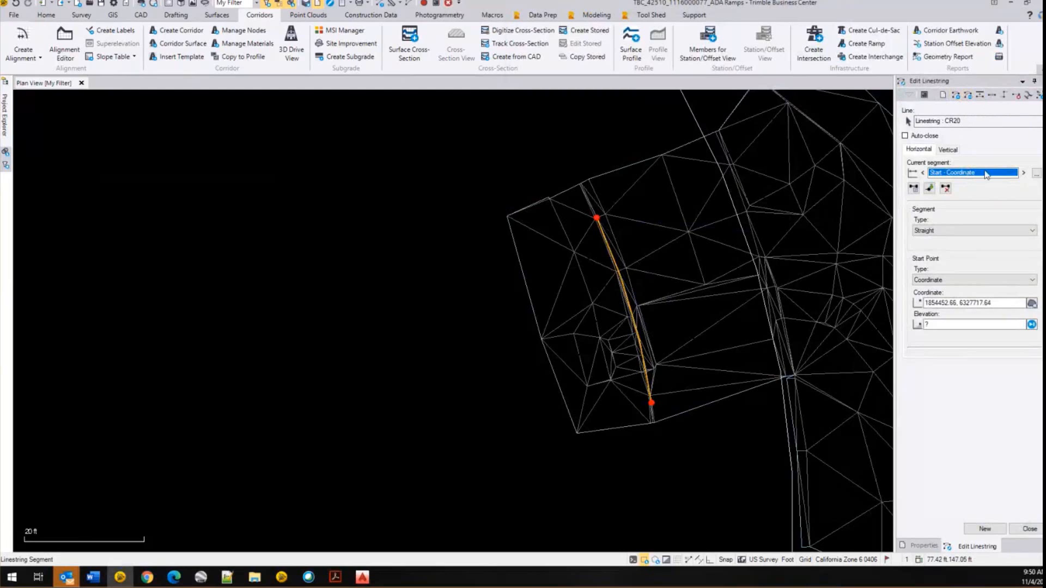
click(1023, 173)
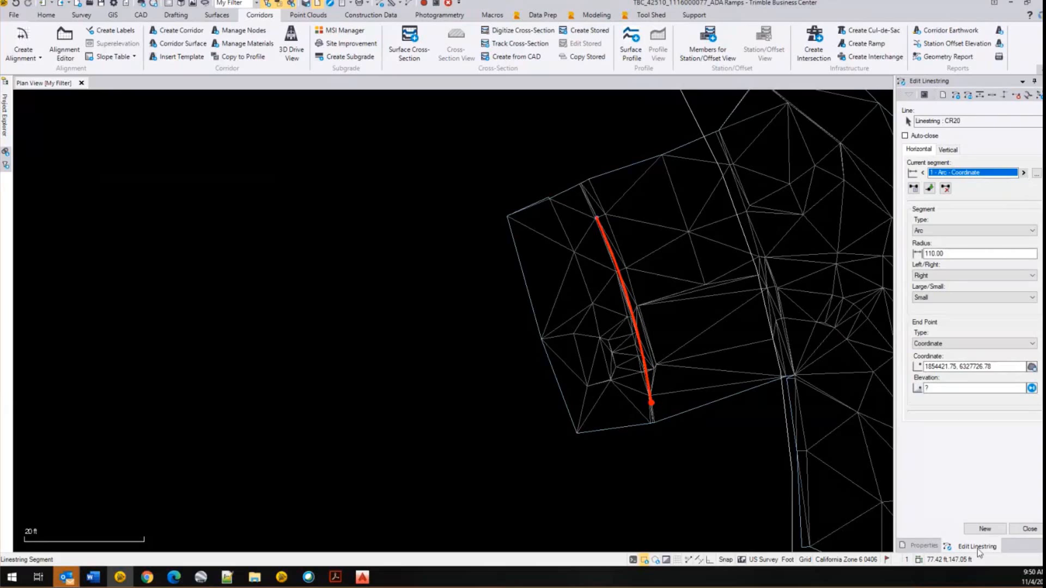
click(1027, 528)
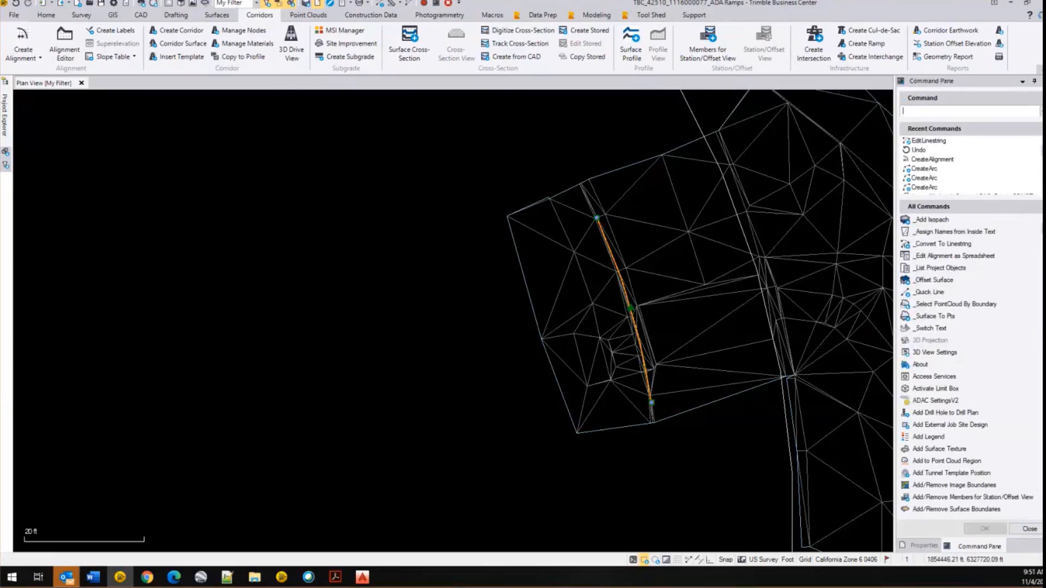
- Start a new alignment, name it CR20 and put it on the Curb Alignments layer
right_click(296, 159)
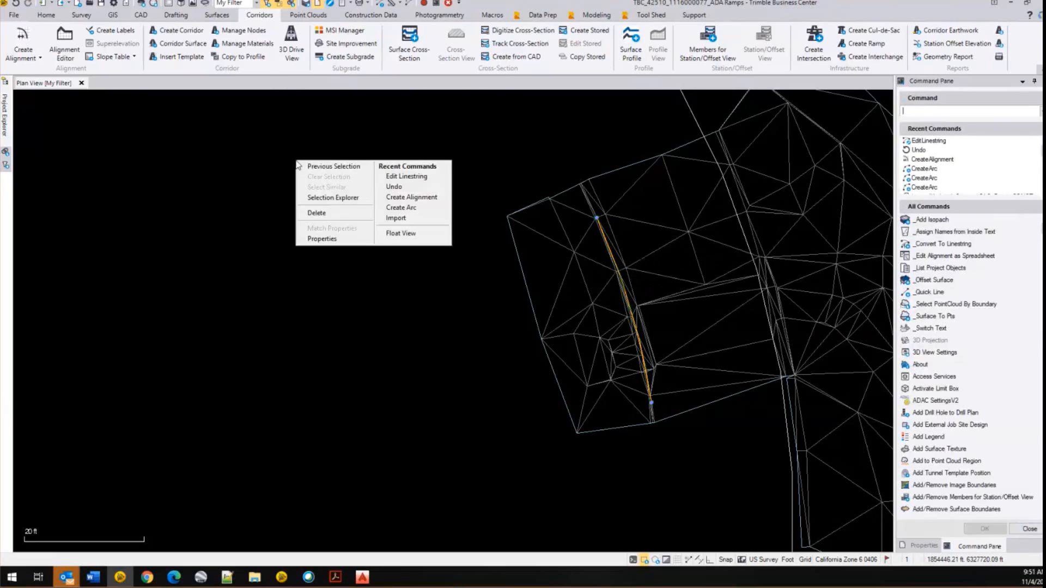
click(969, 545)
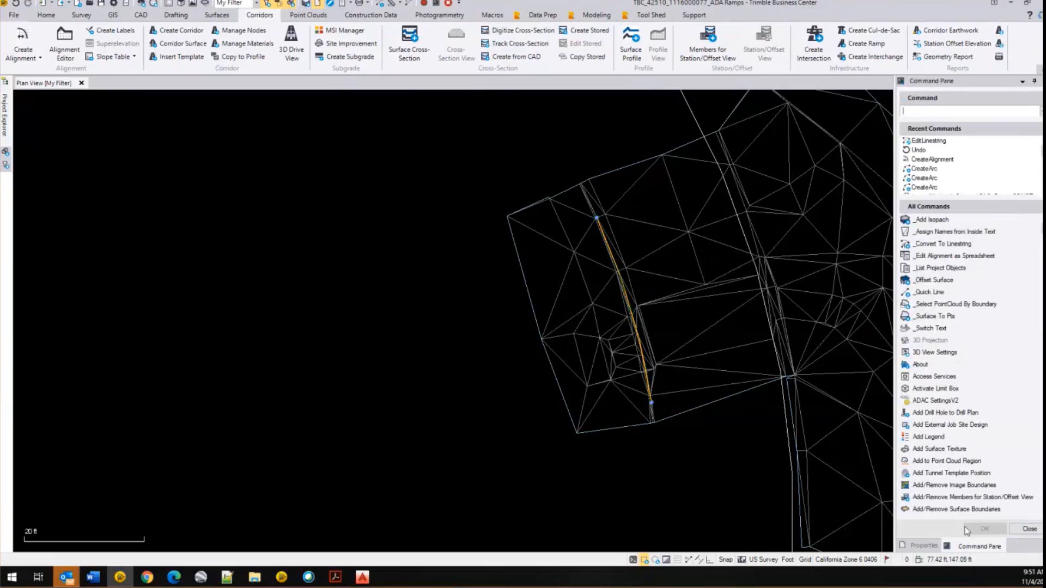
click(980, 548)
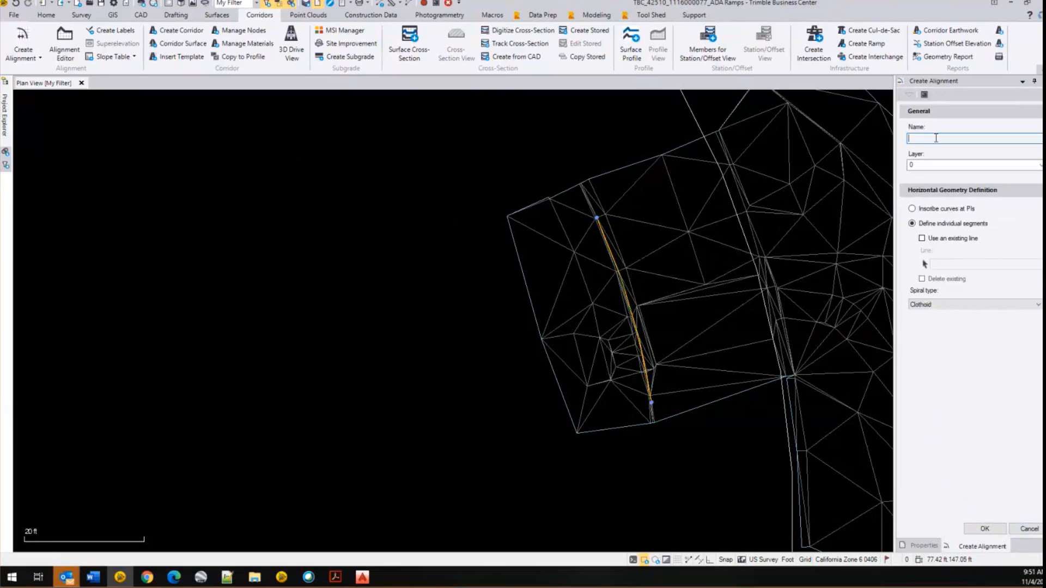
text(CR20)
key(Tab)
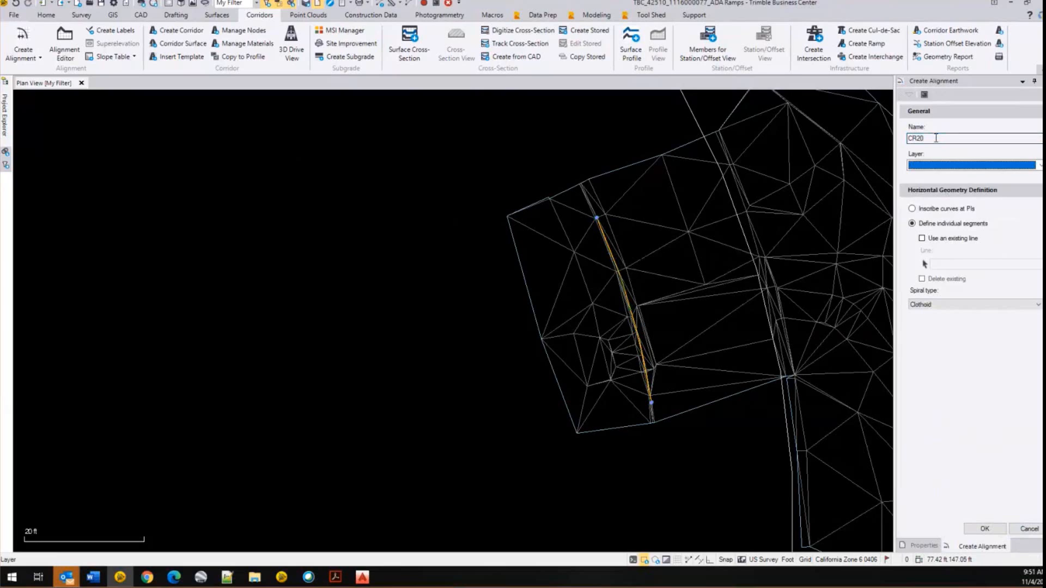
- Define the alignment's geometry from the existing CR20 linestring and create it
click(922, 238)
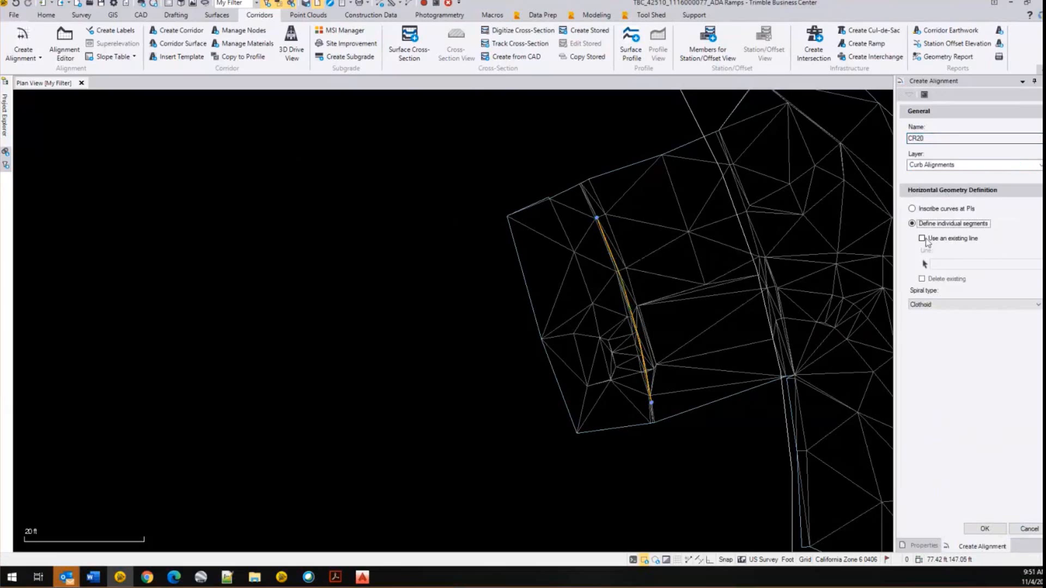
click(942, 263)
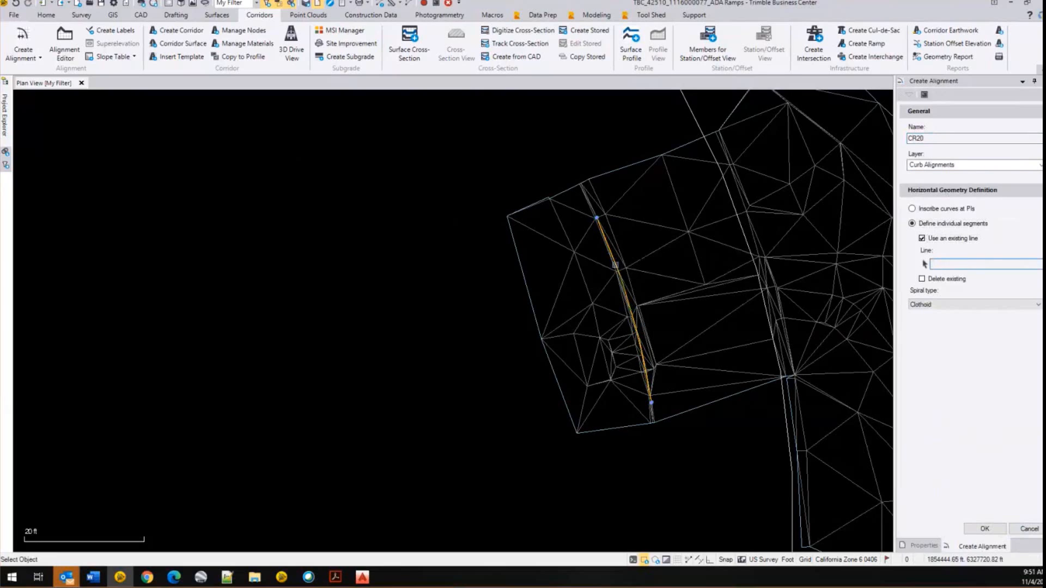
click(617, 265)
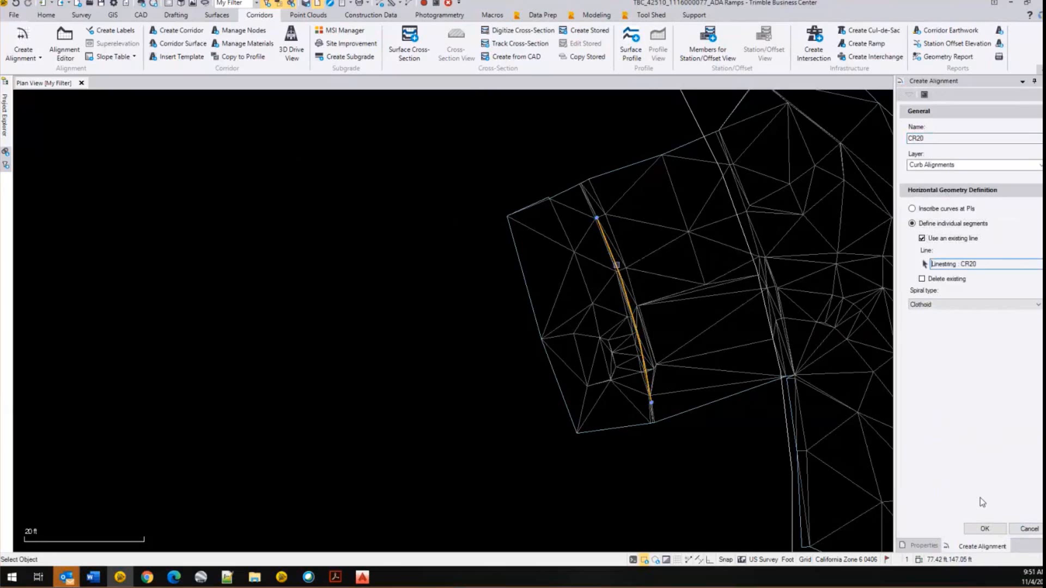
click(985, 528)
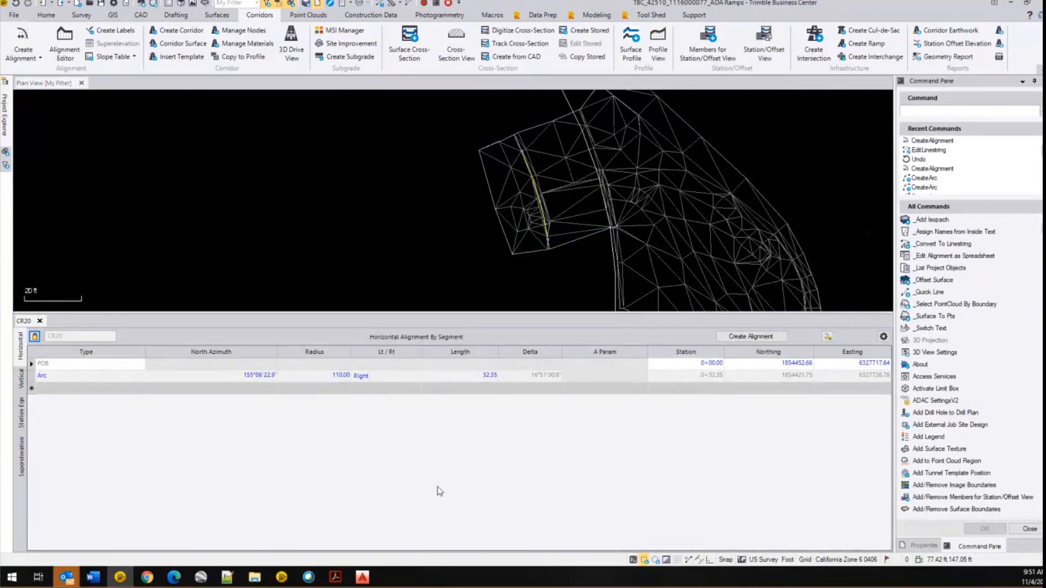
- Open the alignment's start station for editing and copy the CR20 begin alignment station 9+92.71 from the plan sheet
click(695, 363)
key(alt+Tab)
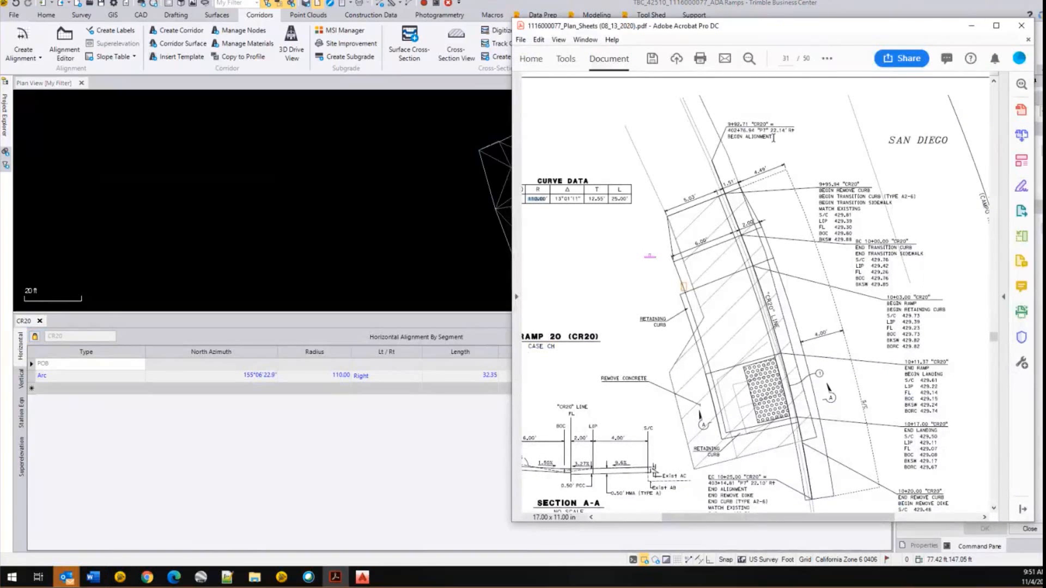
ctrl+scroll(745, 112, up, 1)
ctrl+scroll(744, 111, up, 2)
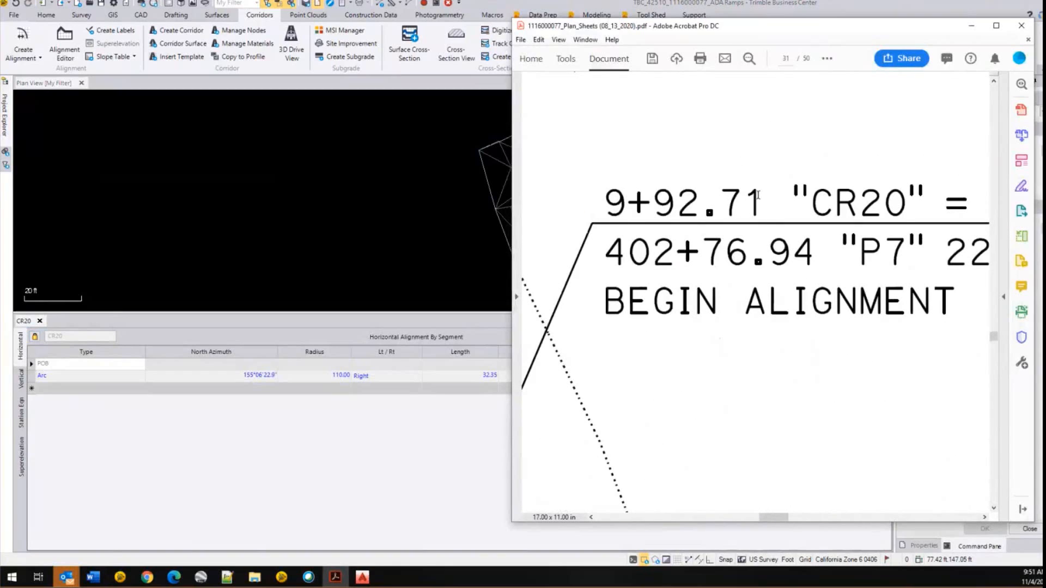
drag(761, 194, 613, 191)
key(ctrl+c)
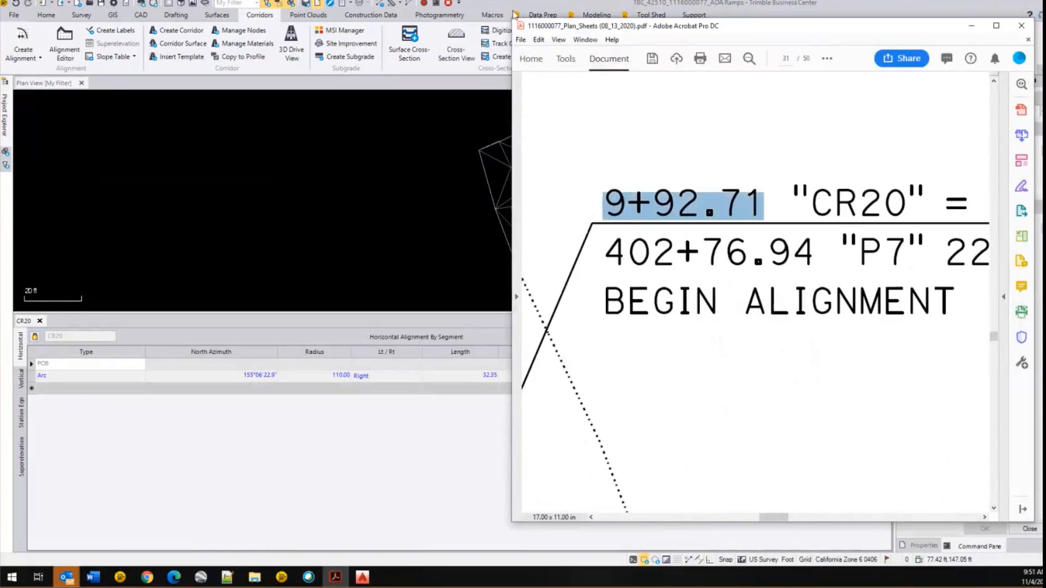
- Set the CR20 alignment's start station to 9+92.71 and show the object properties
click(849, 8)
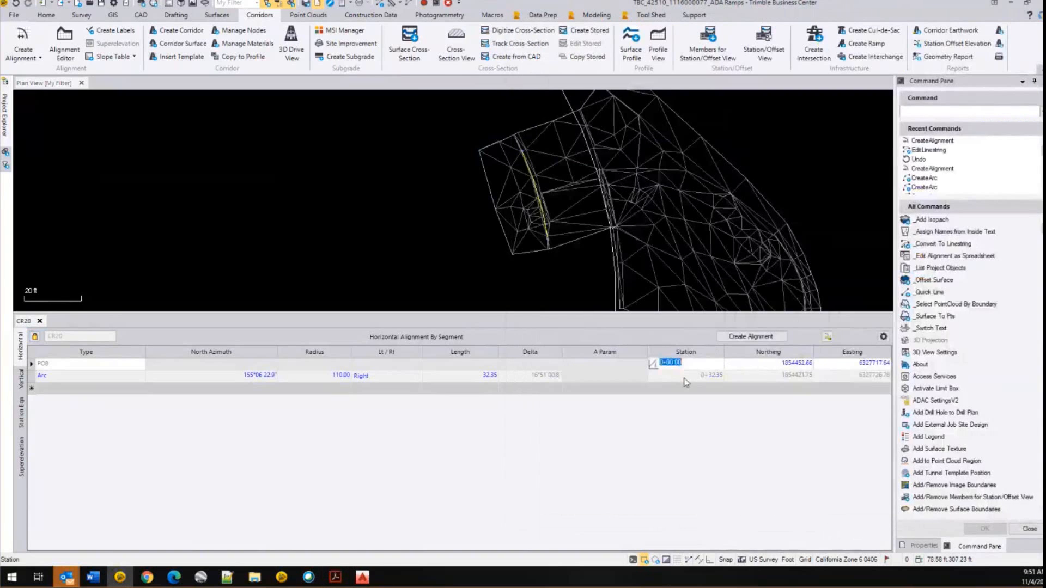
key(ctrl+v)
key(Return)
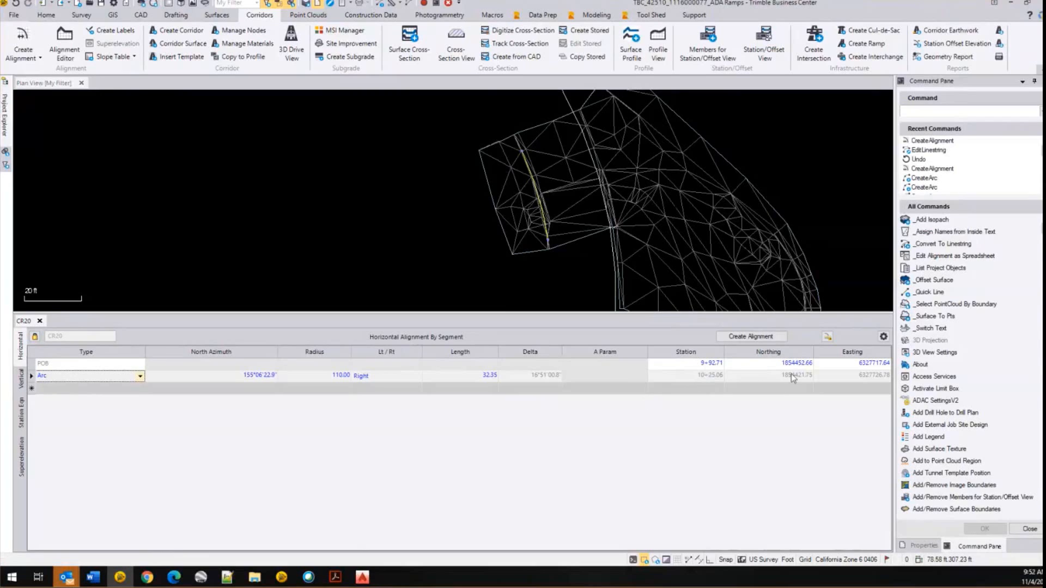
click(924, 545)
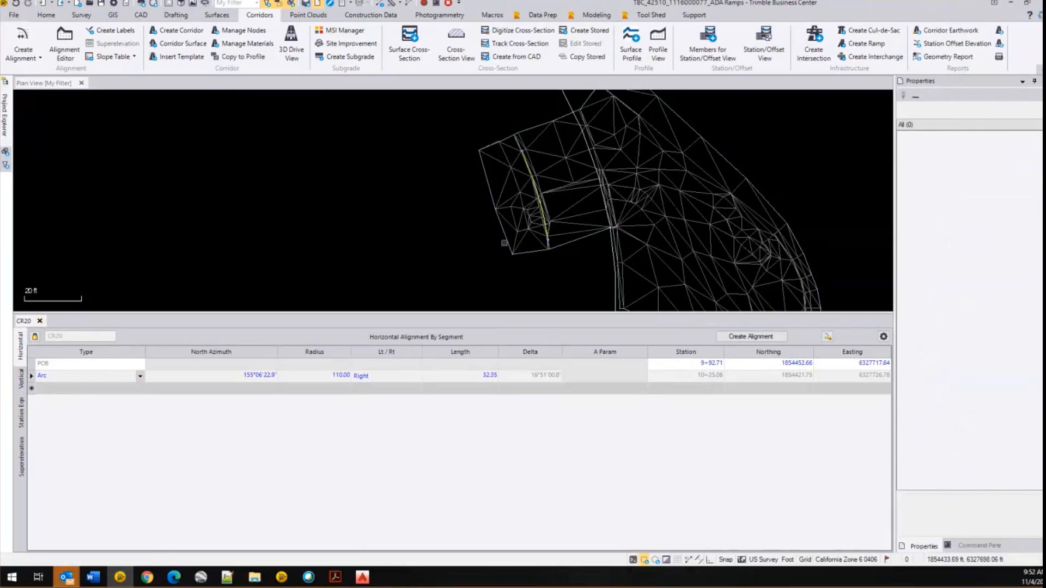
- Enlarge the plan view and place a larger floating Coordinates readout over its empty area
drag(483, 310, 484, 380)
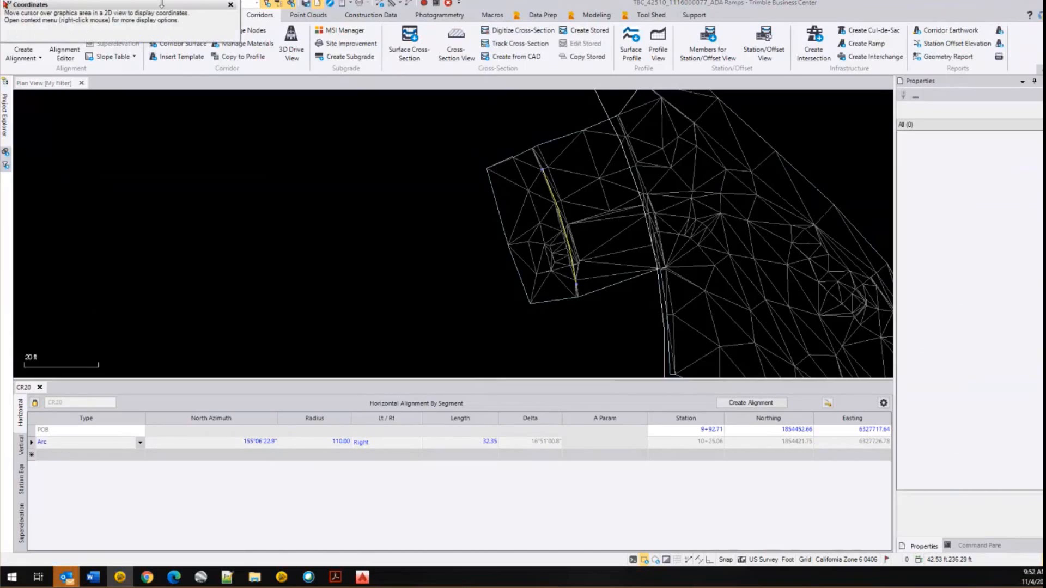
drag(160, 8, 282, 219)
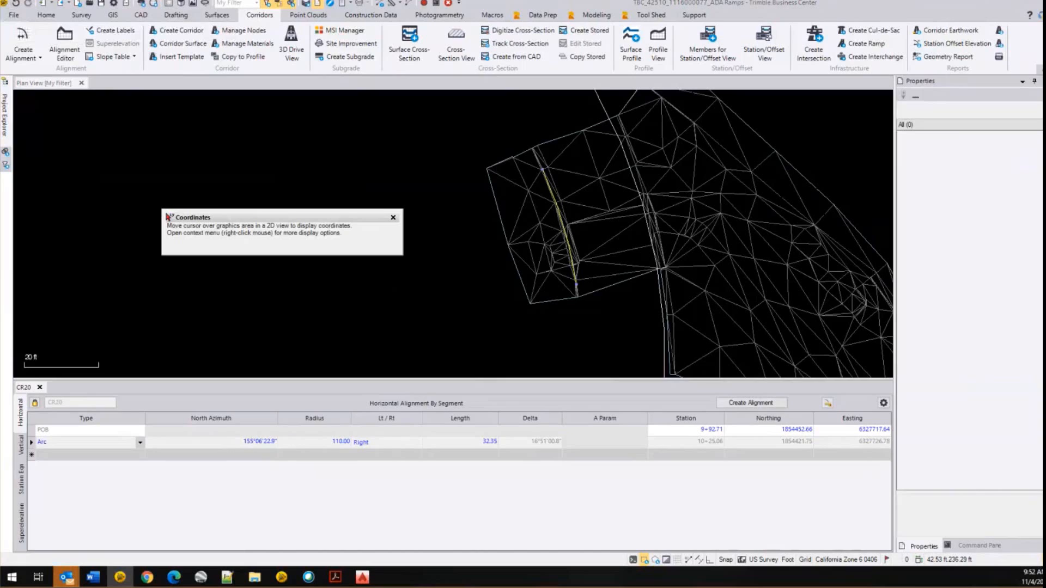
right_click(318, 213)
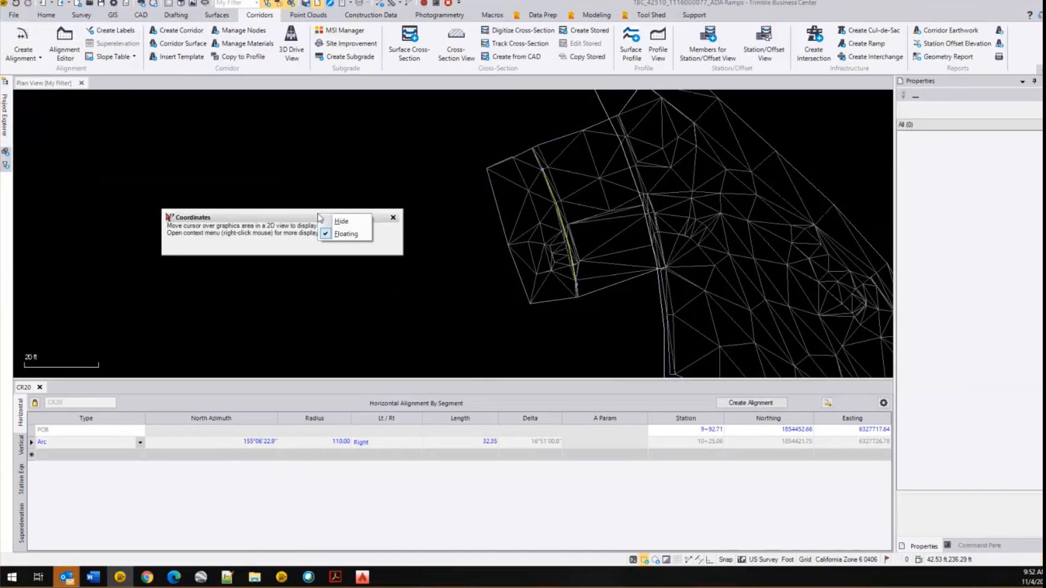
click(302, 217)
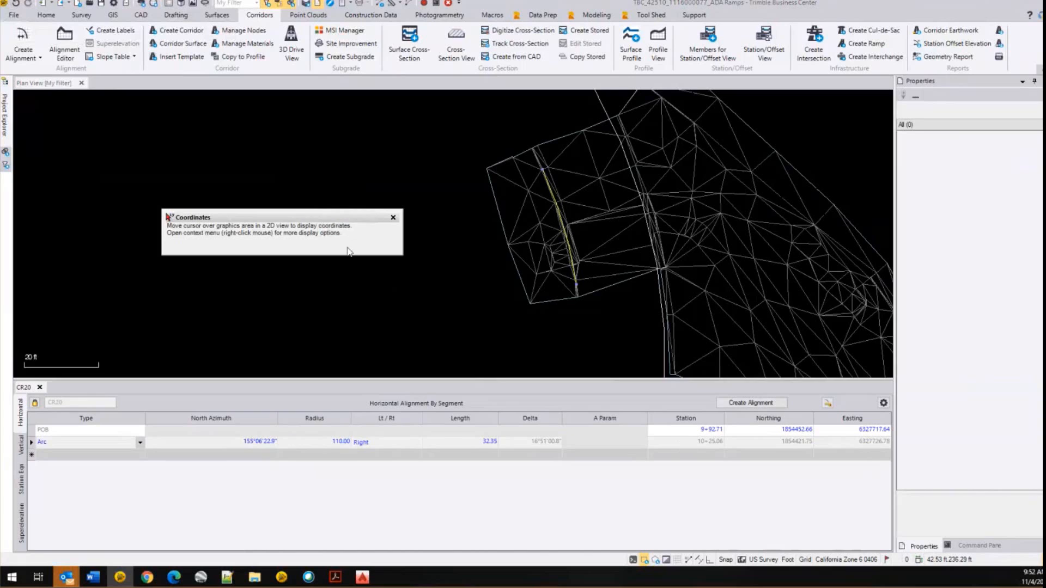
right_click(384, 247)
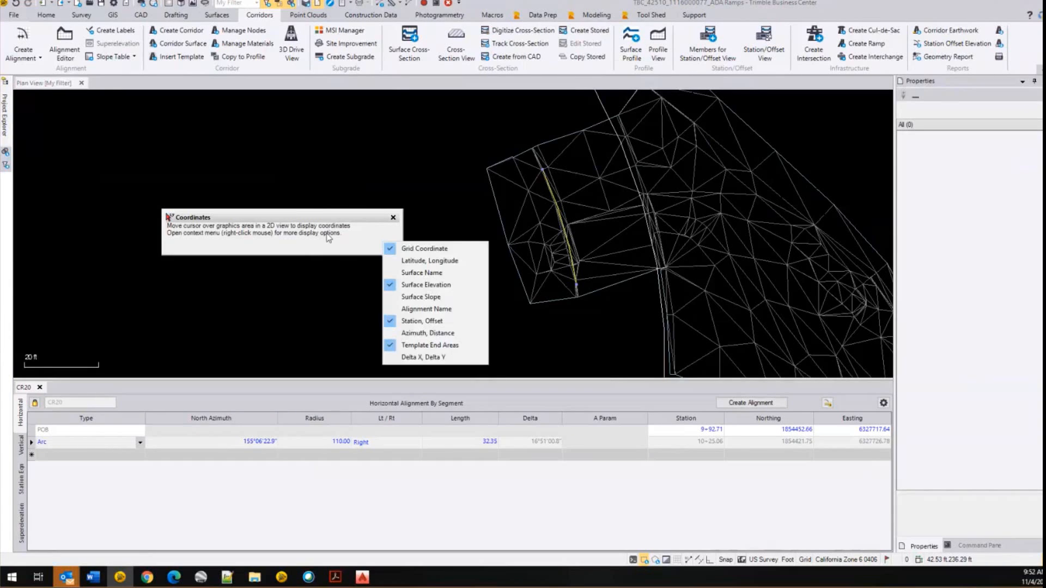
click(287, 121)
- Set the Coordinates readout to omit template end areas and include surface name and alignment name, and resize it
right_click(280, 172)
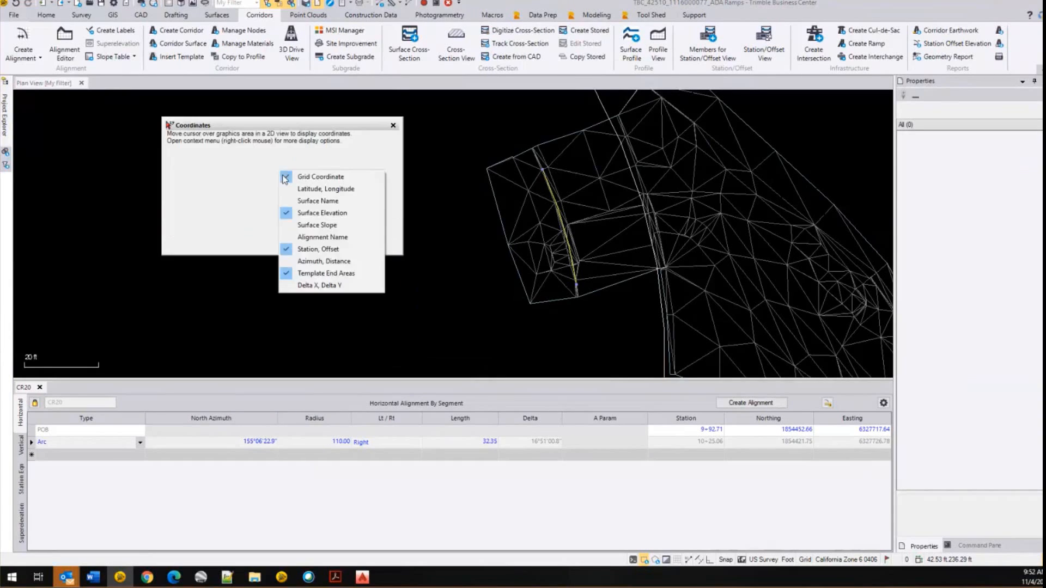
click(321, 275)
right_click(269, 153)
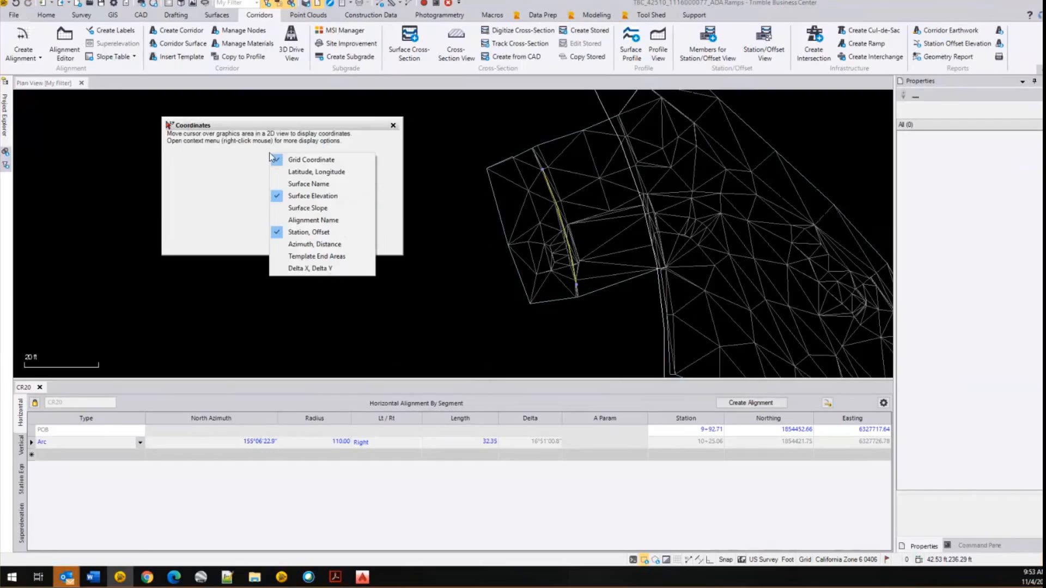
click(326, 183)
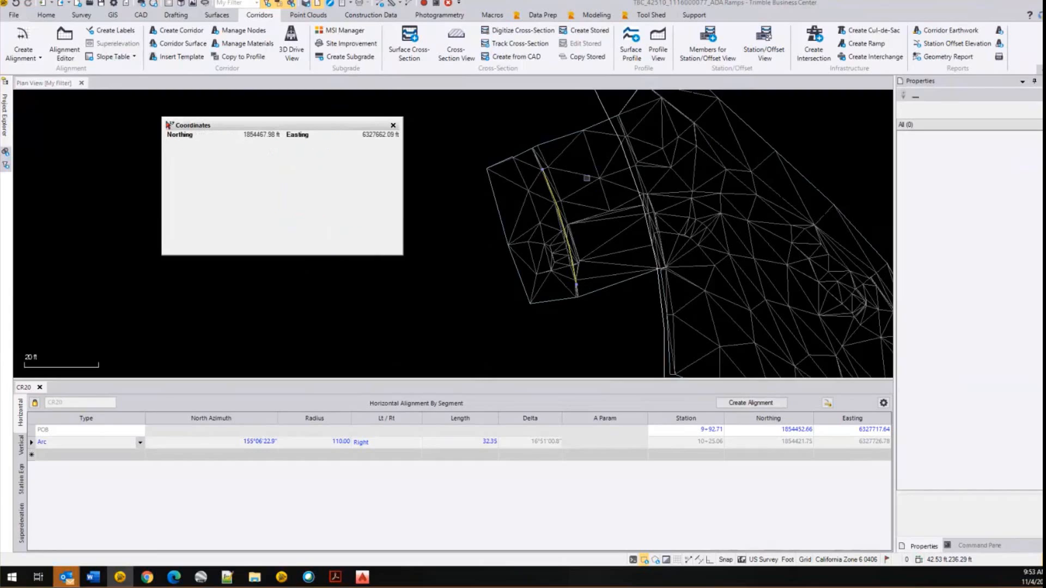
click(593, 191)
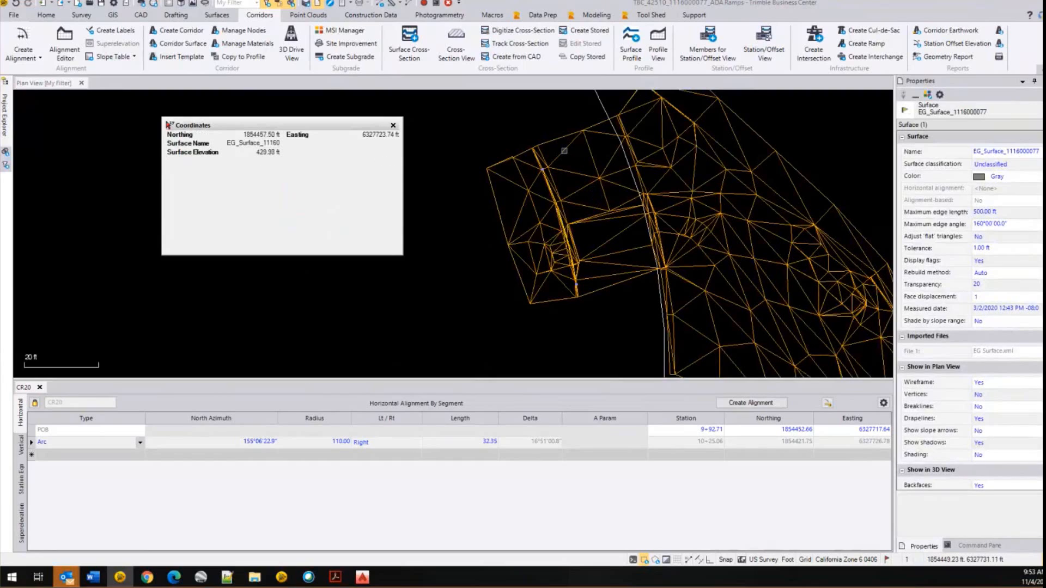
right_click(213, 175)
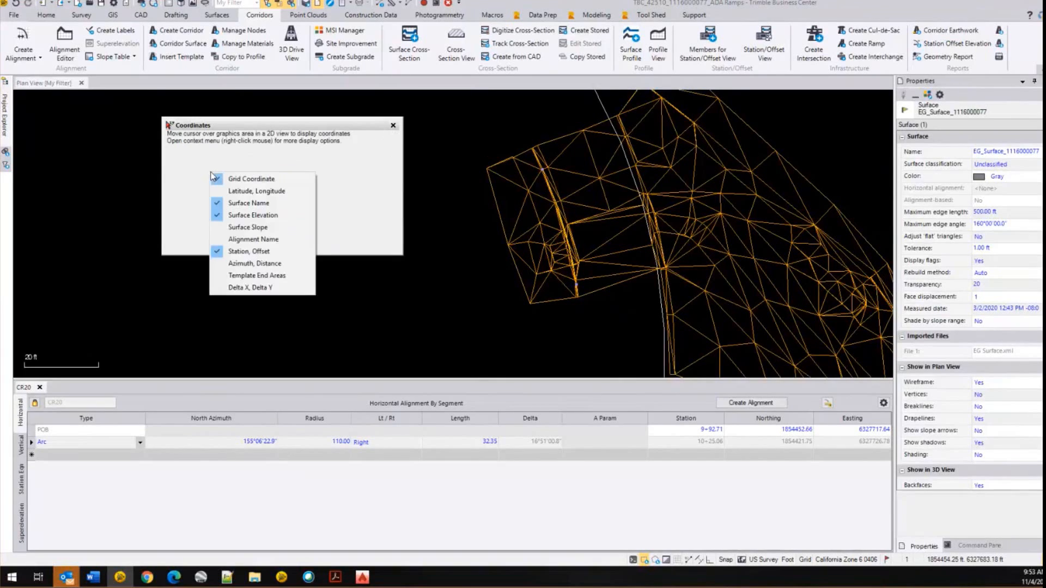
click(248, 238)
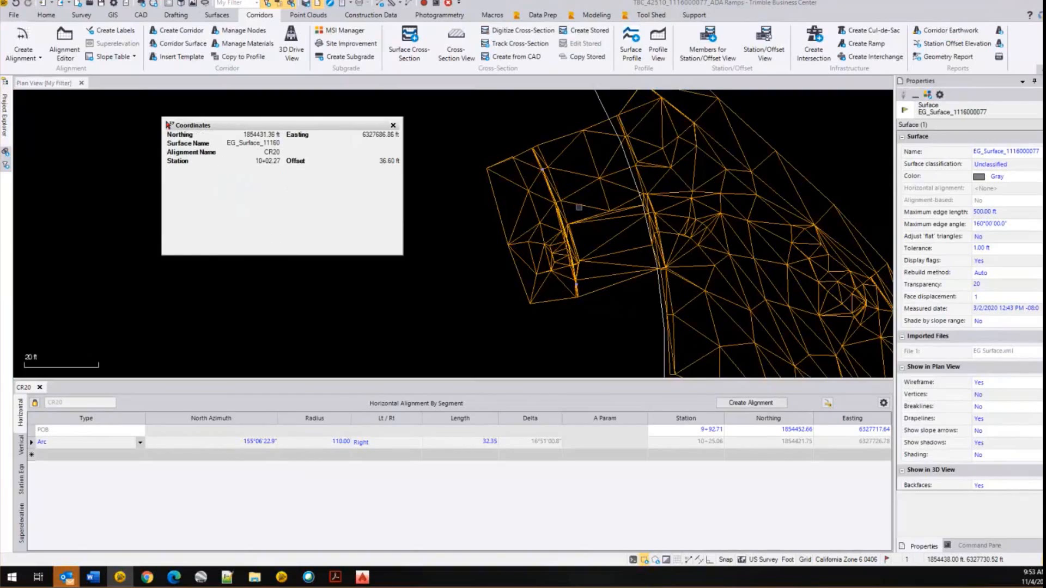
drag(390, 252, 431, 186)
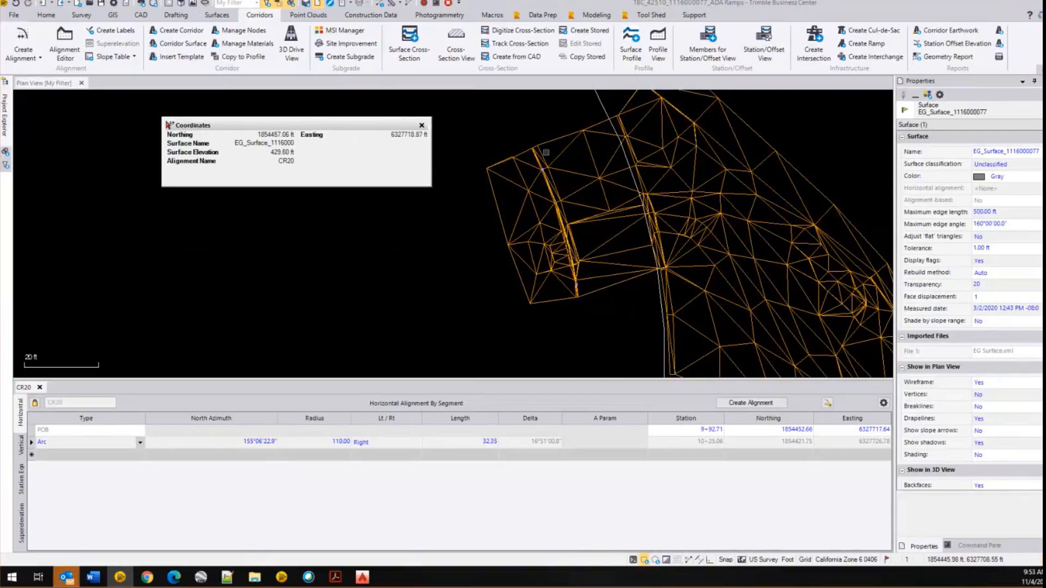
- Check the CR20 begin station in the plan view against the begin alignment callout on the plan sheet
scroll(535, 152, up, 4)
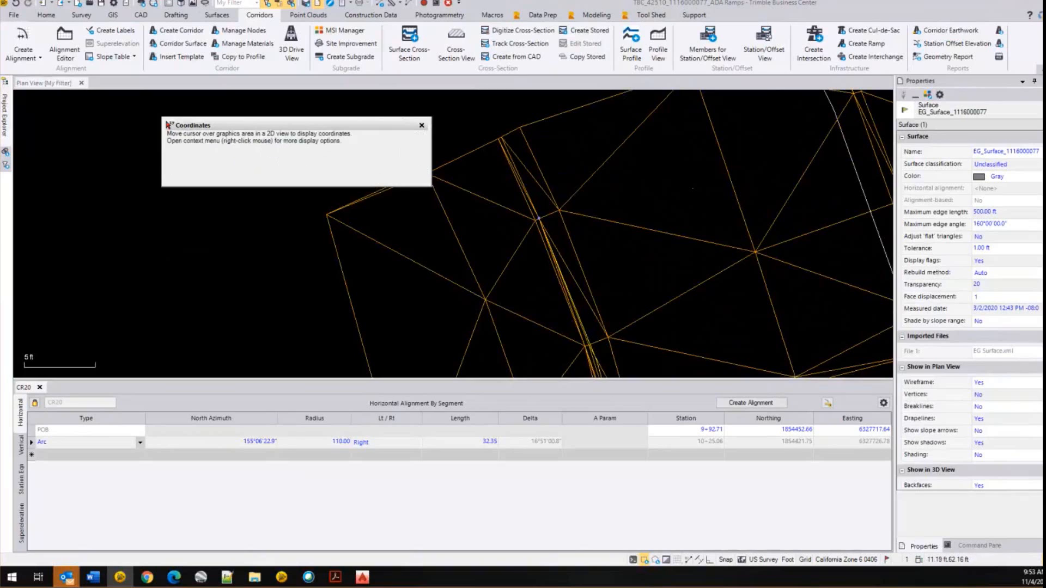
key(alt+Tab)
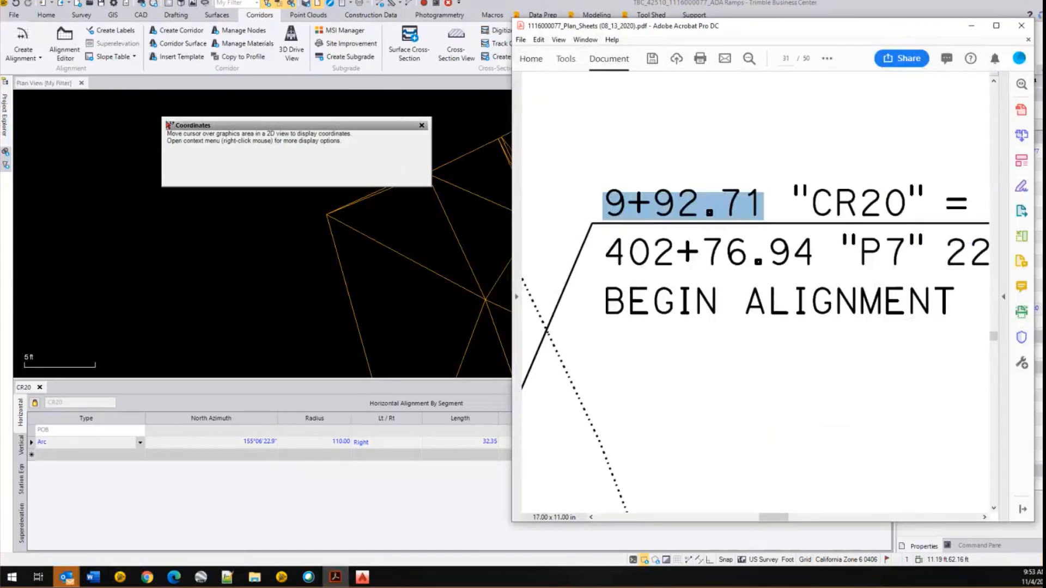
key(alt+Tab)
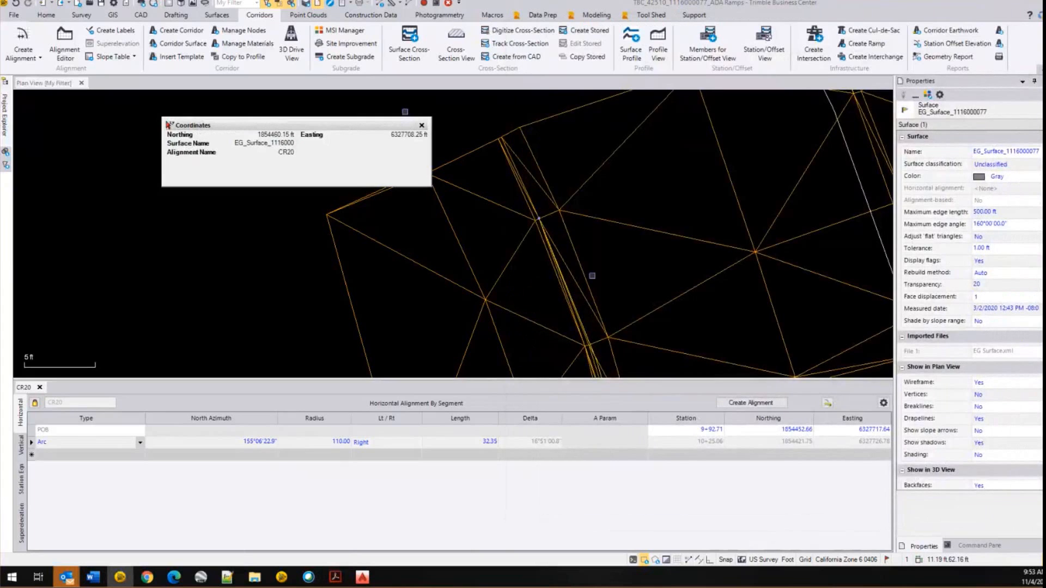
scroll(556, 156, down, 1)
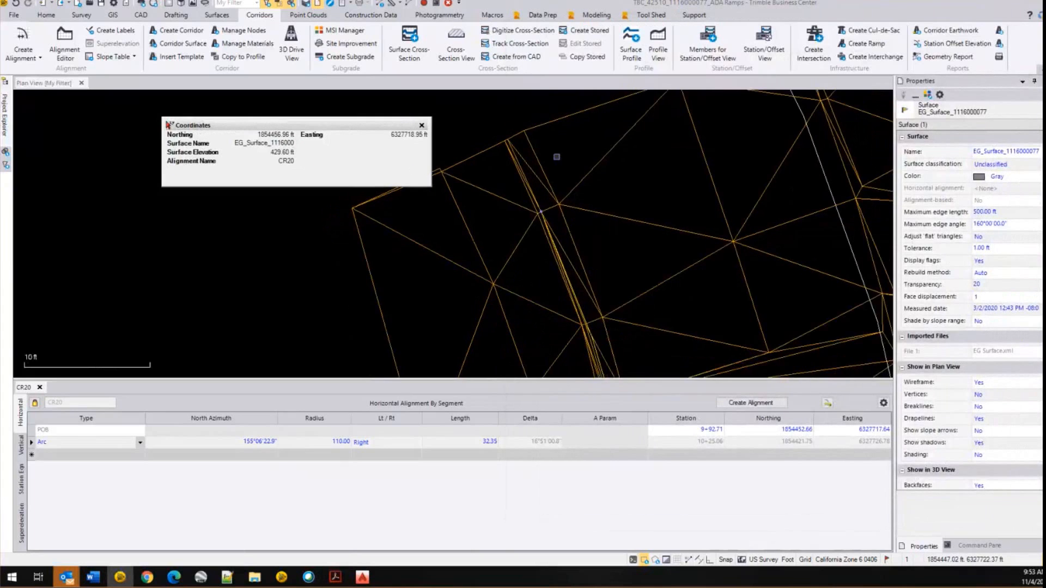
scroll(556, 157, down, 5)
key(Escape)
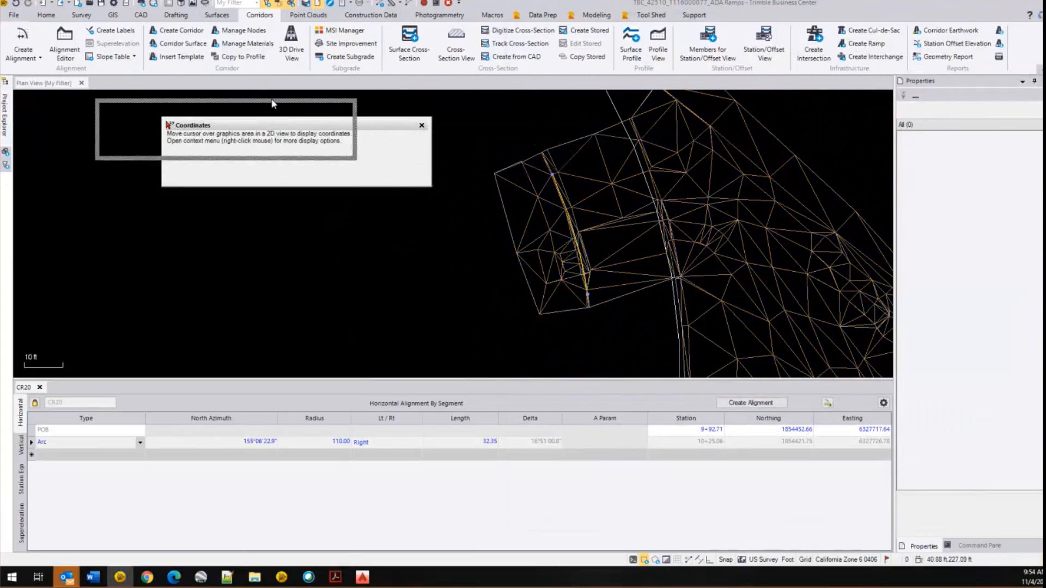
- Close the Coordinates readout and the CR20 alignment editor
drag(272, 100, 382, 97)
drag(282, 81, 472, 108)
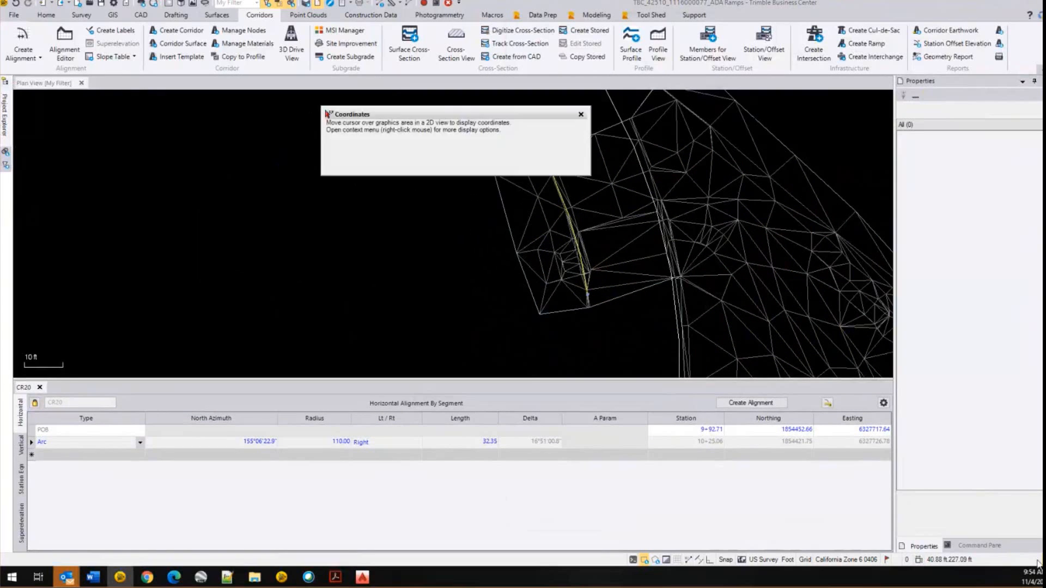
click(580, 114)
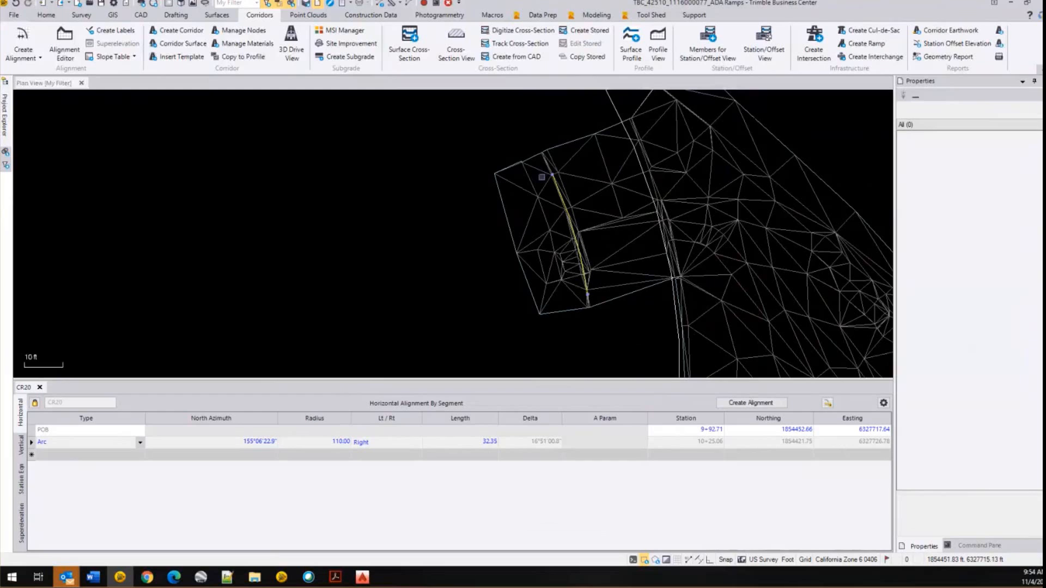
click(22, 446)
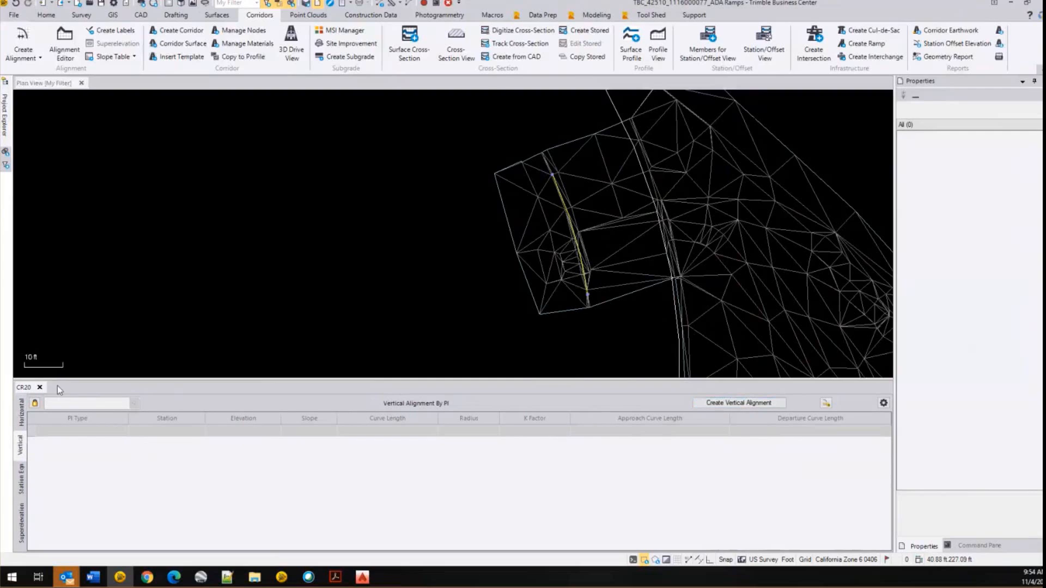
click(39, 388)
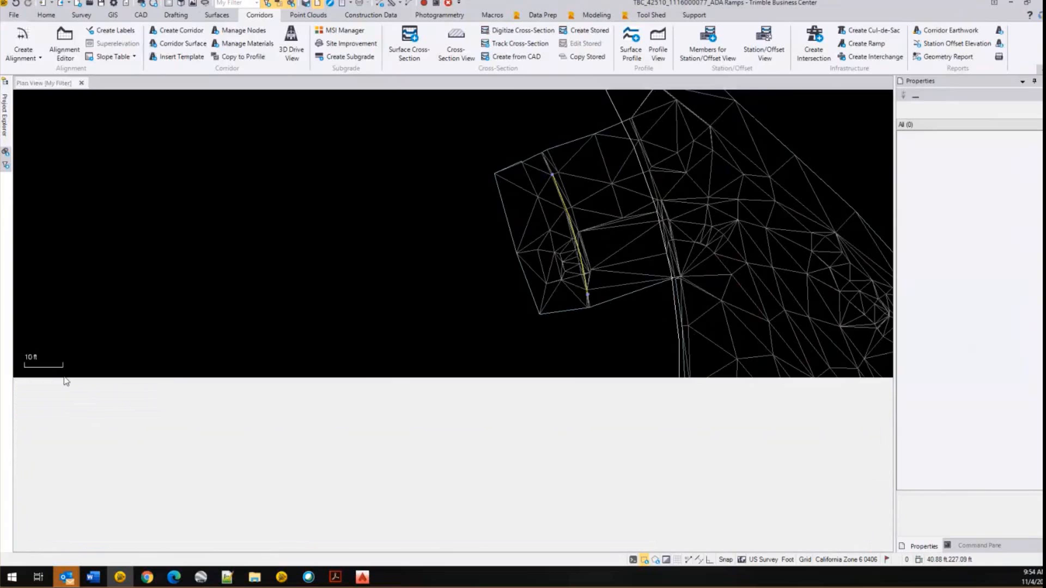
- Delete the CR20 linestring on the Curb Alignments layer that overlaps the horizontal alignment
scroll(577, 146, down, 2)
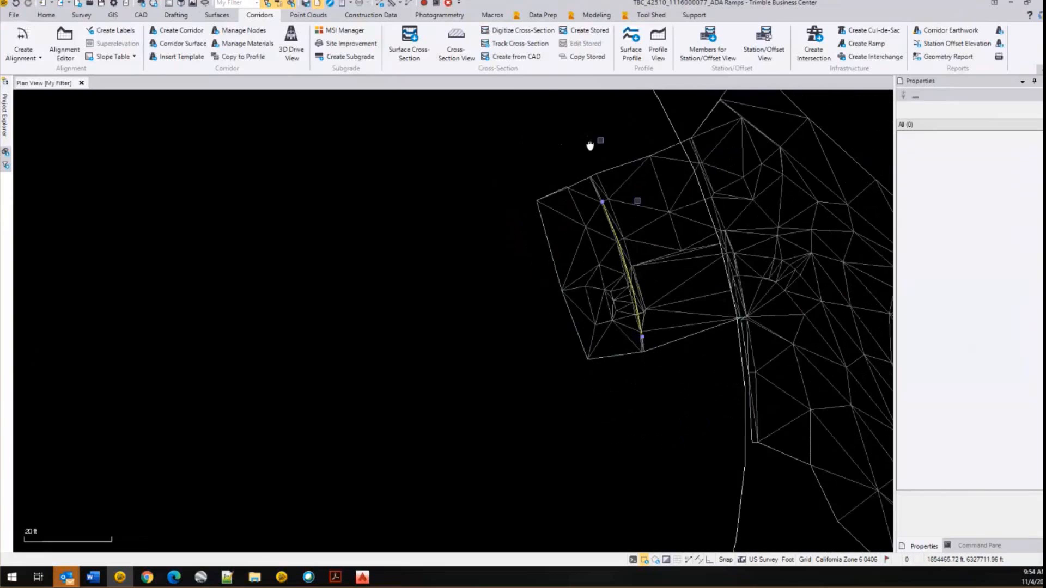
scroll(590, 146, up, 6)
click(397, 283)
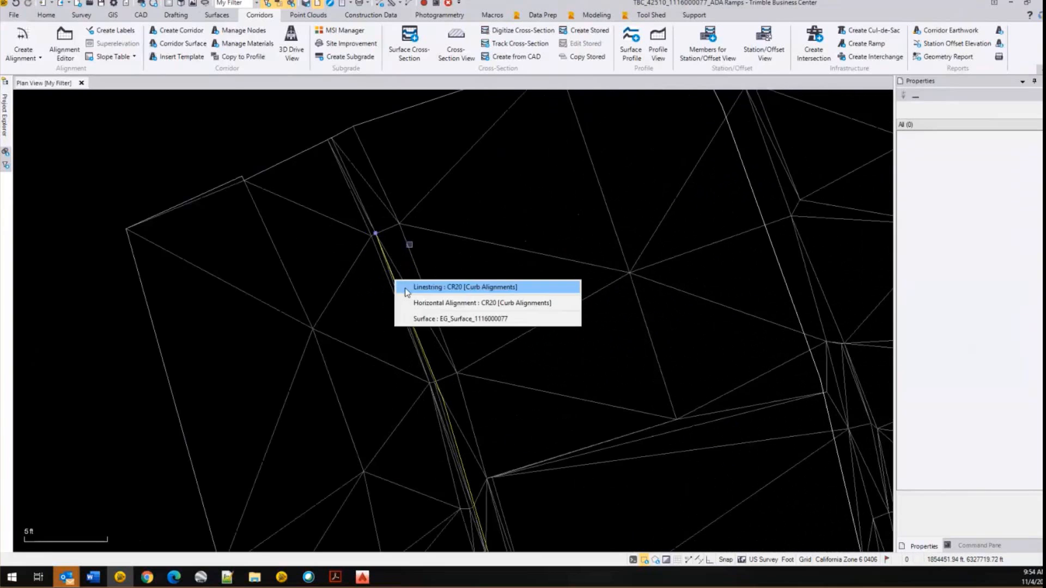
click(440, 303)
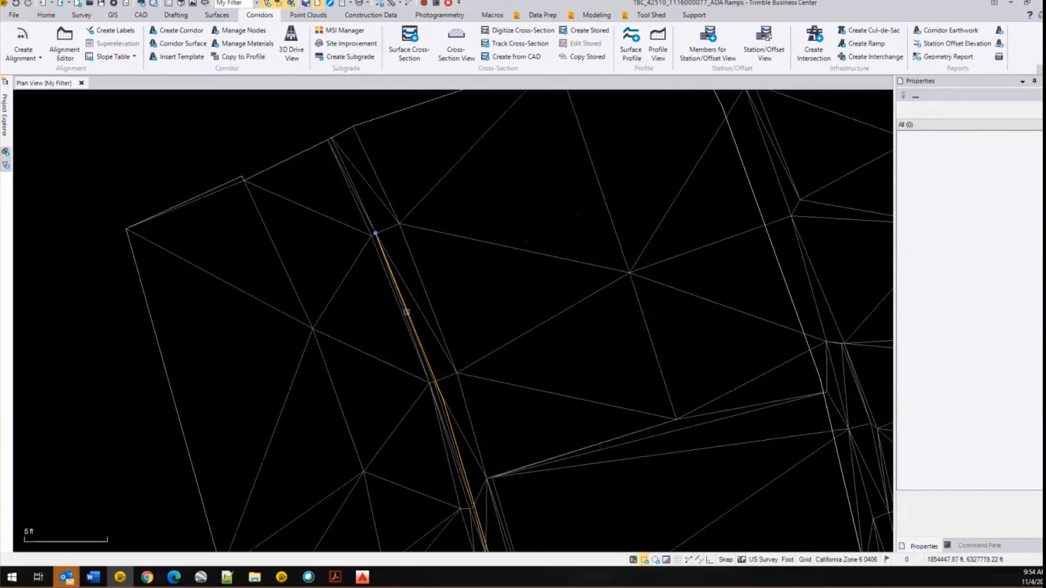
click(409, 315)
click(439, 321)
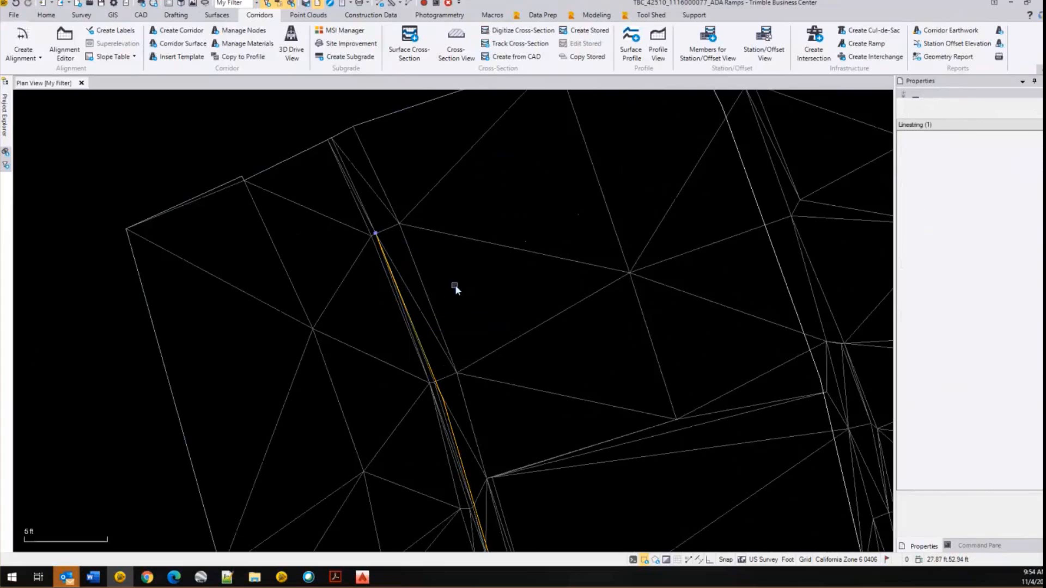
right_click(467, 268)
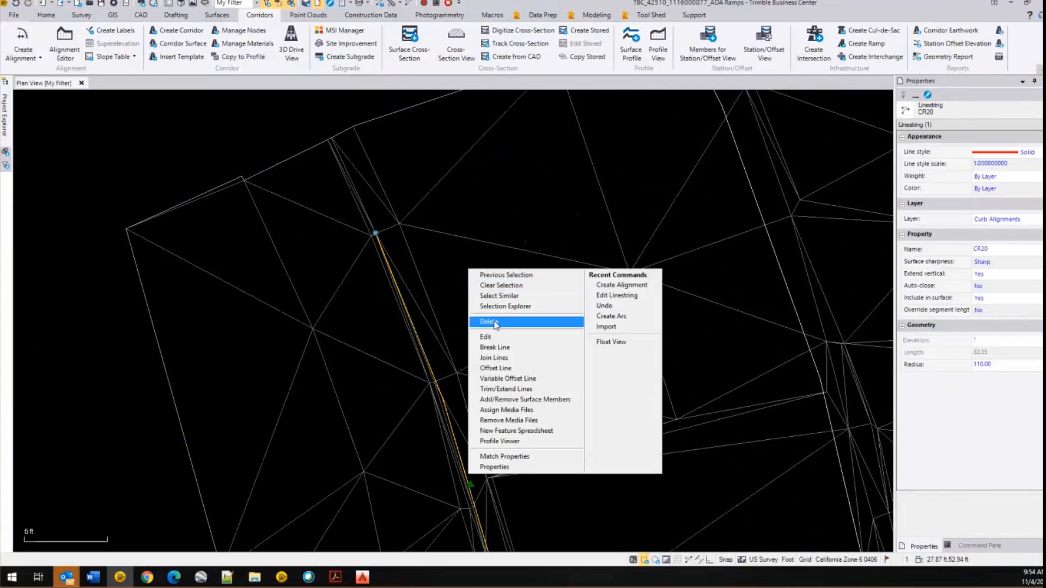
click(488, 322)
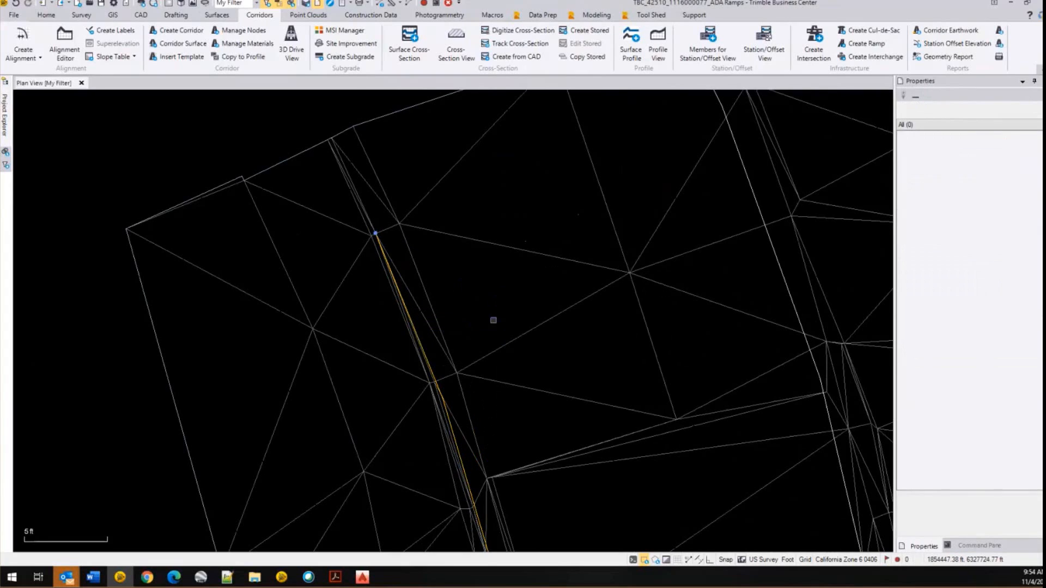
- Open the CR20 horizontal alignment for editing and shrink the editor to leave more room for the plan view
click(404, 301)
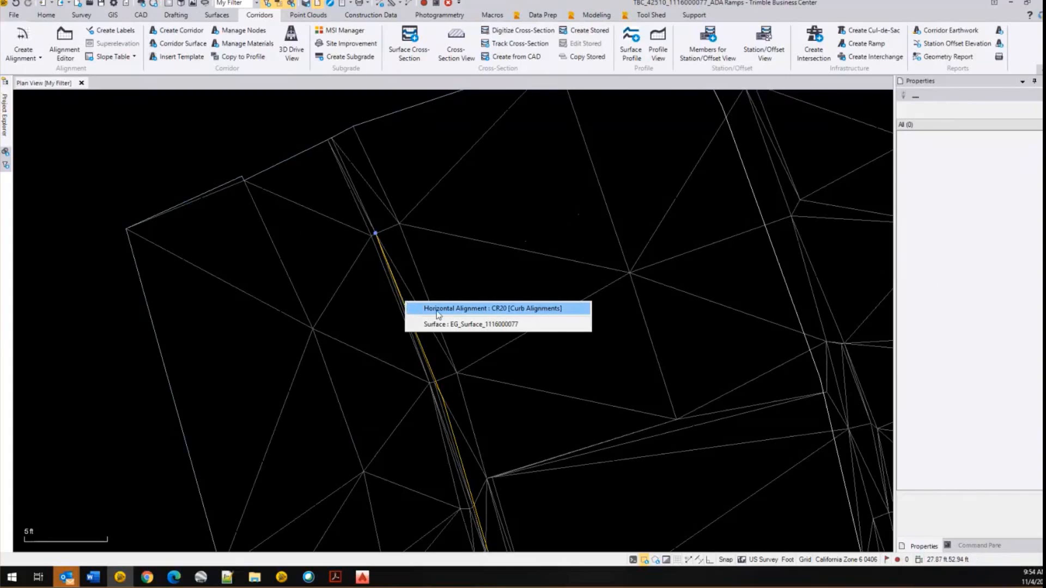
click(438, 310)
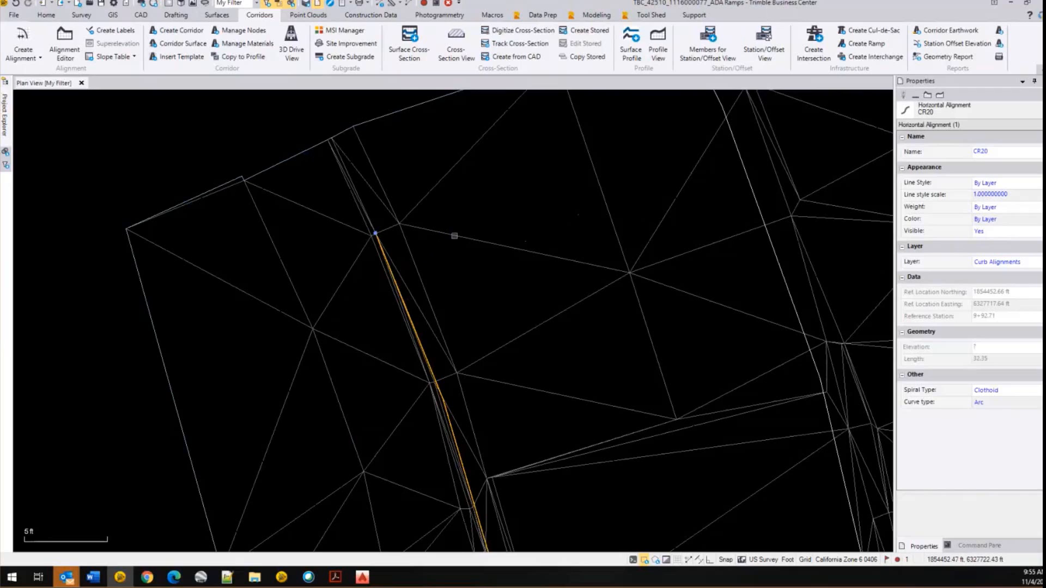
right_click(462, 271)
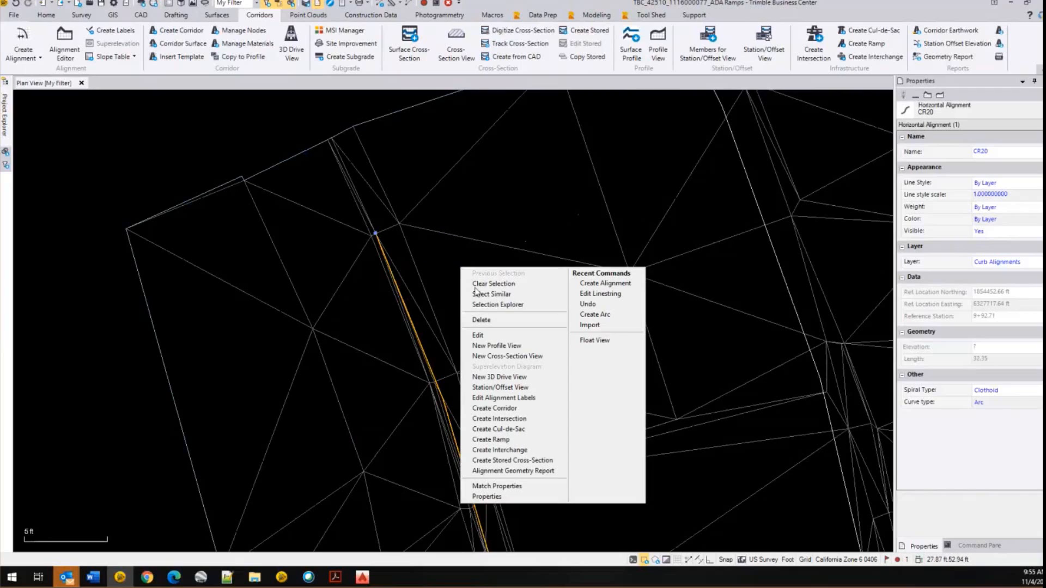
click(495, 332)
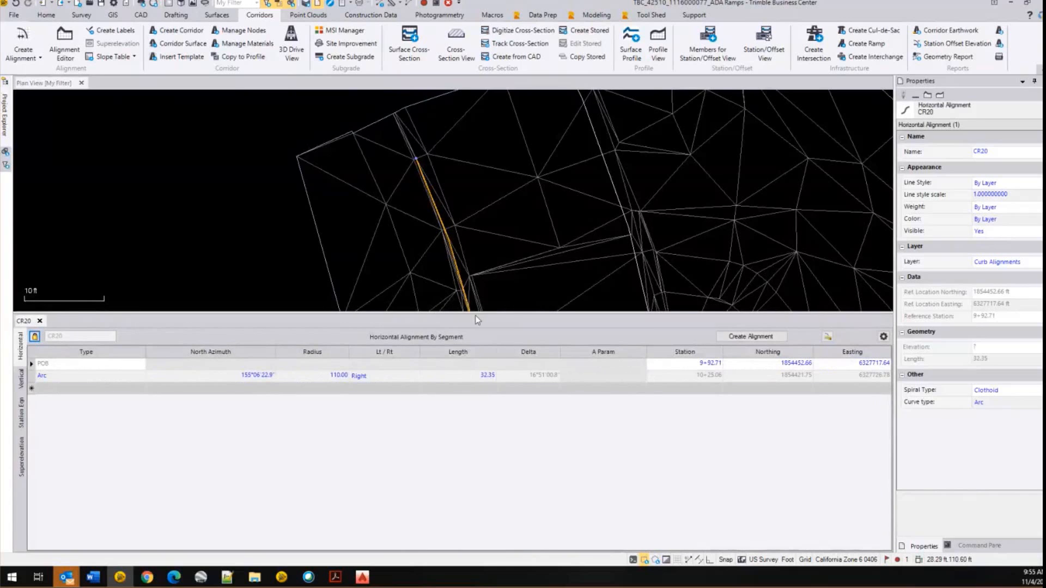
drag(475, 313, 487, 405)
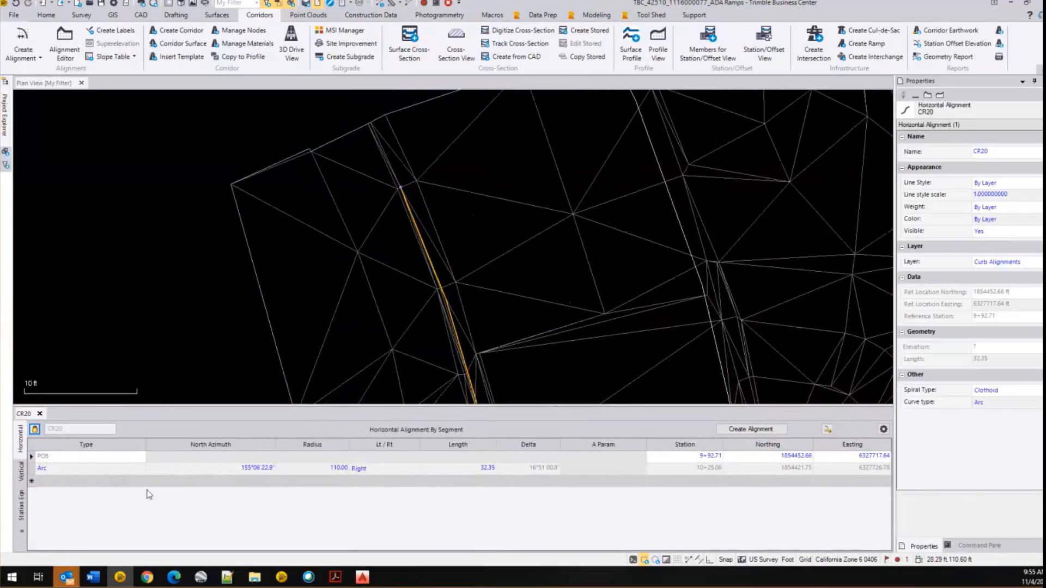
- Create a vertical alignment for CR20, leaving its start station entry without changes
click(187, 469)
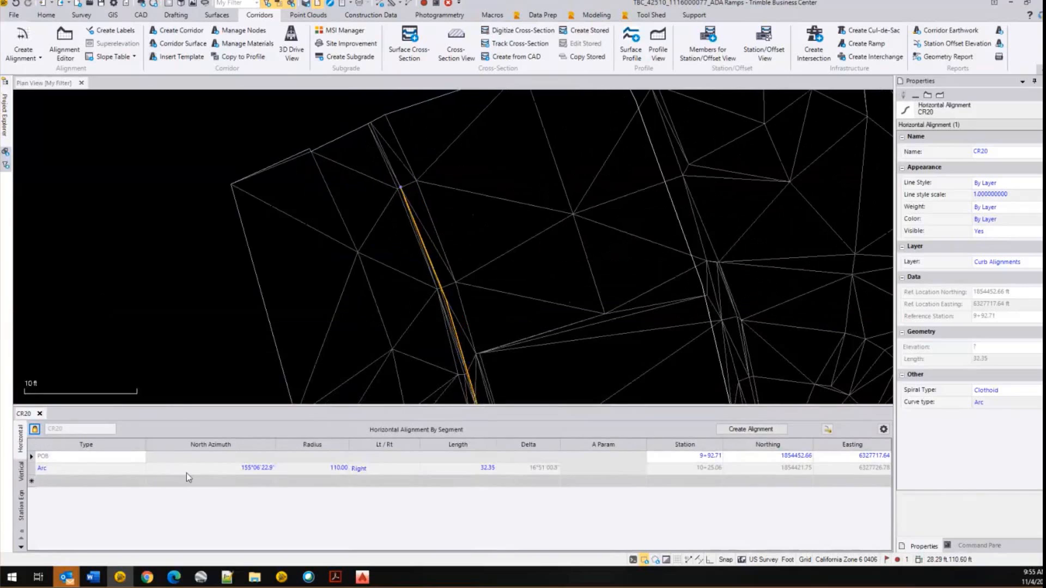
click(22, 469)
click(727, 429)
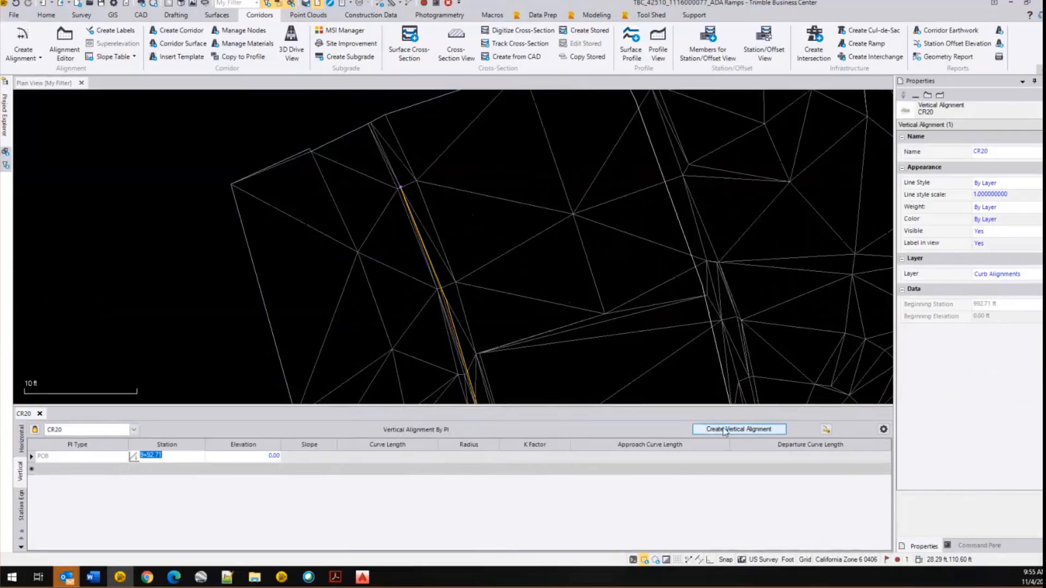
text(1)
text(L)
key(Escape)
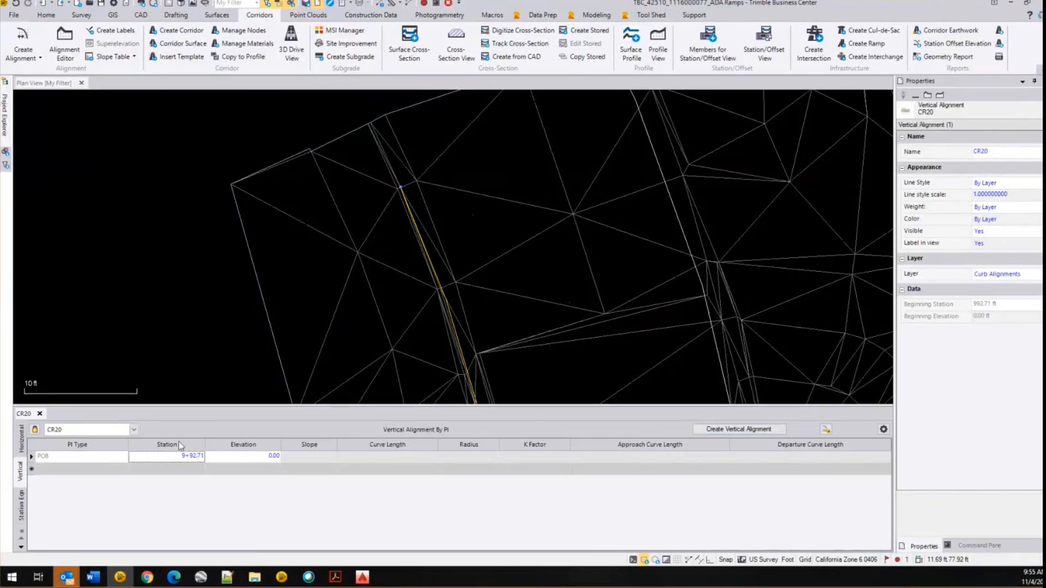
- Restore the Trimble Business Center window to a smaller size and extend its height to make room beside it for the plan sheet
click(243, 458)
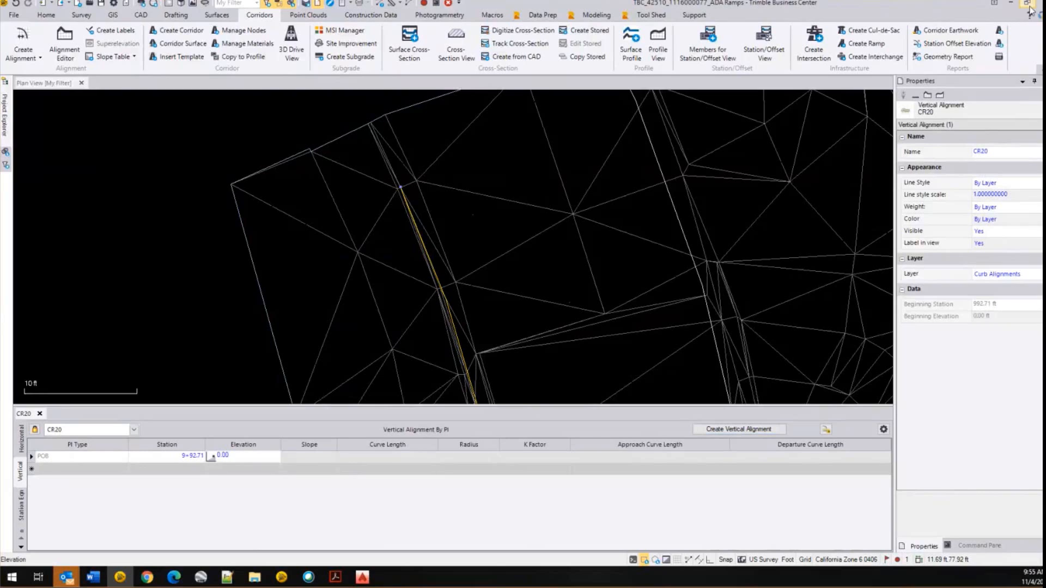
double_click(930, 5)
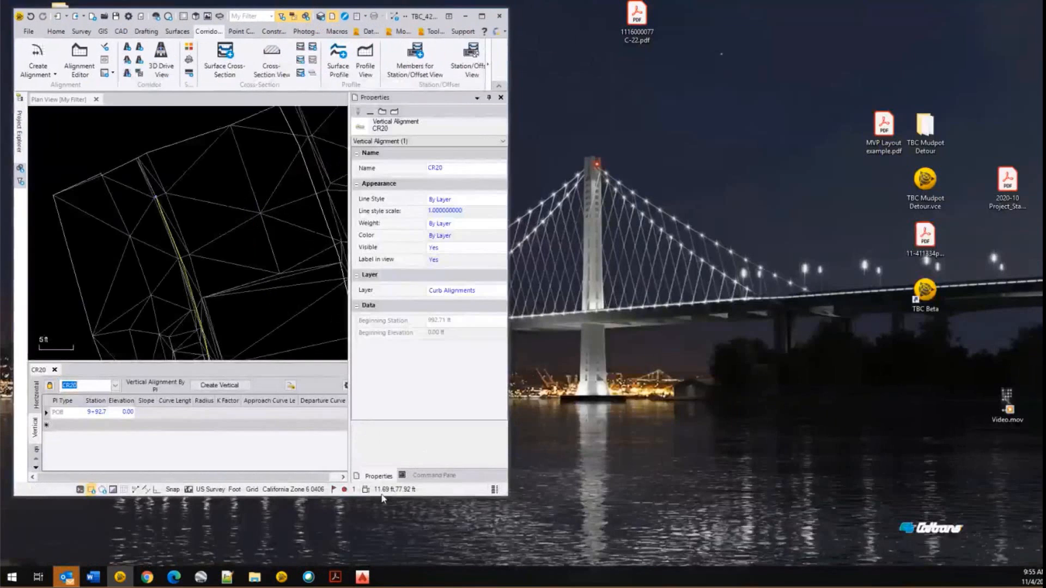
drag(382, 497, 382, 564)
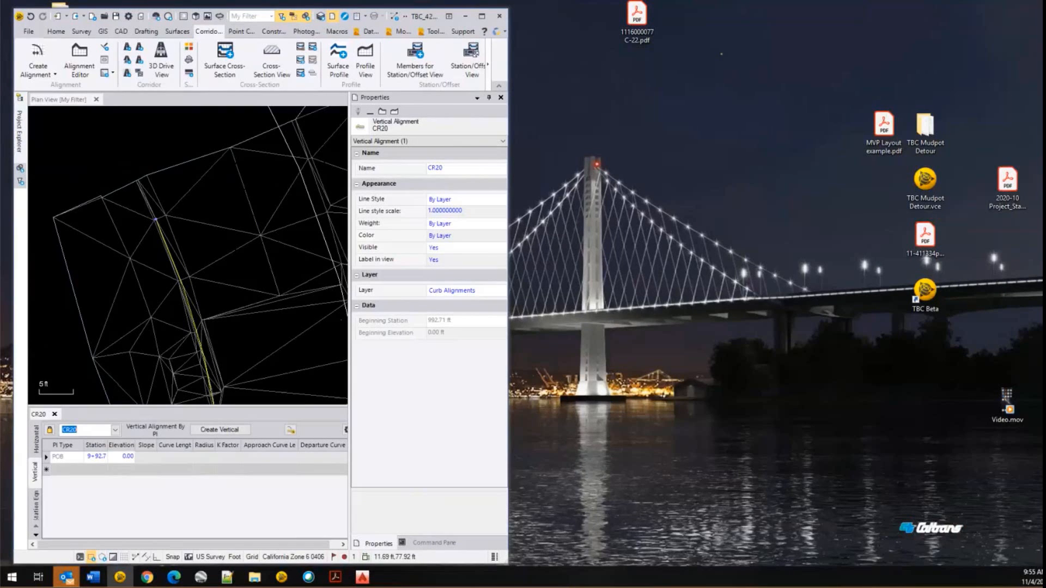
- Switch to the plan sheet in Adobe Acrobat and examine the CR20 curb ramp's station and elevation callouts
key(alt+Tab)
ctrl+scroll(741, 279, down, 5)
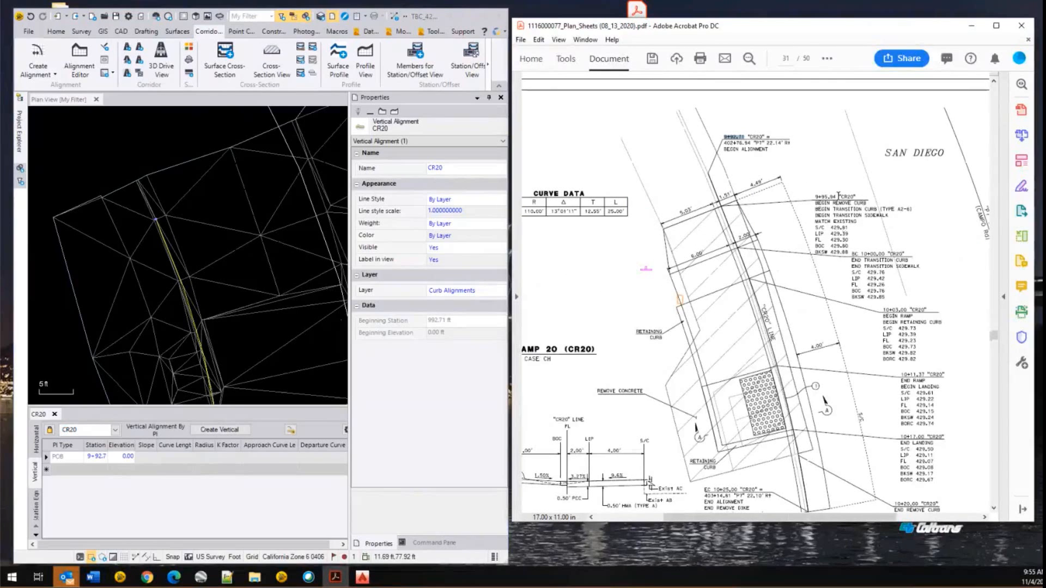
drag(994, 341, 995, 350)
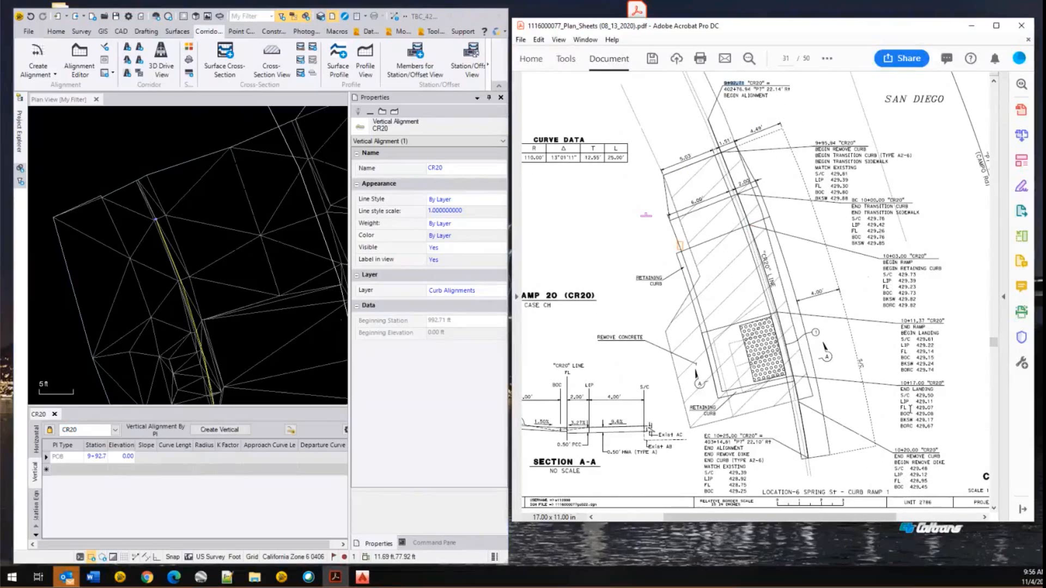
drag(705, 517, 636, 518)
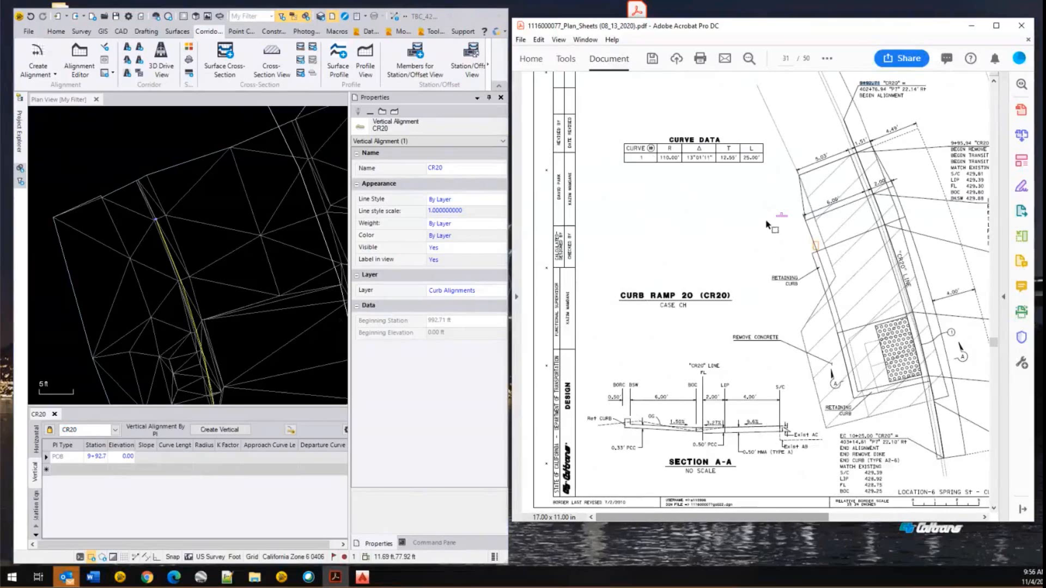
scroll(740, 489, up, 1)
drag(739, 517, 836, 517)
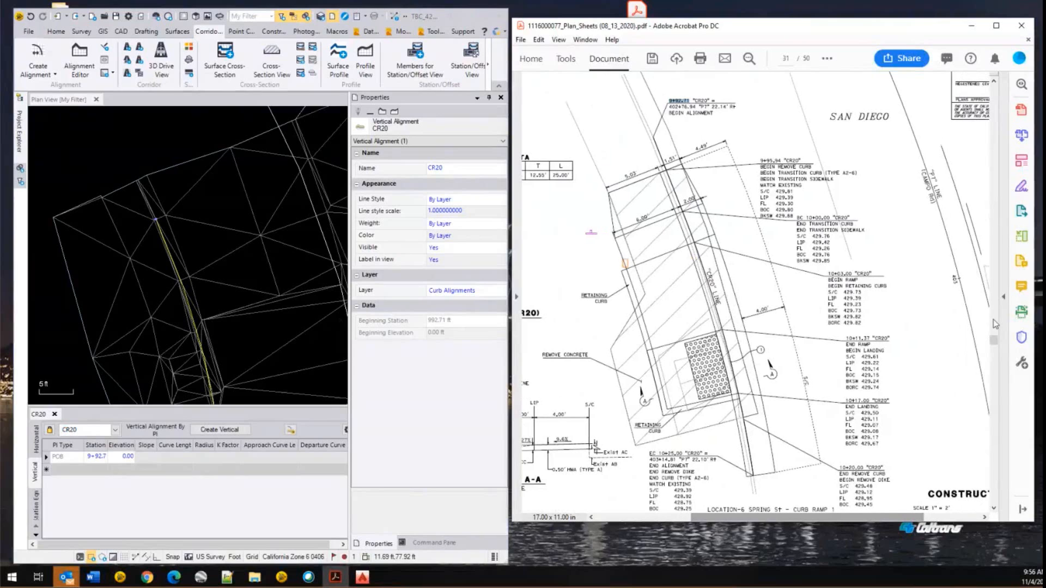
click(994, 508)
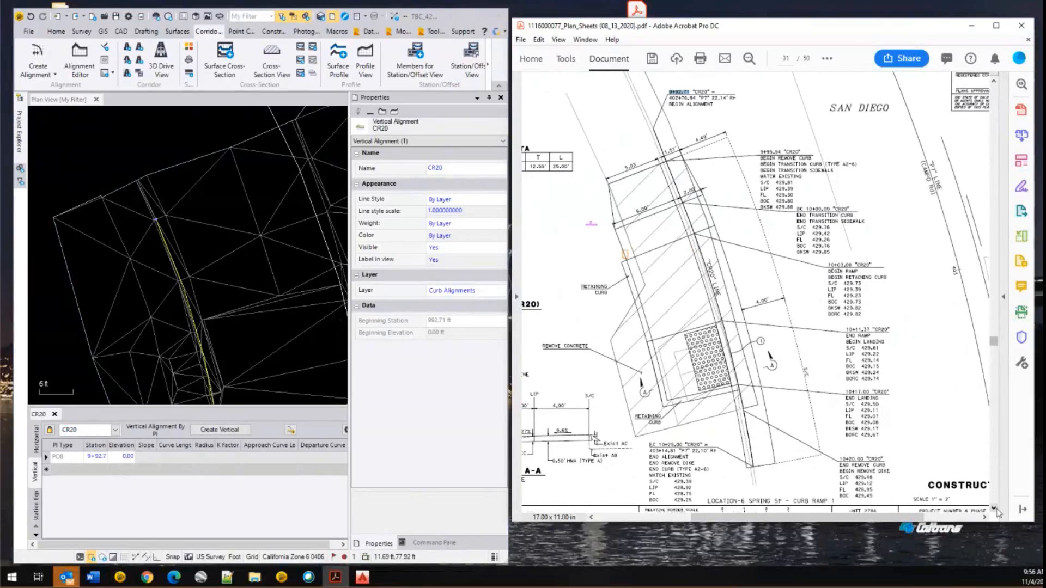
click(994, 509)
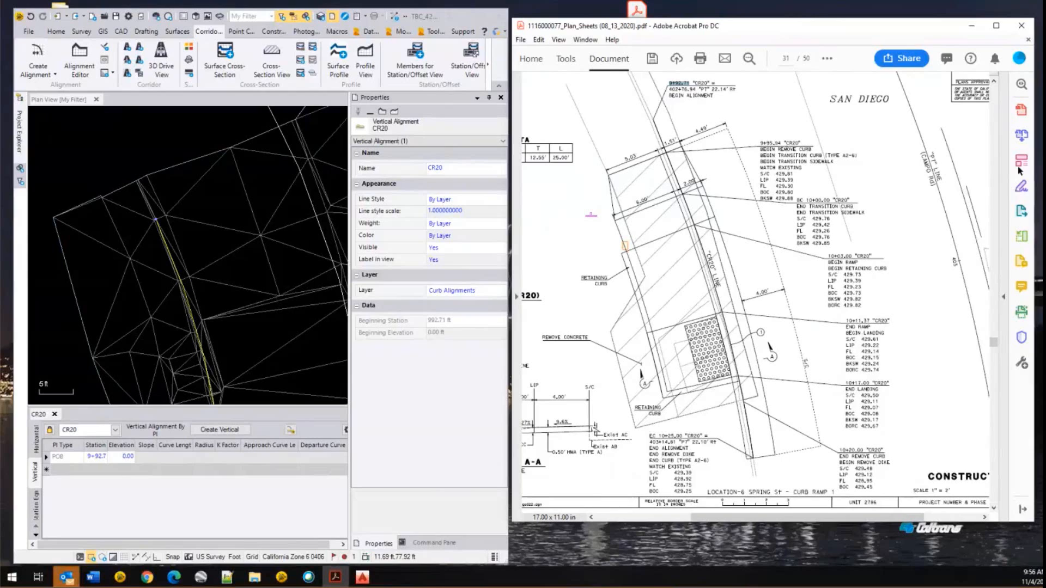
click(1020, 213)
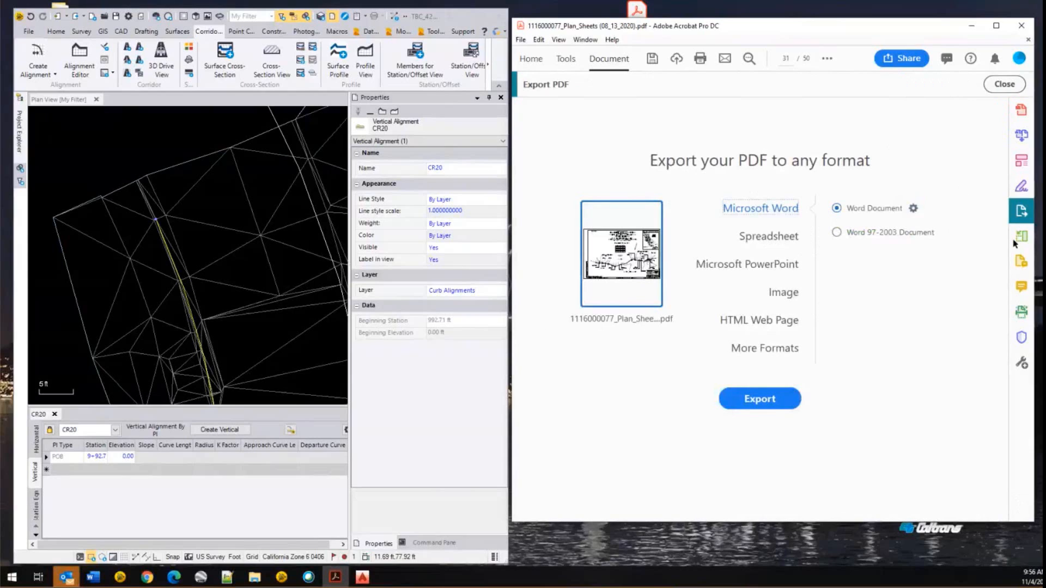
click(1022, 161)
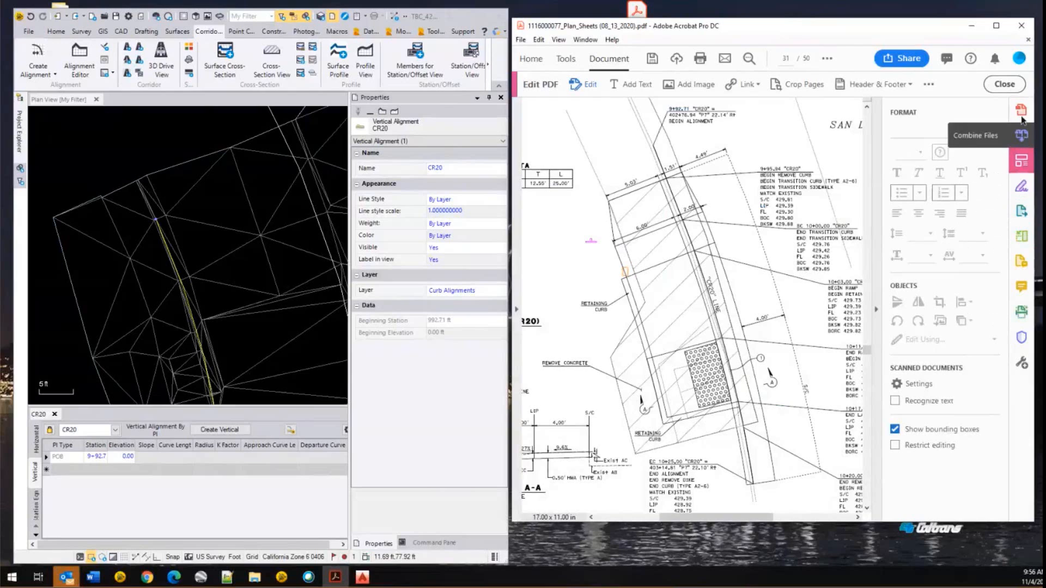
click(931, 86)
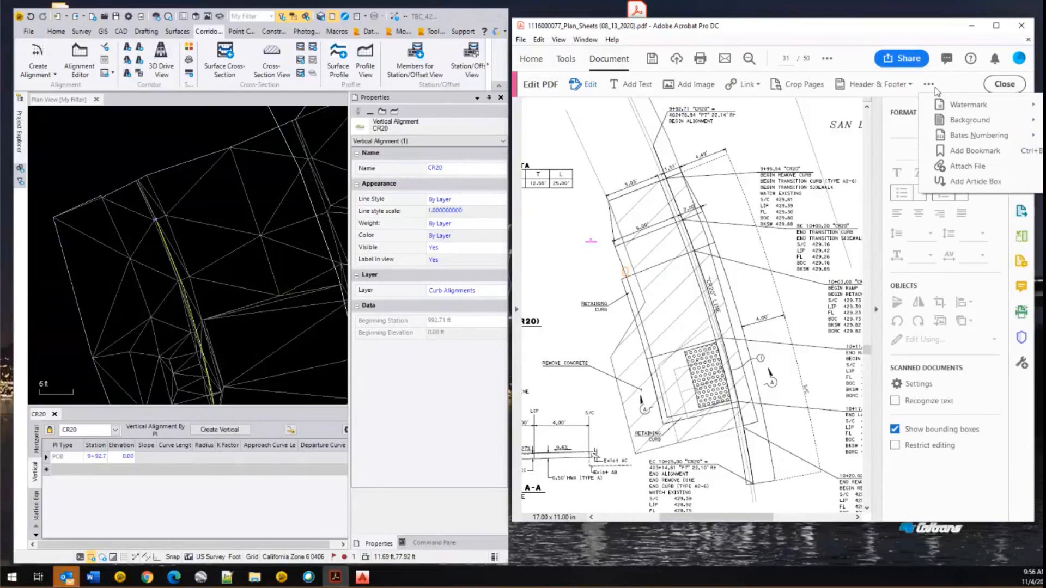
double_click(874, 32)
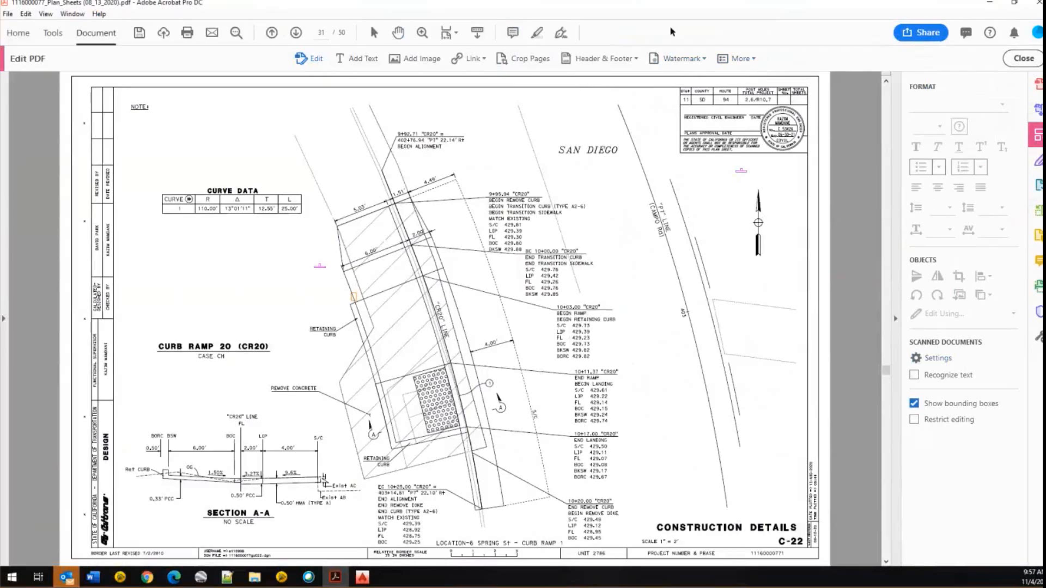
double_click(679, 9)
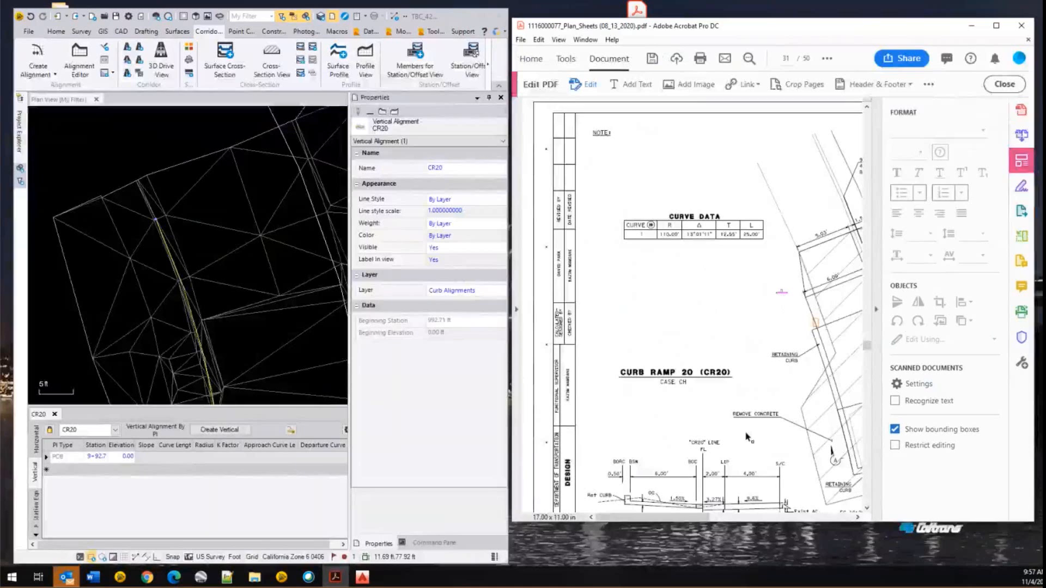
drag(730, 518, 790, 518)
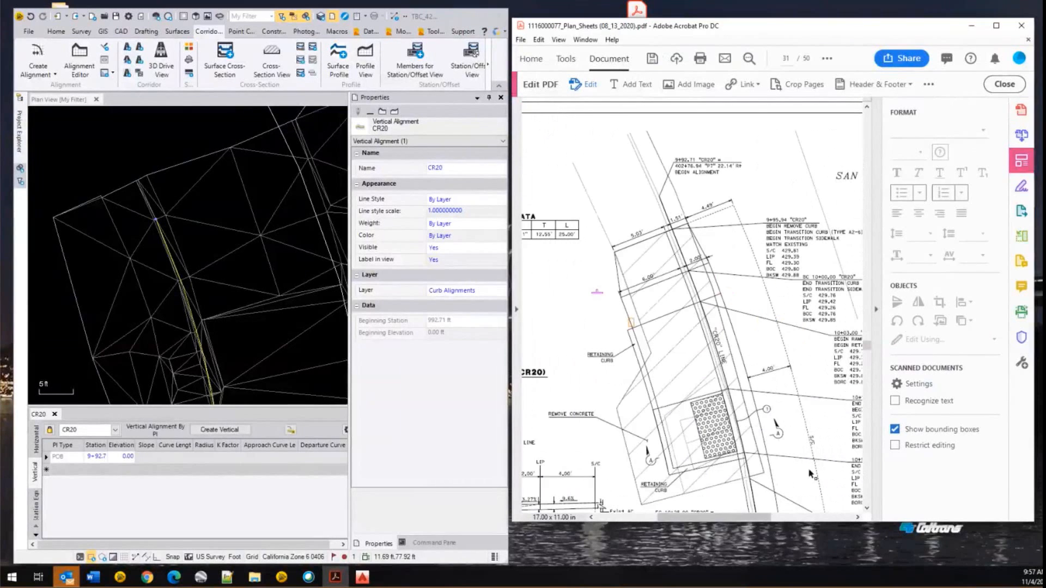
click(1004, 84)
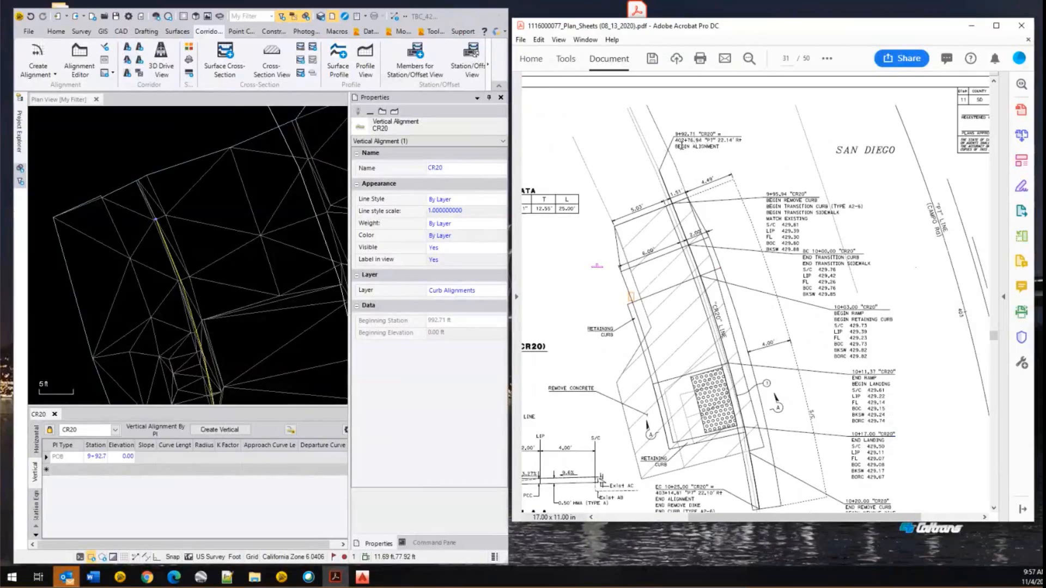
- Switch back to Trimble Business Center, widen its window and set the Properties pane to auto-hide
click(126, 457)
double_click(98, 460)
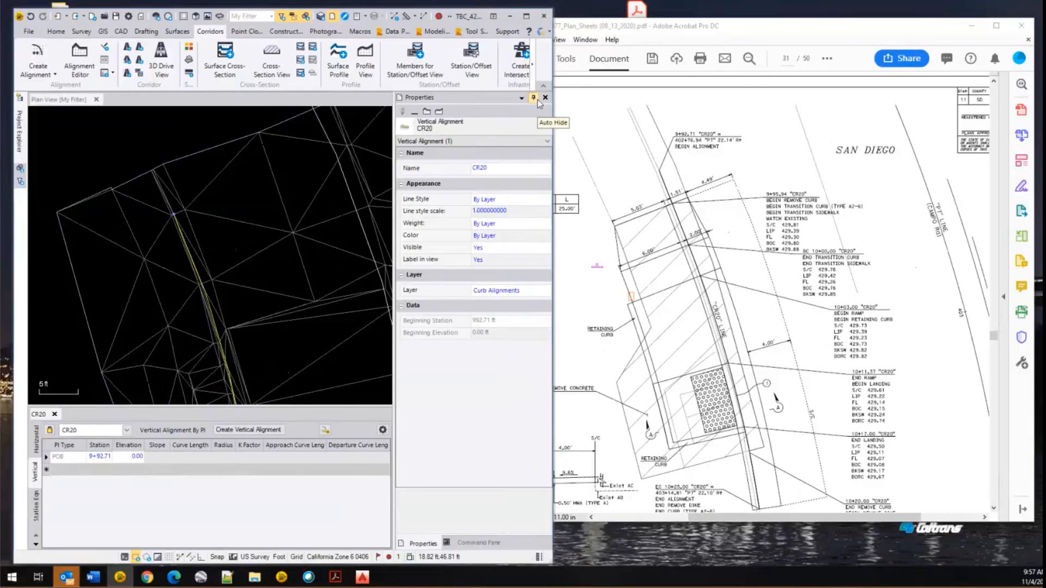
click(537, 99)
- Set the CR20 vertical alignment's beginning station to 9+95.94, copied from the begin remove curb callout on the plan sheet
click(120, 458)
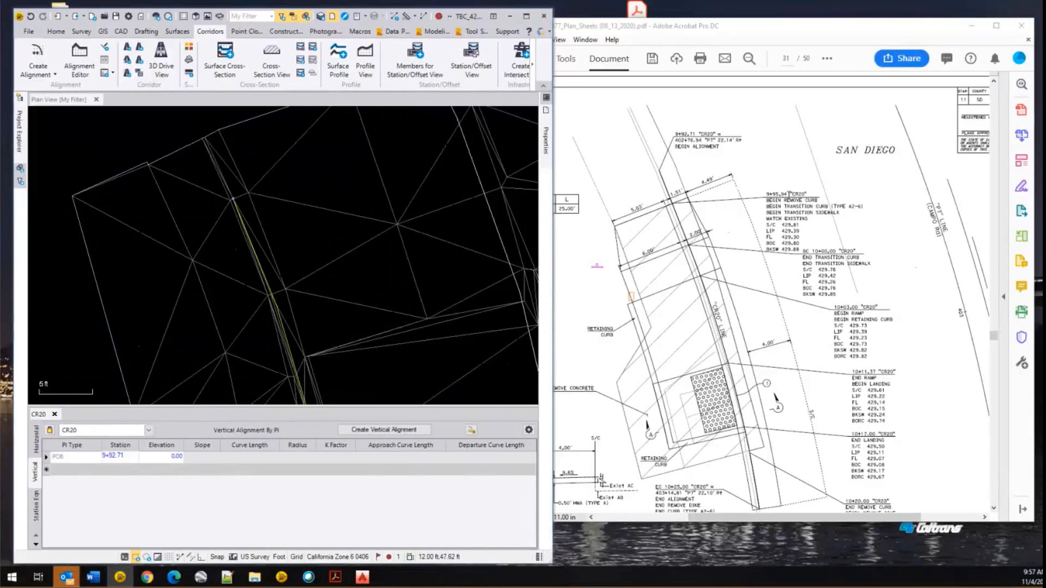
drag(788, 195, 767, 195)
key(ctrl+c)
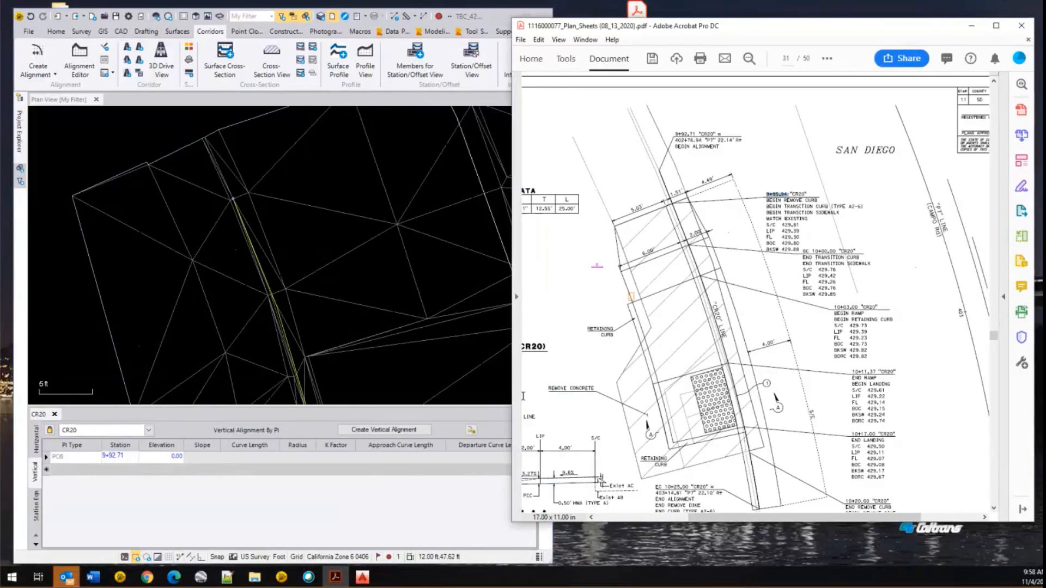
click(127, 457)
drag(126, 457, 49, 462)
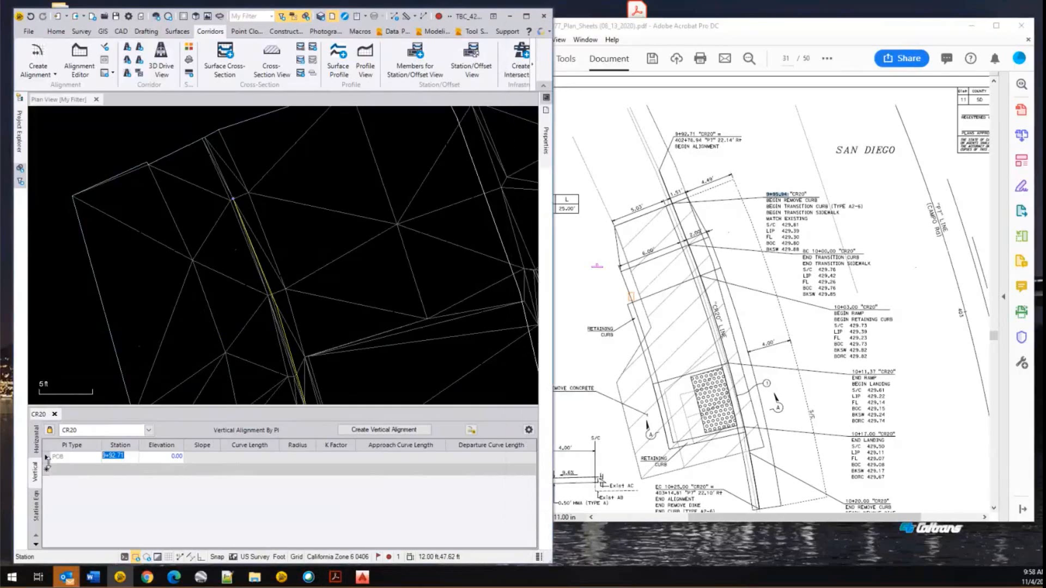
key(ctrl+v)
- Set the beginning point's elevation to 429.30, copied from the flow line value in the 9+95.94 callout
drag(800, 239, 782, 242)
key(ctrl+c)
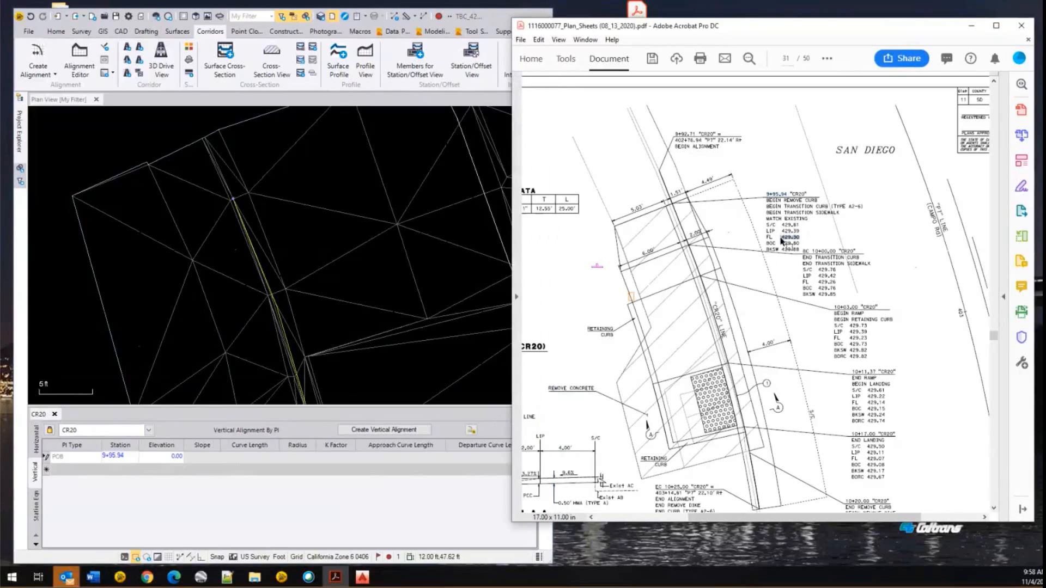
click(170, 458)
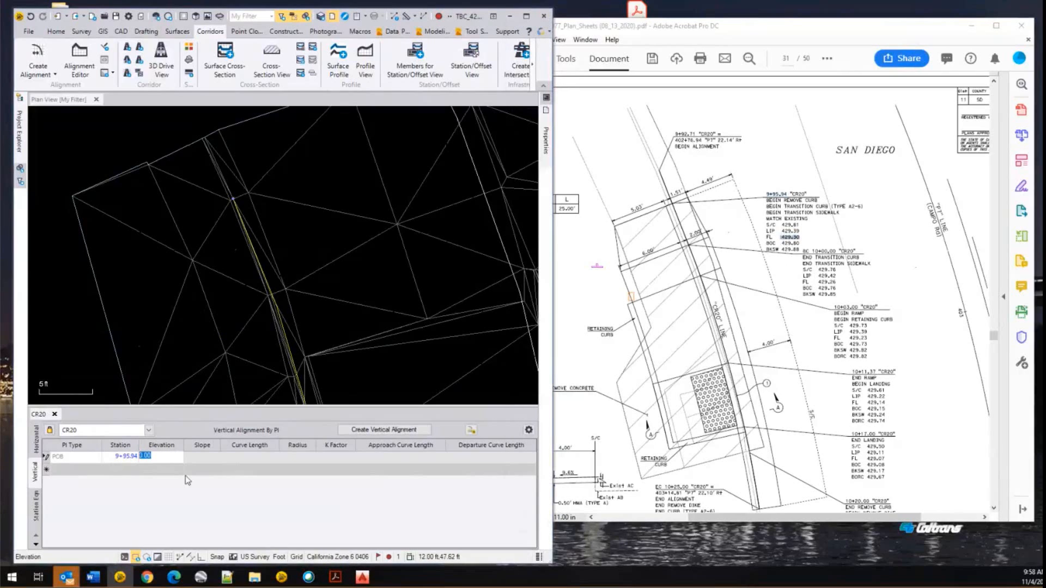
key(ctrl+v)
- Add a grade break to the CR20 vertical alignment at station 10+00.00, copied from the end transition curb callout
click(832, 263)
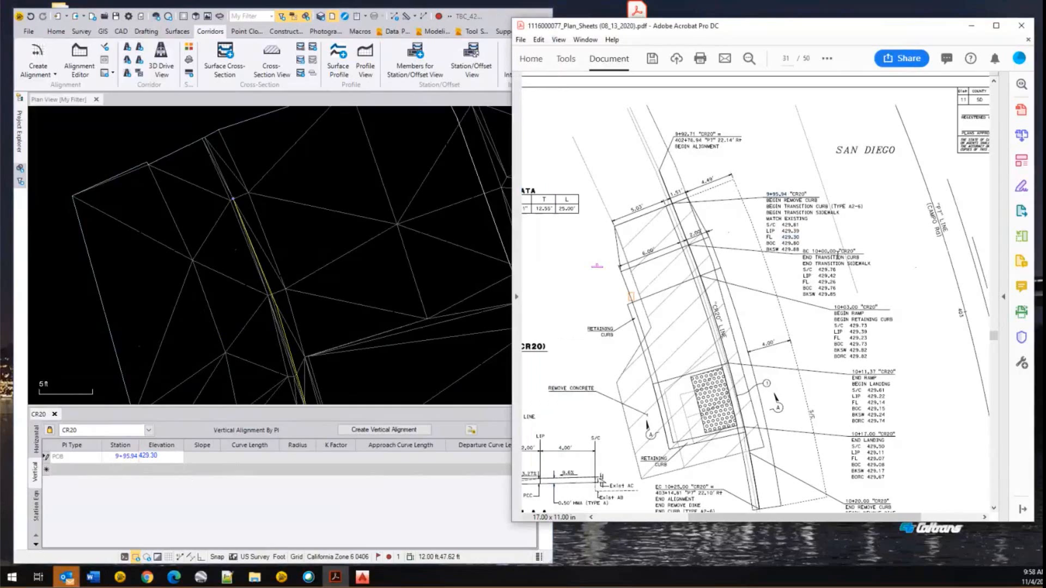
drag(835, 251, 815, 254)
key(ctrl+c)
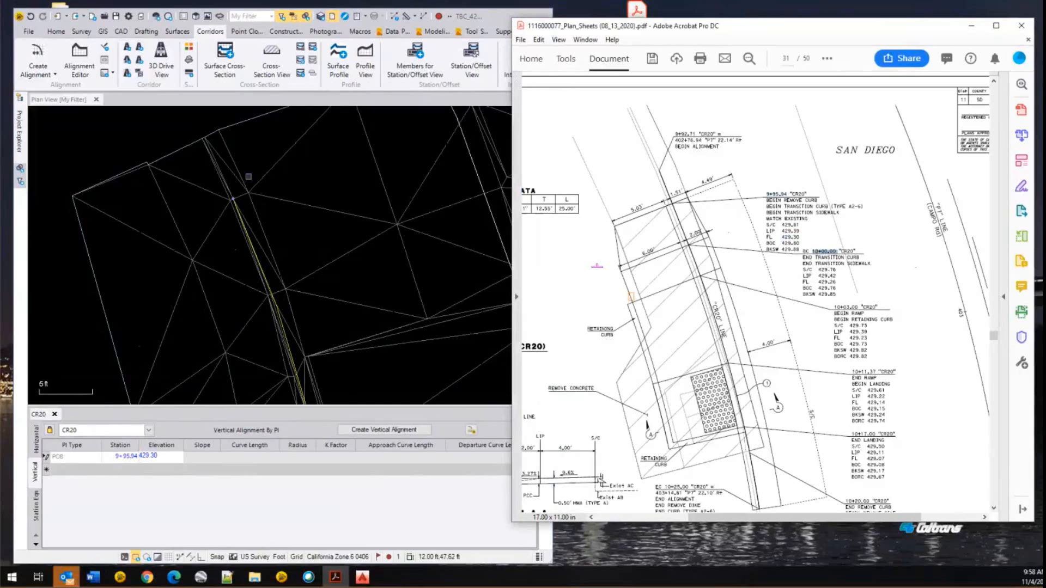
click(108, 470)
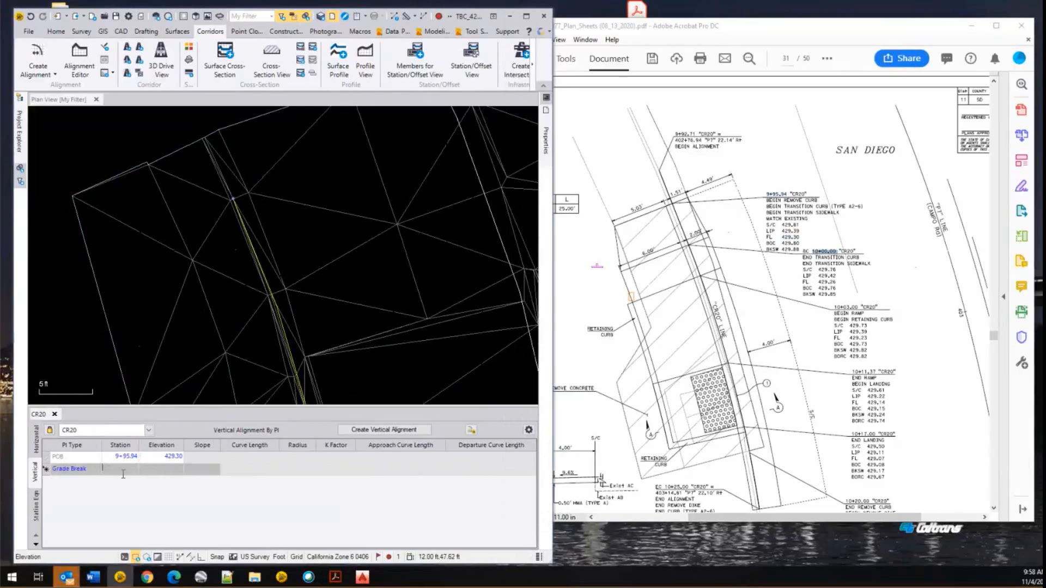
key(ctrl+v)
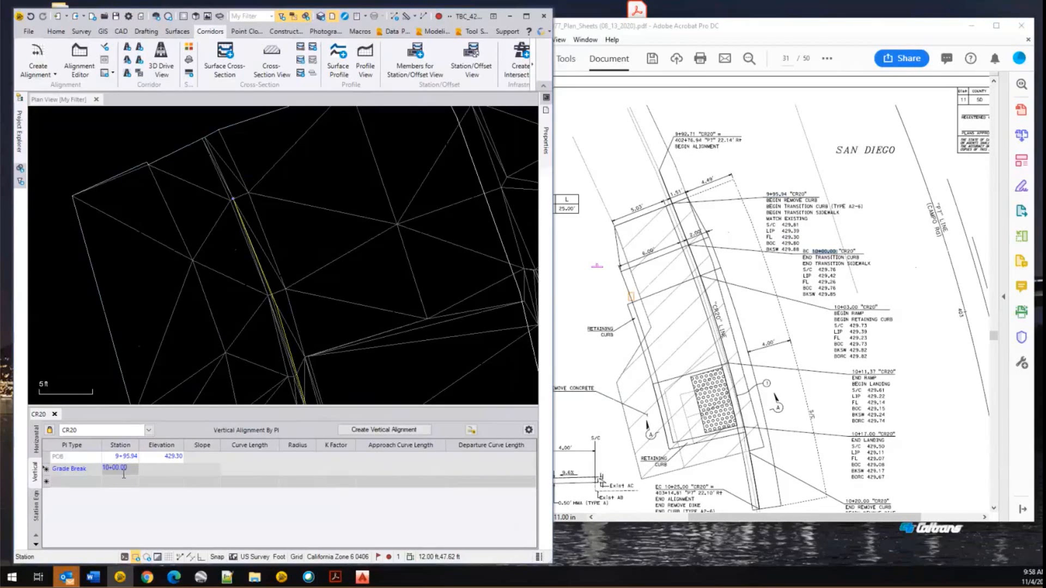
key(Tab)
- Enter 29.26 as the elevation of the grade break at station 10+00.00
double_click(827, 282)
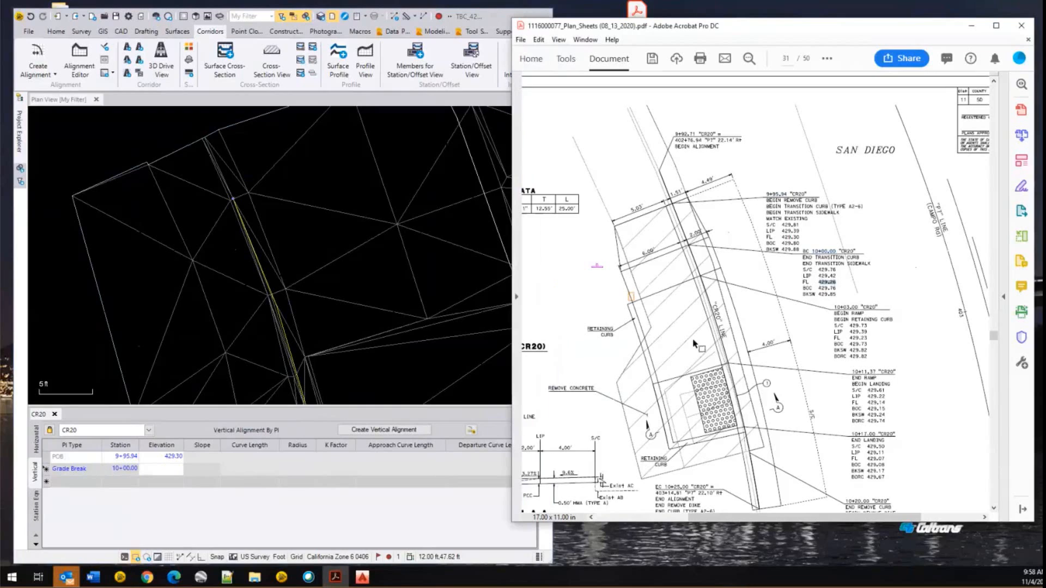
click(172, 470)
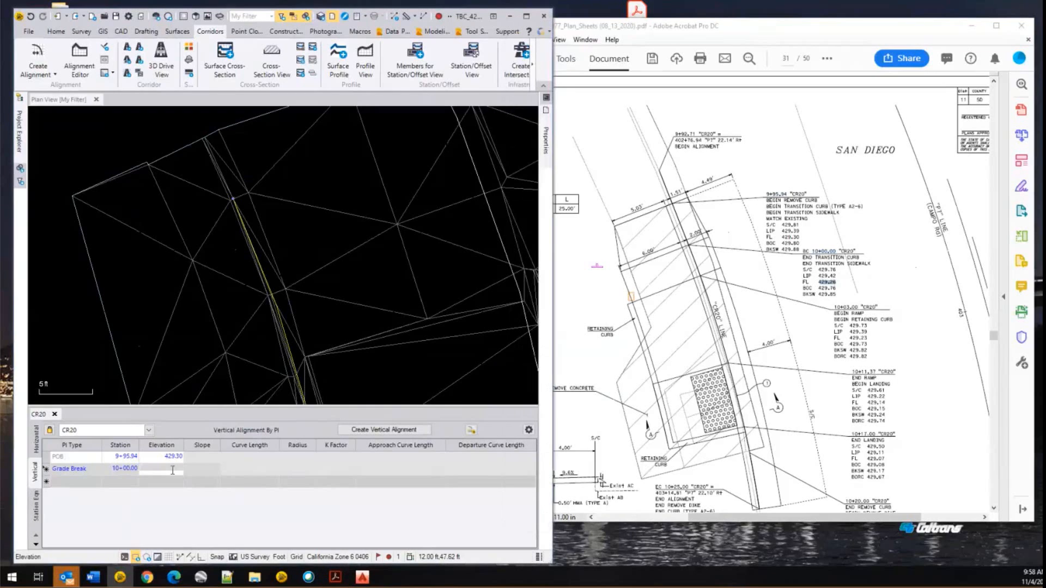
text(29.26)
key(Return)
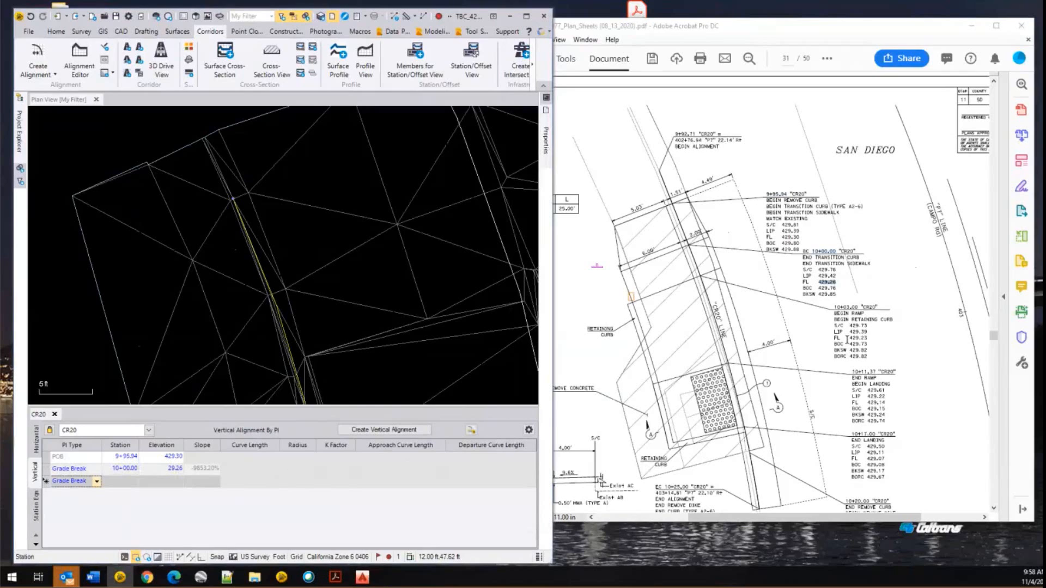
- Add a second grade break for the begin ramp callout, entering its station as 0+03.00
click(860, 308)
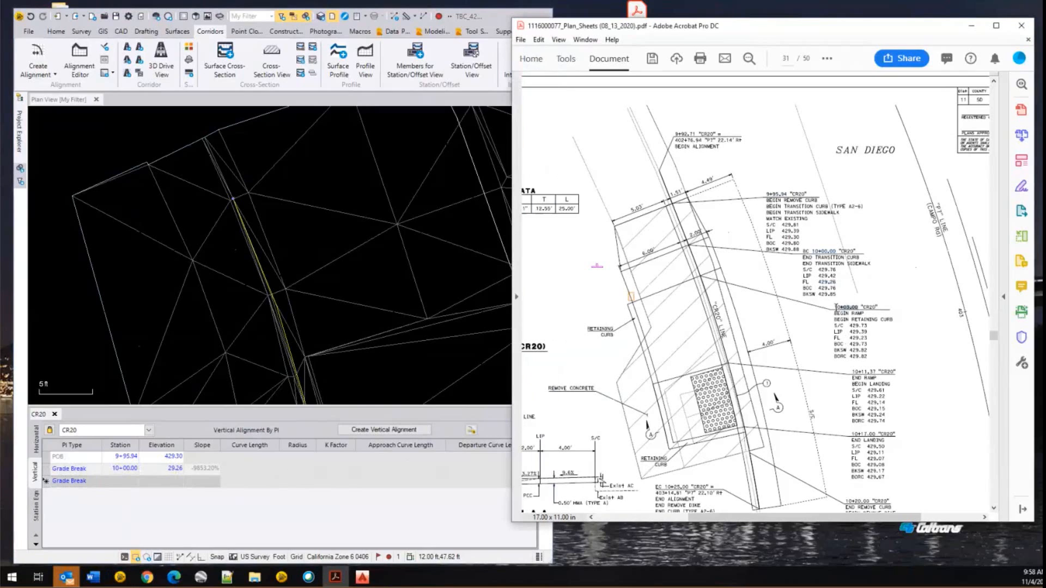
click(121, 485)
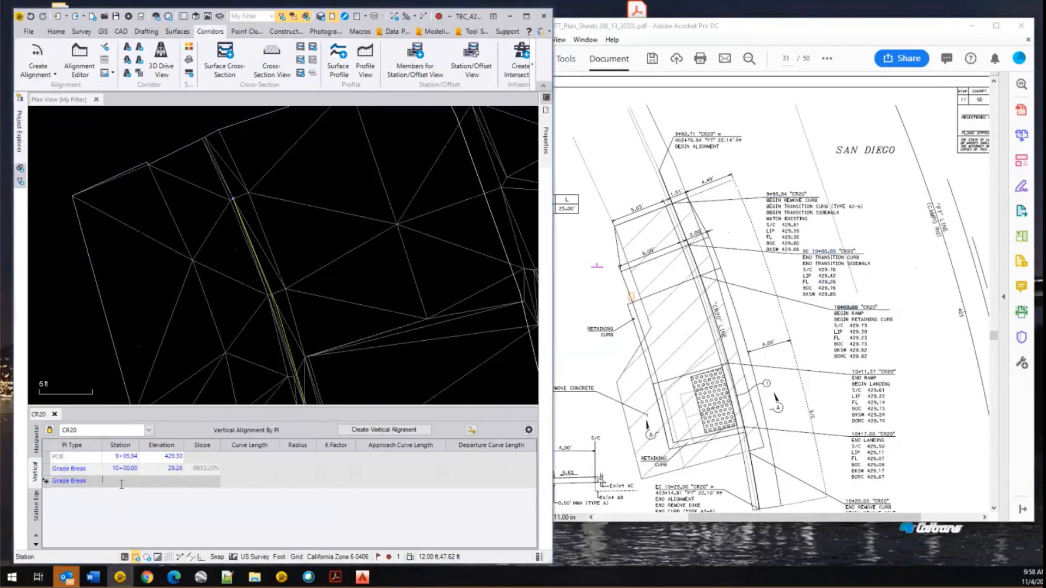
text(3)
key(Tab)
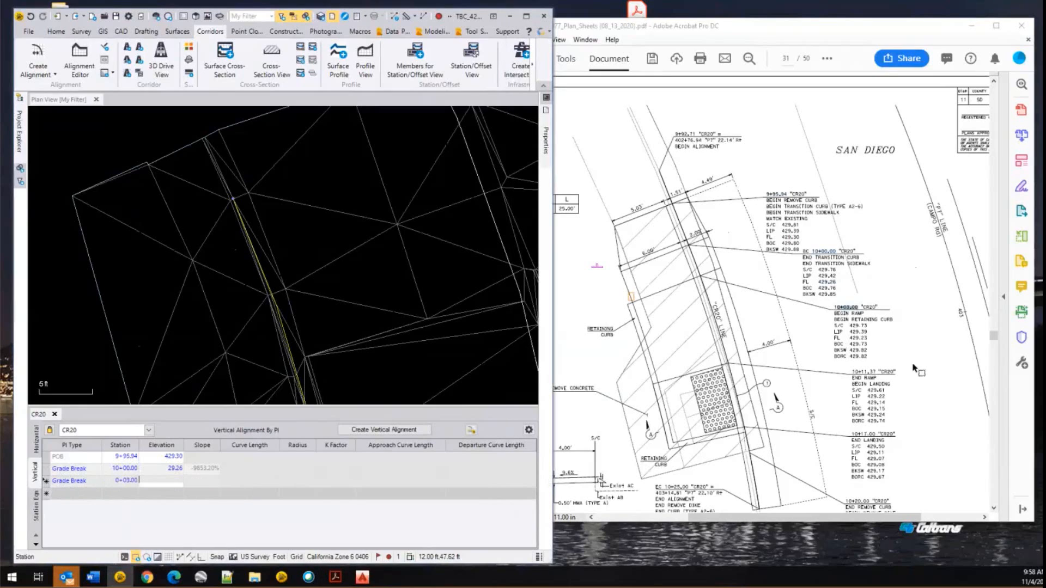
- Enter 429.23 as the begin ramp grade break's elevation, copied from the flow line value in its callout
double_click(848, 338)
key(ctrl+c)
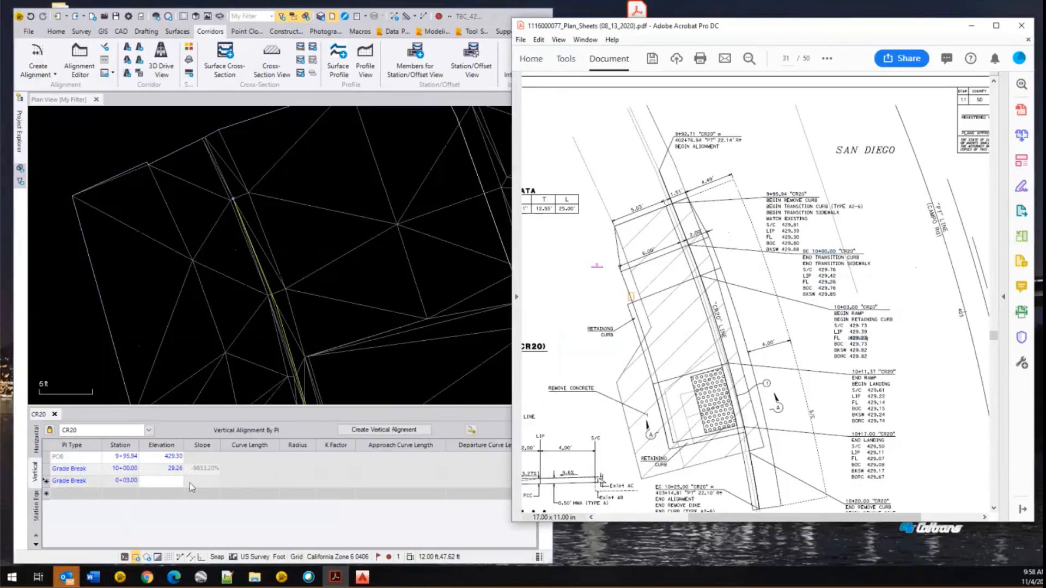
click(170, 486)
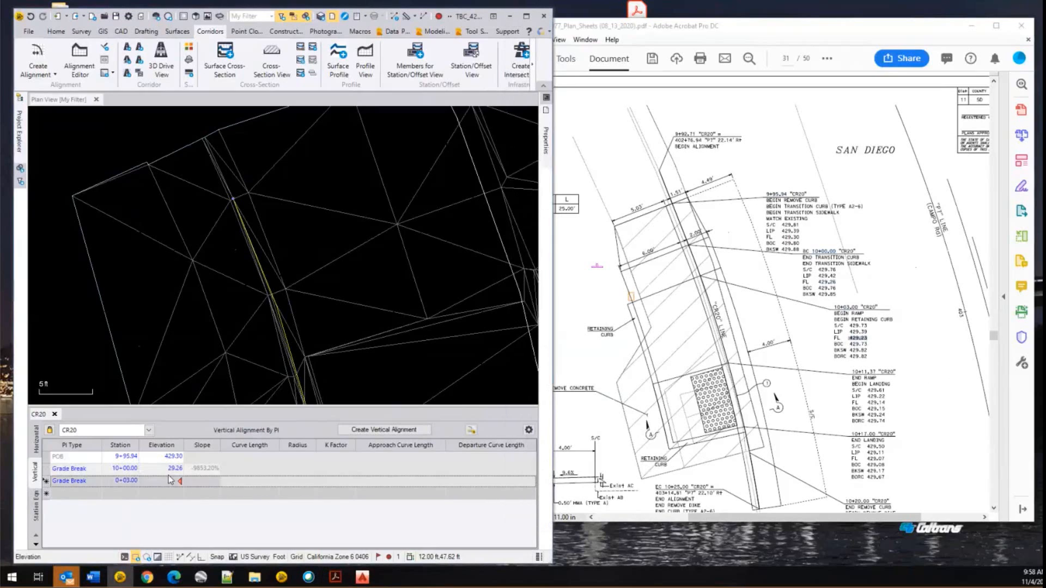
click(175, 483)
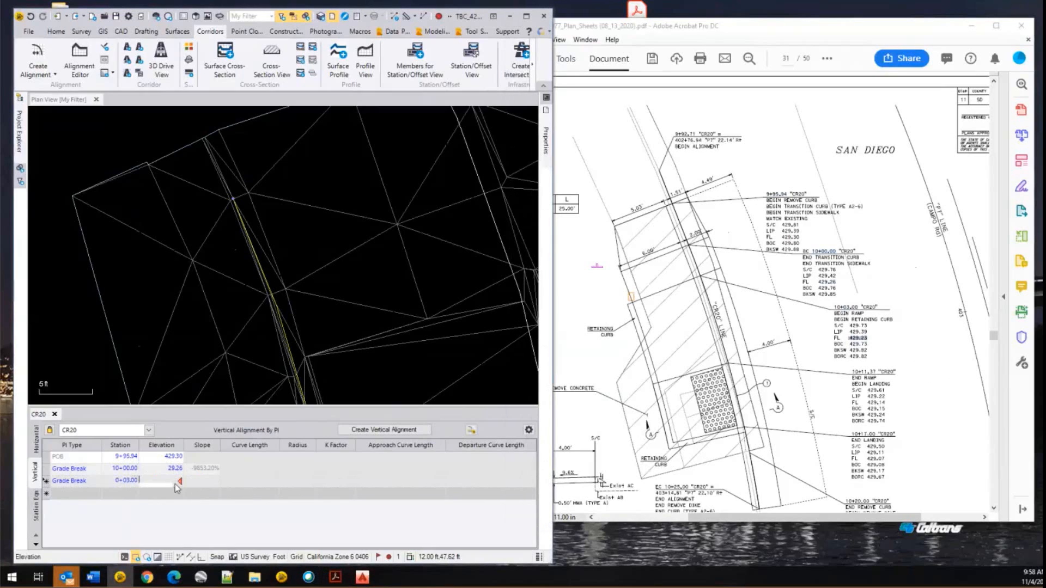
key(ctrl+v)
key(Return)
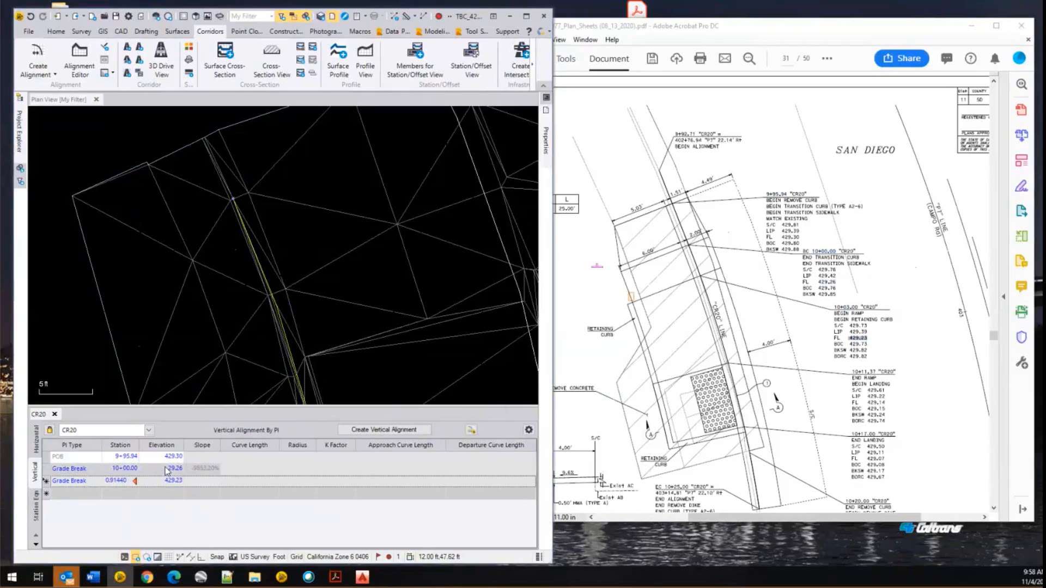
- Correct the station of the begin ramp grade break to 10+03.00
click(128, 481)
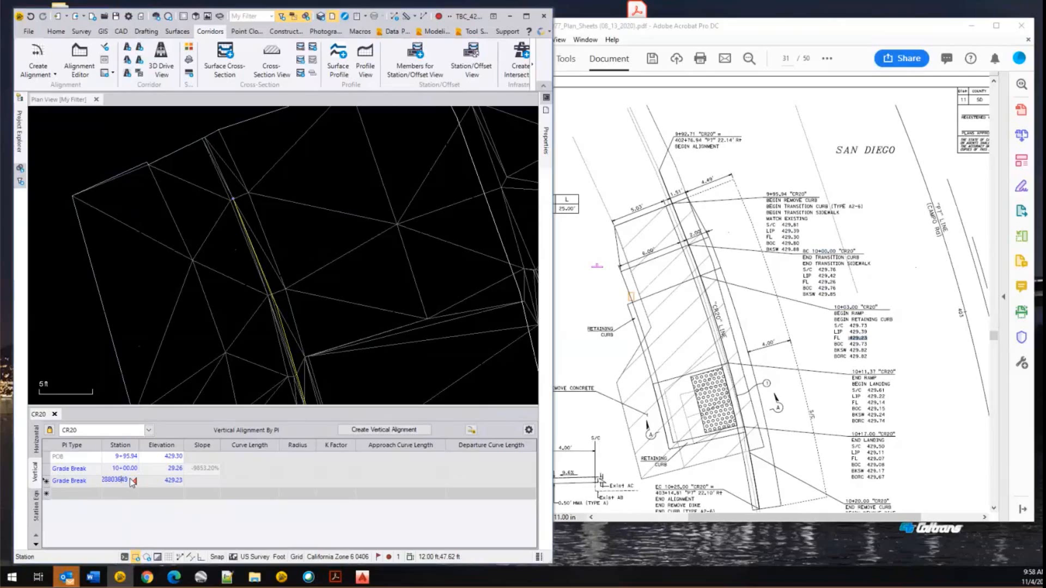
double_click(111, 480)
key(BackSpace)
text(1003)
key(Tab)
- Correct the elevation of the grade break at station 10+00.00 to 429.26
click(141, 468)
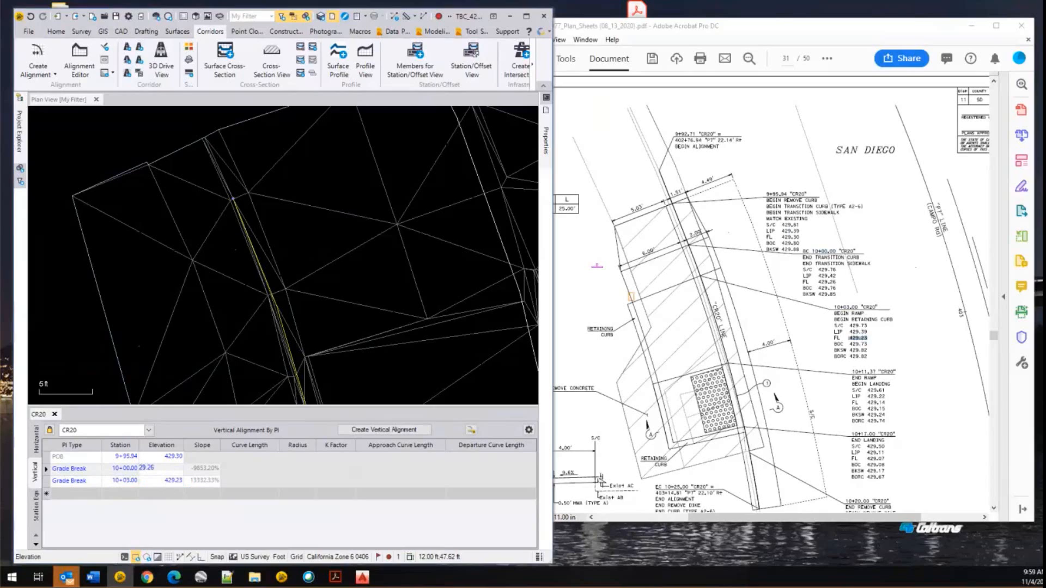
key(Return)
key(Return)
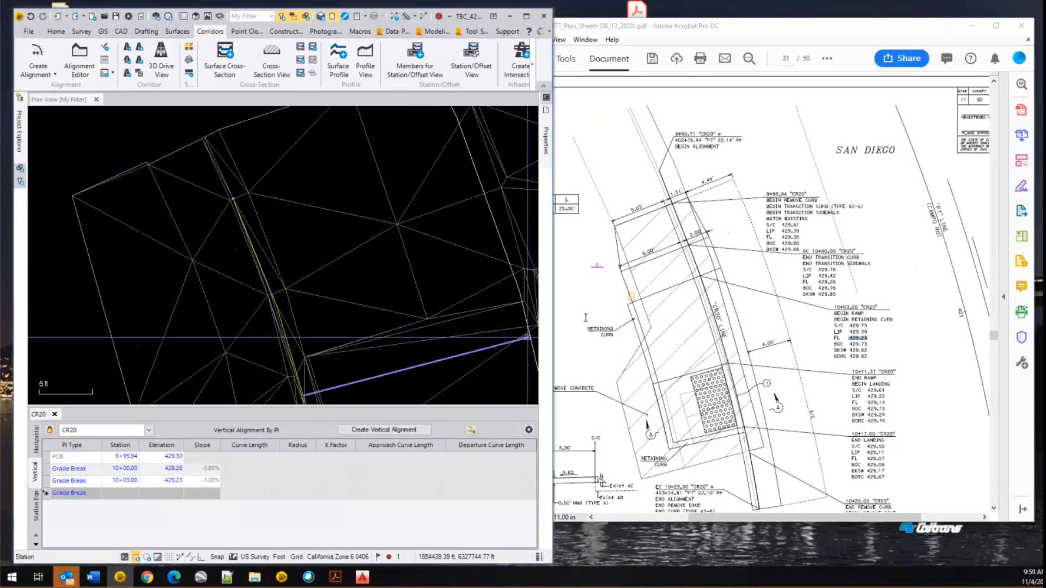
- Add a grade break at station 10+11.37 with flow line elevation 429.14, copied from the end ramp callout
click(864, 380)
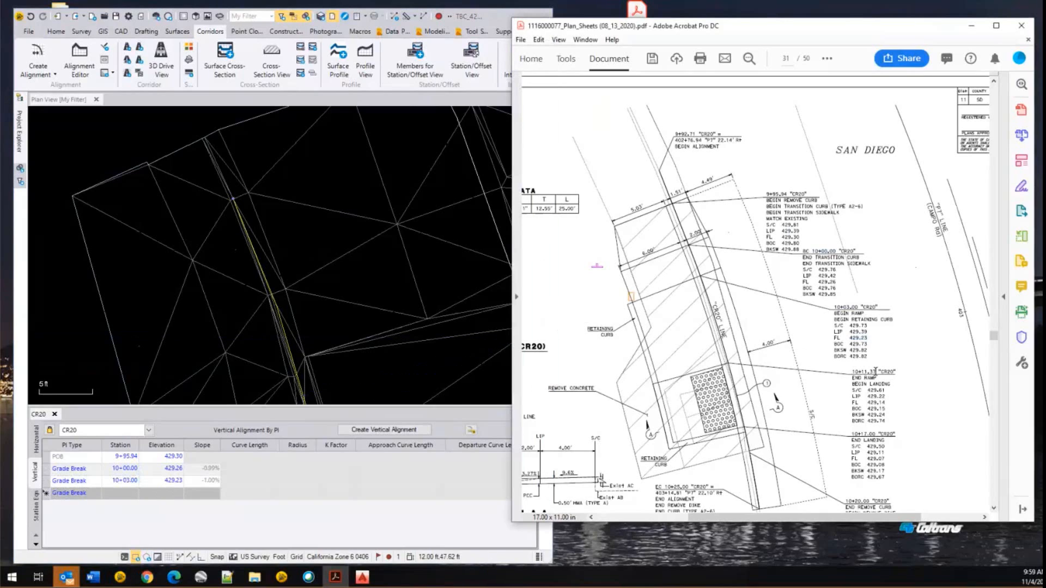
double_click(857, 372)
key(ctrl+c)
click(124, 492)
key(ctrl+v)
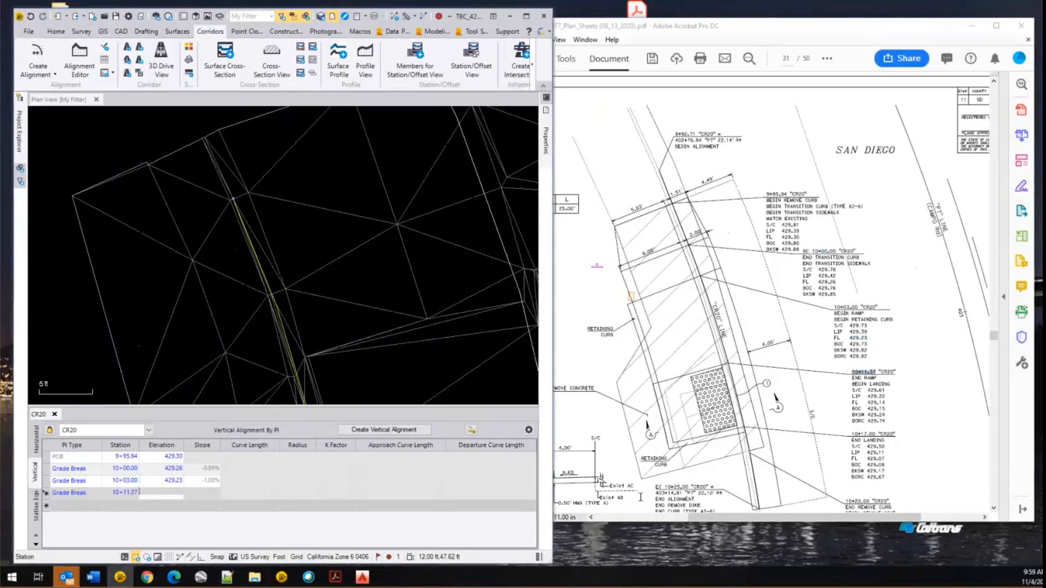
double_click(877, 402)
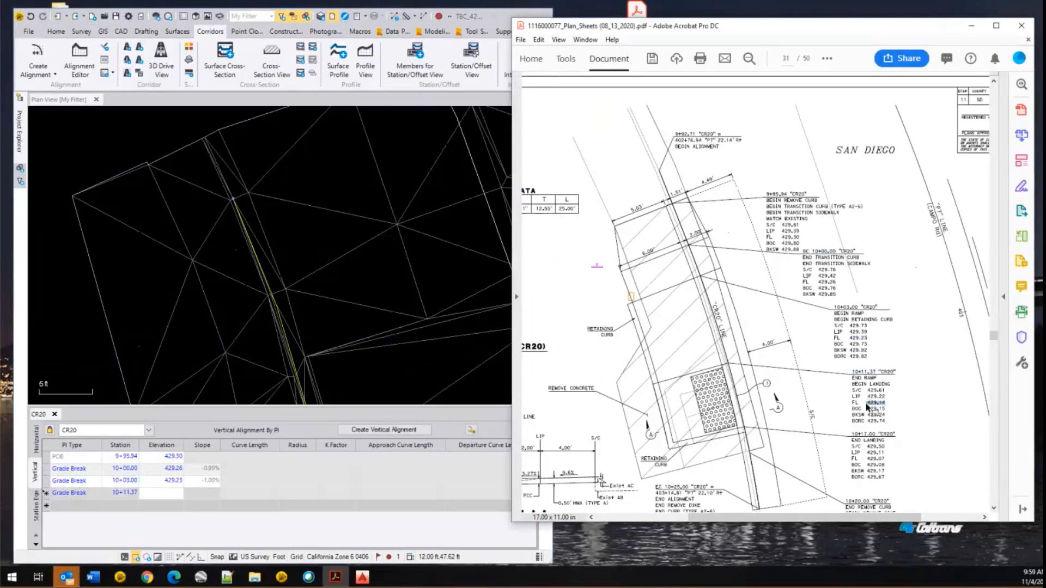
click(164, 493)
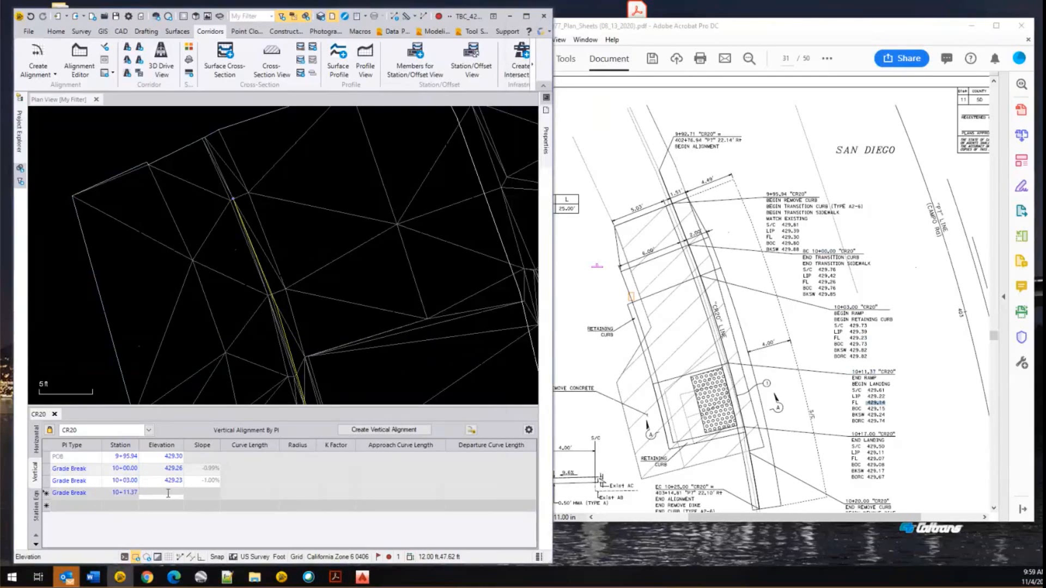
key(ctrl+v)
key(Return)
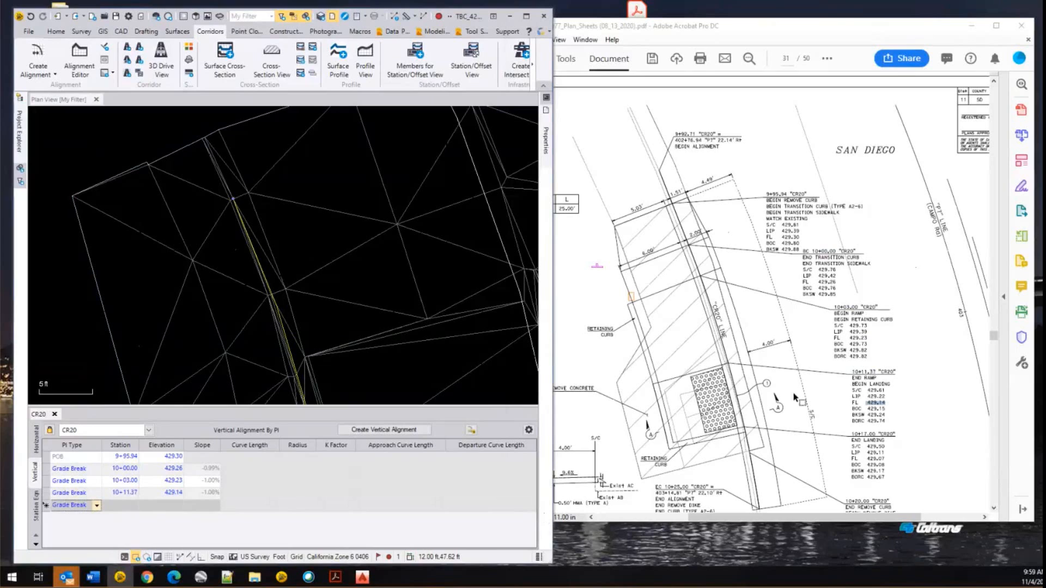
- Add a grade break at station 10+17.00 with flow line elevation 429.07, copied from the end landing callout
drag(876, 435, 852, 436)
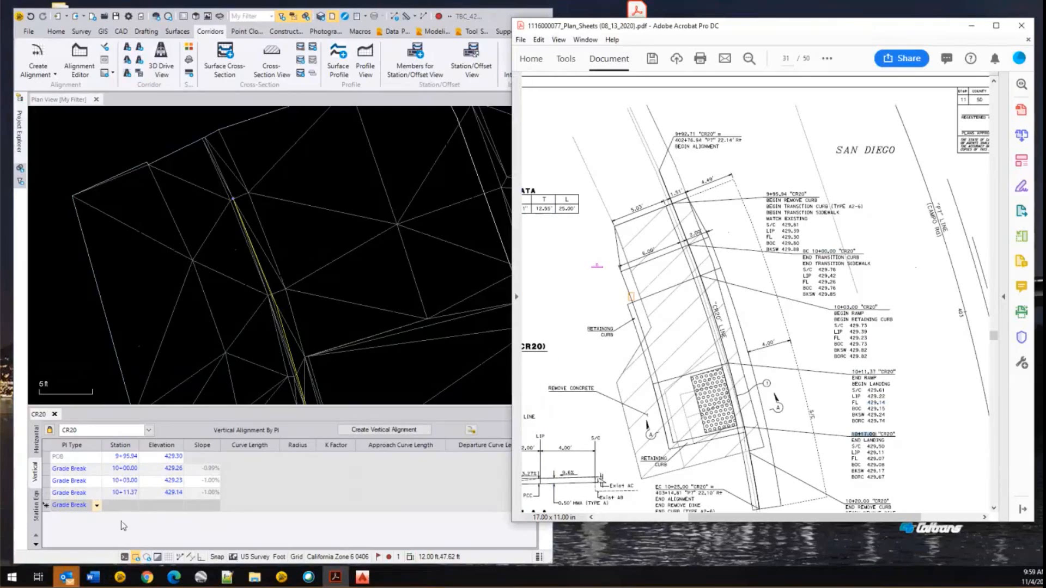
click(121, 508)
key(ctrl+v)
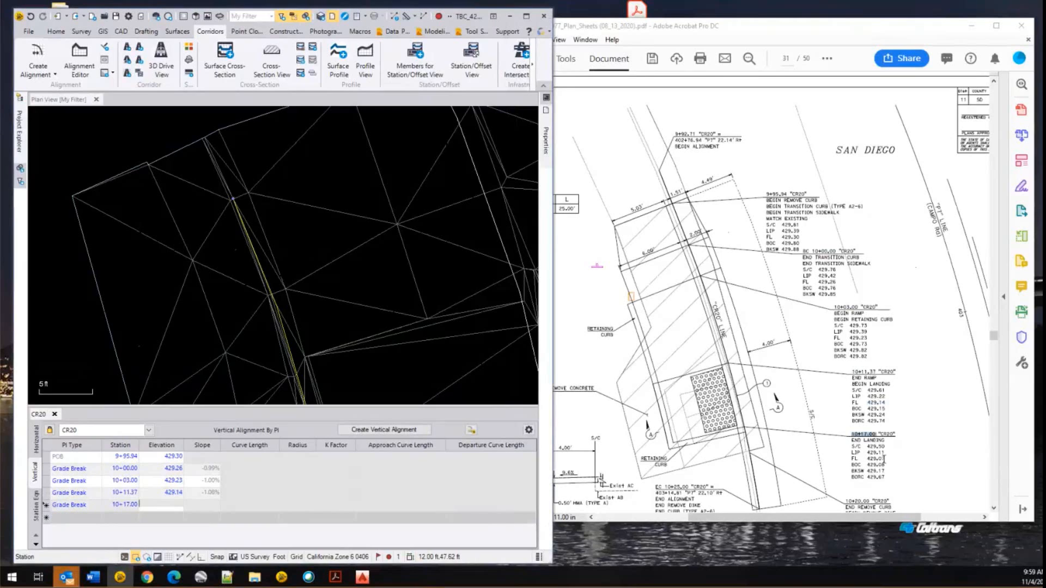
drag(886, 458, 866, 459)
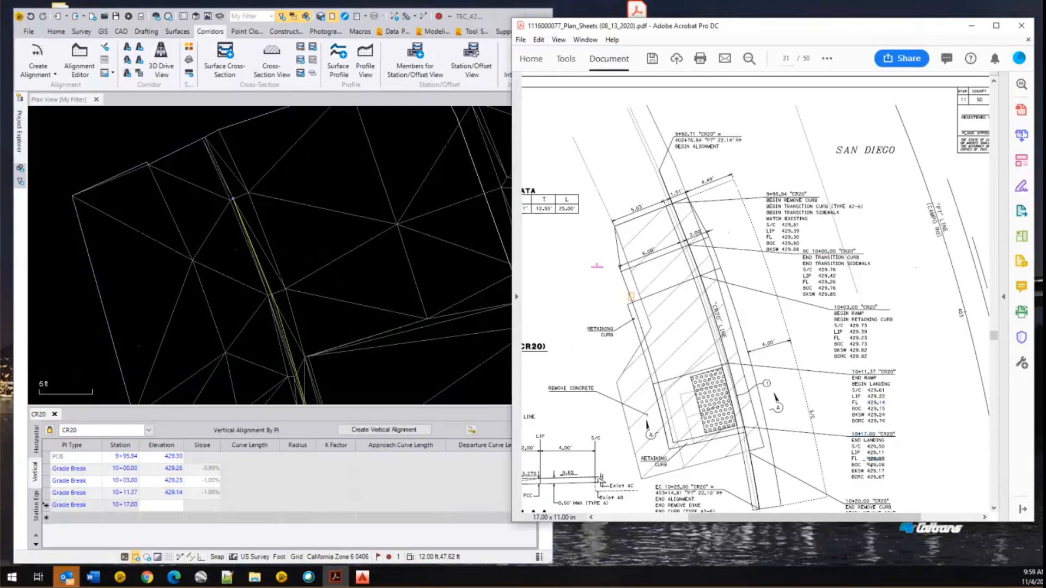
click(174, 506)
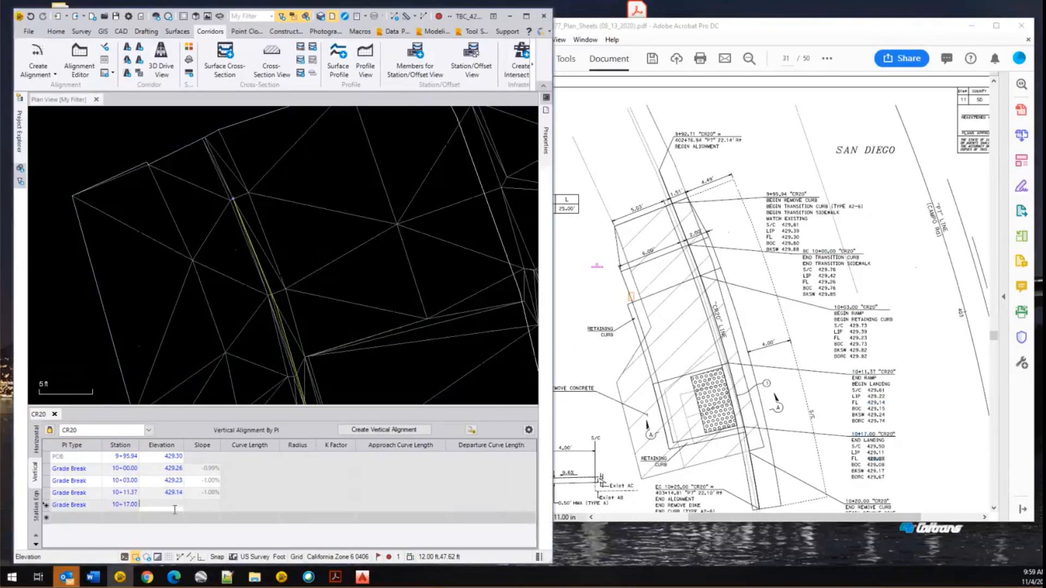
key(ctrl+v)
text(4)
key(Return)
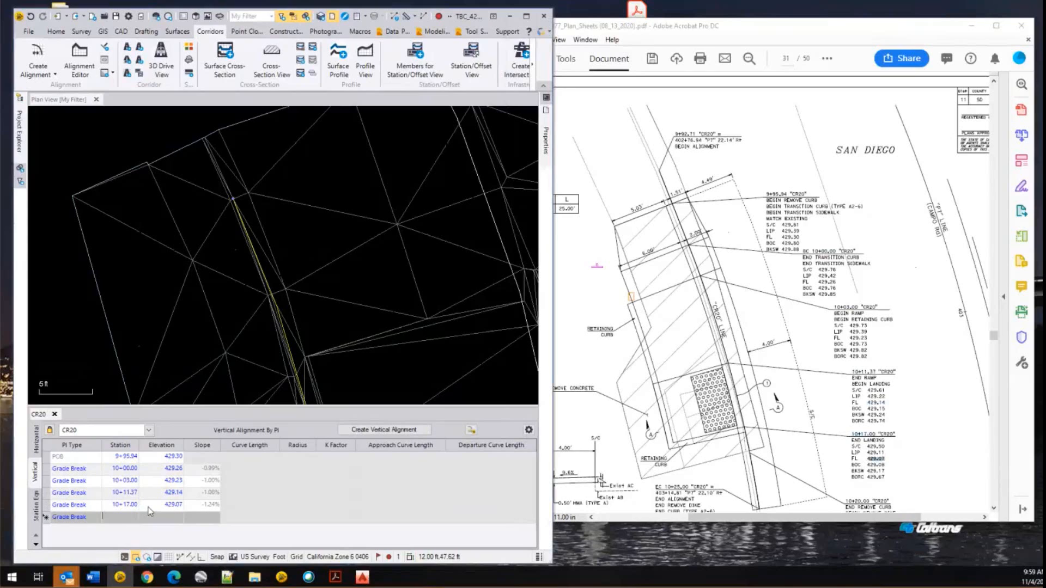
- Add a grade break at station 10+20.00 with elevation 428.95, taken from the end remove curb callout's flow line
scroll(812, 361, down, 2)
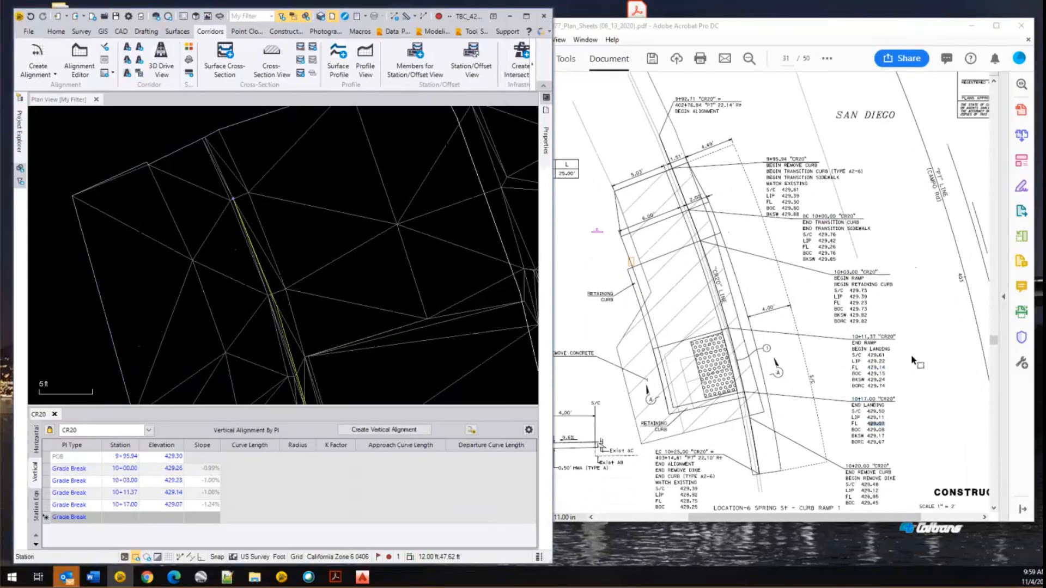
click(867, 456)
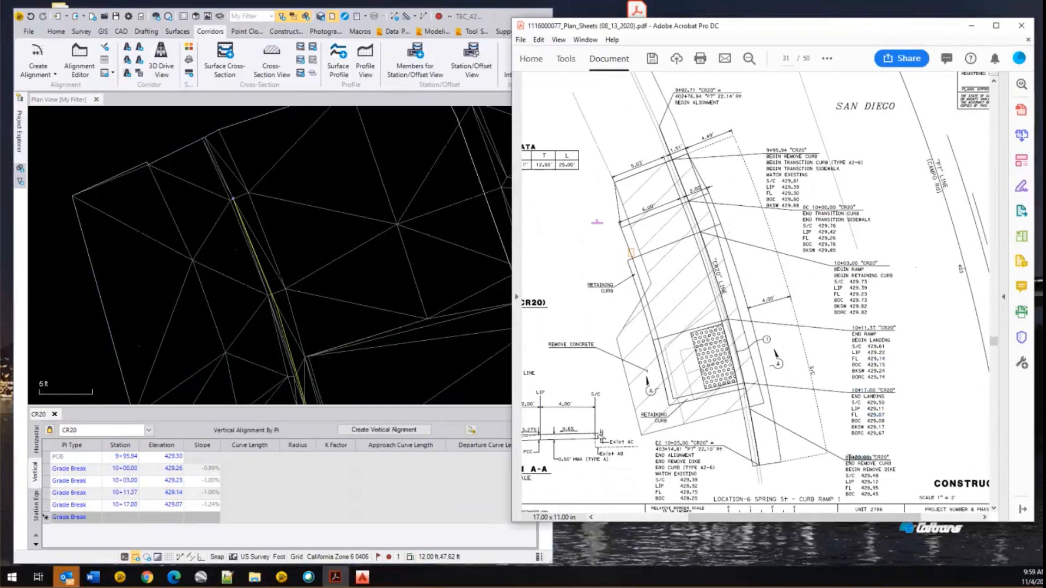
click(120, 518)
text(10+20.00)
key(Tab)
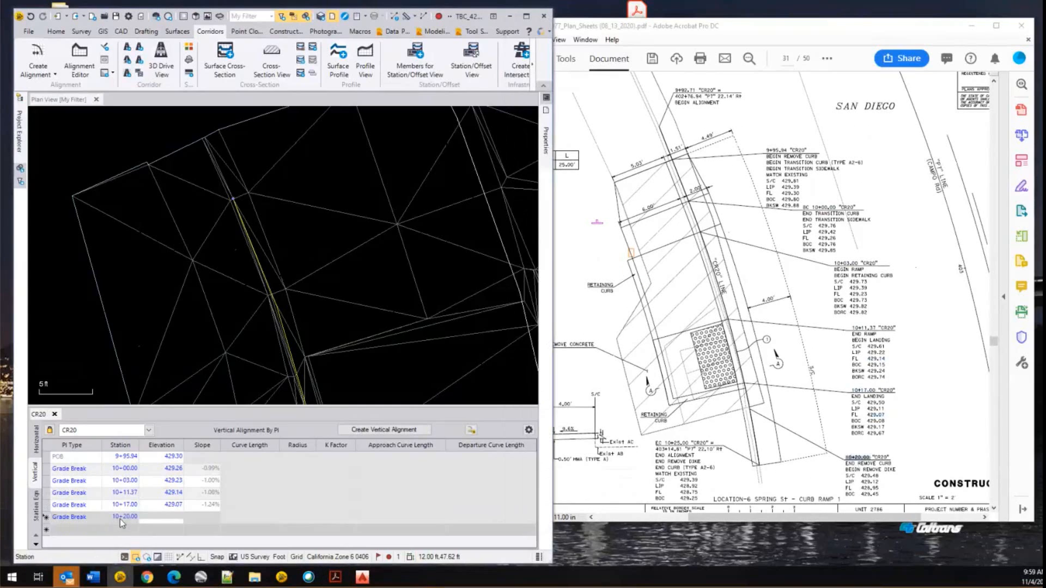
click(870, 486)
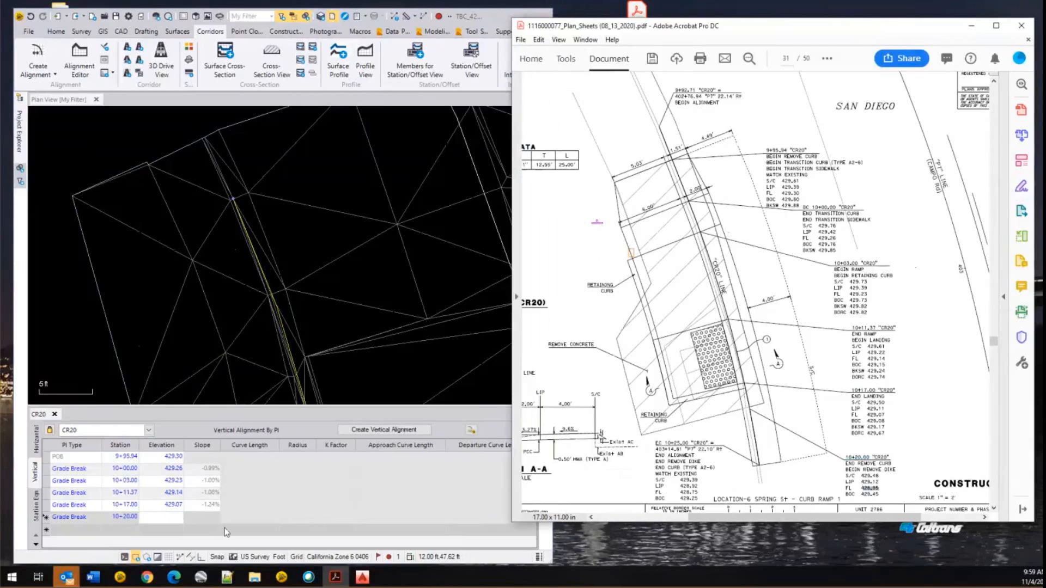
click(171, 517)
text(28.95)
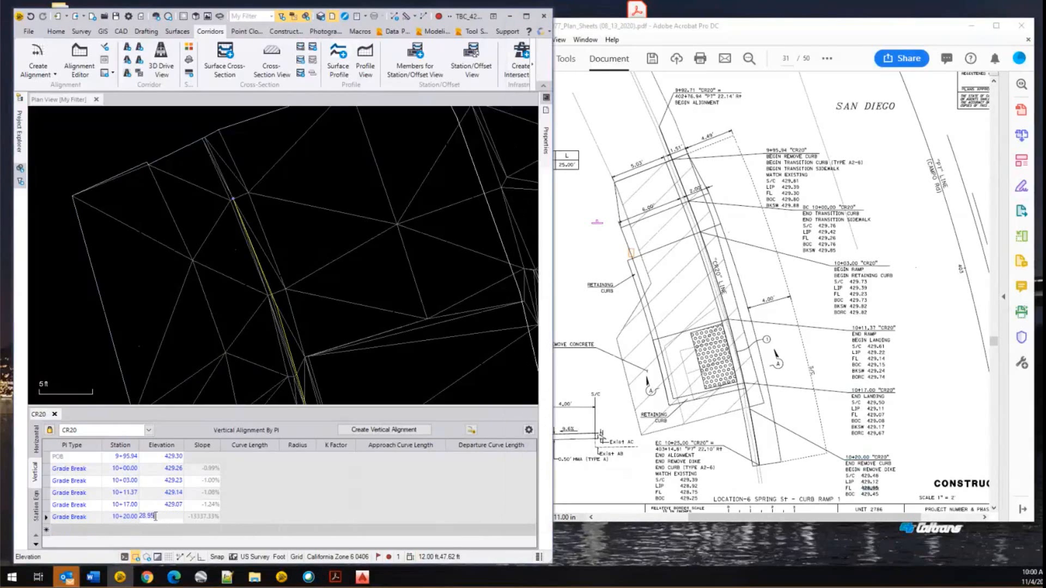
key(Home)
text(4)
key(Return)
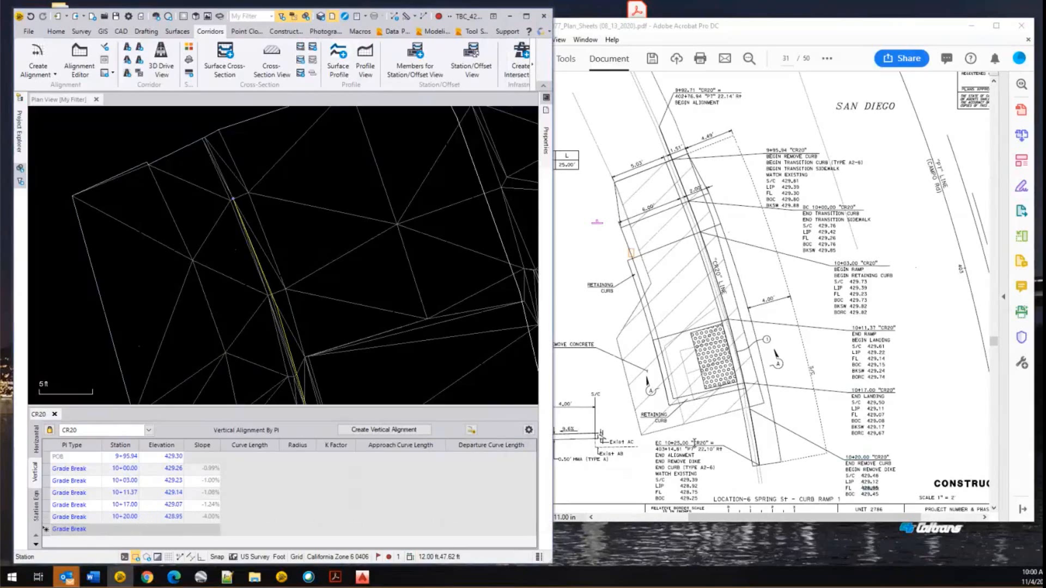
- Add the last grade break at station 10+25.00 with elevation 428.75, taken from the end alignment callout's flow line
click(690, 444)
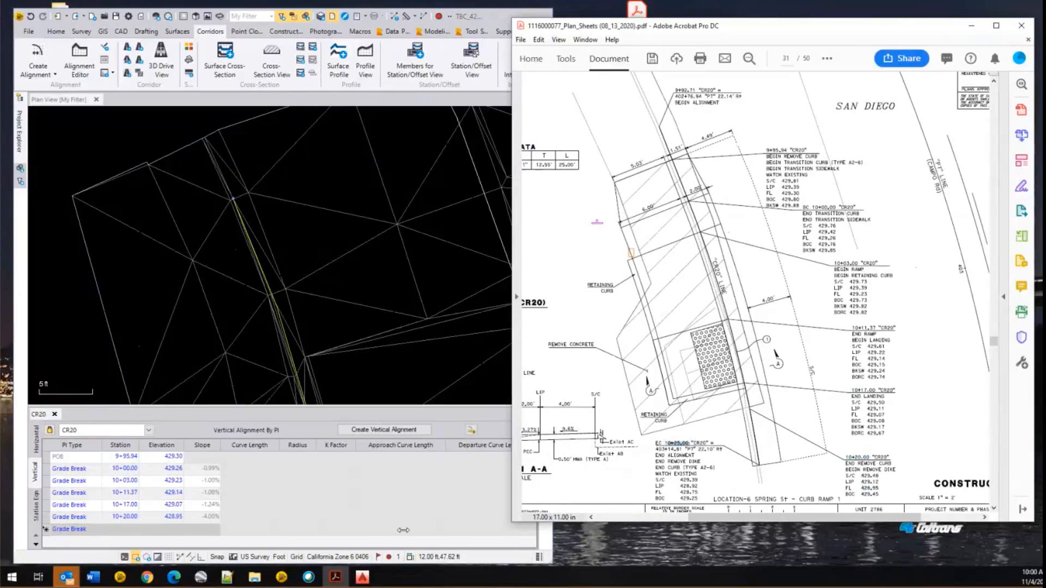
click(125, 530)
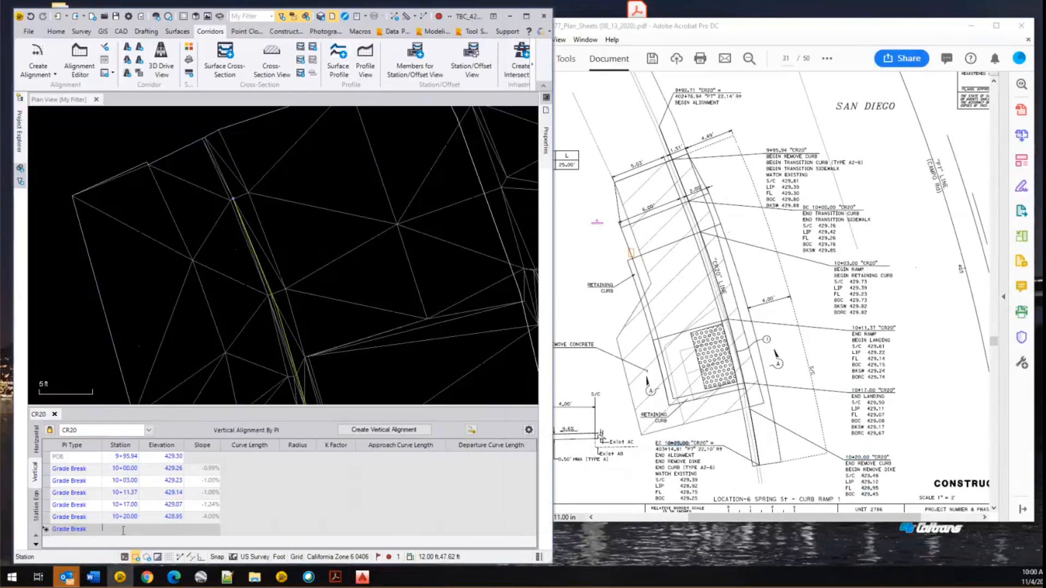
text(0+25.00)
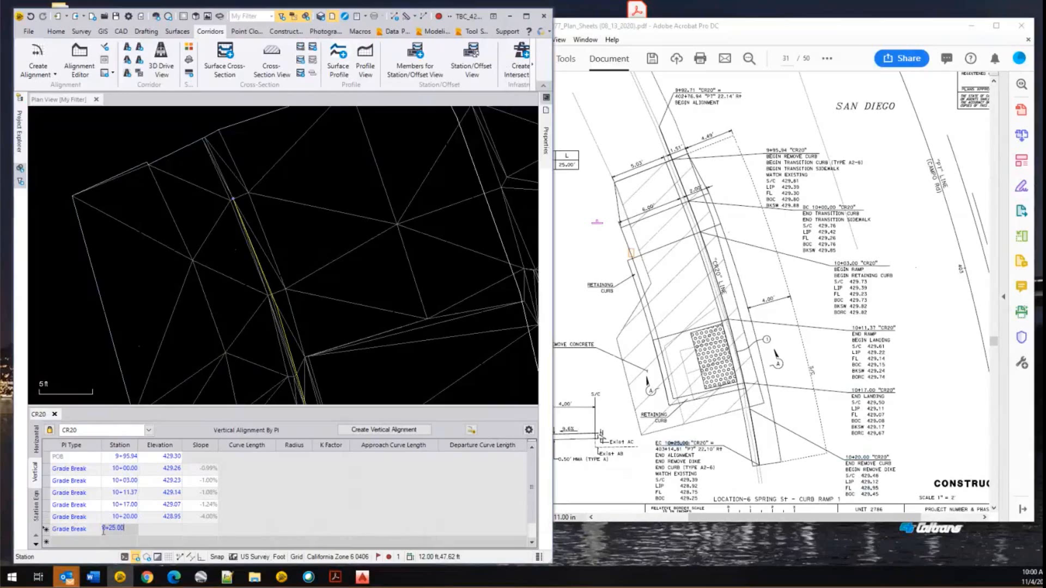
key(Home)
text(1)
key(Tab)
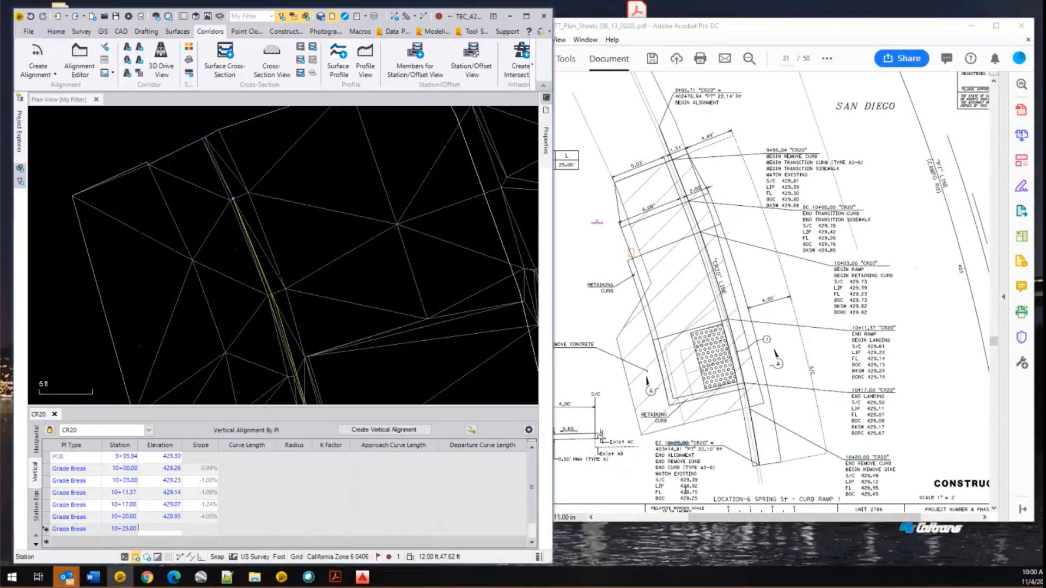
drag(698, 490, 680, 492)
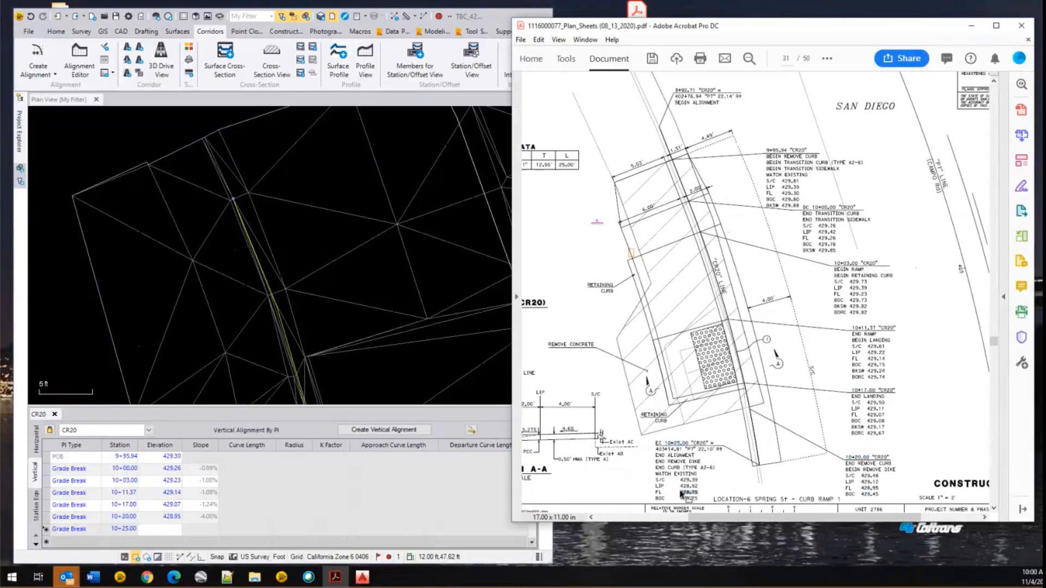
click(161, 531)
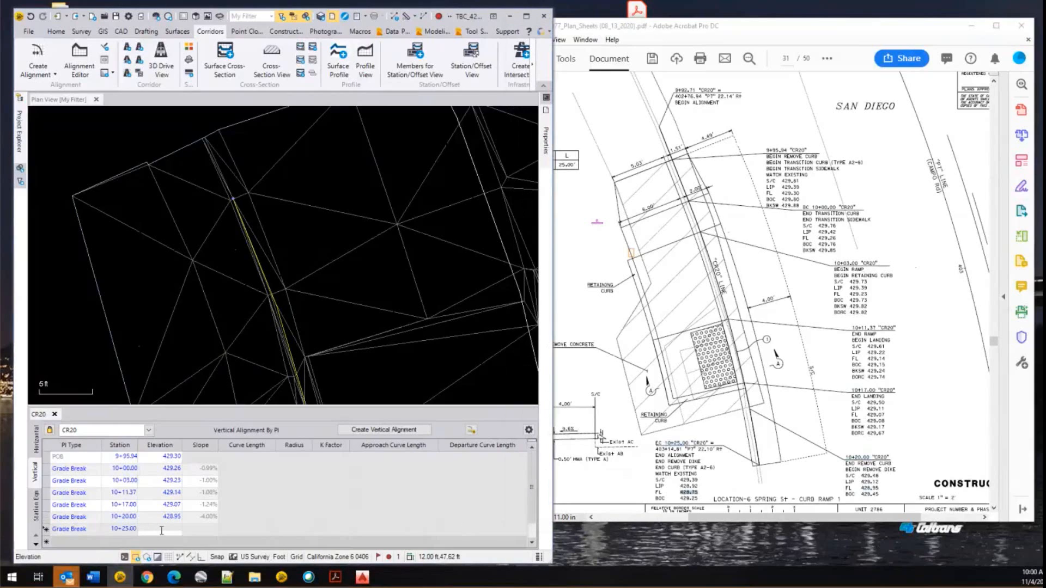
key(ctrl+v)
key(Return)
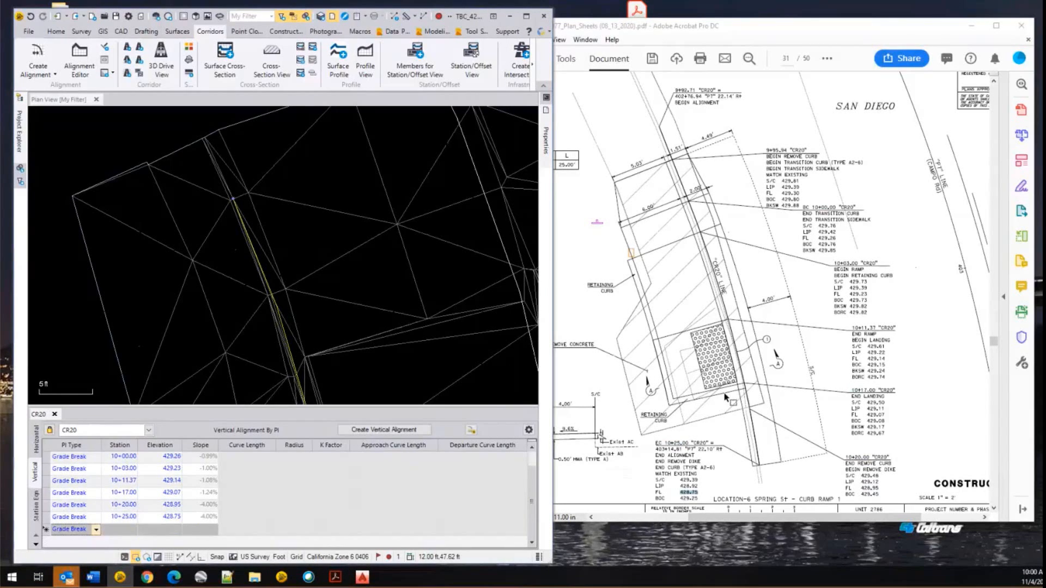
- Review the CR20 horizontal alignment segments and examine the alignment against the existing ground surface in plan
ctrl+scroll(809, 378, down, 6)
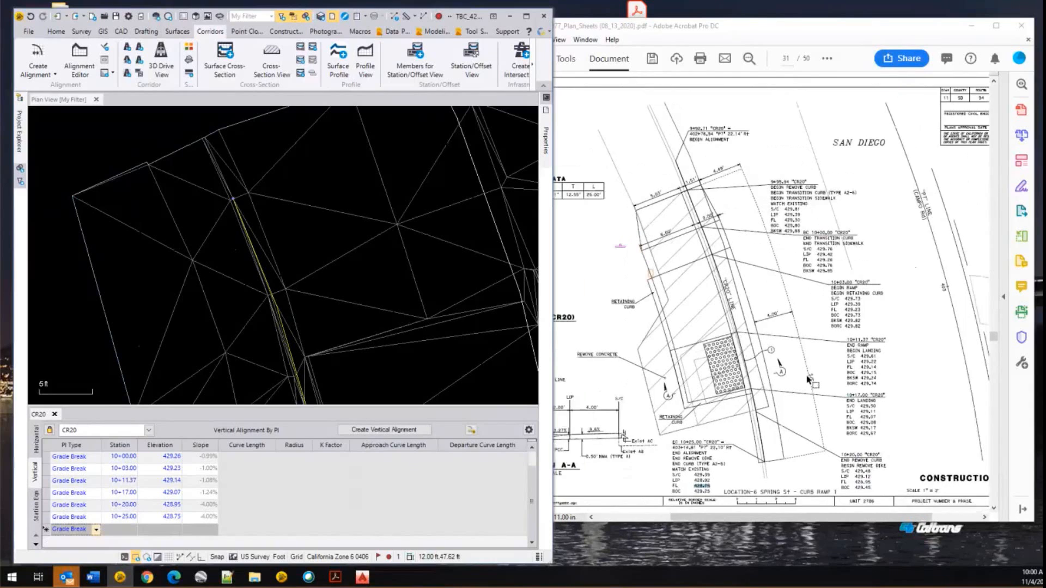
ctrl+scroll(807, 380, up, 5)
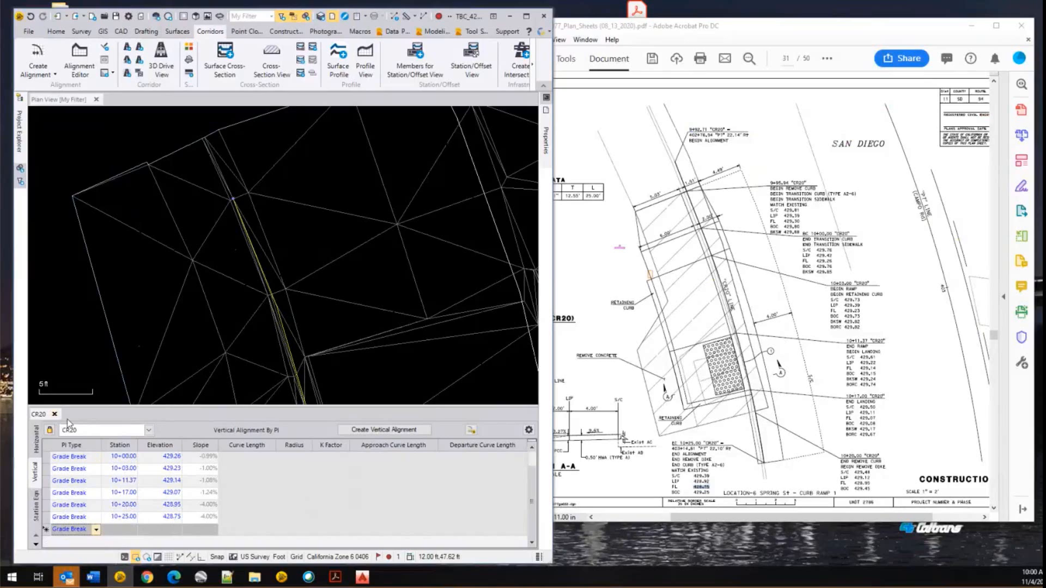
click(35, 443)
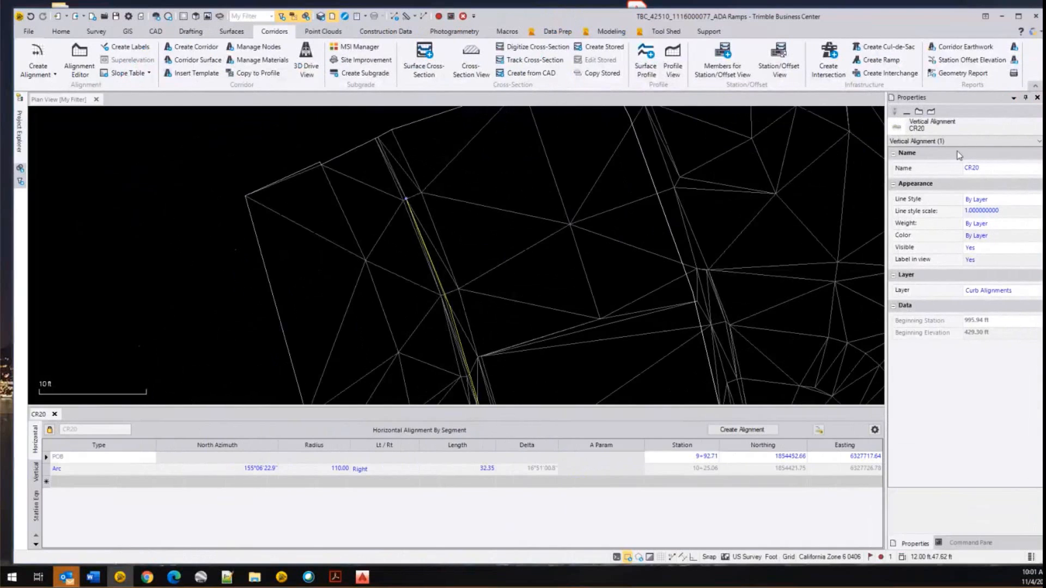
scroll(505, 299, down, 3)
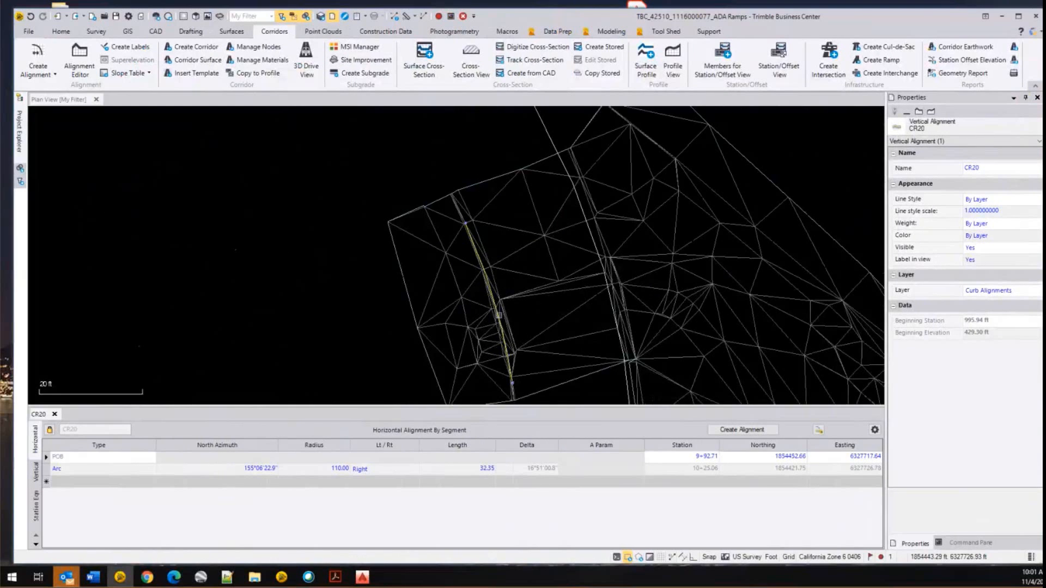
middle_drag(498, 315, 497, 283)
scroll(496, 283, up, 2)
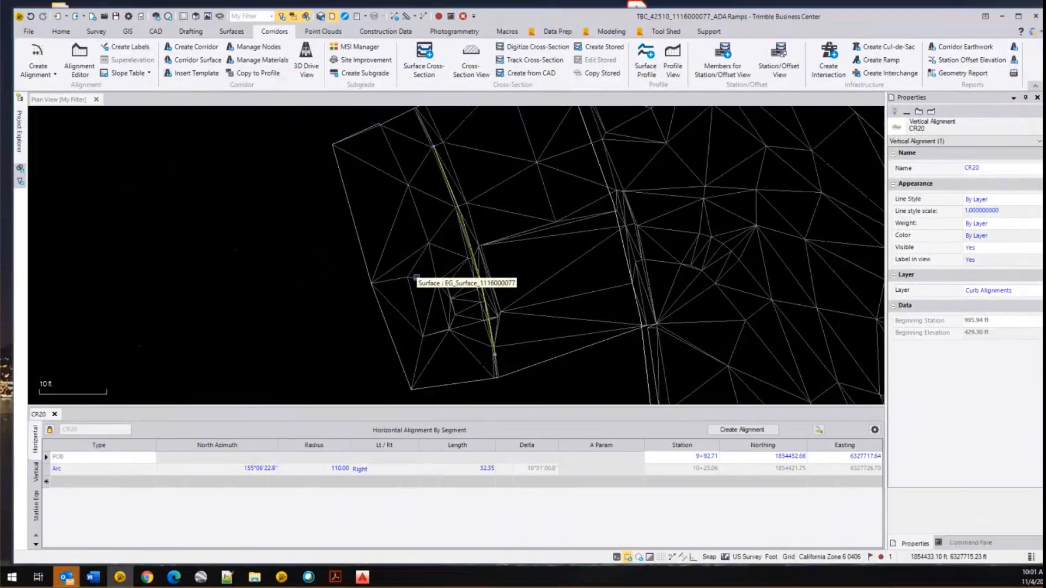
- Keep the Project Explorer docked open and examine the templates under the existing CR1 corridor
mouse_move(20, 140)
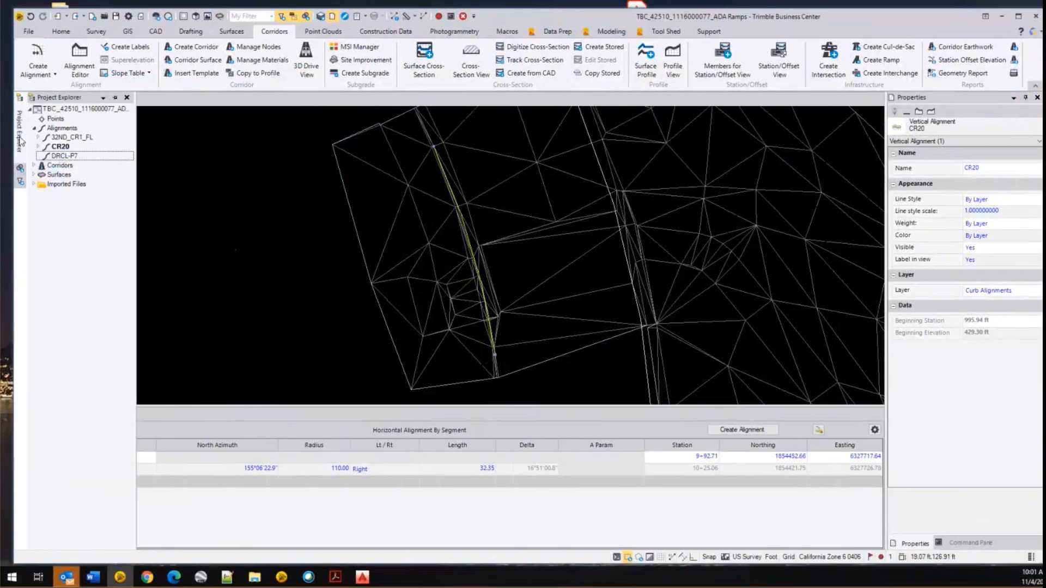
click(116, 98)
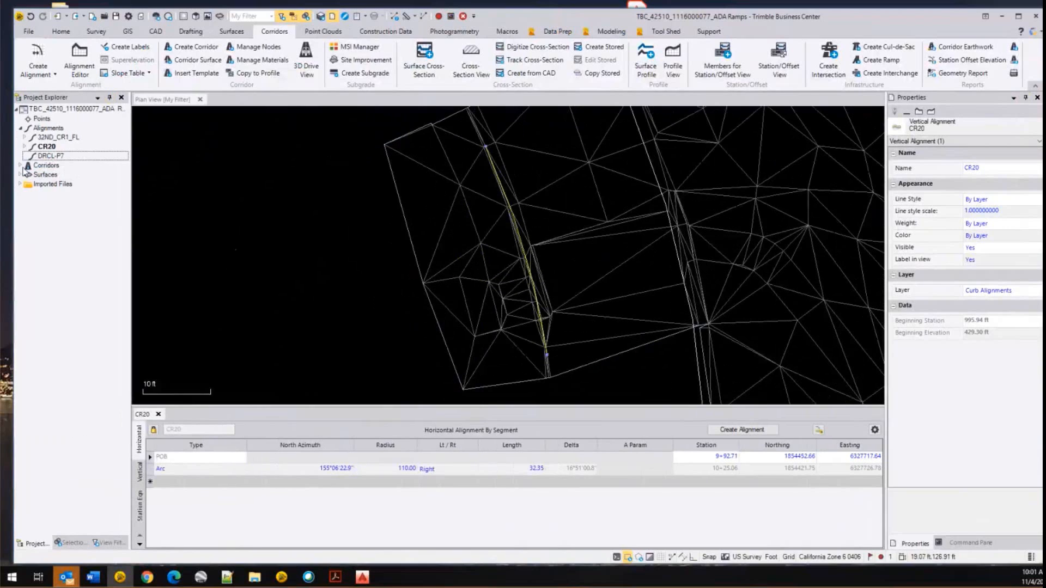
click(20, 165)
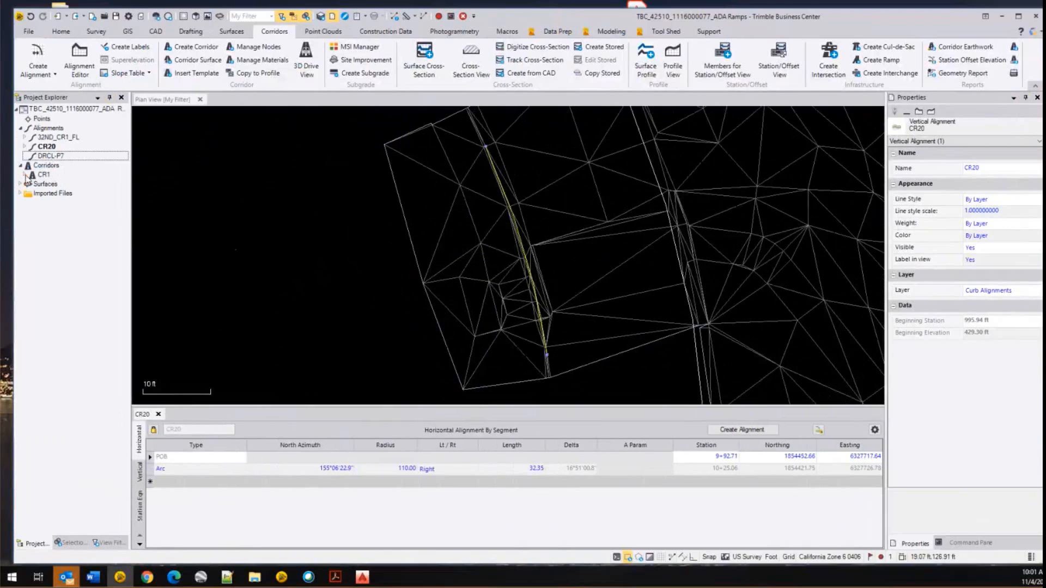
click(25, 175)
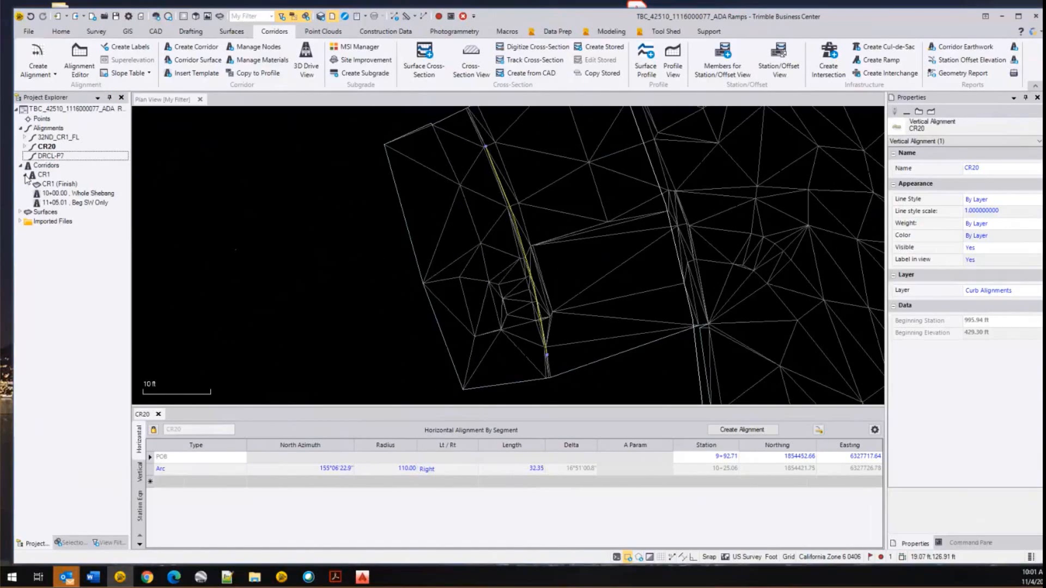
click(26, 176)
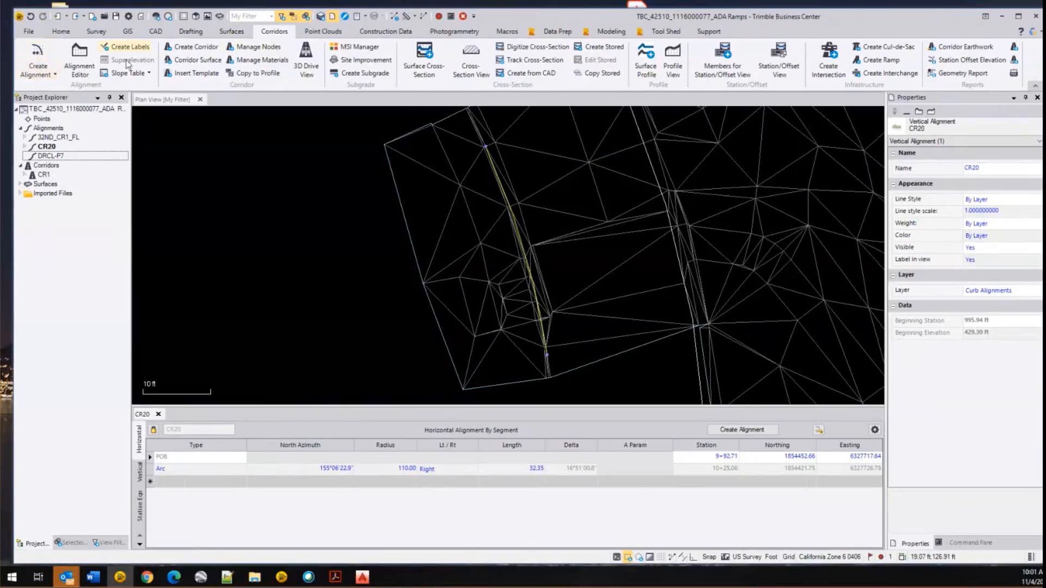
click(194, 49)
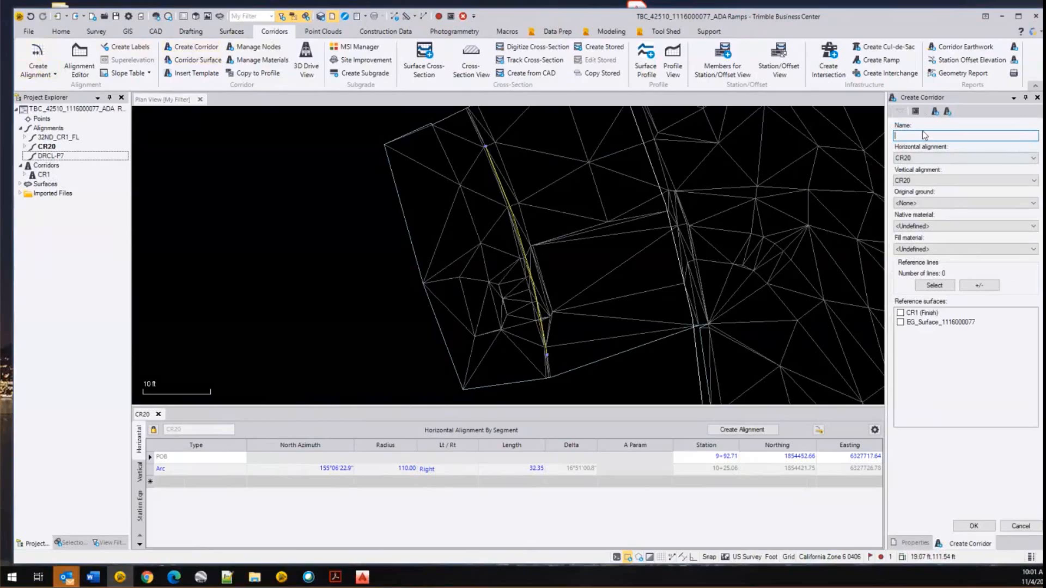
text(CR20)
key(Tab)
key(Tab)
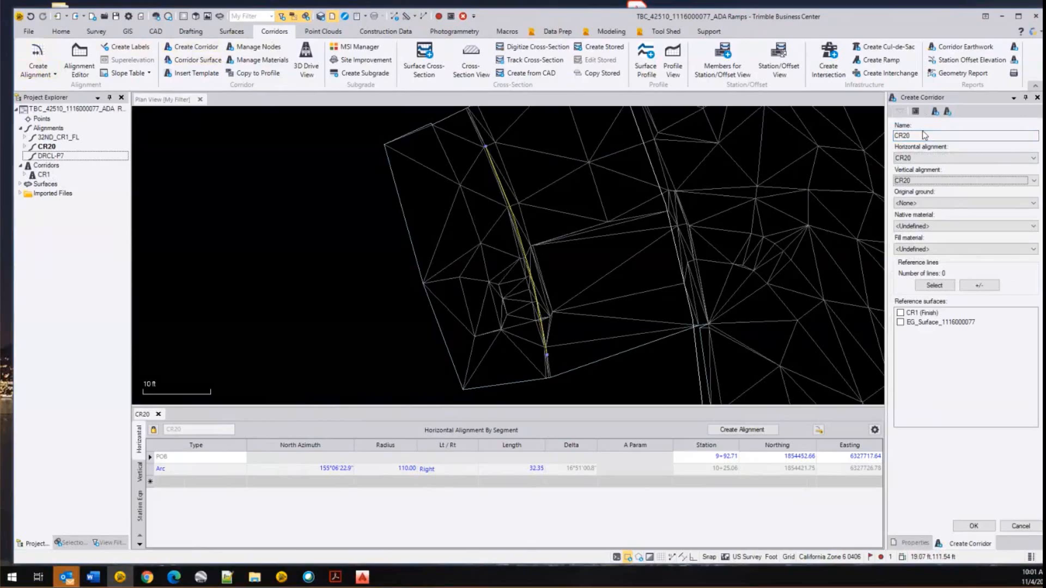
key(Tab)
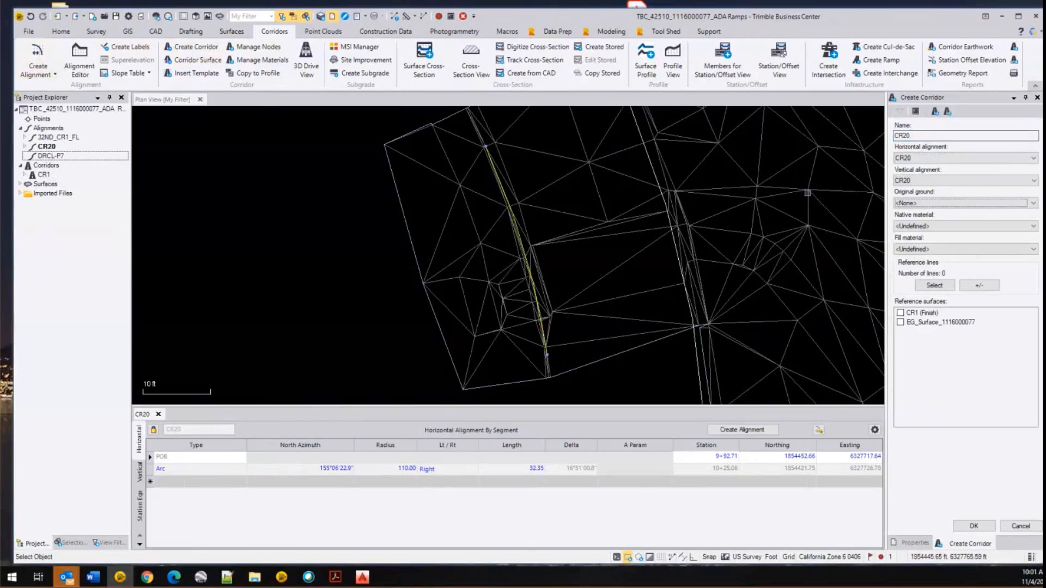
key(Down)
key(Tab)
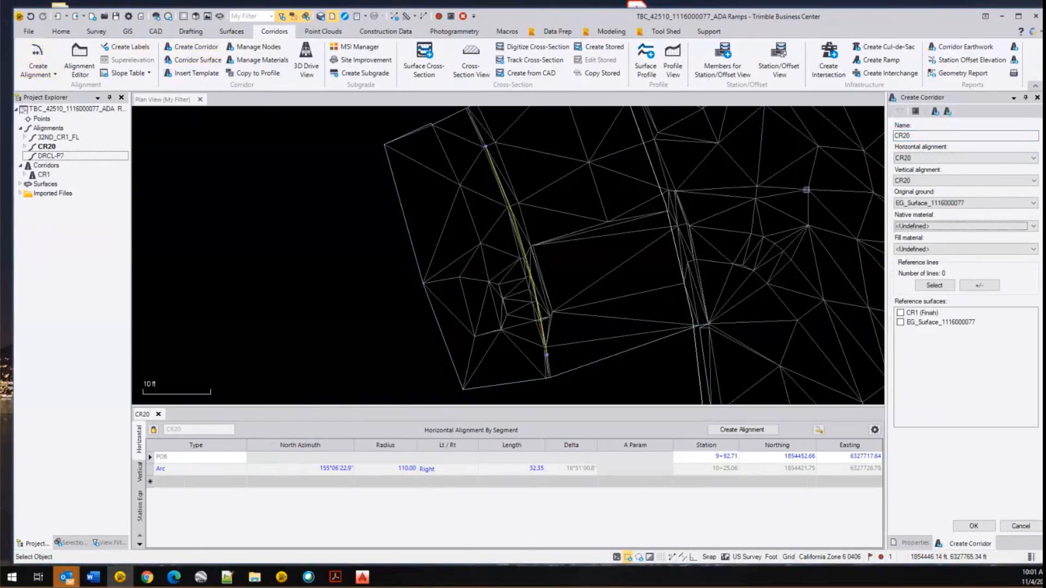
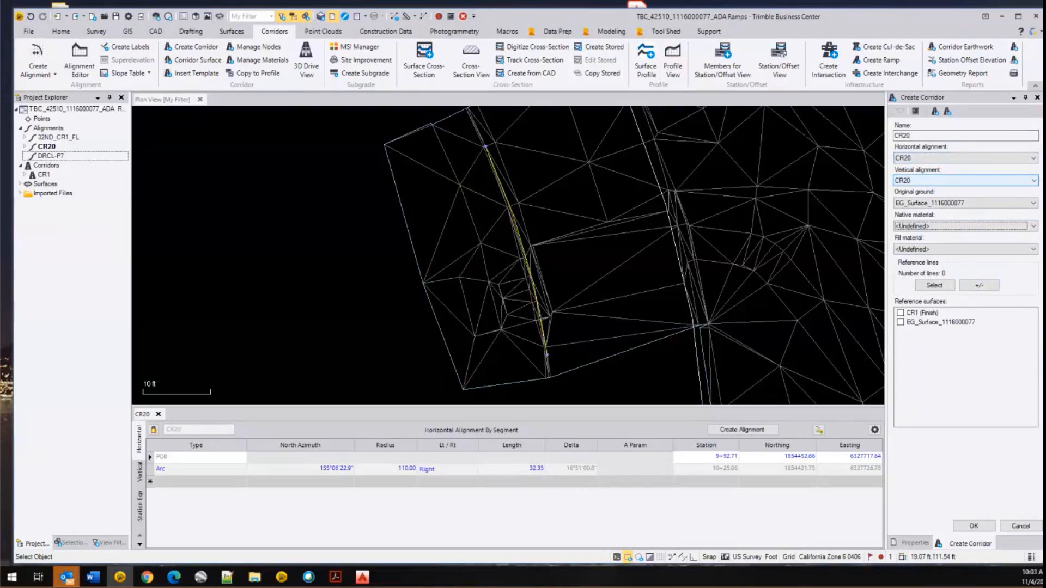
key(alt+Tab)
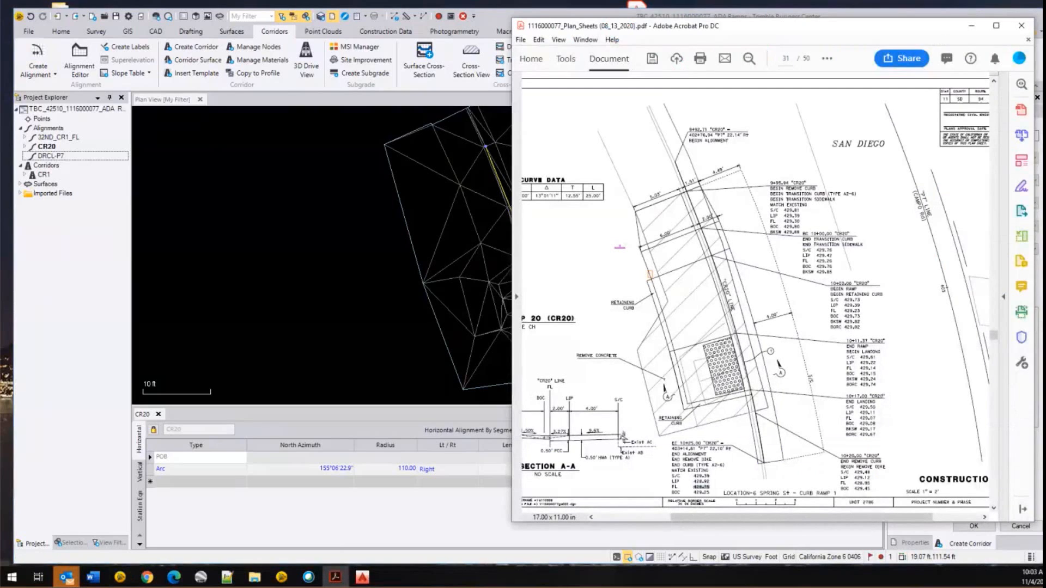
key(alt+Tab)
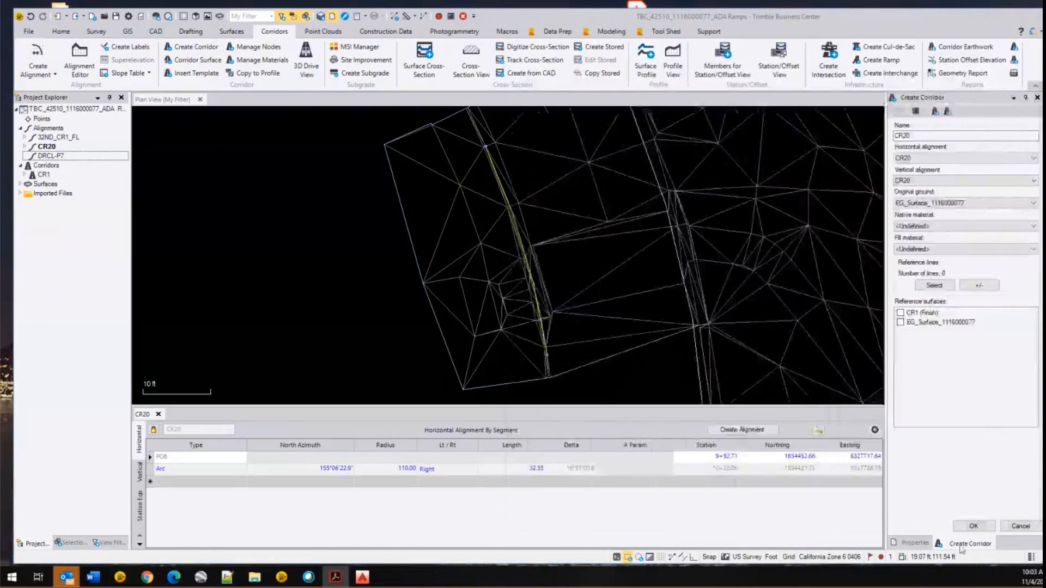
key(Return)
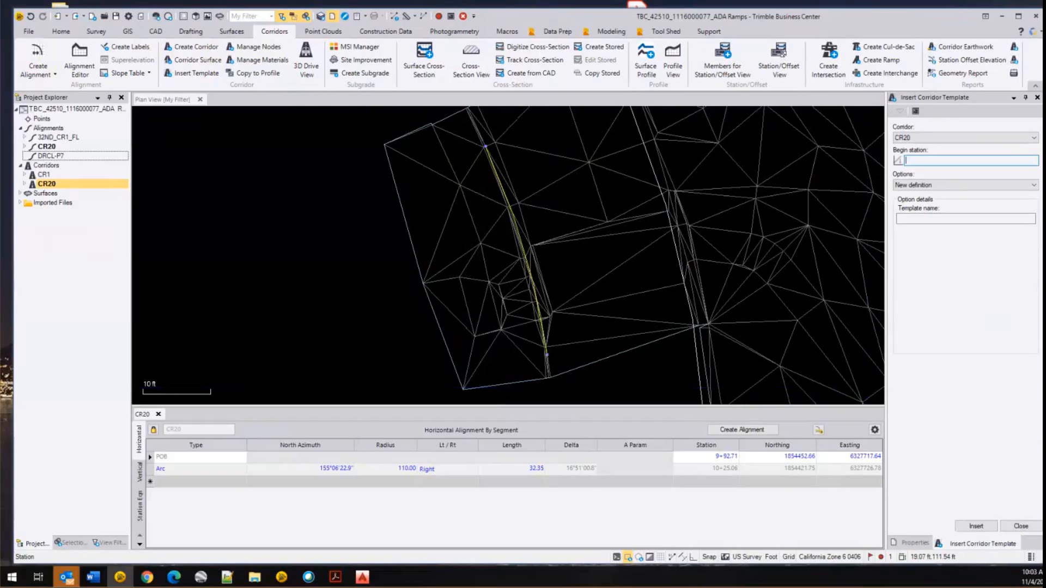
- Insert a new corridor template named Cut at station 10+25.01, just past the end of alignment called out on the plan sheet
key(alt+Tab)
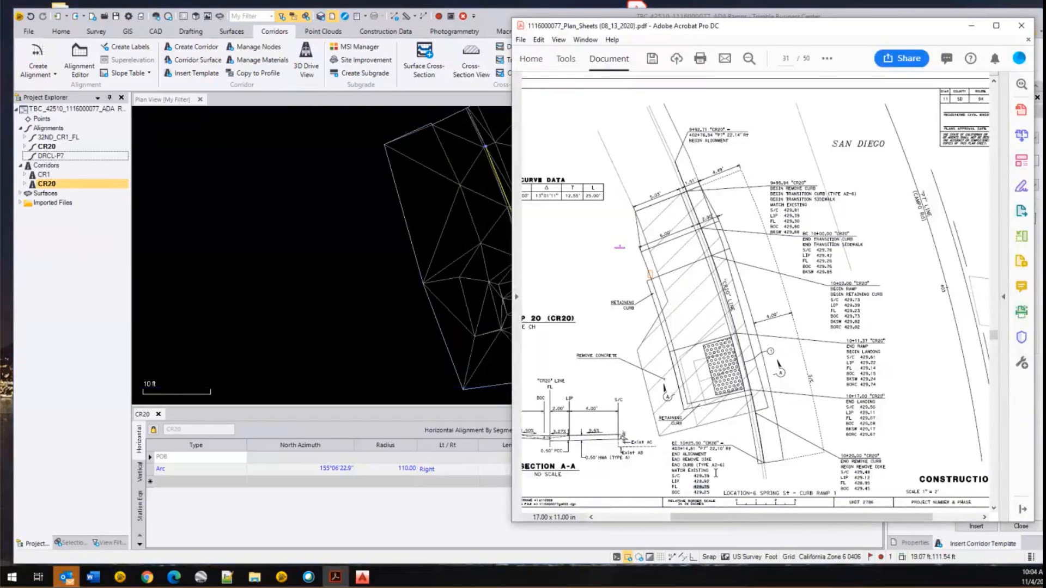
ctrl+scroll(717, 478, up, 3)
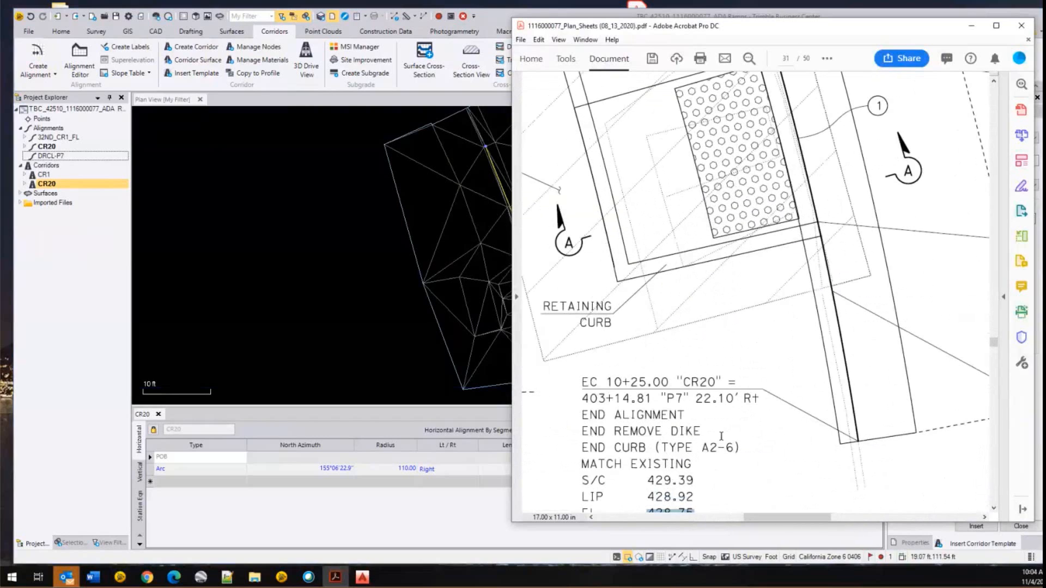
scroll(721, 436, down, 2)
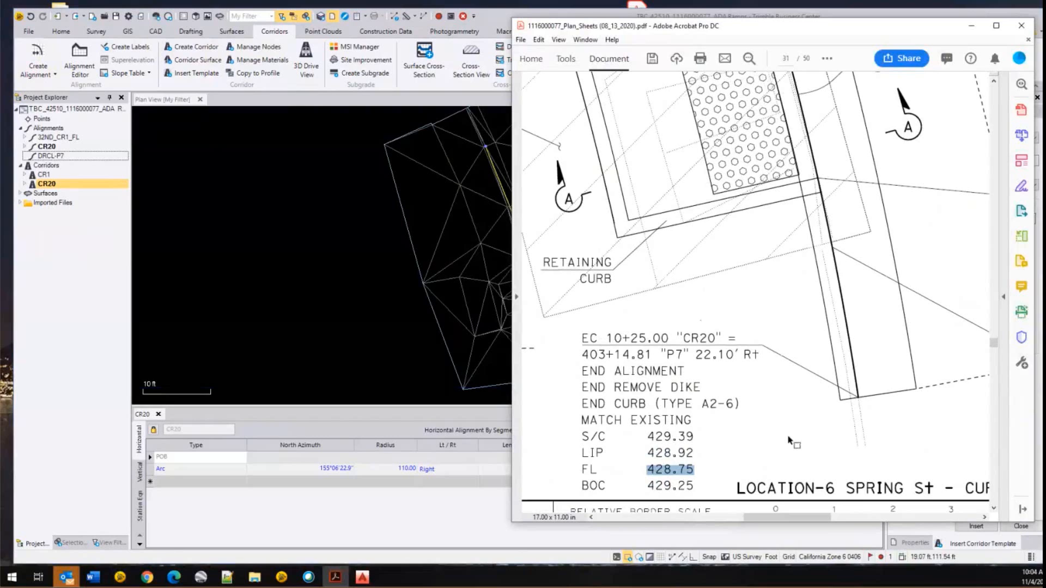
ctrl+scroll(791, 442, down, 2)
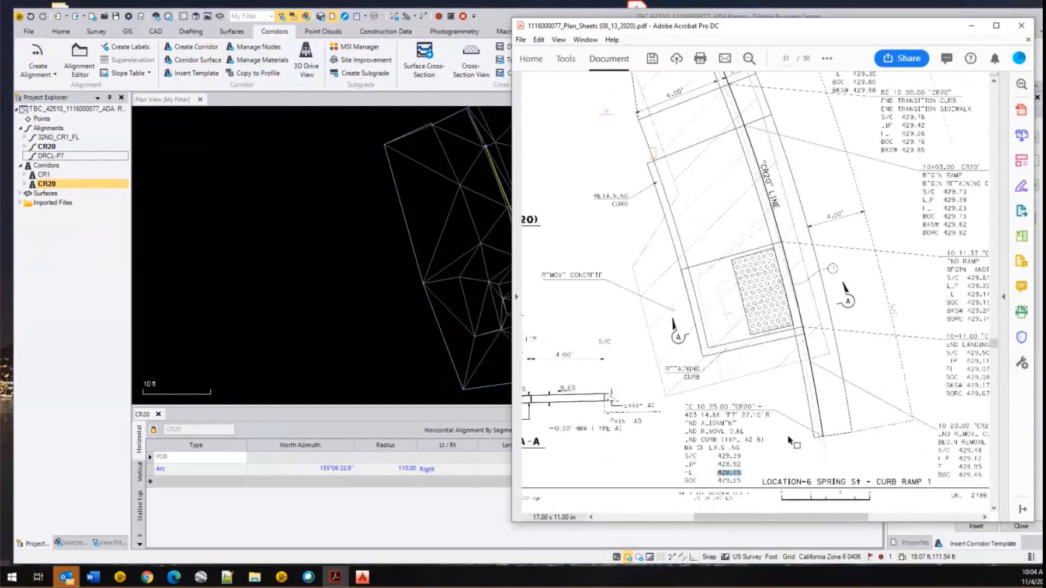
ctrl+scroll(790, 441, down, 2)
ctrl+scroll(790, 441, up, 1)
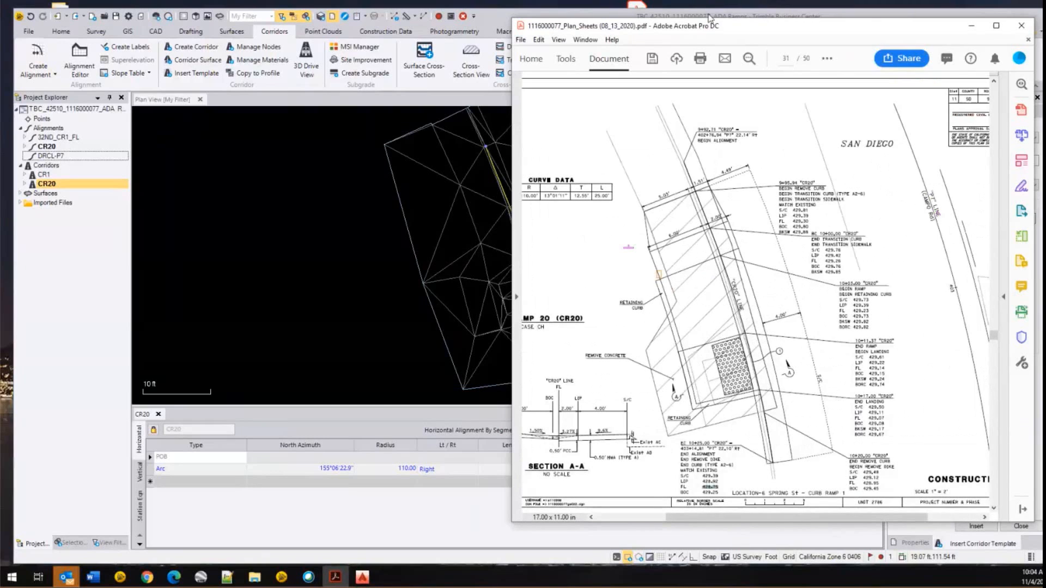
click(971, 26)
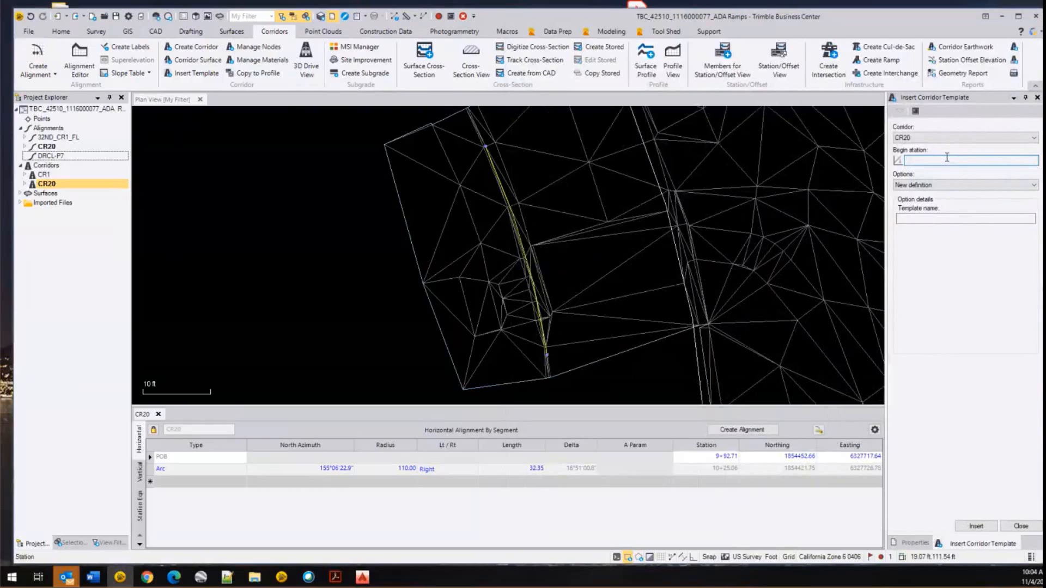
text(1025.01)
key(Tab)
click(958, 218)
text(Cut)
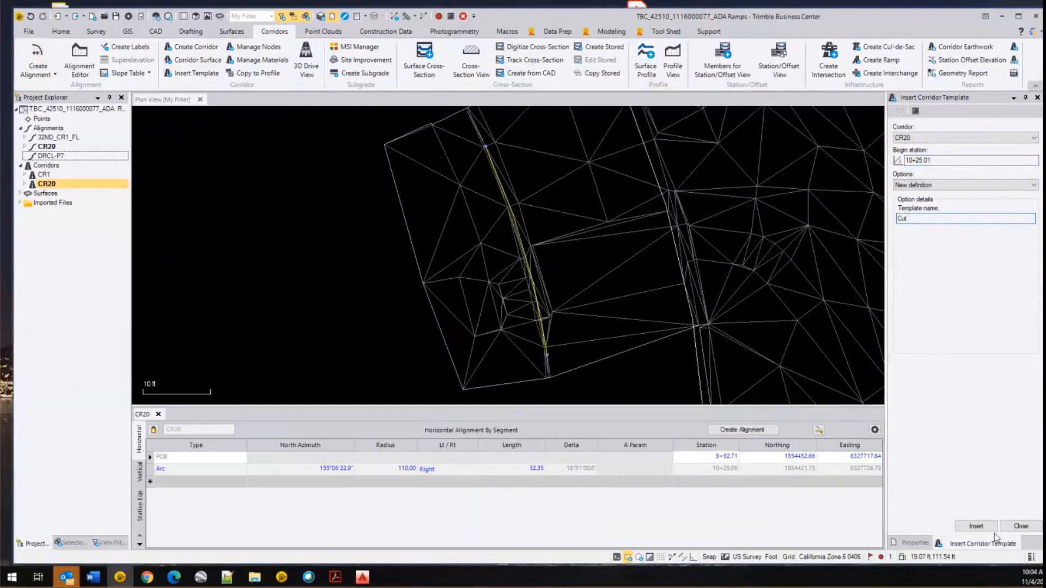
click(981, 528)
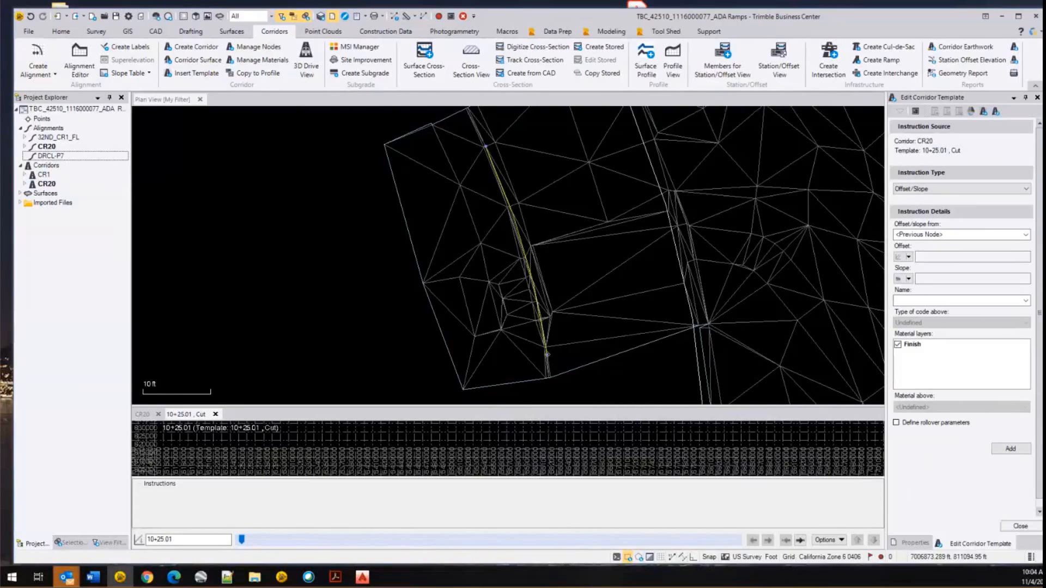
- Show the coordinates read-out and examine the station, offset and surface elevation at the end of the CR20 alignment
click(335, 577)
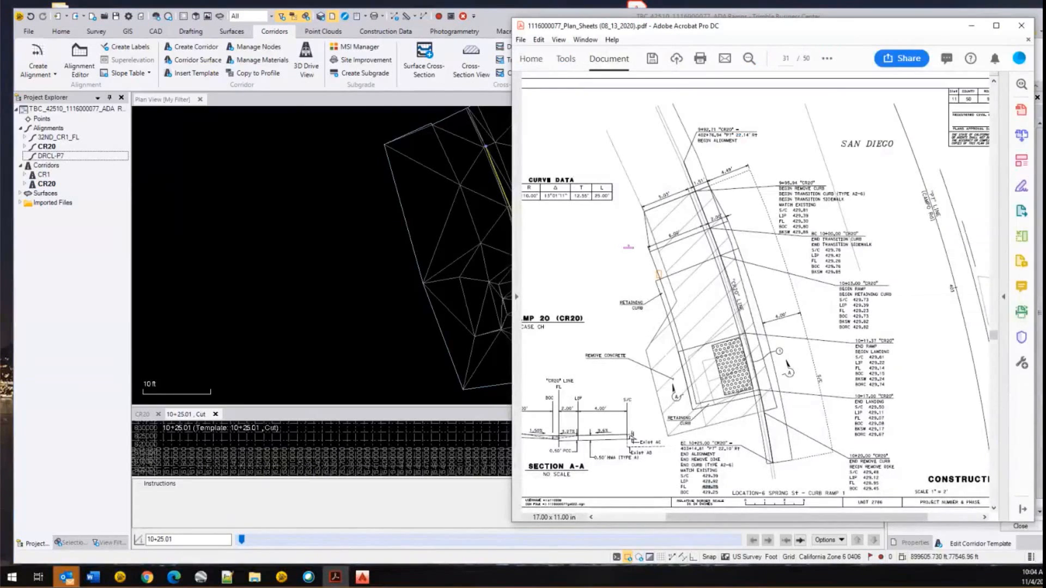
key(alt+Tab)
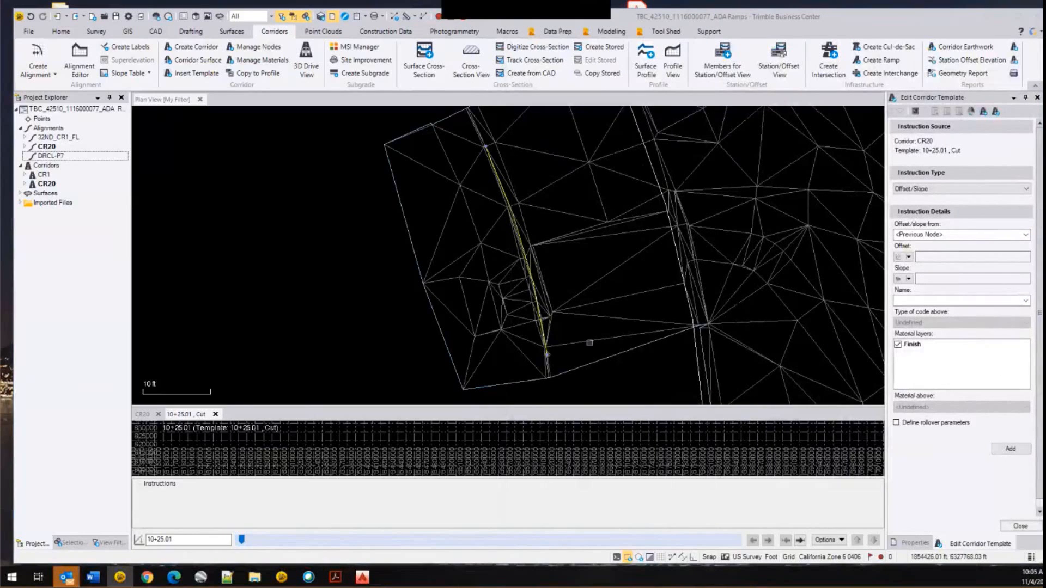
click(1028, 557)
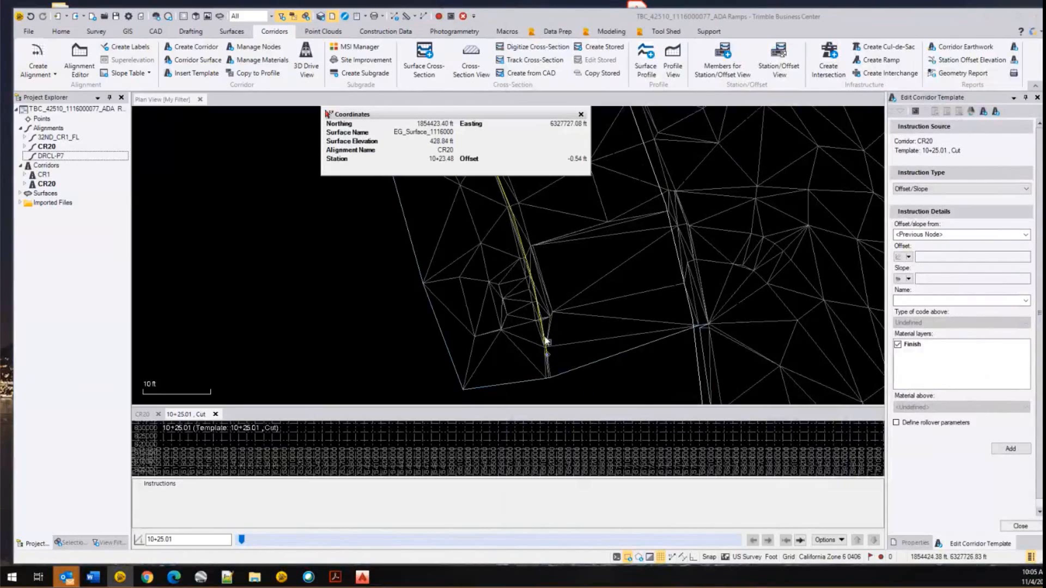
click(546, 338)
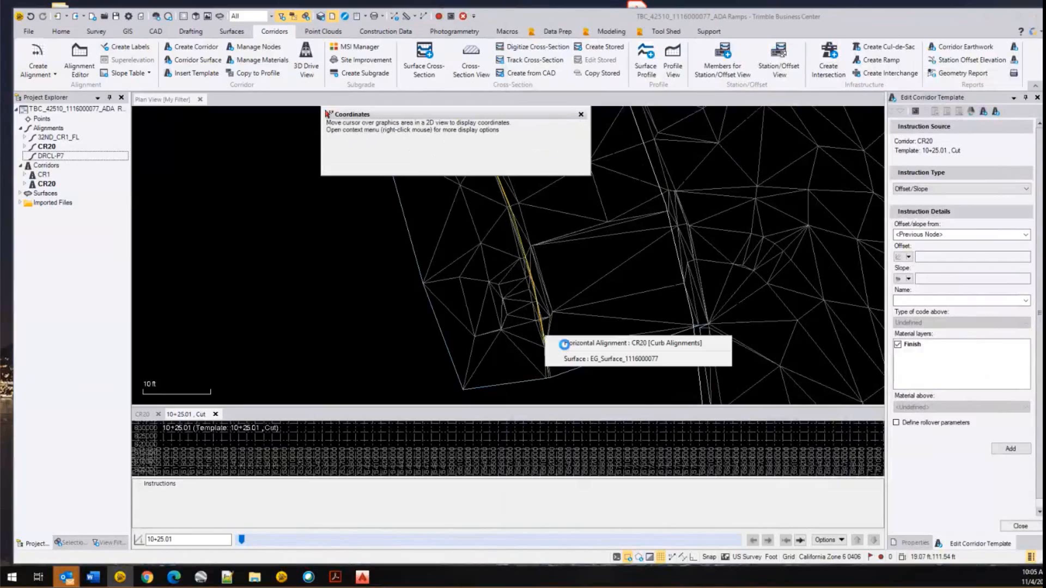
click(564, 344)
scroll(545, 353, up, 2)
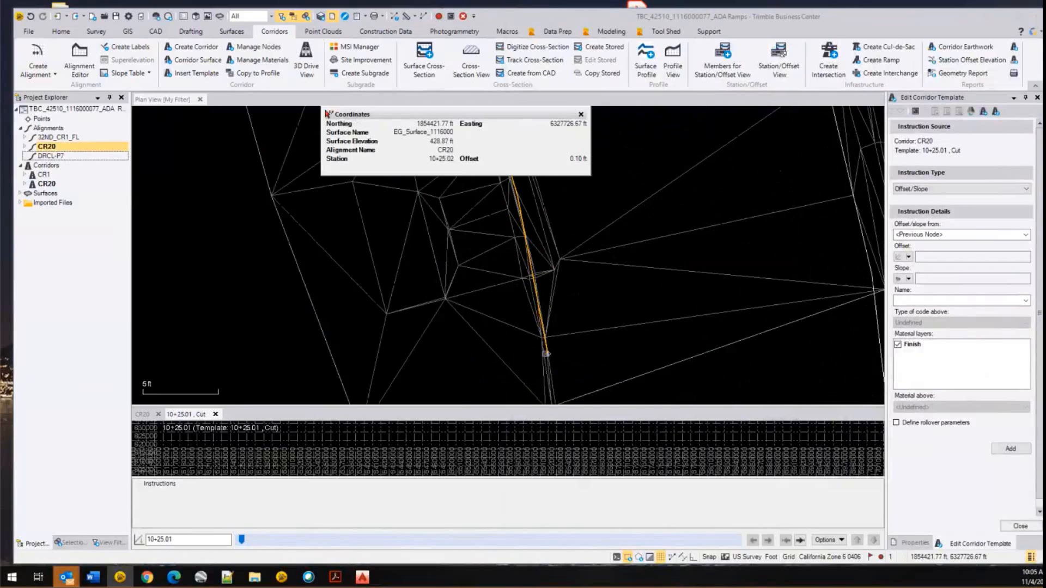
scroll(545, 353, up, 3)
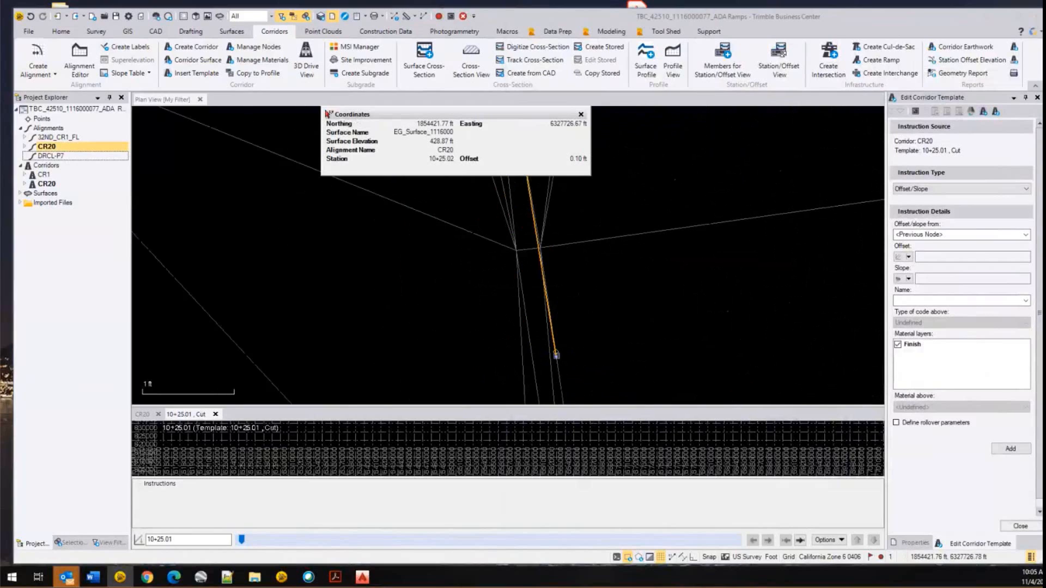
scroll(556, 355, down, 3)
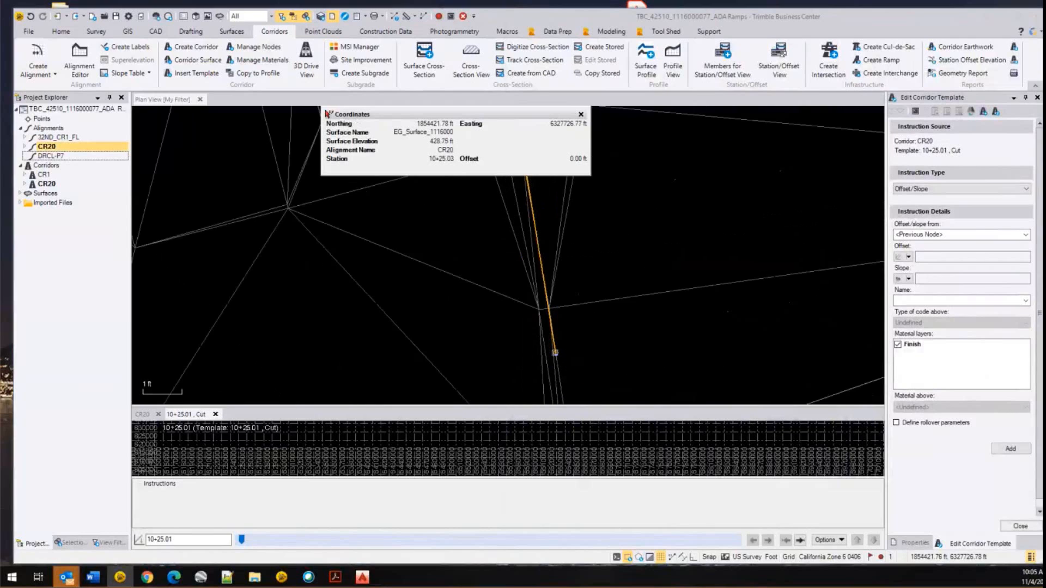
scroll(555, 353, down, 4)
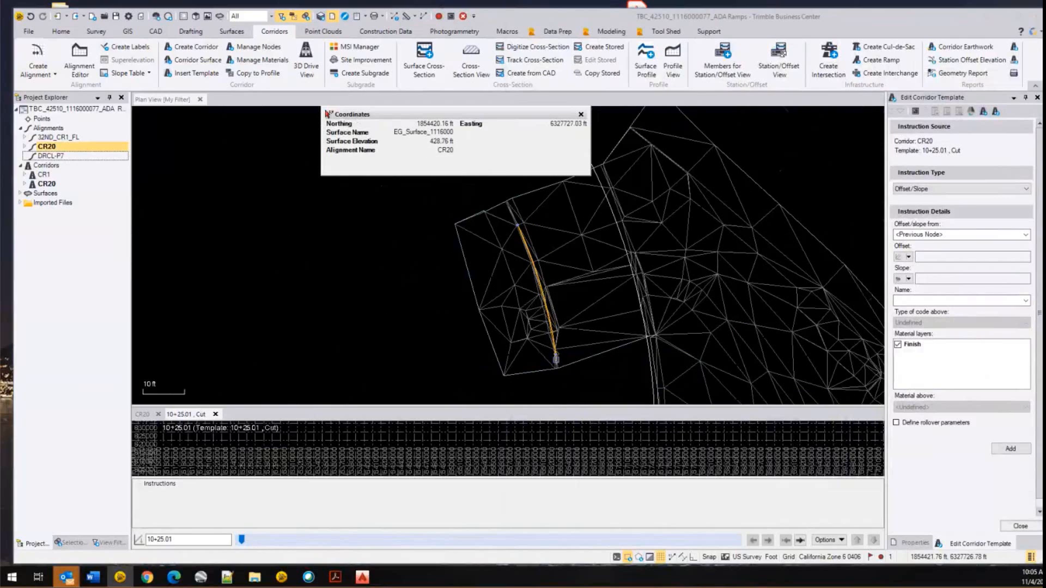
scroll(556, 357, up, 3)
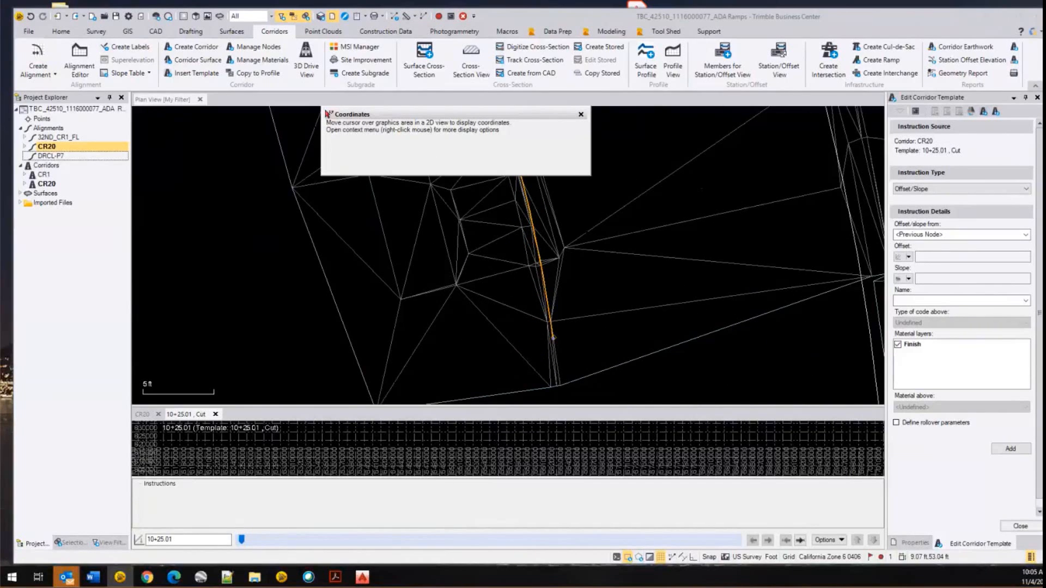
- Check the CR20 alignment's end station against the plan sheet and horizontal segments, and close the coordinates read-out
key(alt+Tab)
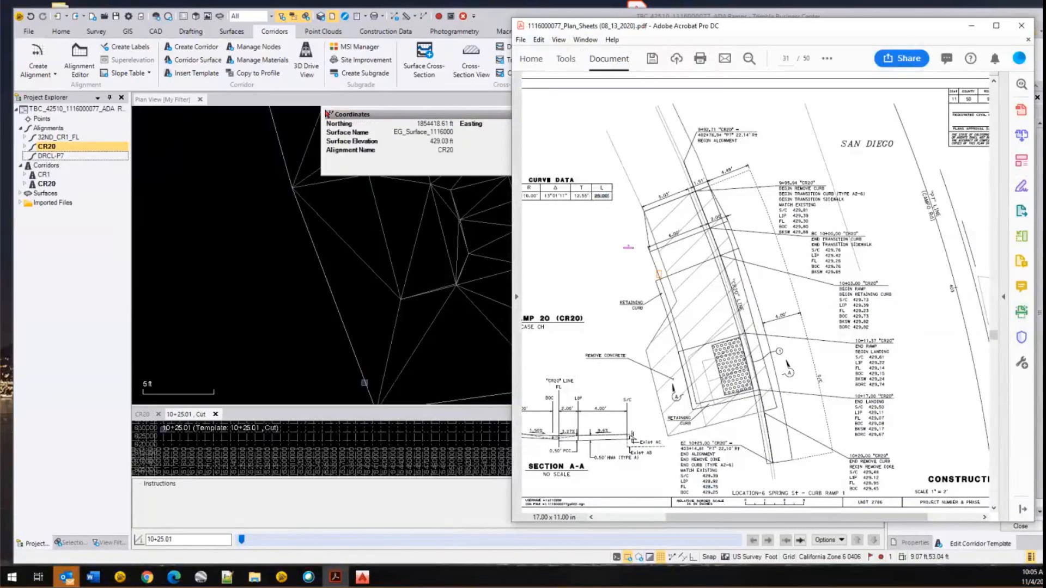
click(146, 415)
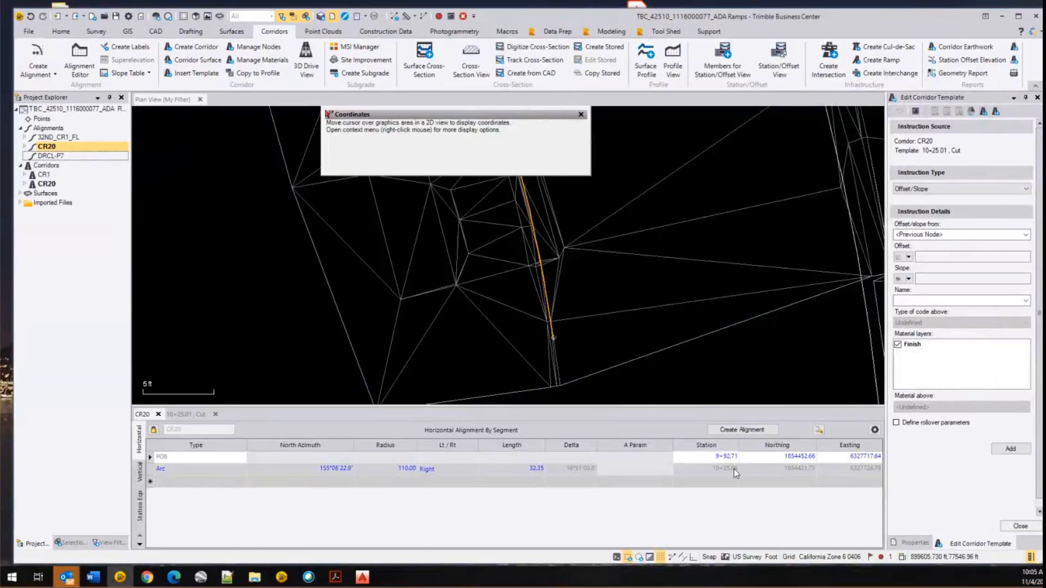
click(581, 115)
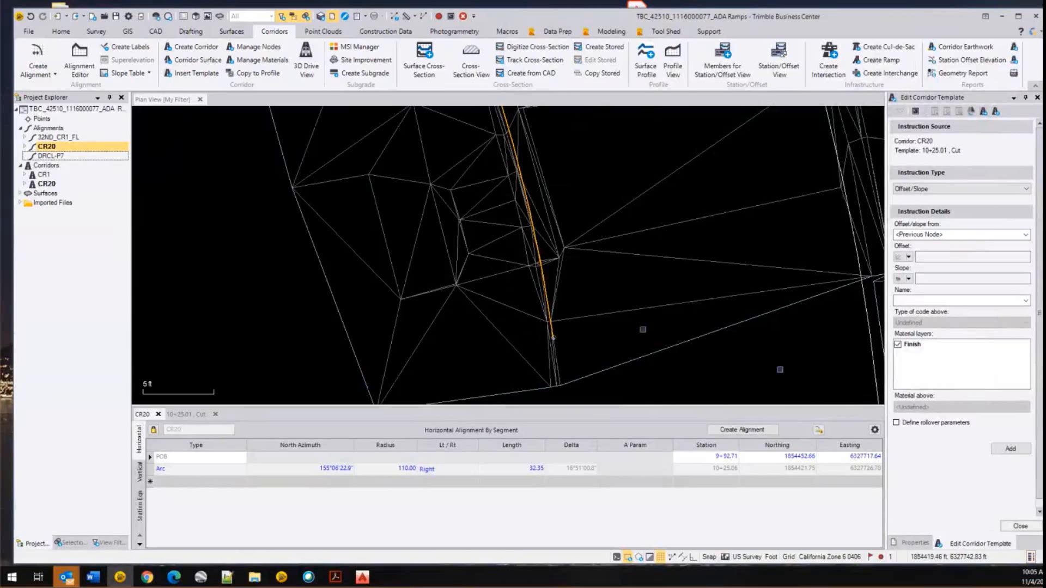
scroll(780, 373, down, 5)
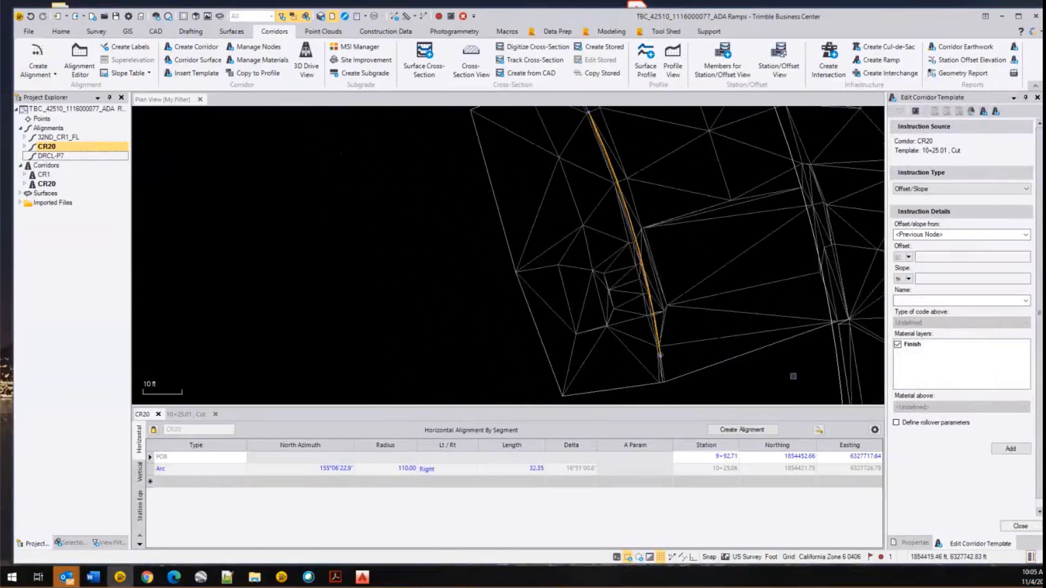
scroll(793, 376, up, 2)
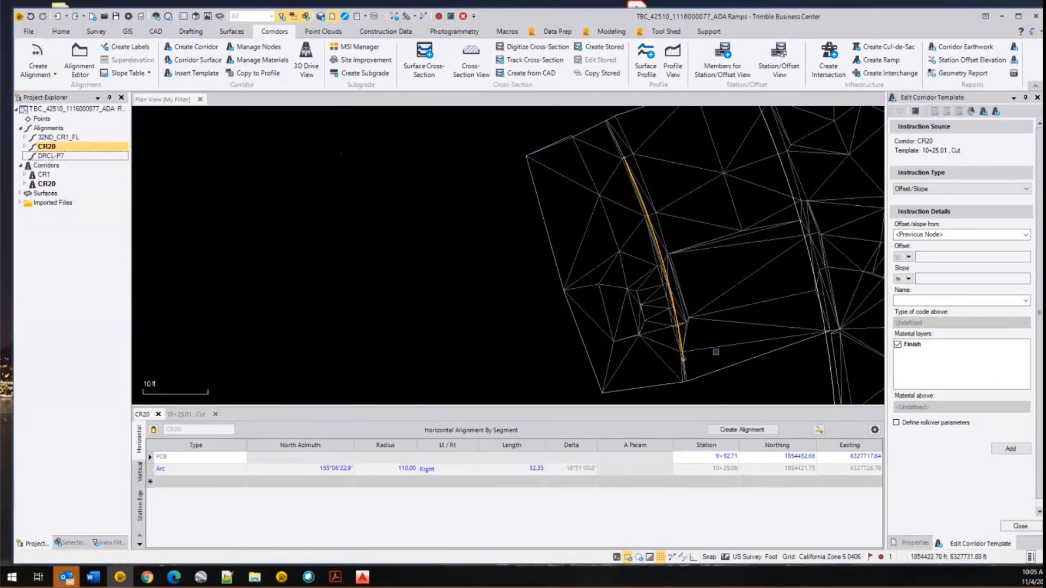
- Try to pick a new radius for the CR20 arc from the plan view, and return to the Cut template at 10+25.01
click(414, 473)
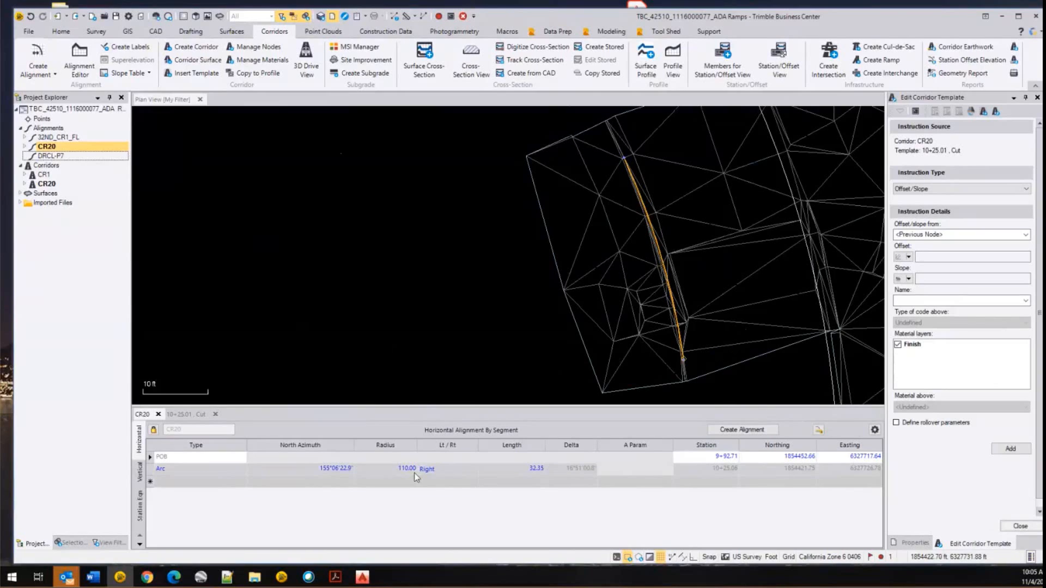
click(394, 470)
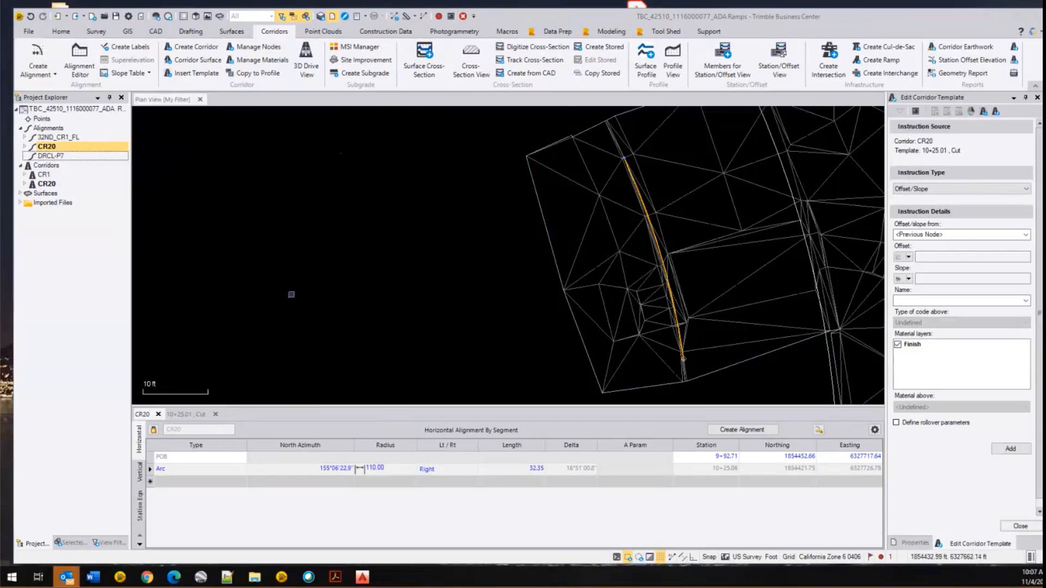
click(629, 230)
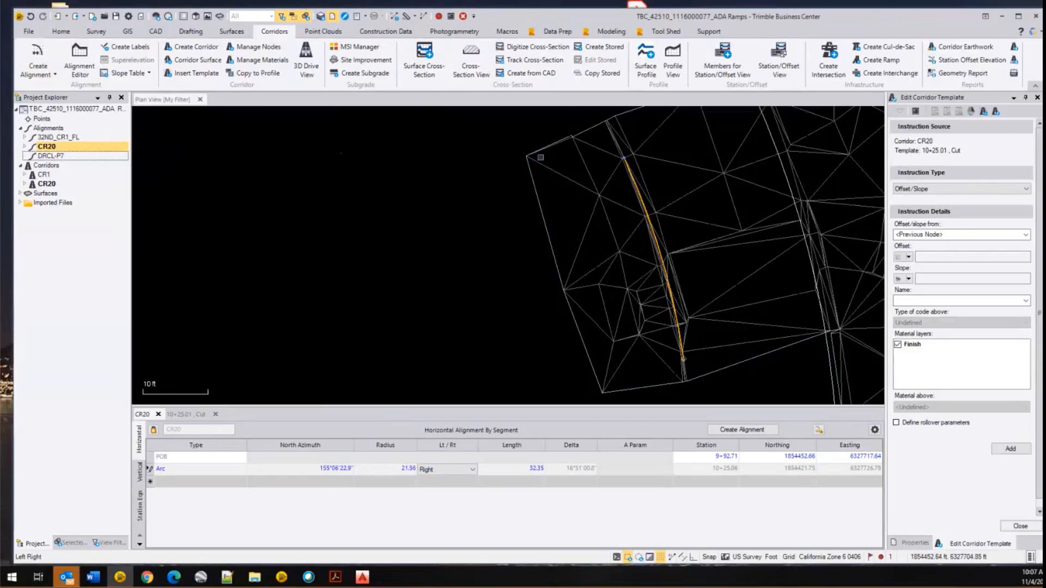
click(409, 462)
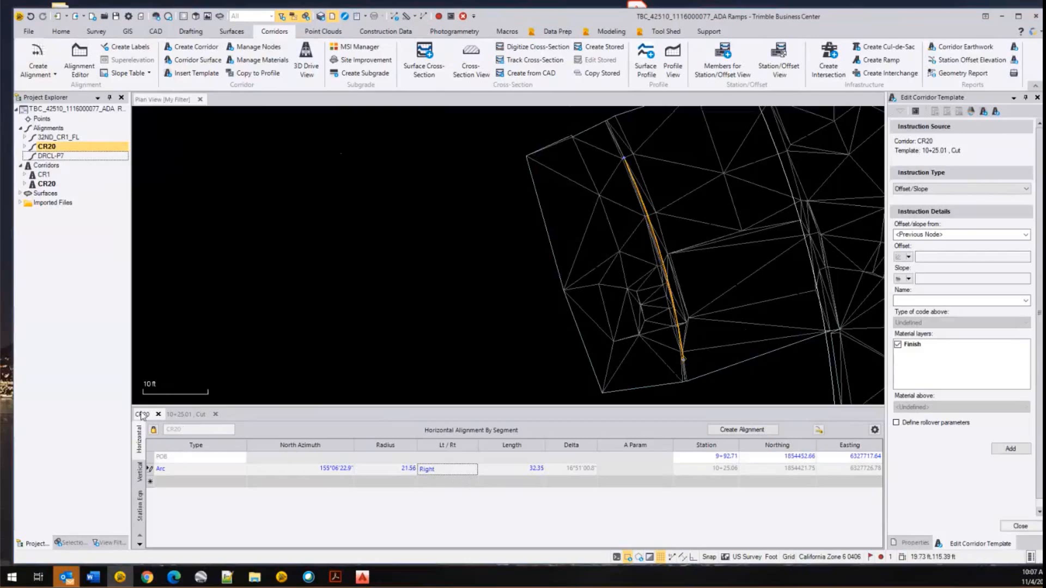
click(185, 414)
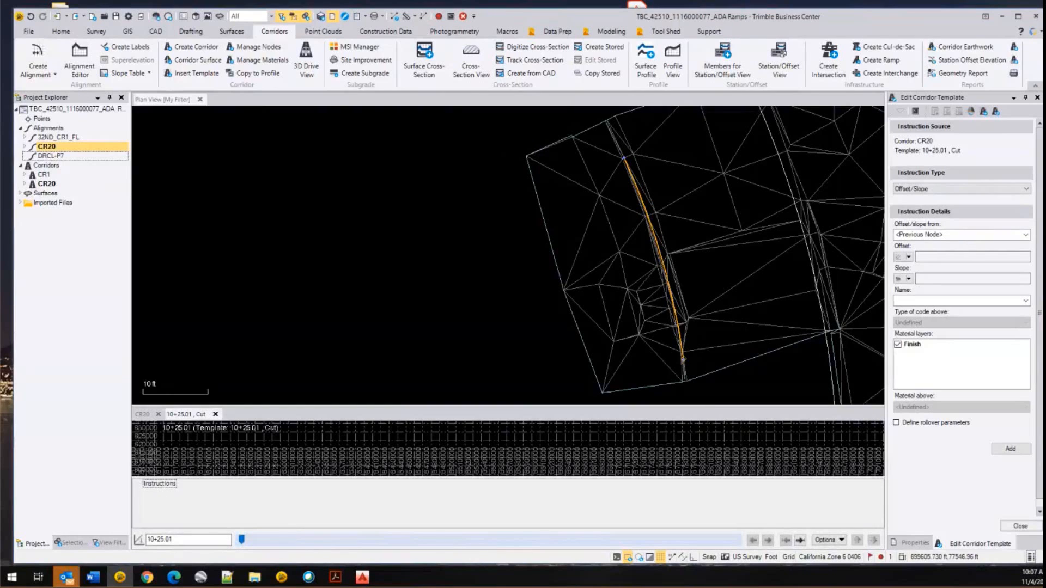
- Start a new corridor template in CR20 and set its begin station to 9+95.94, copied from the plan sheet's begin remove curb callout
click(24, 147)
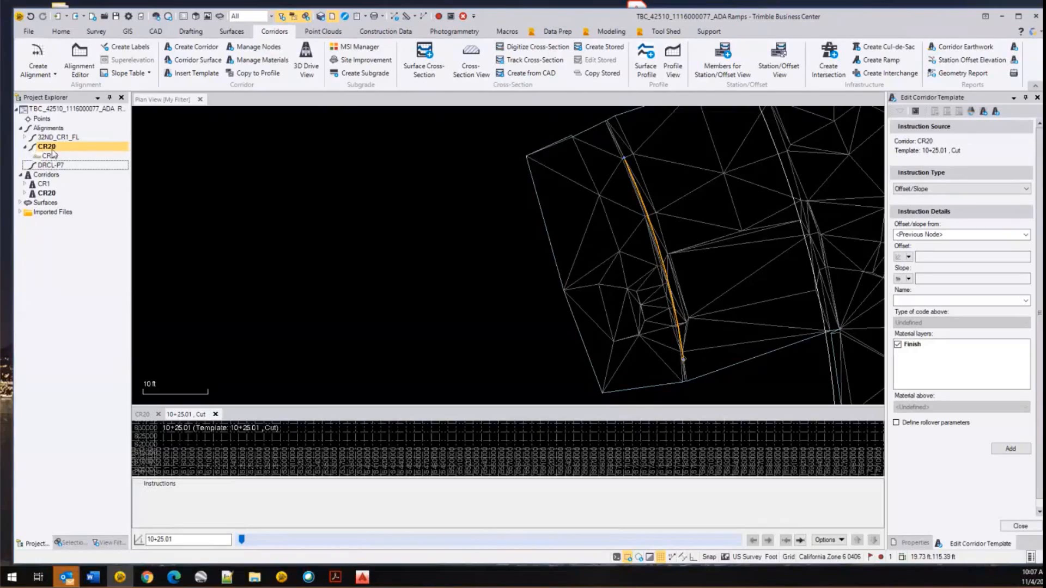
click(48, 147)
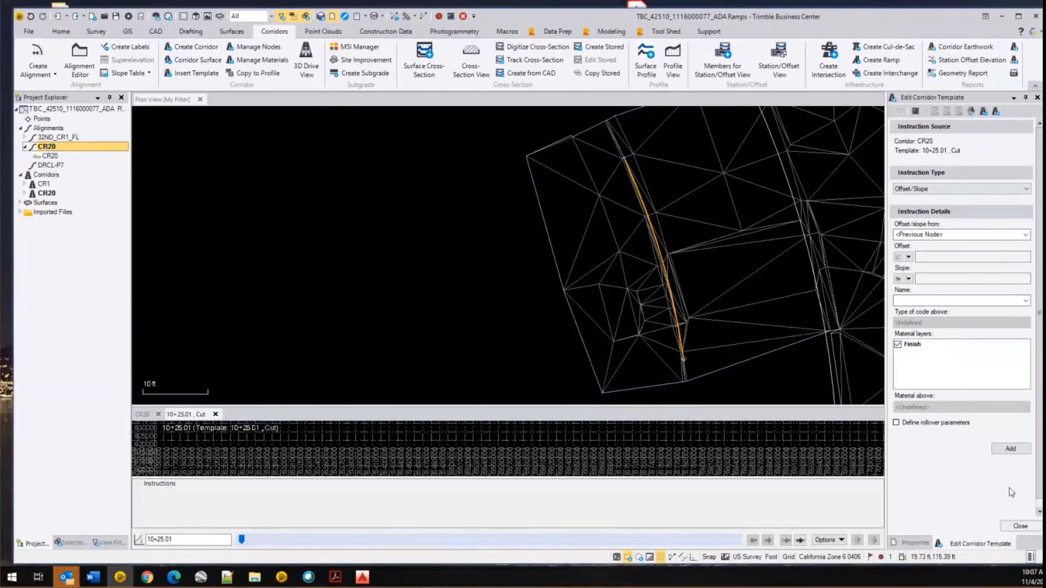
click(984, 113)
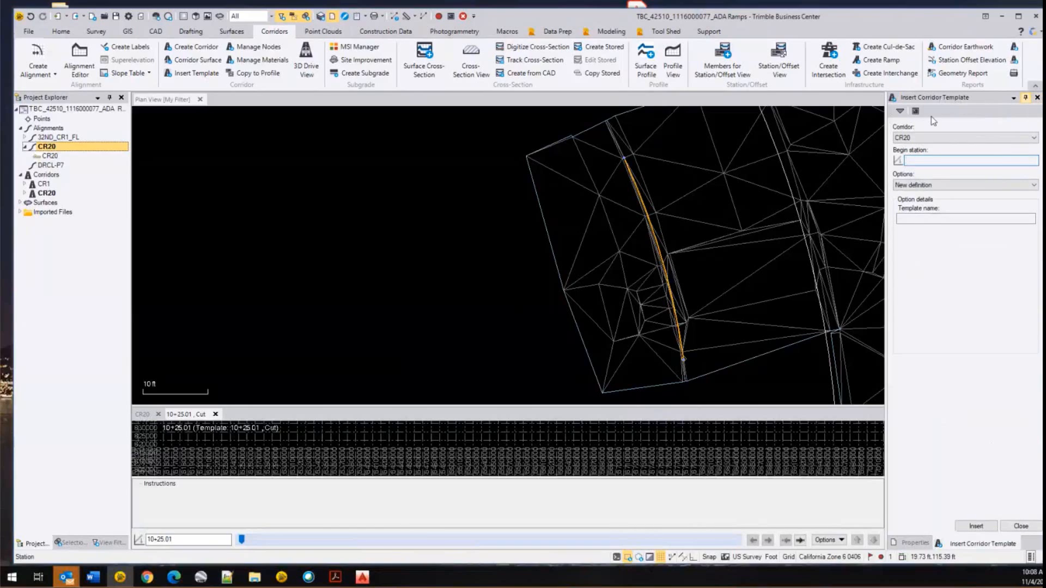
right_click(46, 152)
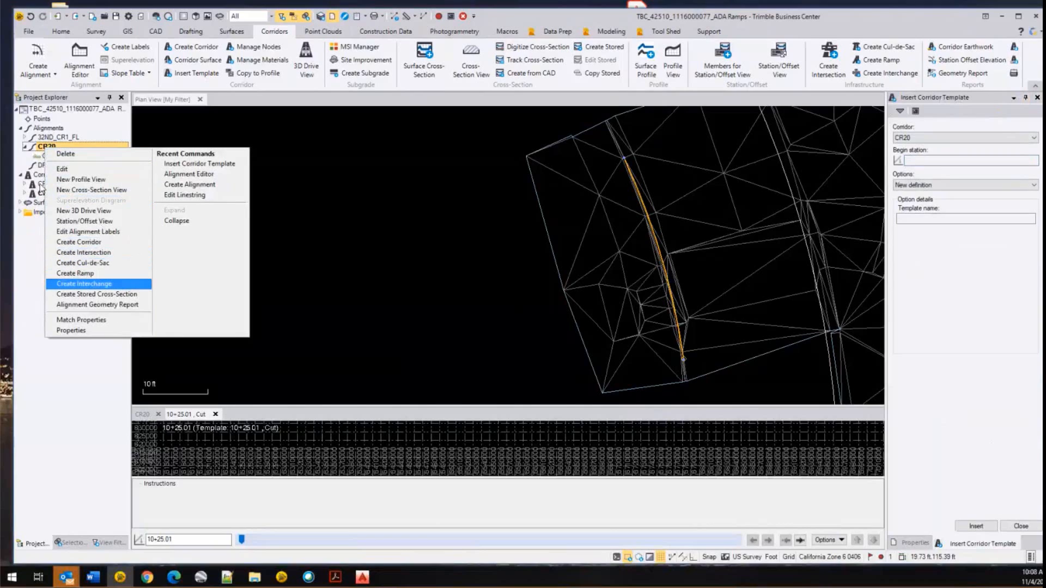
click(191, 166)
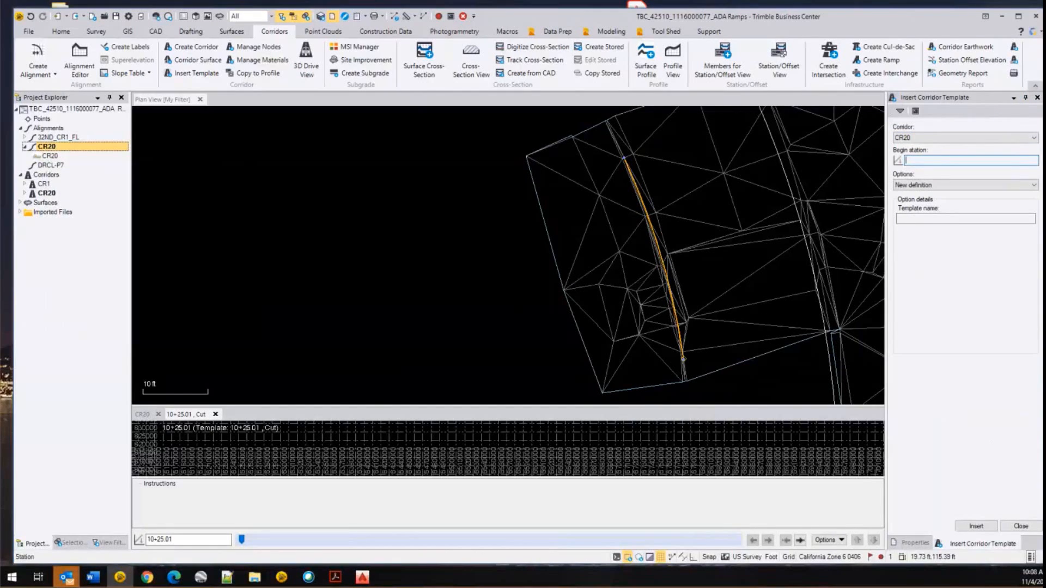
key(alt+Tab)
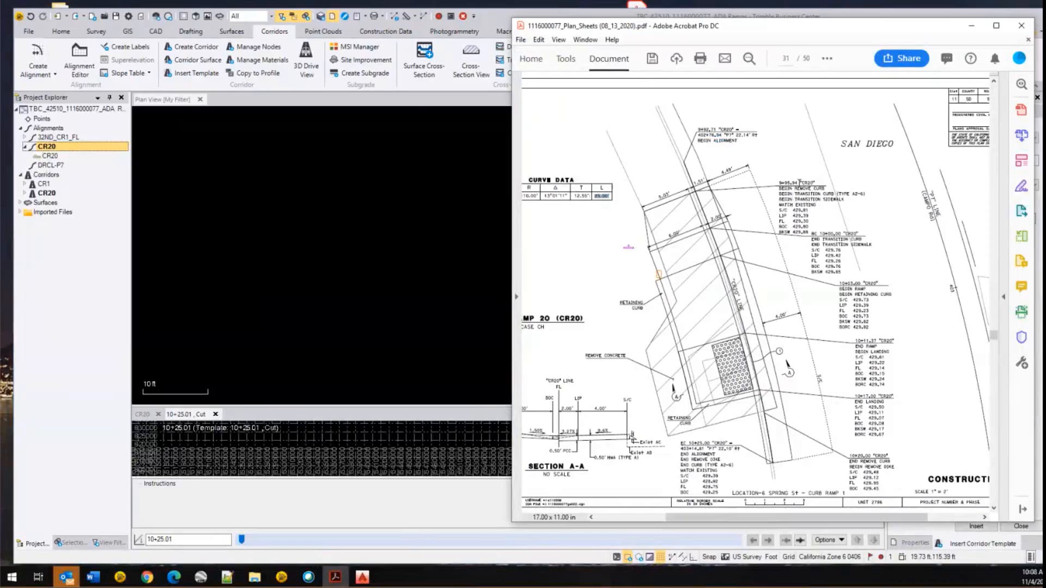
drag(794, 182, 779, 186)
key(ctrl+c)
drag(818, 27, 479, 65)
click(950, 159)
key(ctrl+v)
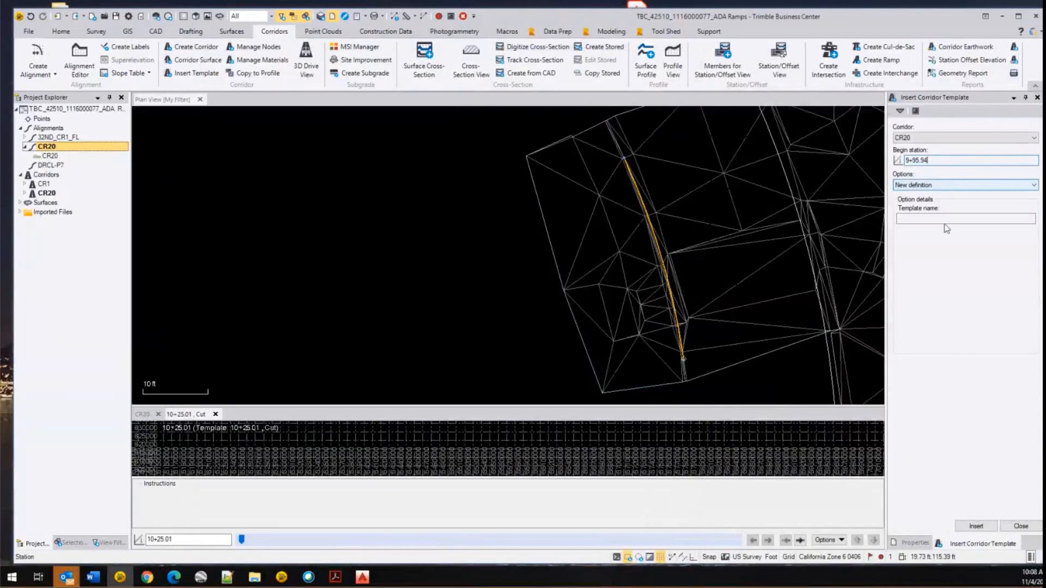
- Review the template definition options and the existing CR1 corridor templates as naming examples
click(946, 186)
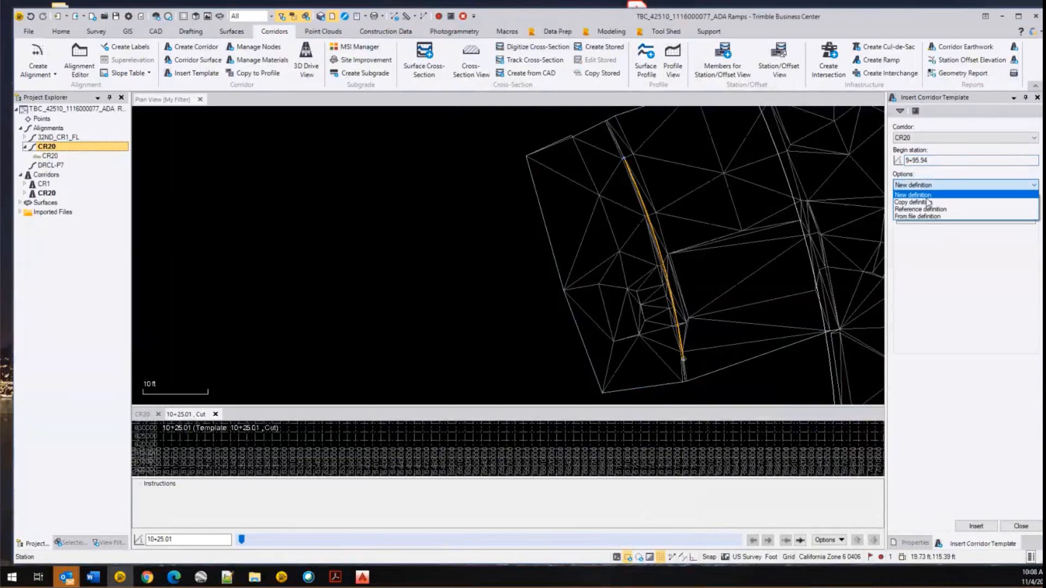
click(951, 177)
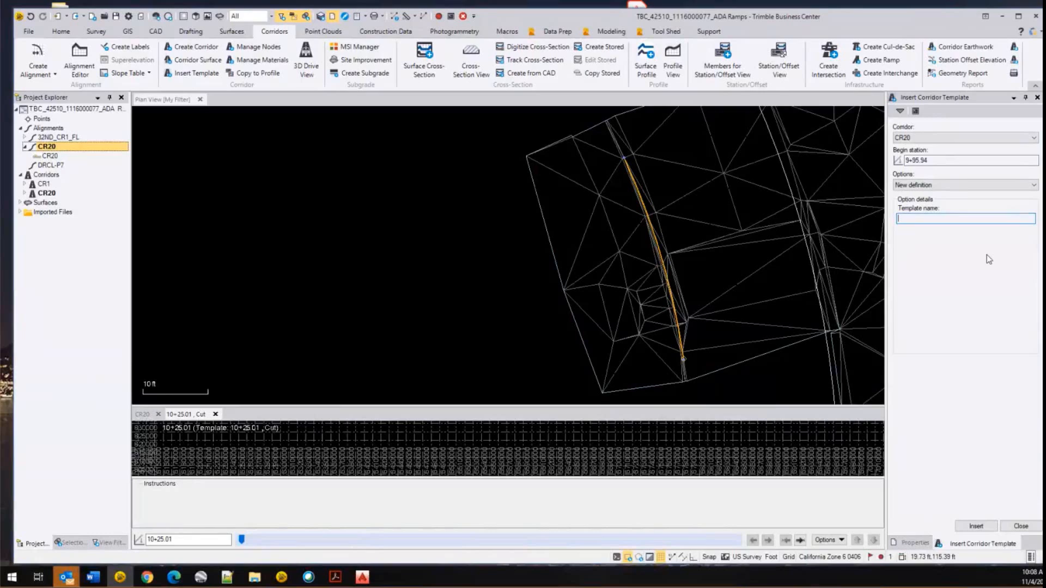
click(24, 137)
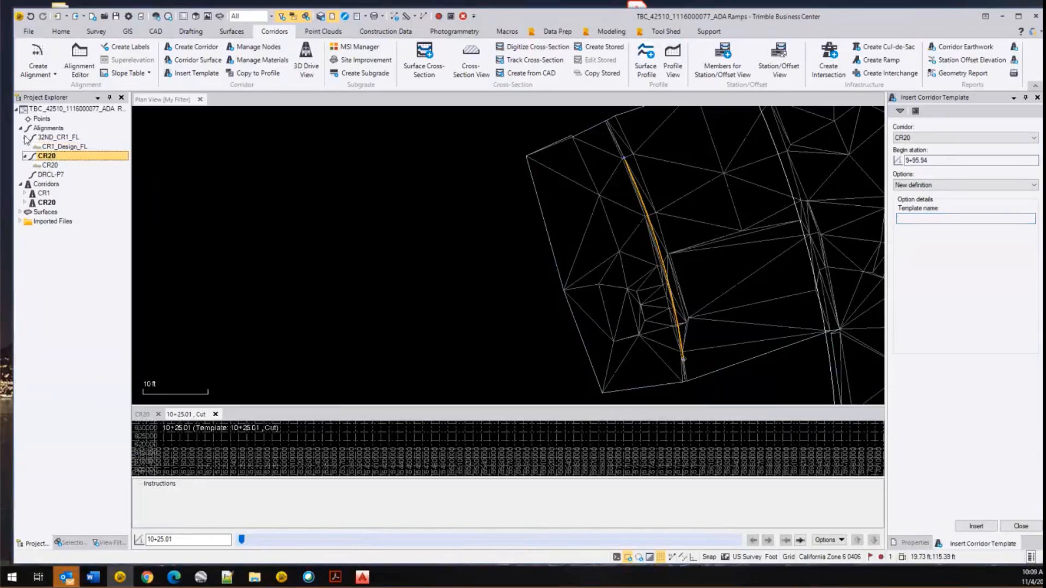
click(25, 195)
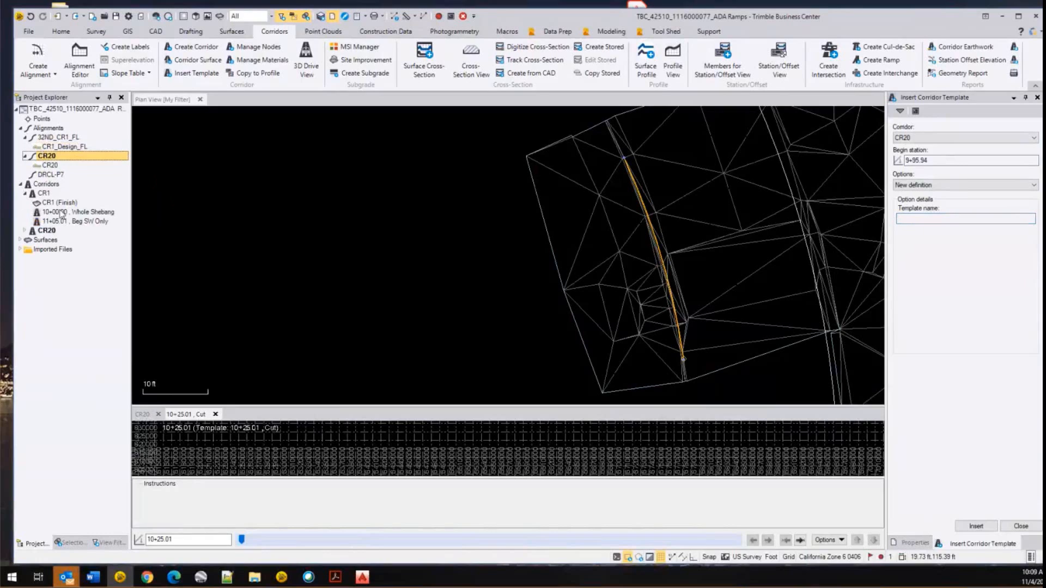
click(85, 213)
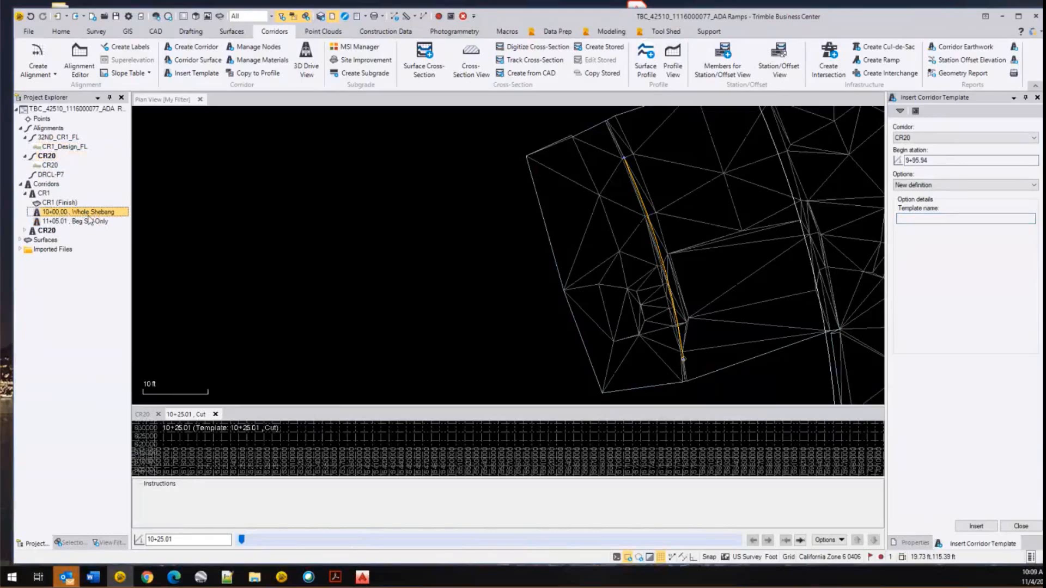
click(25, 193)
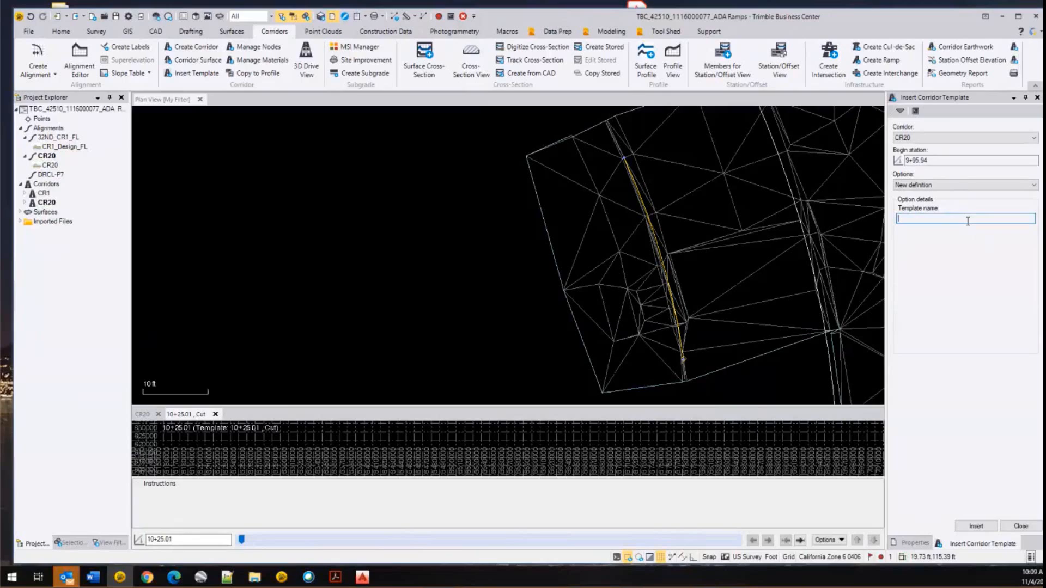
- Name the new template Begin Match and insert it into corridor CR20 as a new definition
text(Beg Work)
key(BackSpace)
key(BackSpace)
key(BackSpace)
key(BackSpace)
key(BackSpace)
key(BackSpace)
key(BackSpace)
text(Match)
key(BackSpace)
key(BackSpace)
key(BackSpace)
key(BackSpace)
key(BackSpace)
text(Begin Match)
click(979, 526)
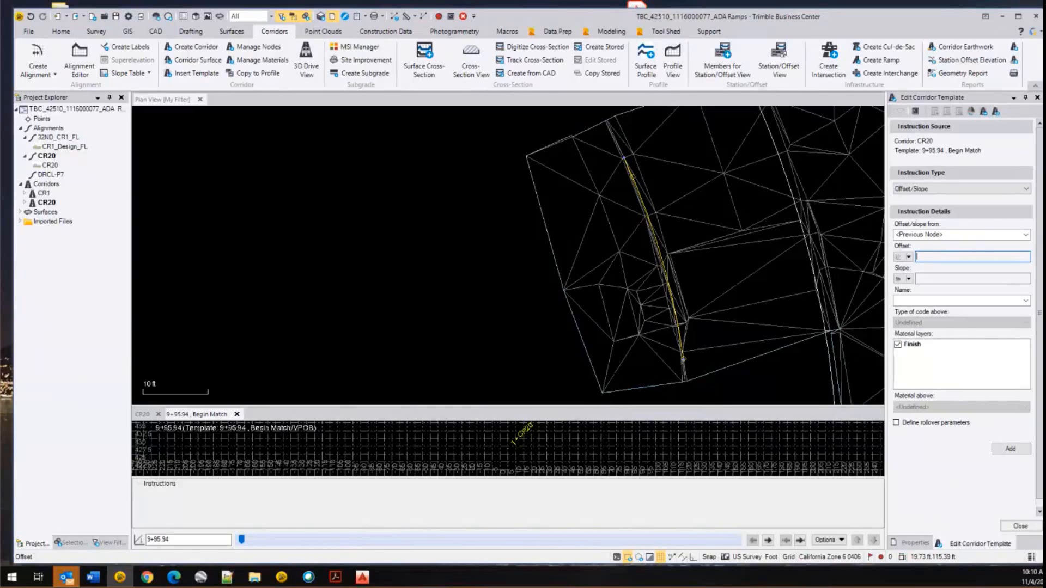
- Switch to the plan sheets PDF in Acrobat, open sheet C-22 (CR20) from its bookmark, and examine the 9+95.94 callout
key(alt+Tab)
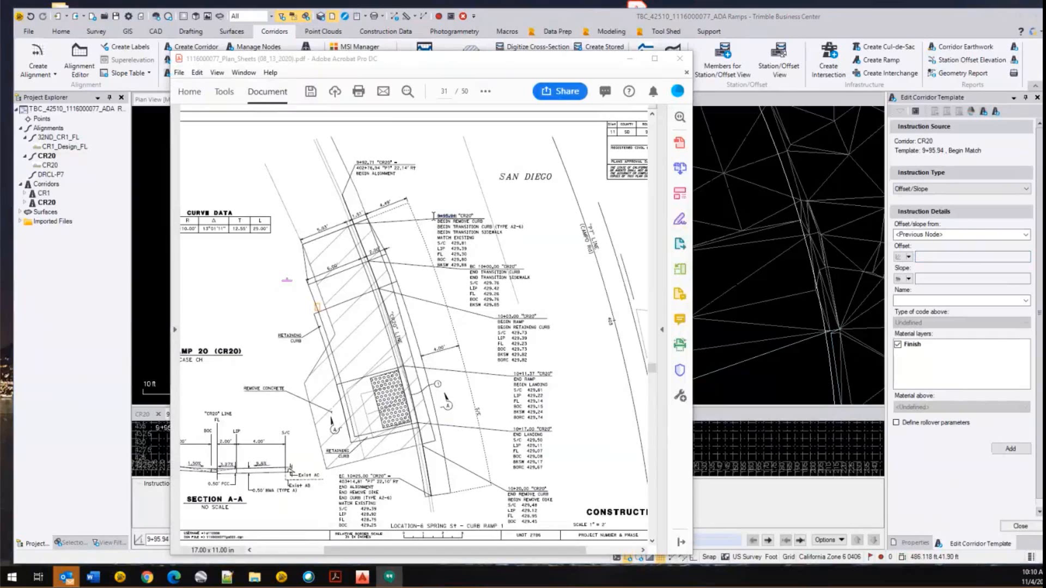
scroll(434, 217, up, 1)
scroll(433, 218, up, 1)
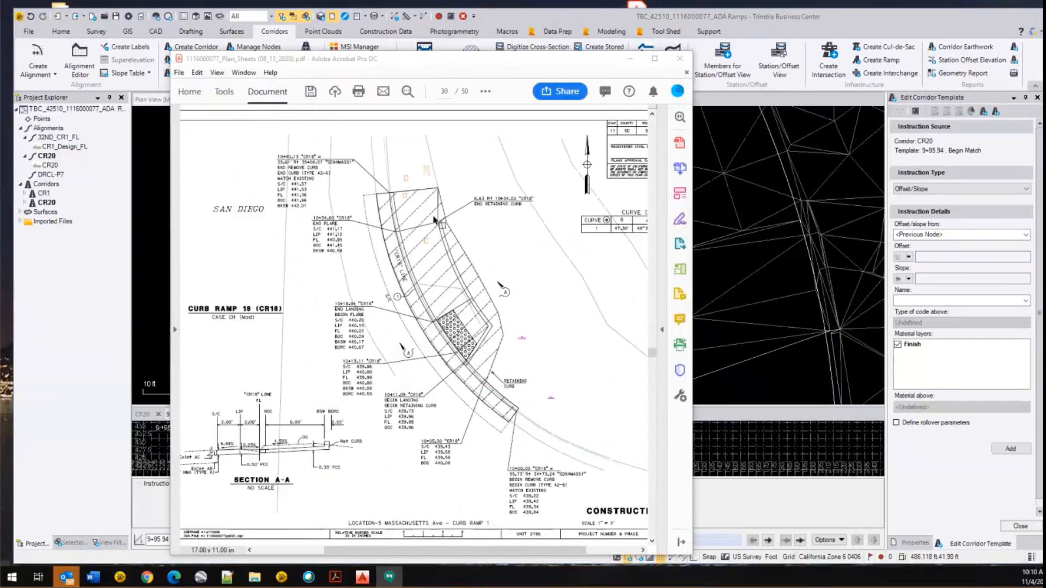
ctrl+scroll(433, 220, up, 2)
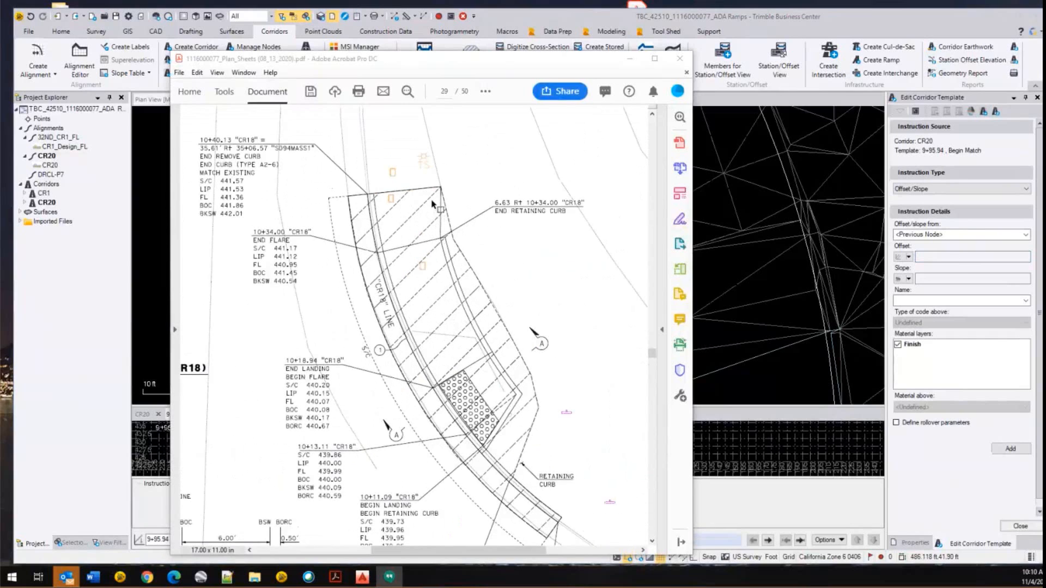
ctrl+scroll(431, 204, down, 3)
scroll(433, 204, up, 1)
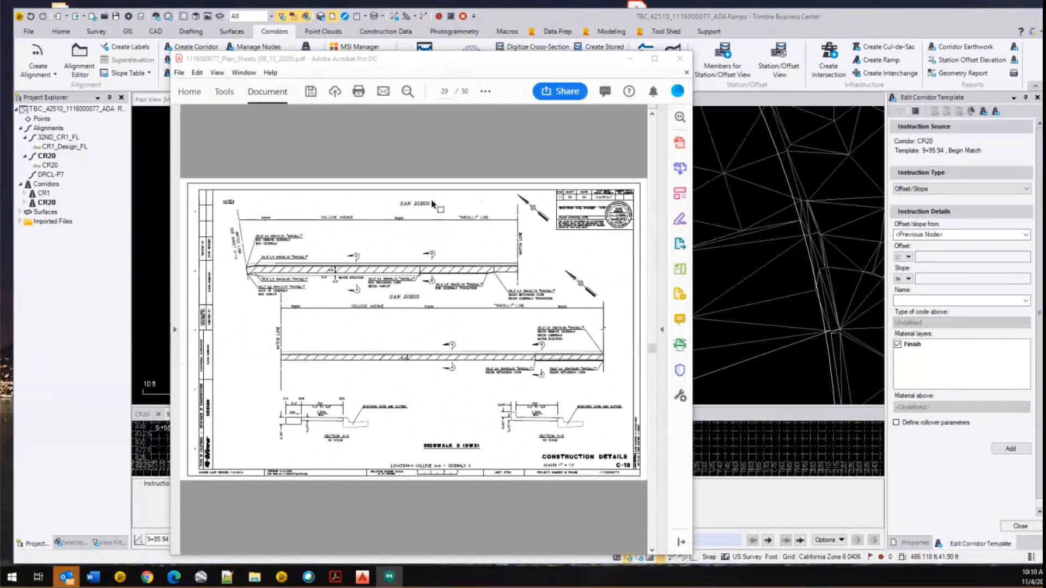
scroll(433, 204, down, 1)
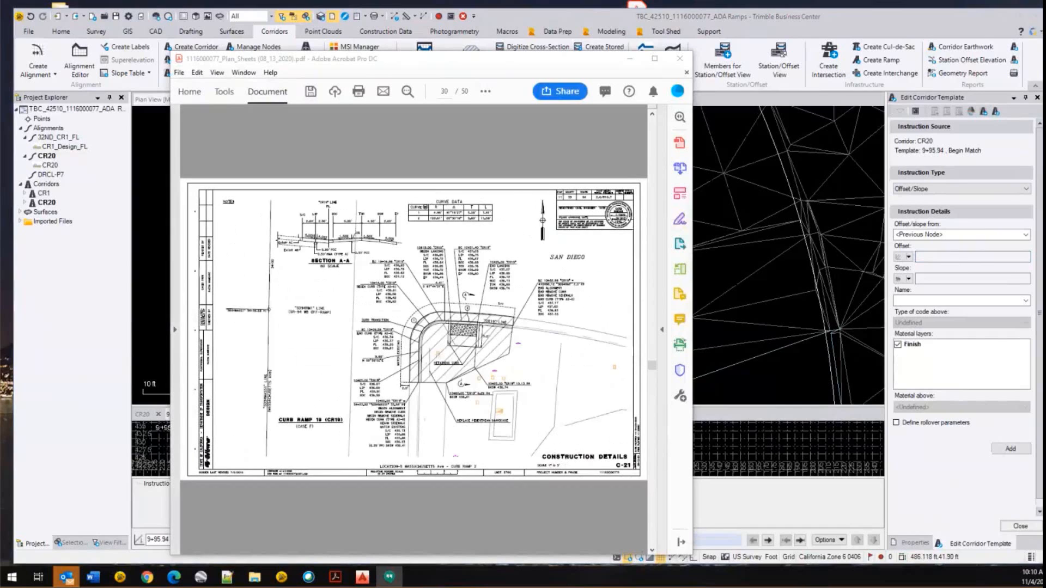
click(174, 305)
click(183, 123)
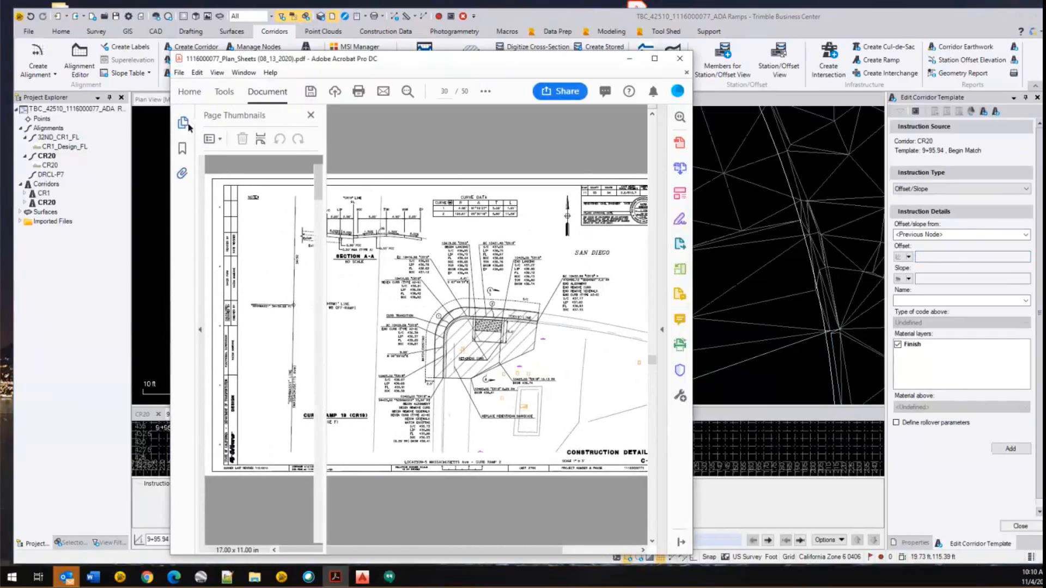
click(185, 150)
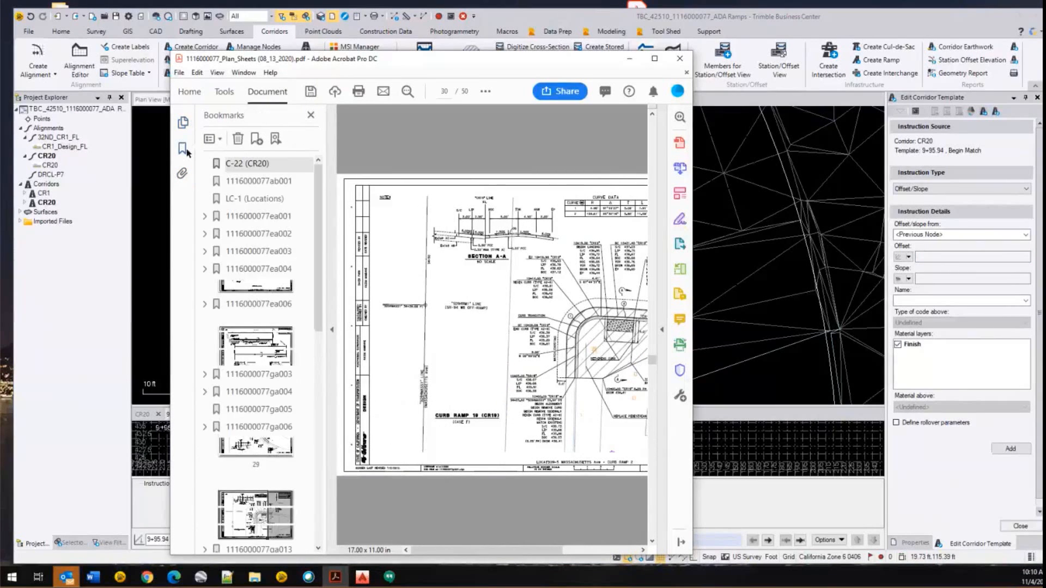
click(236, 165)
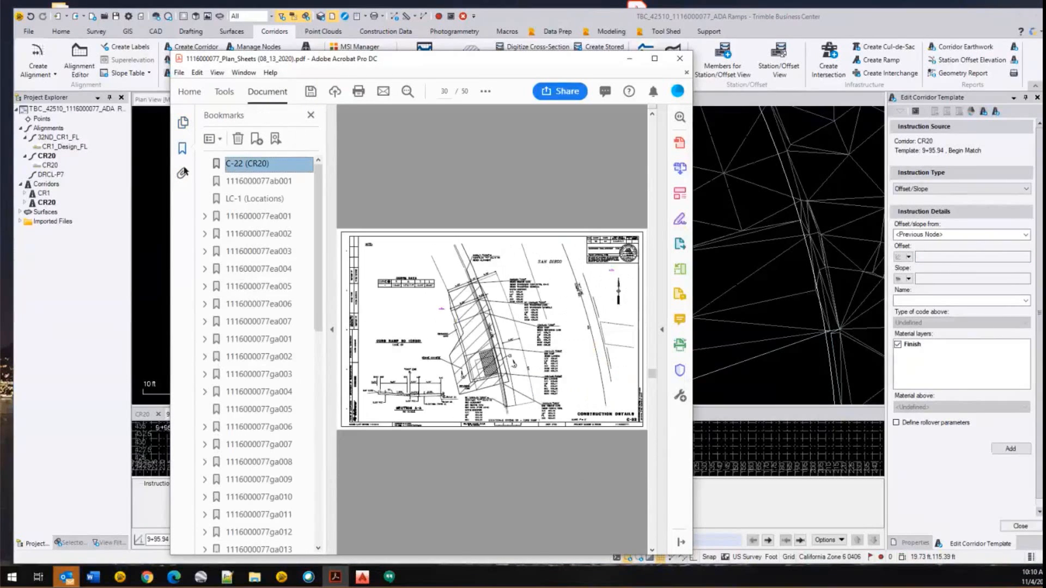
click(330, 218)
ctrl+scroll(436, 244, up, 2)
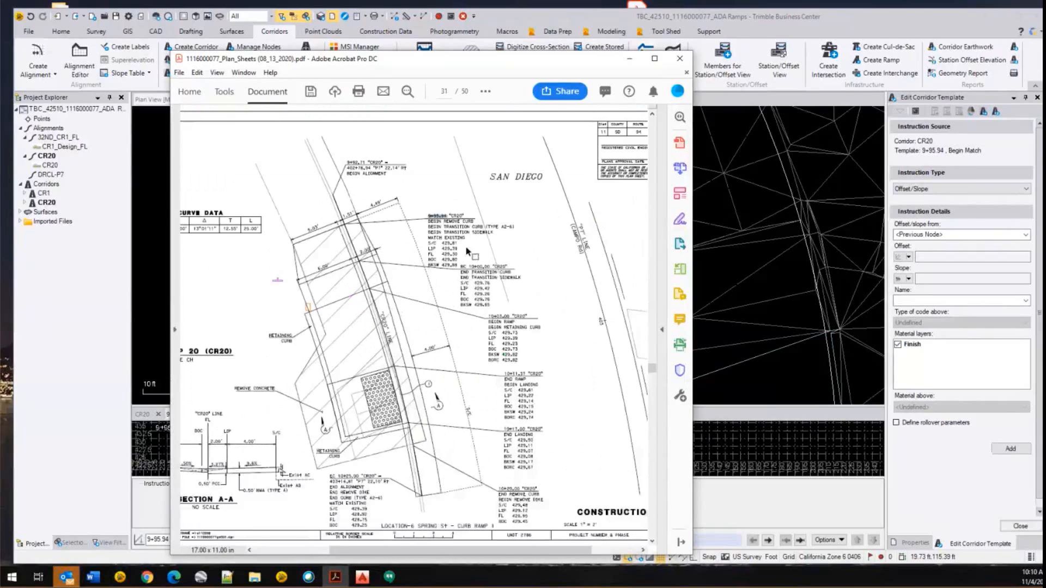
ctrl+scroll(467, 251, up, 1)
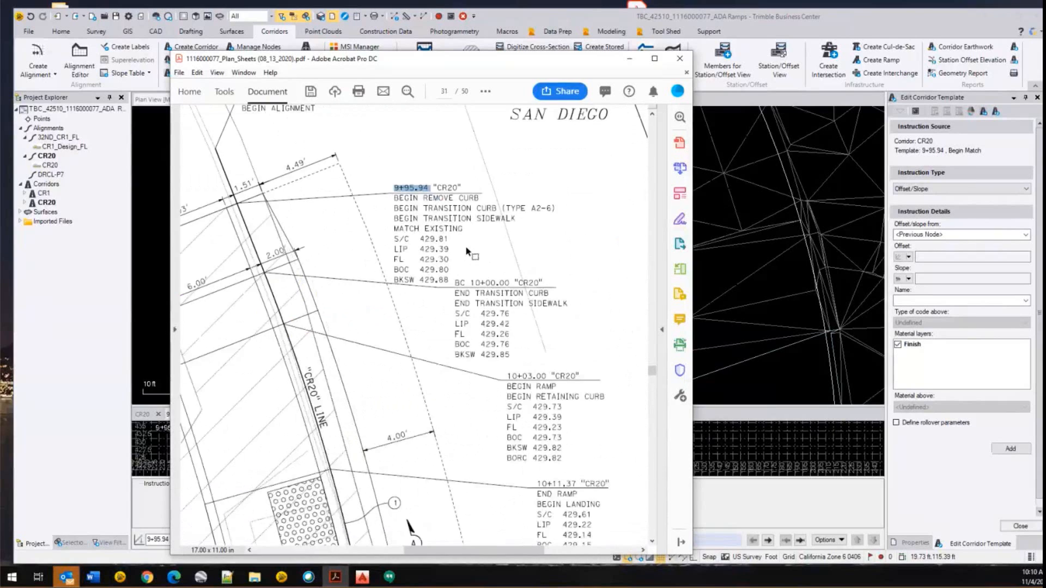
ctrl+scroll(467, 250, down, 1)
- Add an empty sticky note beside the 2.00' dimension on the plan sheet and close its comment box
right_click(332, 255)
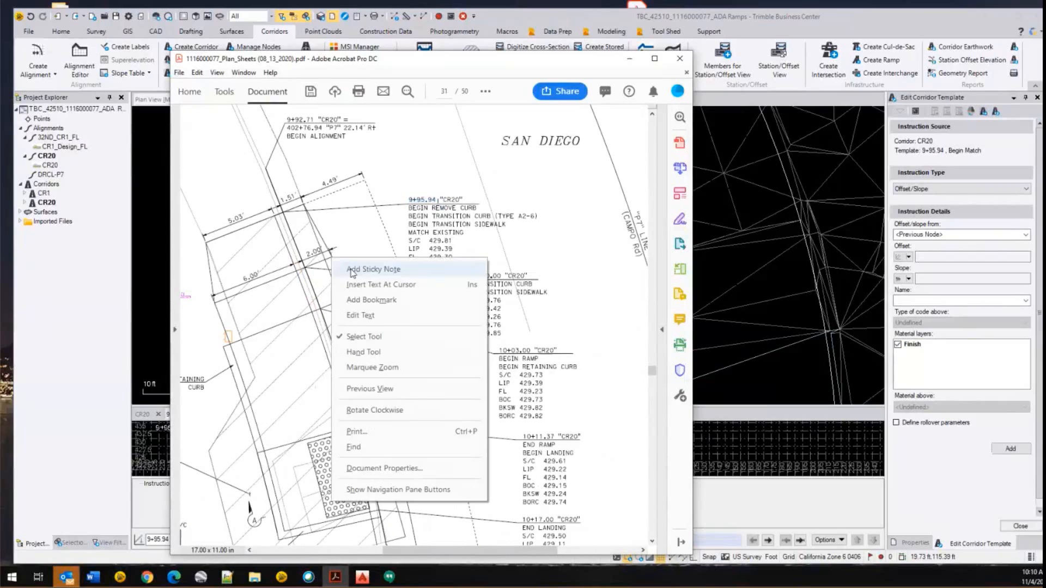
click(371, 269)
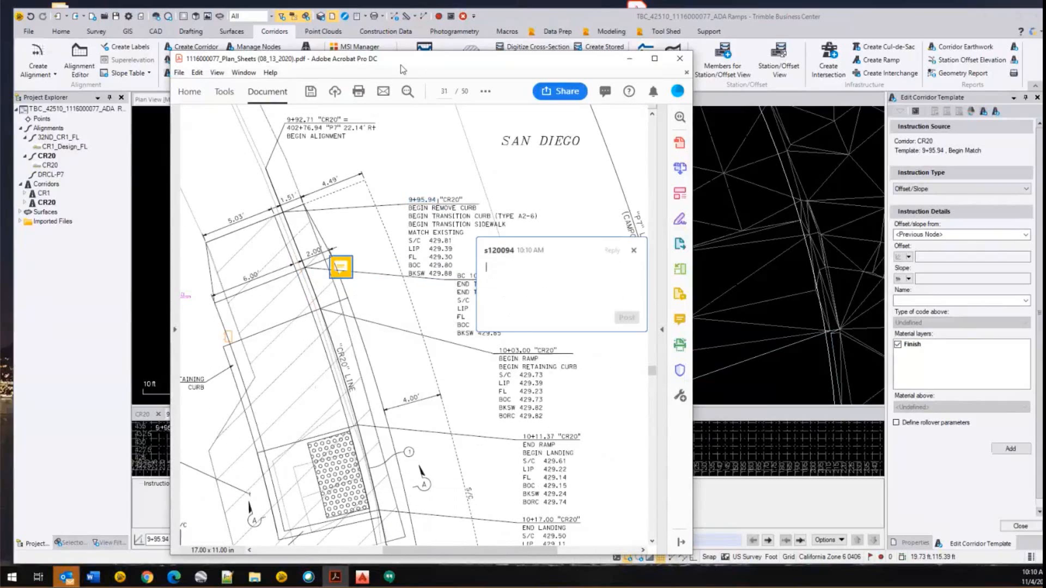
click(633, 251)
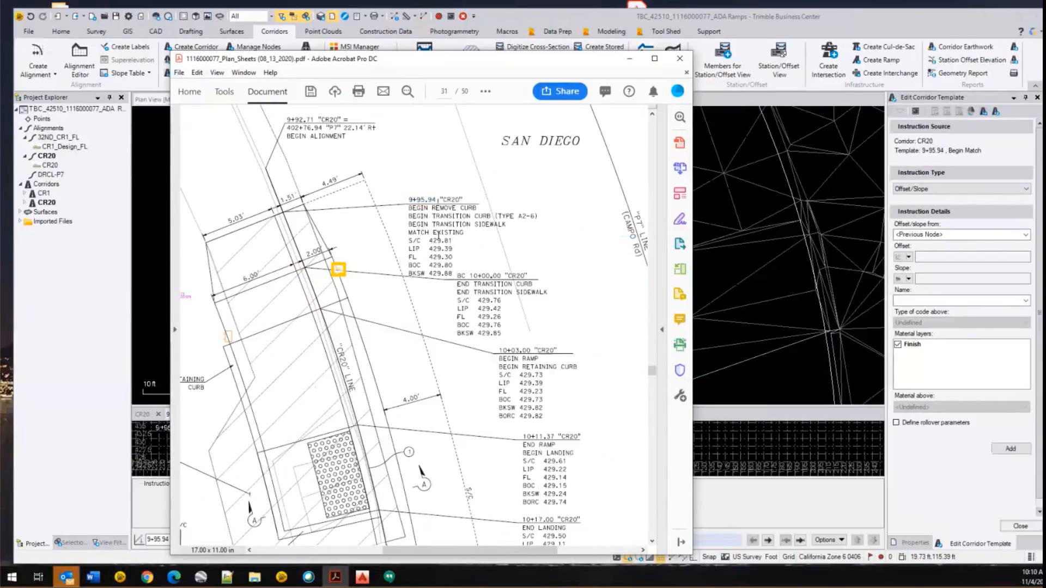
- Read the transition notes and elevations in the plan sheet's 9+95.94 callout and return to Trimble Business Center
drag(437, 199, 450, 270)
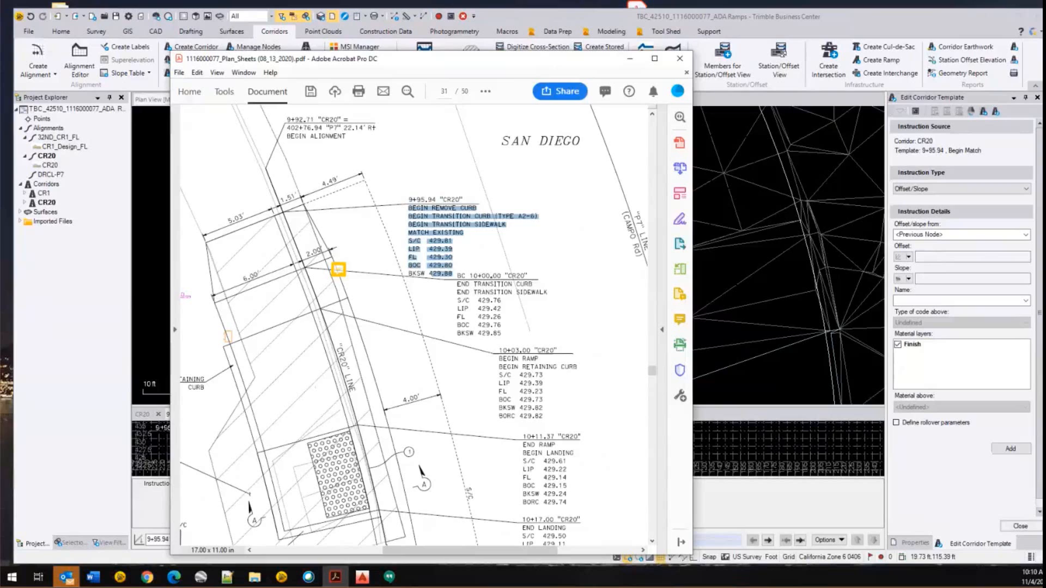
key(alt+Tab)
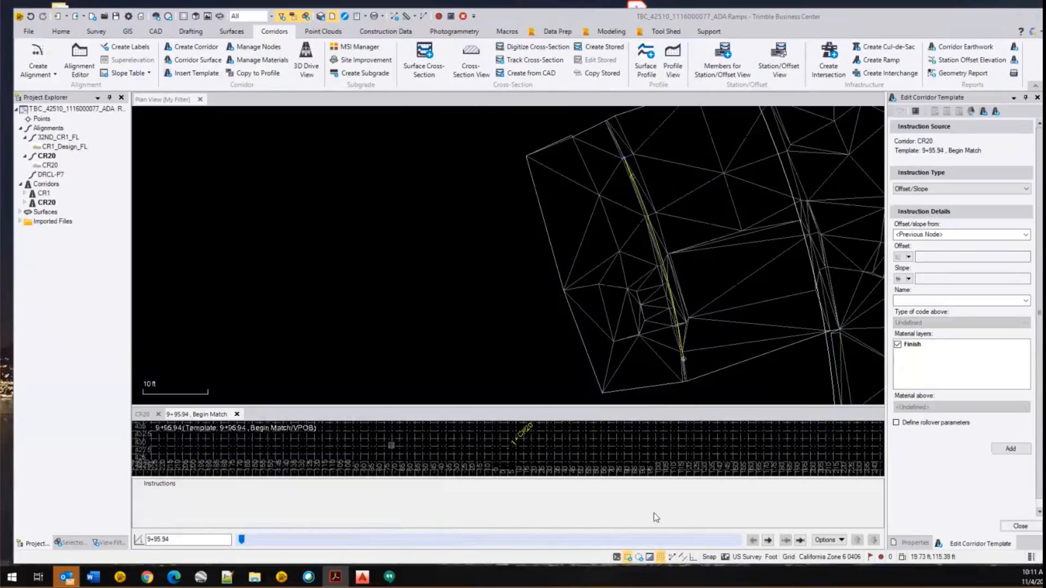
- Try an Offset/Slope instruction from the CR20 node with an offset of -1.51, checking the dimension on the plan sheet
click(1027, 234)
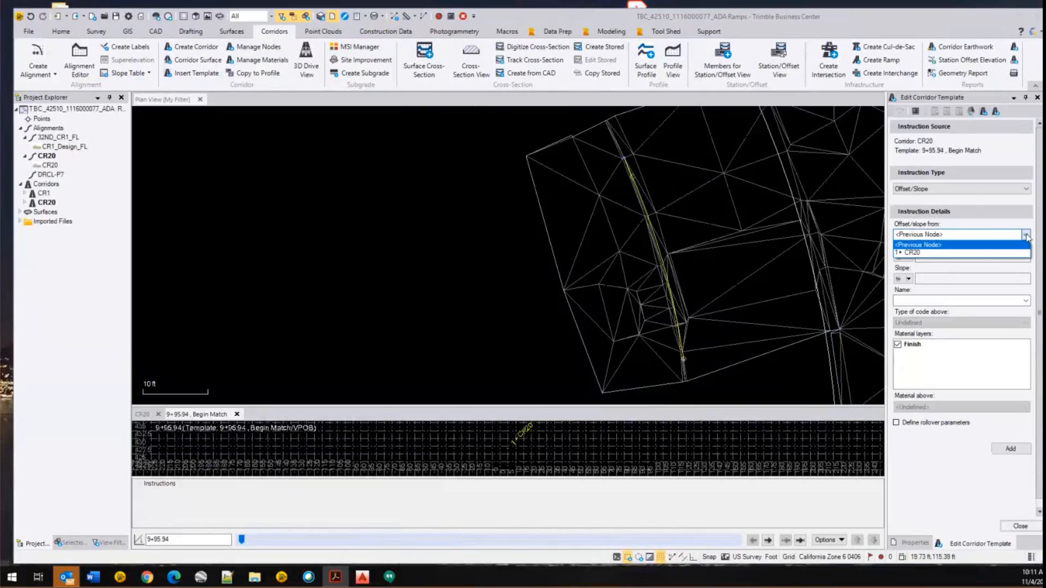
click(992, 218)
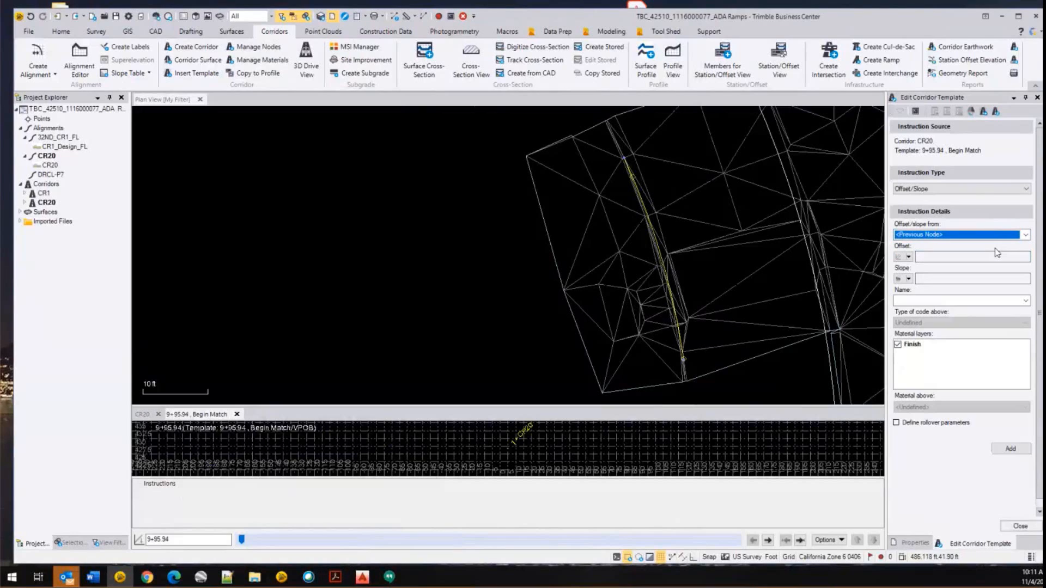
click(1025, 234)
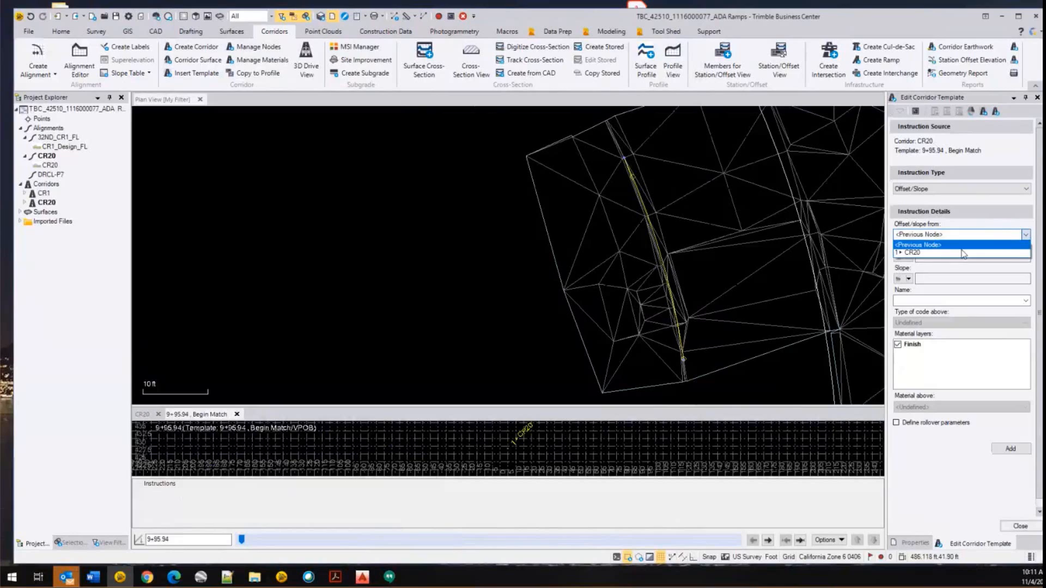
click(934, 253)
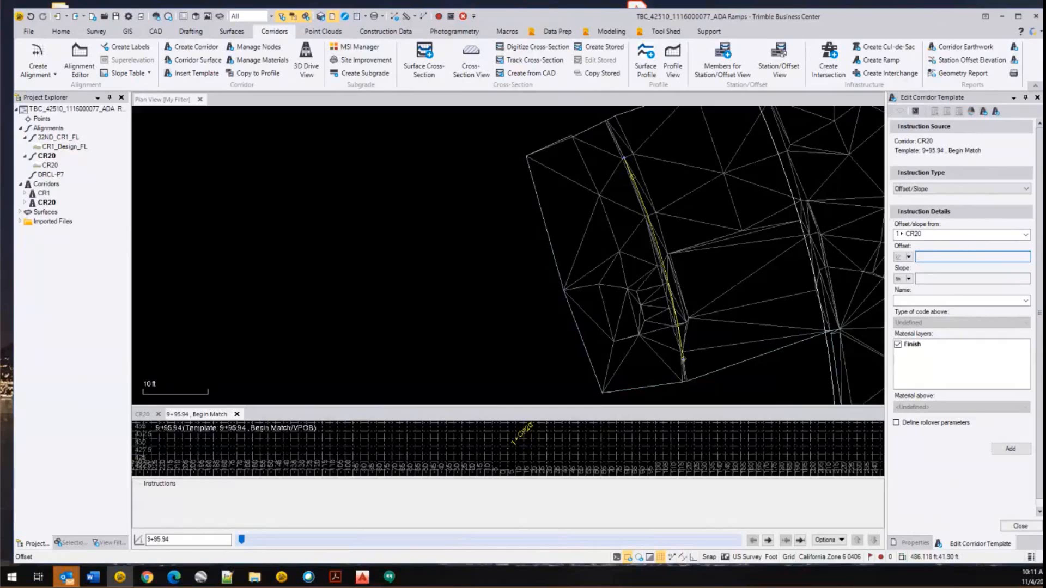
key(alt+Tab)
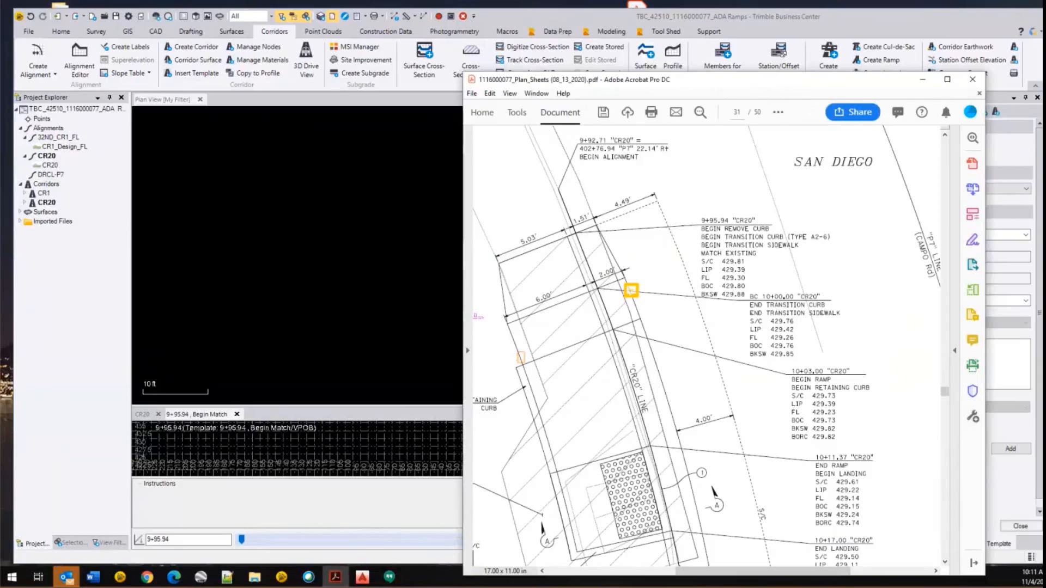
key(alt+Tab)
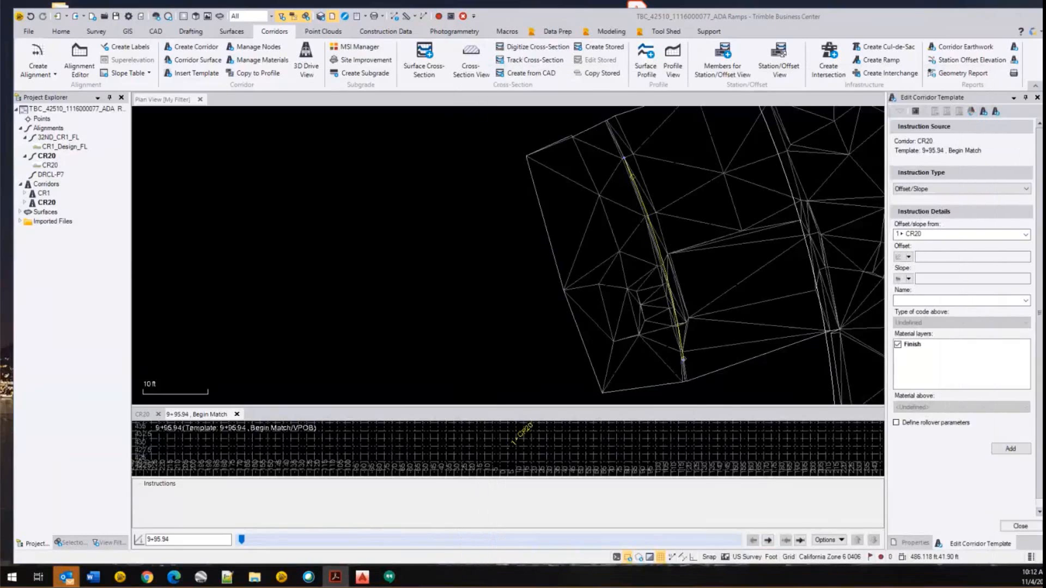
click(952, 256)
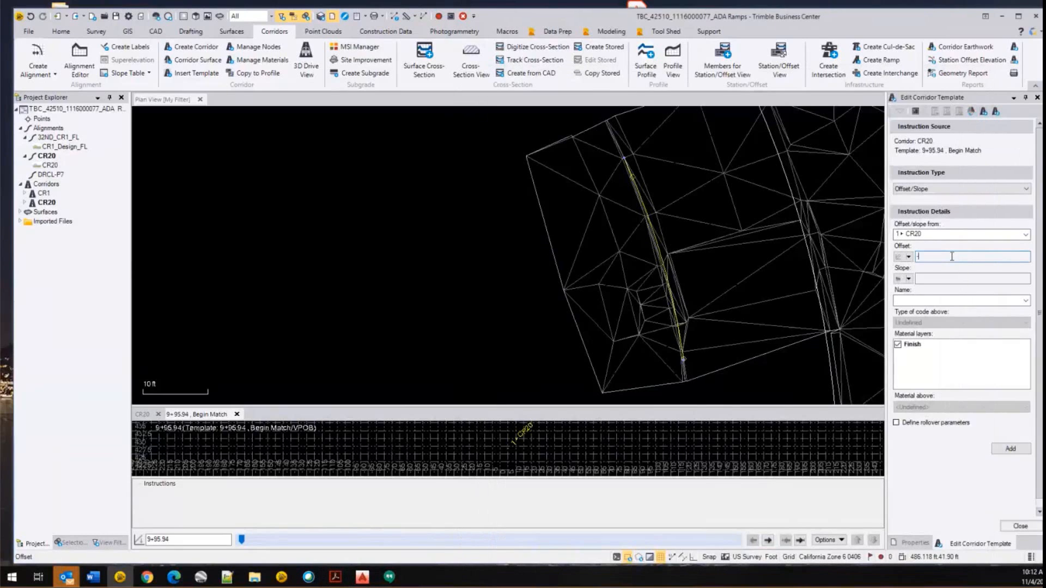
text(-1.51)
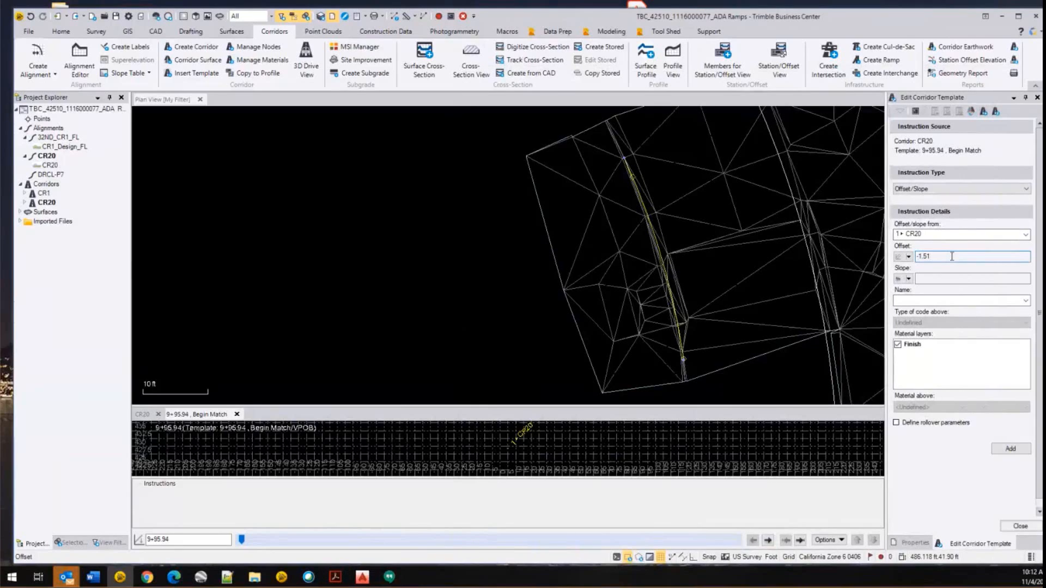
- Change the instruction type to Offset/Elevation, measured from the CR20 node with an offset of -1.51
click(959, 194)
click(958, 206)
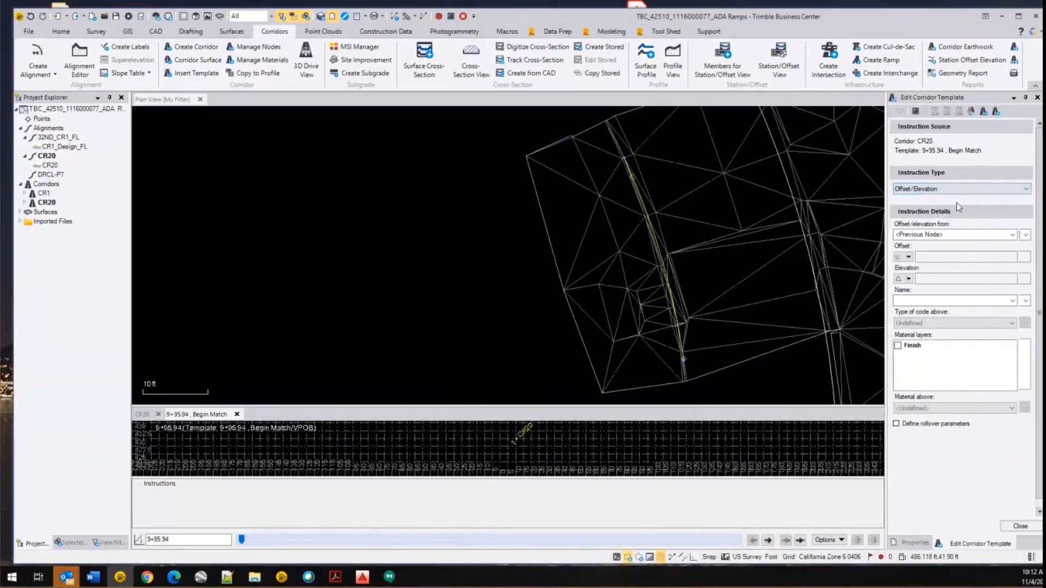
click(1025, 234)
click(969, 253)
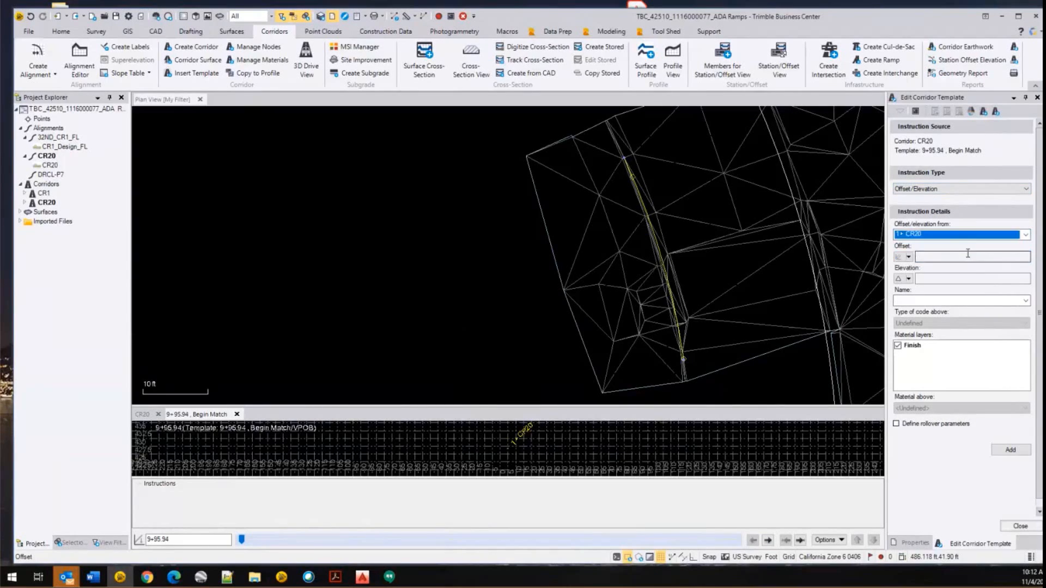
click(957, 257)
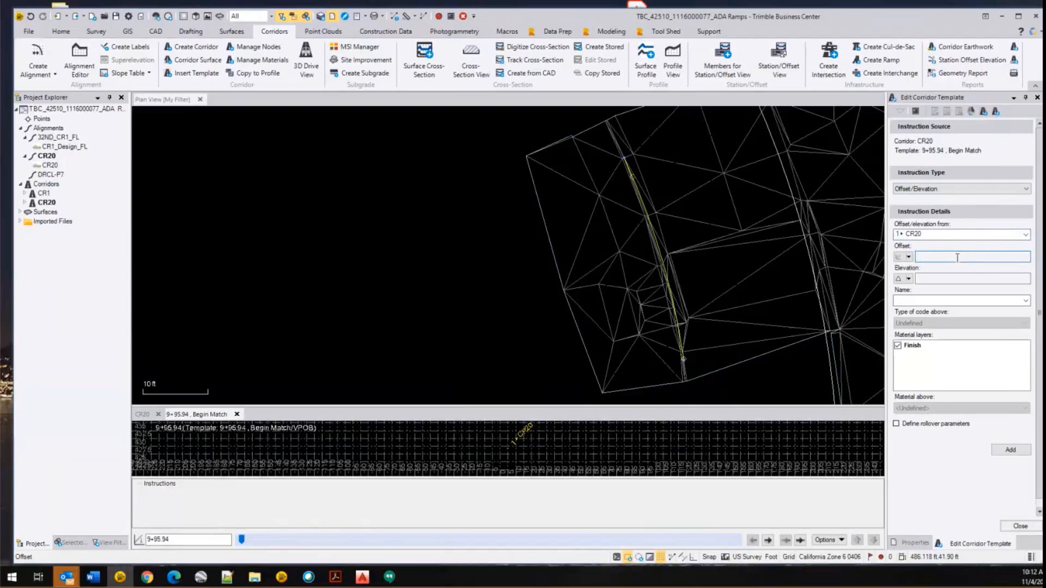
text(-1.51)
key(Tab)
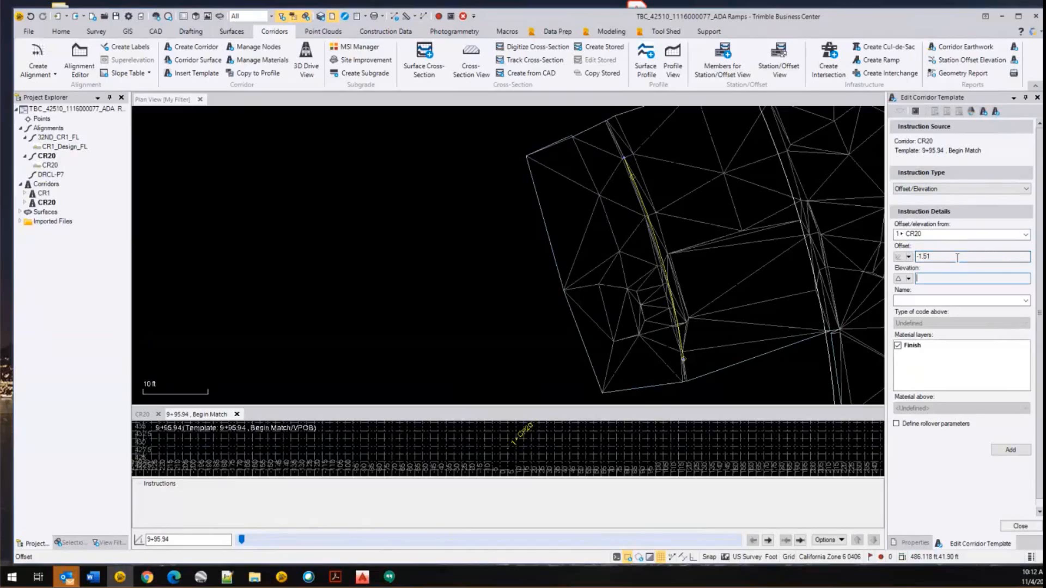
- Review the elevation methods for the instruction and choose Elevation instead of Delta elevation
click(908, 278)
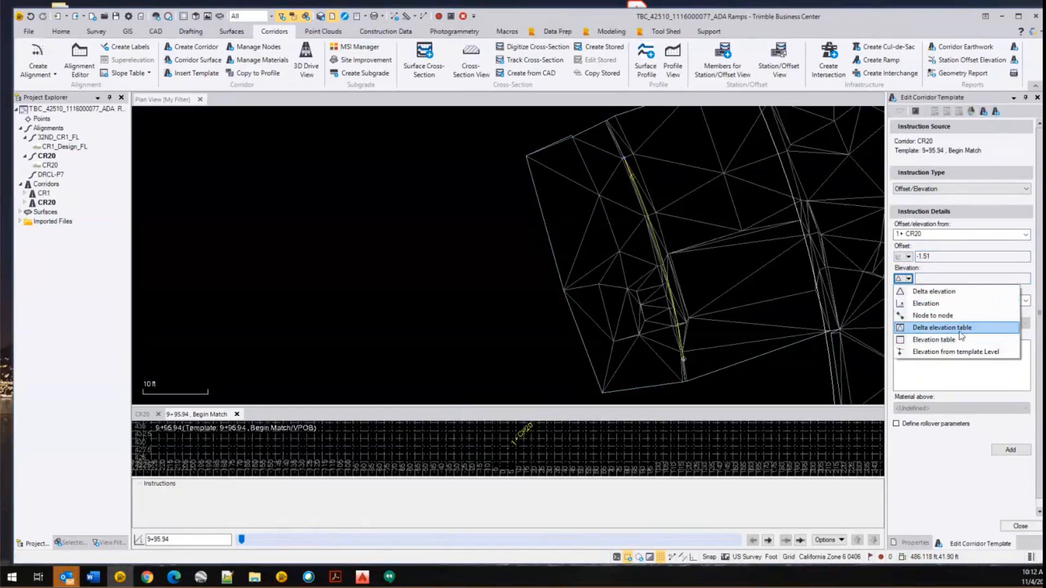
click(951, 276)
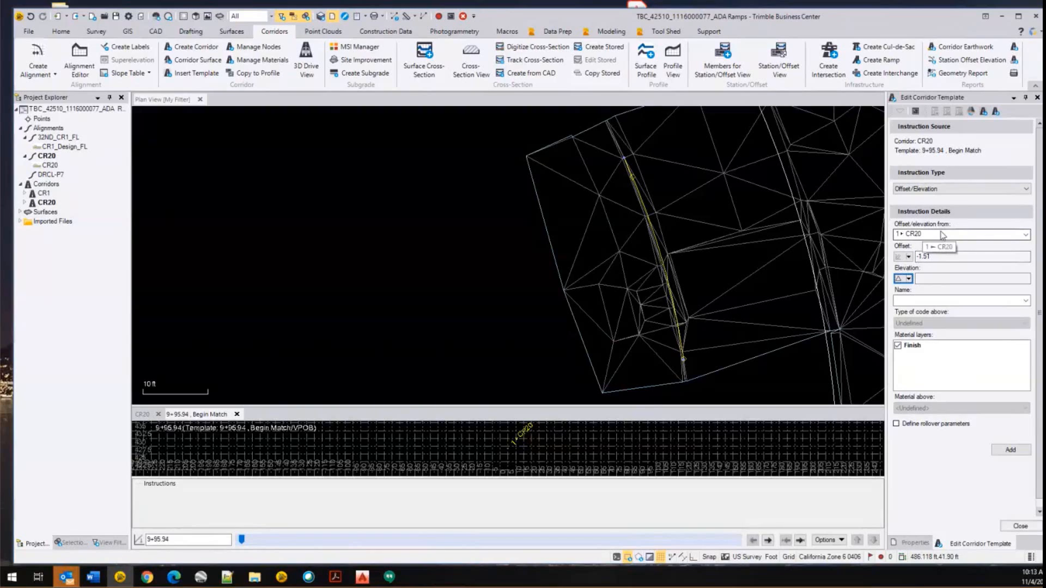
click(941, 279)
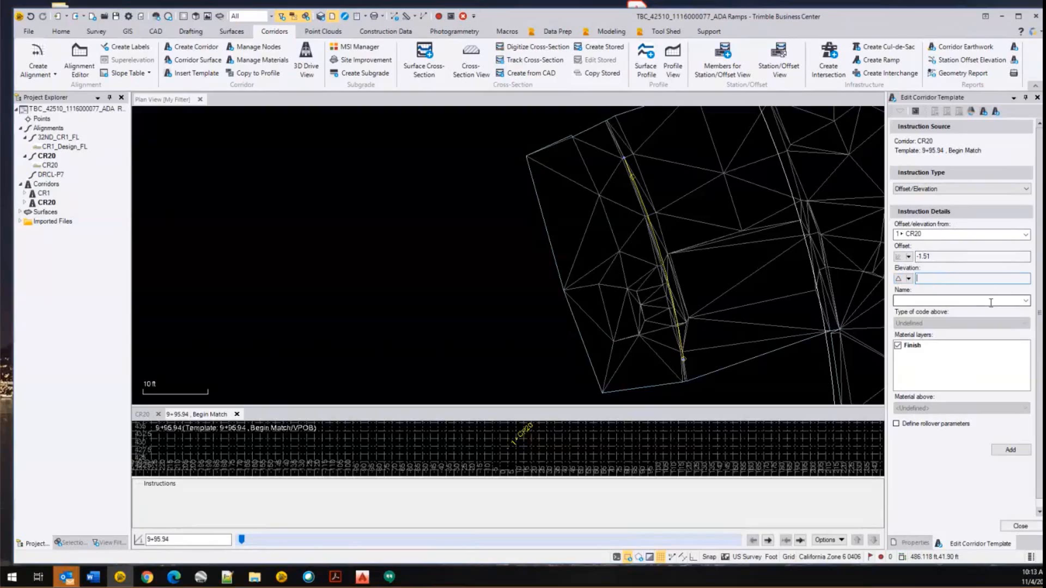
click(908, 278)
click(924, 303)
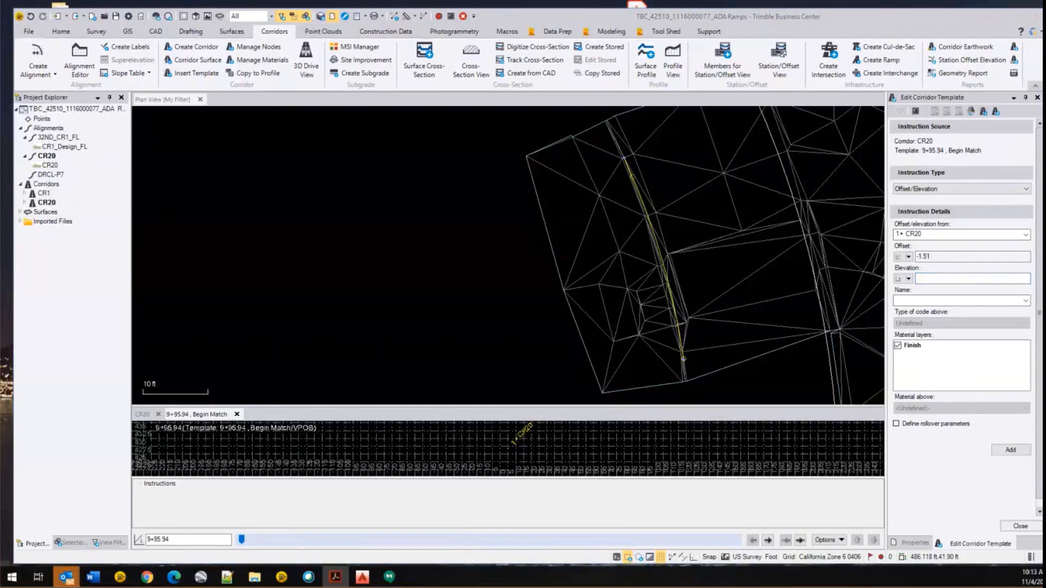
- Look up the LIP elevation in the plan sheet's 9+95.94 callout in Acrobat and set the instruction's elevation to 429.39
key(alt+Tab)
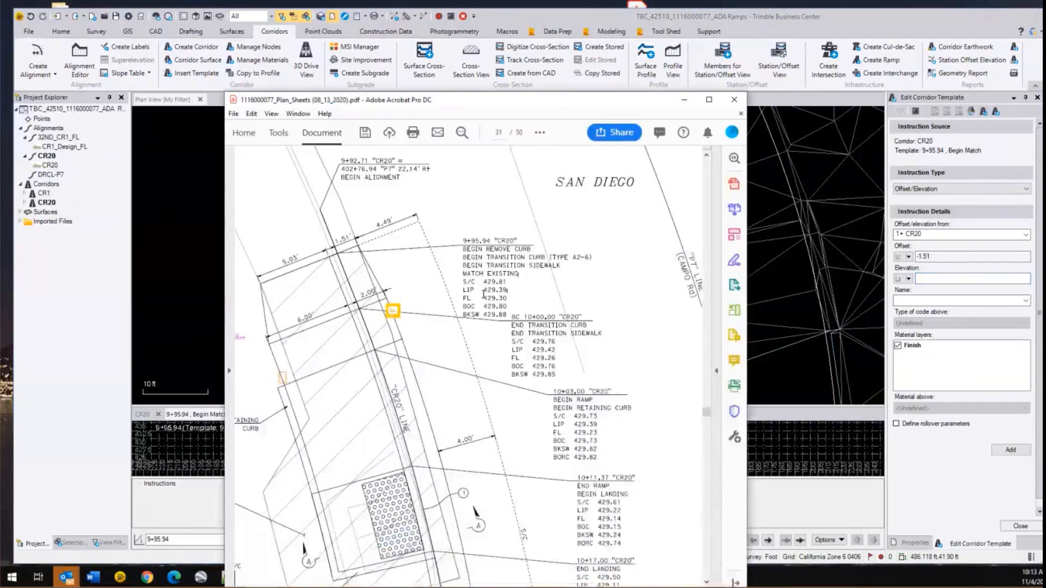
double_click(347, 239)
click(492, 292)
double_click(505, 292)
click(938, 278)
text(29.39)
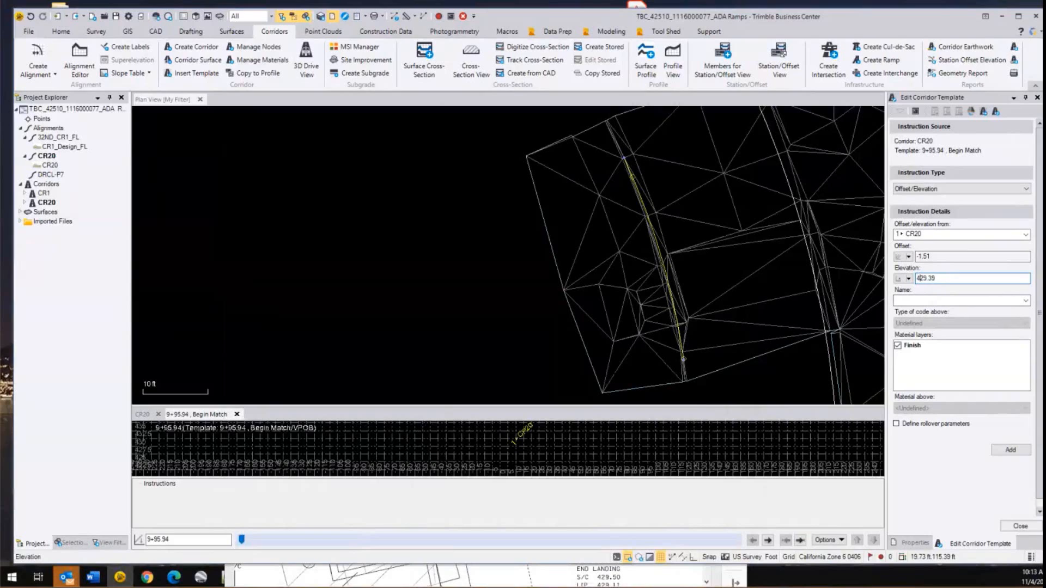
key(alt+Tab)
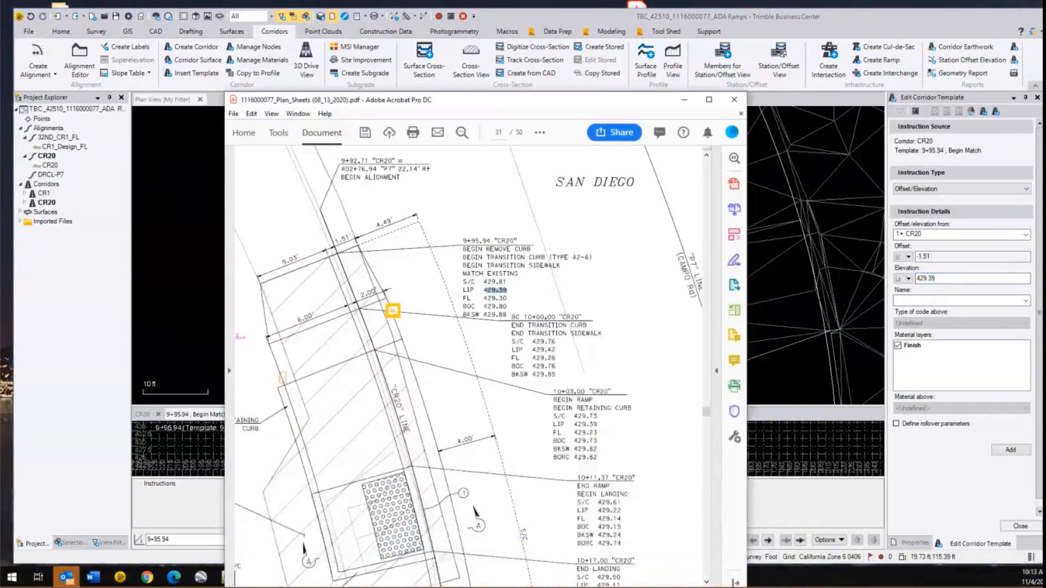
key(alt+Tab)
- Name the node Lip, keep it on the Finish material layer, and add the Offset/Elevation instruction to the Begin Match template
click(933, 300)
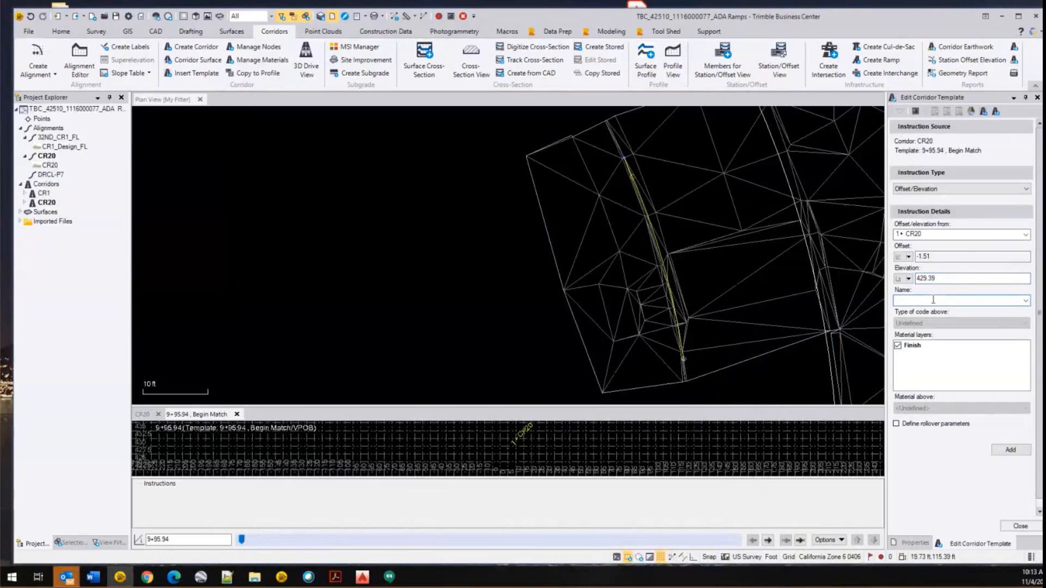
text(Lip)
click(946, 365)
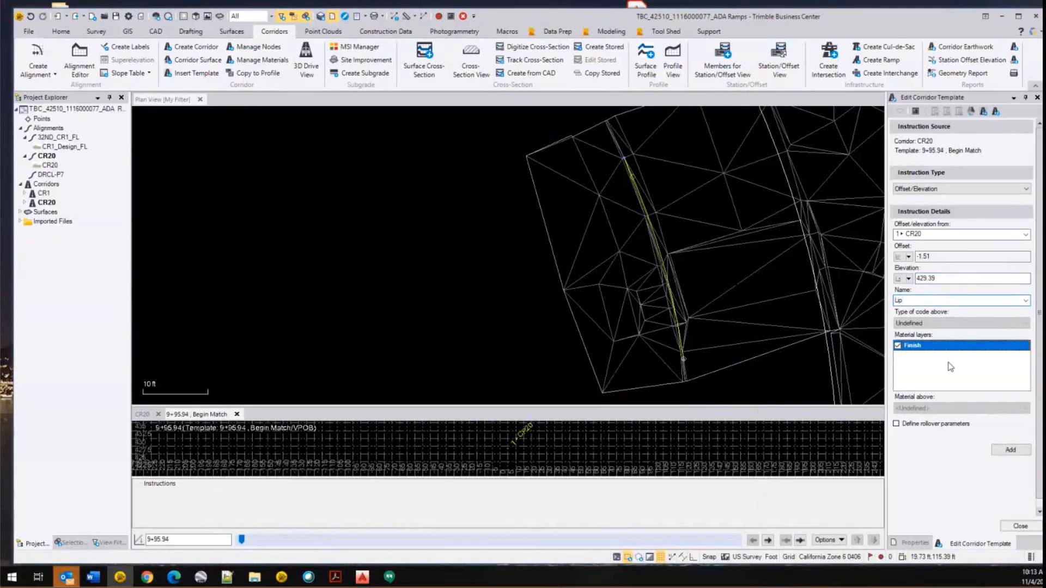
click(911, 302)
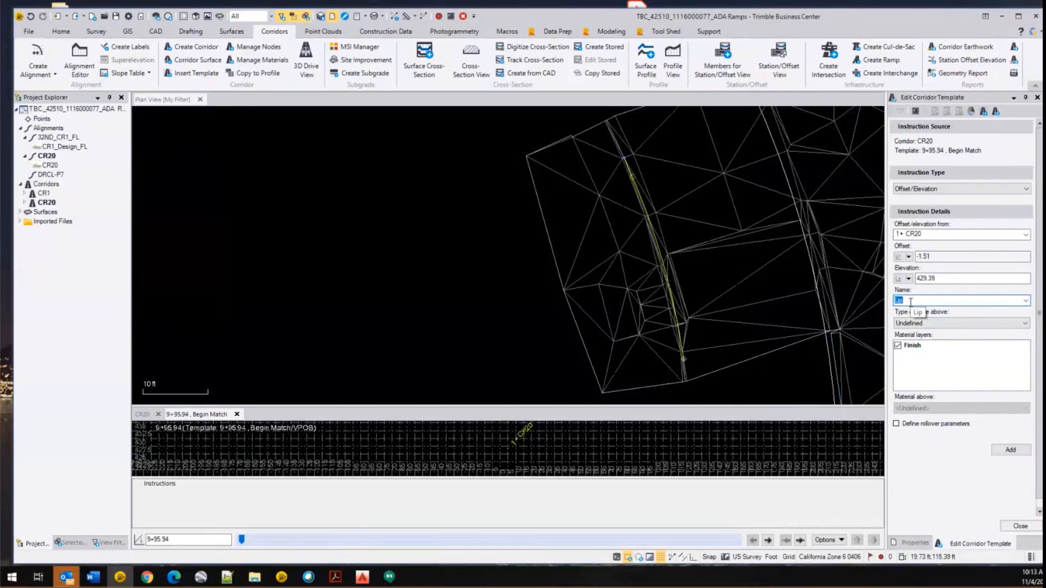
text(LIP)
click(928, 347)
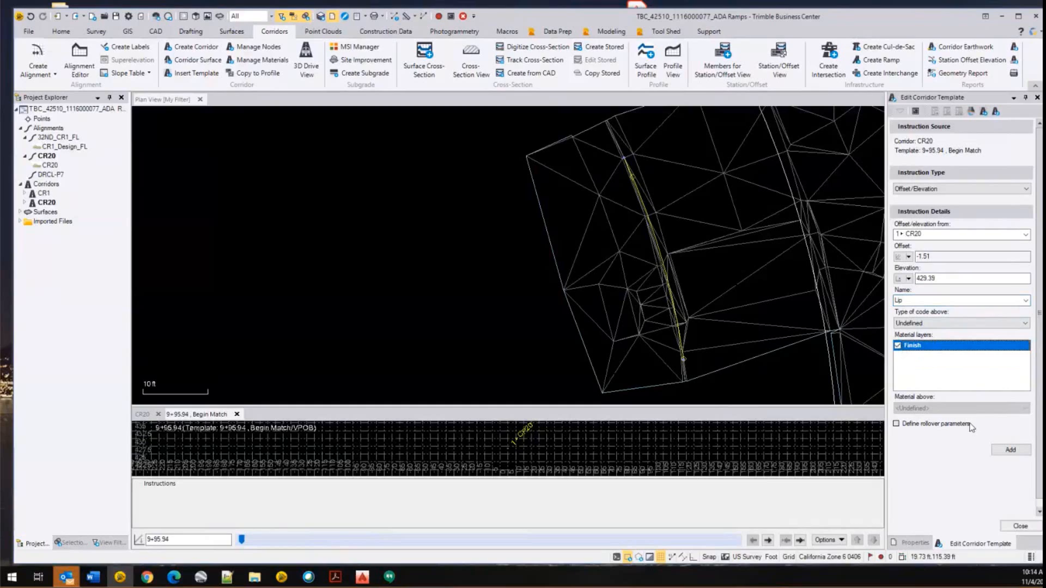
click(1016, 452)
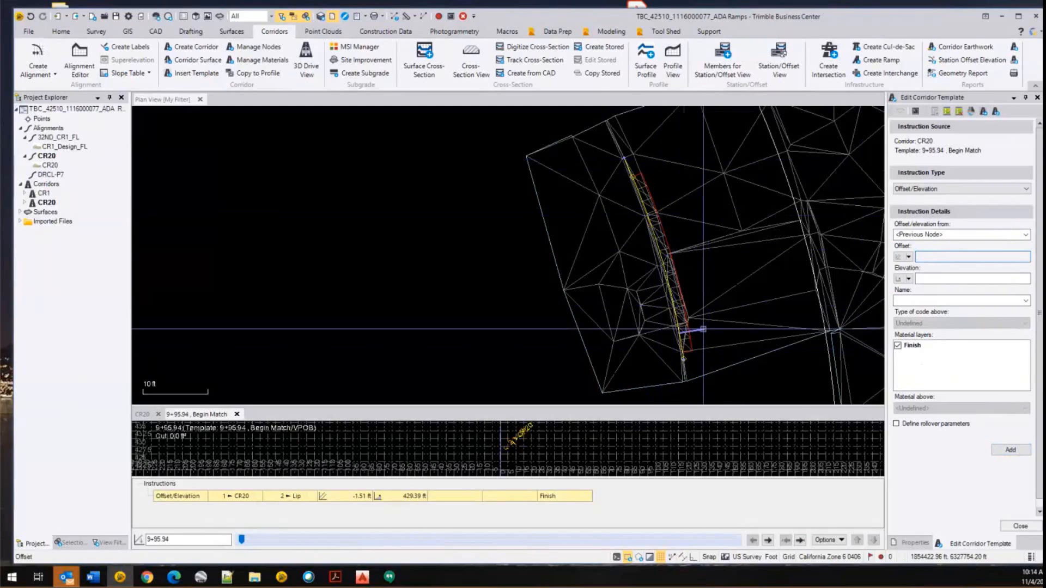
scroll(684, 224, up, 5)
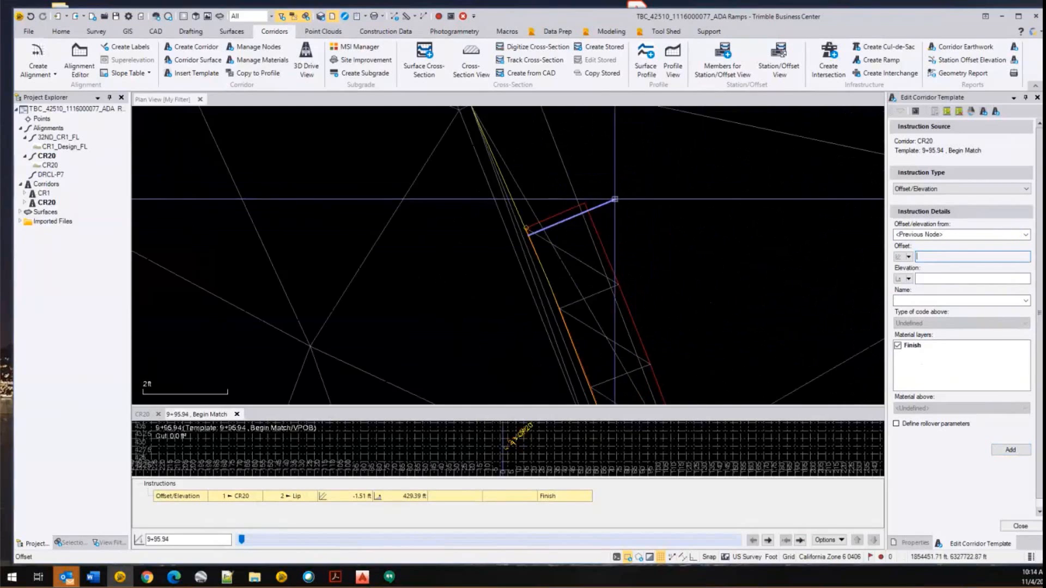
scroll(615, 211, down, 3)
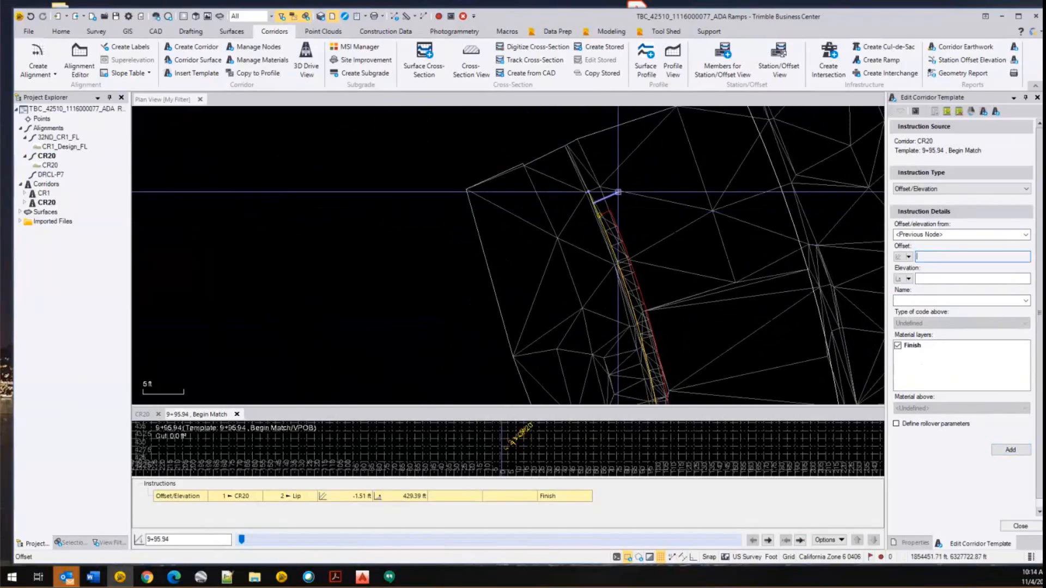
click(20, 213)
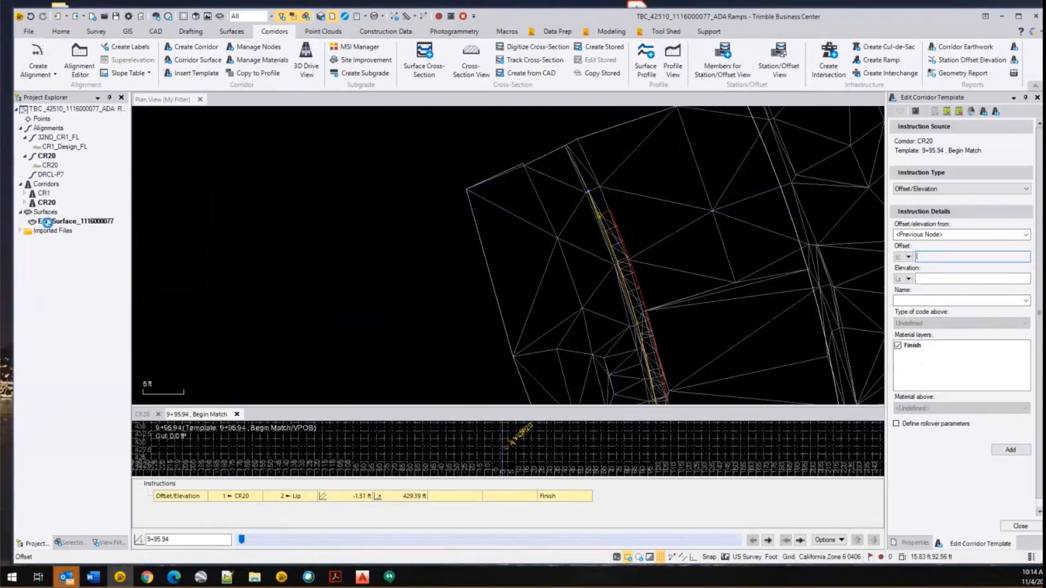
right_click(48, 222)
click(19, 213)
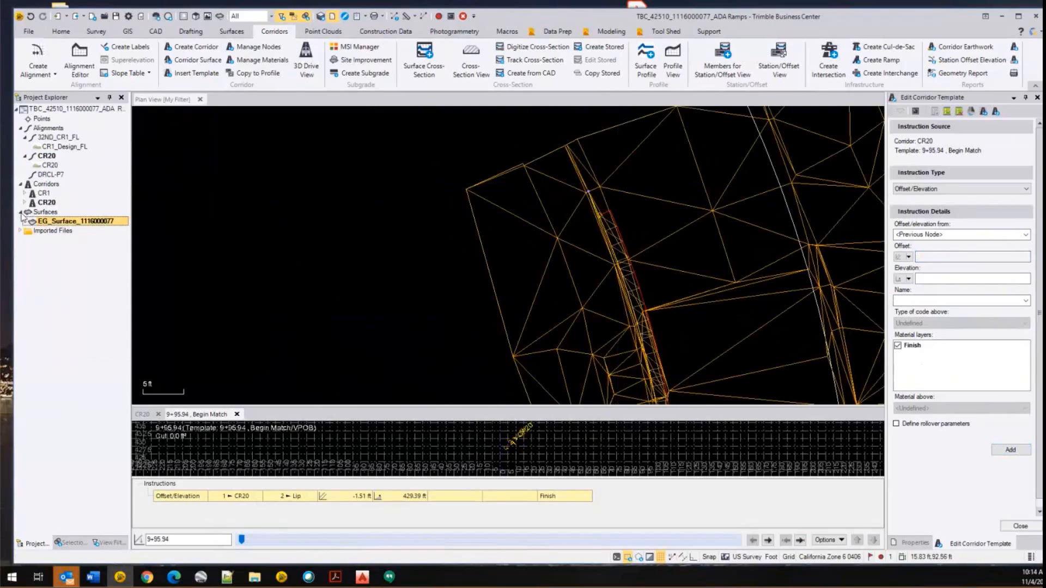
right_click(55, 222)
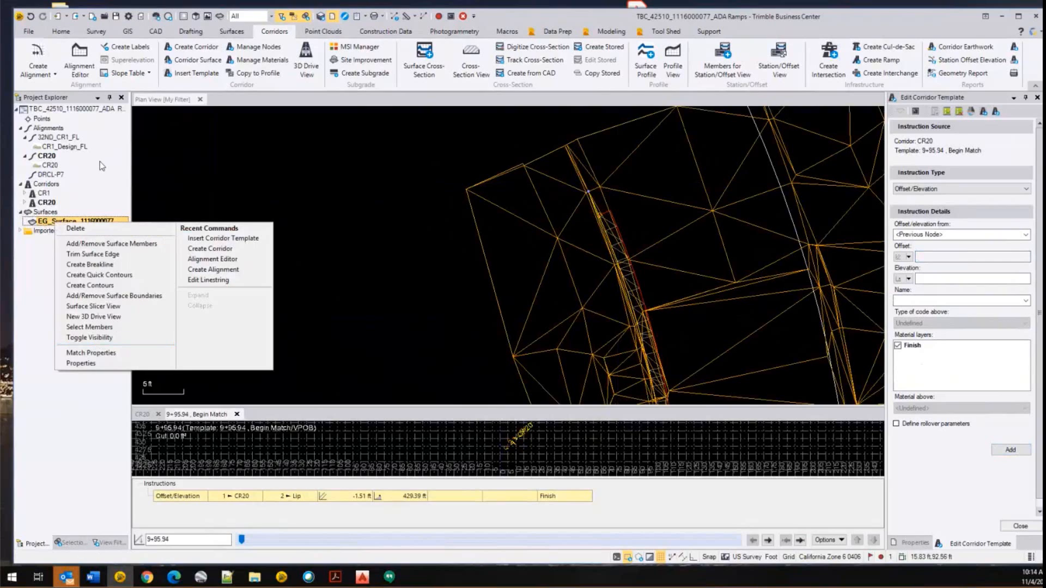
click(66, 95)
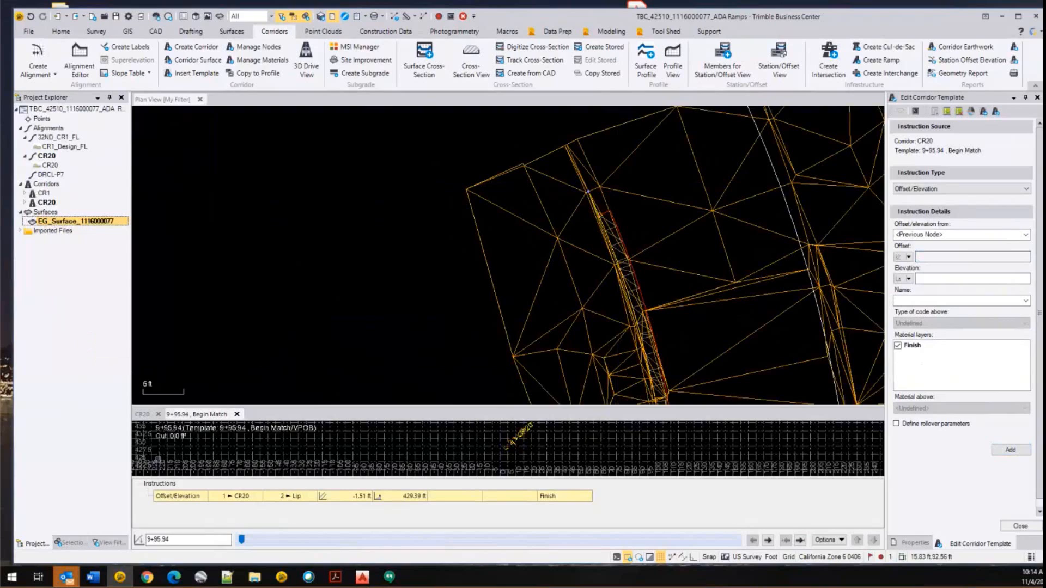
- Look through the Selection Explorer, View Filter Manager and Project Explorer panes, and close the Selection Explorer
click(58, 543)
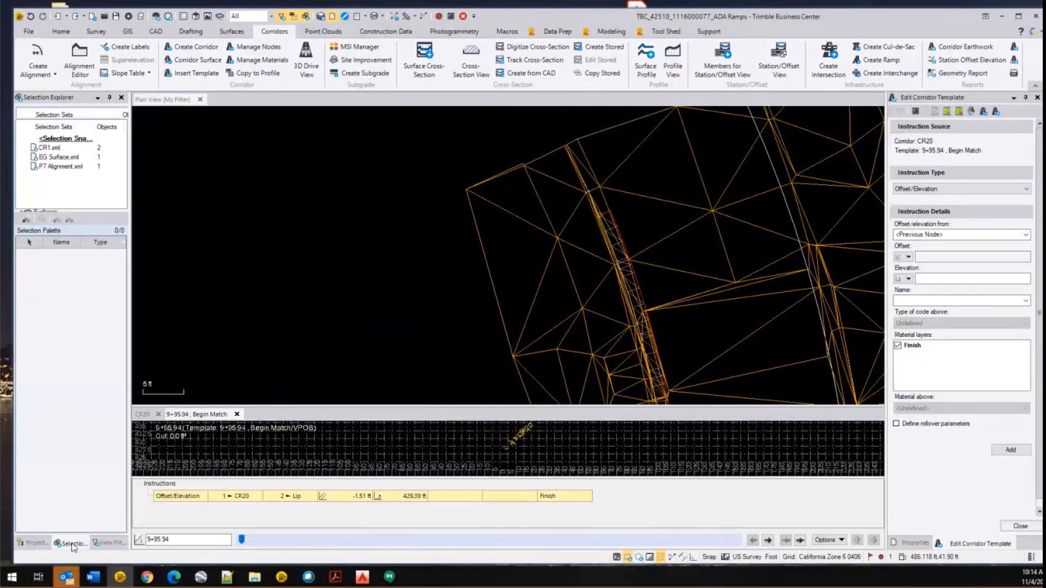
click(108, 543)
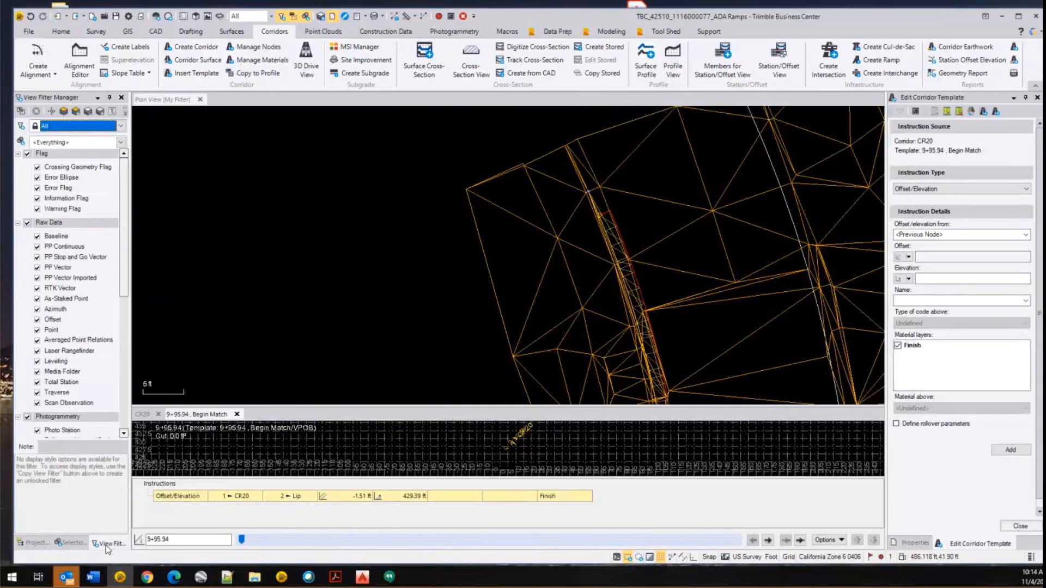
click(69, 543)
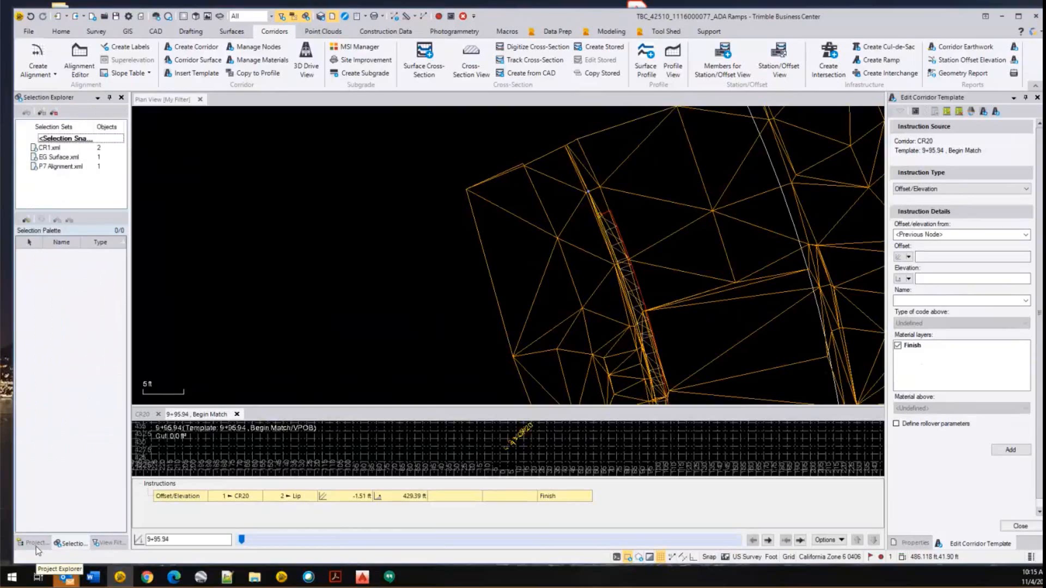
click(37, 547)
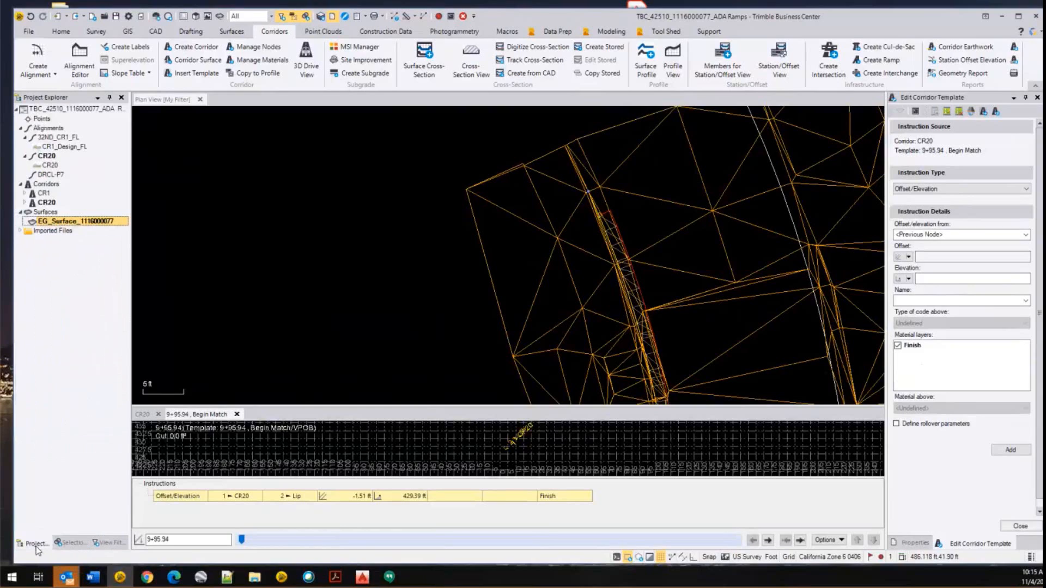
click(69, 543)
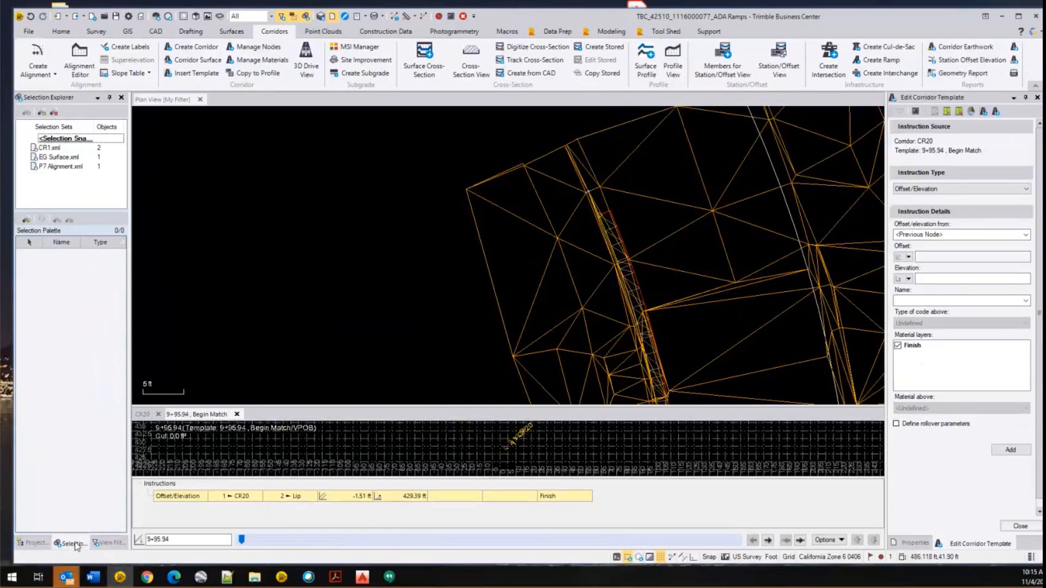
right_click(75, 545)
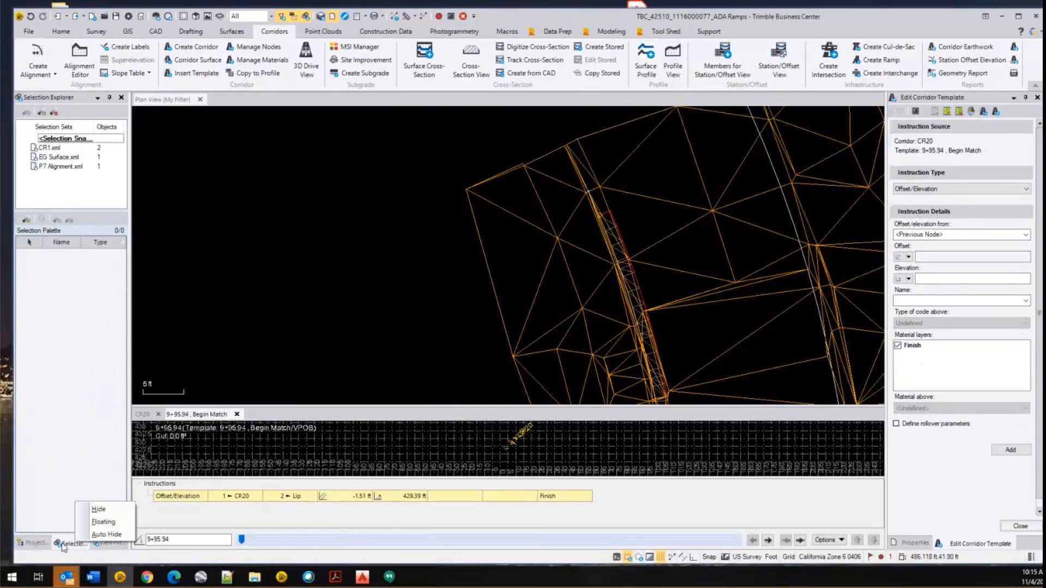
click(64, 546)
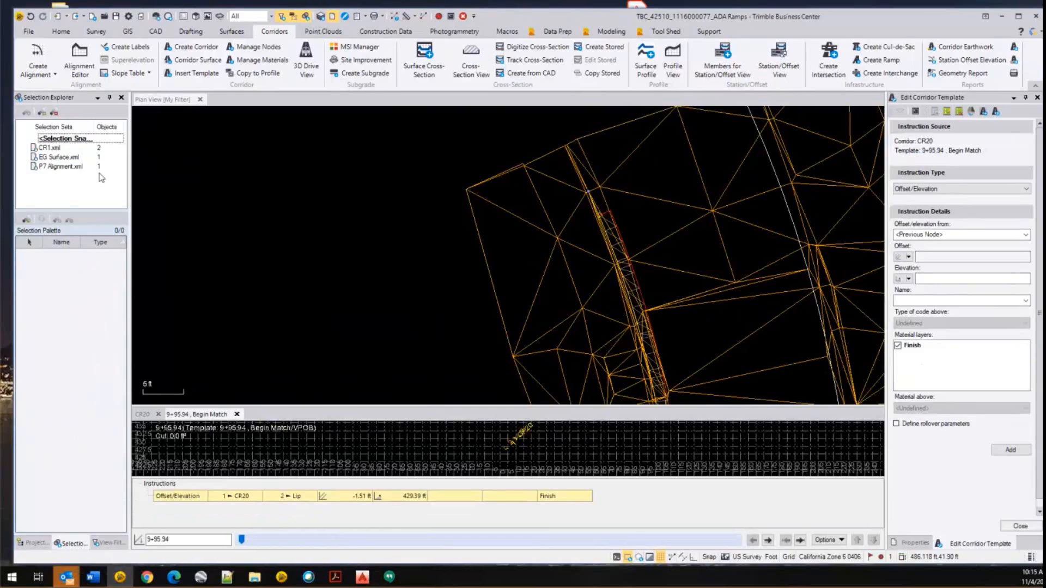
click(121, 98)
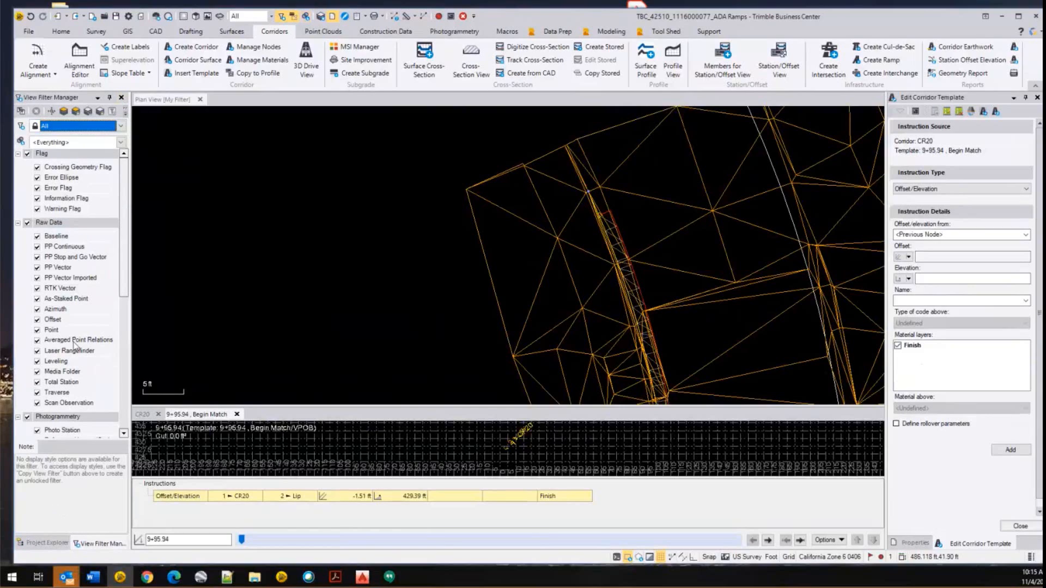
scroll(74, 344, down, 6)
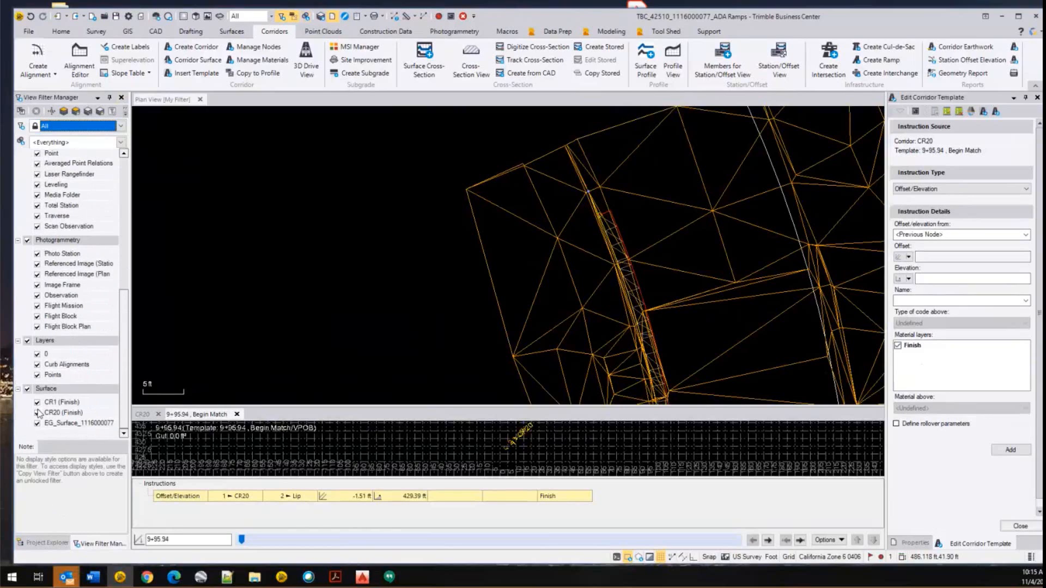
click(36, 424)
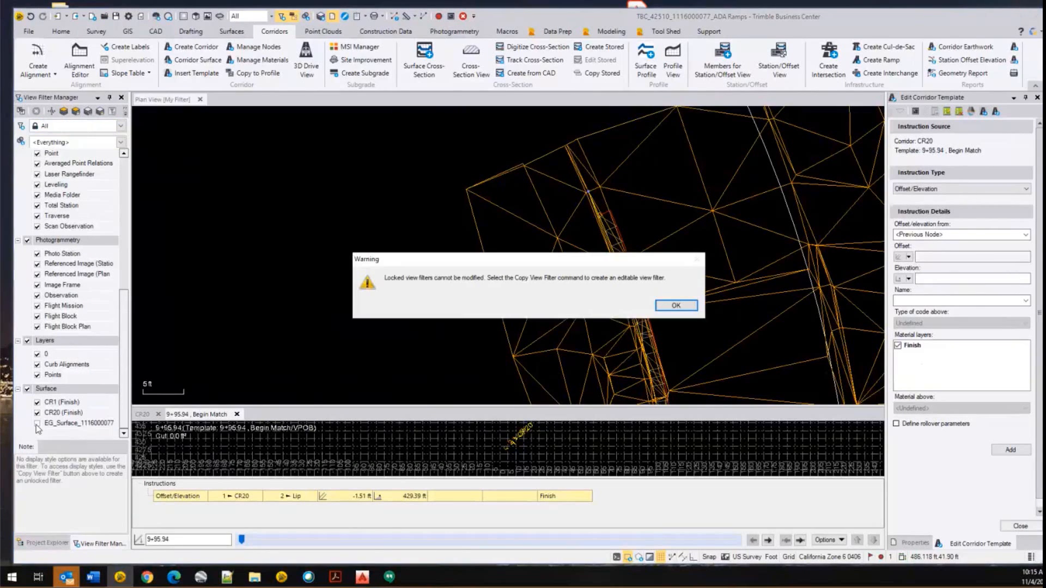
click(662, 309)
click(121, 126)
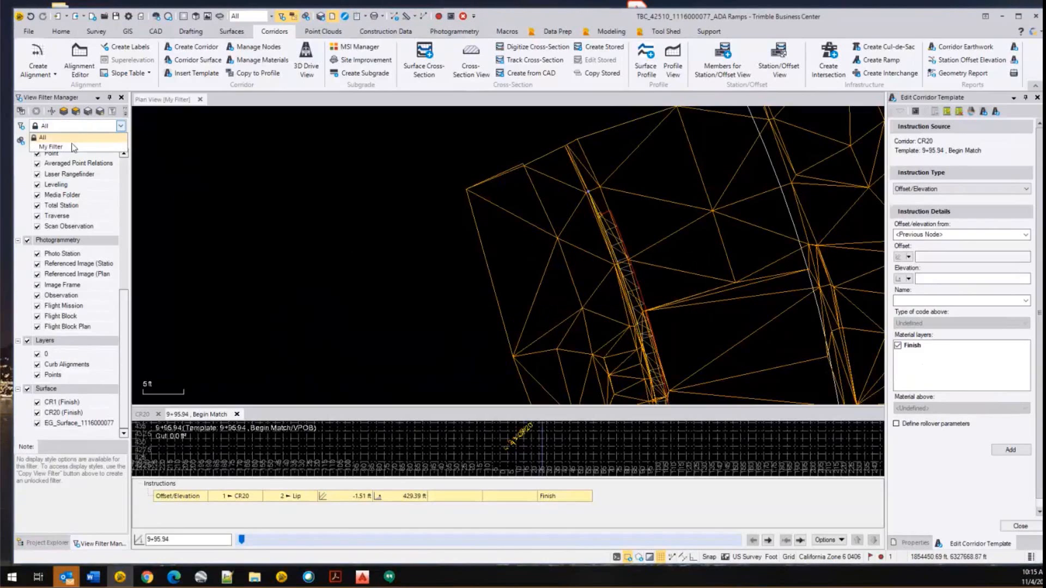
click(54, 140)
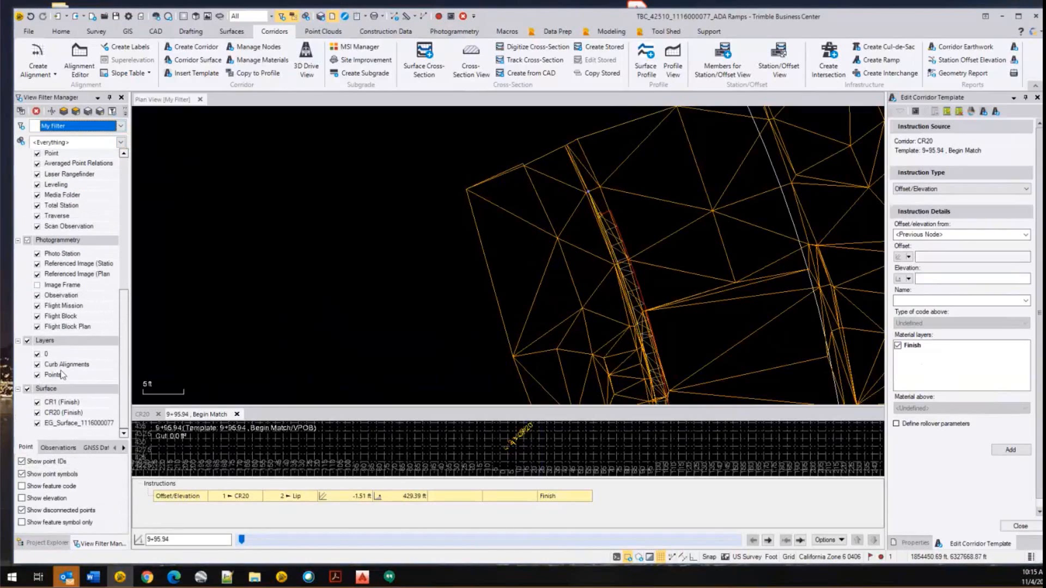
click(37, 423)
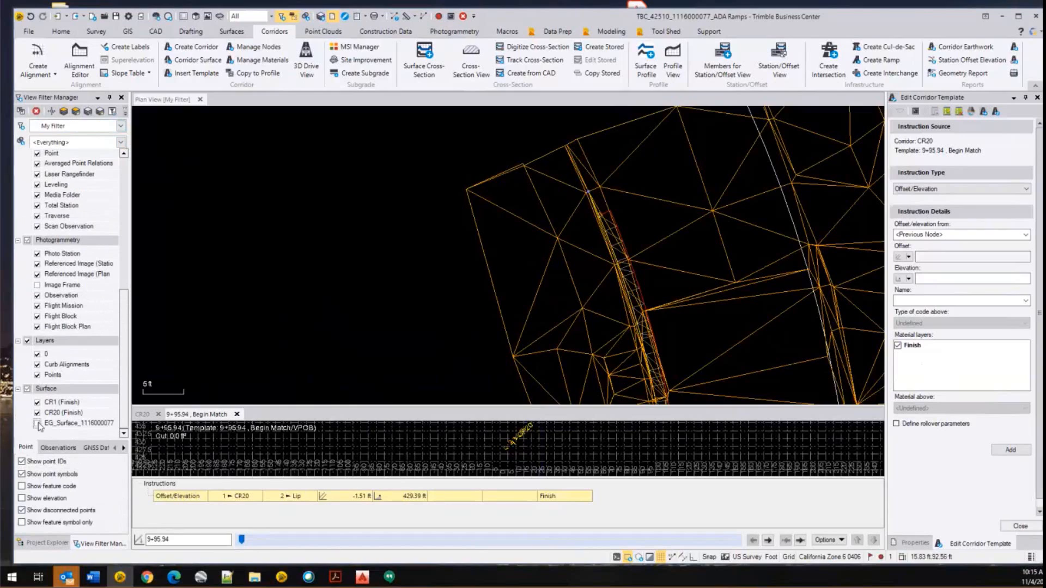
scroll(684, 250, down, 3)
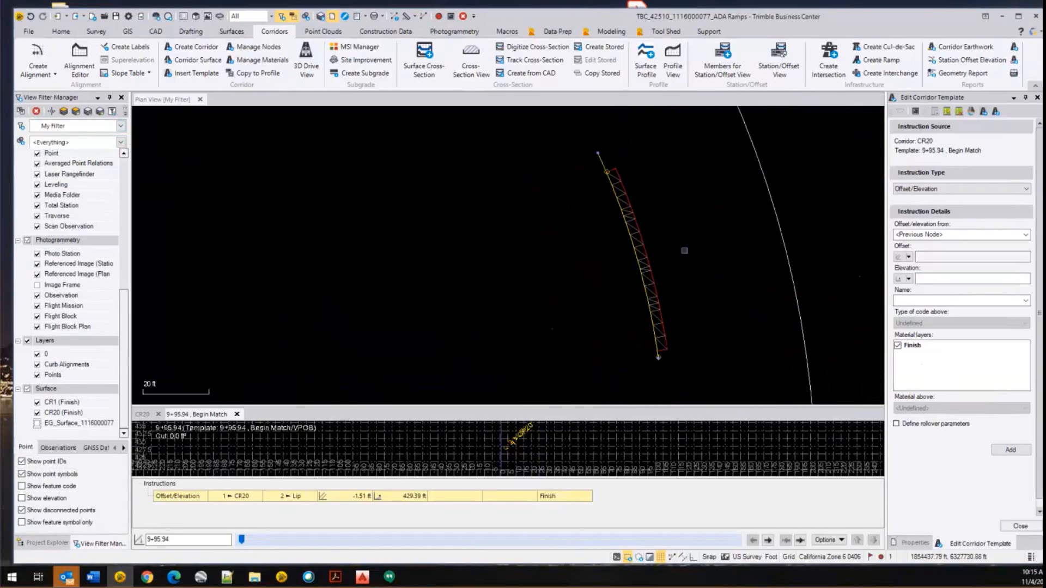
scroll(637, 237, up, 3)
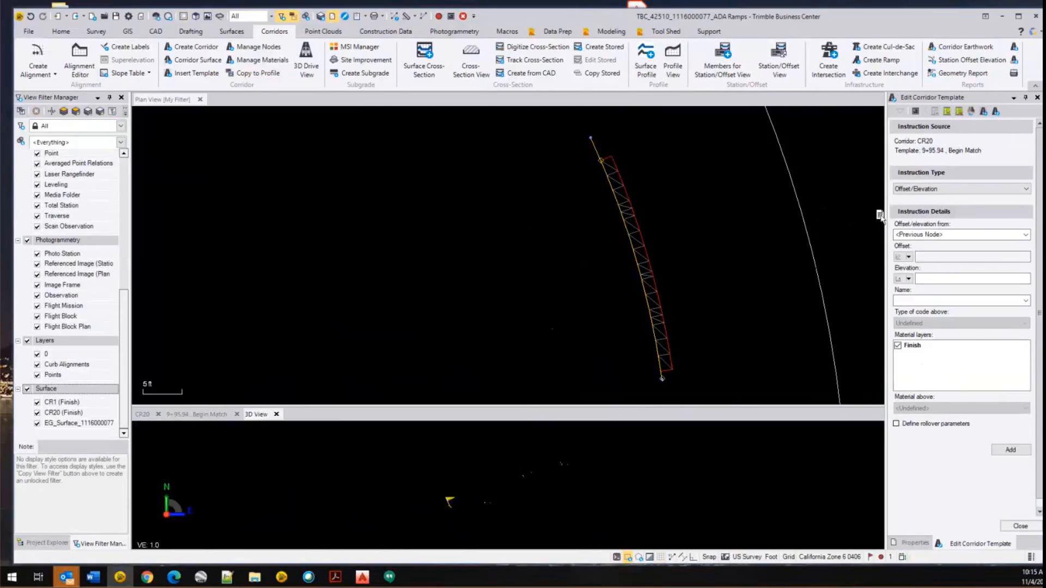
- Arrange the 3D View beside the Plan View, with the corridor template's cross-section view spanning the full width below both
right_drag(867, 216, 866, 219)
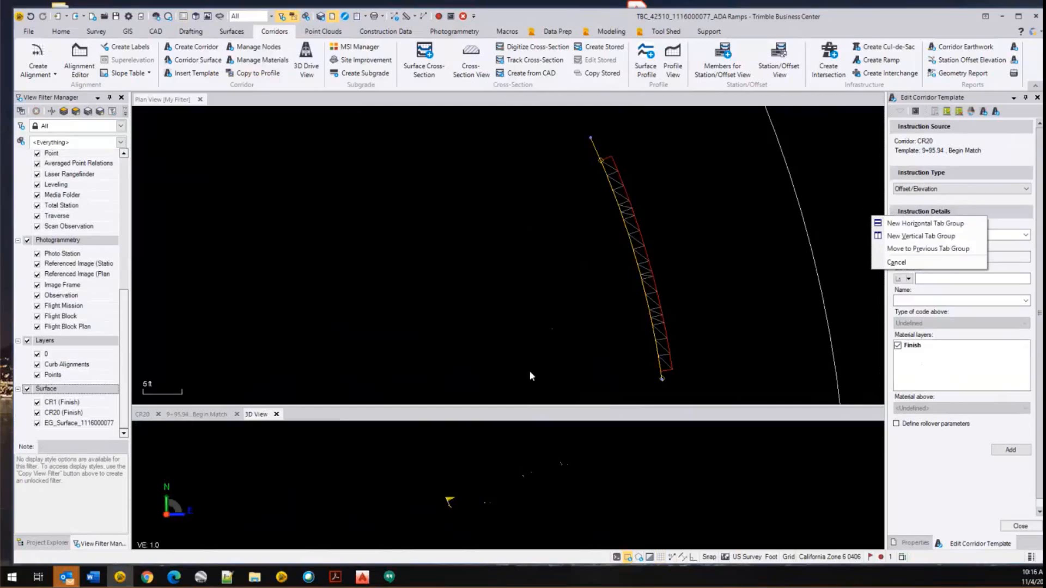
click(265, 420)
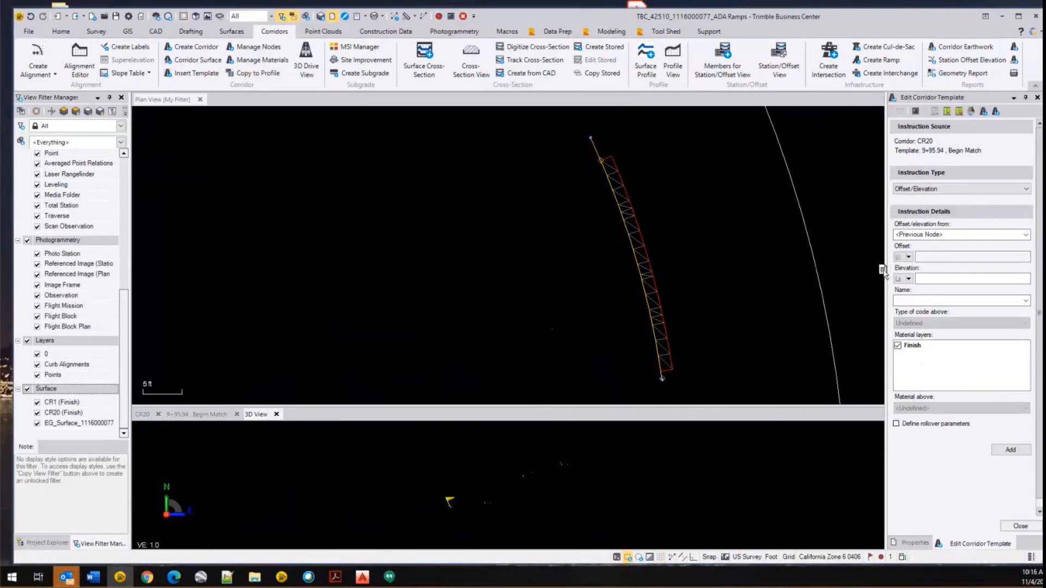
drag(883, 270, 881, 269)
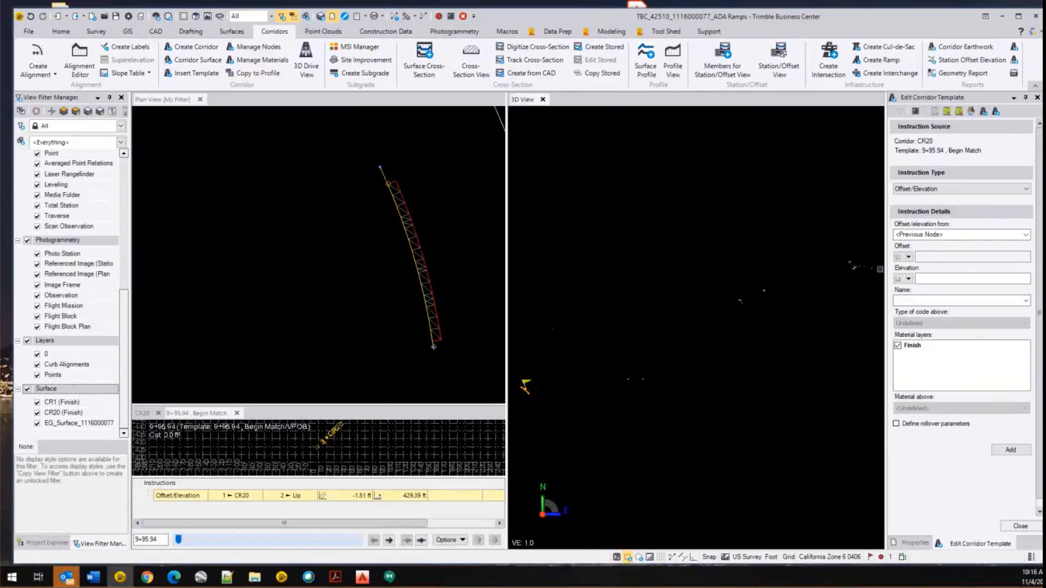
click(481, 412)
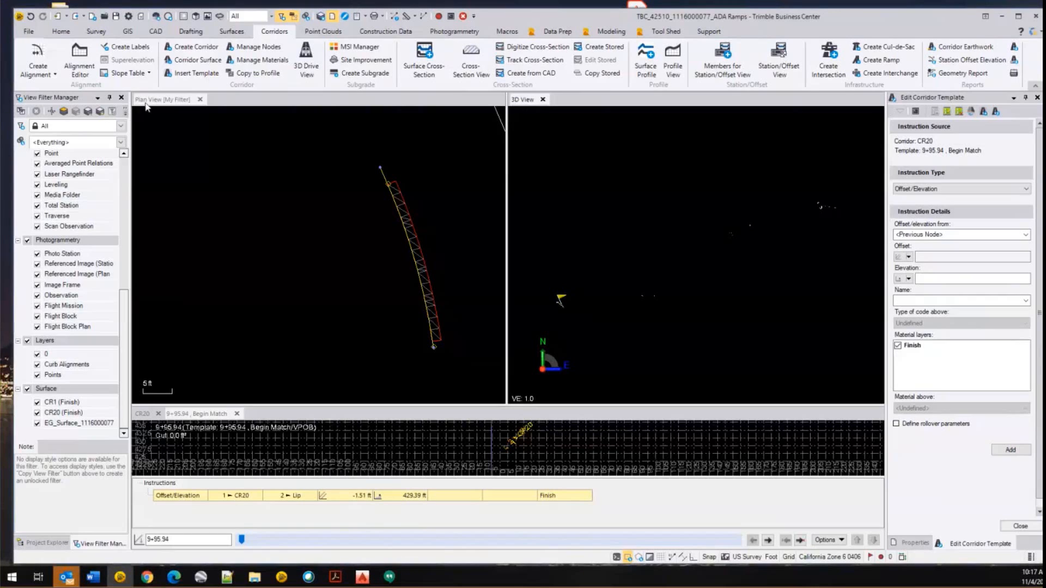
- Examine in 3D how the CR20 corridor surface sits against the existing ground surface, from above and from low angles at both ends
scroll(820, 207, up, 10)
scroll(827, 241, up, 3)
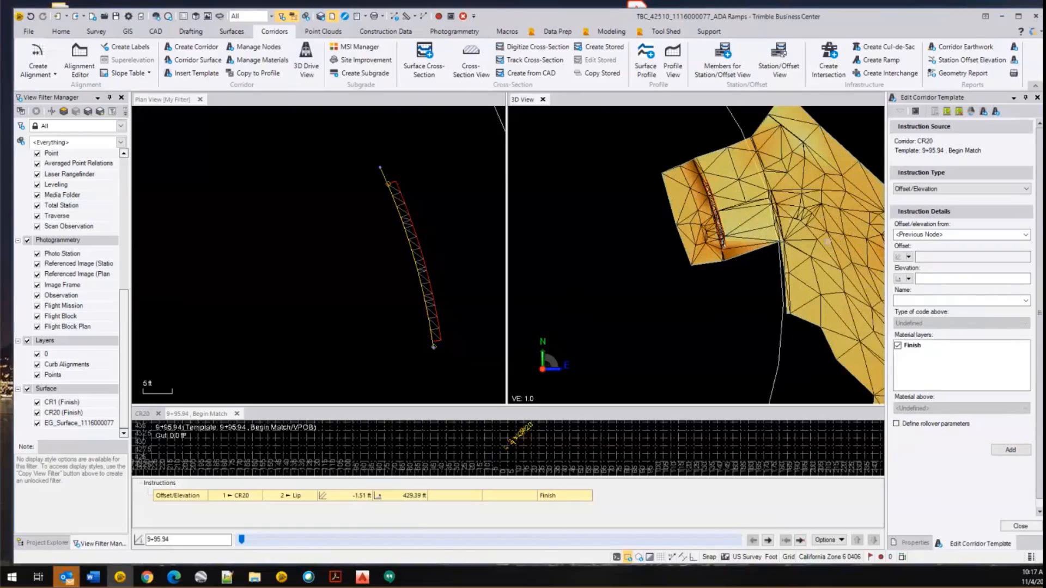
middle_drag(823, 242, 716, 233)
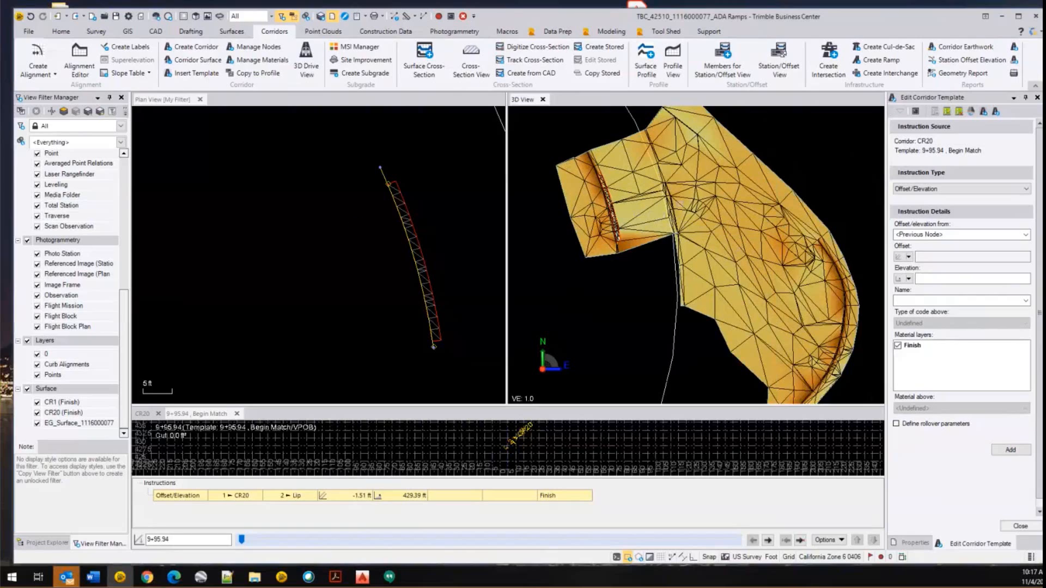
middle_drag(341, 238, 319, 255)
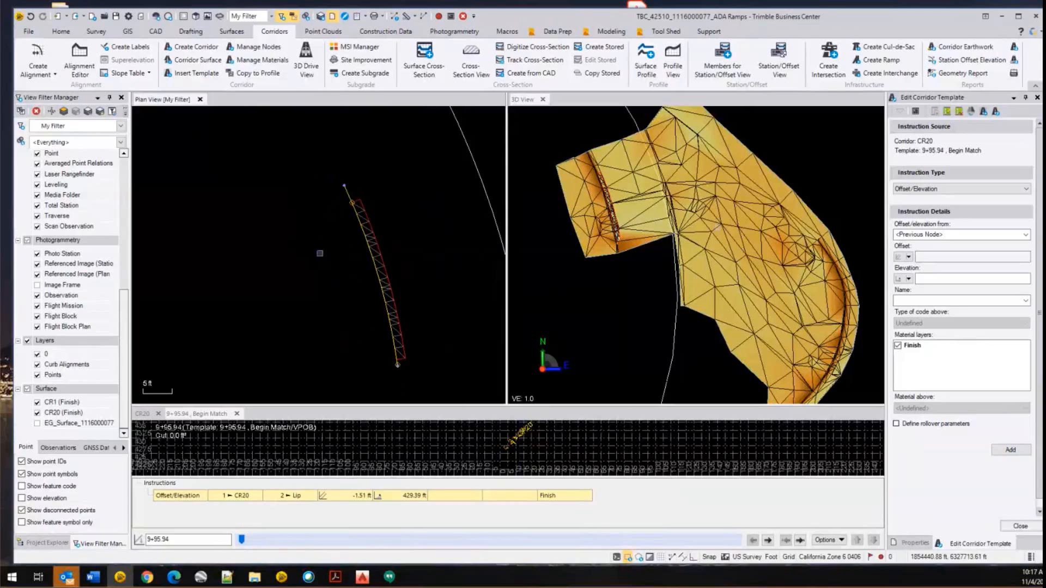
right_drag(728, 238, 654, 173)
middle_drag(432, 264, 437, 245)
middle_drag(714, 242, 716, 270)
scroll(695, 224, up, 6)
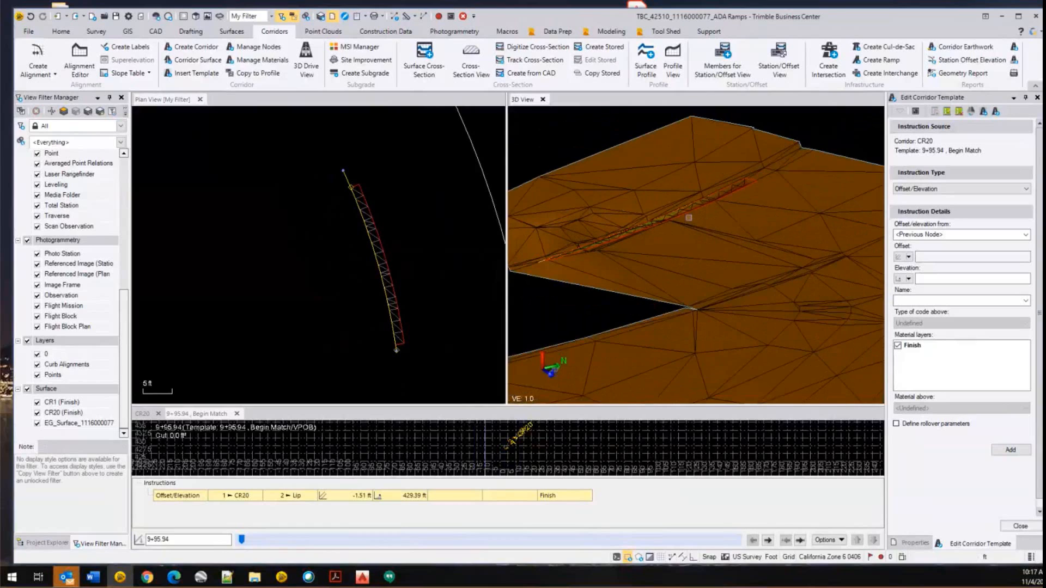
scroll(657, 222, up, 3)
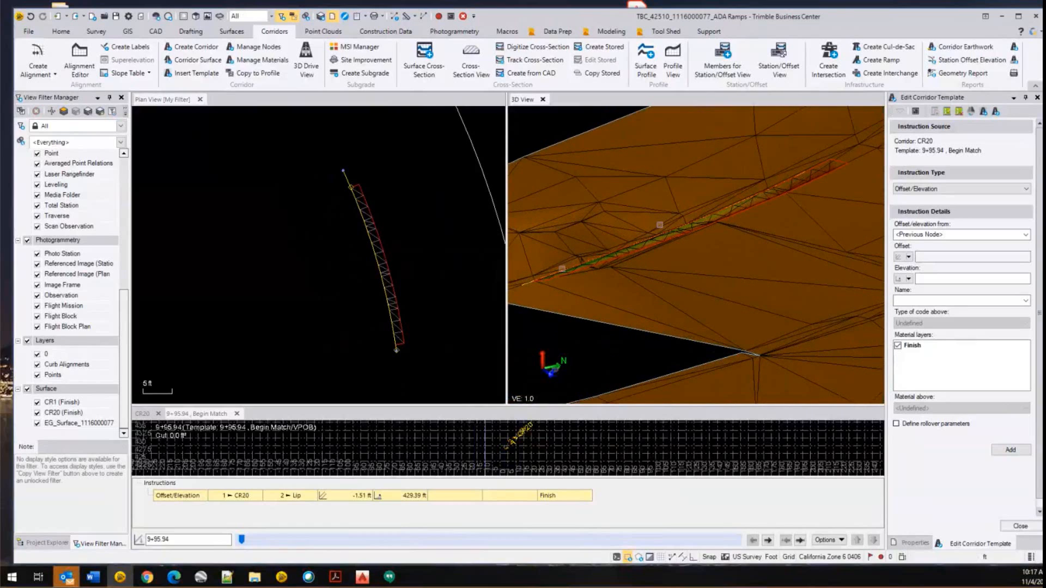
middle_drag(561, 269, 628, 254)
scroll(628, 254, up, 2)
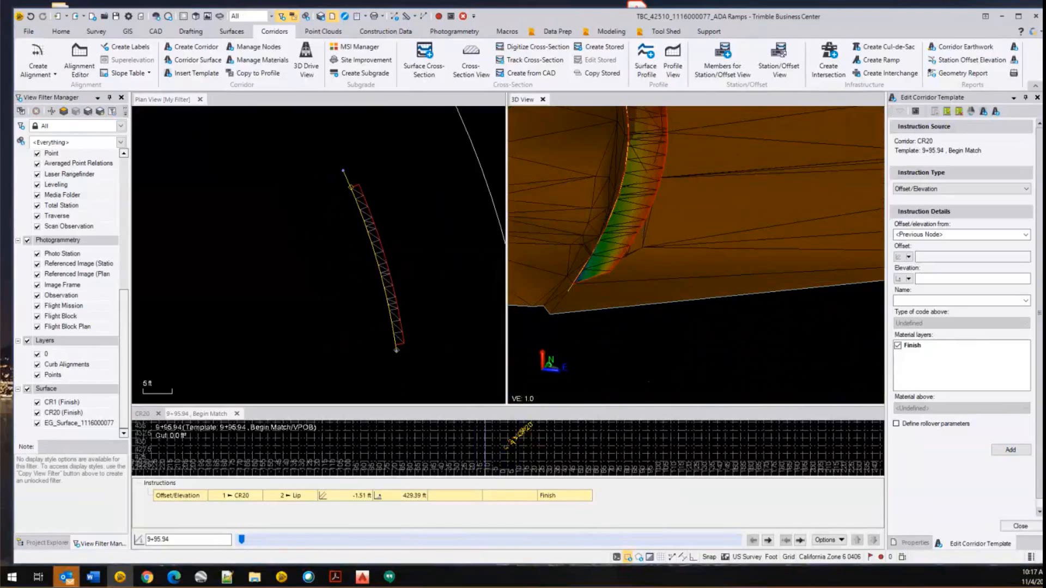
scroll(691, 195, down, 1)
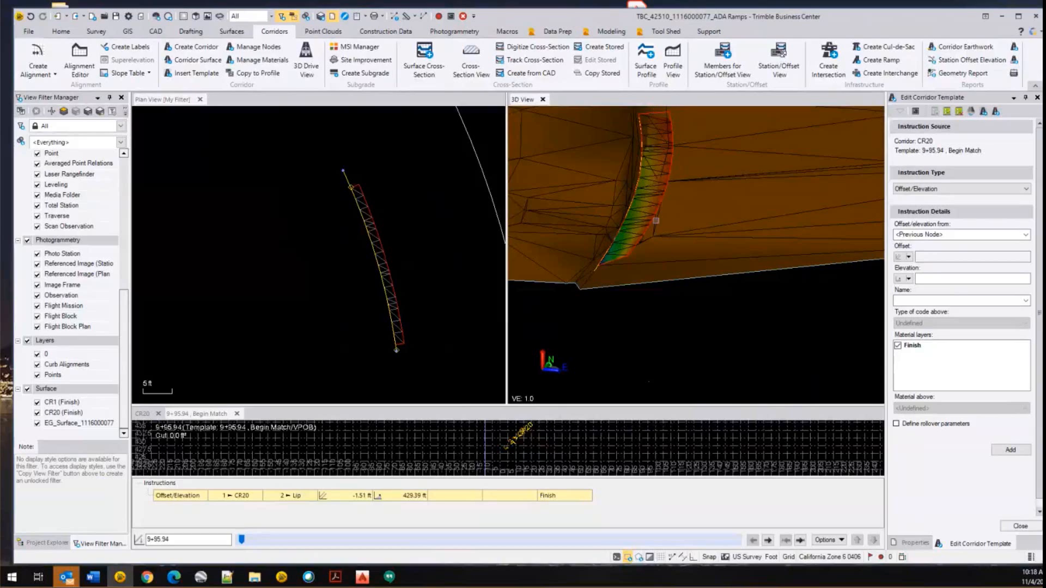
mouse_move(672, 181)
middle_down()
mouse_move(630, 180)
mouse_move(714, 196)
mouse_move(745, 279)
middle_up()
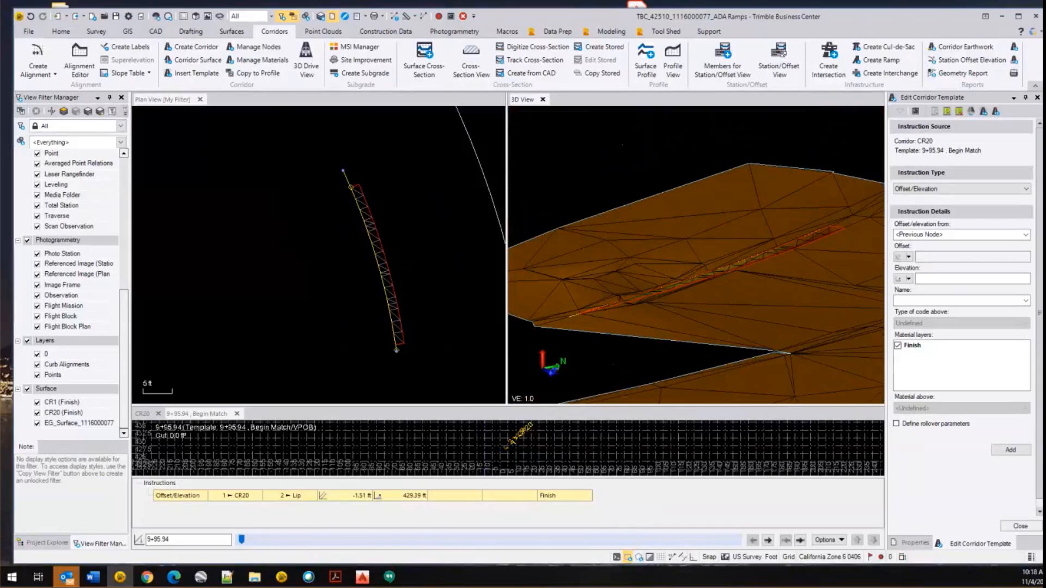
- Enlarge the 9+95.94 Begin Match cross-section view and inspect the segment between the CR20 and Lip nodes
drag(380, 407, 388, 342)
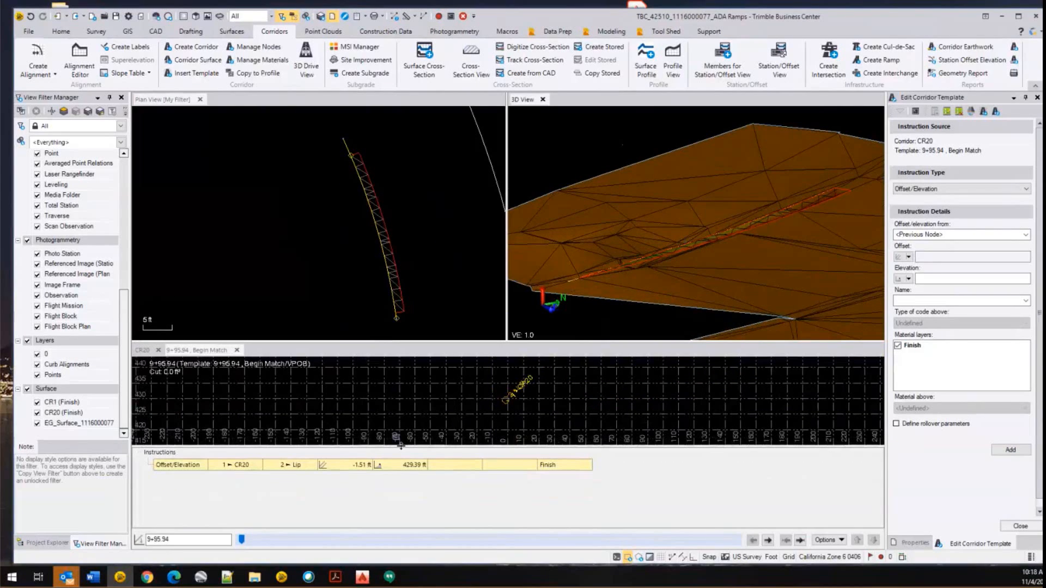
scroll(484, 394, up, 5)
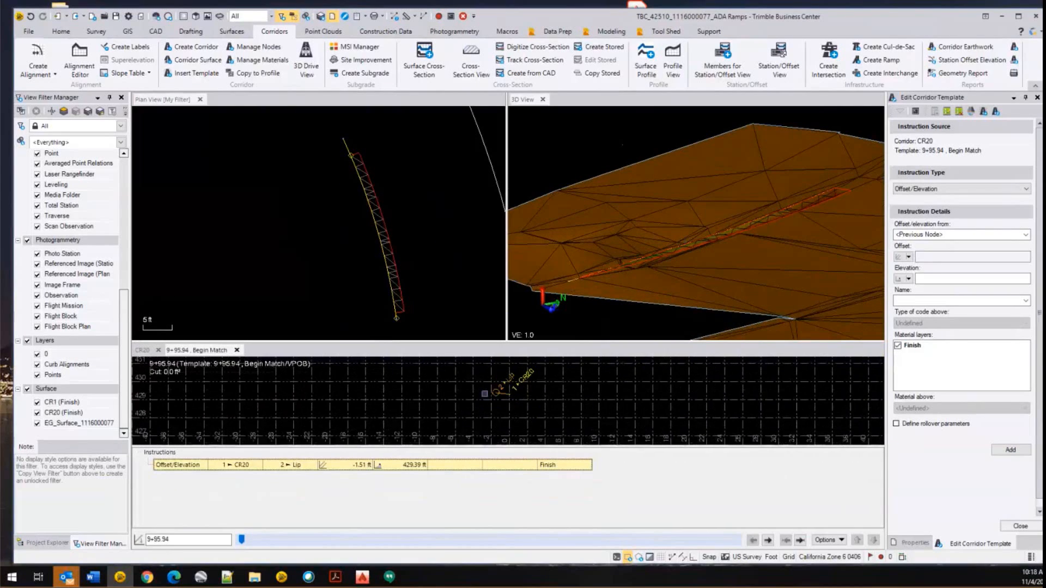
scroll(484, 393, up, 2)
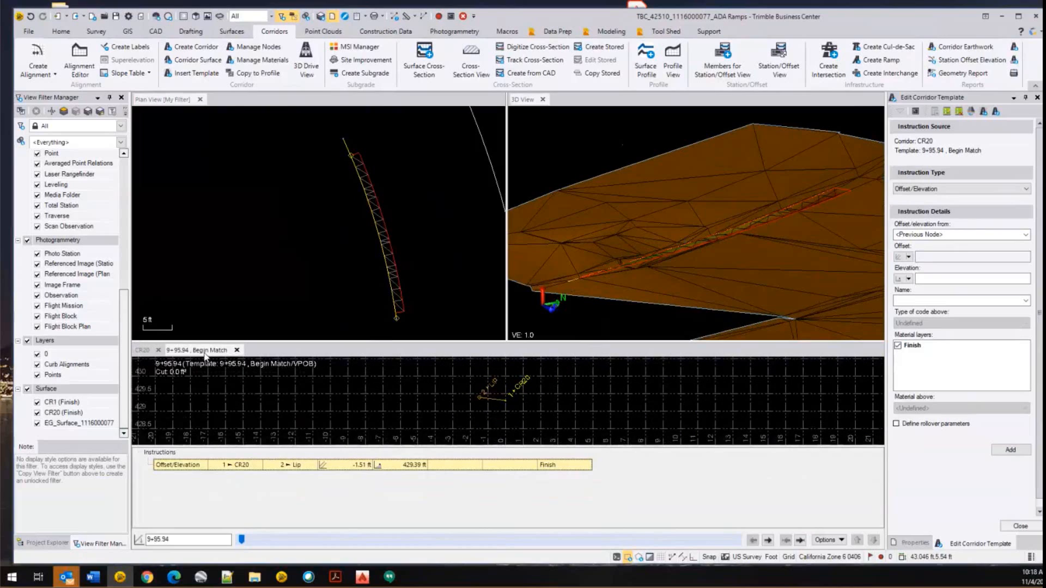
scroll(421, 406, up, 1)
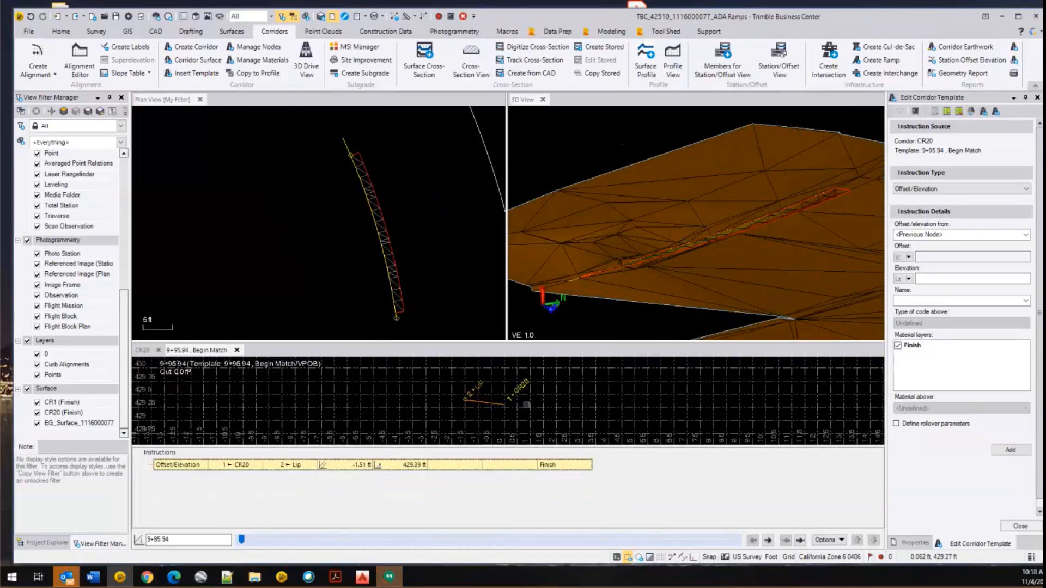
scroll(509, 403, down, 2)
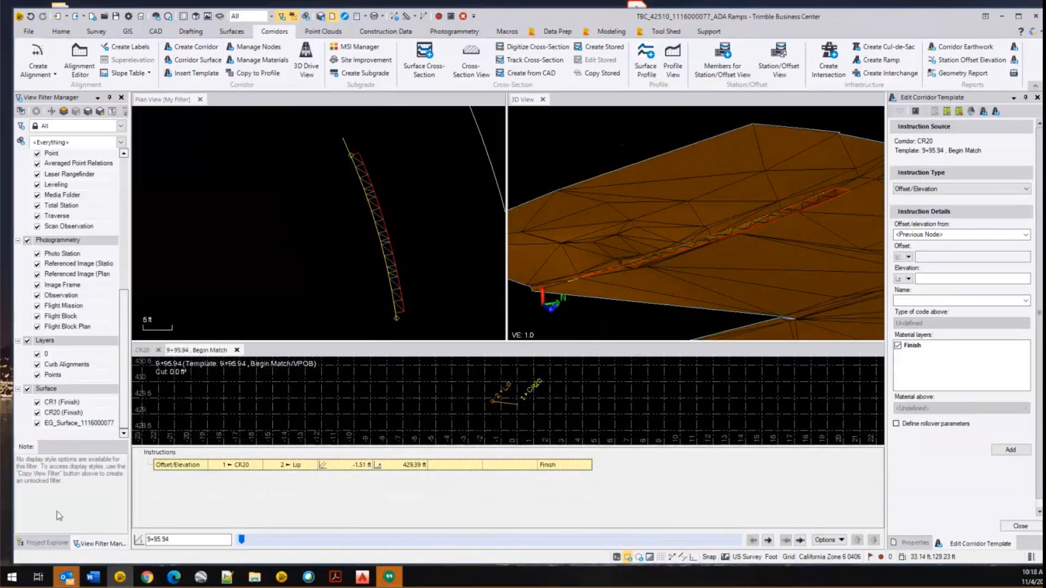
click(55, 543)
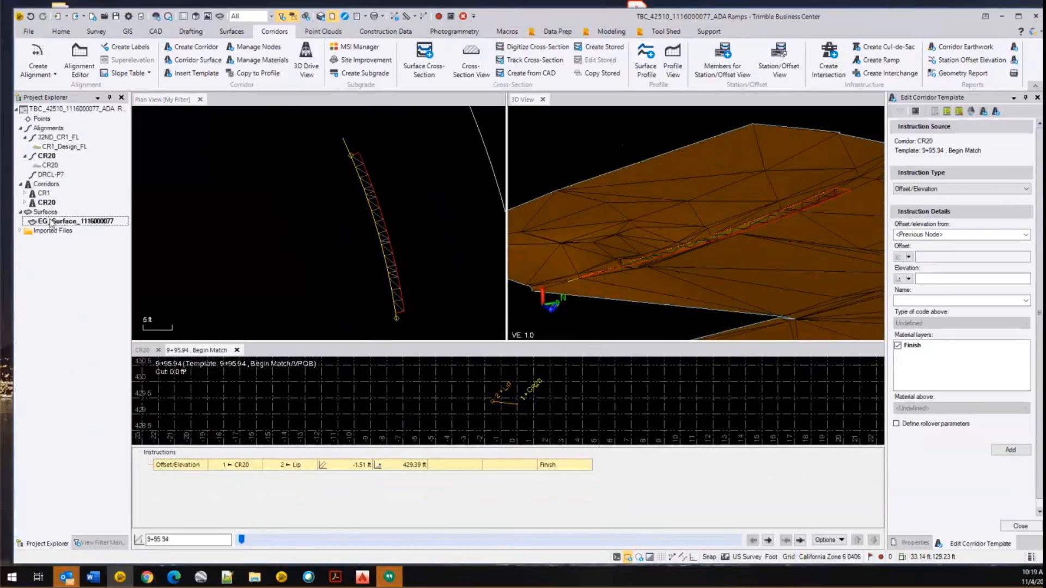
click(46, 205)
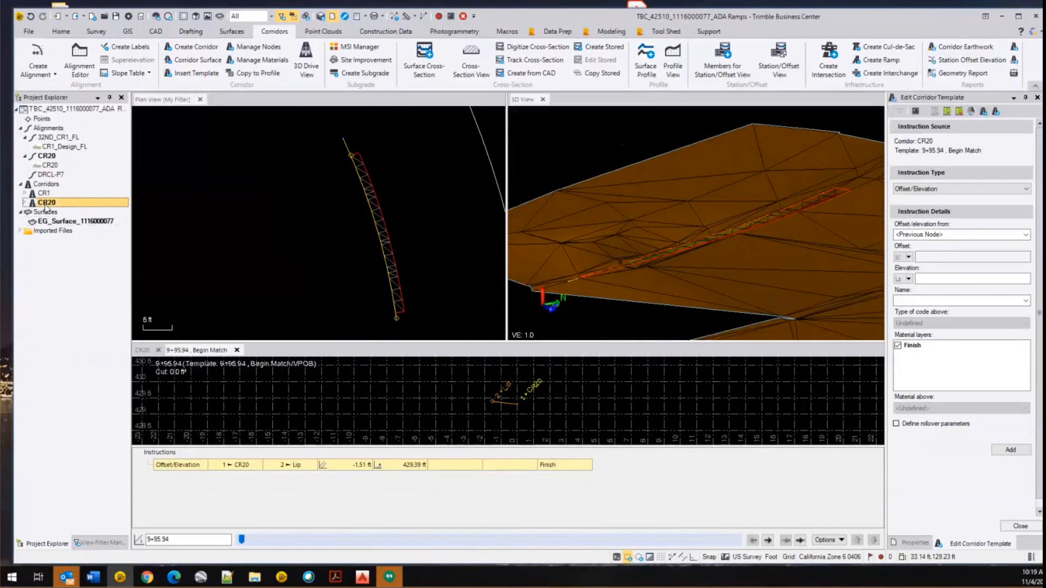
right_click(46, 208)
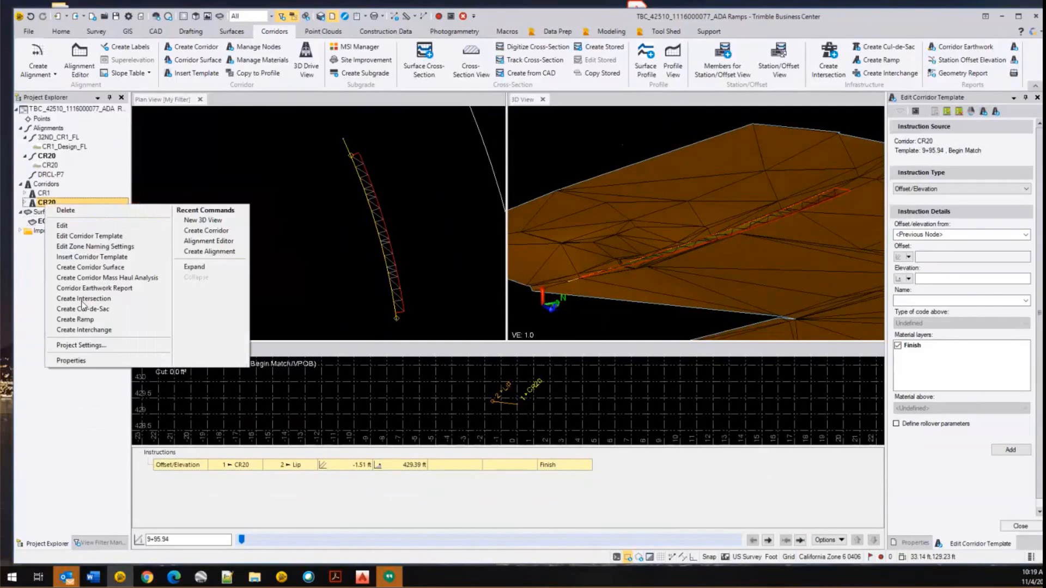
click(71, 229)
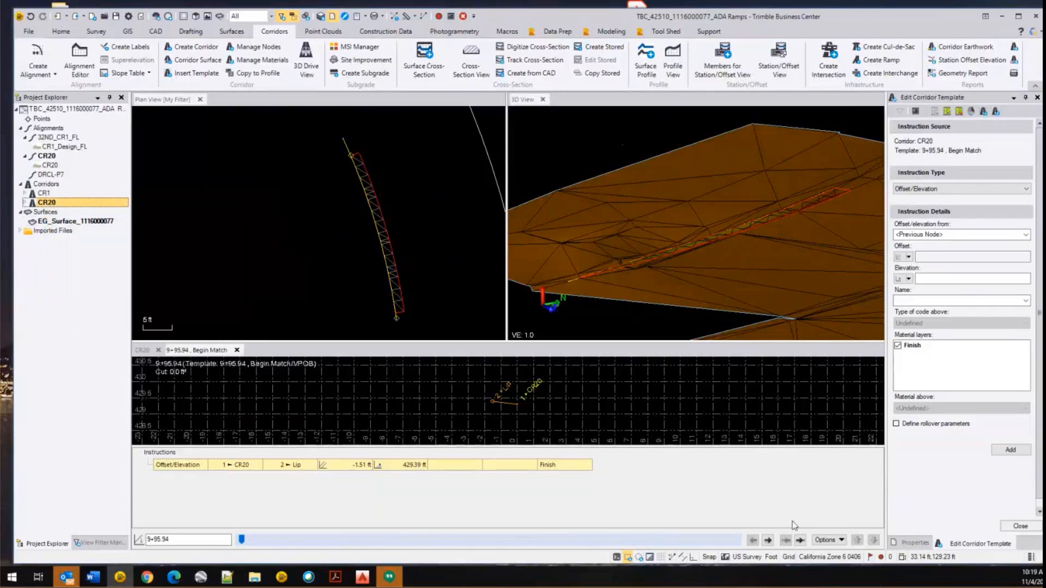
click(913, 543)
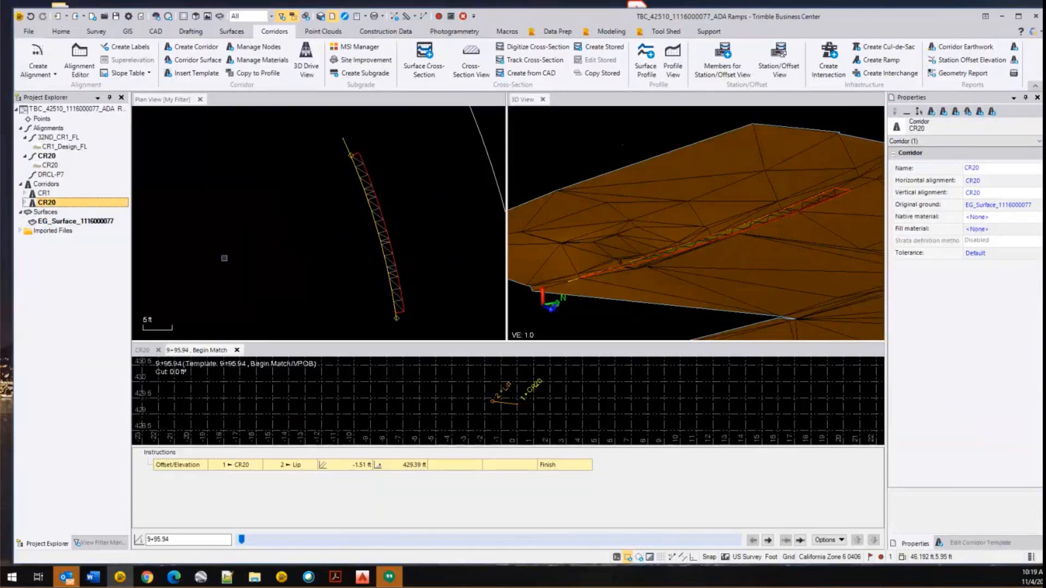
right_click(48, 203)
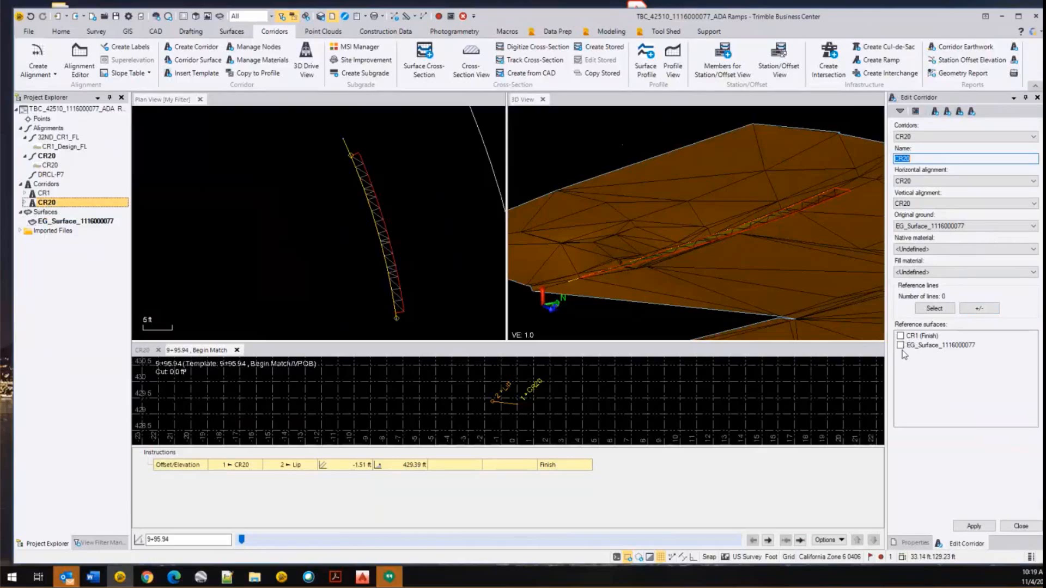
click(901, 345)
click(986, 528)
- Compare the template segment with the existing ground line in the cross-section, closely checking the match at the CR20 and Lip nodes
scroll(517, 381, up, 3)
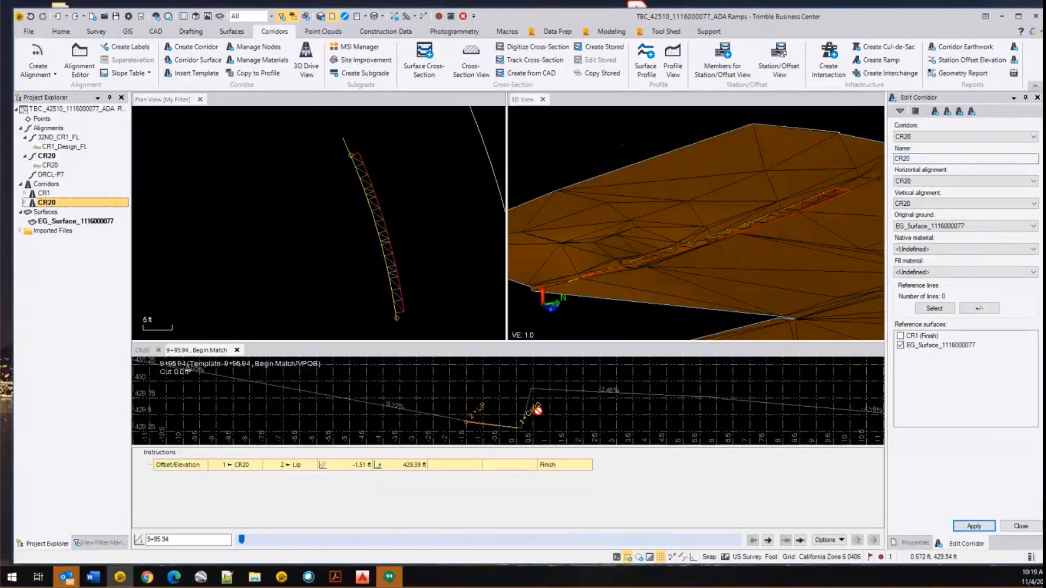
scroll(523, 431, up, 5)
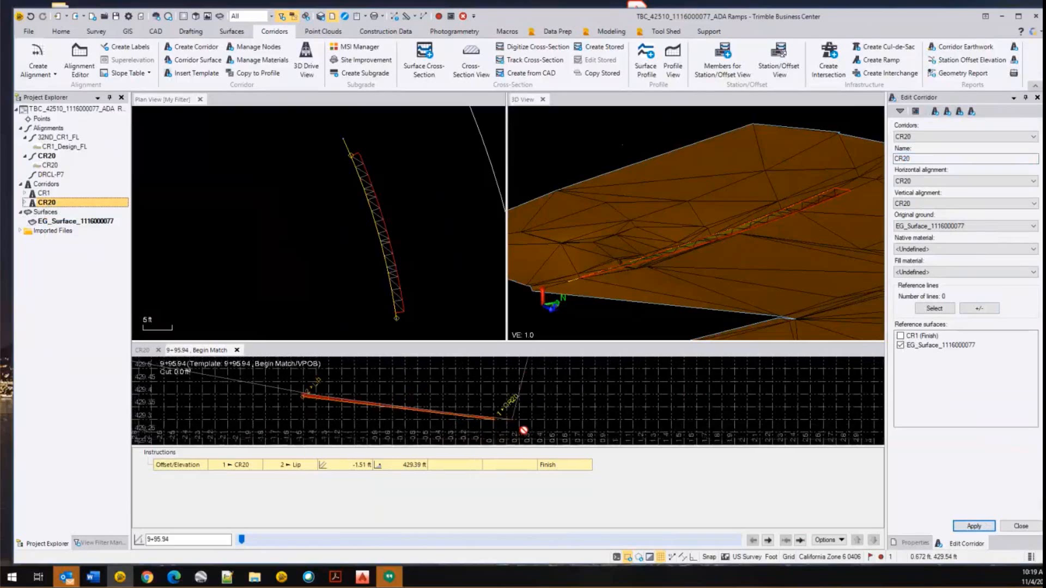
scroll(523, 430, up, 1)
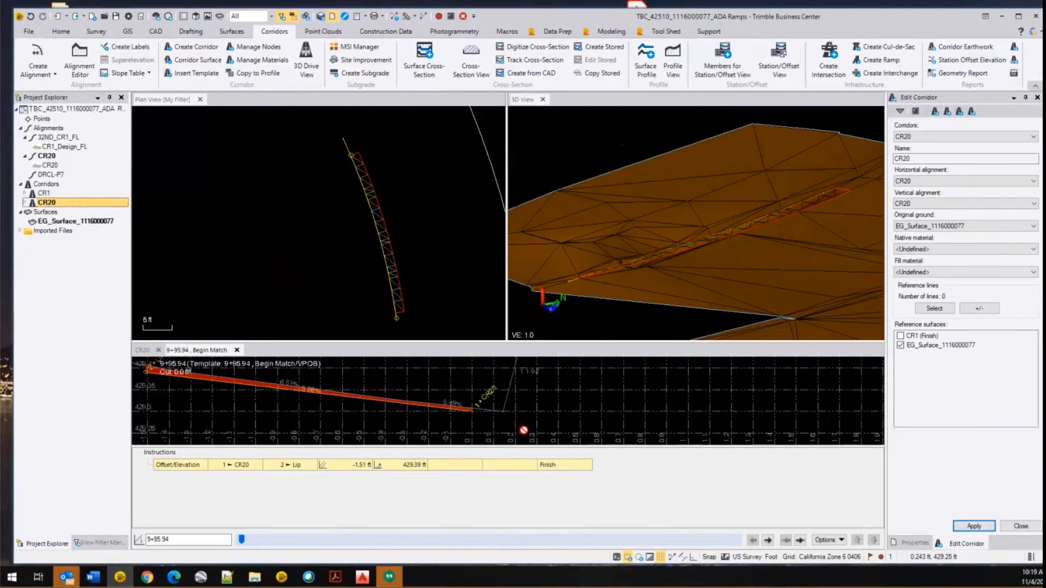
scroll(485, 406, up, 1)
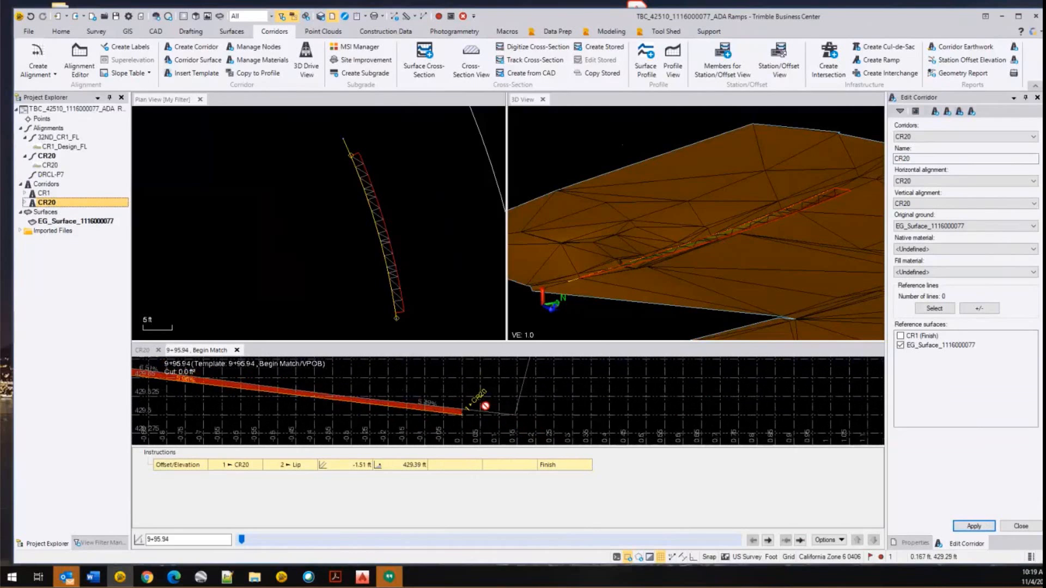
scroll(485, 406, up, 1)
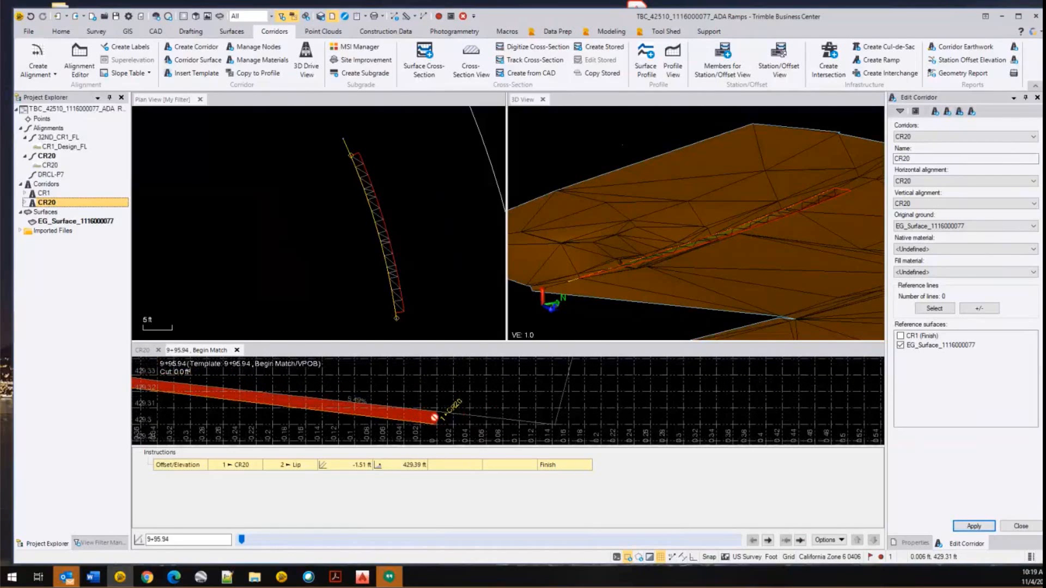
scroll(436, 411, down, 3)
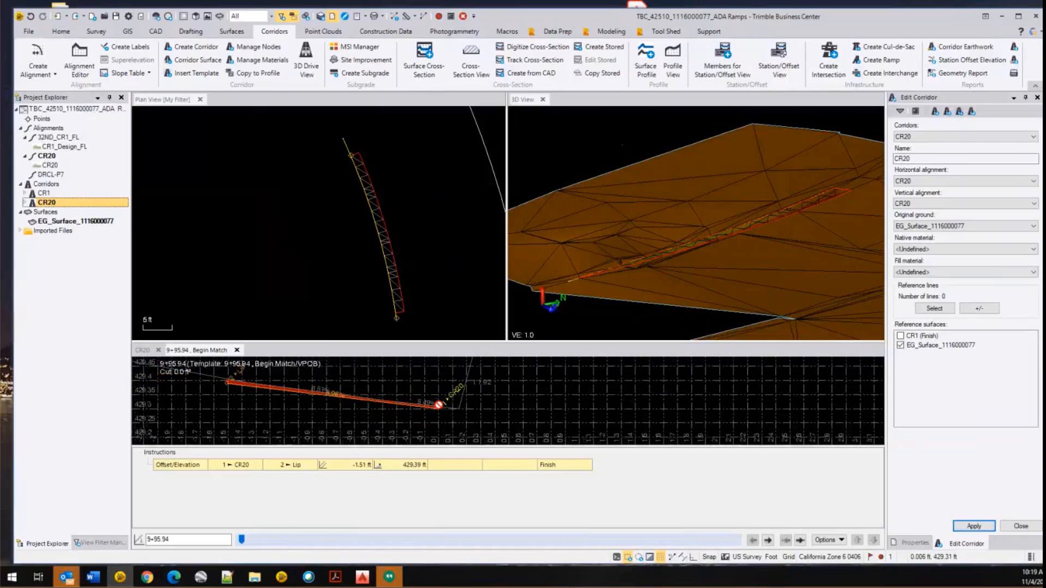
scroll(438, 405, down, 2)
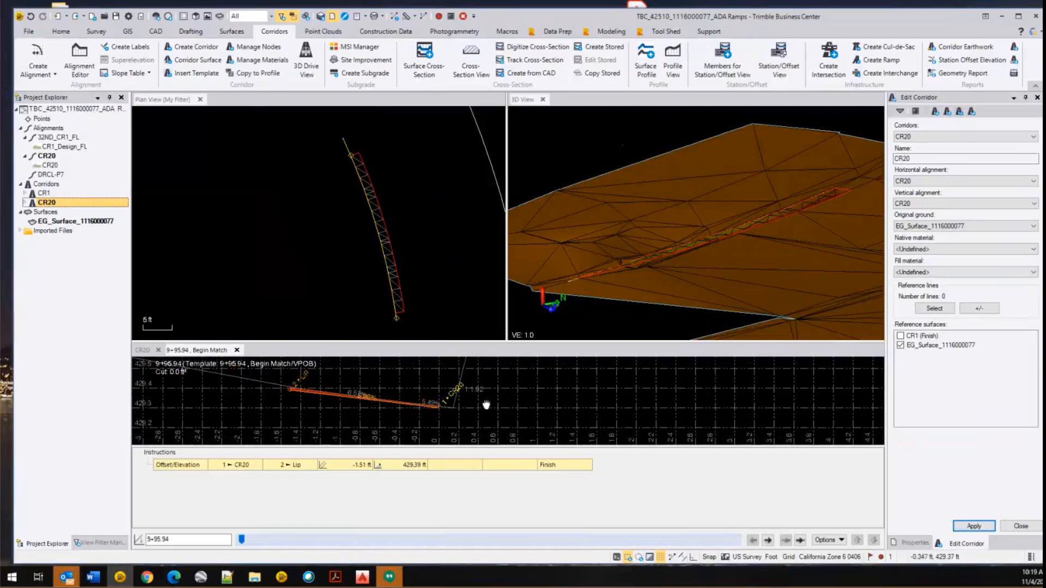
middle_drag(419, 403, 516, 406)
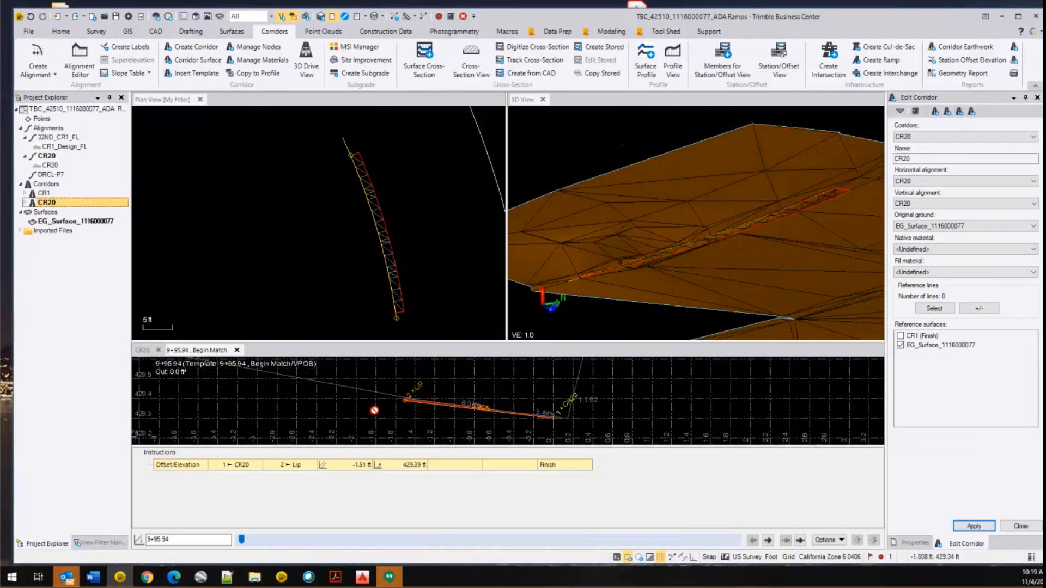
scroll(393, 400, up, 1)
scroll(392, 401, up, 4)
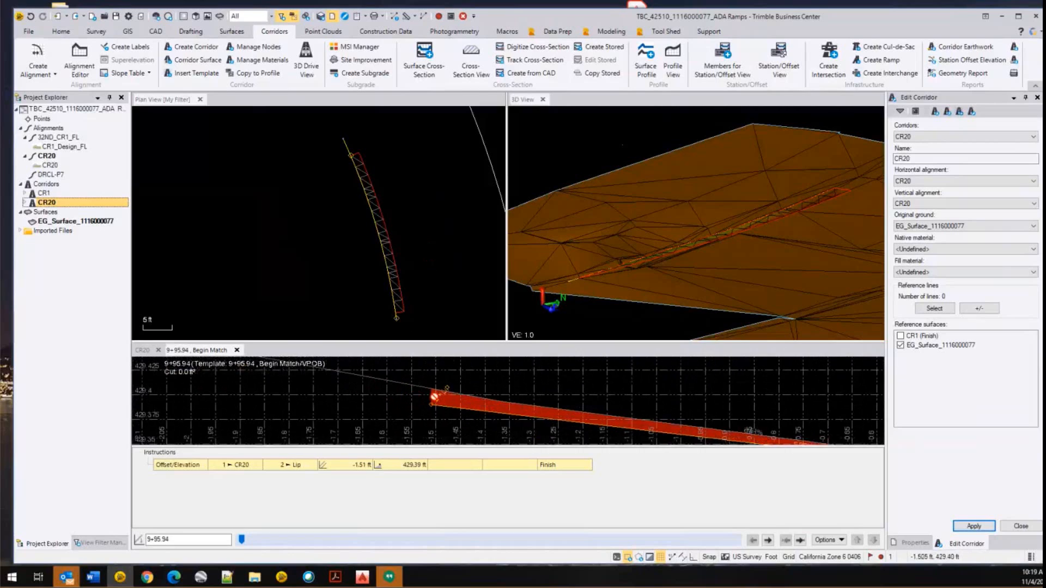
scroll(434, 396, down, 3)
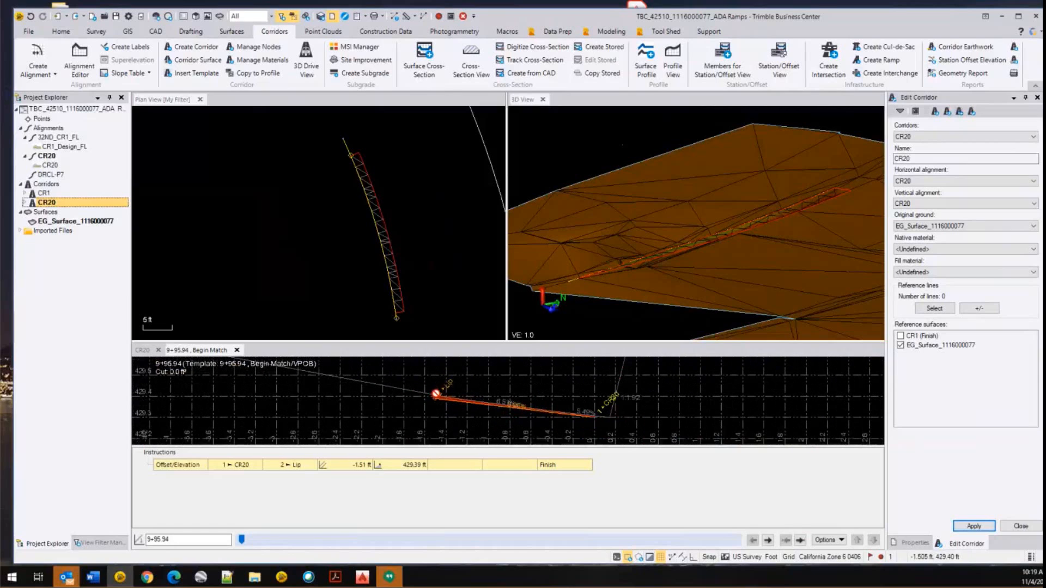
scroll(430, 396, up, 3)
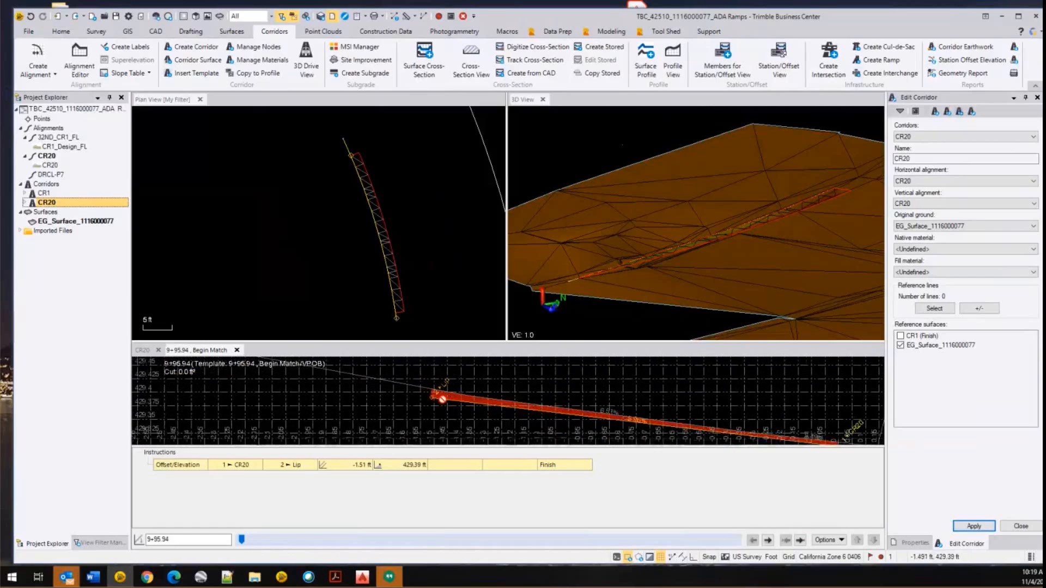
scroll(442, 399, down, 3)
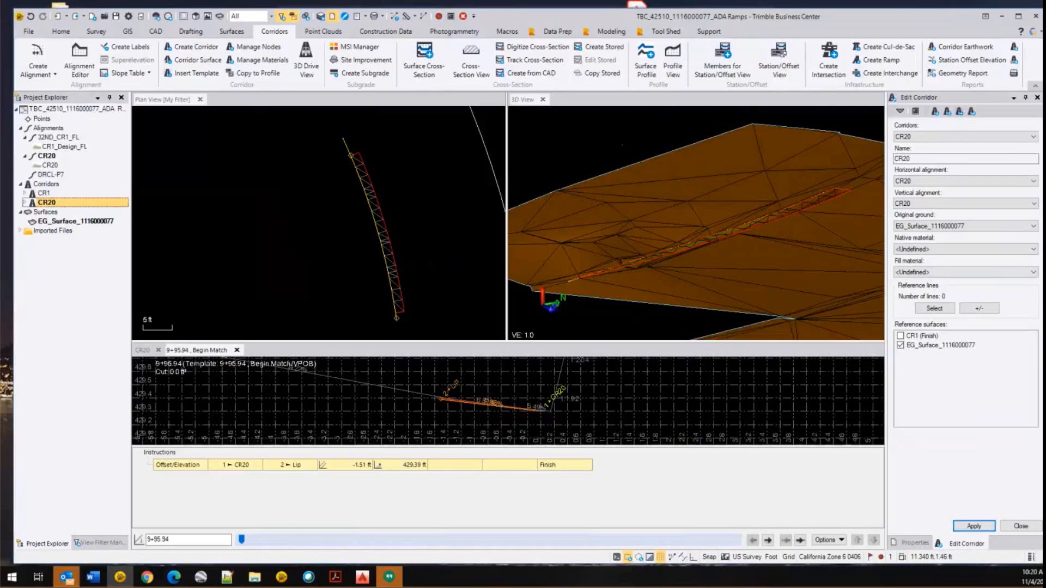
- Consult the PDF plan sheet for the 9+95.94 begin match dimensions and elevations, and return to editing the CR20 template
key(alt+Tab)
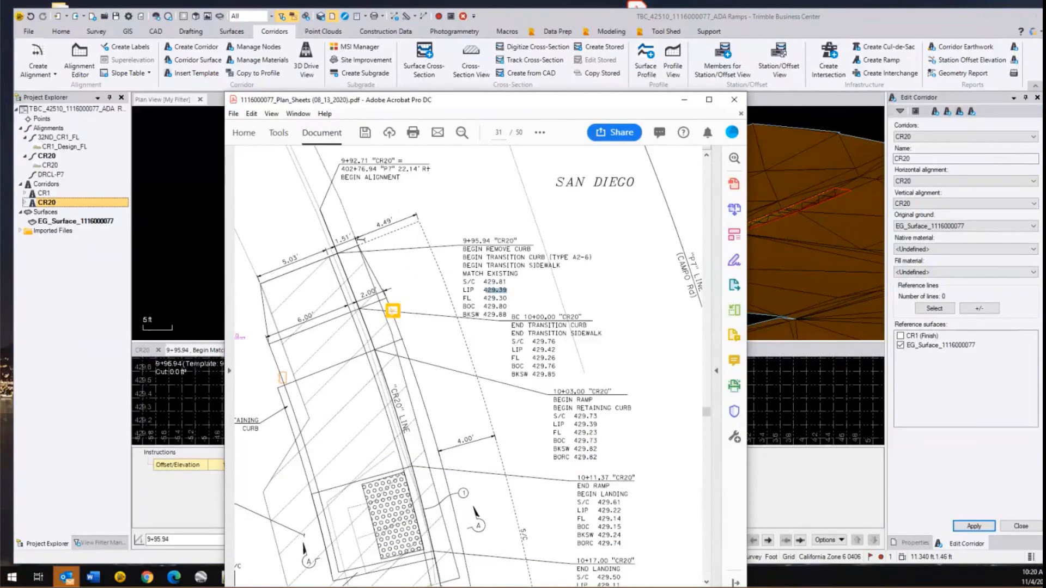
key(alt+Tab)
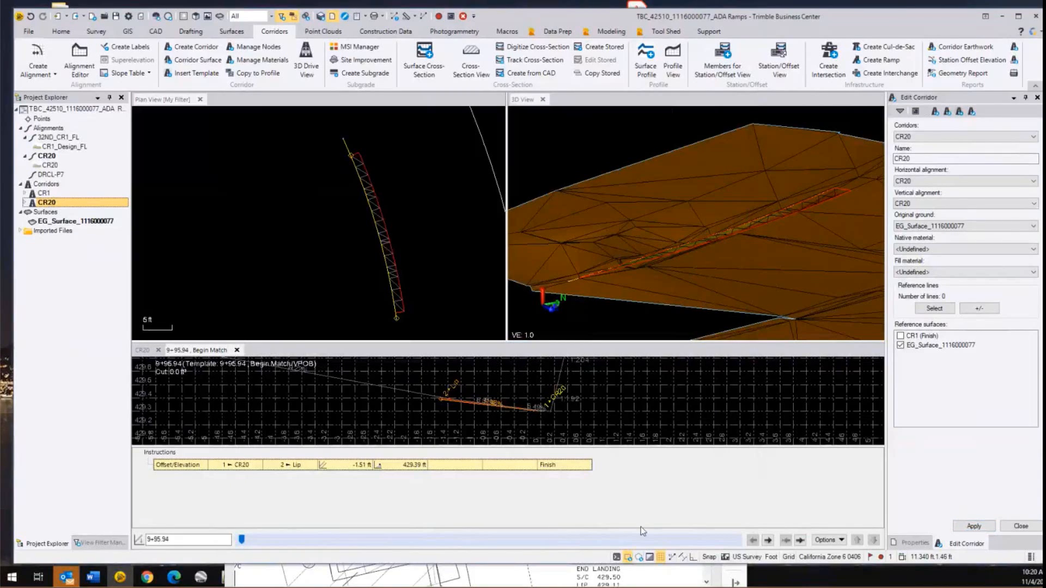
click(989, 526)
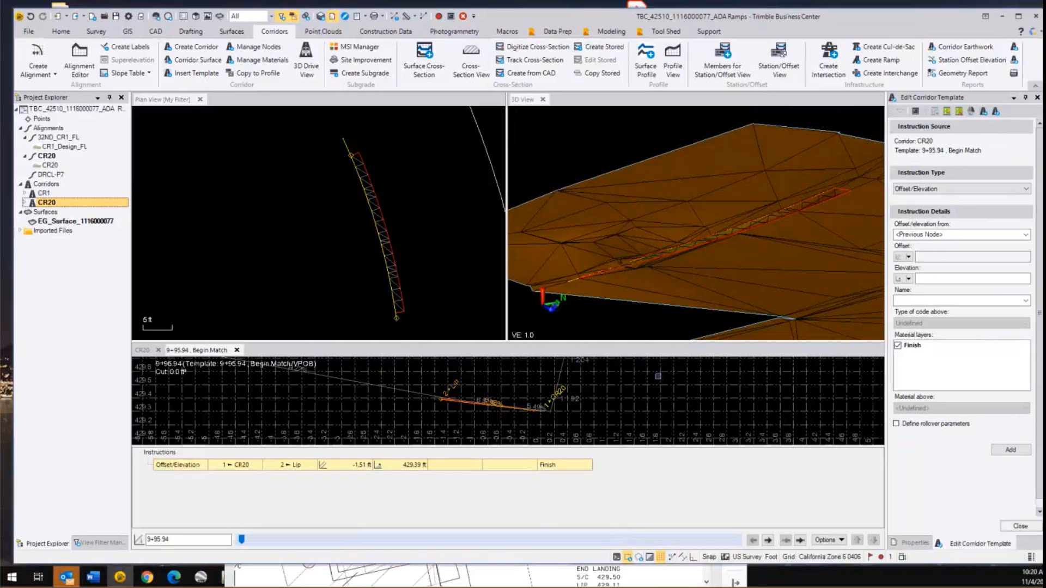
key(alt+Tab)
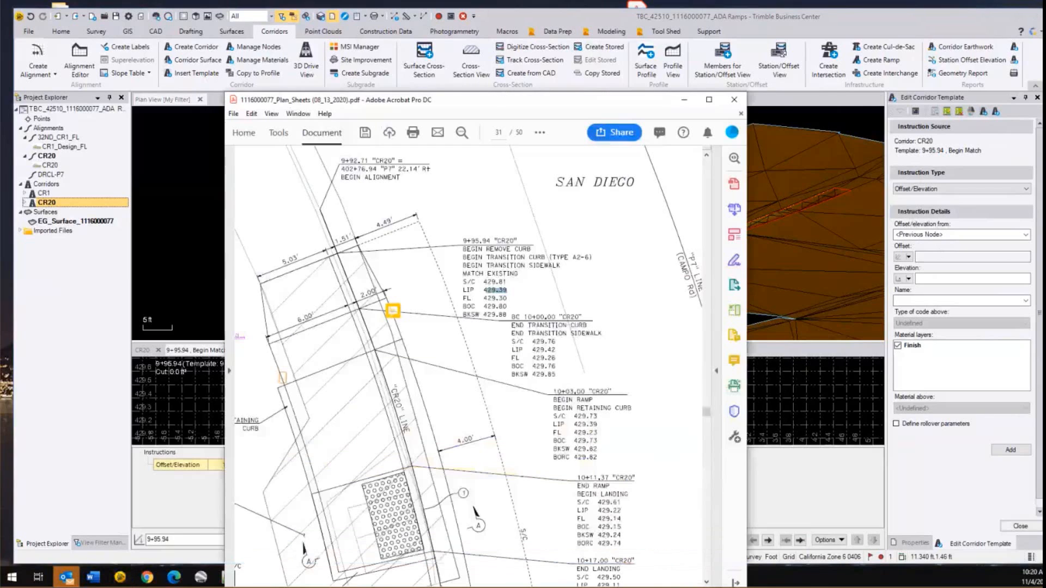
- Set the offset of a new Offset/Elevation instruction from the previous node to -4.49 ft
click(951, 256)
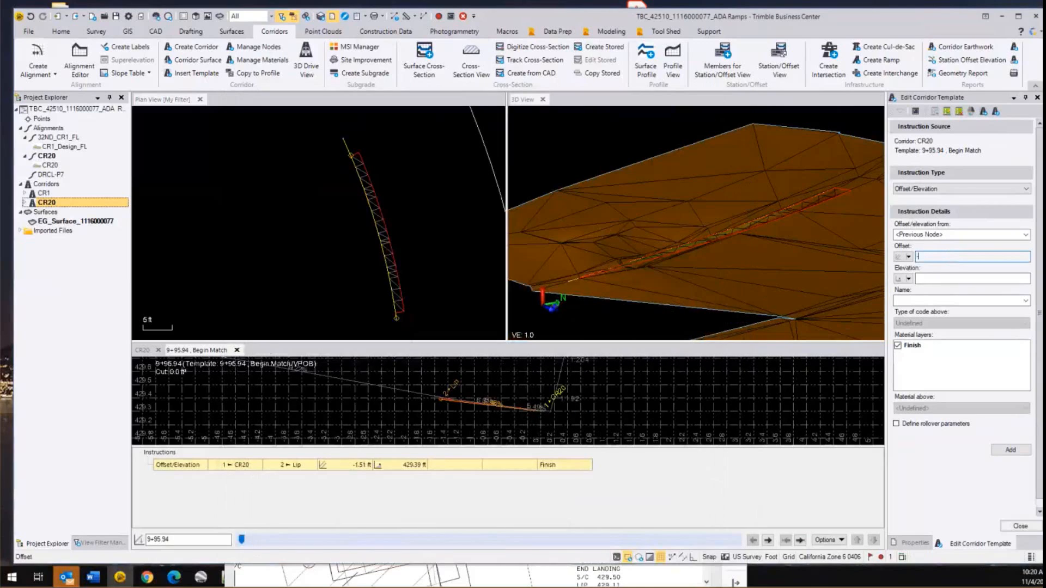
text(-4.49)
key(BackSpace)
key(BackSpace)
key(BackSpace)
key(BackSpace)
key(BackSpace)
text(4.4-)
key(Tab)
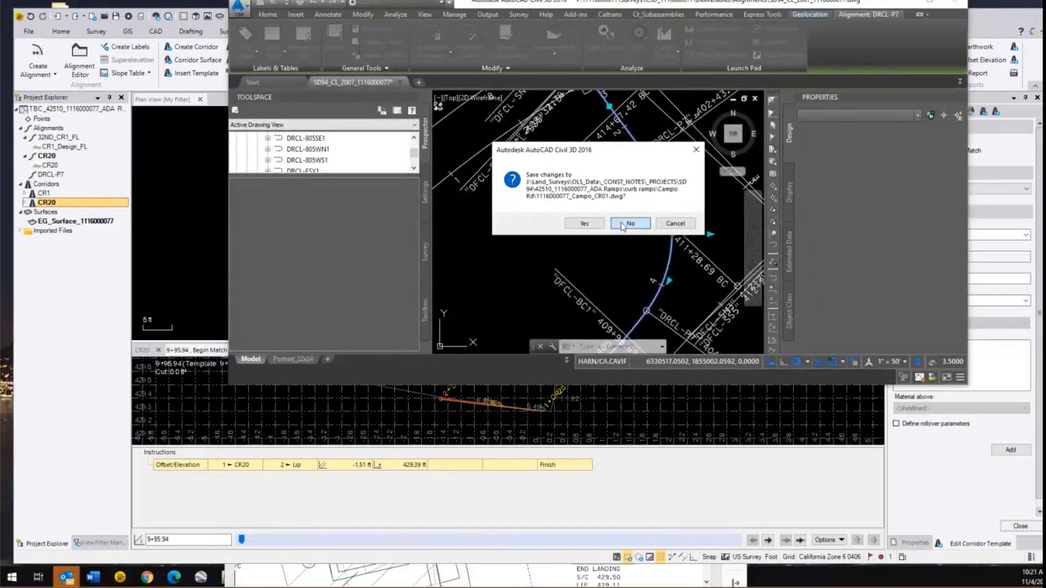
click(629, 224)
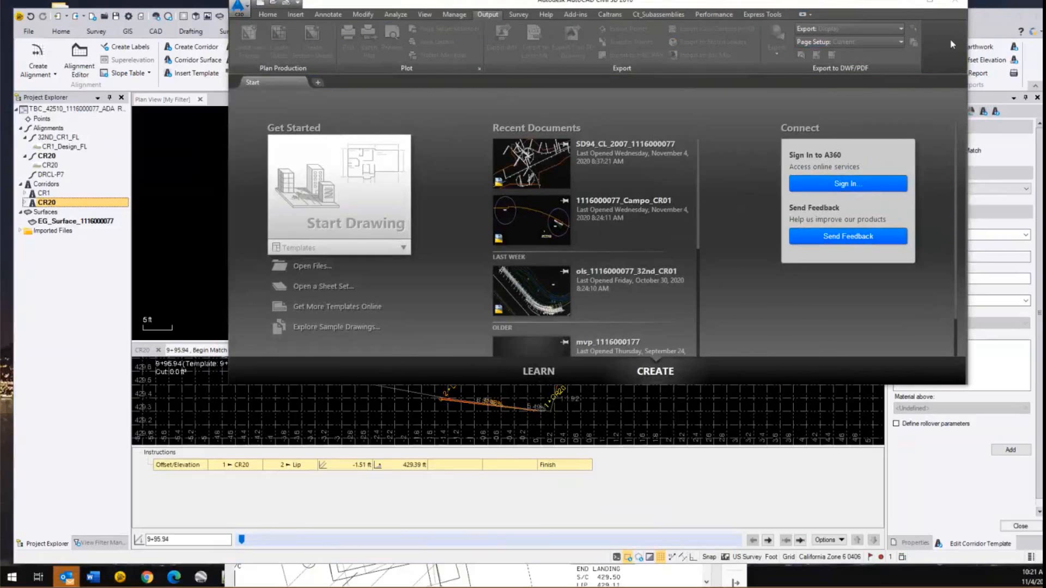
click(955, 5)
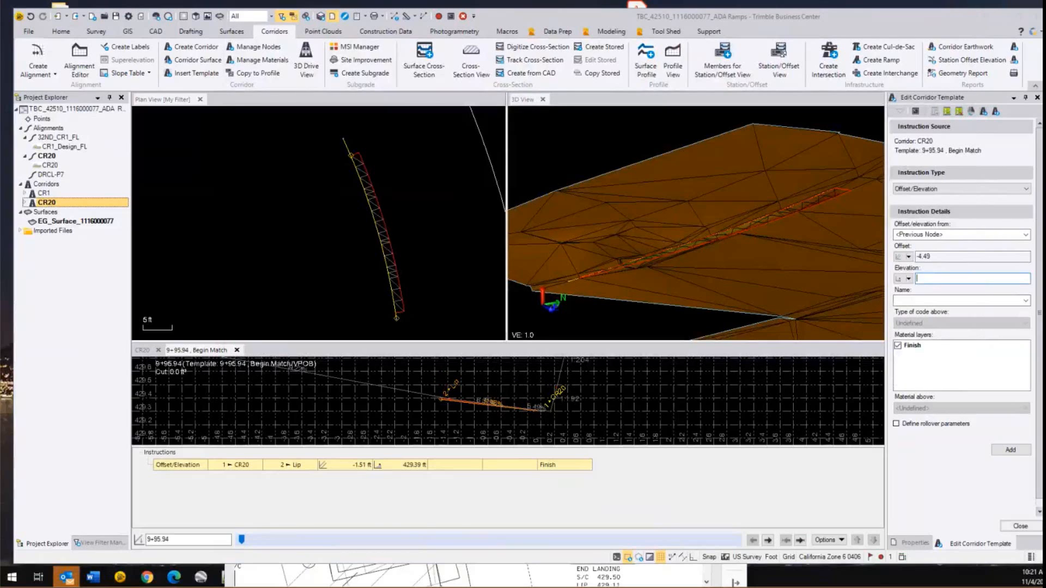
- Copy the 9+95.94 S/C elevation 429.81 from the PDF plan sheet into the new instruction's elevation
key(alt+Tab)
drag(611, 103, 521, 40)
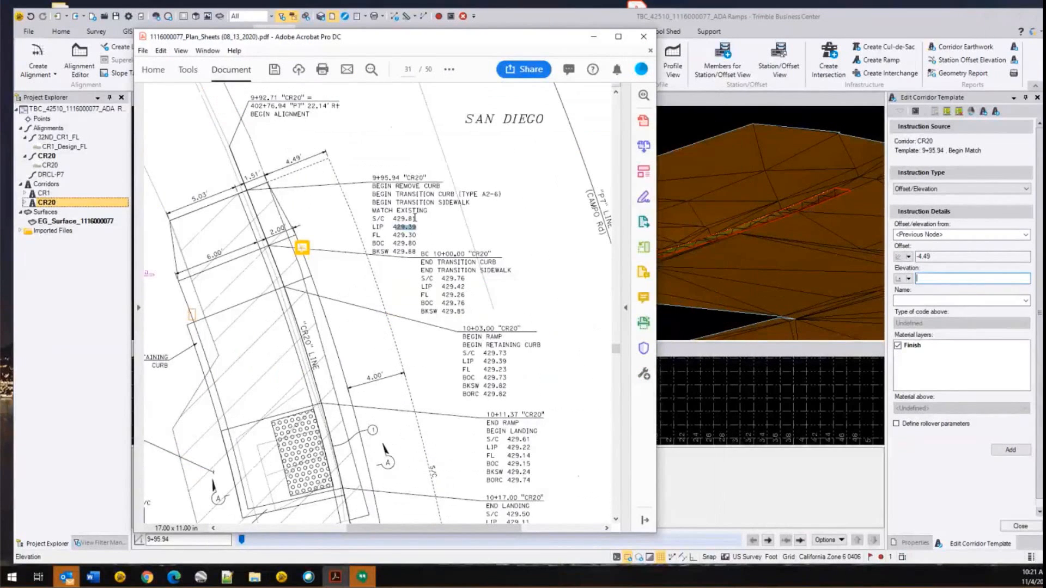
drag(416, 218, 395, 216)
key(ctrl+c)
click(964, 279)
key(ctrl+v)
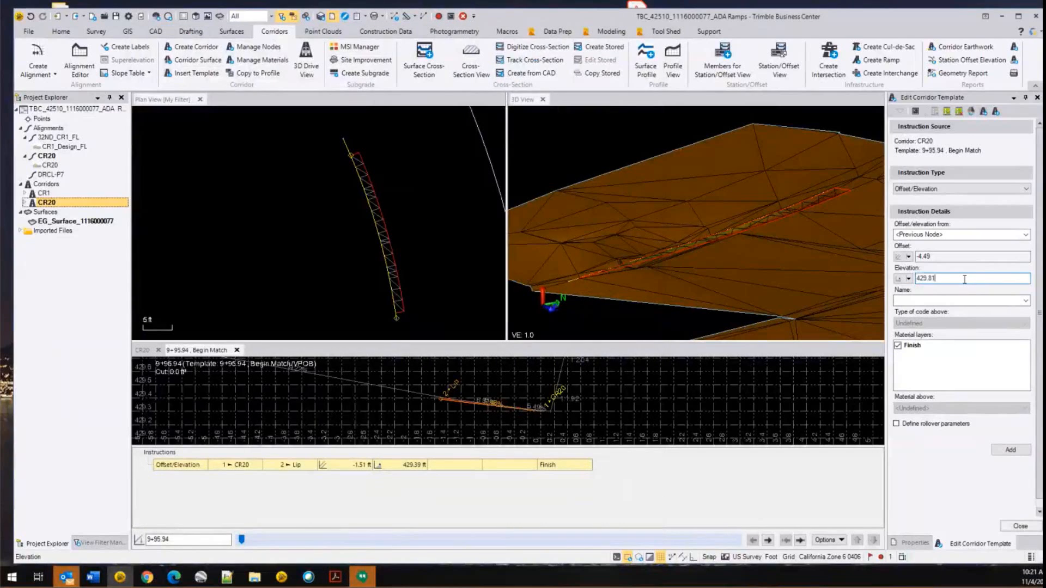
key(Tab)
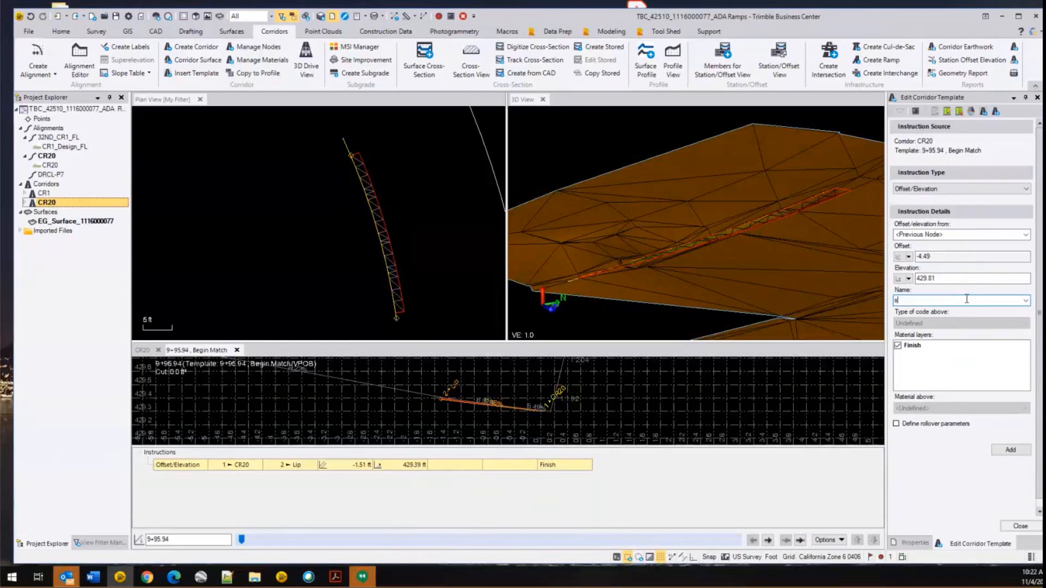
- Name the new node S/C and add the instruction to the 9+95.94 Begin Match template
text(aw)
key(BackSpace)
key(BackSpace)
key(BackSpace)
text(S/C)
key(alt+Tab)
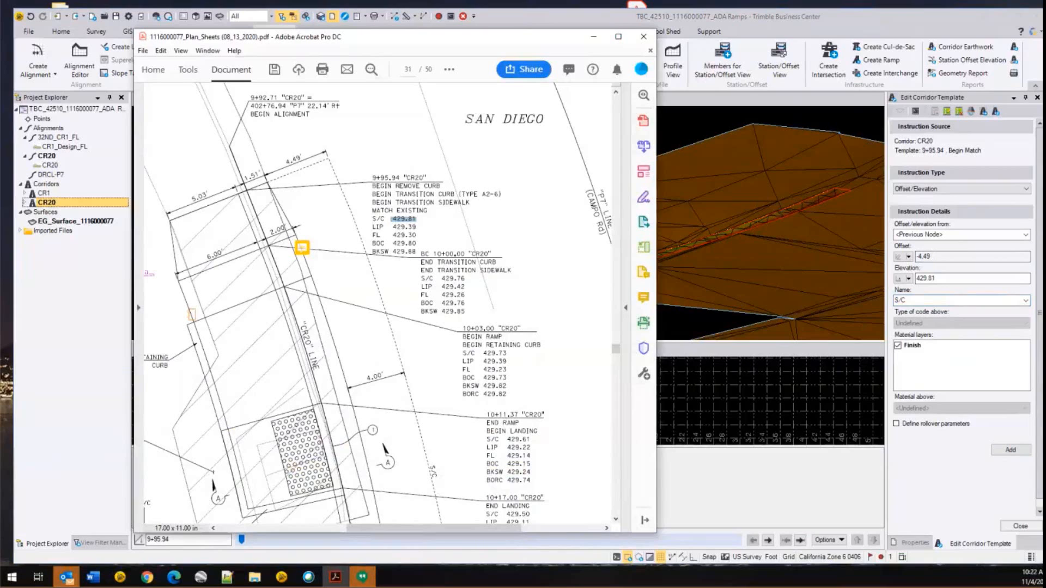
key(alt+Tab)
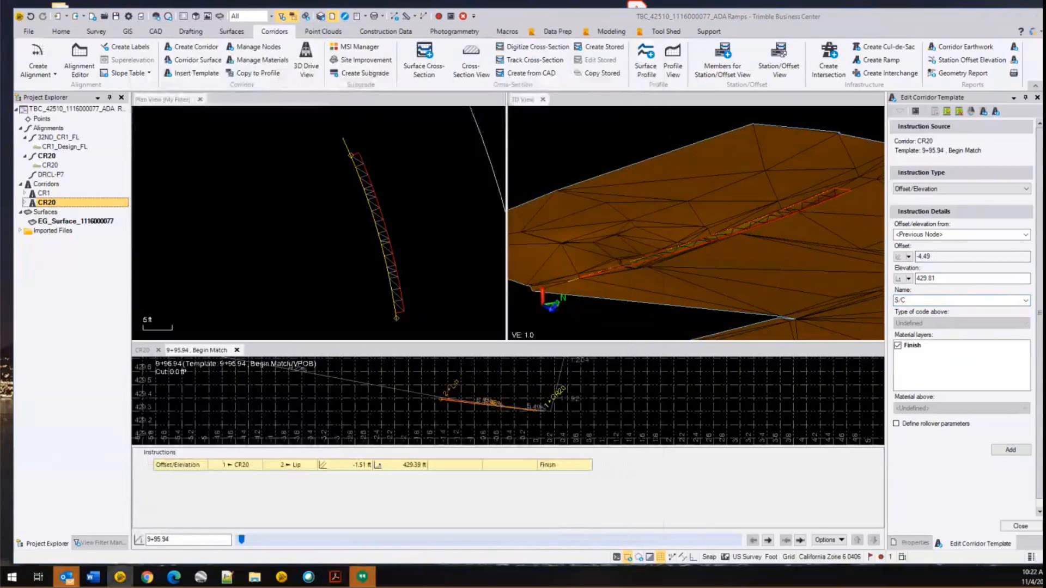
click(1010, 450)
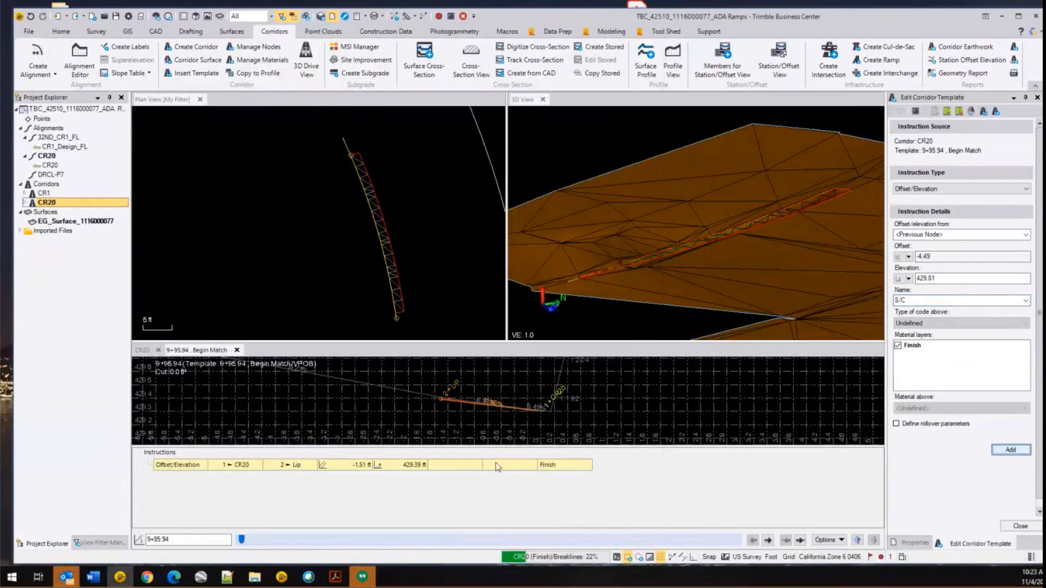
- Compare the S/C node and its segment with the existing ground in the cross-section, and inspect the widened corridor surface in 3D
scroll(343, 394, up, 4)
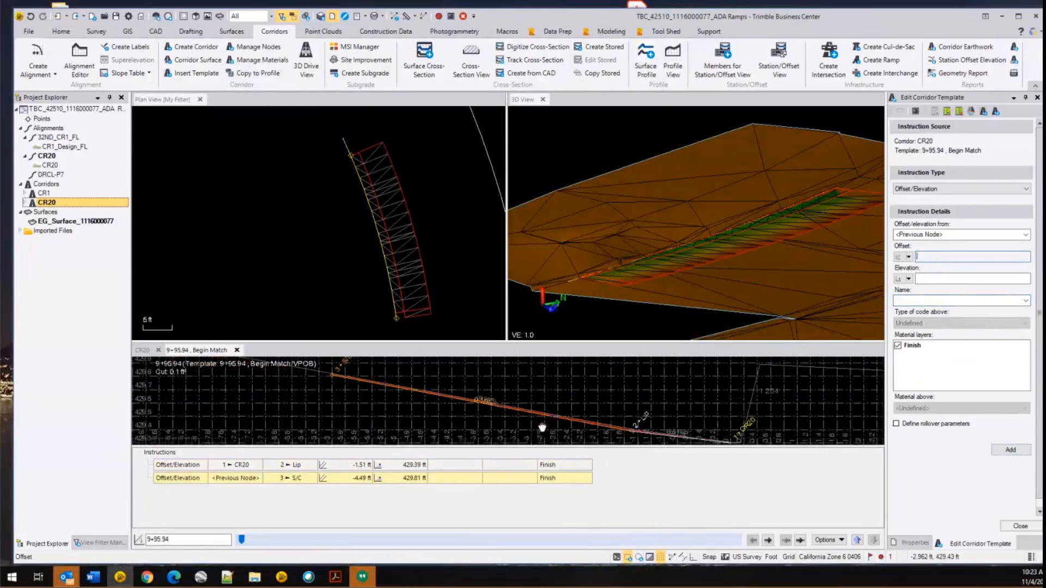
scroll(404, 408, up, 5)
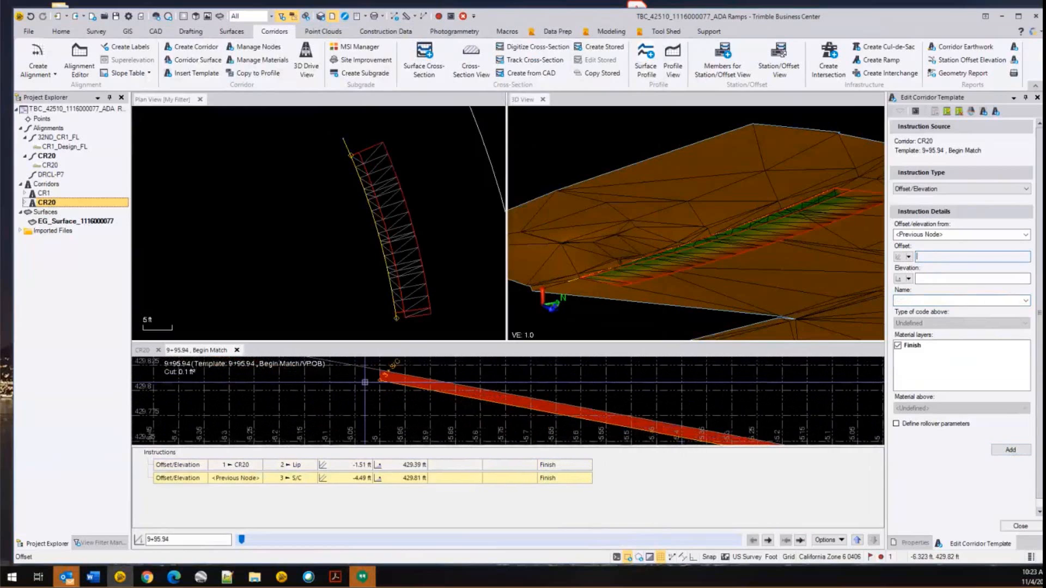
scroll(405, 409, down, 4)
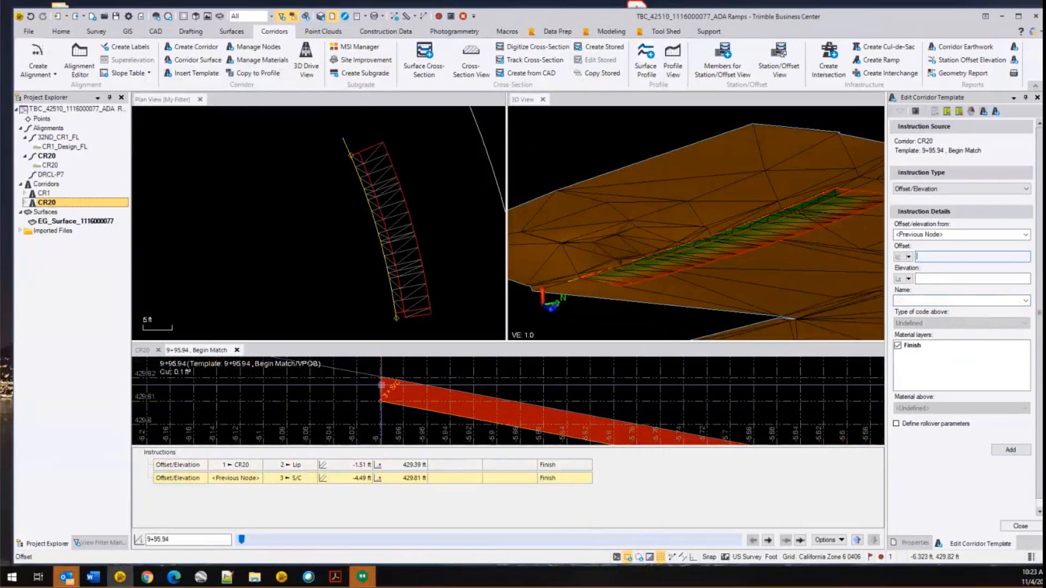
scroll(385, 386, down, 5)
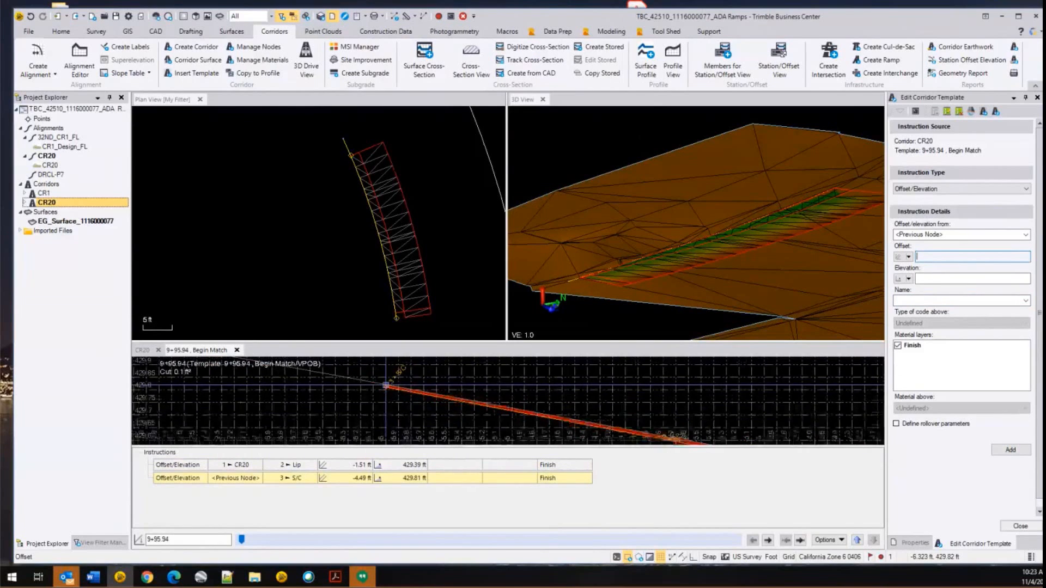
middle_drag(611, 413, 499, 417)
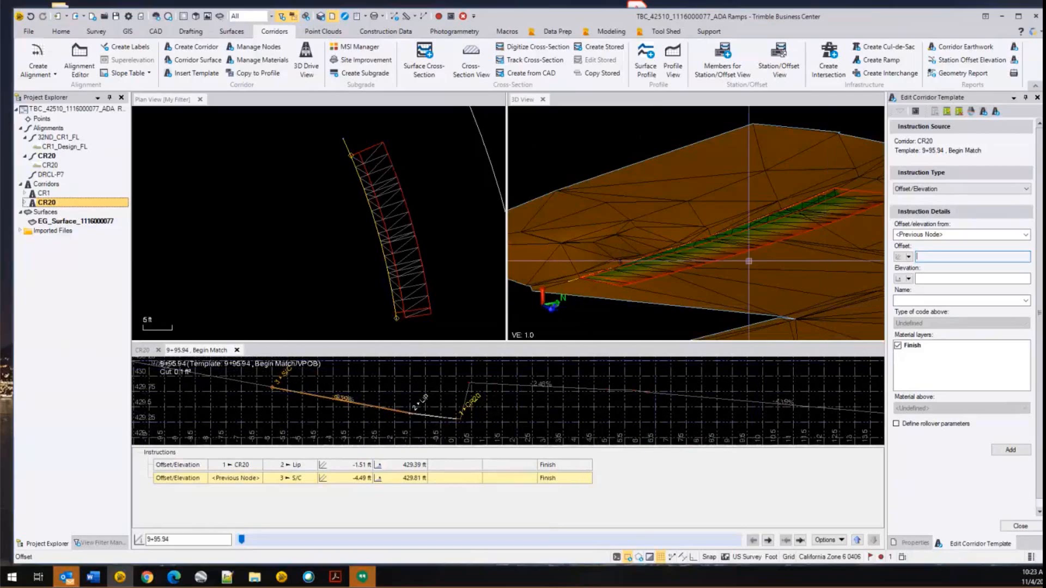
scroll(812, 203, up, 5)
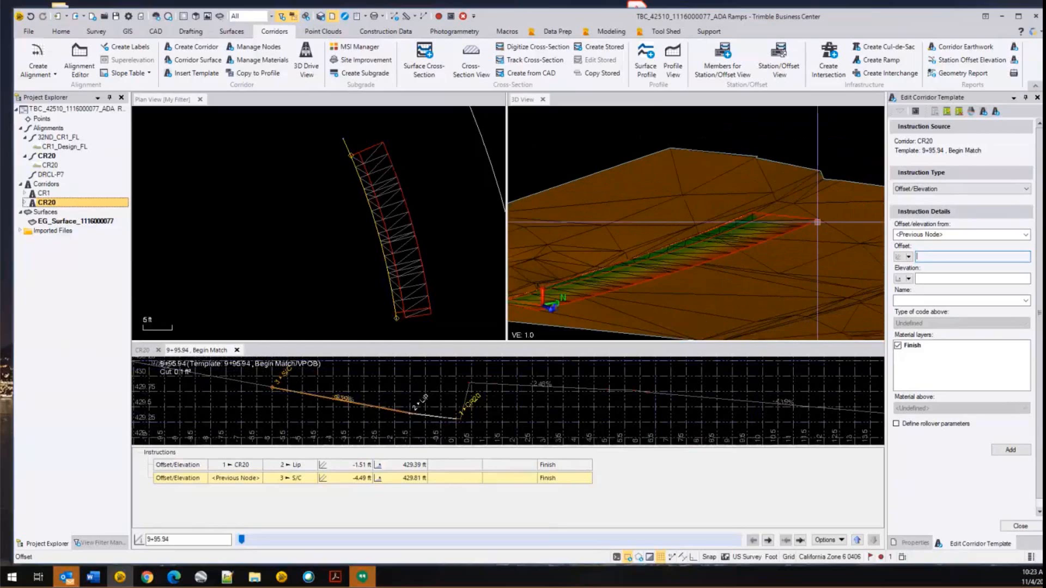
scroll(804, 212, down, 2)
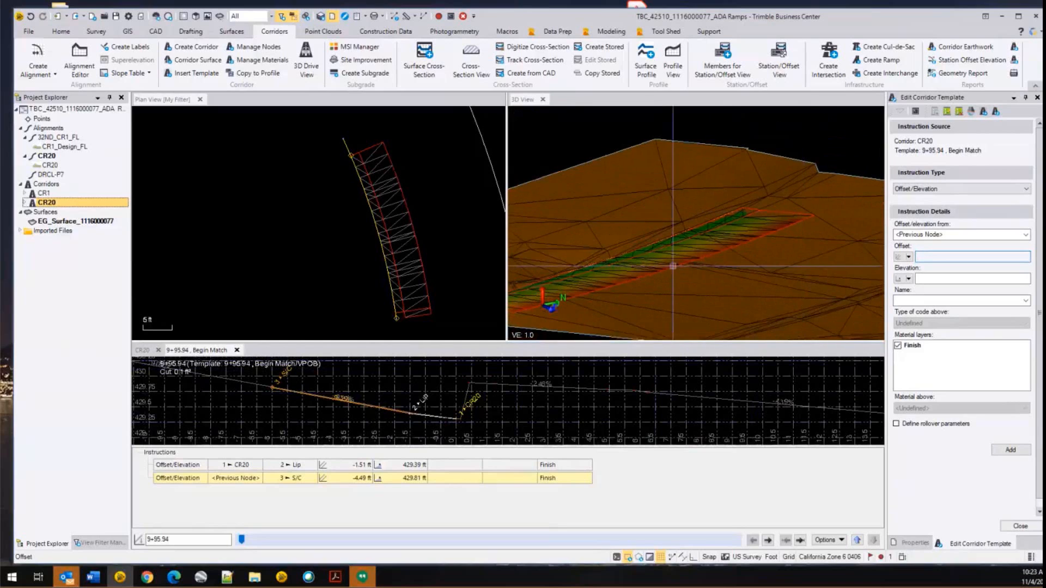
middle_drag(673, 266, 741, 241)
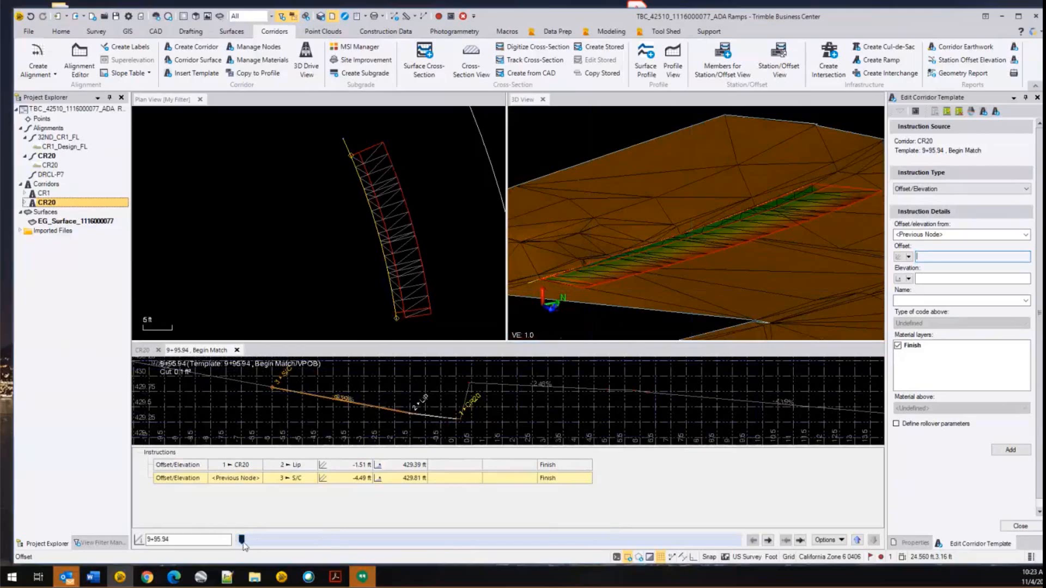
mouse_move(244, 546)
mouse_down()
mouse_move(426, 548)
mouse_move(234, 544)
mouse_up()
click(181, 539)
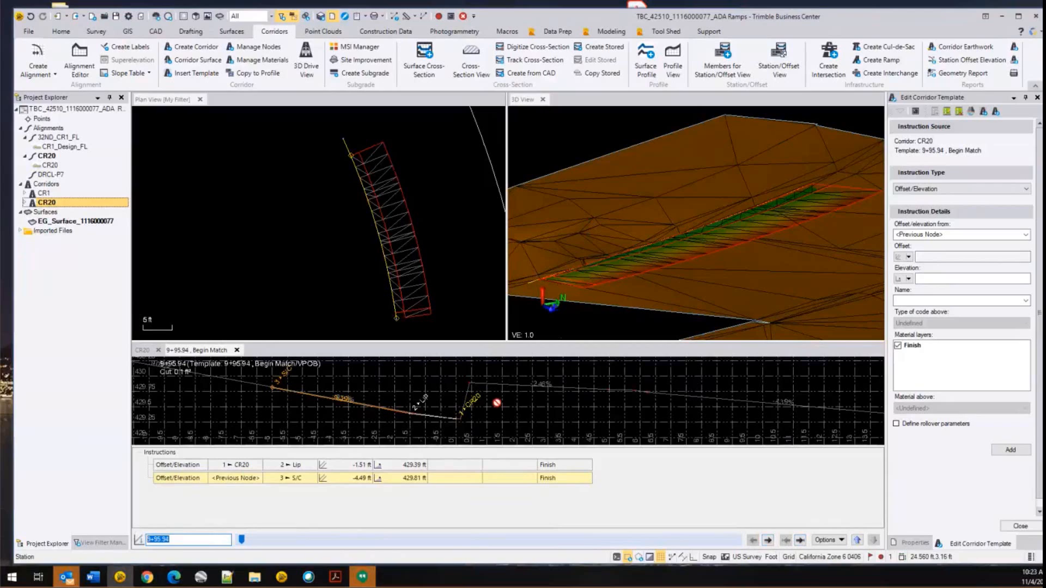
click(843, 541)
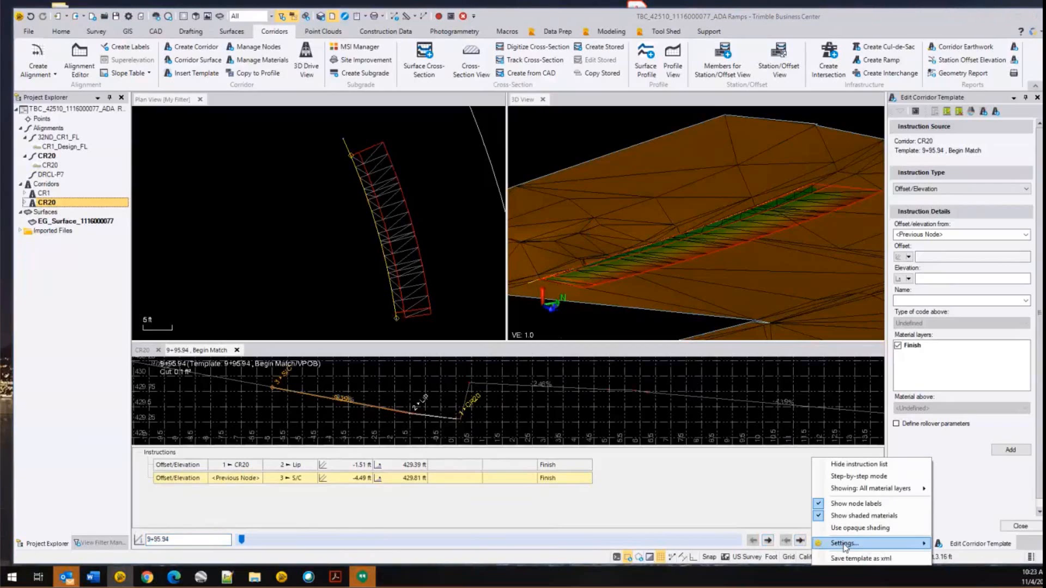
mouse_move(844, 545)
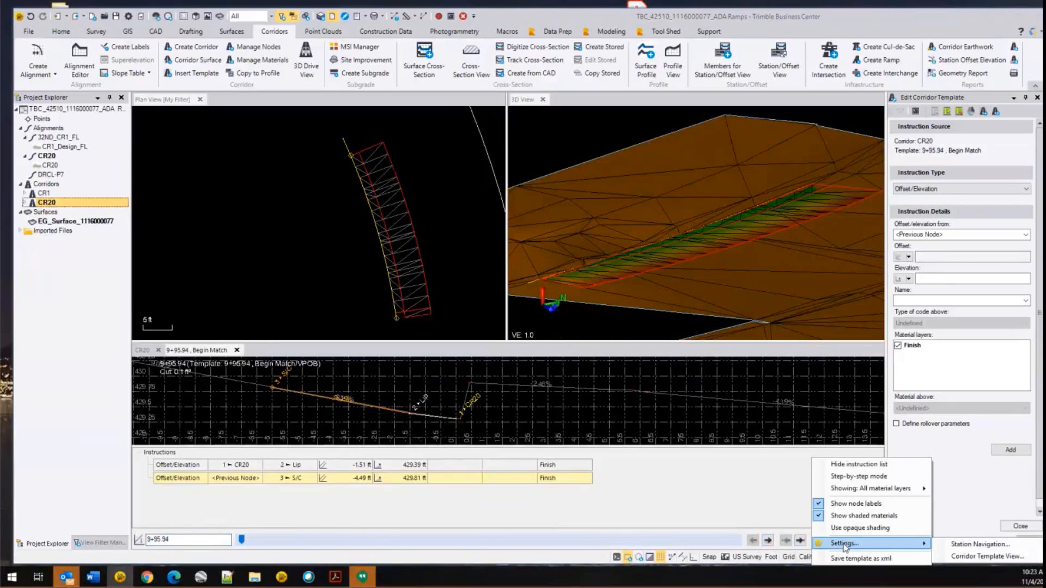
click(970, 556)
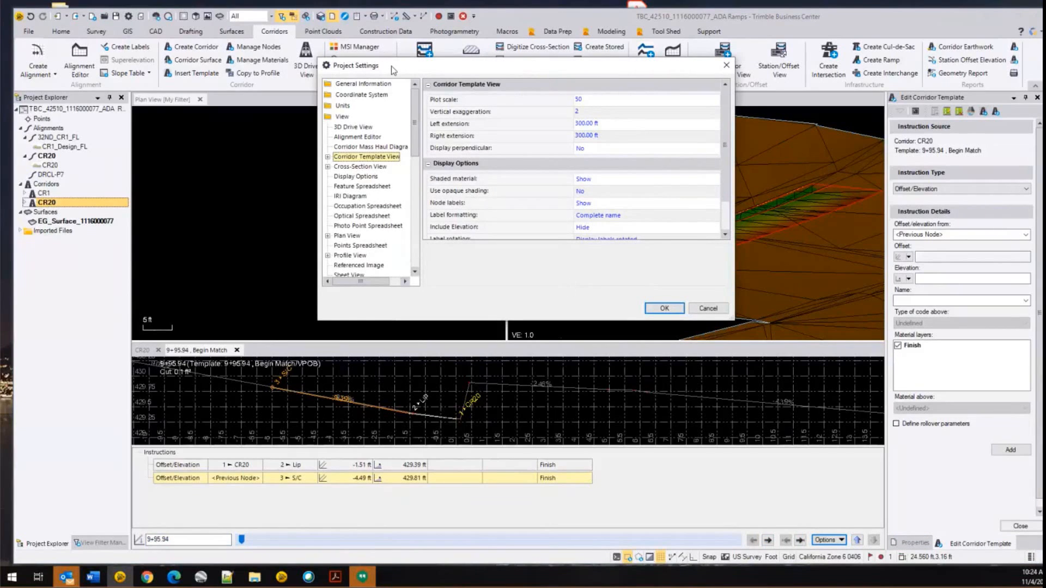
drag(364, 67, 384, 122)
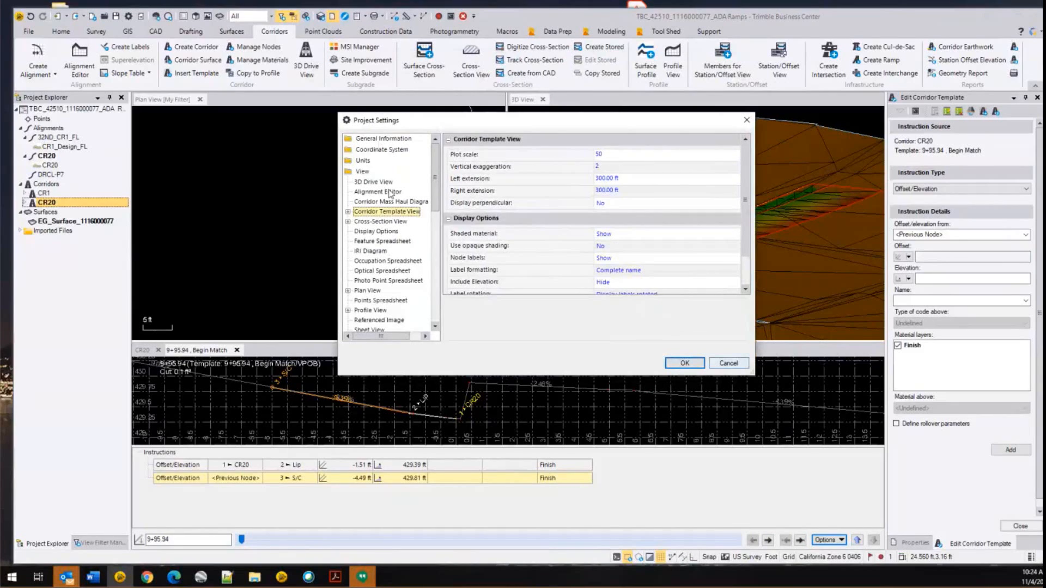
key(Escape)
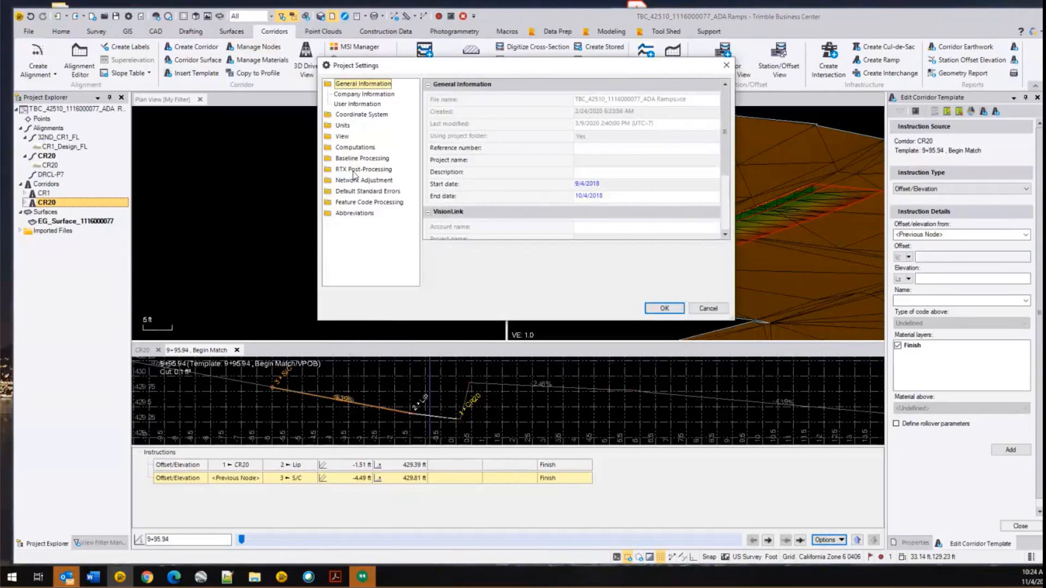
- In the project's Corridor Template View settings, set Include Elevation to Show so node labels carry elevations
click(341, 136)
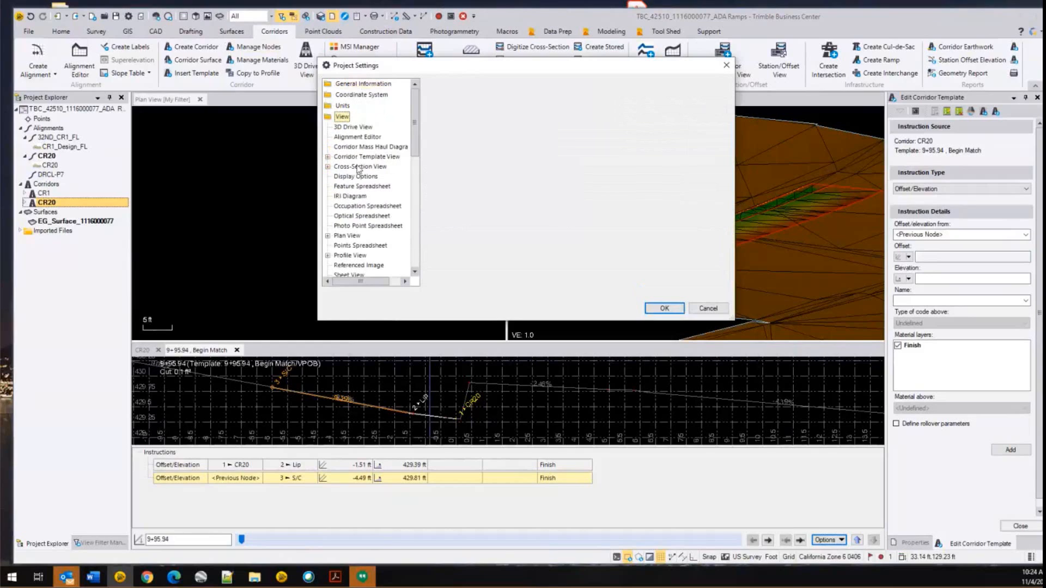
click(364, 157)
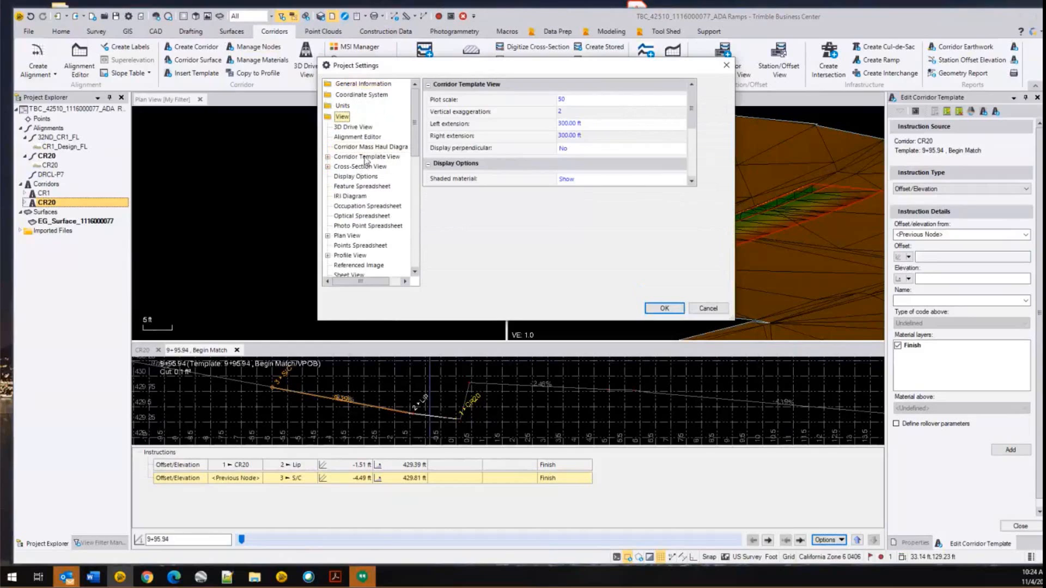
click(327, 157)
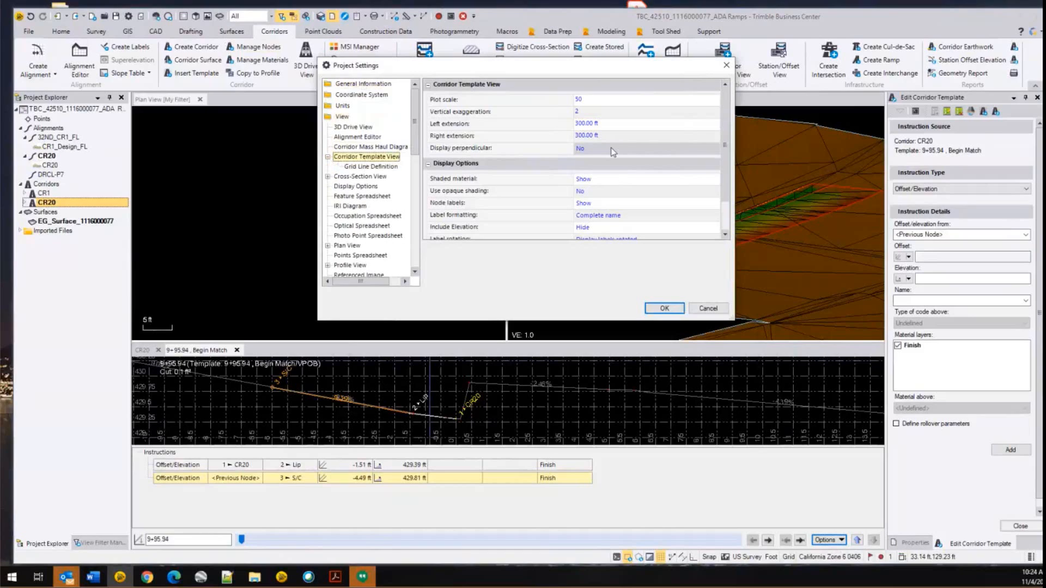
click(369, 167)
click(363, 158)
scroll(631, 160, down, 1)
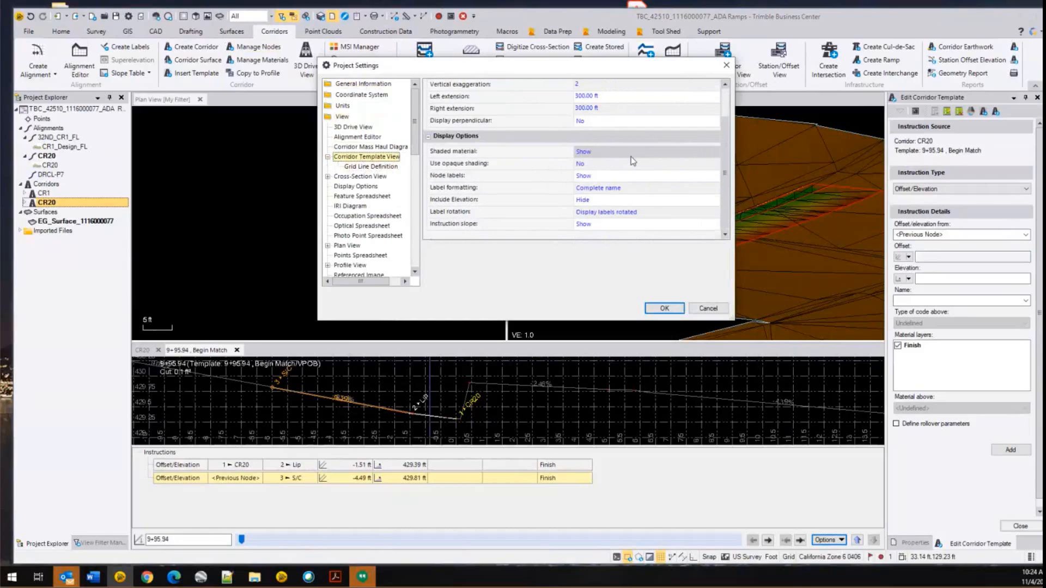
click(633, 202)
click(602, 210)
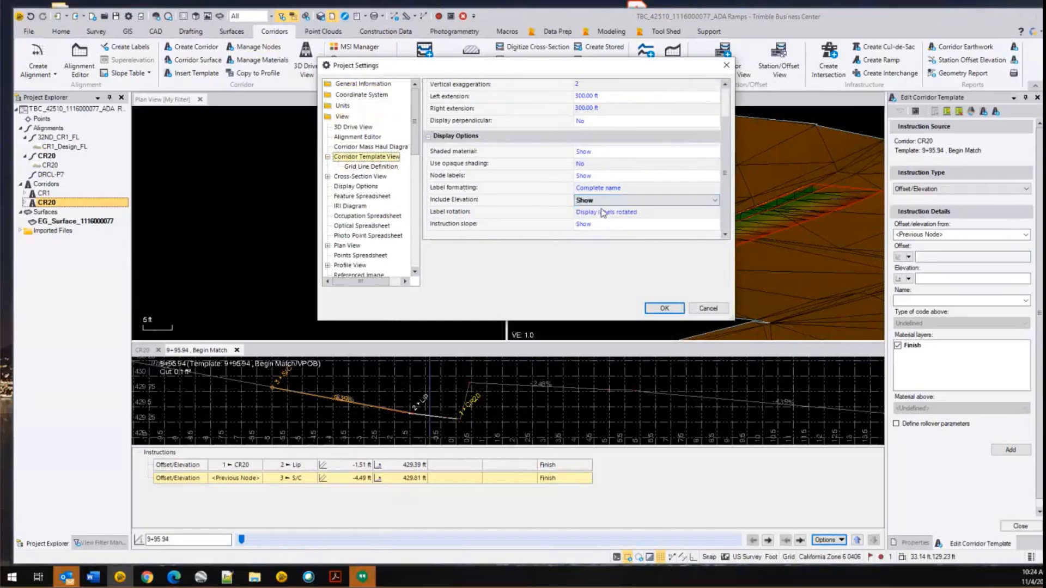
click(670, 311)
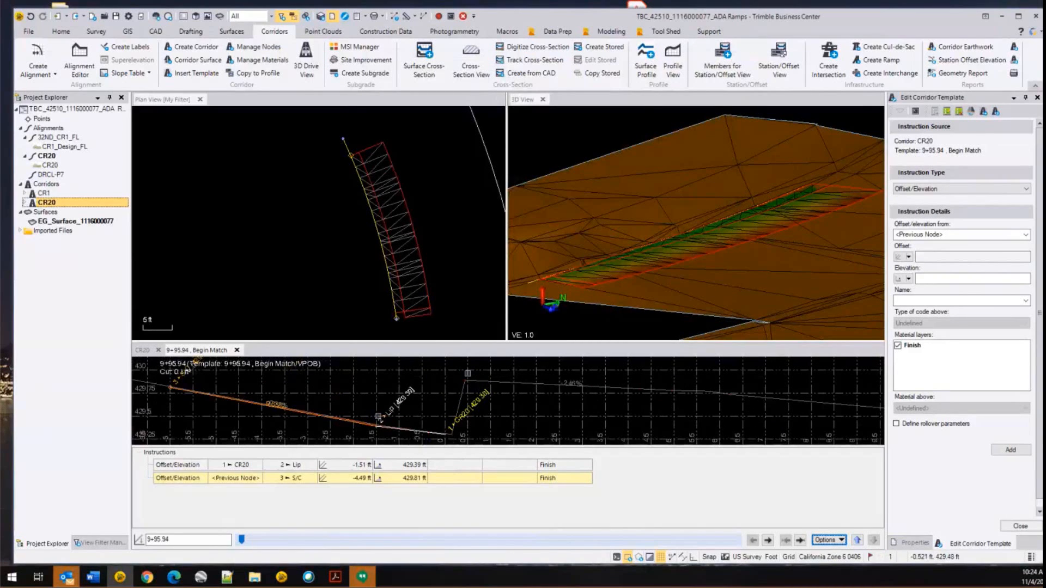
scroll(467, 373, down, 2)
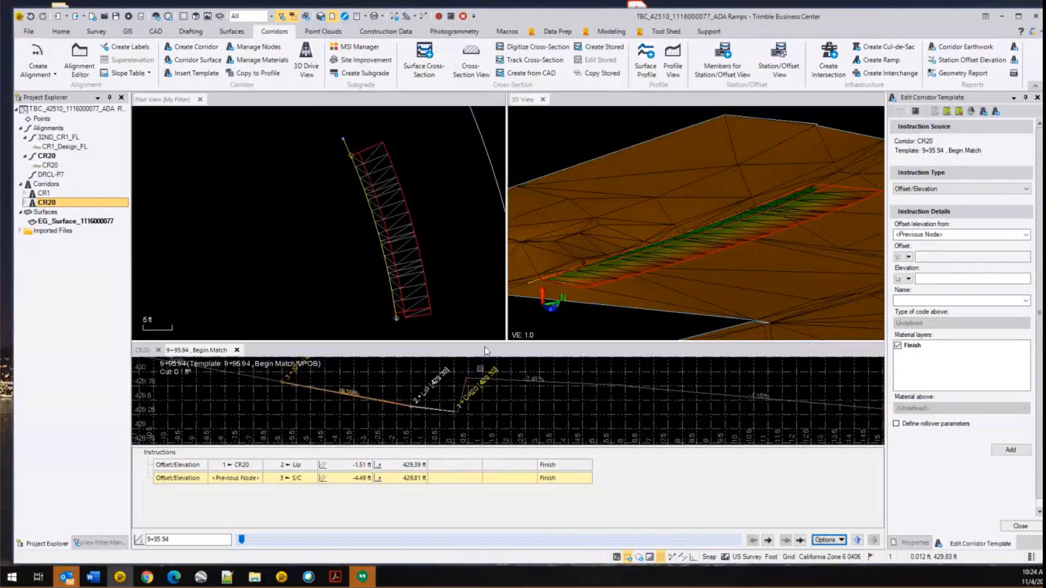
- Enlarge the 9+95.94 cross-section view and examine the elevation-labelled S/C, Lip and CR20 nodes against the existing ground
drag(485, 344, 484, 301)
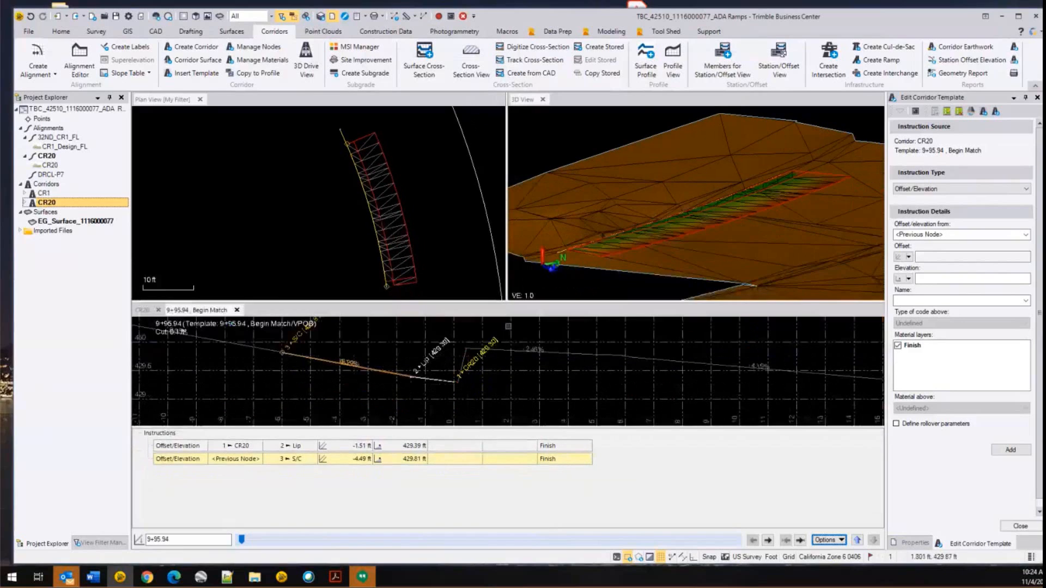
click(507, 375)
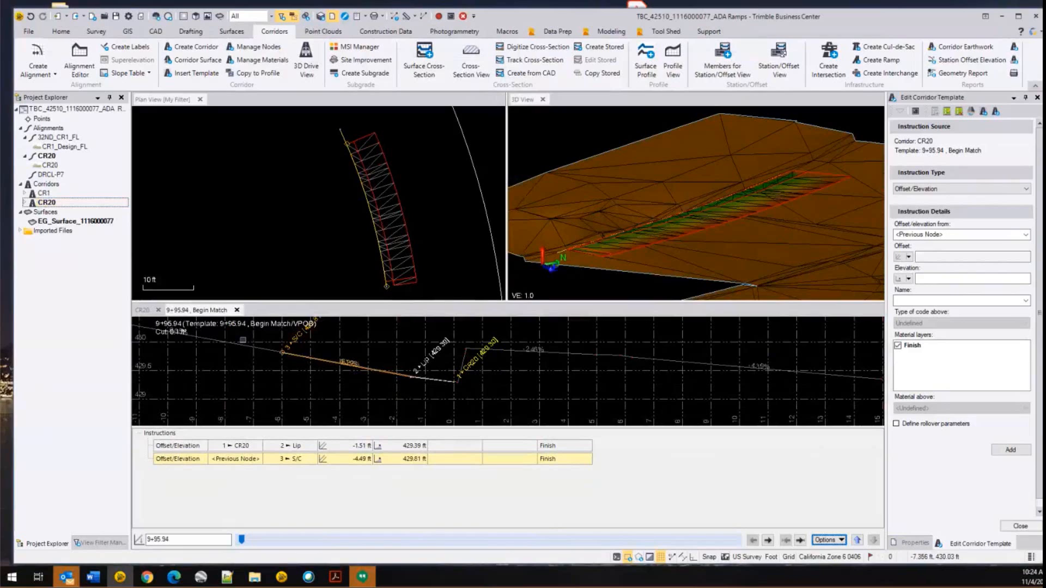
middle_click(293, 356)
middle_click(293, 355)
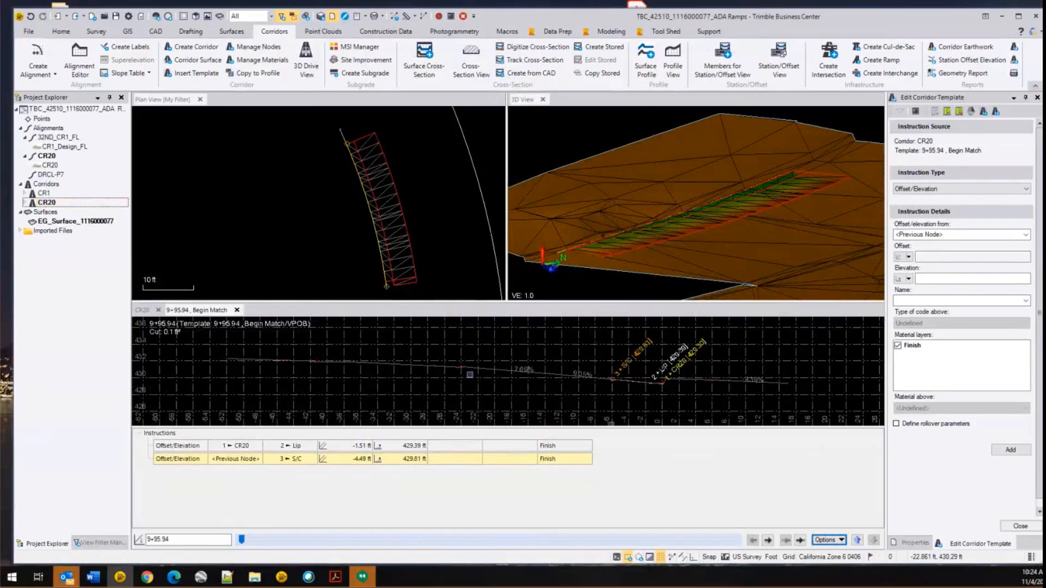
scroll(668, 382, up, 5)
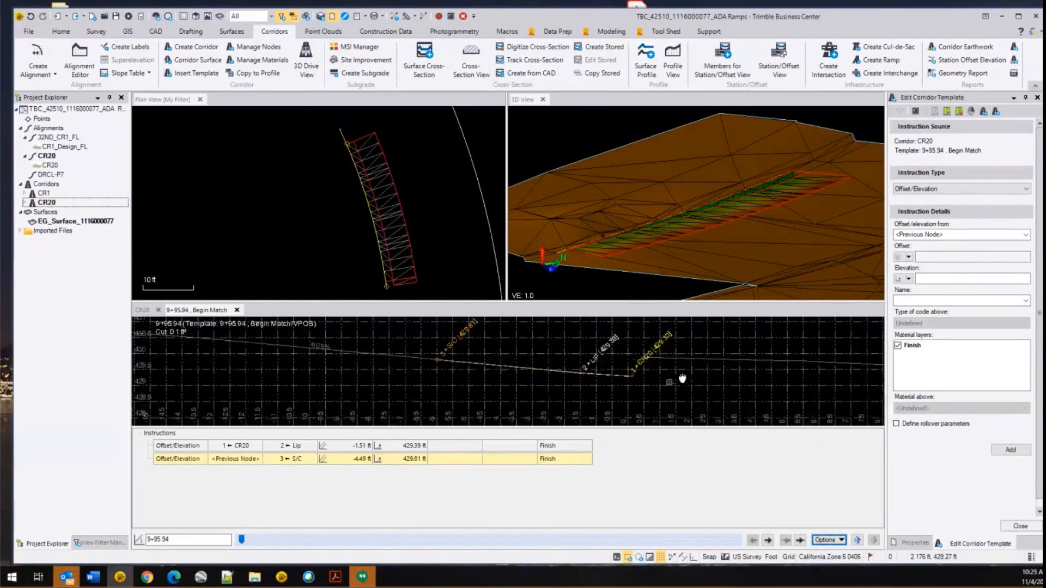
middle_drag(682, 378, 548, 380)
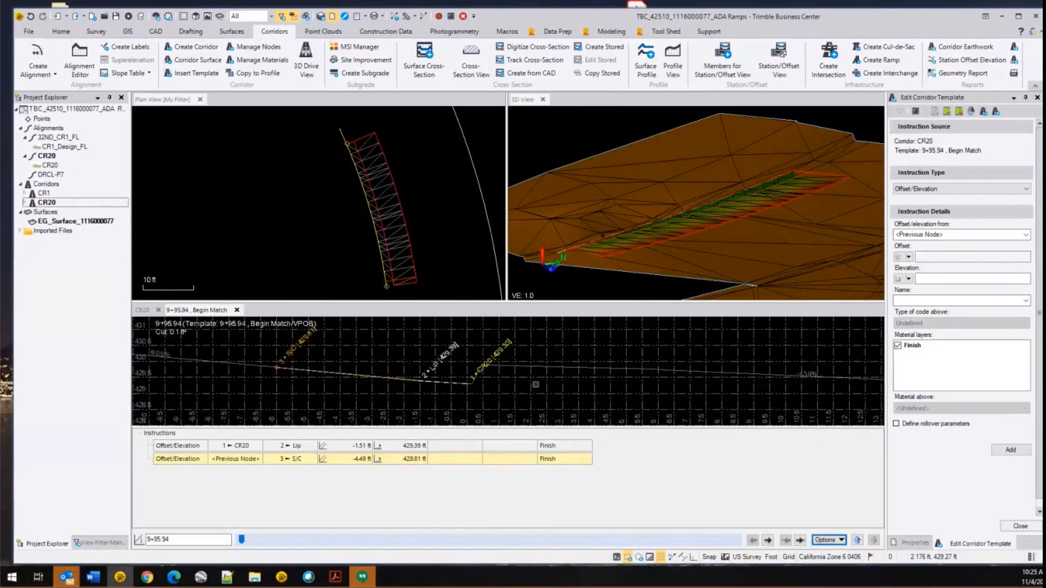
scroll(535, 384, down, 5)
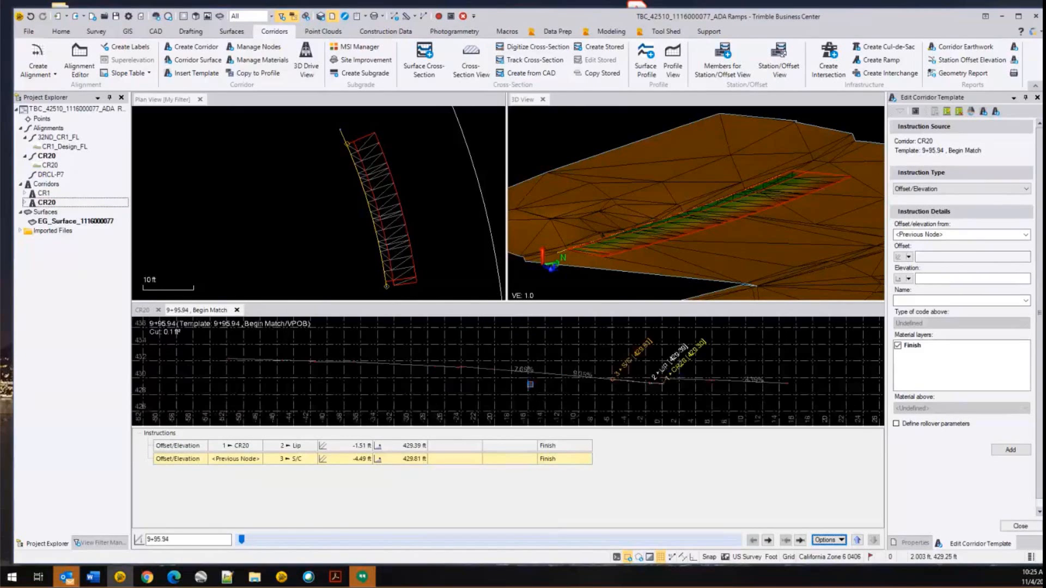
scroll(596, 395, up, 5)
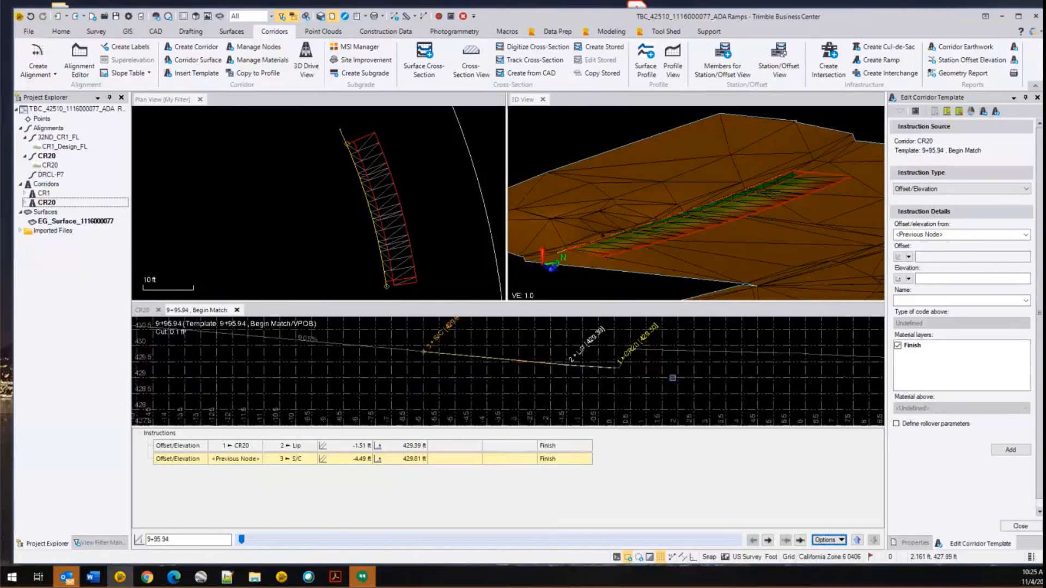
middle_drag(595, 394, 367, 419)
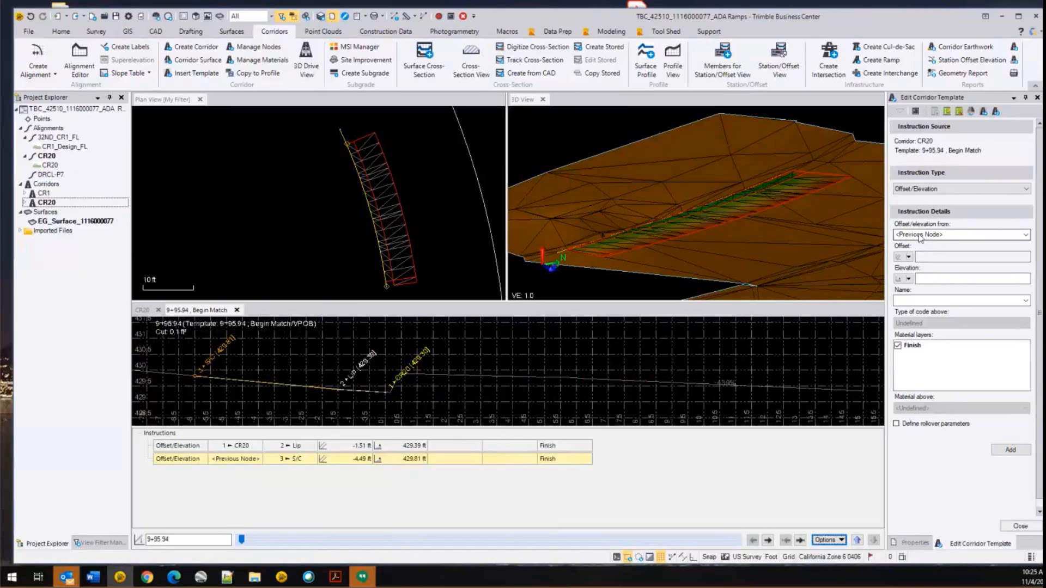
- Base the new Offset/Elevation instruction on the CR20 node and copy the 9+95.94 BOC elevation 429.80 from the PDF plan sheet
click(1026, 235)
click(943, 256)
click(943, 257)
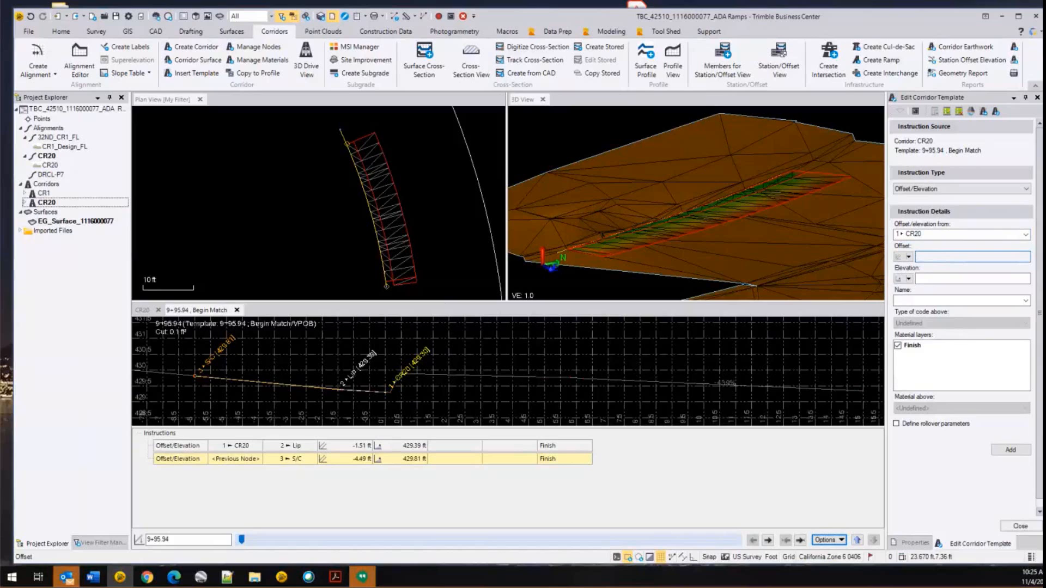
key(alt+Tab)
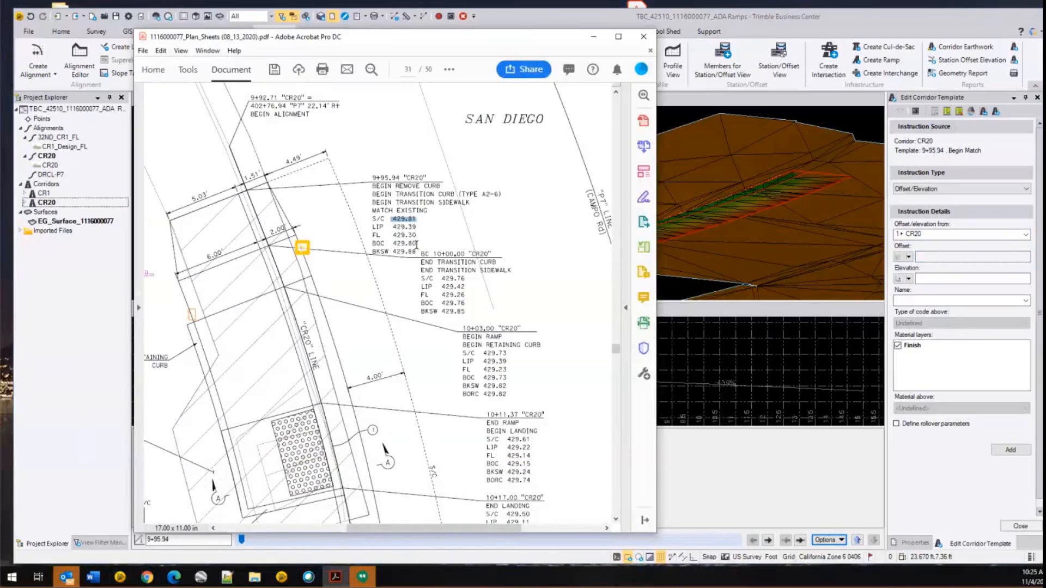
drag(417, 243, 399, 243)
right_click(412, 249)
click(434, 257)
- Add the instruction with offset 0.13, elevation 429.80 and the node name TOC to the Begin Match template
click(936, 256)
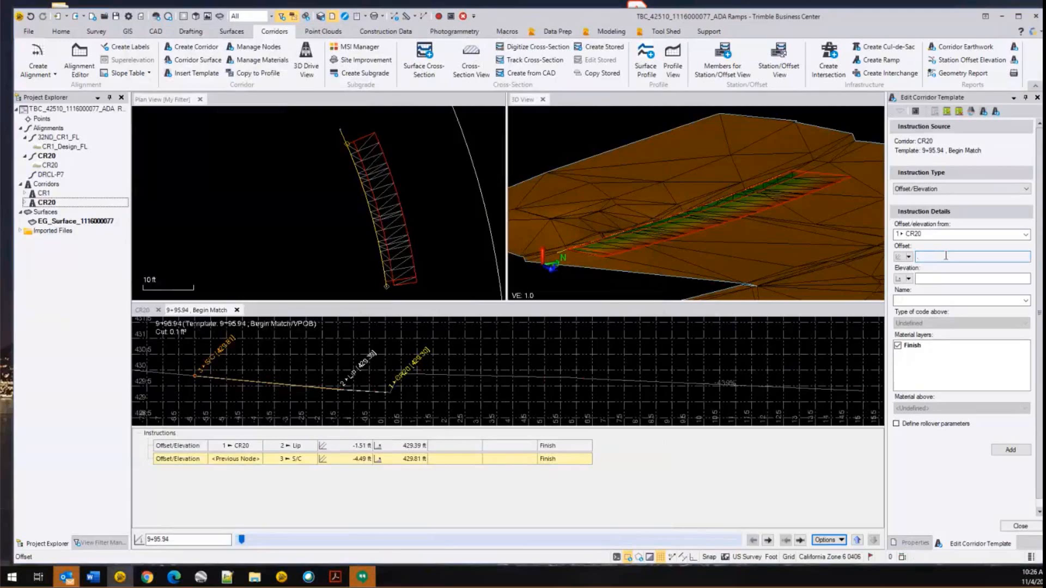
text(.13)
key(Tab)
text(29.80)
key(Home)
text(4)
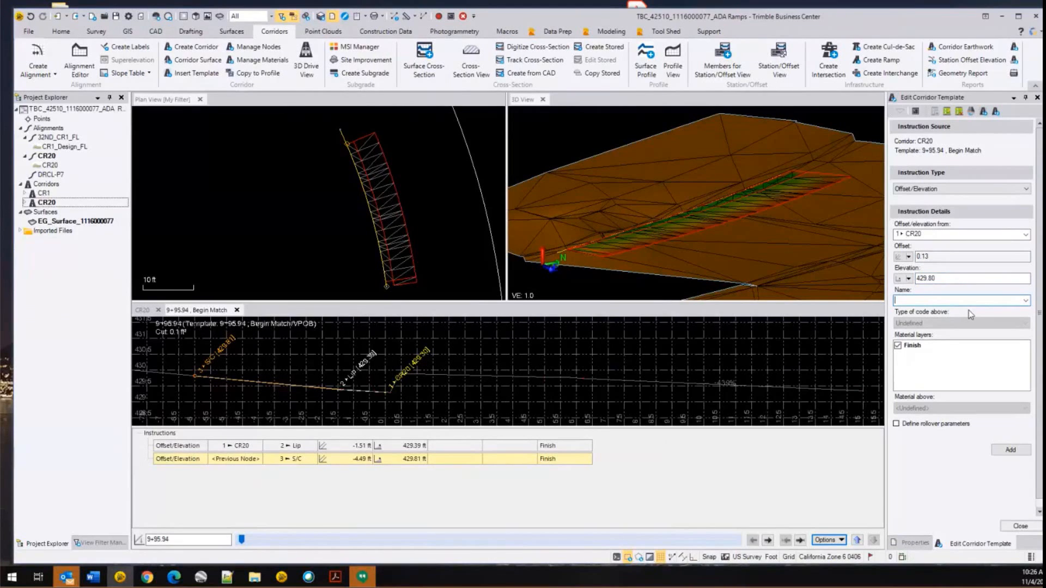
text(TOC)
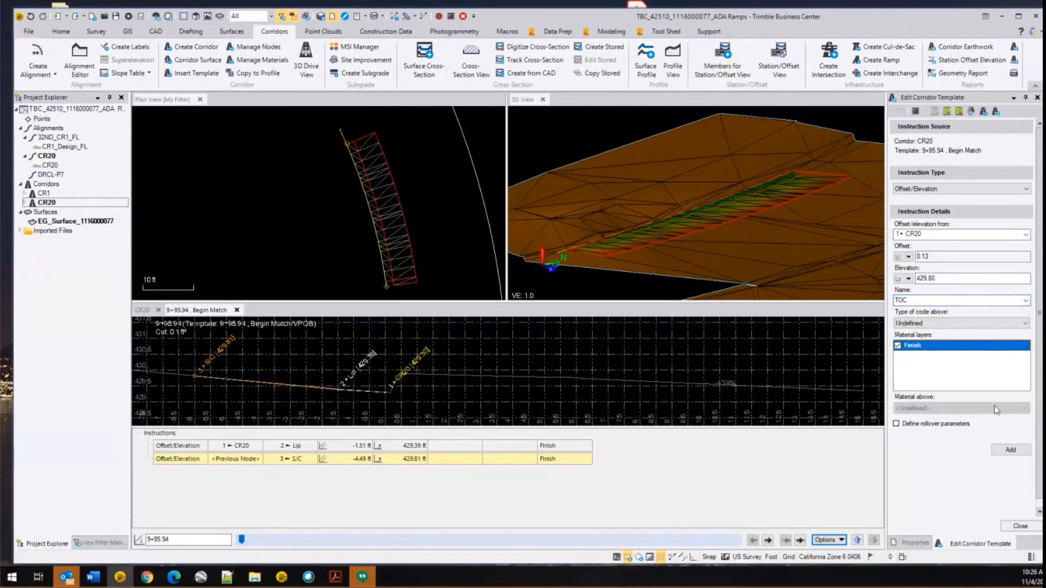
click(1006, 451)
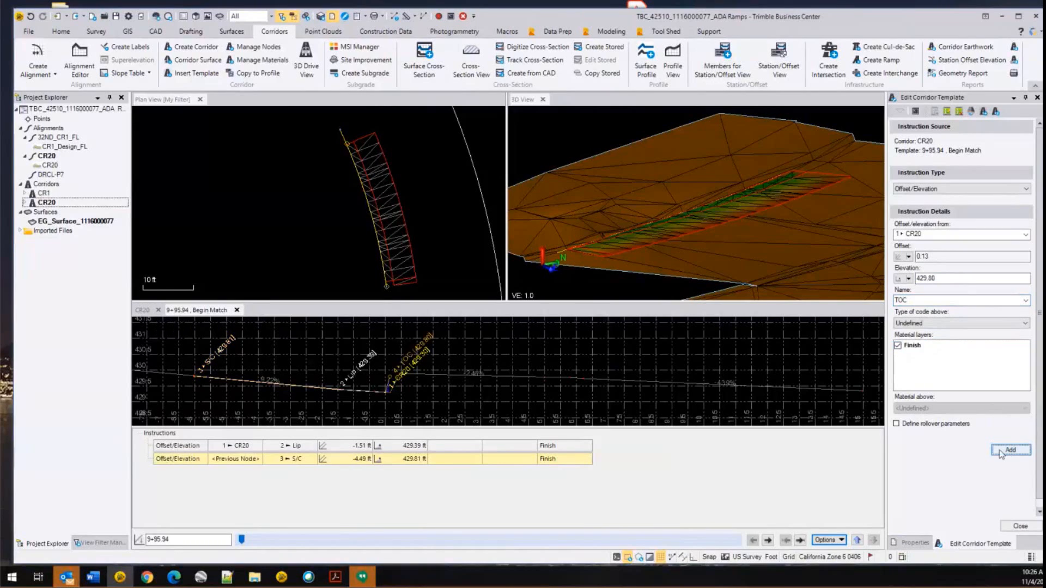
- Set the next instruction, measured from the previous node, to offset 0.50 and elevation 429.80
scroll(392, 380, up, 4)
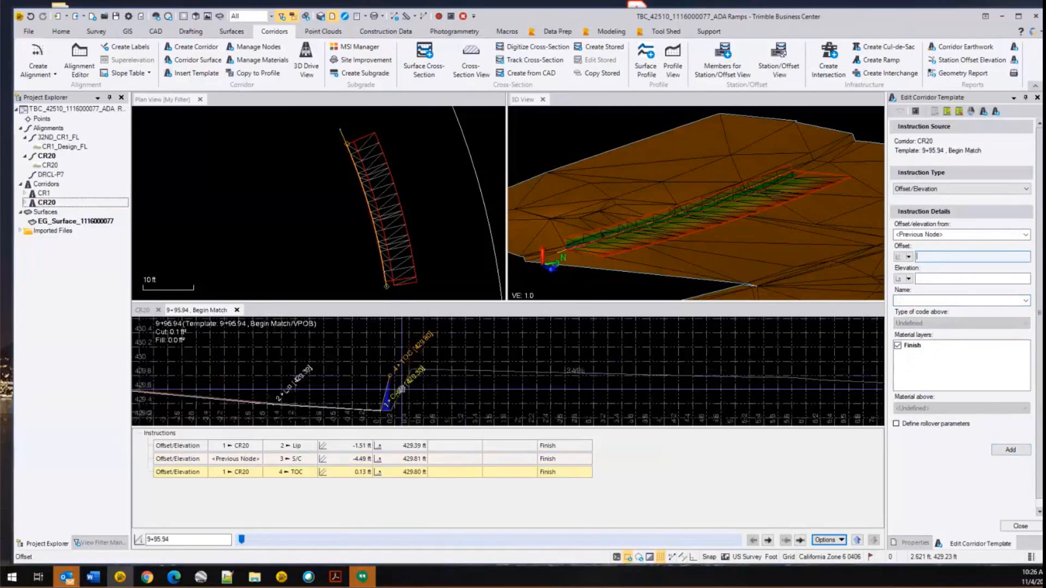
scroll(810, 159, up, 2)
scroll(810, 160, down, 3)
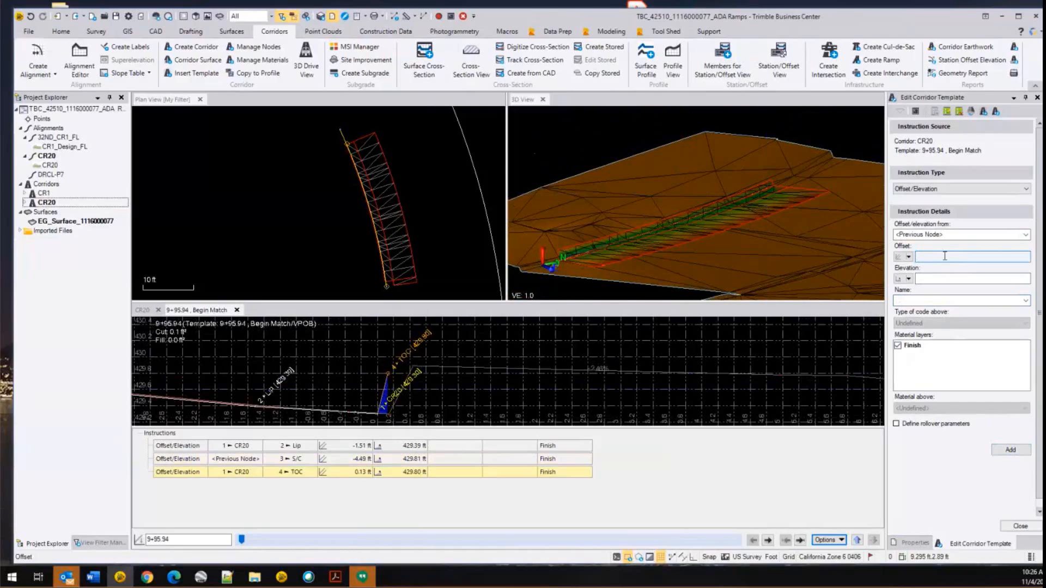
text(0.50)
key(Tab)
text(429.80)
key(Tab)
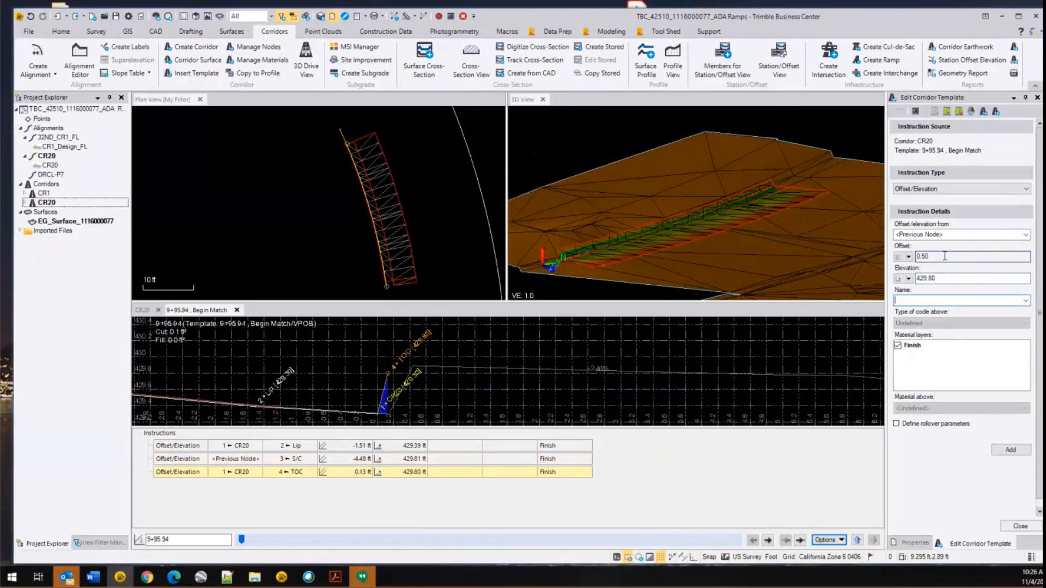
- Name the new node BOC and add the instruction to the 9+95.94 Begin Match template
text(boc)
key(BackSpace)
key(BackSpace)
key(BackSpace)
text(BOC)
click(1010, 450)
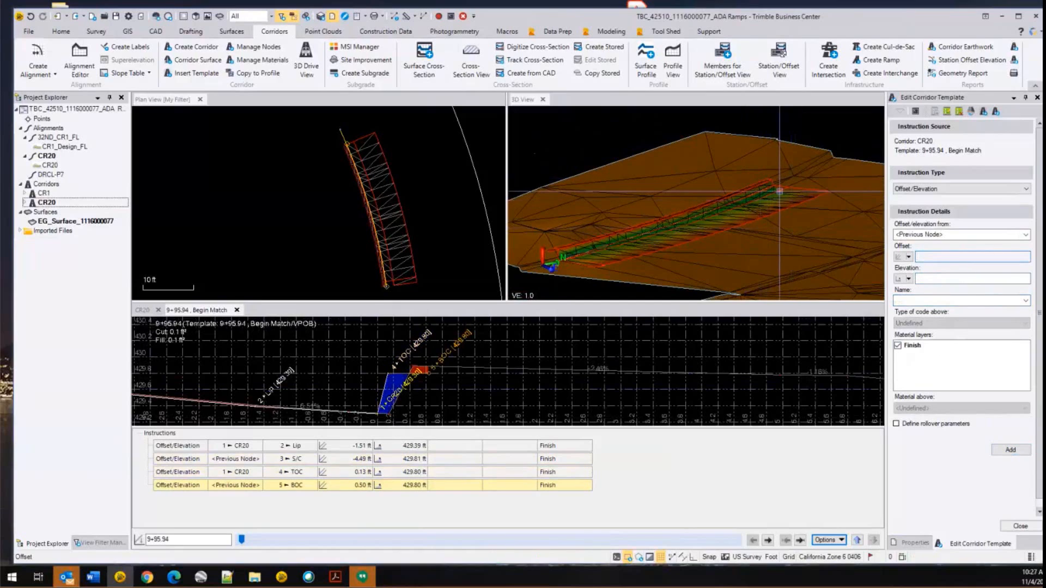
- Inspect the new curb surface in 3D and copy the 9+95.94 BKSW elevation 429.88 from the PDF plan sheet
scroll(555, 256, up, 5)
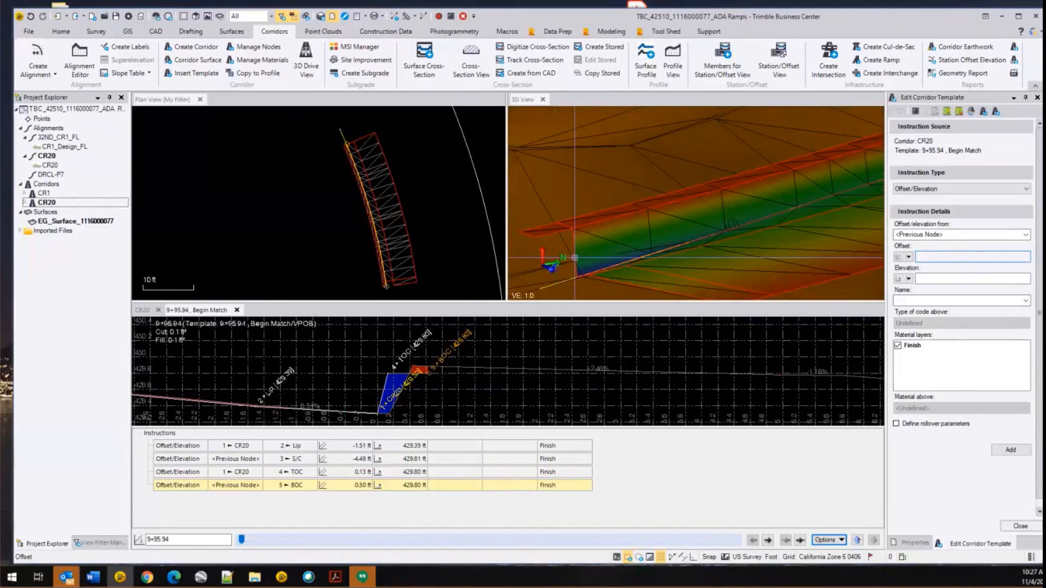
scroll(574, 258, up, 3)
scroll(574, 257, down, 3)
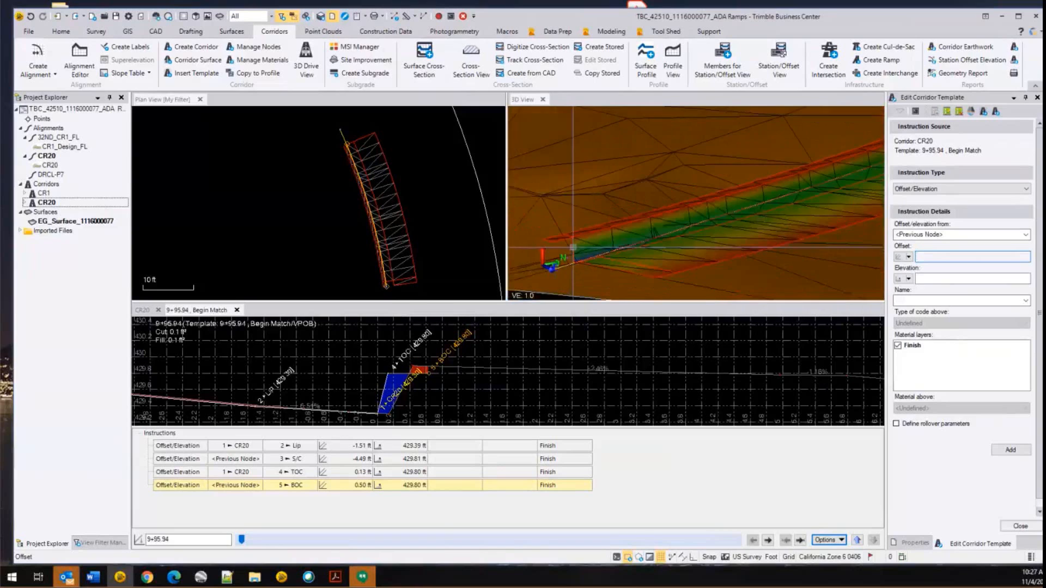
scroll(573, 247, down, 3)
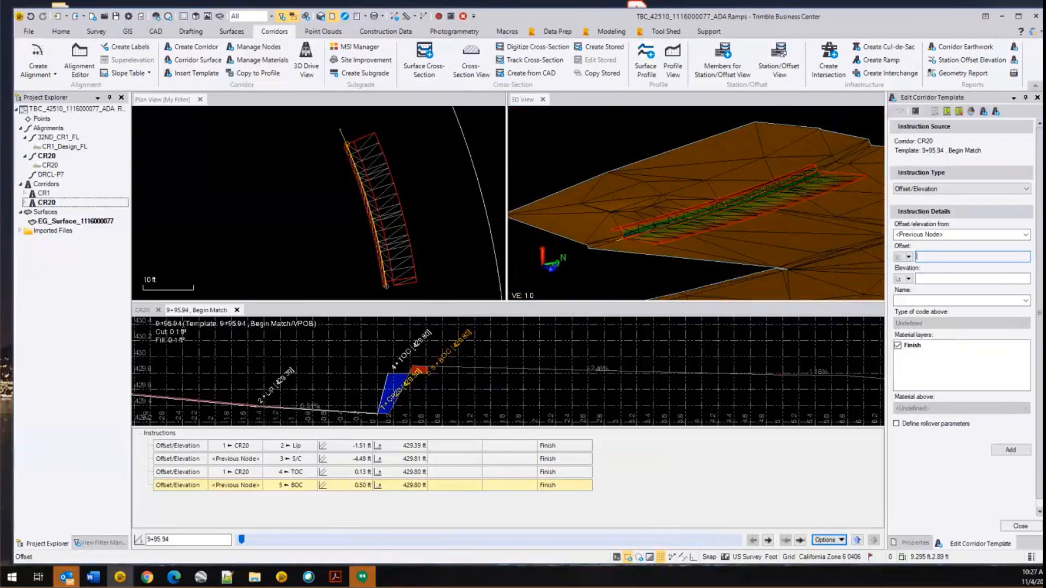
key(alt+Tab)
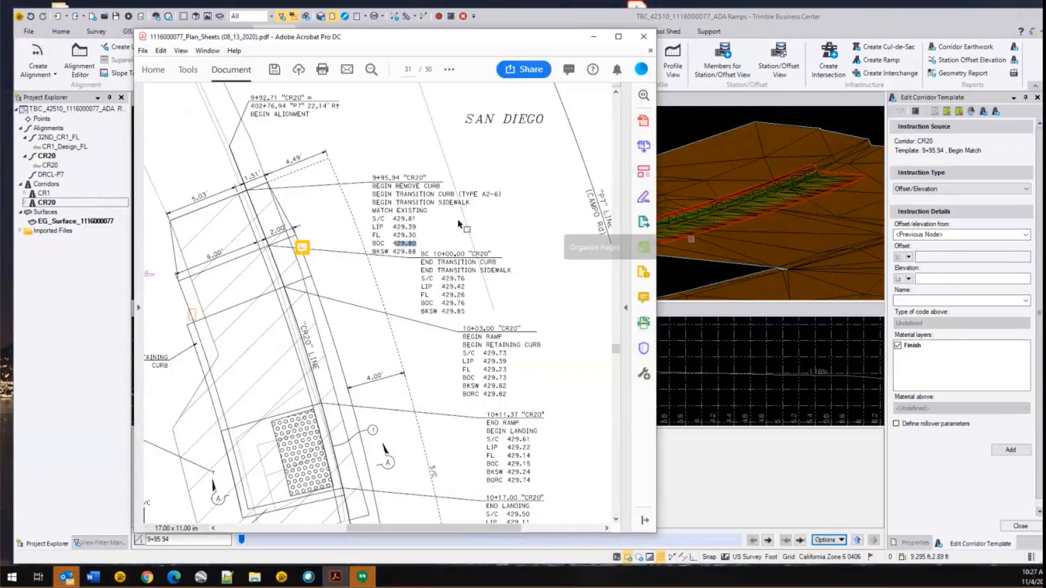
triple_click(412, 253)
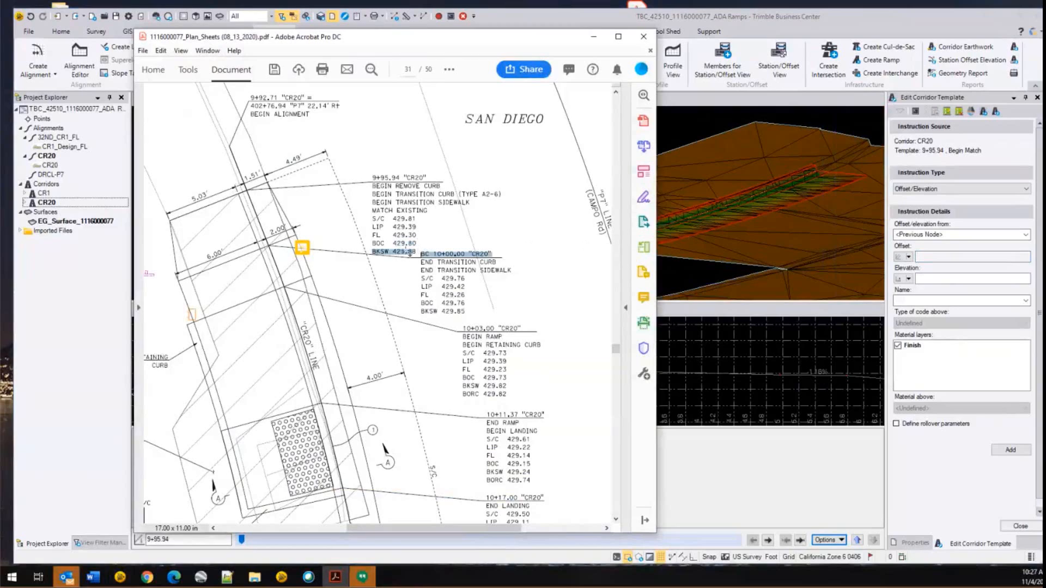
drag(392, 252, 417, 254)
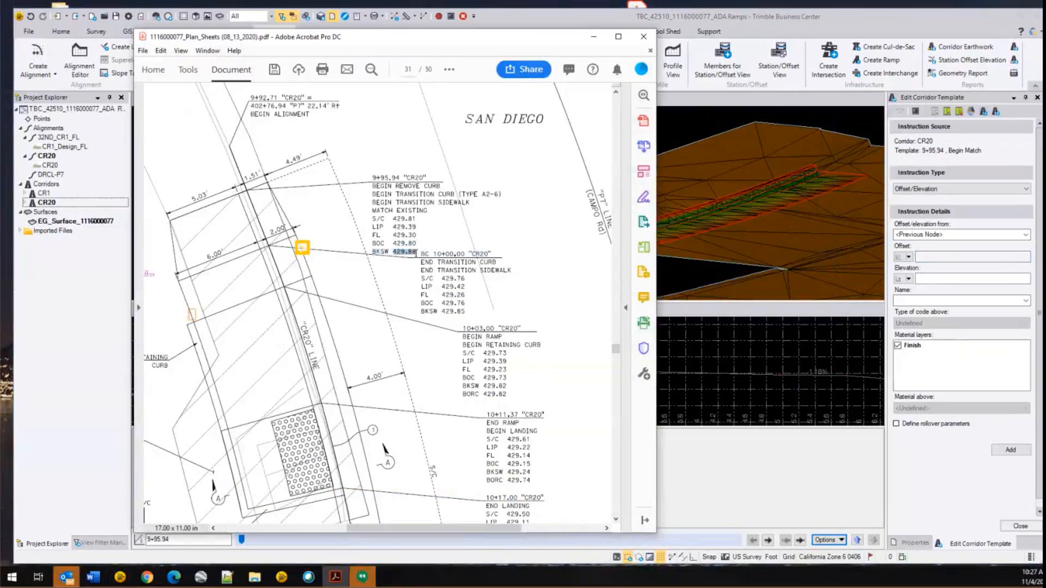
- Add an Offset/Elevation instruction from the previous node with offset 5.03, elevation 429.88 and the name BSW
click(973, 255)
text(5.03)
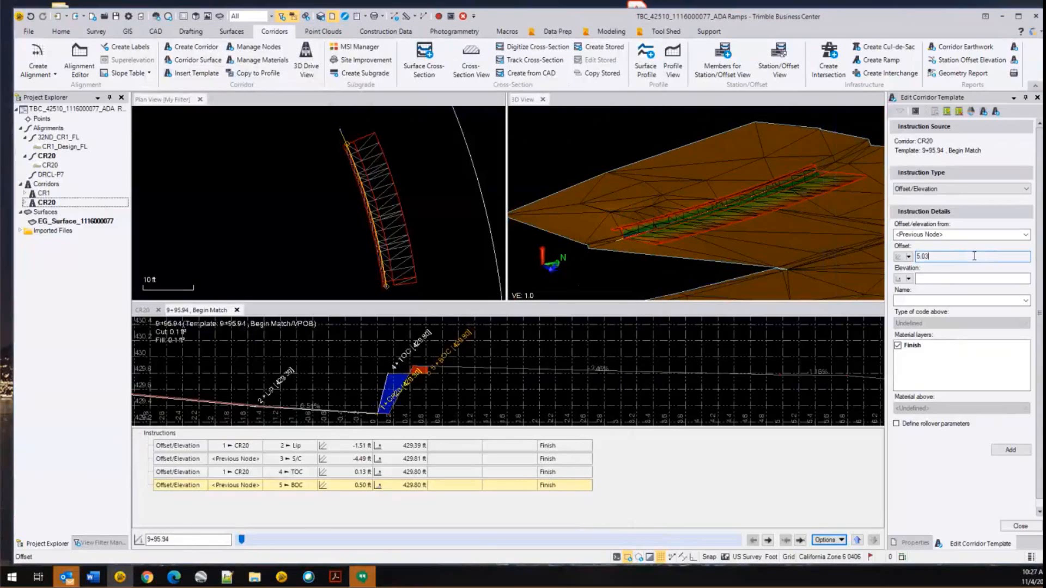
key(Tab)
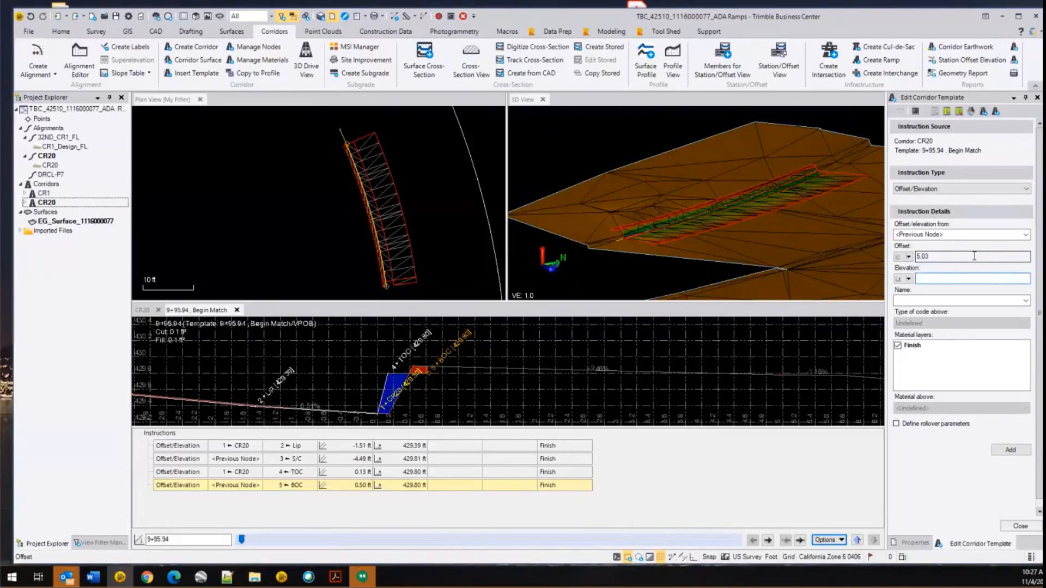
key(ctrl+v)
key(Tab)
text(bsw)
click(1005, 450)
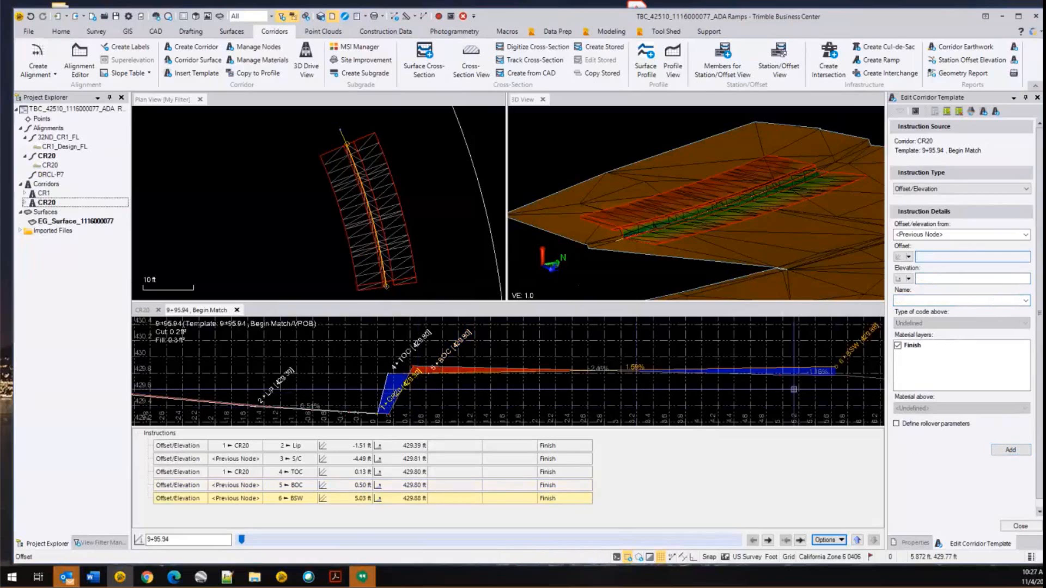
- Compare the sidewalk segment from BOC to BSW with the existing ground in the 9+95.94 cross-section
scroll(852, 372, up, 1)
scroll(851, 372, up, 3)
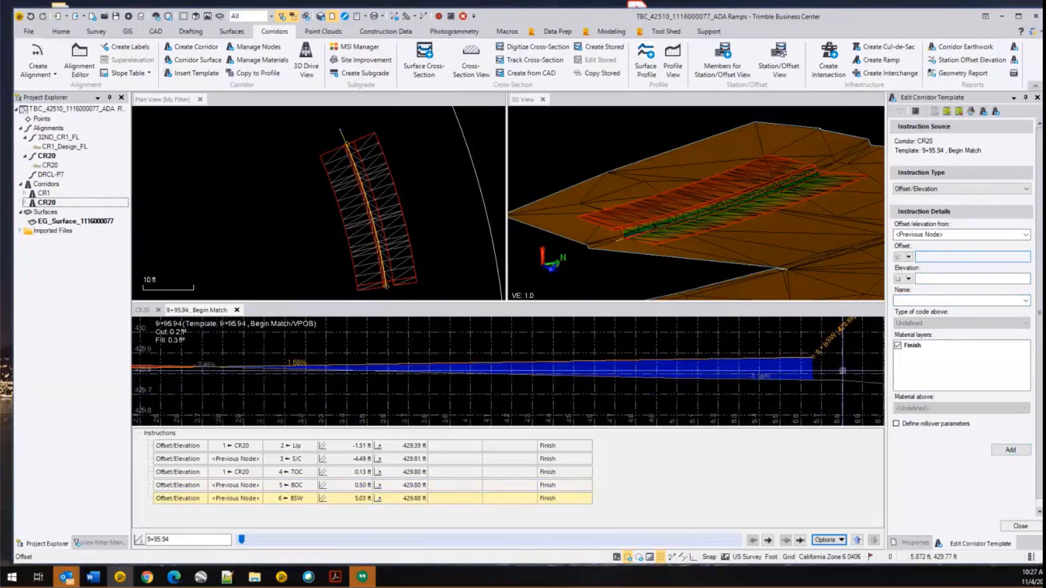
scroll(613, 376, down, 2)
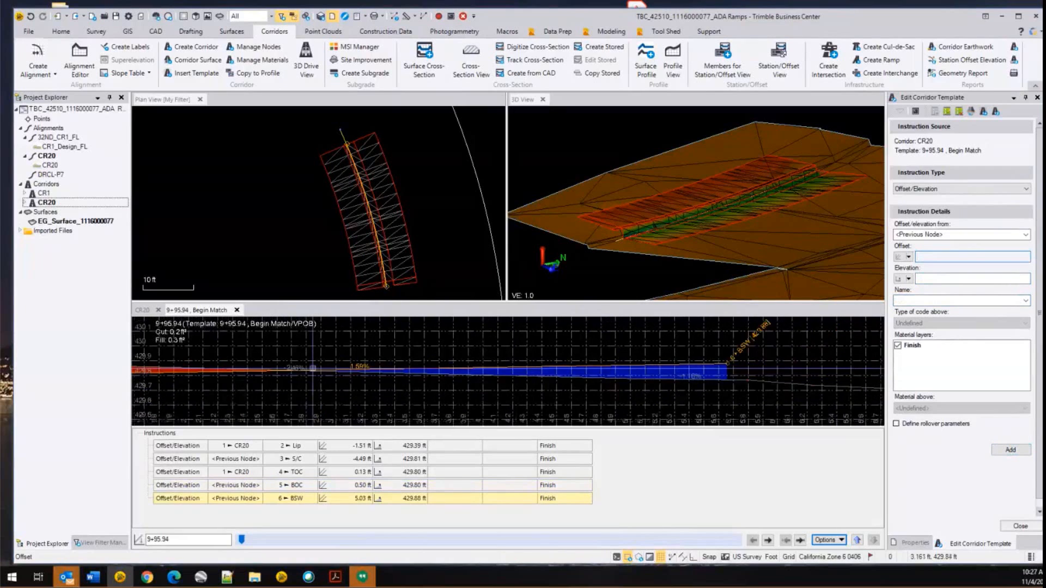
scroll(365, 364, up, 3)
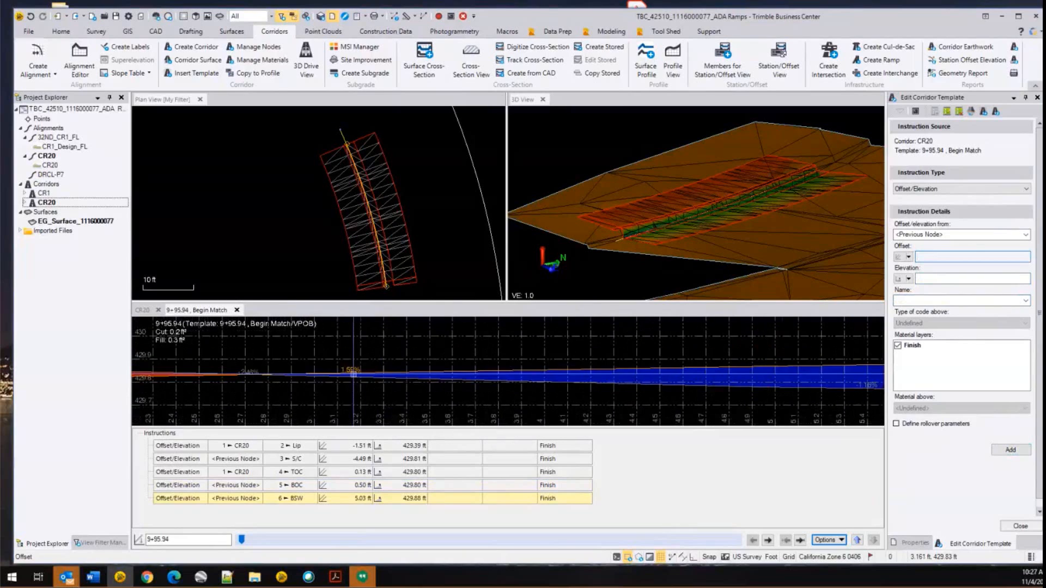
scroll(366, 364, down, 4)
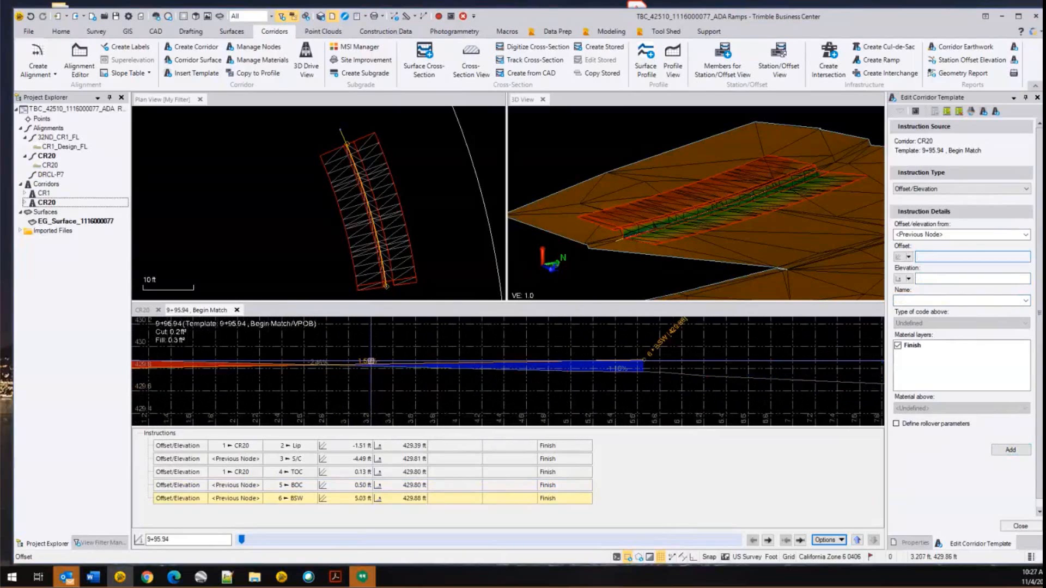
scroll(371, 361, down, 2)
scroll(532, 359, up, 3)
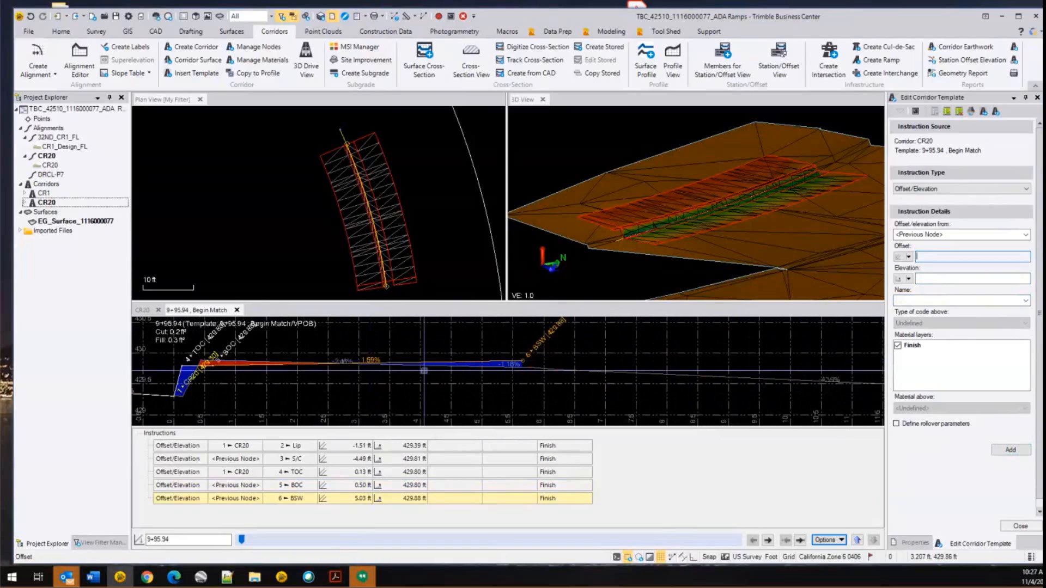
scroll(531, 360, up, 3)
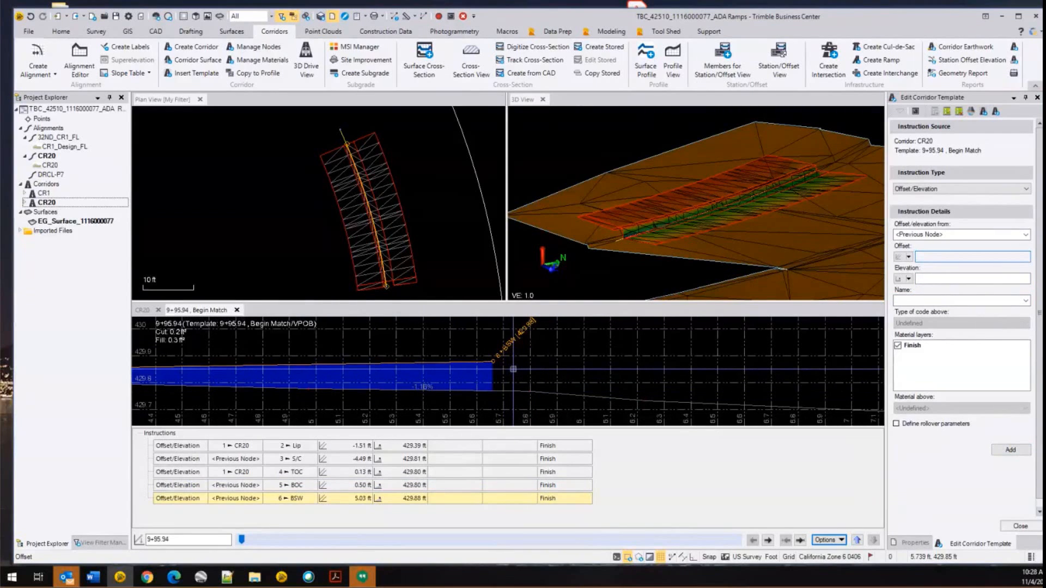
scroll(506, 376, down, 2)
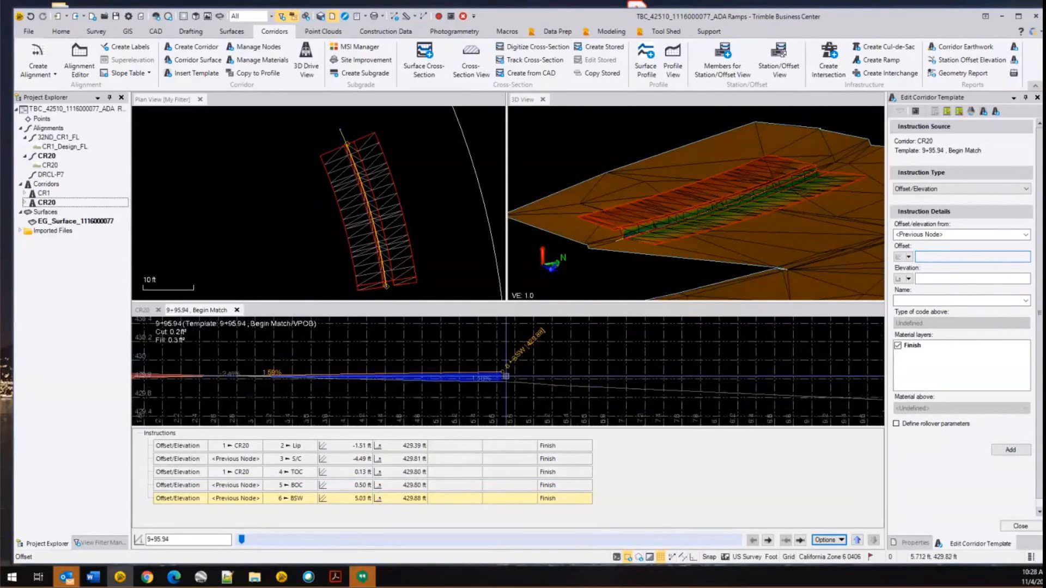
scroll(506, 376, down, 3)
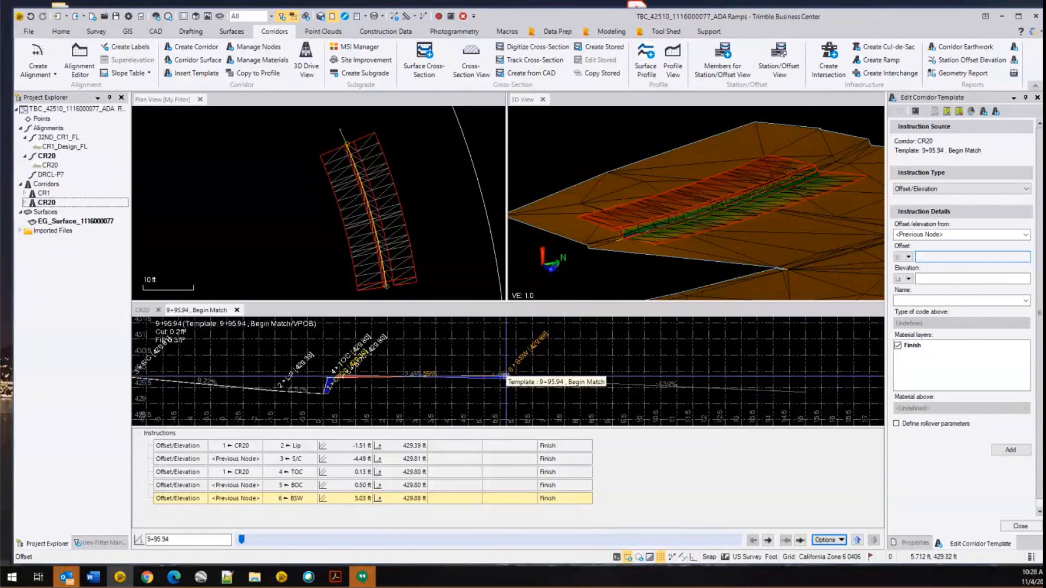
- Examine how the BSW end of the sidewalk ties into the existing ground in the 9+95.94 cross-section
scroll(506, 376, down, 1)
scroll(506, 376, up, 5)
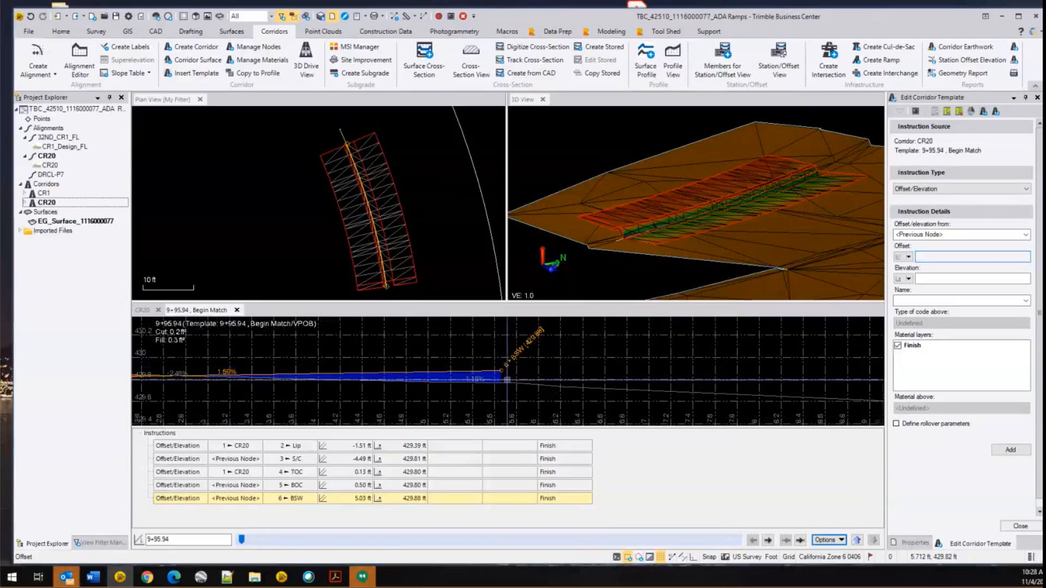
scroll(506, 380, up, 2)
scroll(495, 387, down, 2)
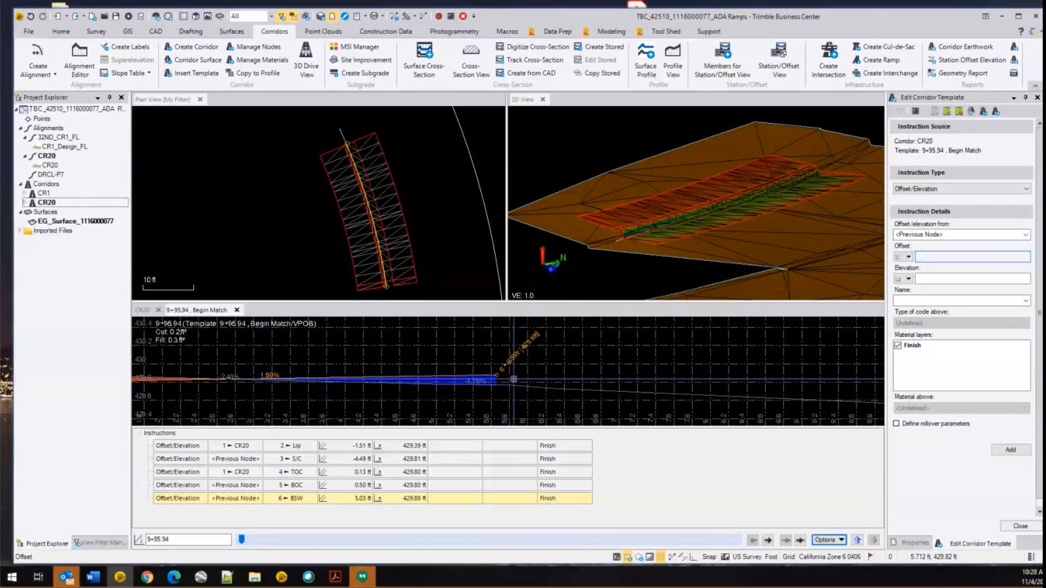
scroll(514, 379, up, 2)
scroll(514, 378, down, 5)
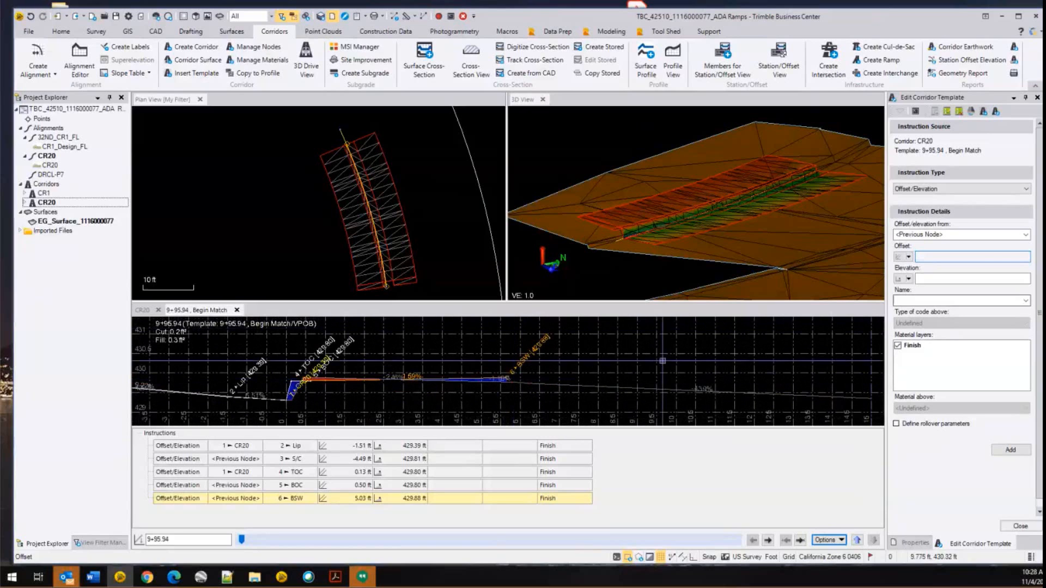
scroll(543, 354, up, 3)
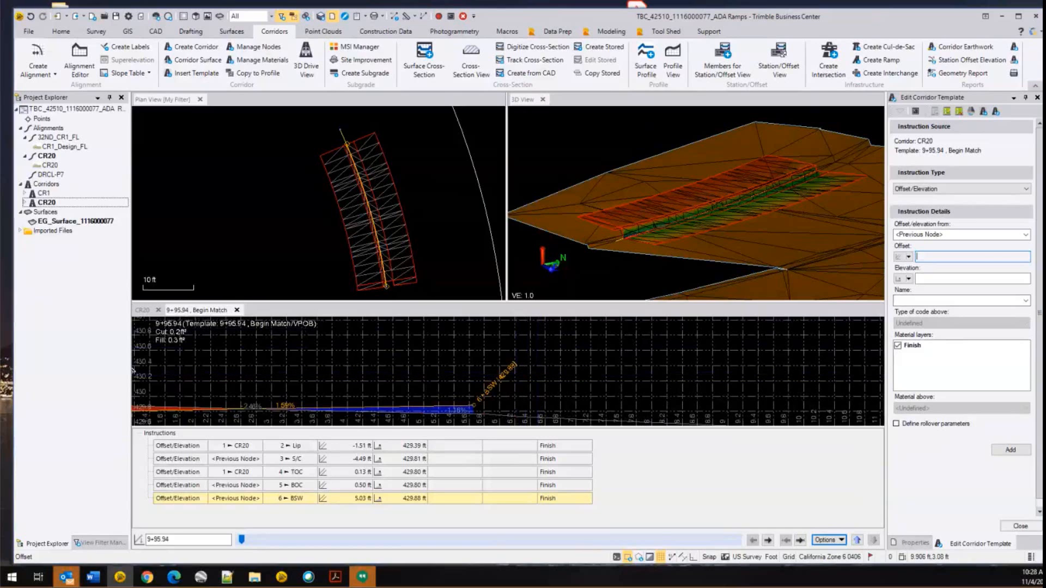
- Consult the PDF plan sheet's callouts and set up a CR20 corridor template at station 10+00.00 using the Copy definition option
key(alt+Tab)
key(alt+Tab)
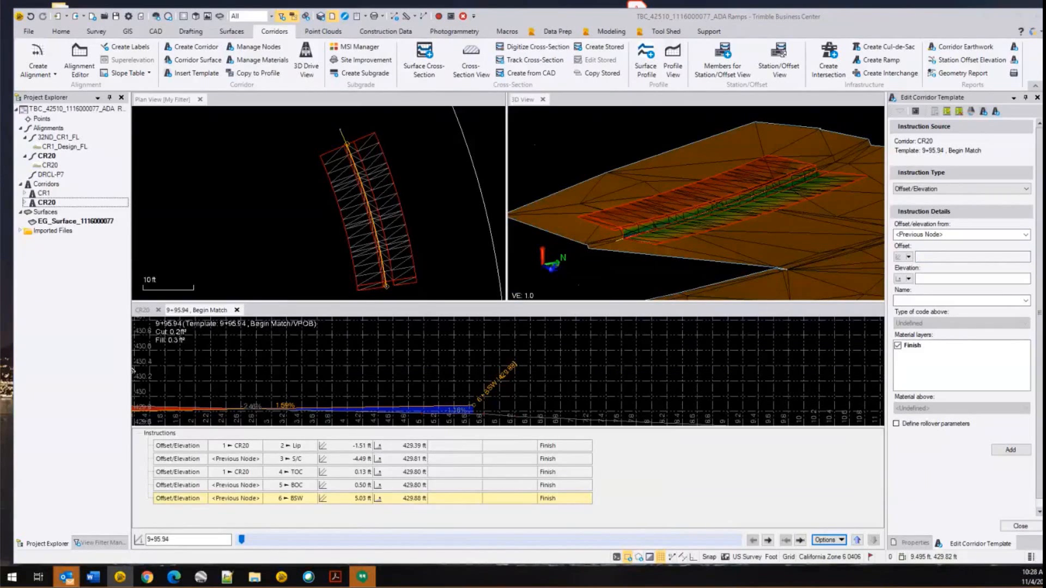
key(alt+Tab)
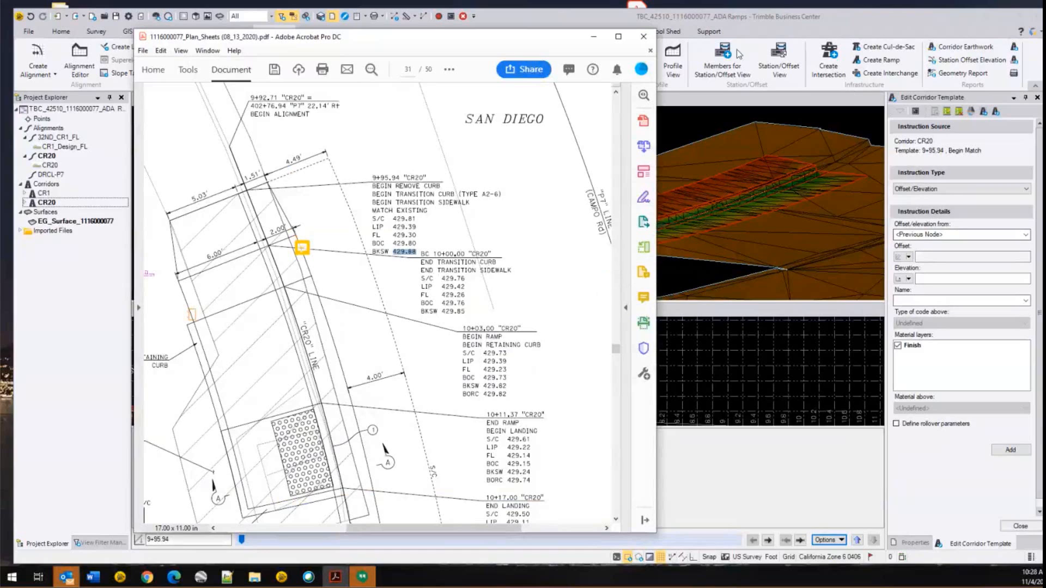
click(931, 14)
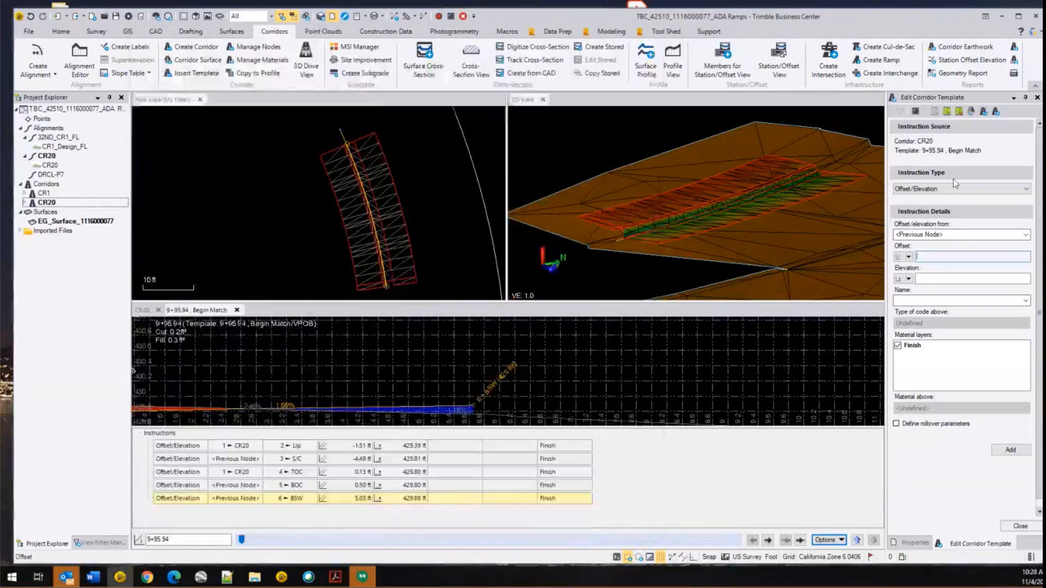
click(983, 111)
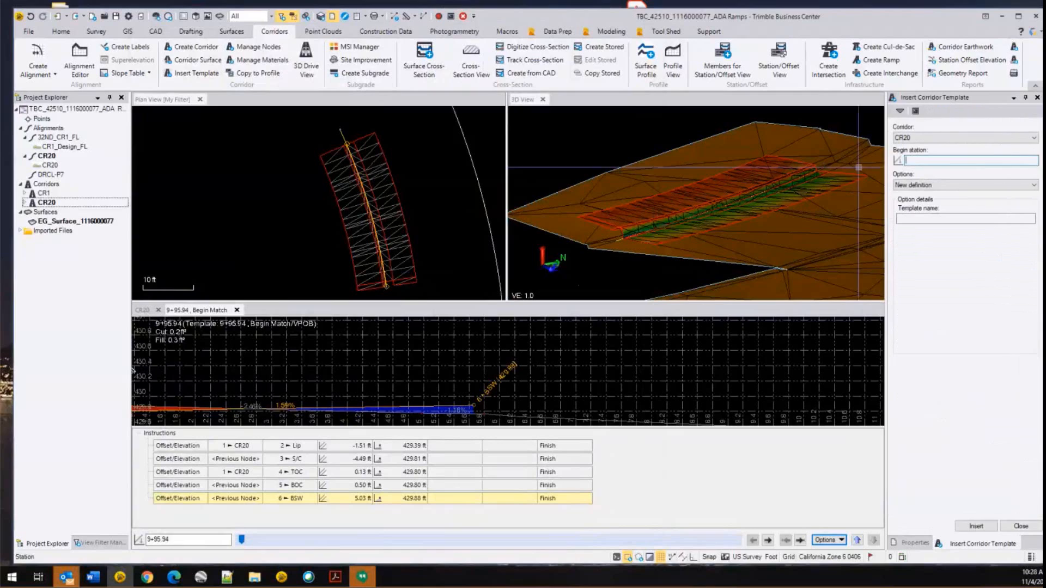
click(24, 203)
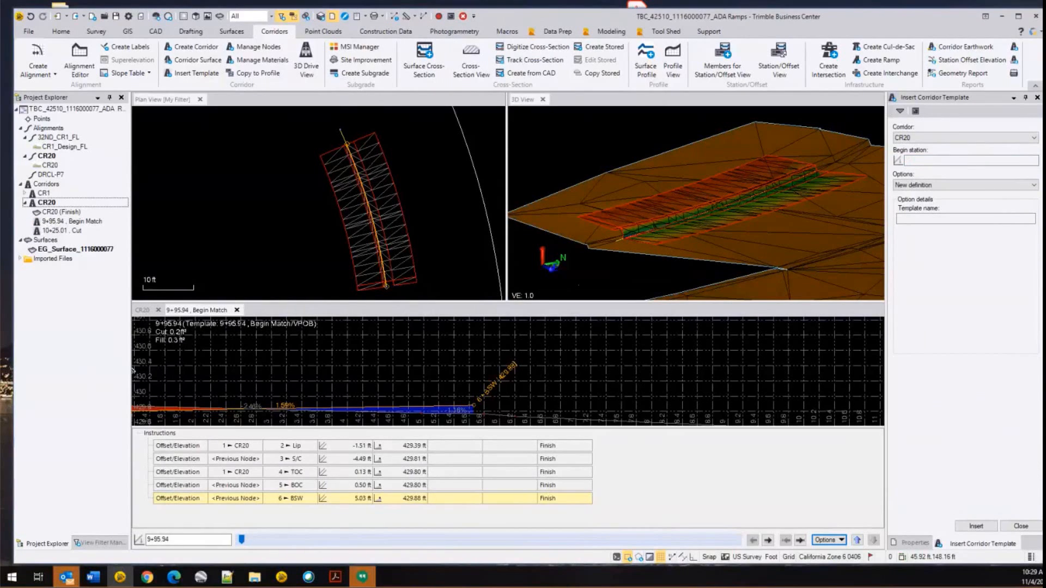
click(925, 161)
text(10001)
key(Tab)
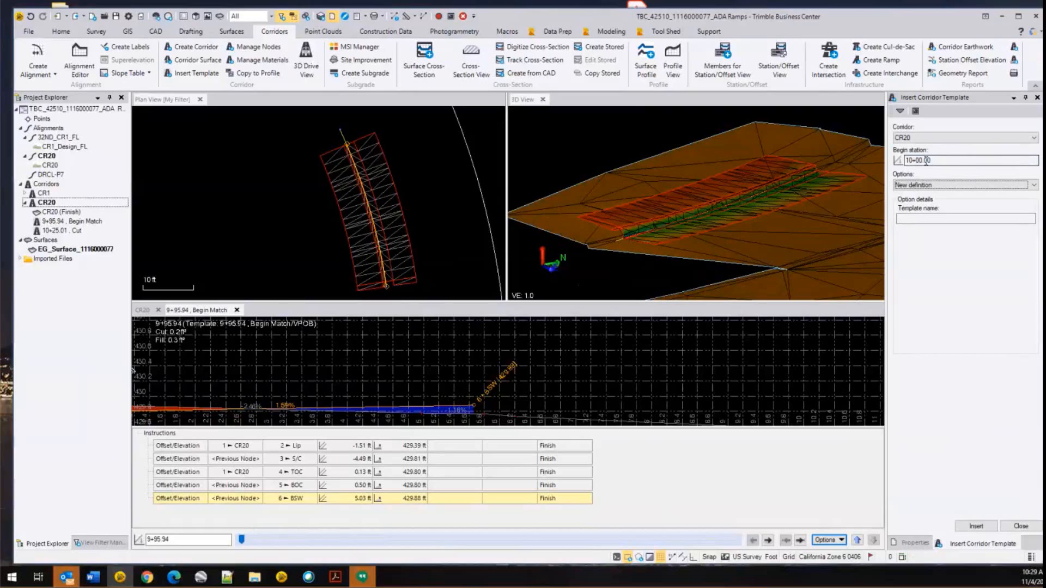
key(Down)
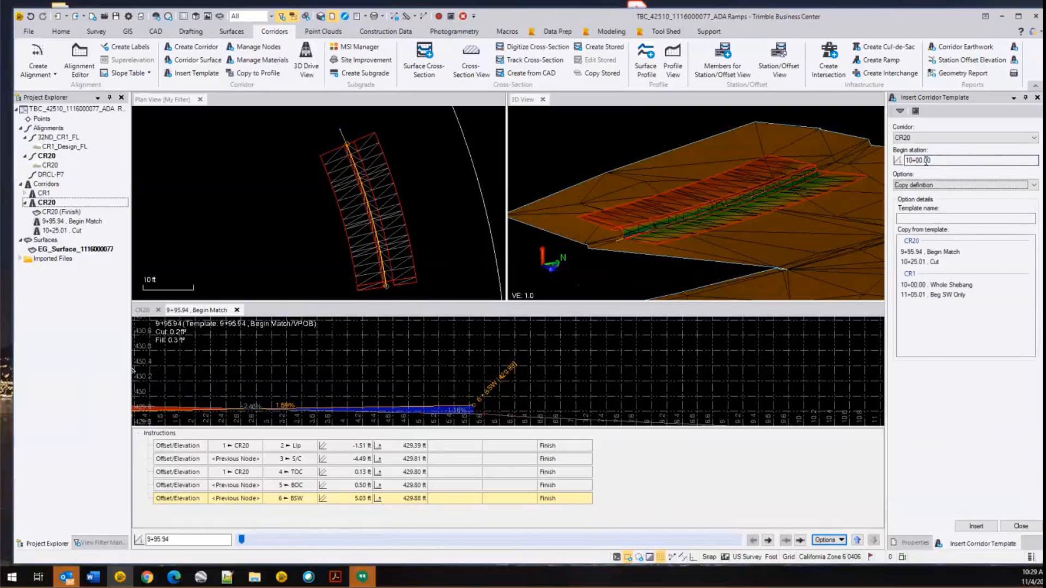
- Name the template End SW/Lip Taper, choose 9+95.94 Begin Match as the definition to copy, and insert it
click(932, 252)
click(937, 219)
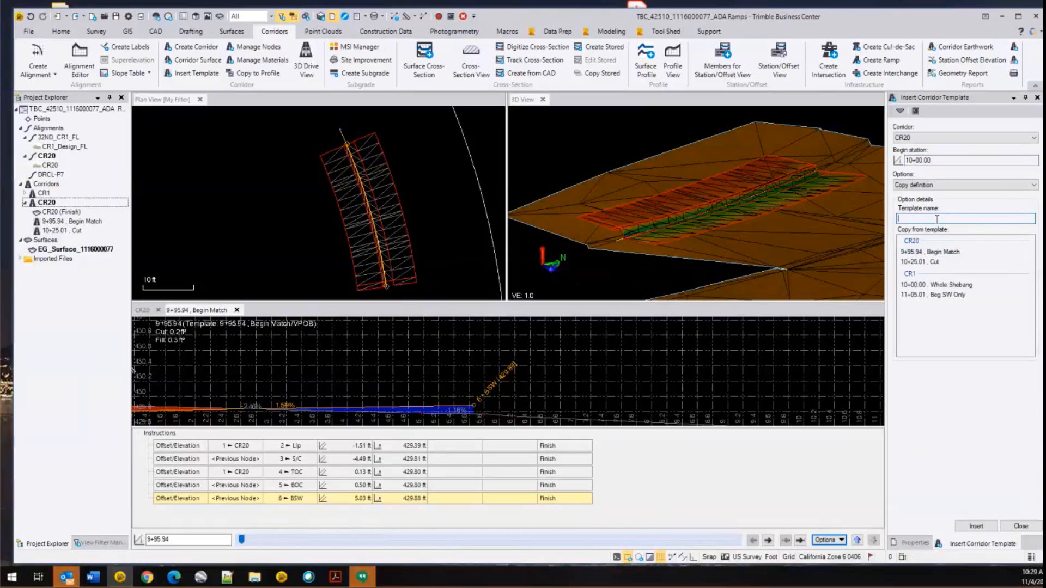
text(End SW/Lip Taper)
click(335, 577)
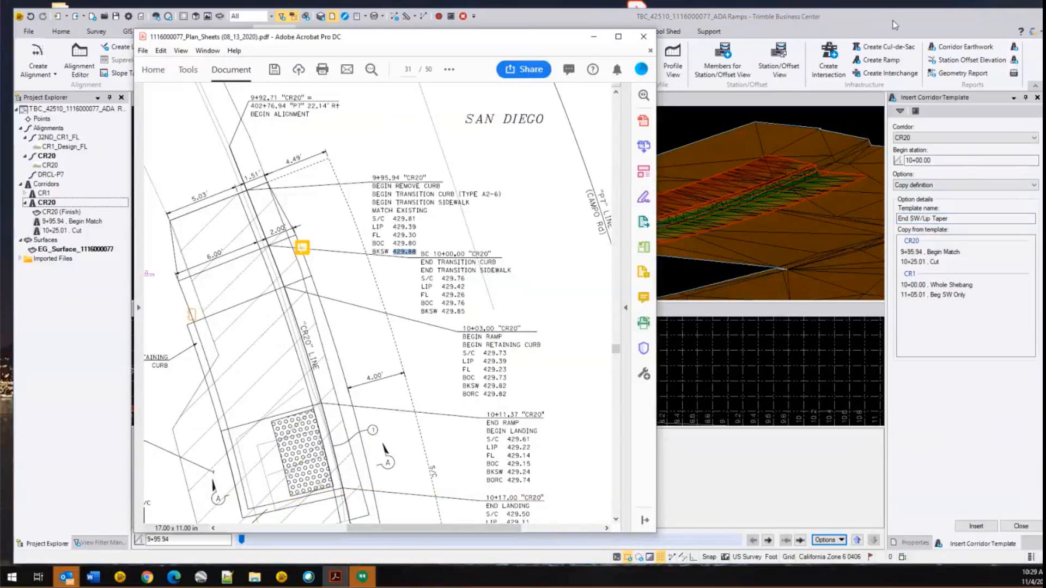
click(801, 6)
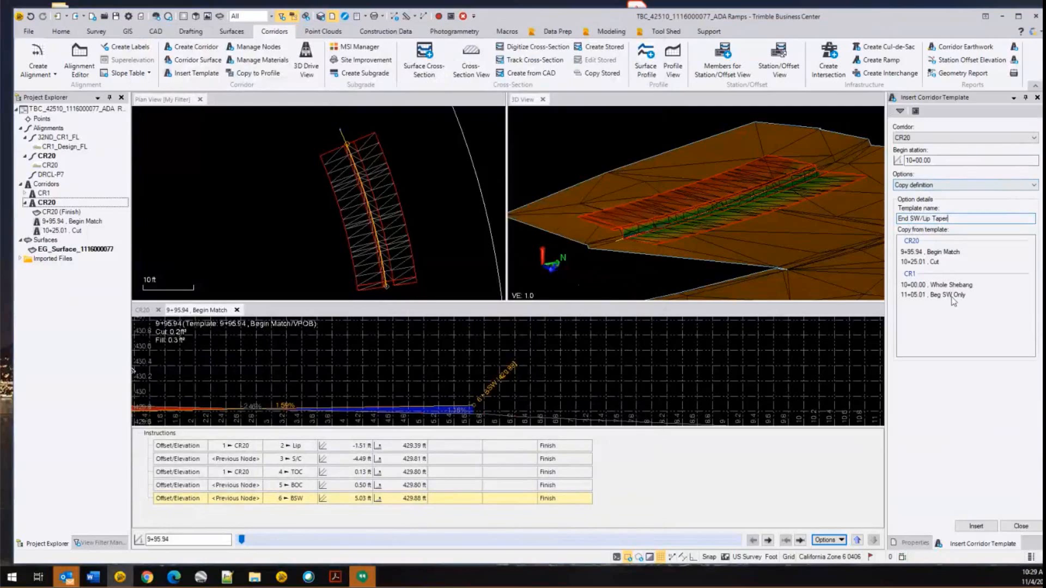
click(945, 254)
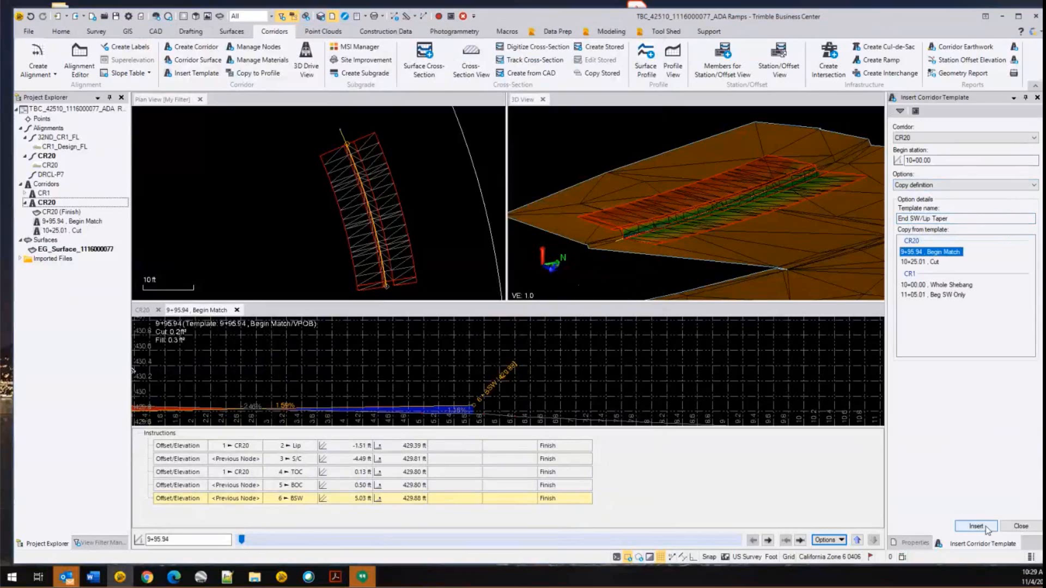
click(975, 526)
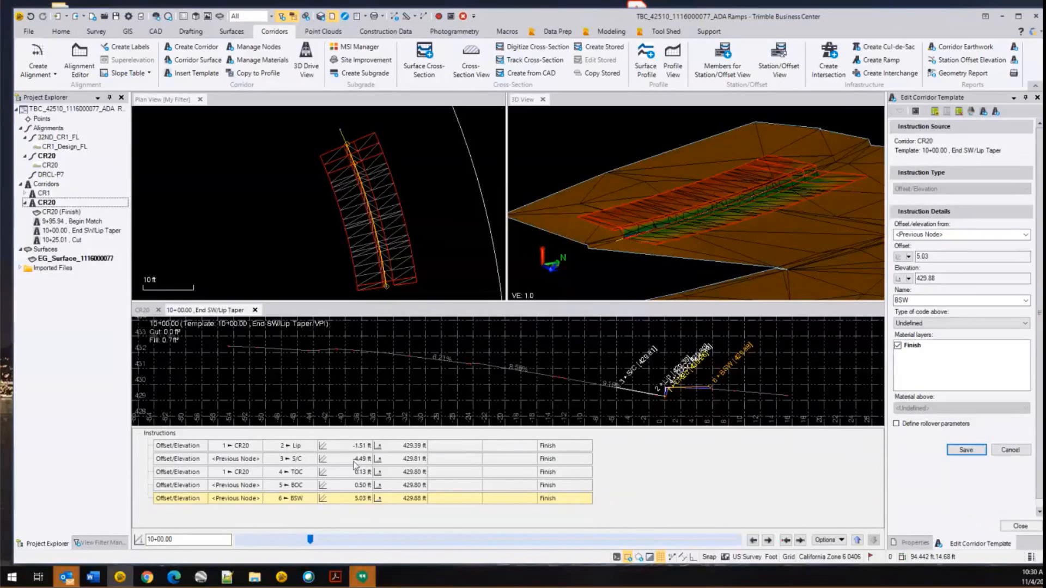
- Set the 10+00.00 template's Lip instruction to offset -2.00 and plan-sheet elevation 429.42, and save it
click(300, 450)
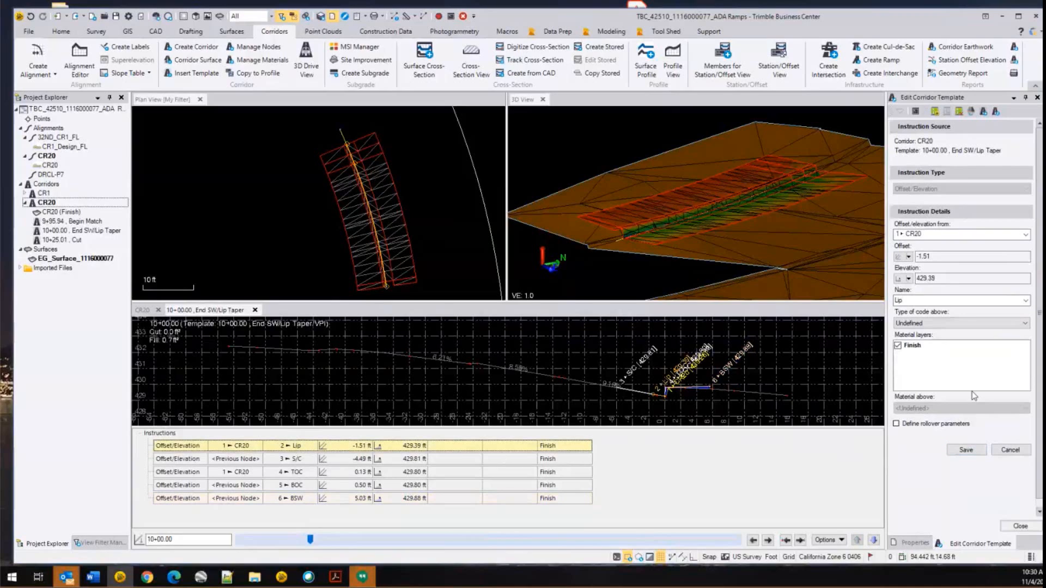
click(271, 449)
click(953, 256)
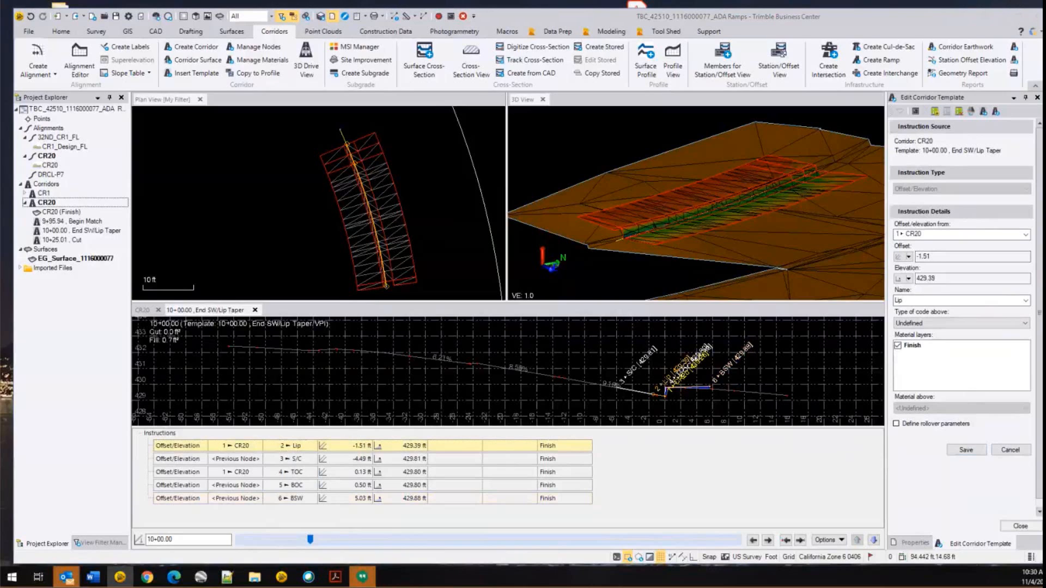
key(alt+Tab)
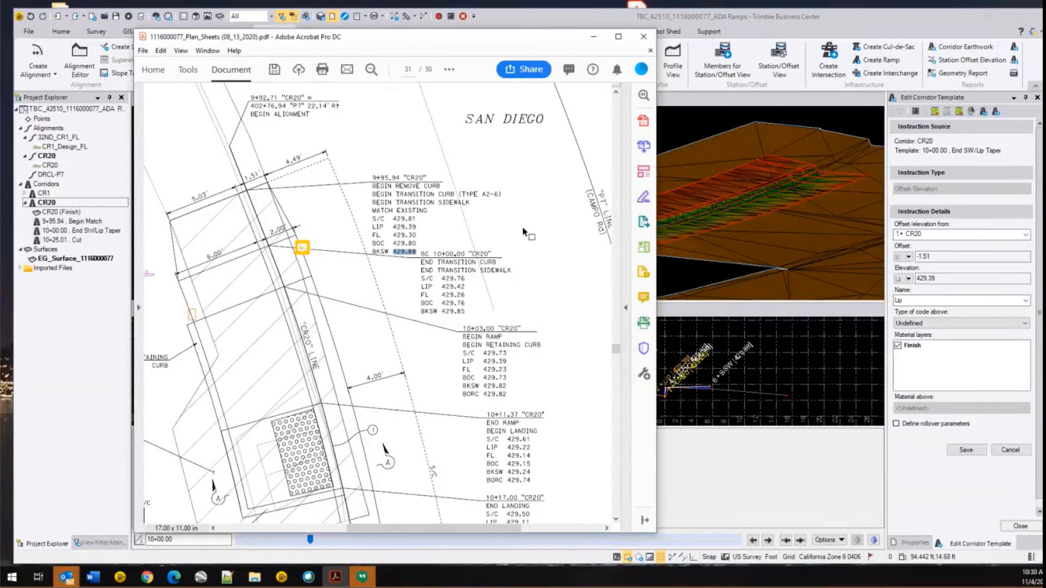
double_click(442, 286)
click(760, 25)
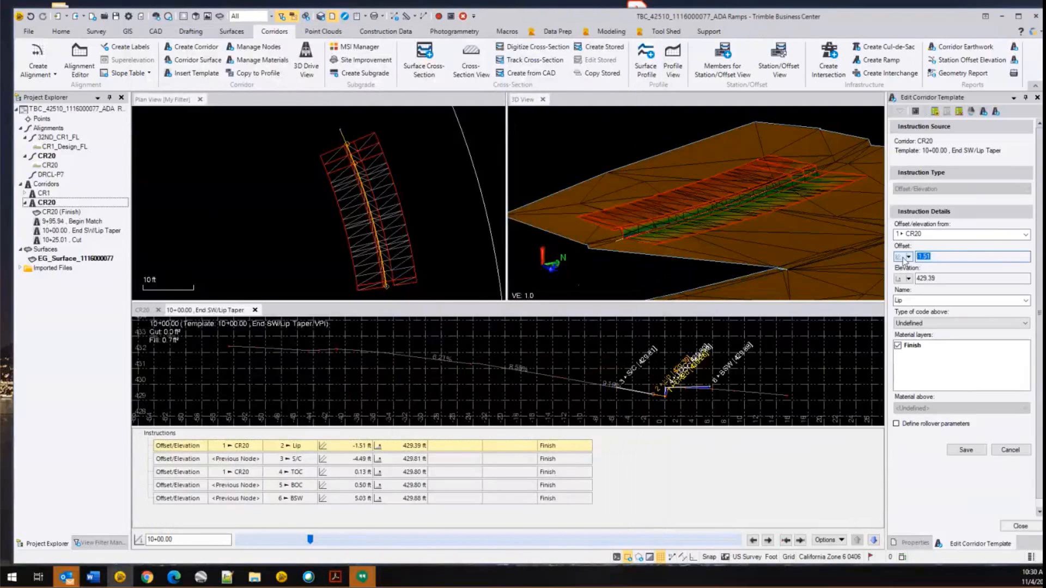
text(-2)
key(Tab)
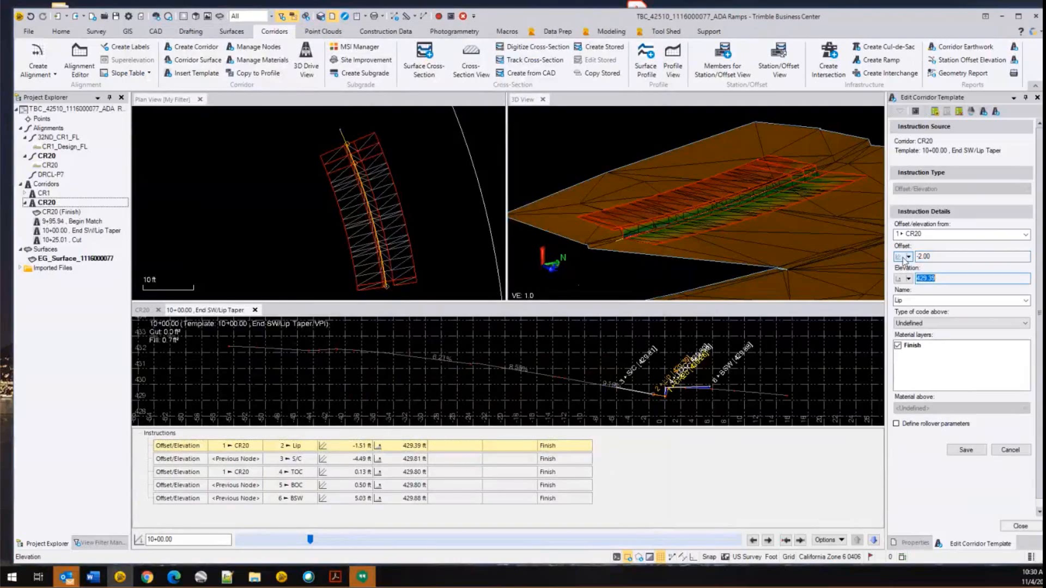
text(429.42)
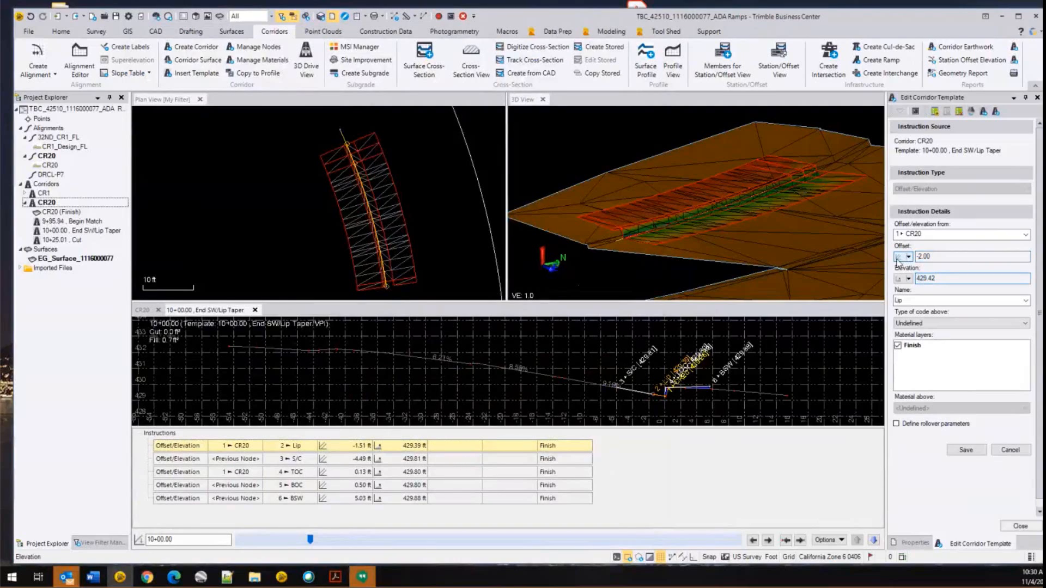
click(967, 452)
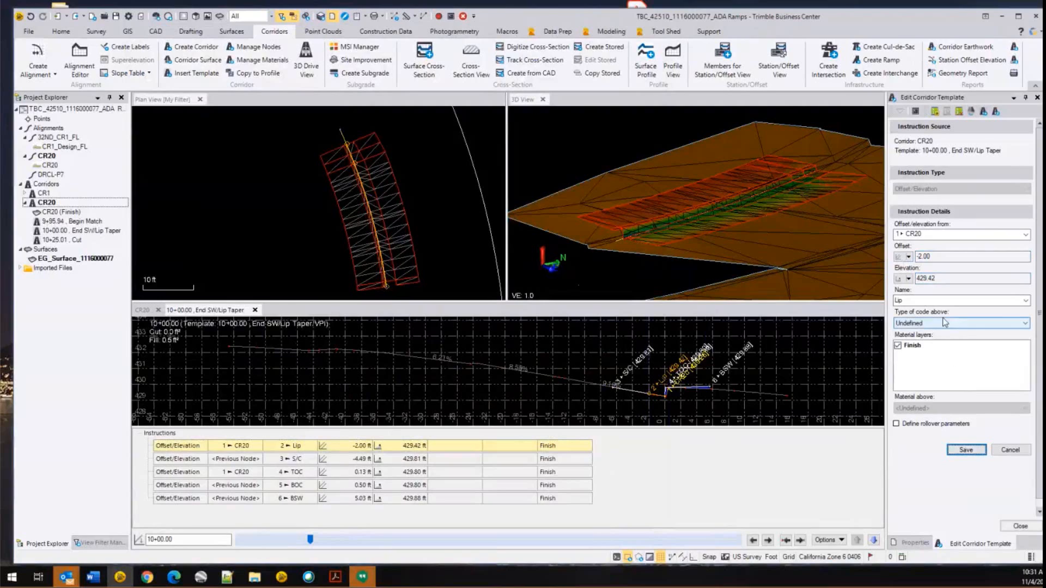
- Set the S/C instruction to offset -4.00 and elevation 429.76 using the plan sheet's values, and save it
click(354, 463)
right_click(354, 464)
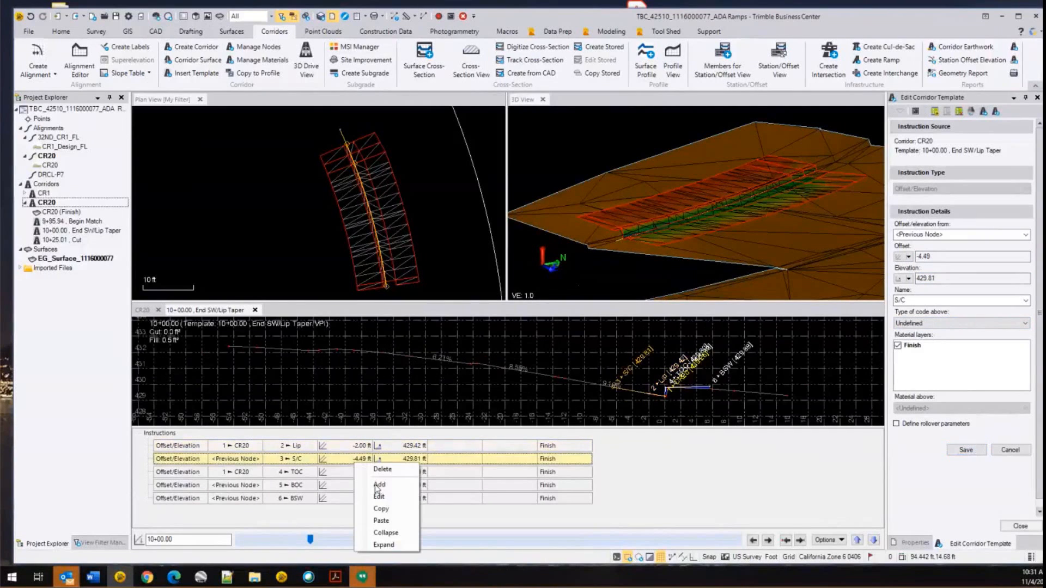
click(382, 496)
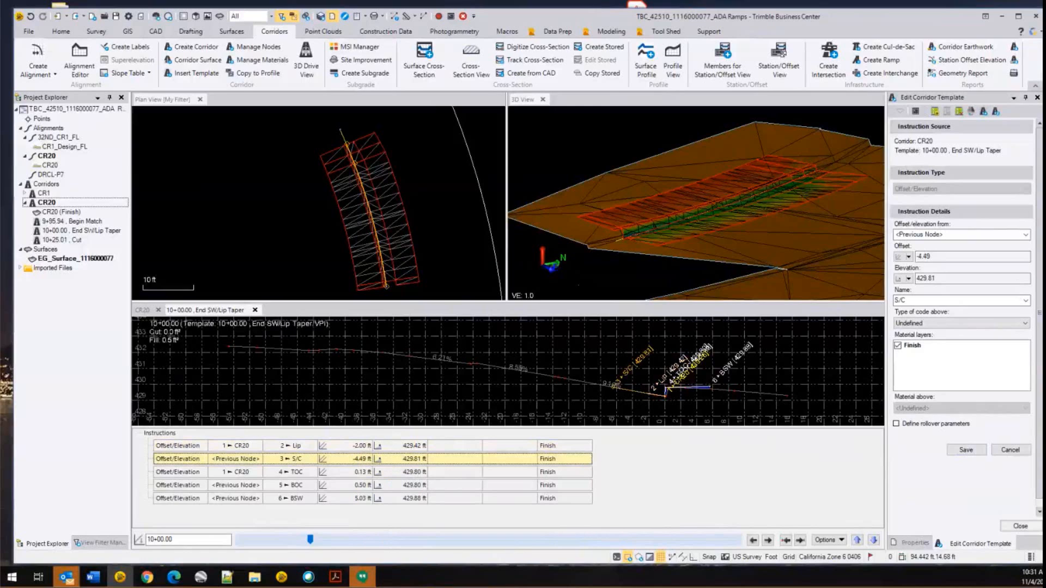
key(alt+Tab)
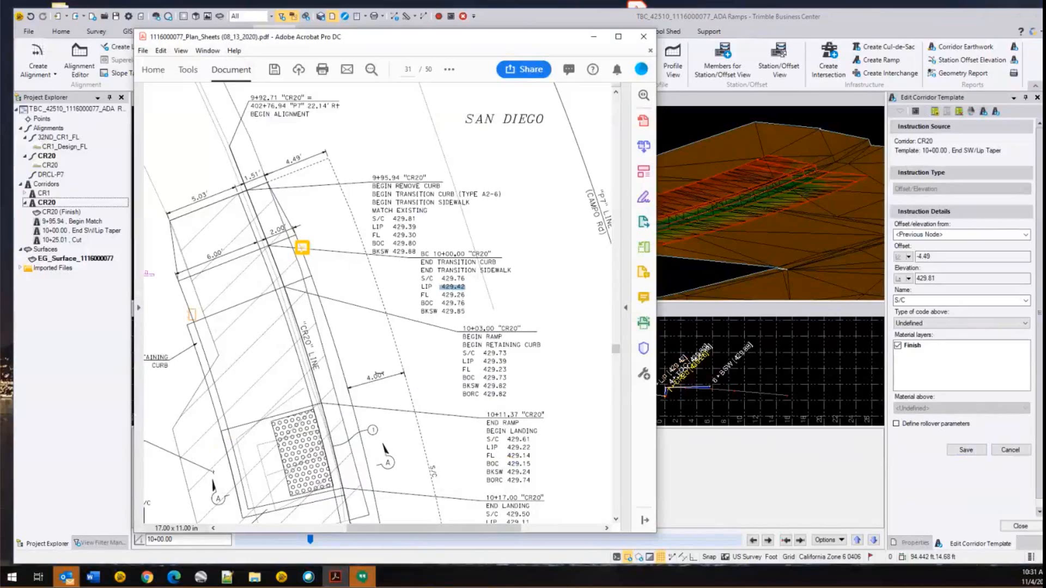
drag(387, 376, 353, 377)
drag(463, 279, 436, 278)
click(963, 258)
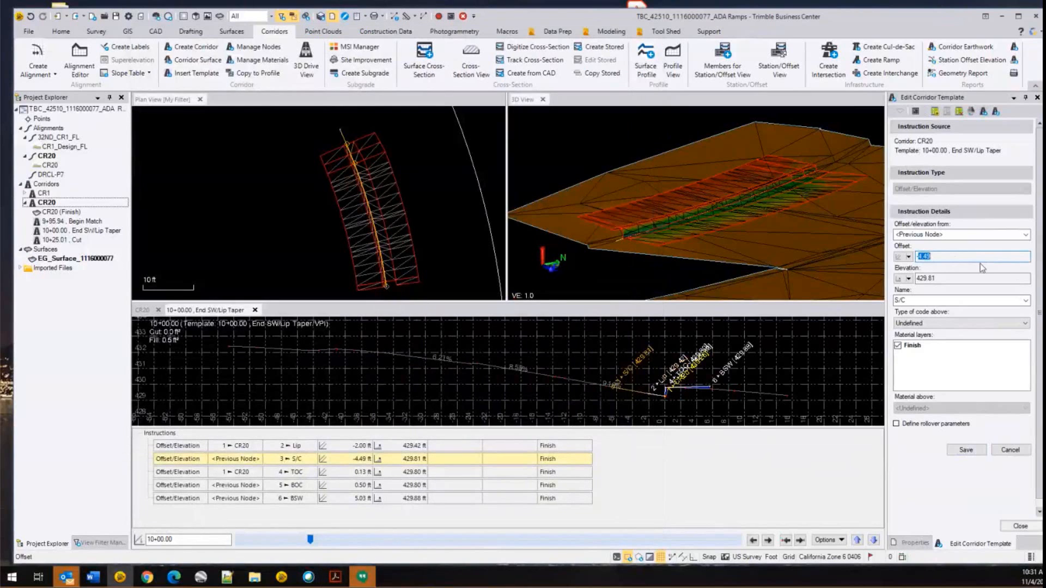
text(-4)
key(Tab)
key(shift+Tab)
text(429.76)
click(965, 450)
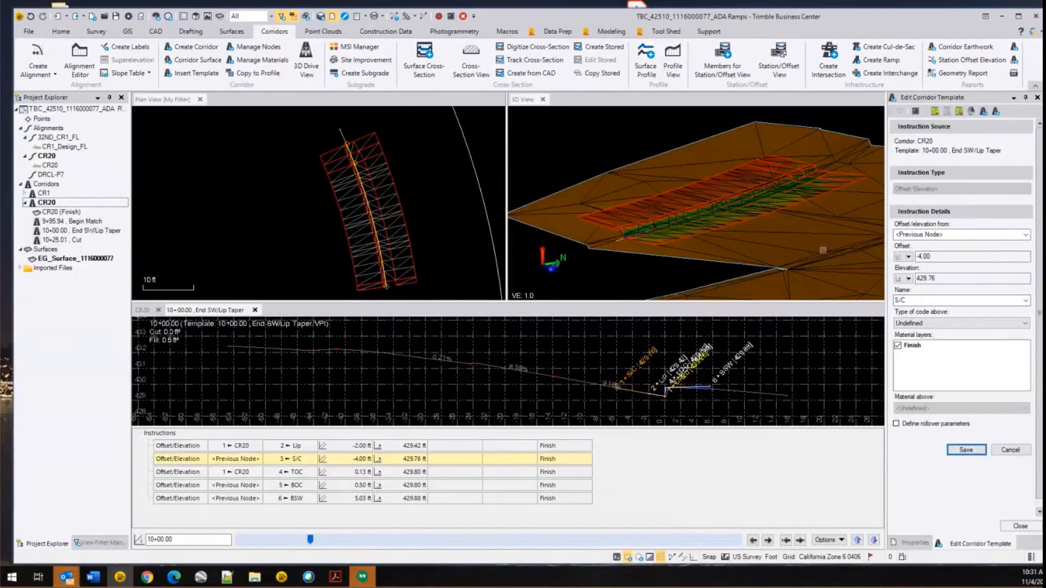
- Change the TOC instruction's elevation to a delta elevation of 0.50 from CR20 and save it
click(305, 477)
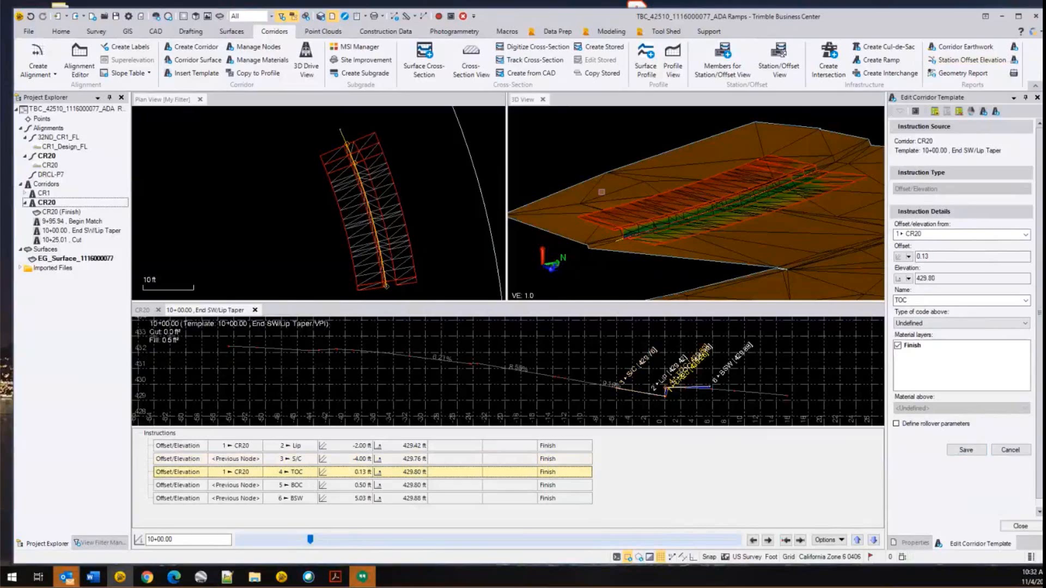
click(344, 486)
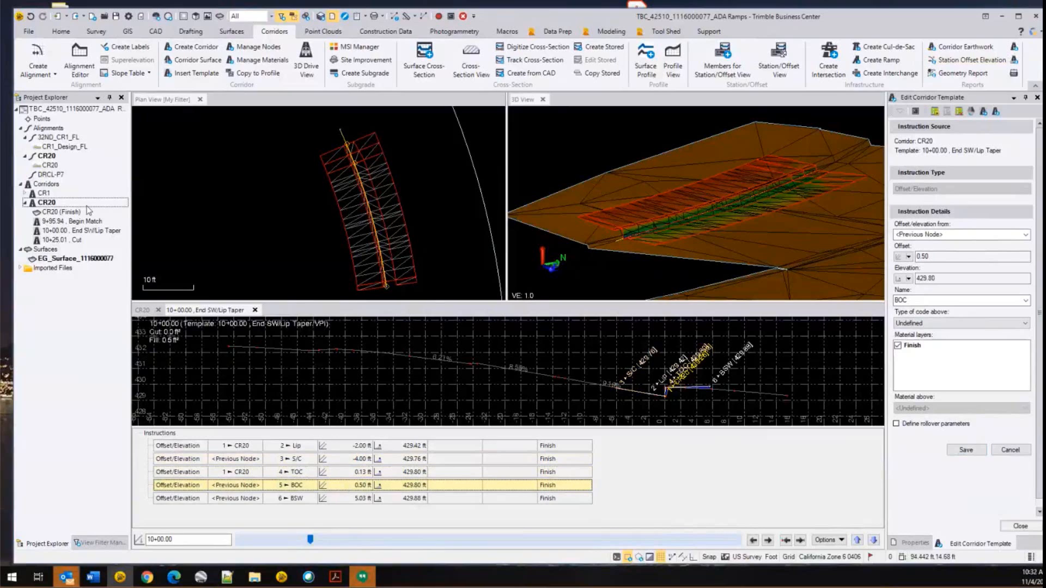
click(356, 474)
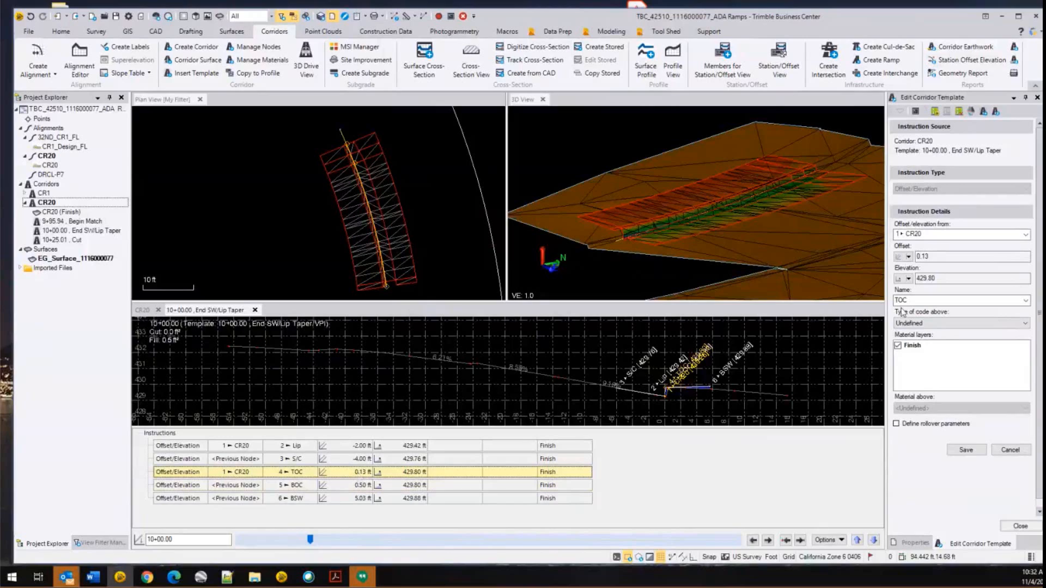
click(908, 278)
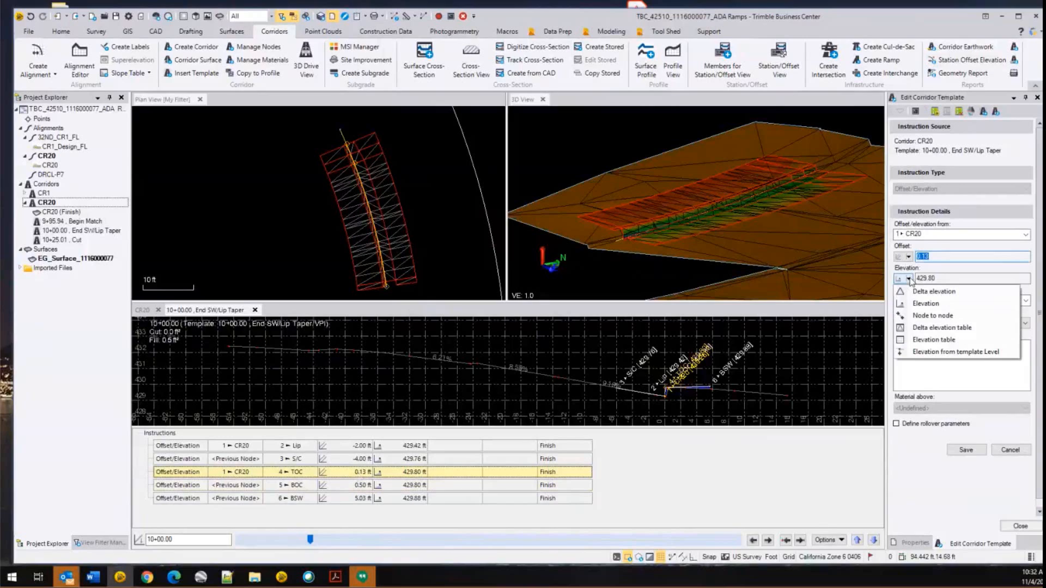
click(931, 293)
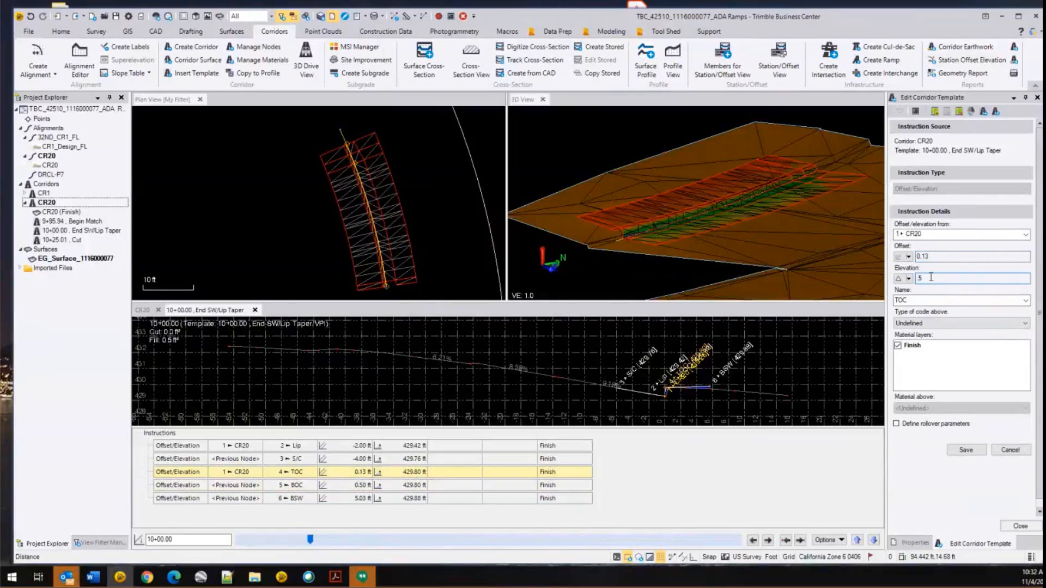
text(.5)
key(Tab)
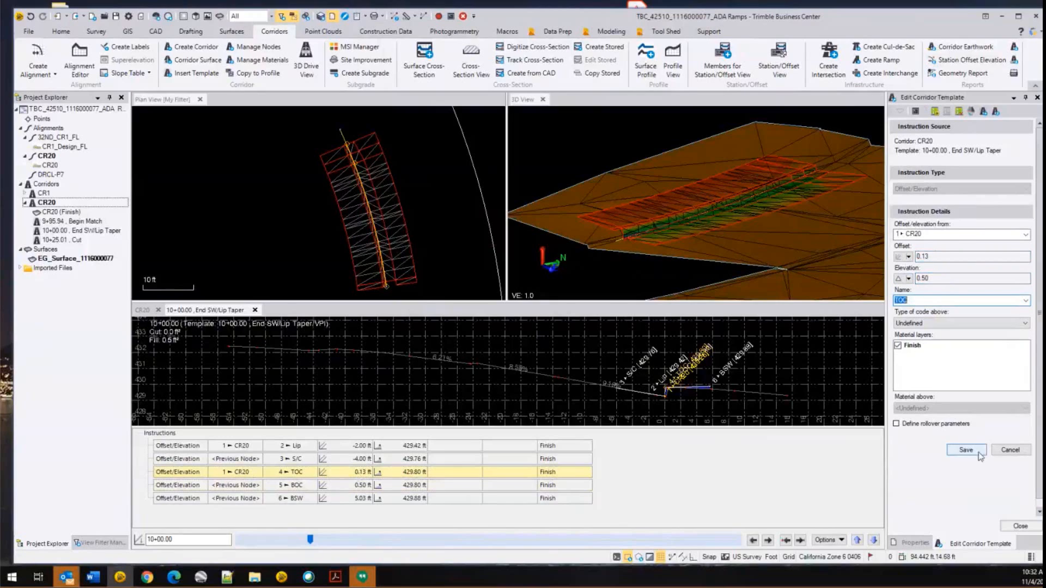
click(978, 452)
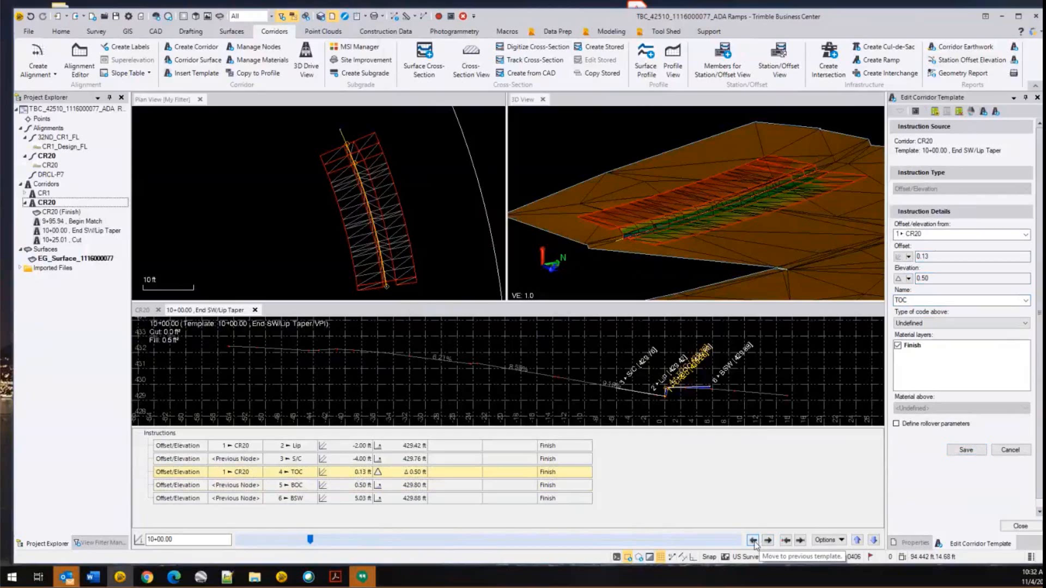
- In the 9+95.94 Begin Match template, change the TOC instruction's elevation to a delta elevation of 0.50 and save it
click(753, 540)
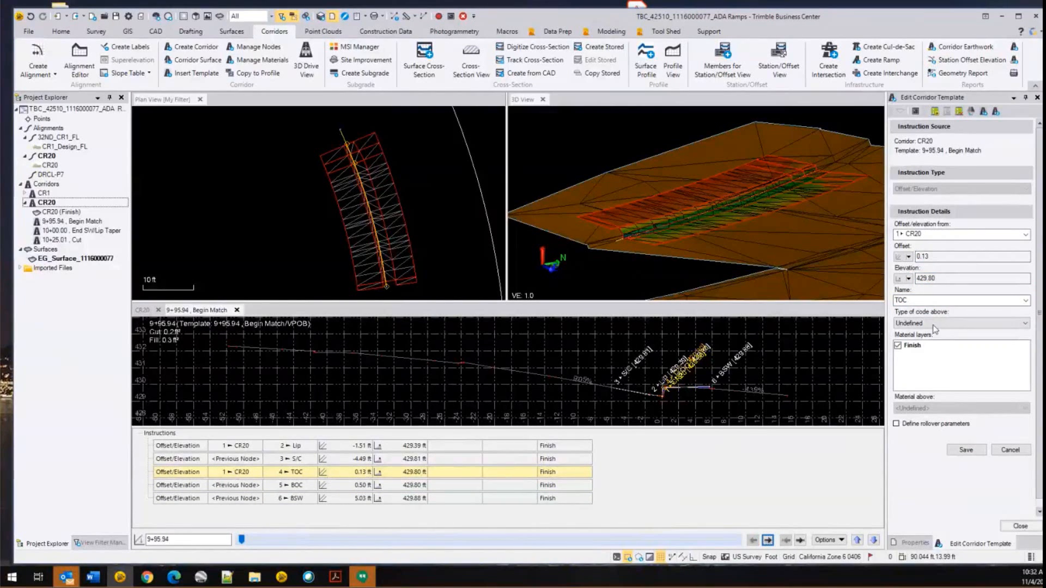
click(921, 278)
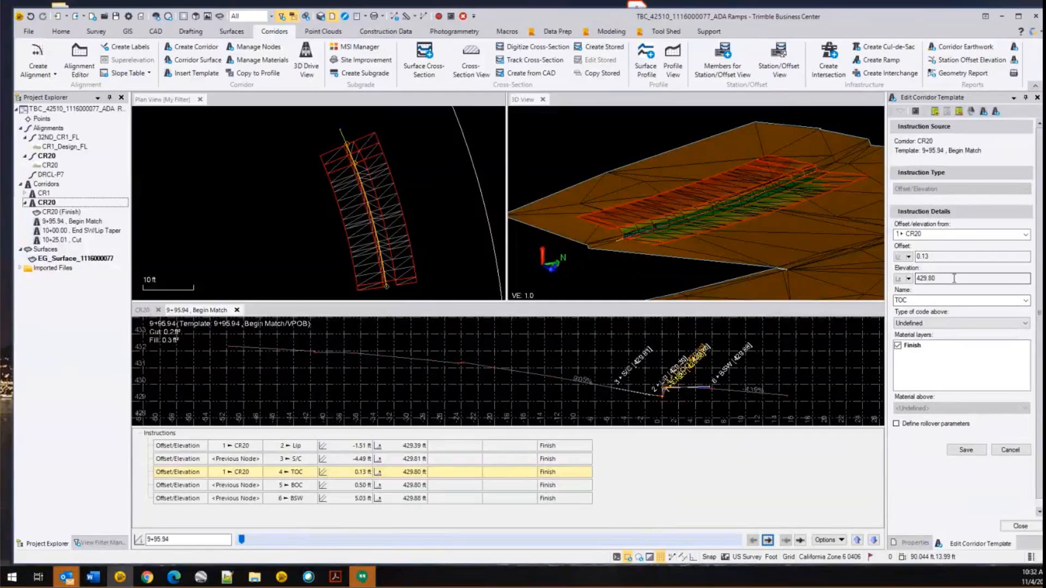
click(908, 278)
click(930, 294)
text(0.50)
key(Tab)
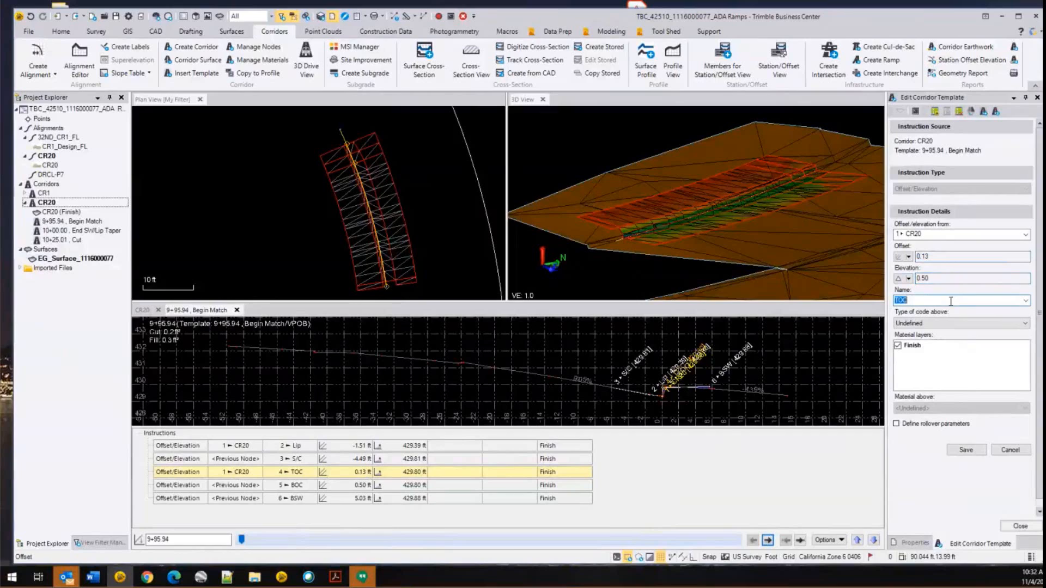
click(973, 451)
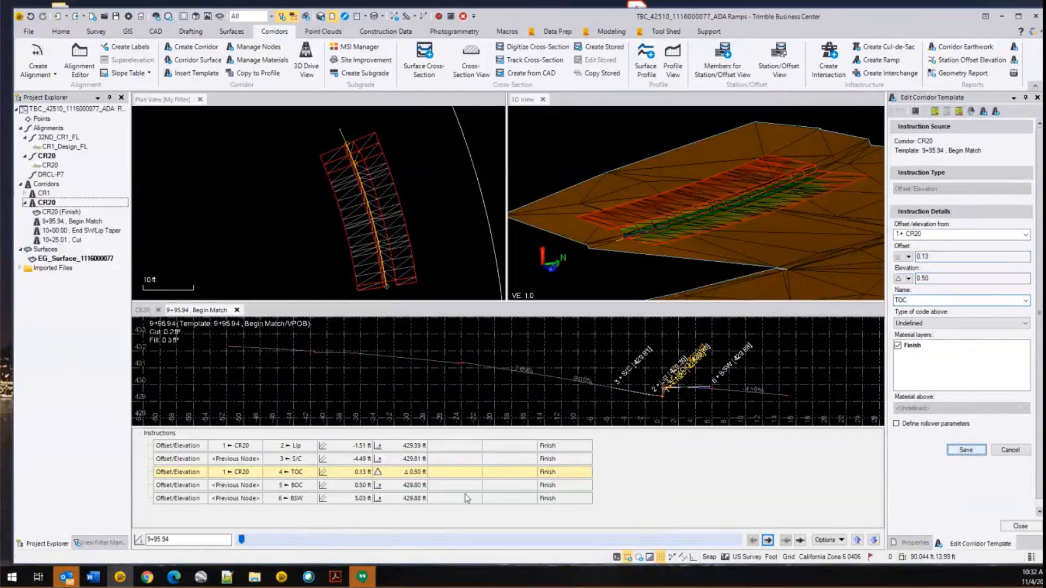
- Change the 9+95.94 template's BOC instruction to a delta elevation of 0.00 from the previous node and save it
click(374, 485)
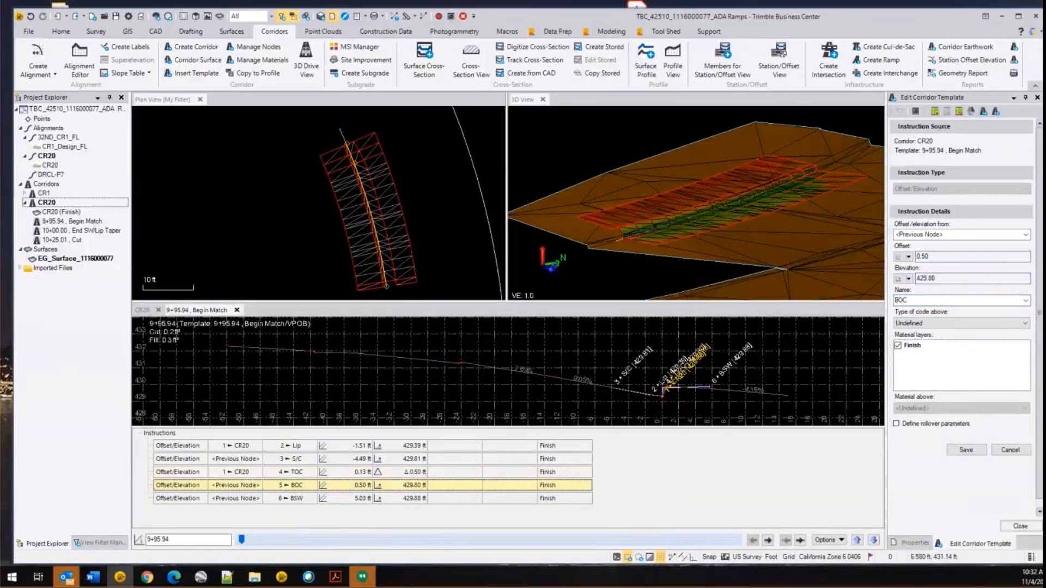
click(909, 279)
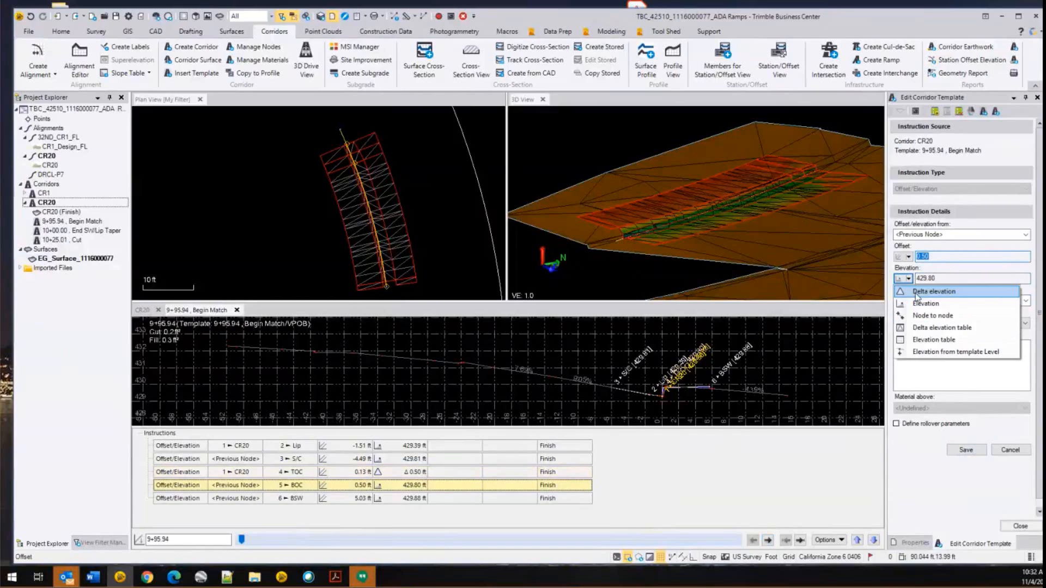
click(915, 292)
text(0)
key(Tab)
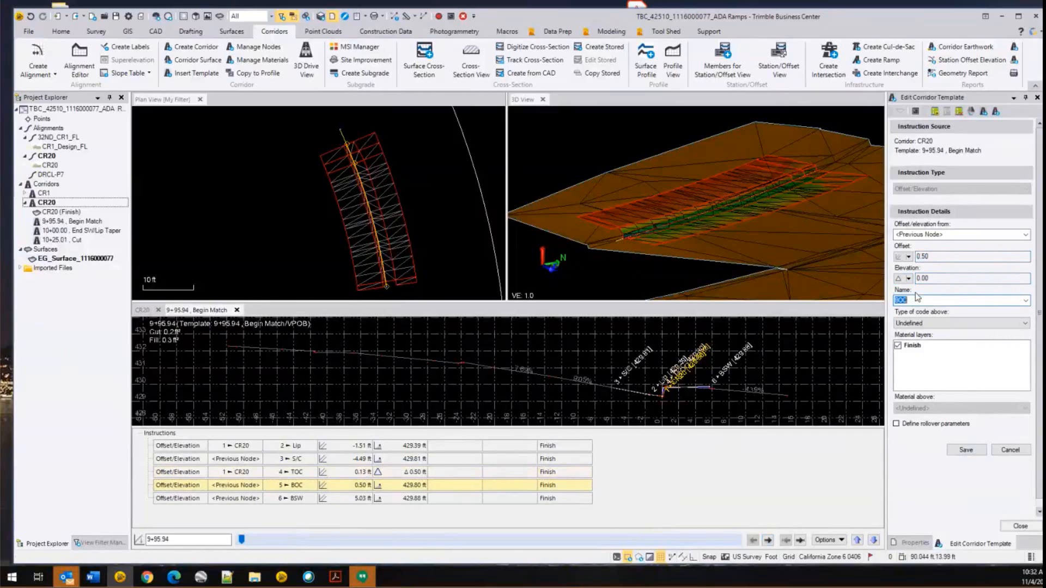
click(966, 449)
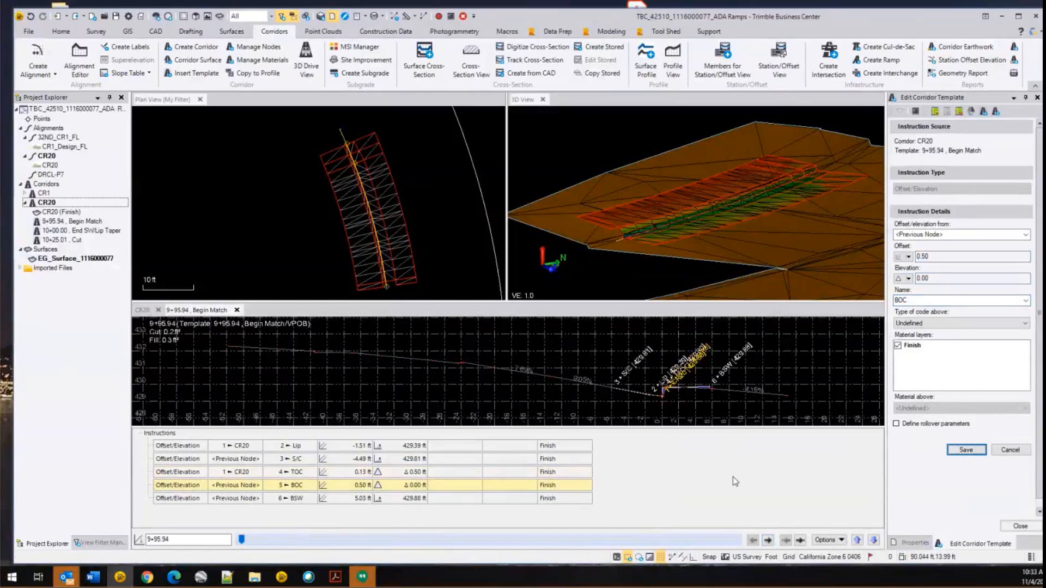
- In the 10+00.00 End SW/Lip Taper template, change the BOC instruction to a delta elevation of 0.00 and save it
click(768, 540)
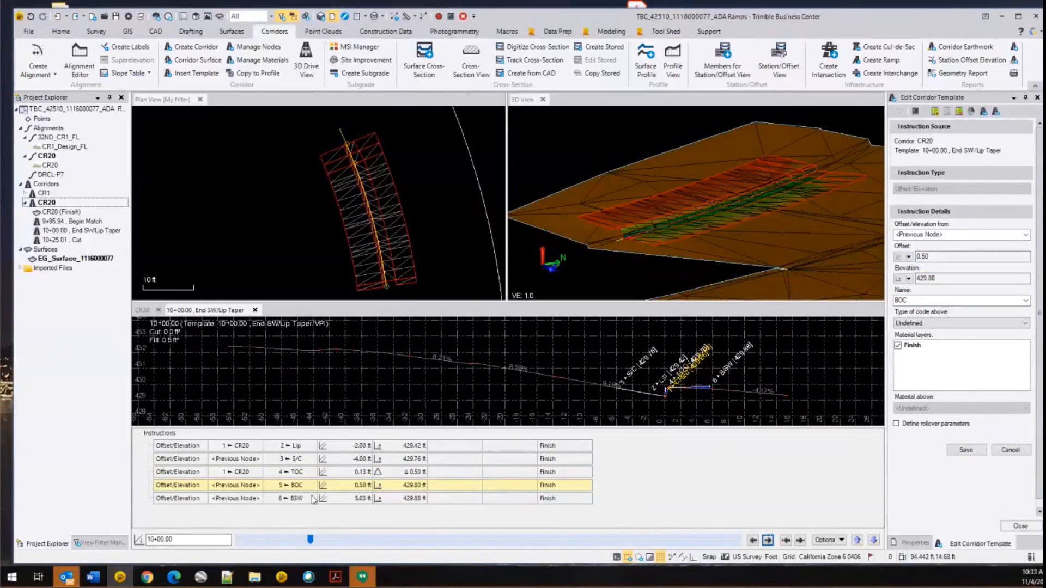
click(305, 488)
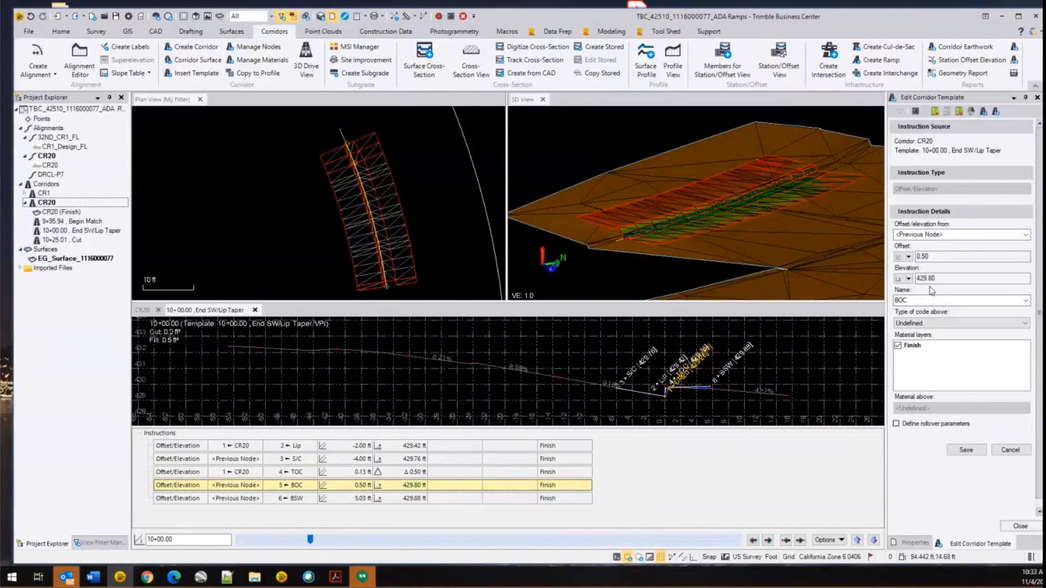
click(908, 278)
click(921, 297)
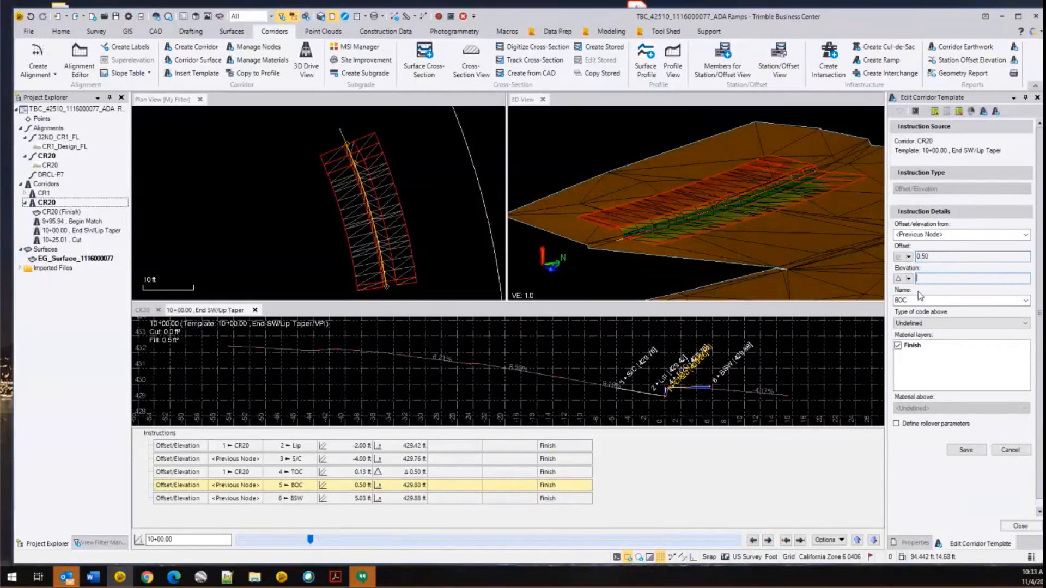
text(0)
key(Tab)
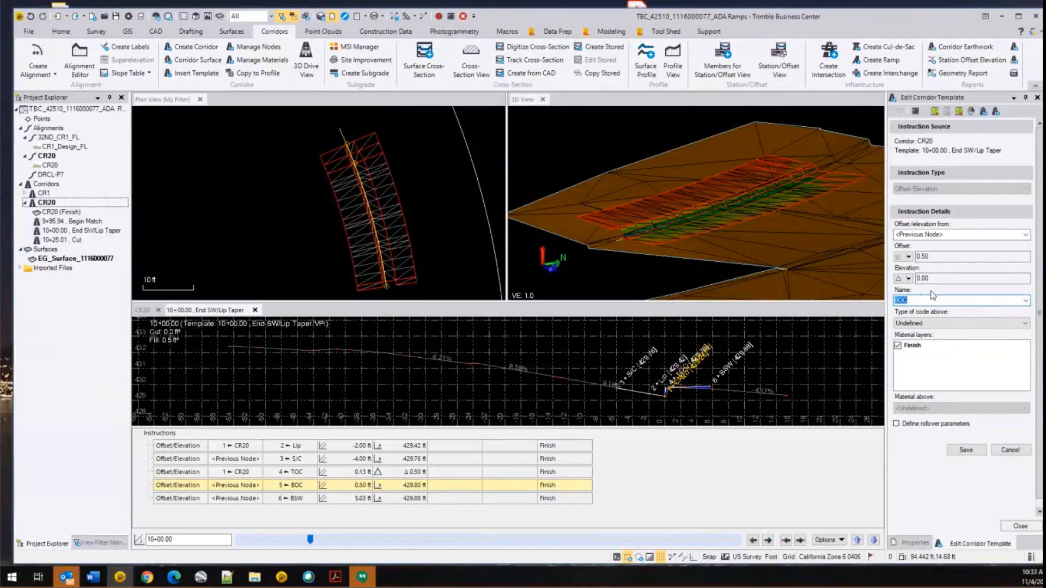
click(966, 452)
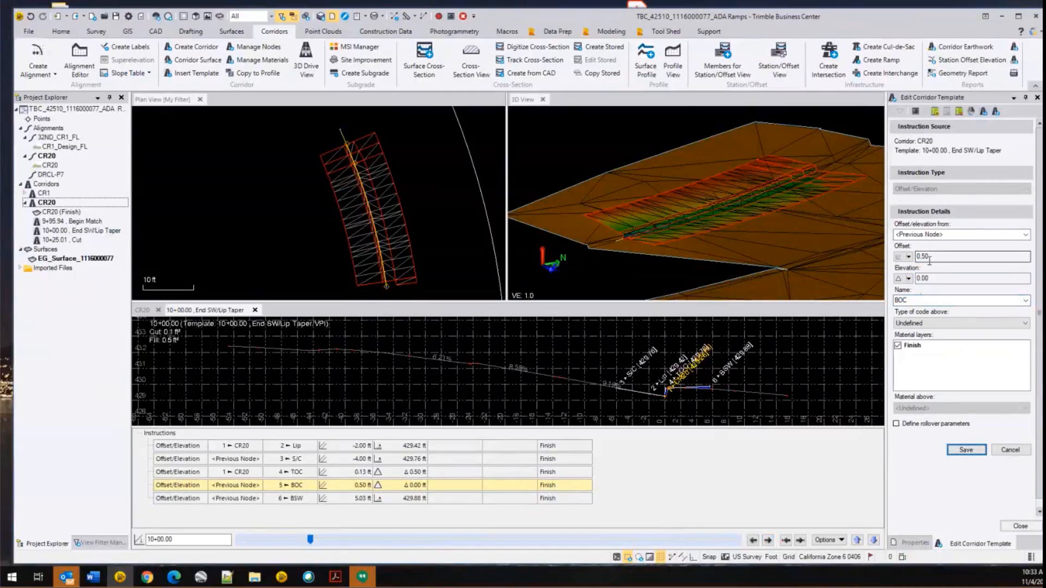
click(383, 447)
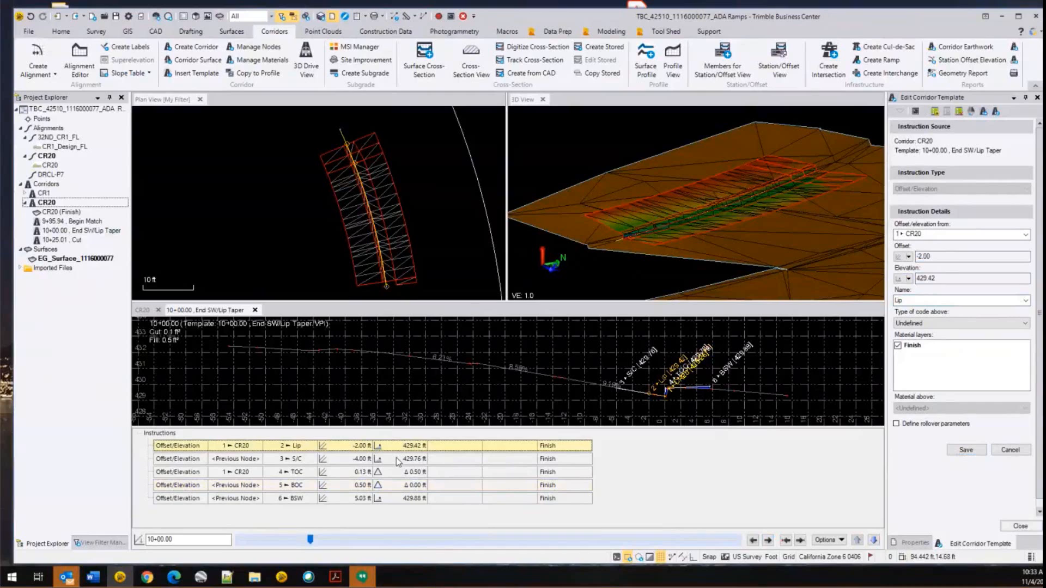
click(397, 458)
click(396, 447)
click(399, 472)
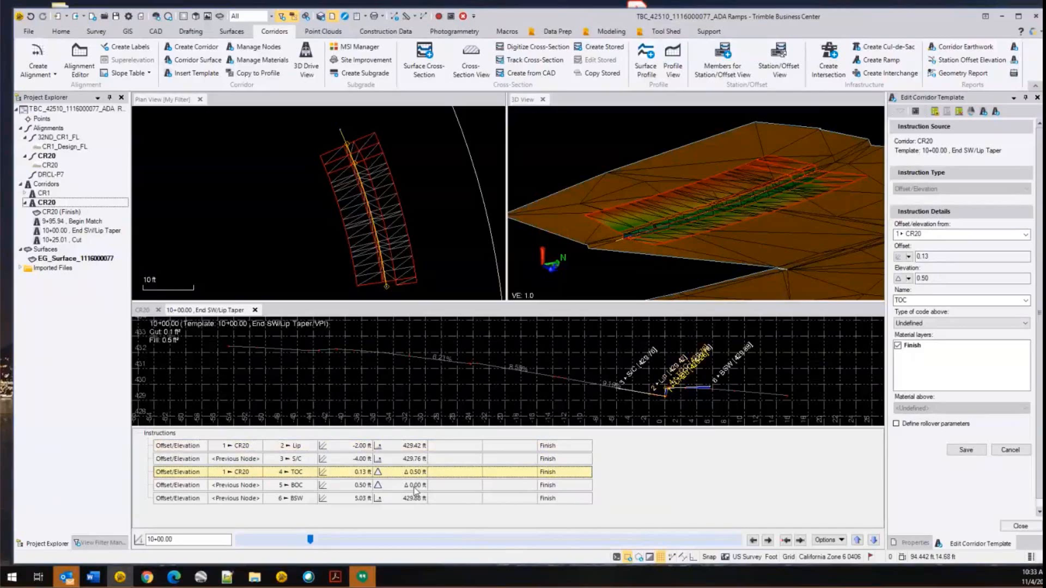
click(415, 487)
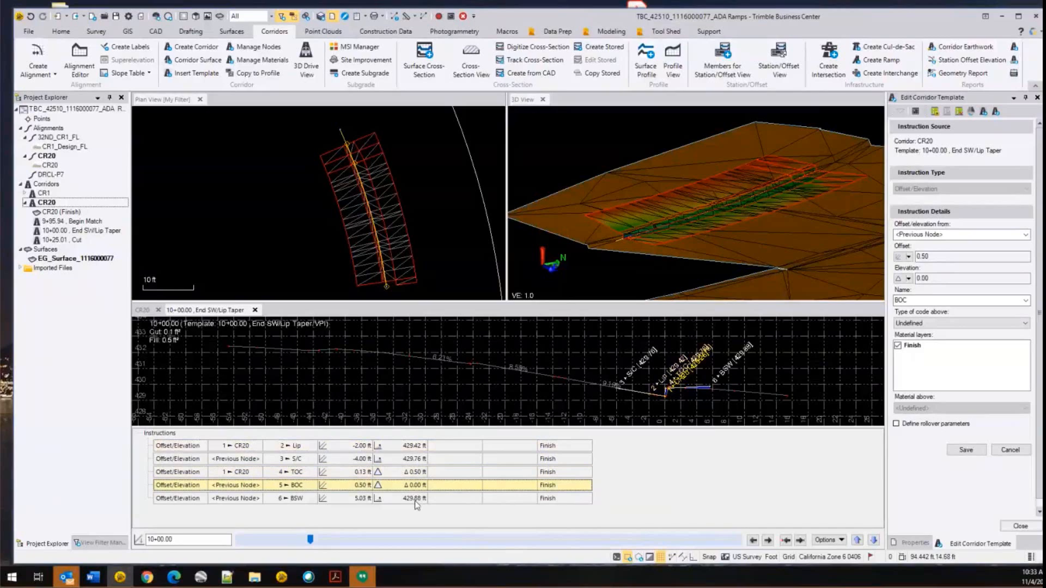
- Set the 10+00.00 template's BSW instruction to offset 6.00 and the plan sheet's BKSW elevation 429.85, and save it
click(415, 500)
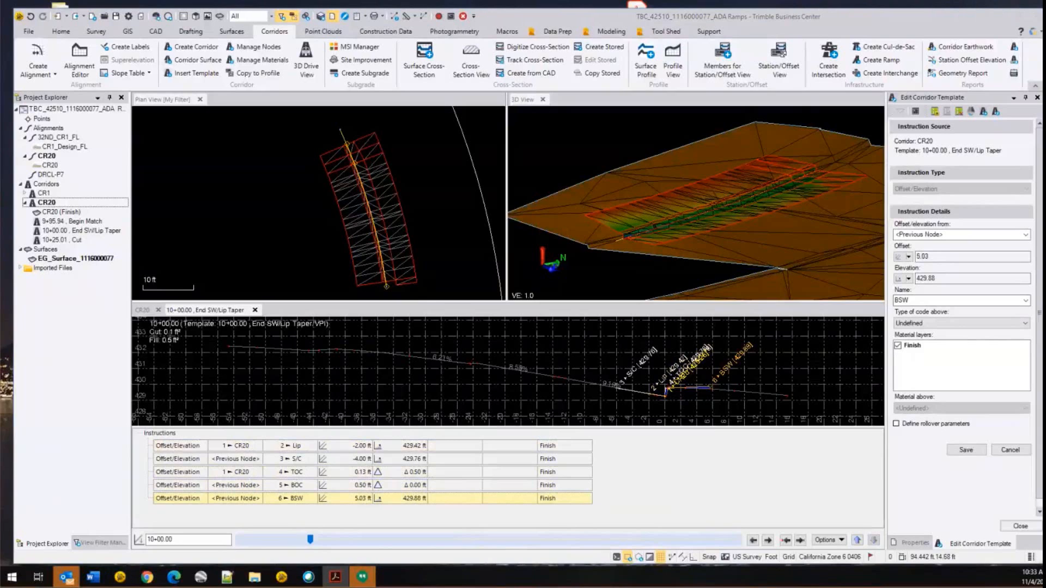
key(alt+Tab)
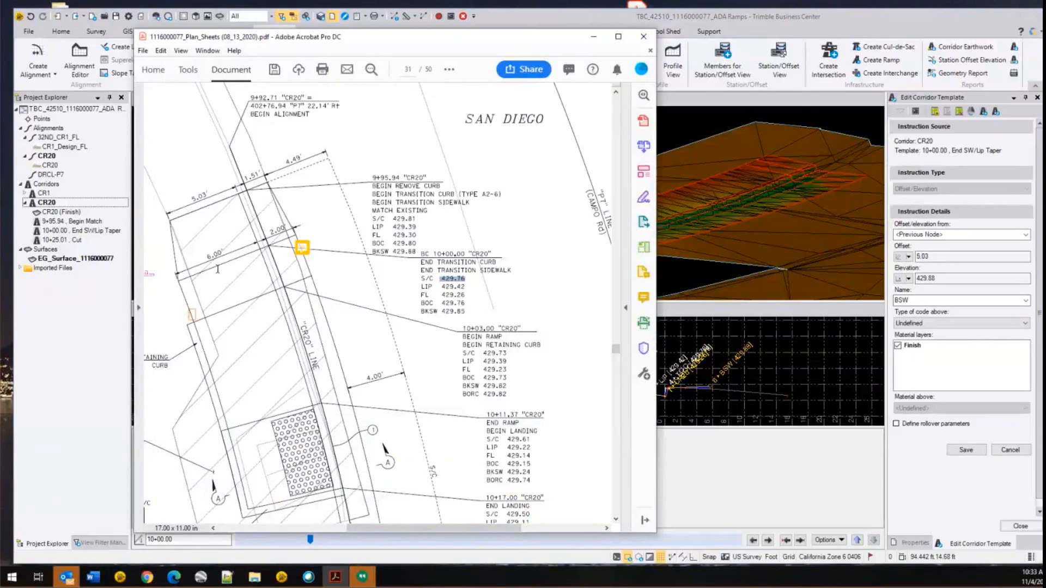
click(464, 311)
double_click(444, 312)
click(944, 257)
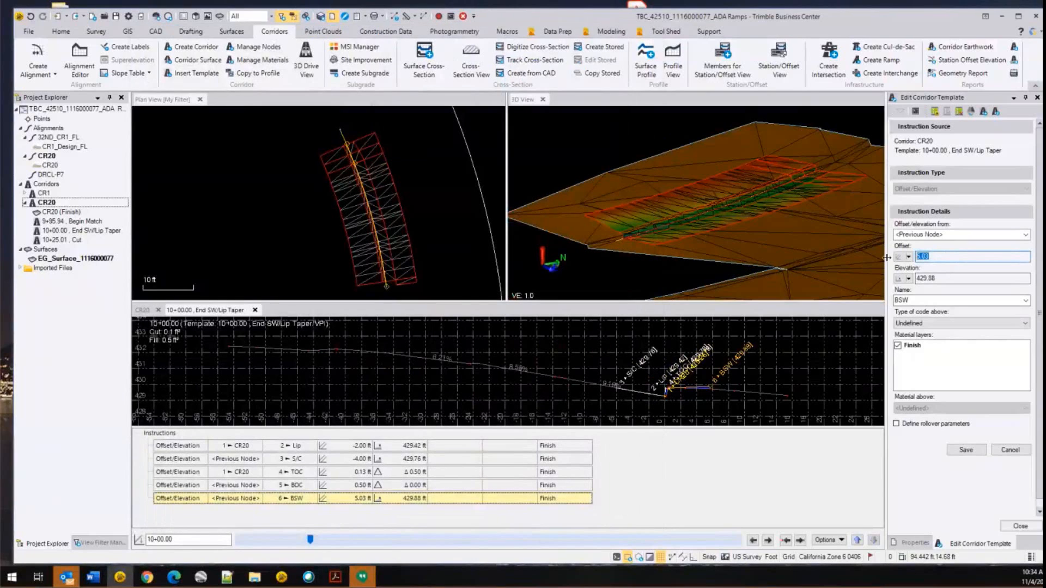
text(6.00)
key(Tab)
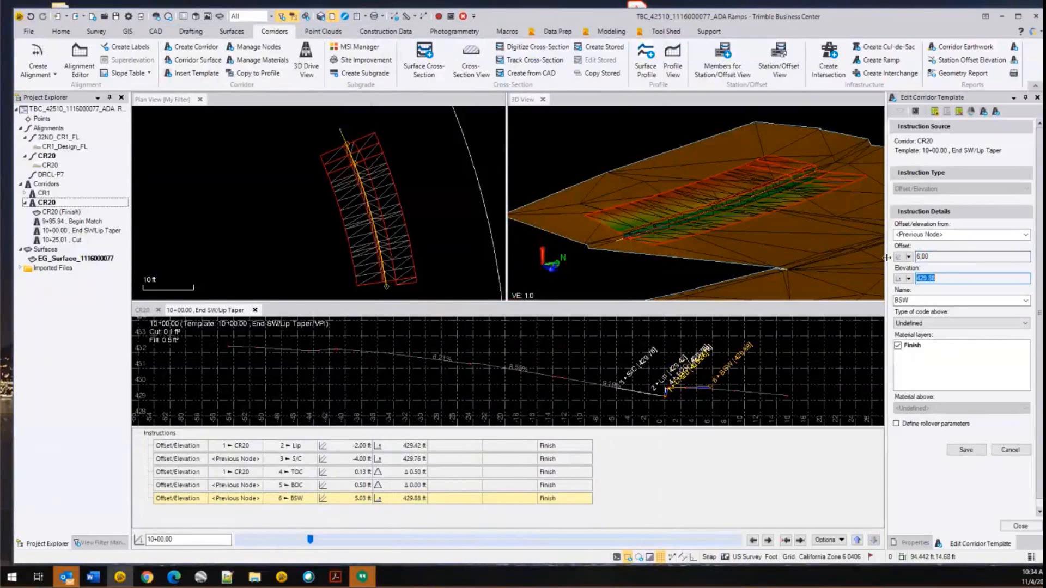
text(429.85)
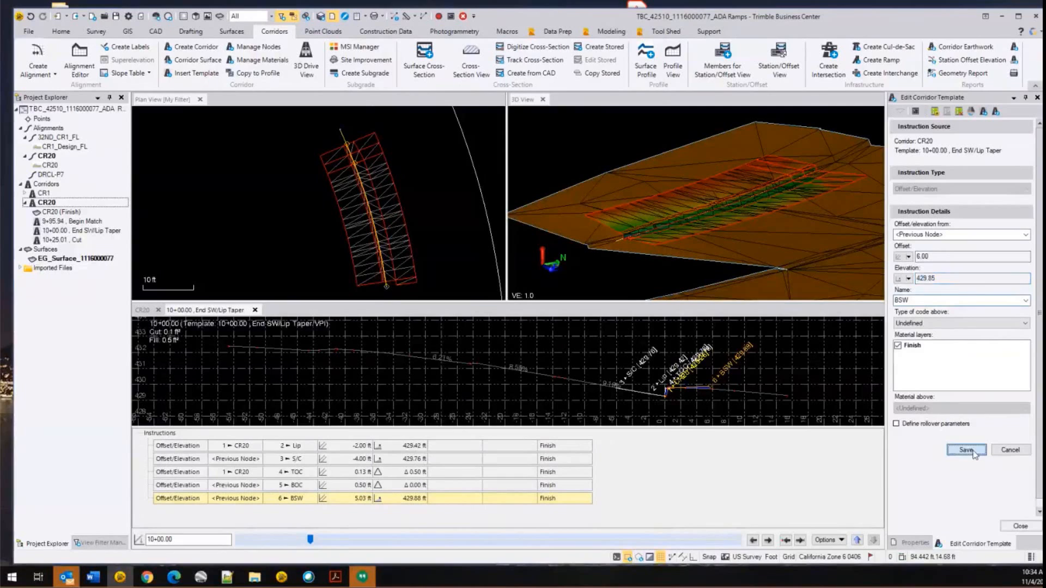
click(966, 450)
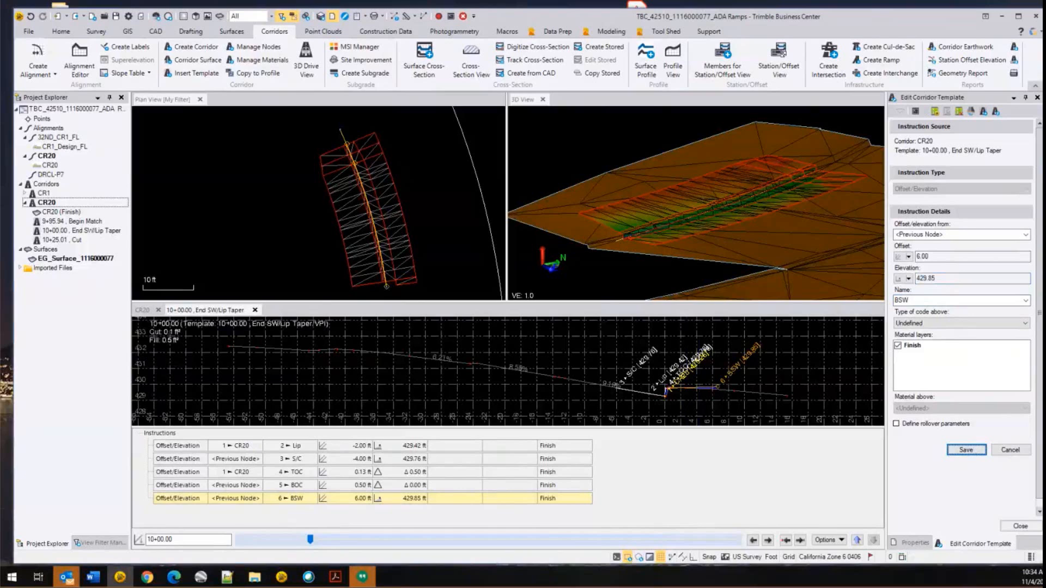
- Switch to the plan sheet PDF in Adobe Acrobat, copy the 10+03.00 begin ramp station, and return to Trimble Business Center
click(336, 577)
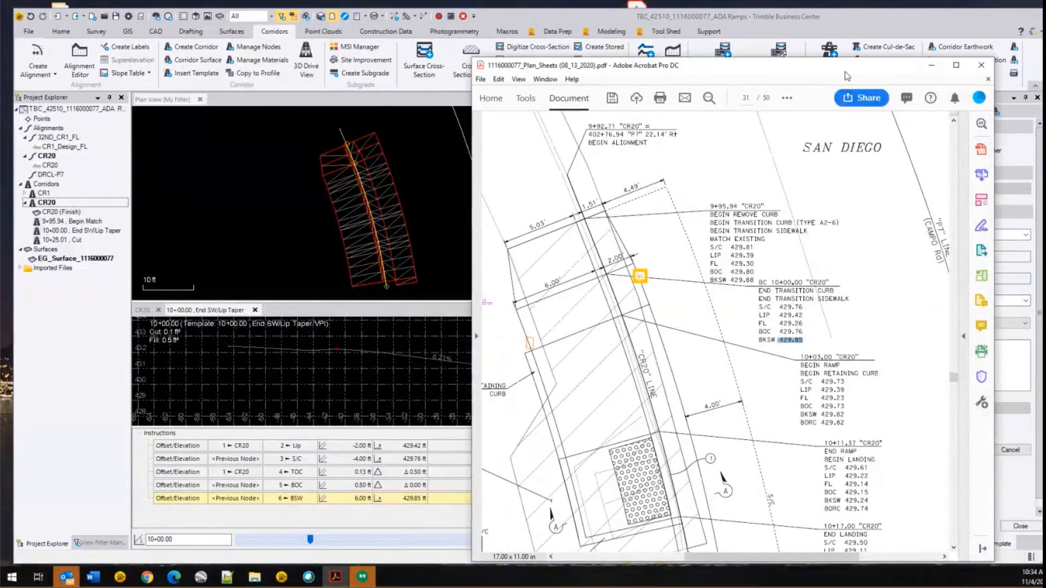
click(933, 68)
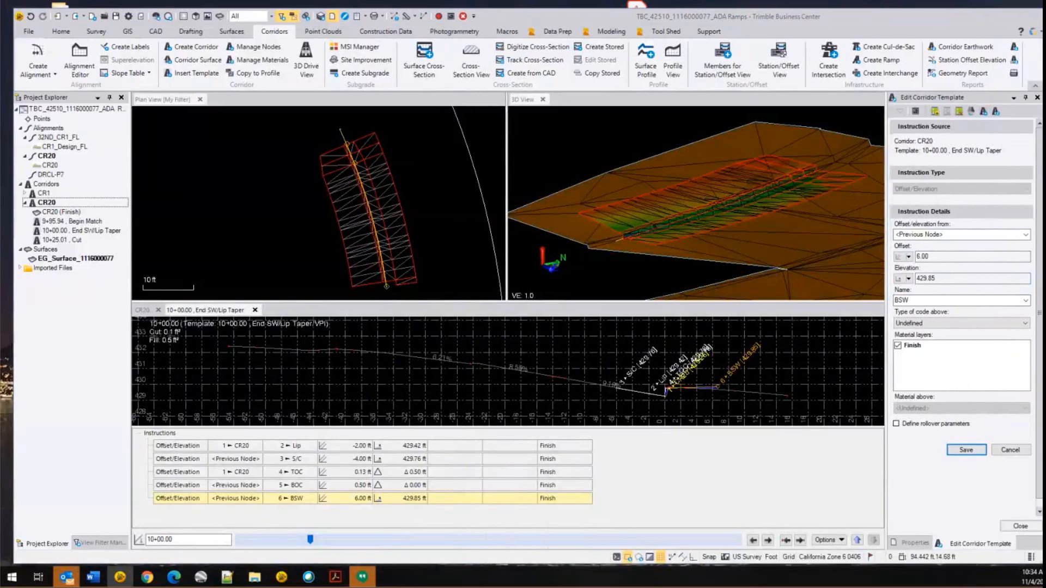
key(alt+Tab)
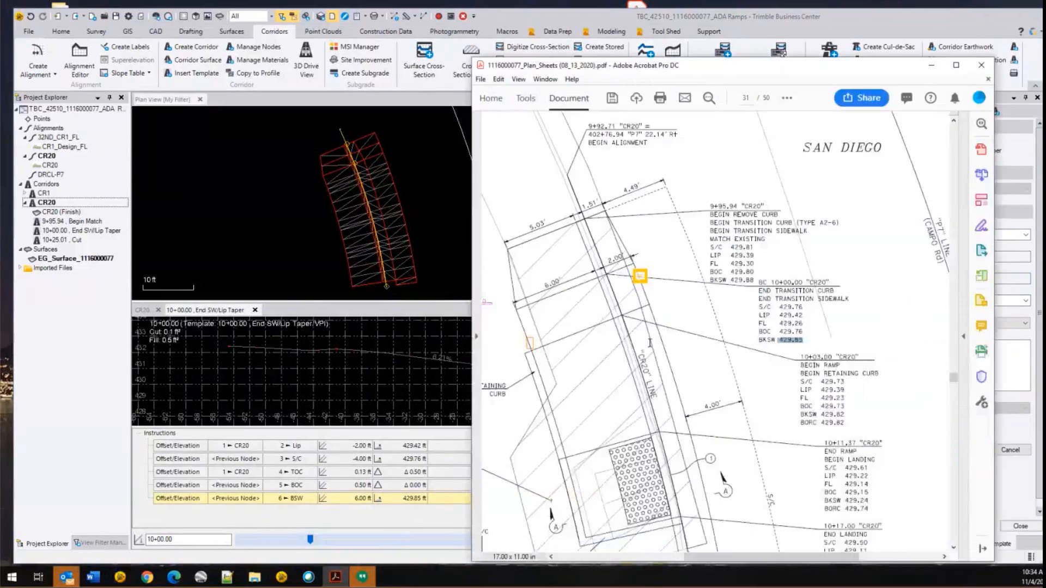
right_click(660, 364)
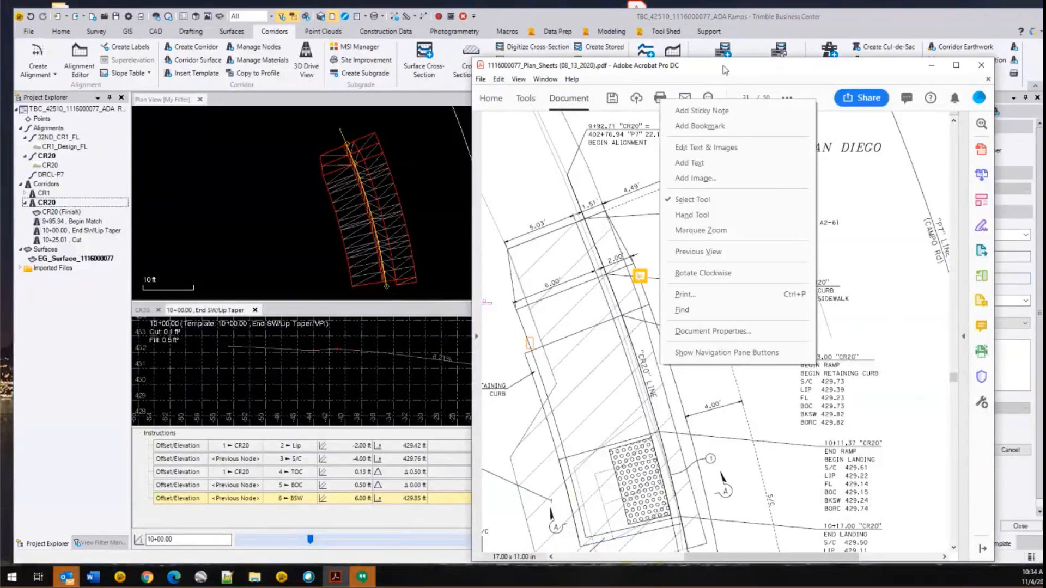
drag(729, 70, 587, 36)
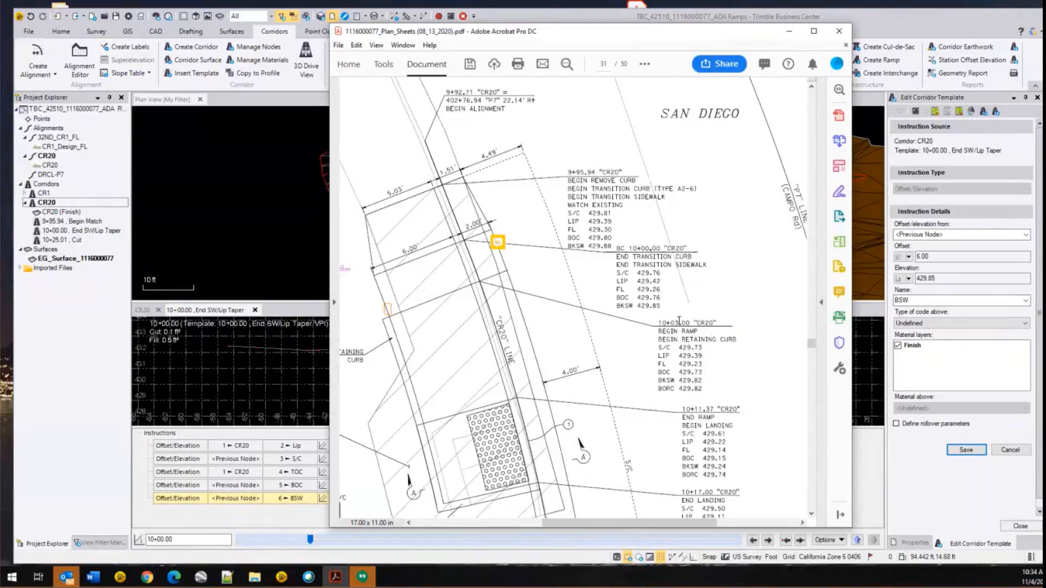
double_click(660, 322)
key(ctrl+c)
click(883, 21)
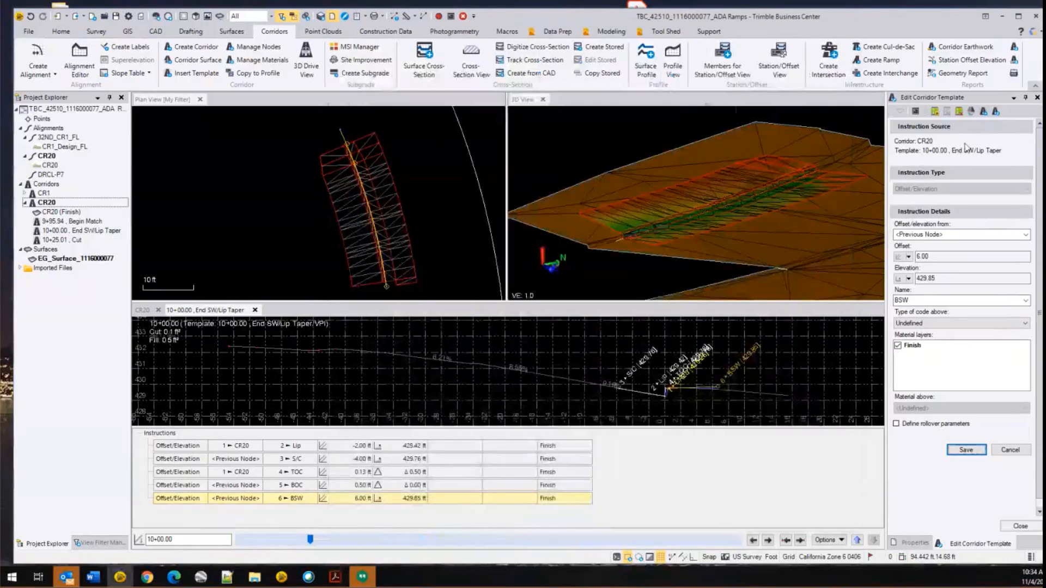
- Insert a CR20 template at station 10+03.00 named Beg Ramp/Ret Curb, copying the definition of 10+00.00 End SW/Lip Taper
click(996, 111)
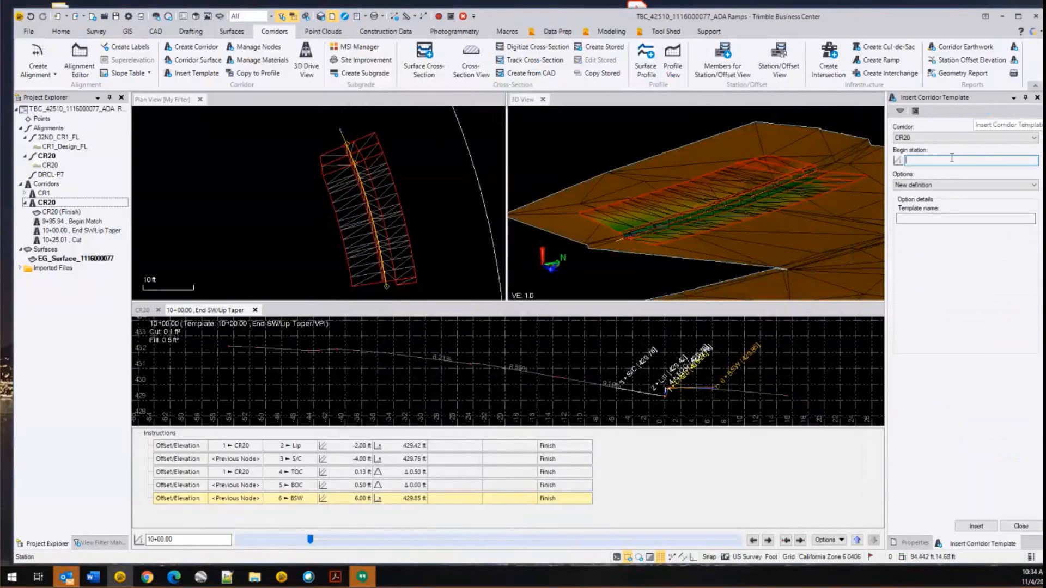
key(ctrl+v)
key(Tab)
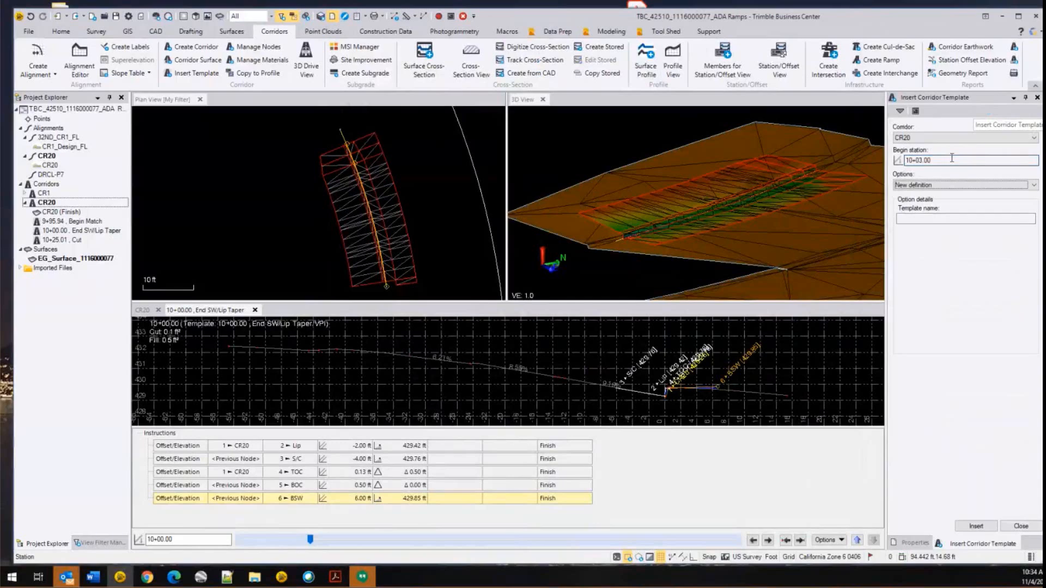
key(Down)
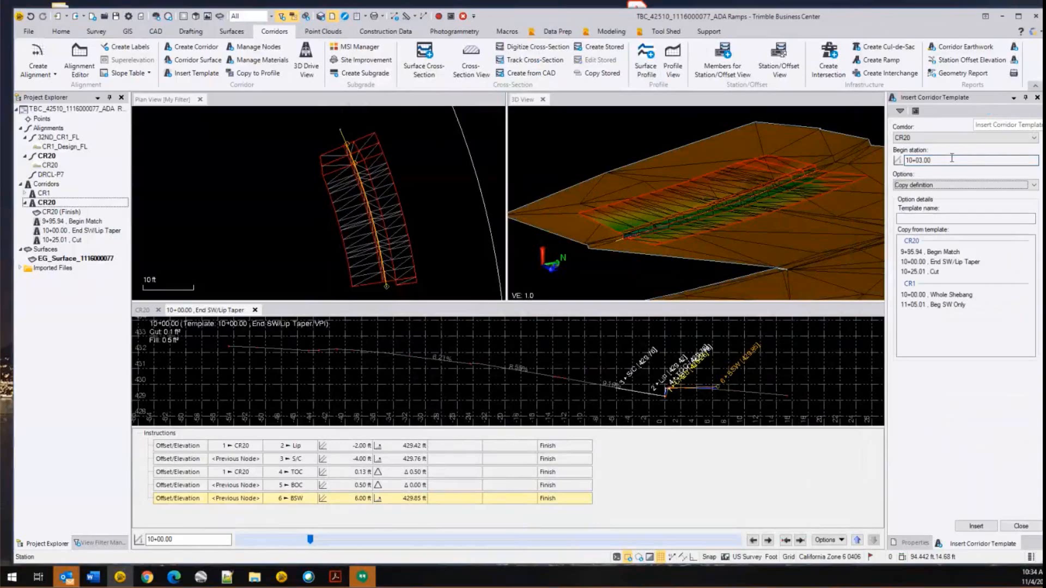
key(Tab)
text(Beg)
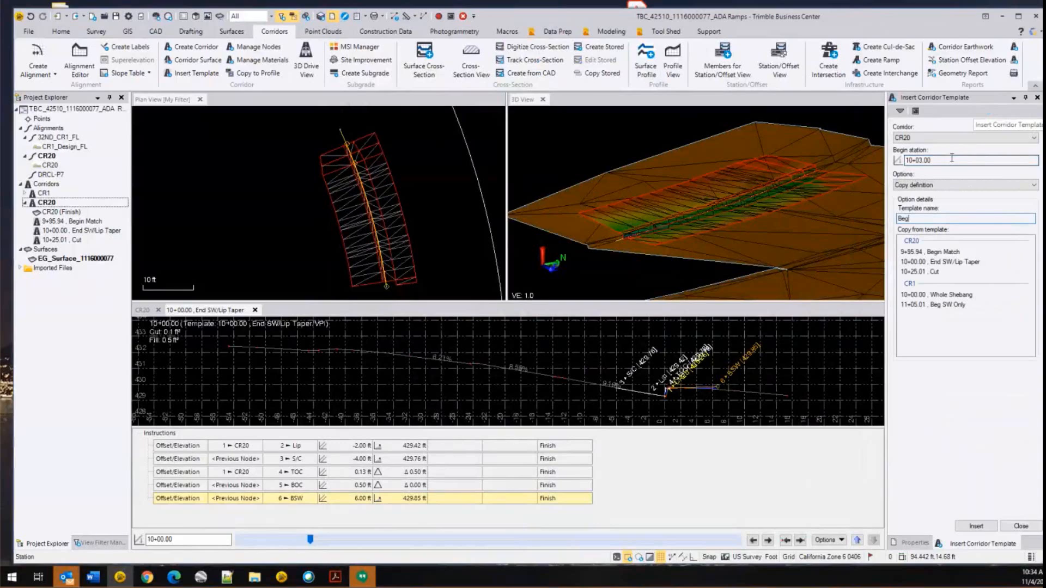
text( Ramp/Ret Curb)
click(973, 264)
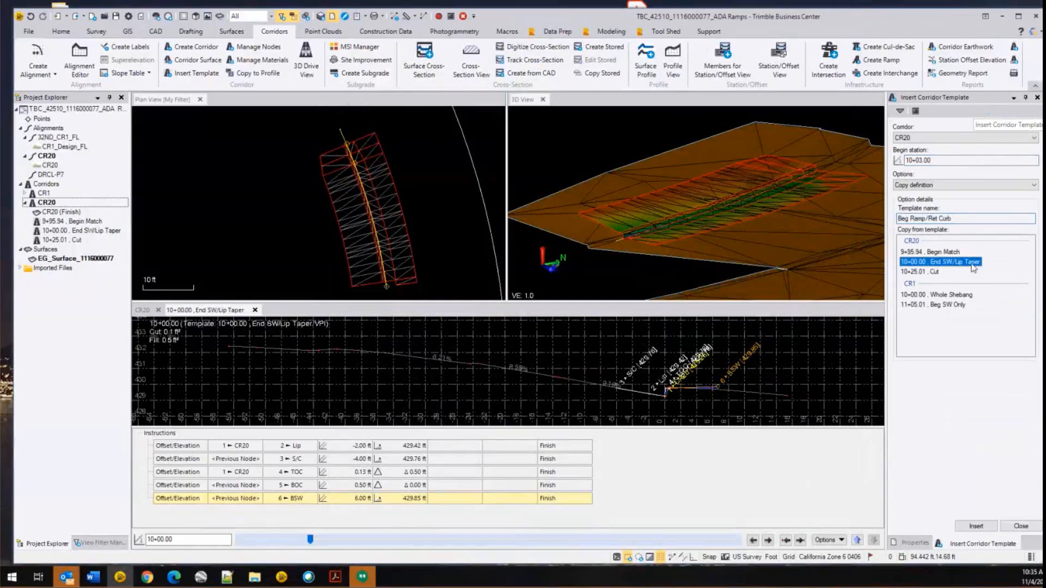
click(965, 526)
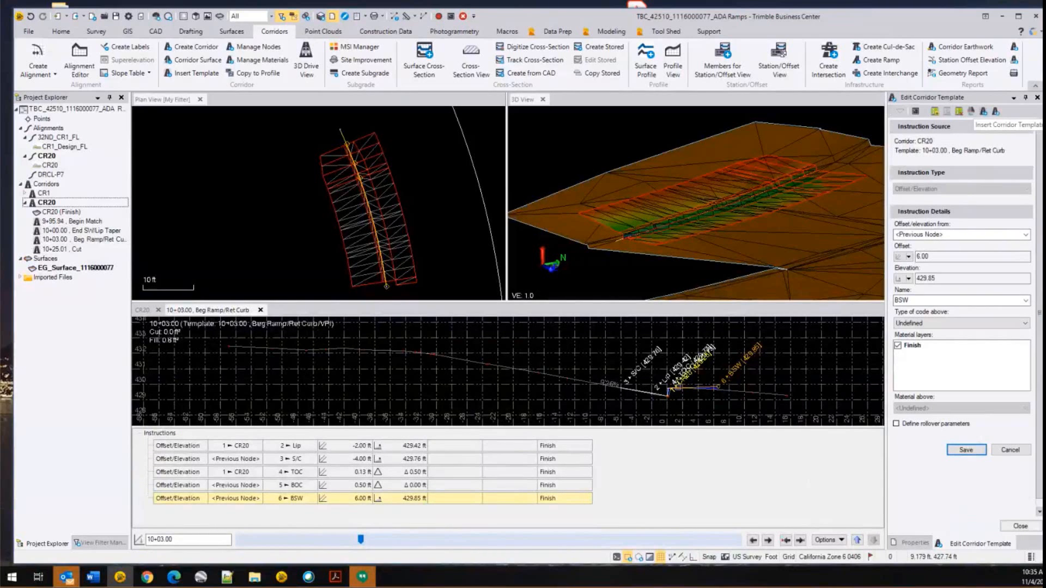
- Open the Lip instruction for editing, copy the 10+03.00 LIP elevation from the plan sheet in Adobe Acrobat, and return to Trimble Business Center
click(334, 462)
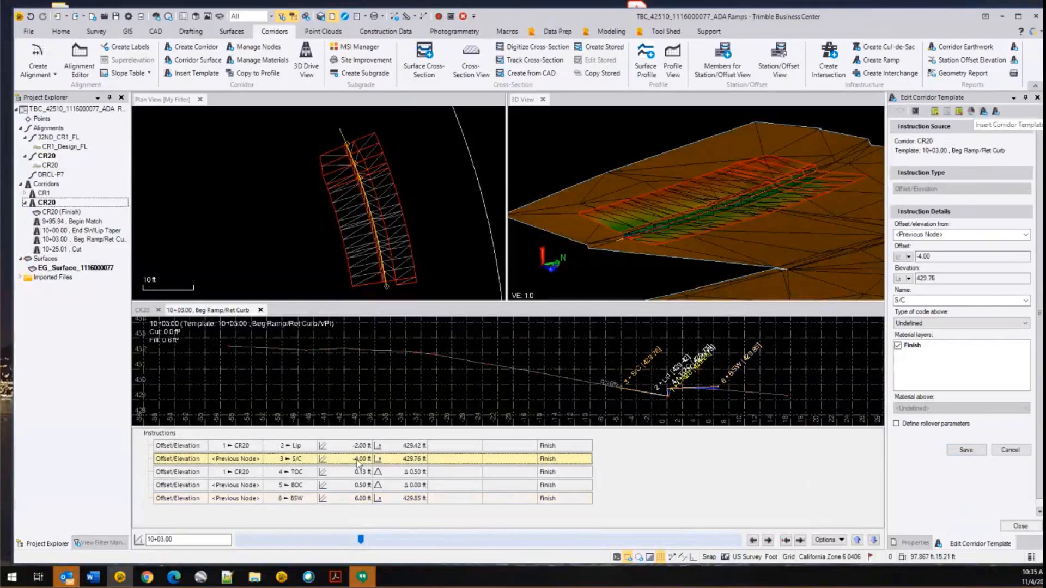
click(390, 446)
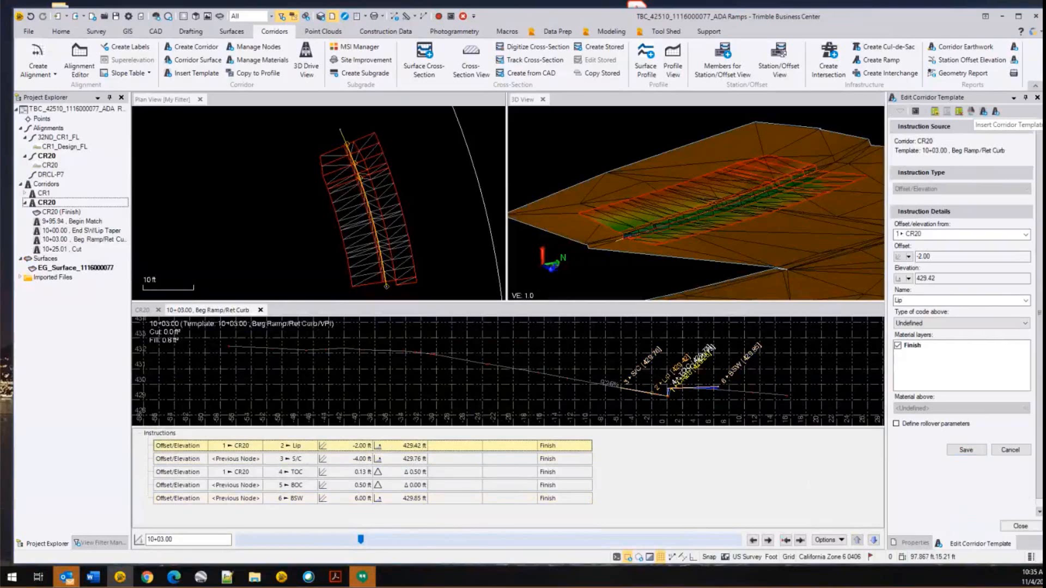
key(alt+Tab)
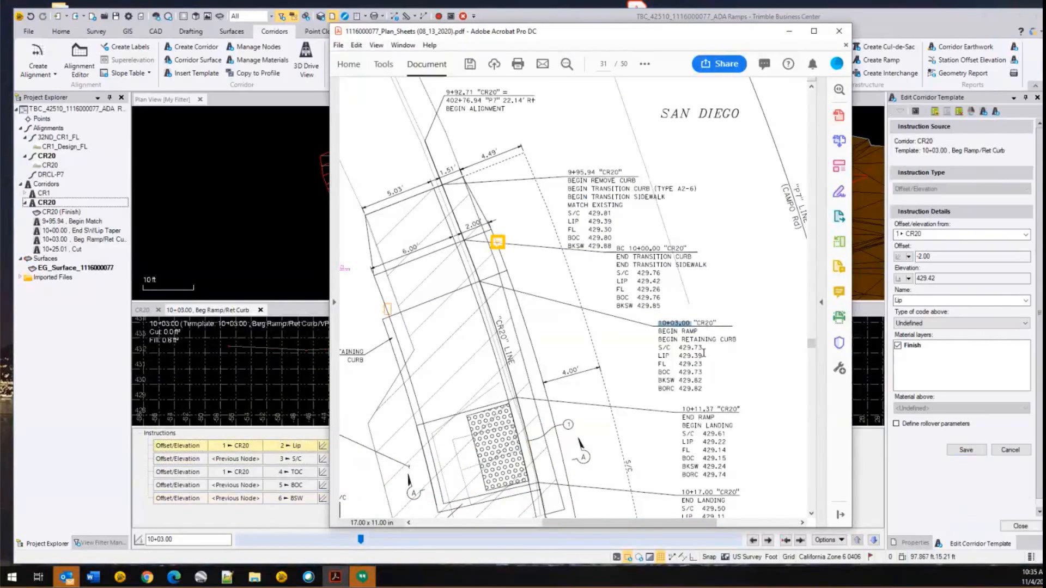
drag(703, 355, 679, 358)
click(880, 28)
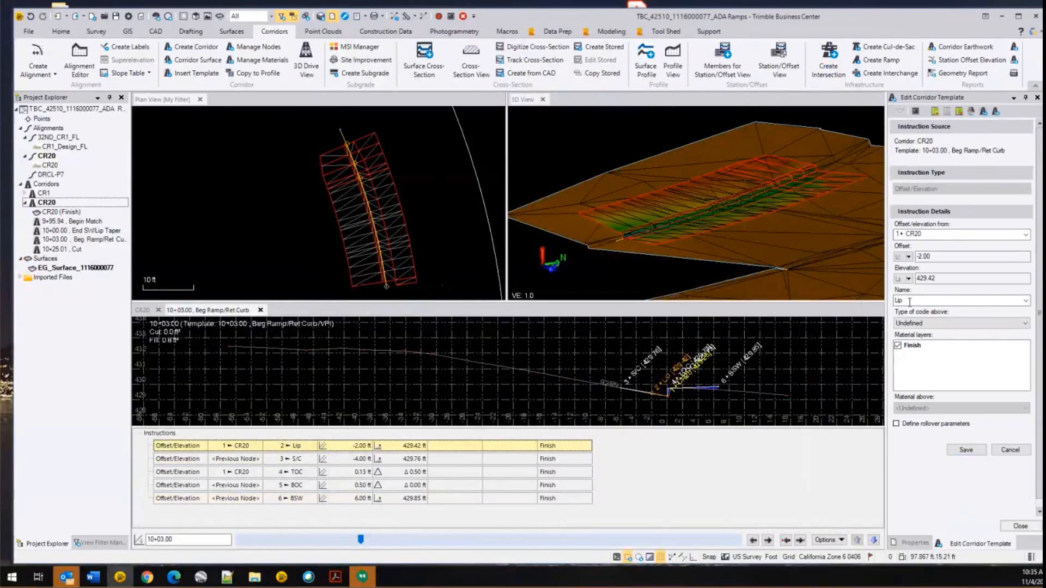
- Set the Lip instruction's elevation to 429.39 in the 10+03.00 template and save it
drag(939, 278, 910, 278)
text(29.39)
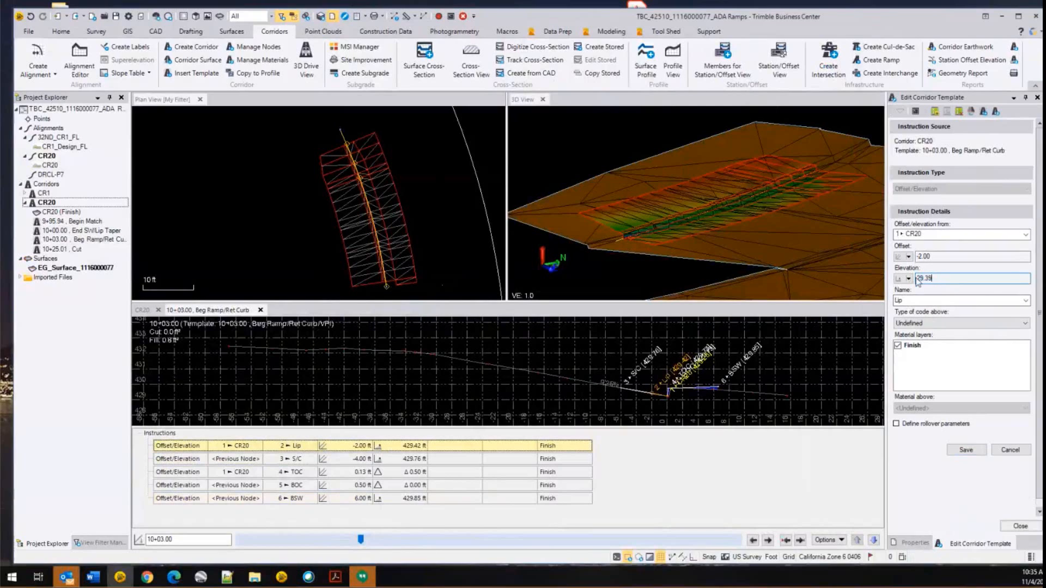
double_click(919, 280)
key(Home)
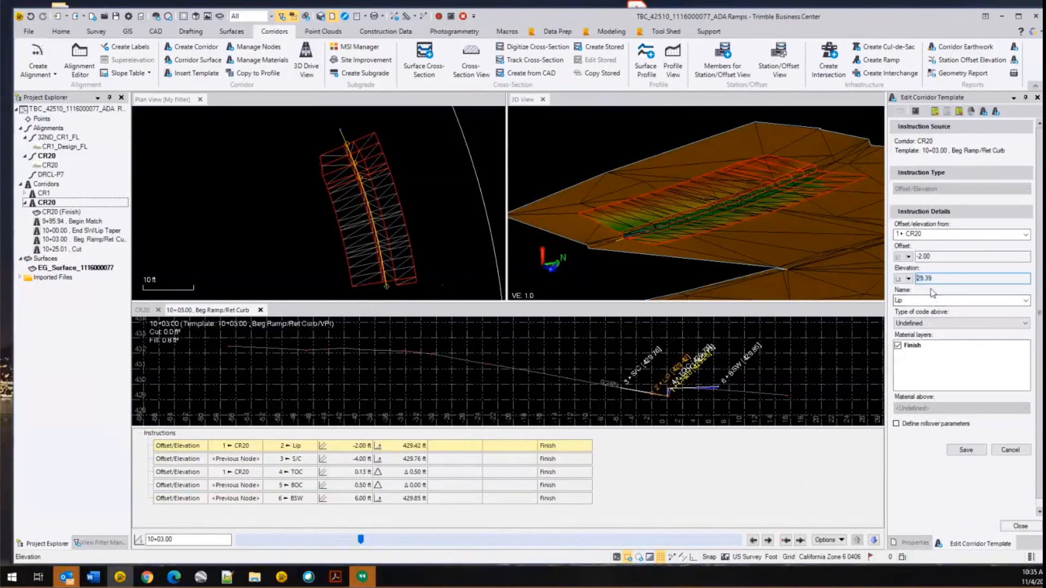
text(4)
key(Tab)
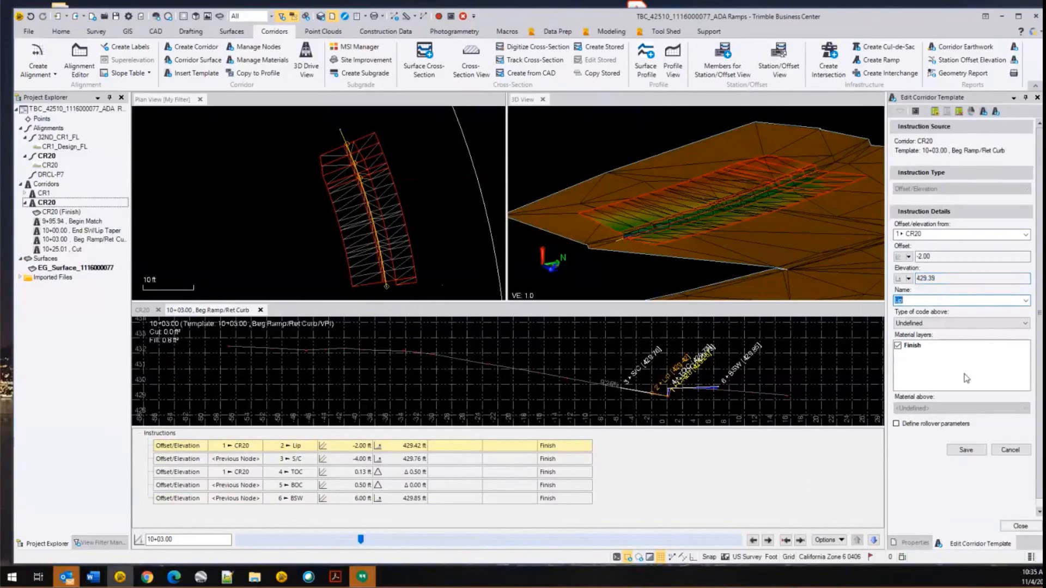
click(969, 452)
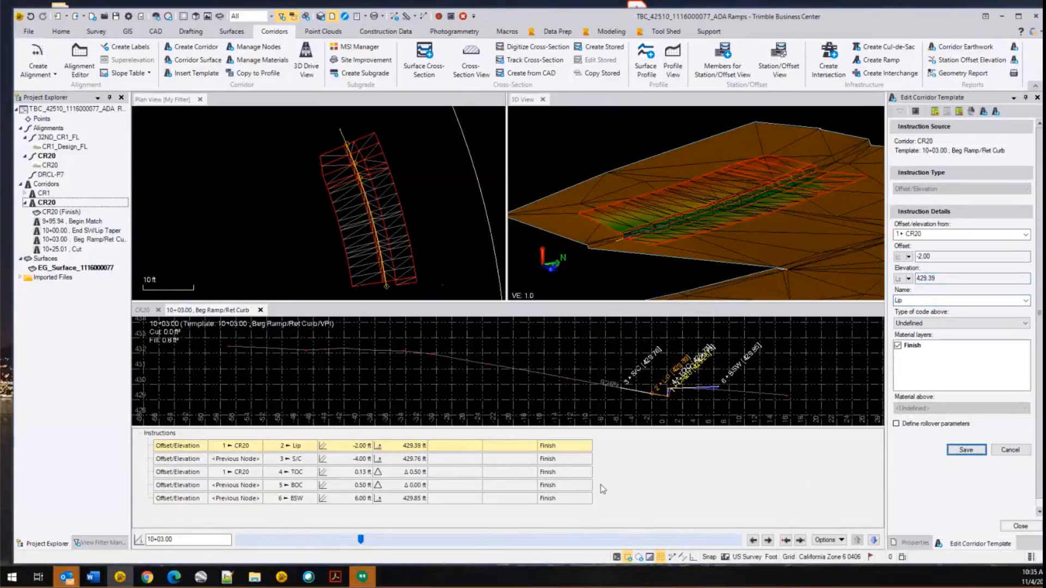
- Set the S/C instruction's elevation to 429.73, copied from the 10+03.00 callout on the Adobe Acrobat plan sheet, and save it
click(391, 463)
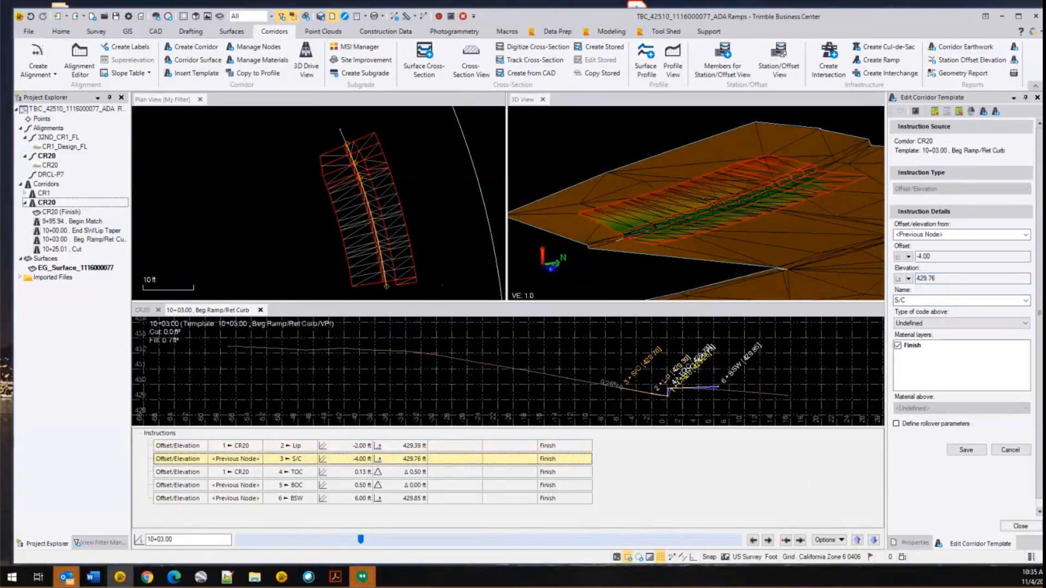
key(alt+Tab)
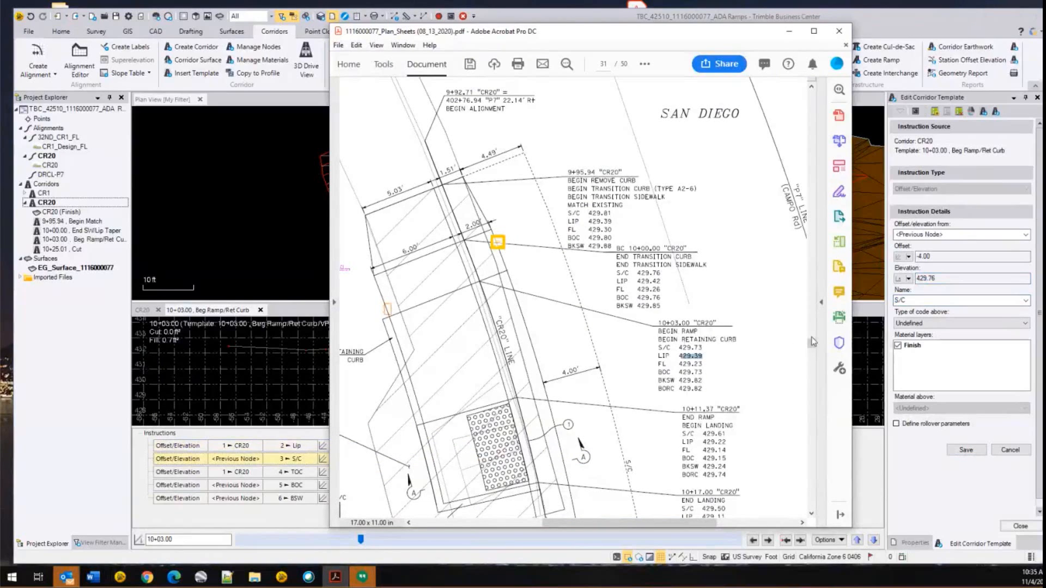
drag(813, 342, 815, 347)
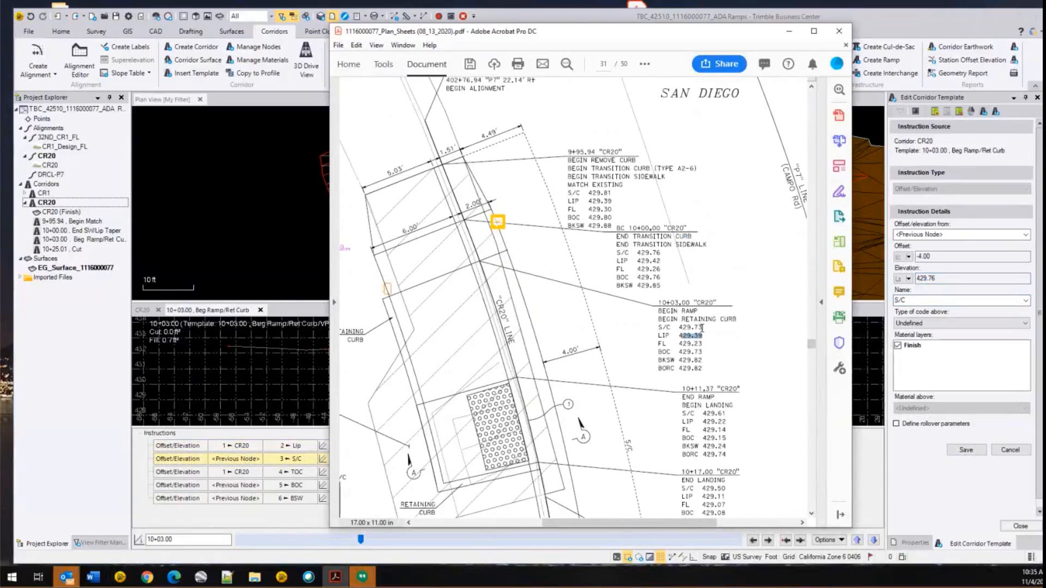
double_click(685, 328)
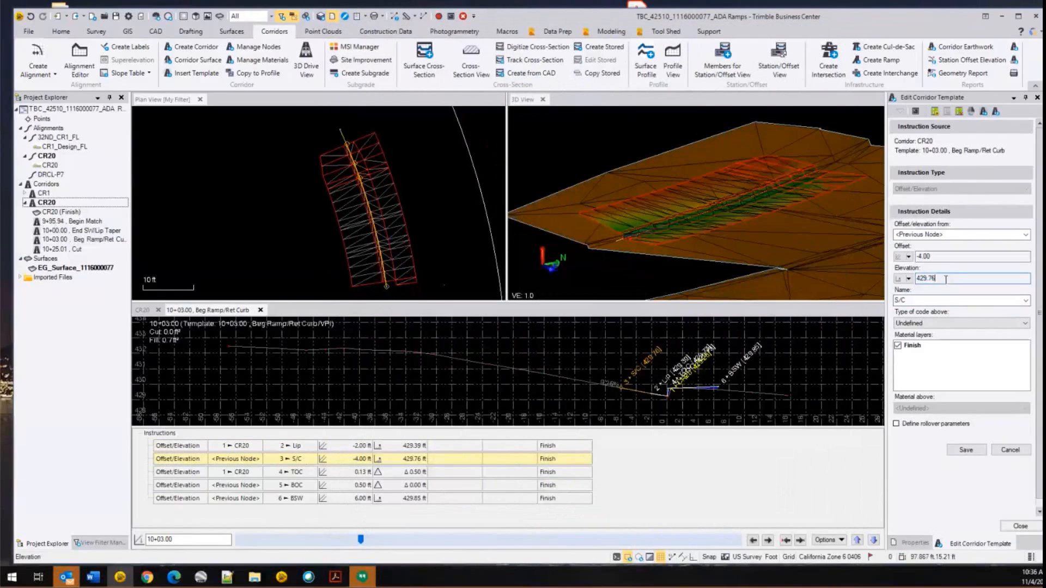
click(926, 278)
key(ctrl+v)
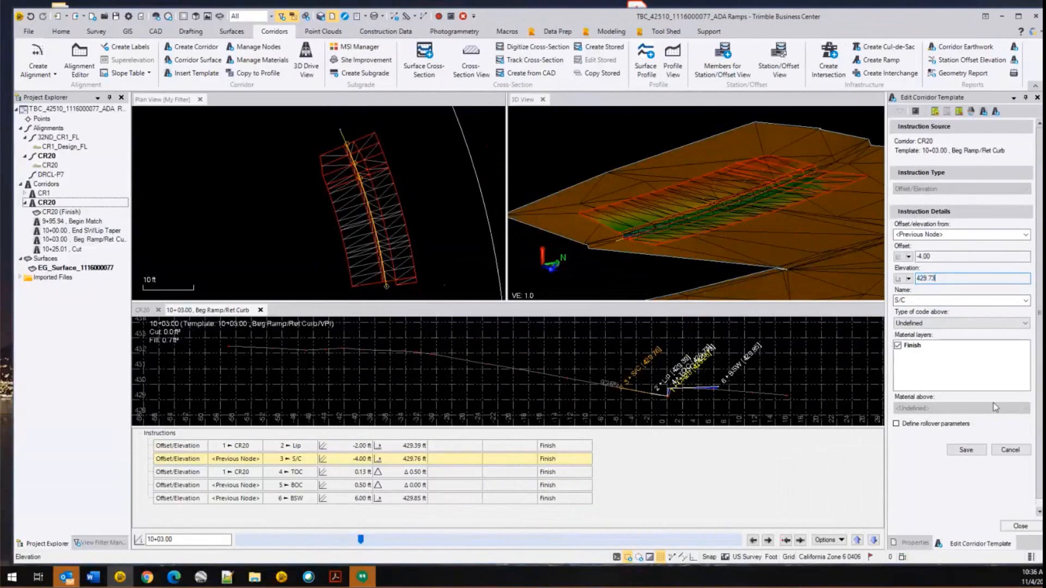
click(966, 450)
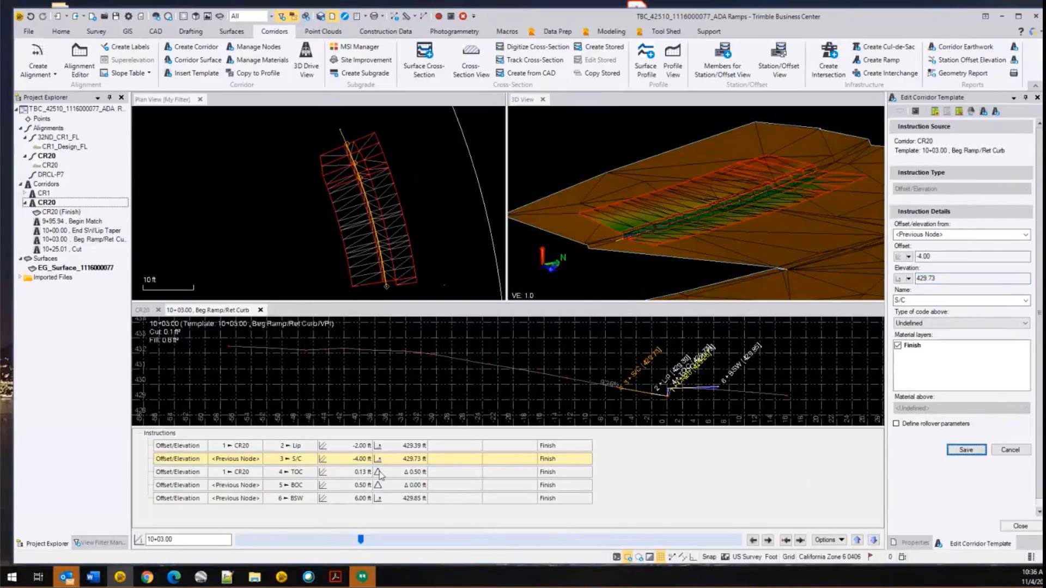
- Open the BSW instruction for editing, copy the 10+03.00 BKSW elevation from the plan sheet in Adobe Acrobat, and return to Trimble Business Center
click(400, 474)
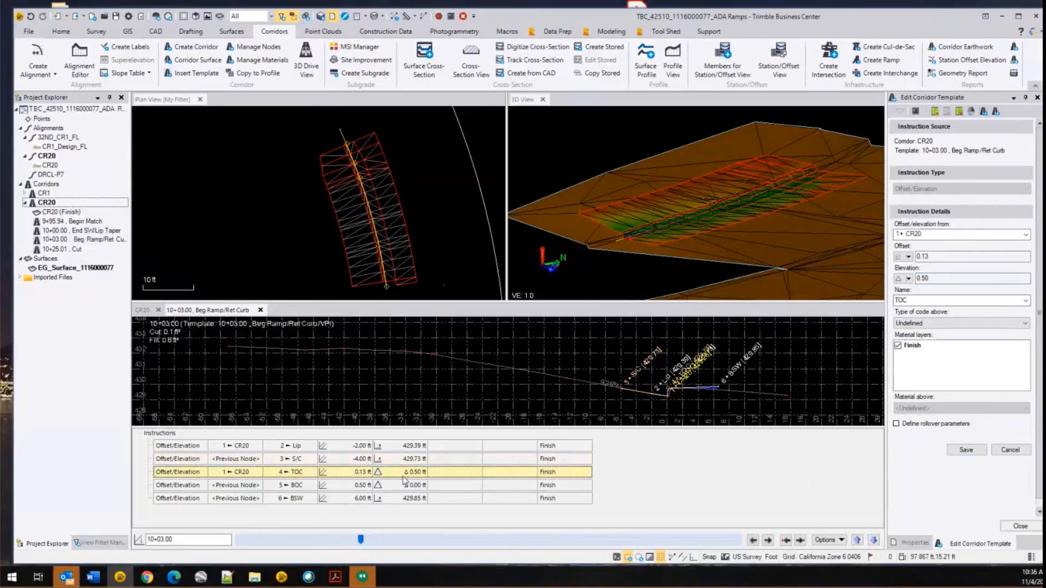
click(423, 486)
click(417, 500)
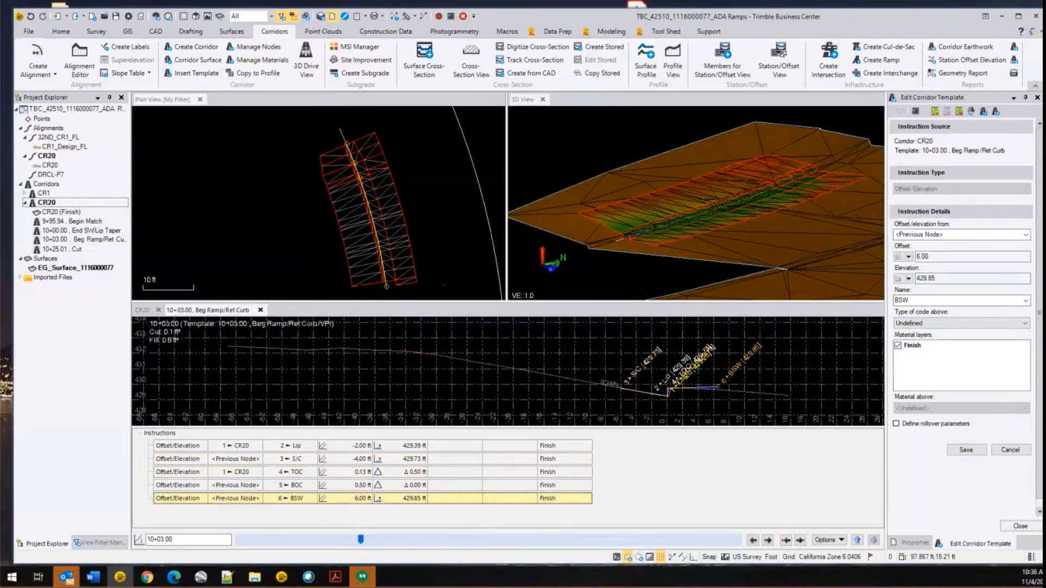
key(alt+Tab)
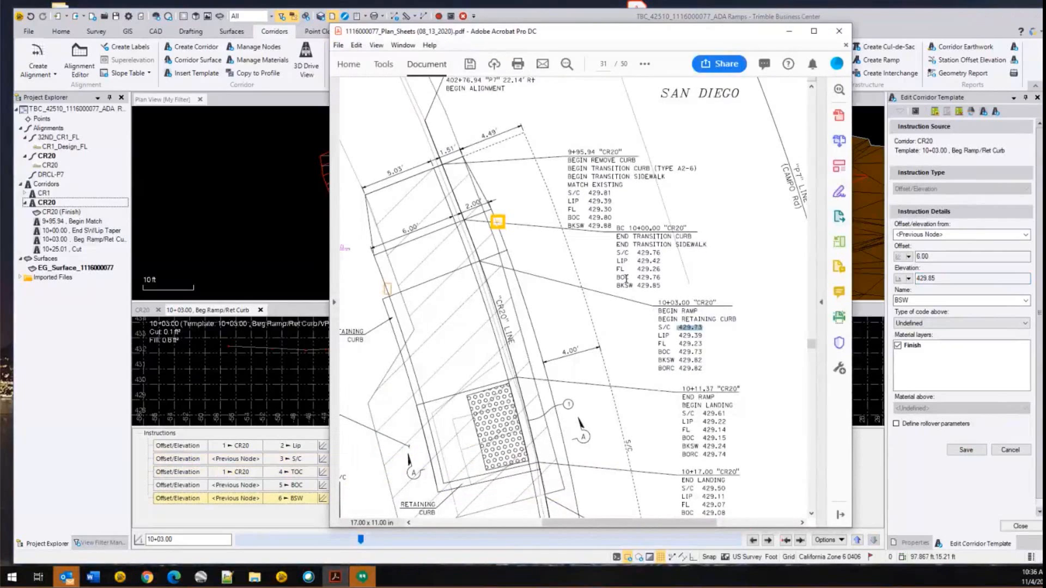
double_click(681, 361)
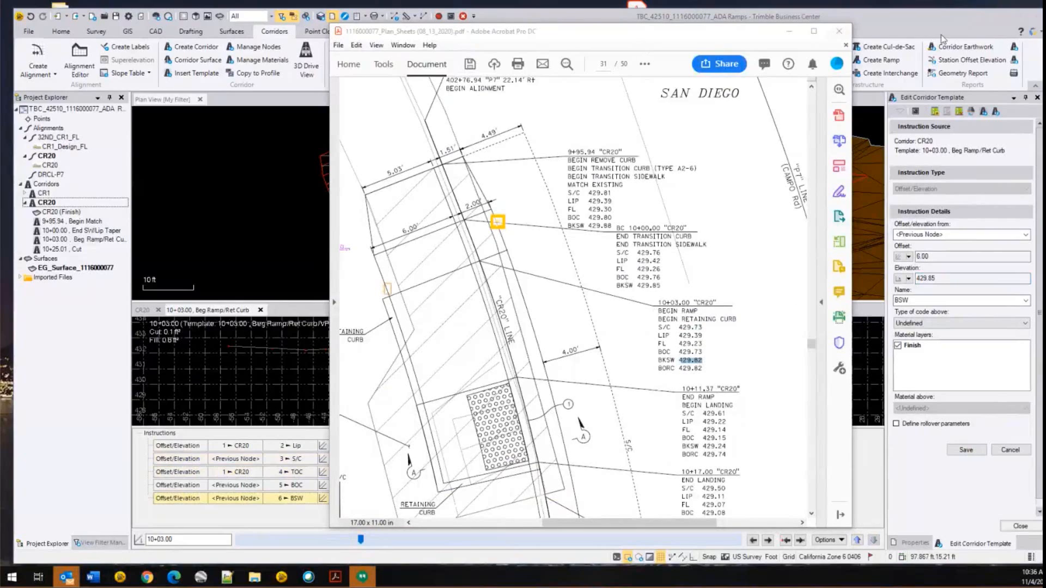
click(931, 21)
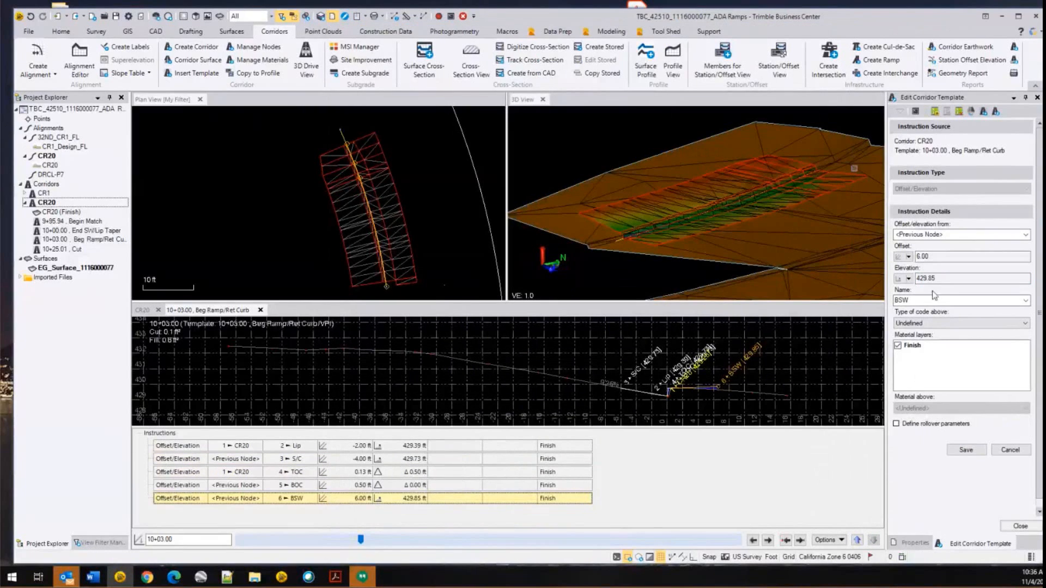
- Set the BSW instruction's elevation to 429.82 in the 10+03.00 template and save it
drag(937, 278, 883, 279)
text(29.82)
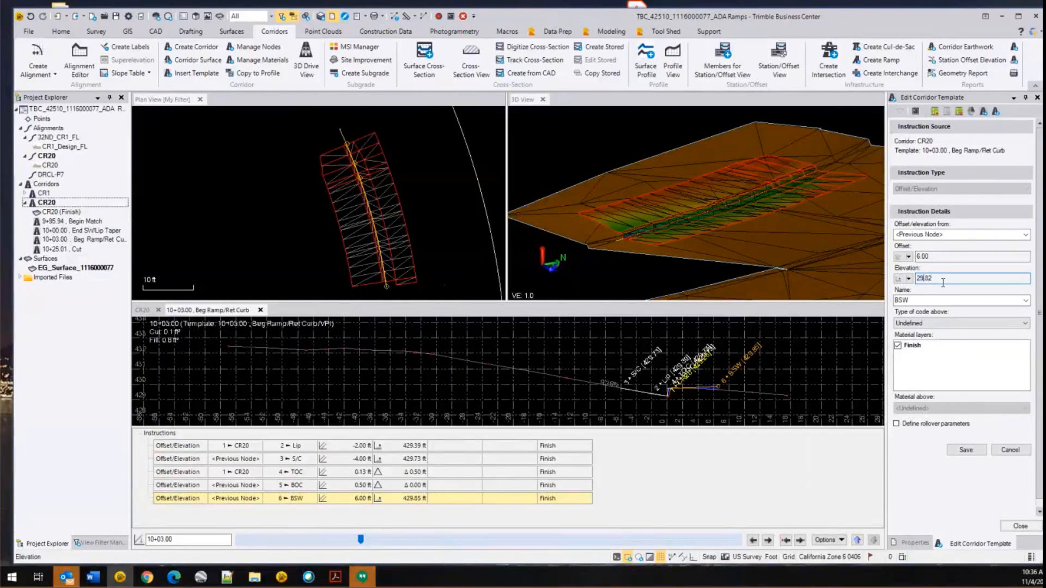
text(4)
key(Tab)
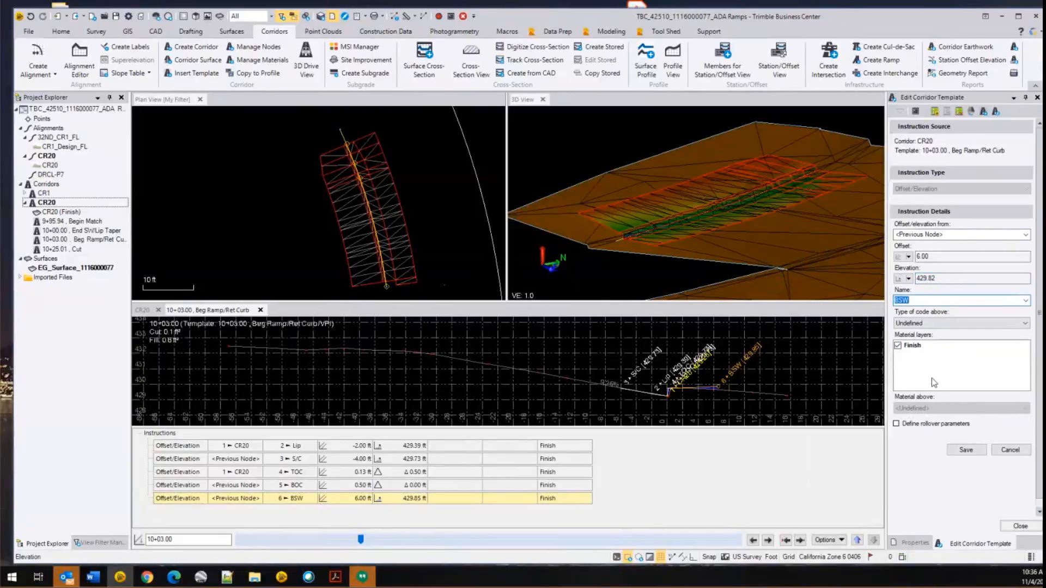
click(962, 451)
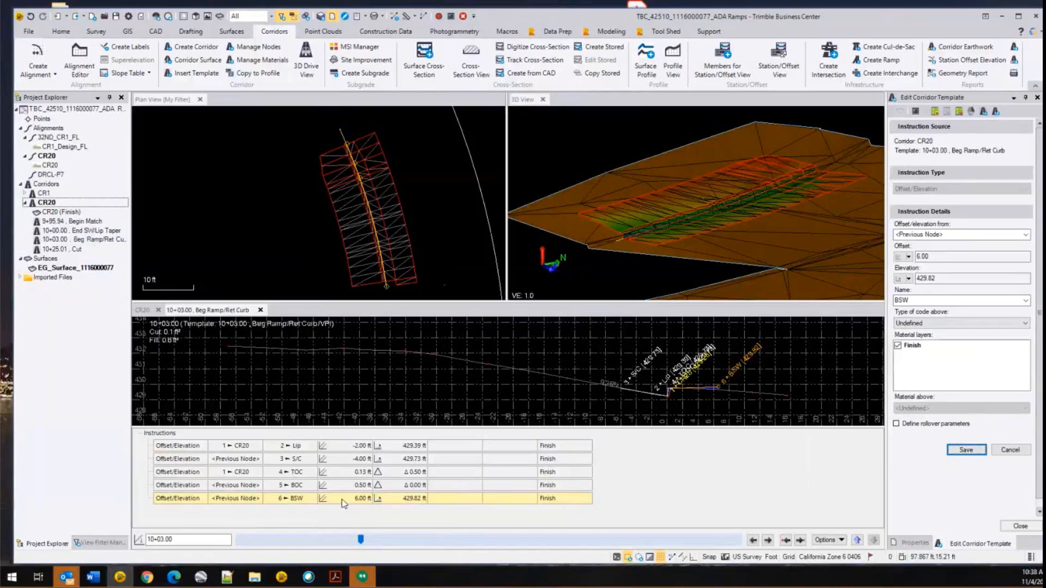
- Start a new Offset/Elevation instruction after BSW with offset 0.50 and the plan sheet's back of retaining curb elevation 429.82
right_click(321, 504)
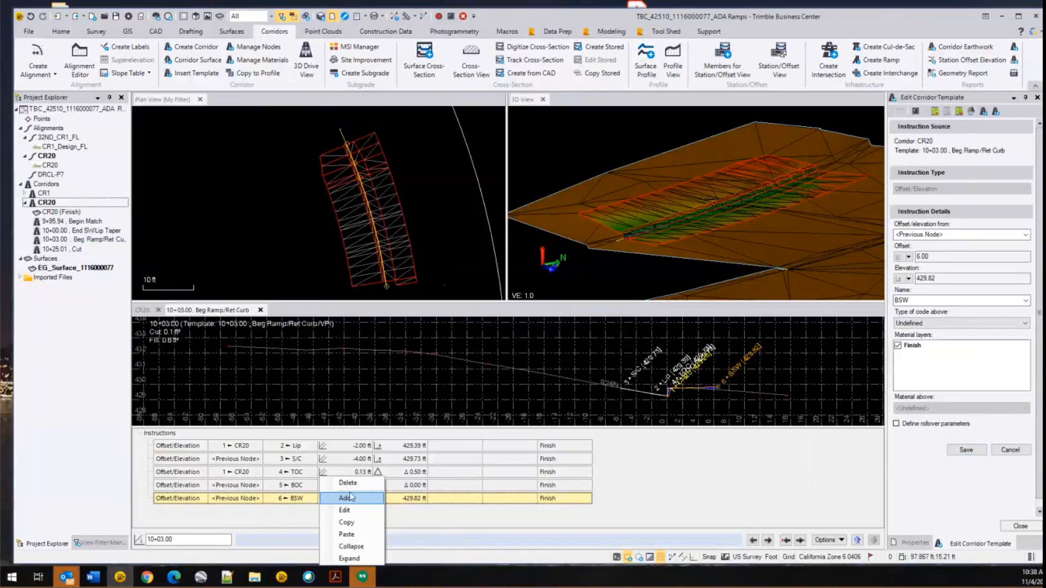
click(349, 498)
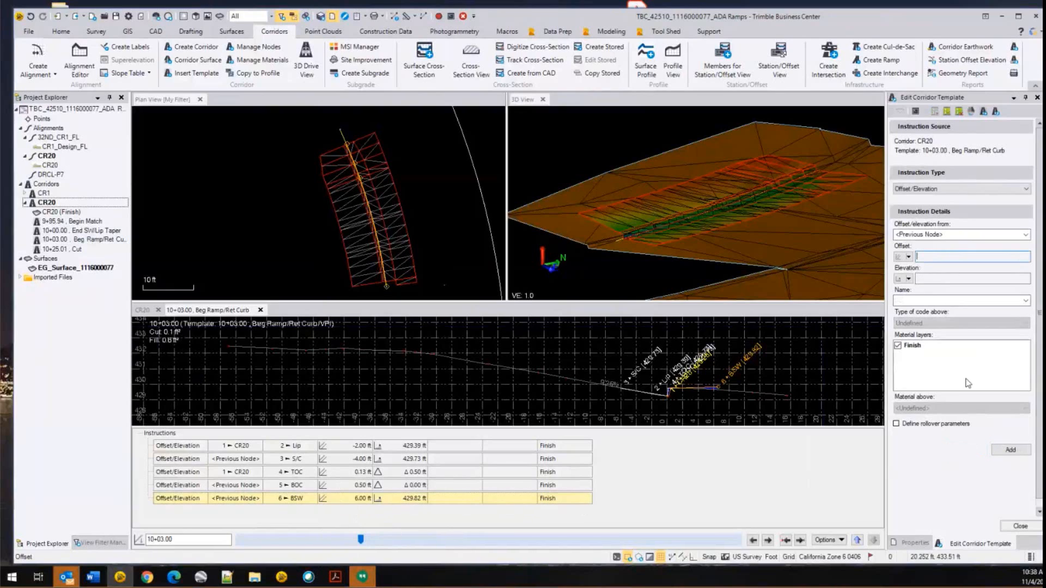
key(alt+Tab)
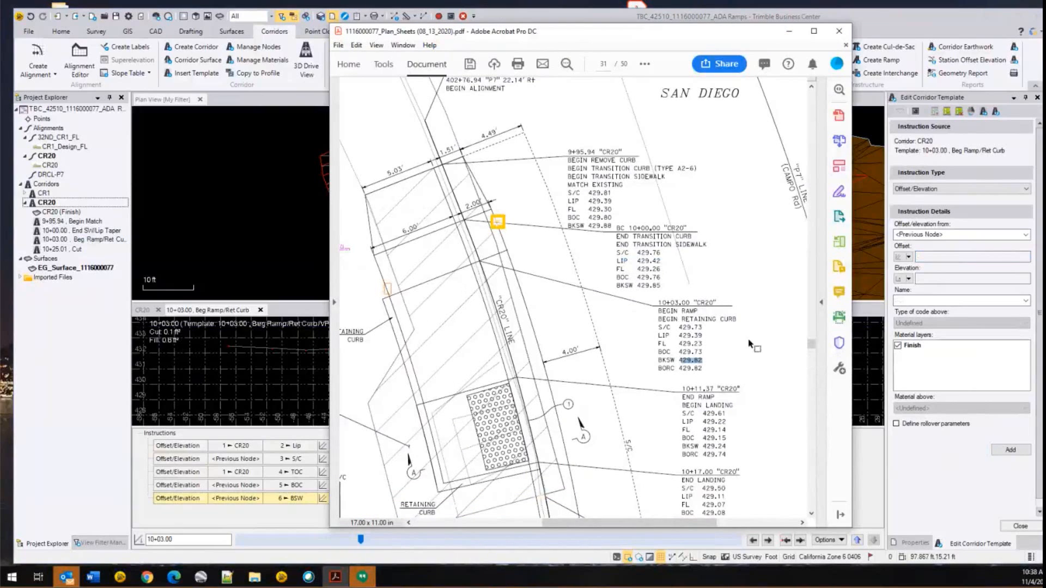
click(791, 32)
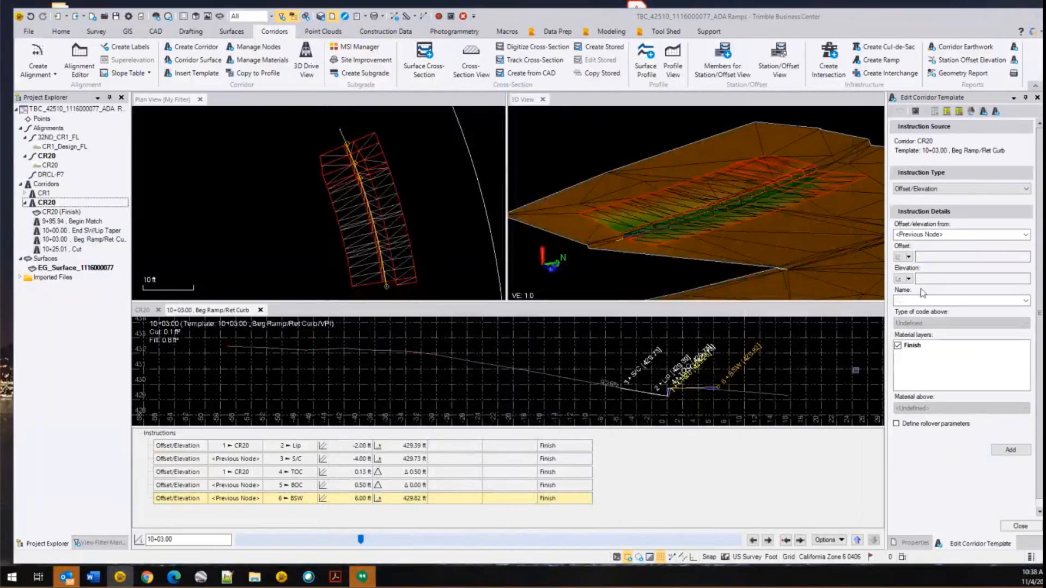
text(5)
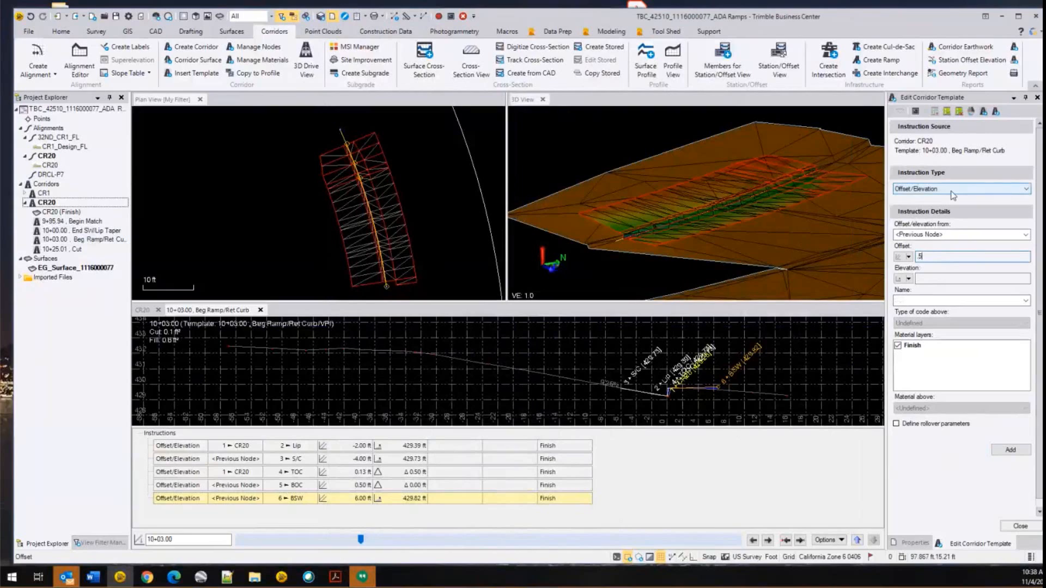
key(Tab)
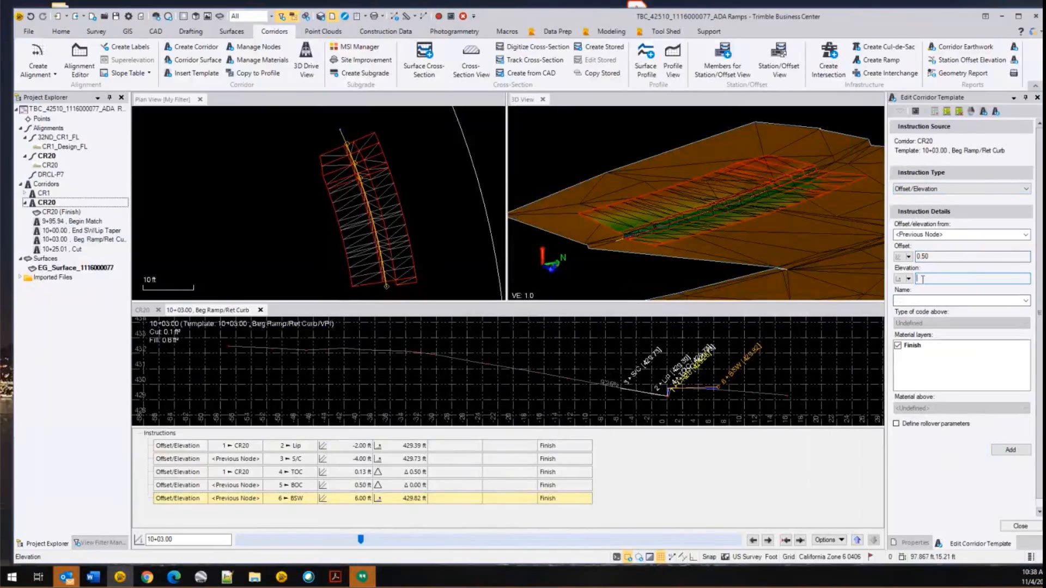
text(29.82)
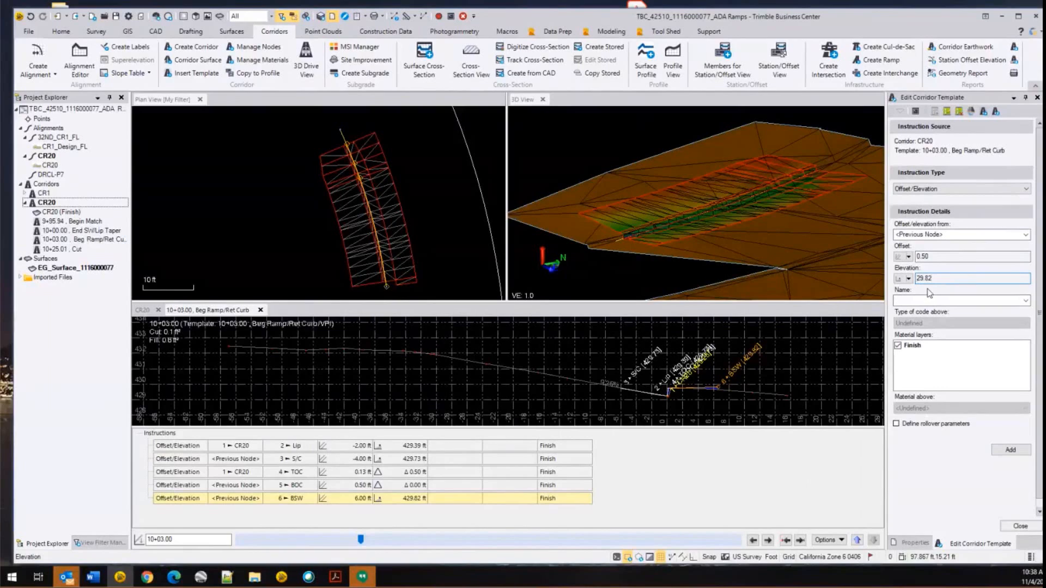
key(Home)
text(4)
key(Tab)
- Check the retaining curb label on the Adobe Acrobat plan sheet, name the new instruction TORC, and add it to the 10+03.00 template
key(alt+Tab)
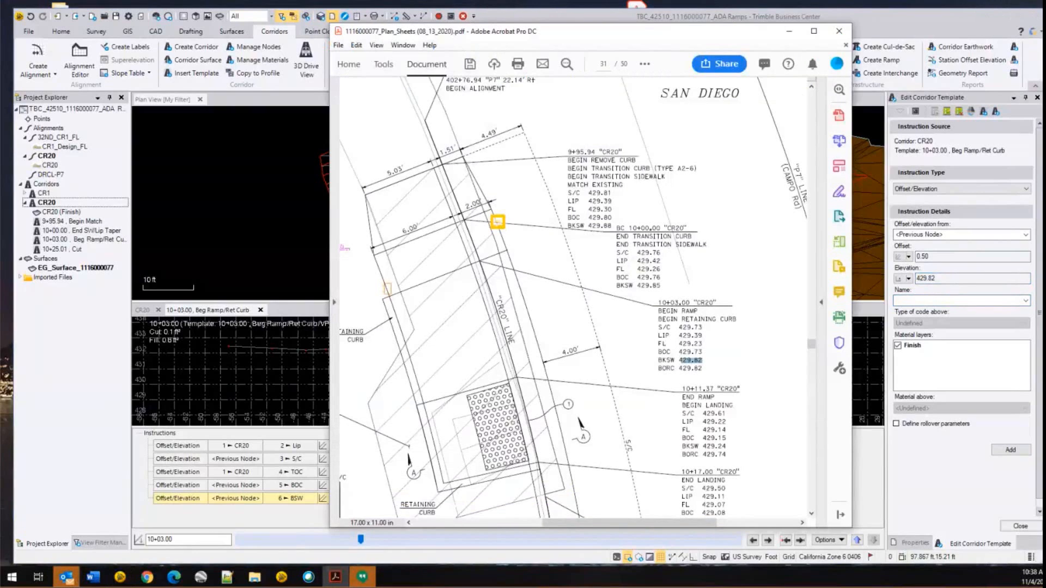
key(alt+Tab)
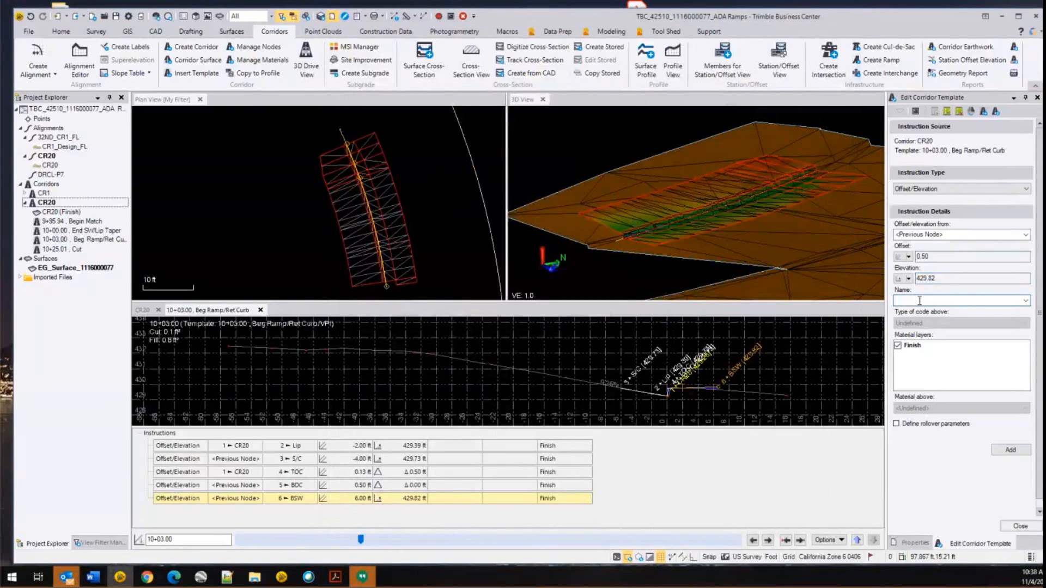
text(TORC)
click(1010, 451)
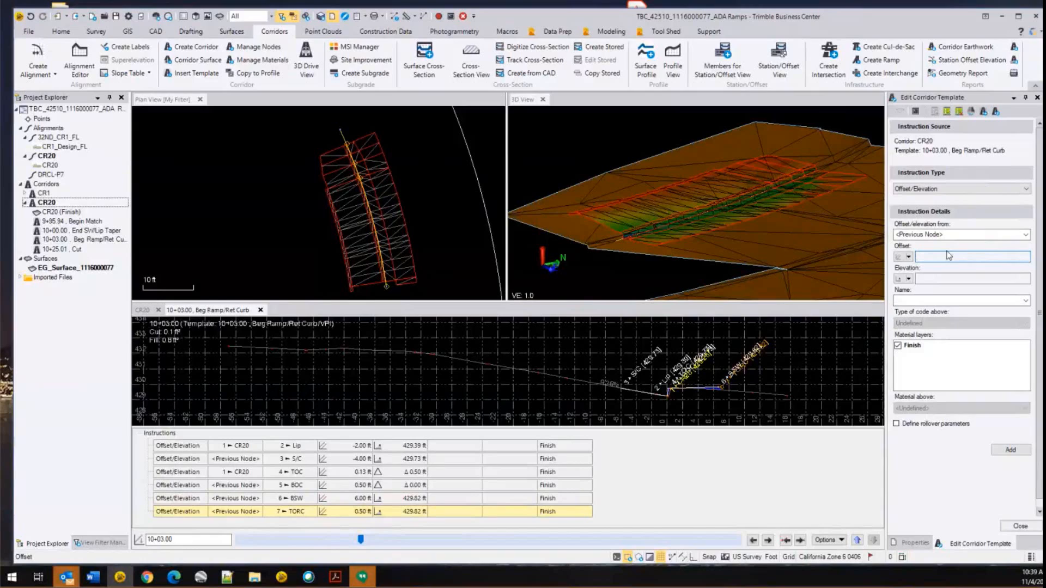
- Set the TORC instruction's offset to 0.01 in the 10+03.00 template and save it
double_click(358, 512)
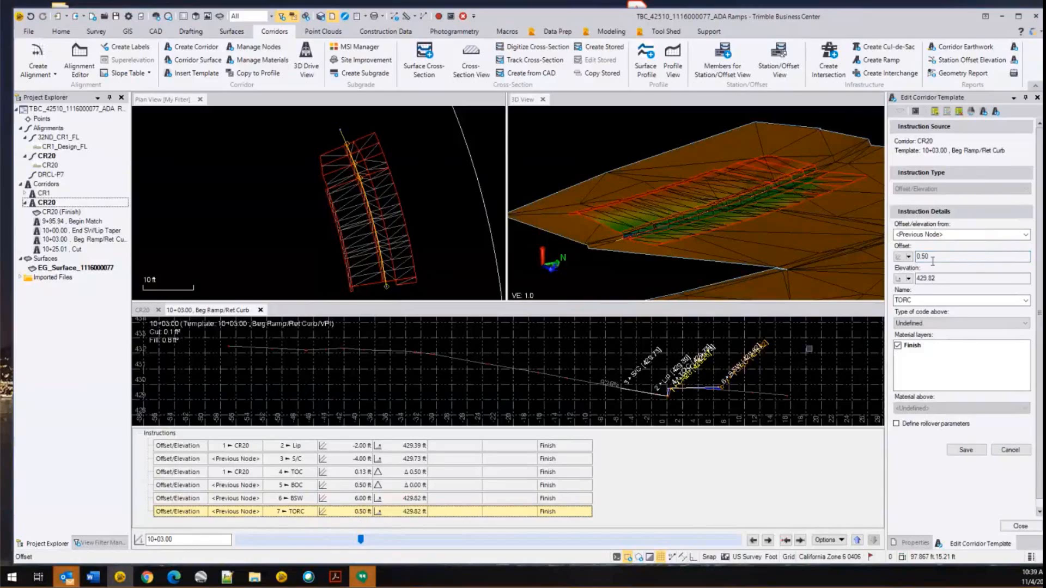
click(927, 258)
double_click(921, 257)
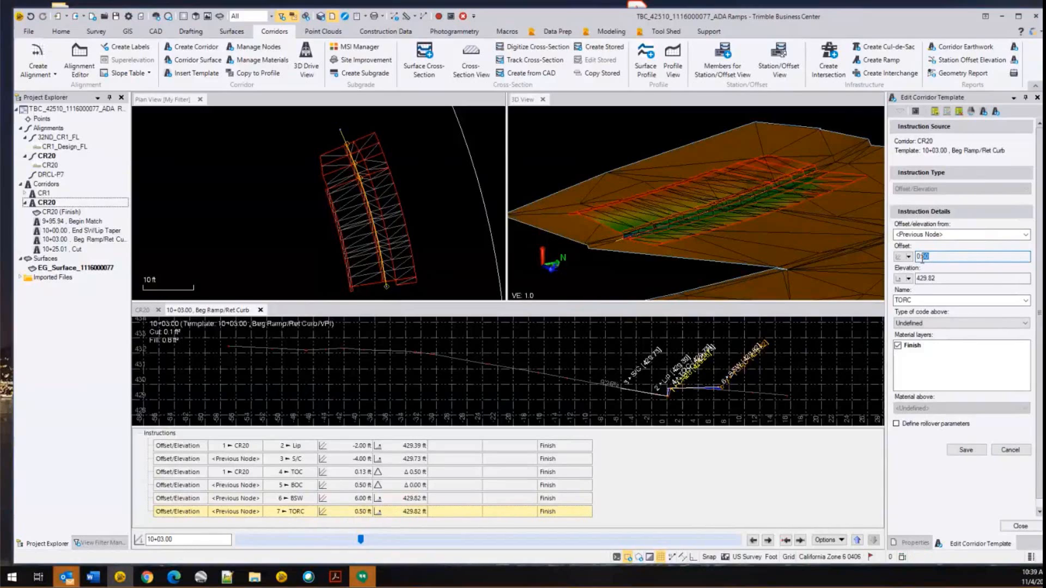
text(1.01)
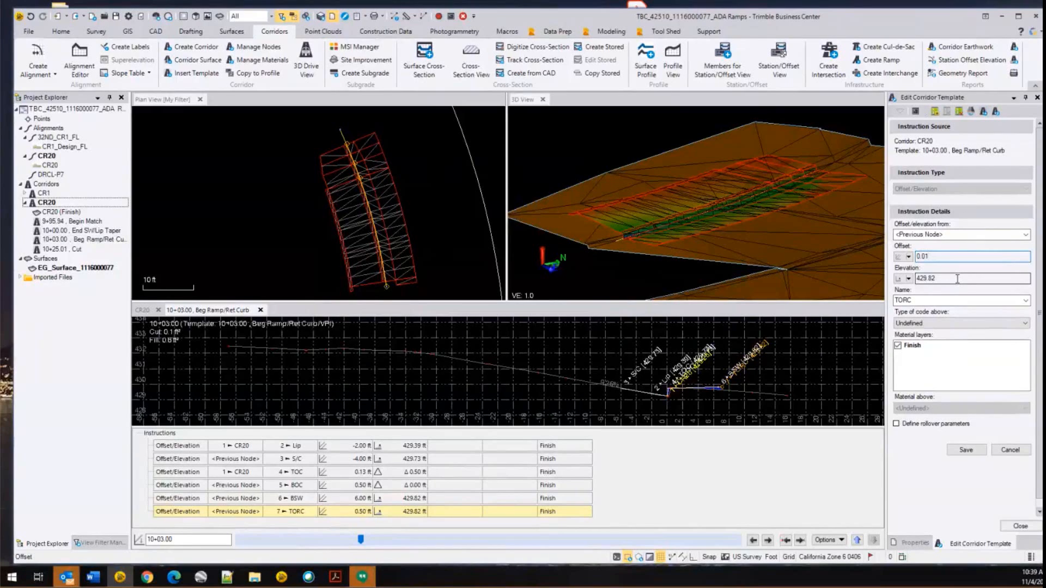
click(975, 450)
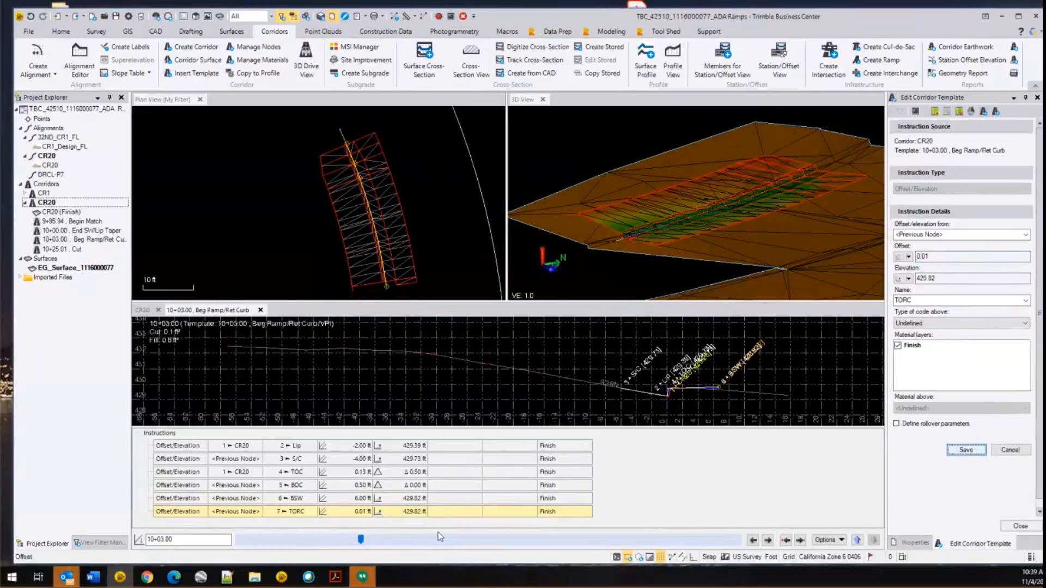
- Add an Offset/Elevation instruction named BORC after TORC, with offset 0.49 and a delta elevation of 0.00
right_click(438, 533)
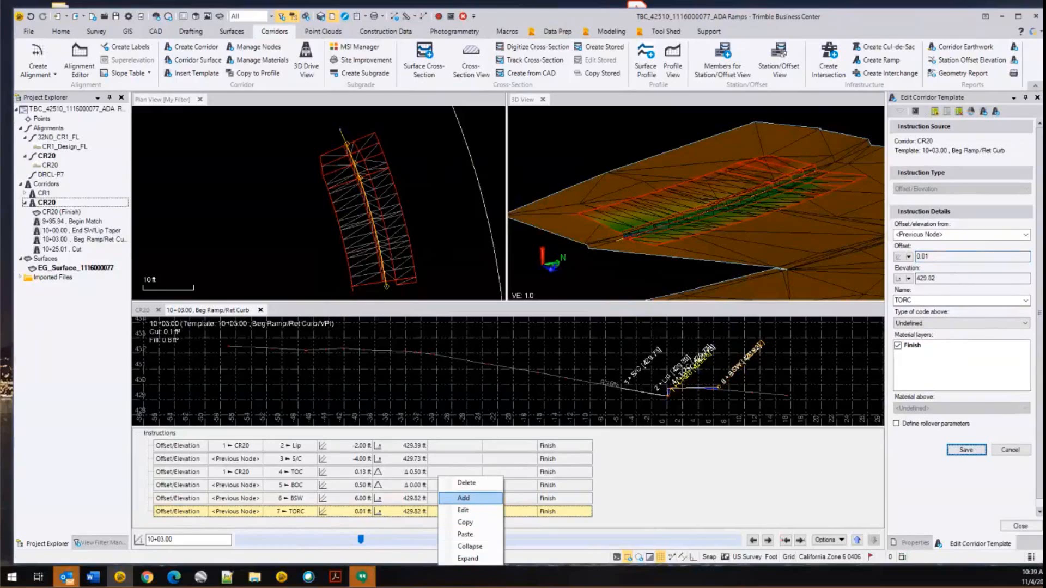
click(463, 498)
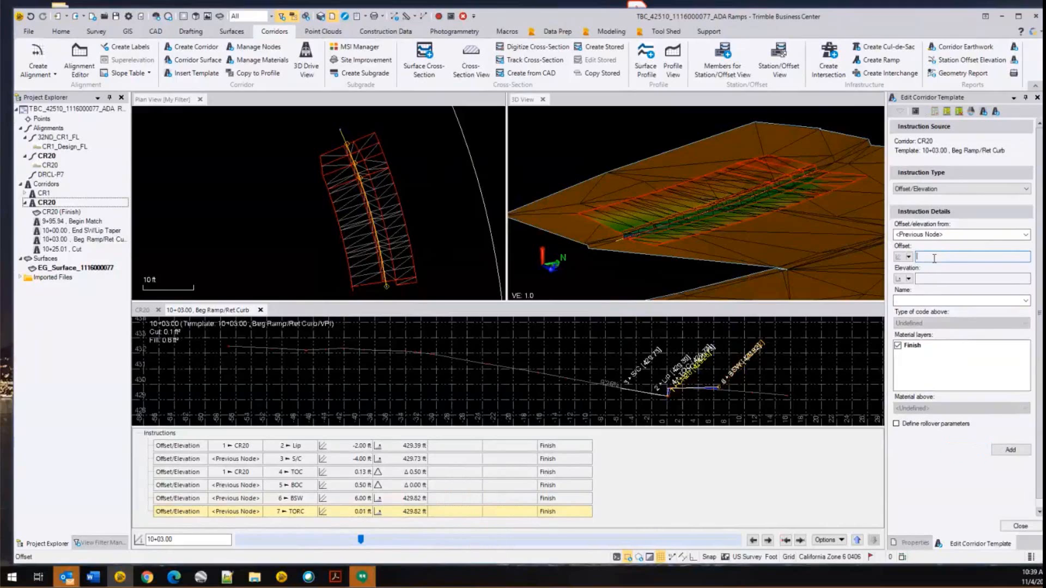
text(.49)
key(Tab)
click(908, 279)
click(926, 289)
text(0)
key(Tab)
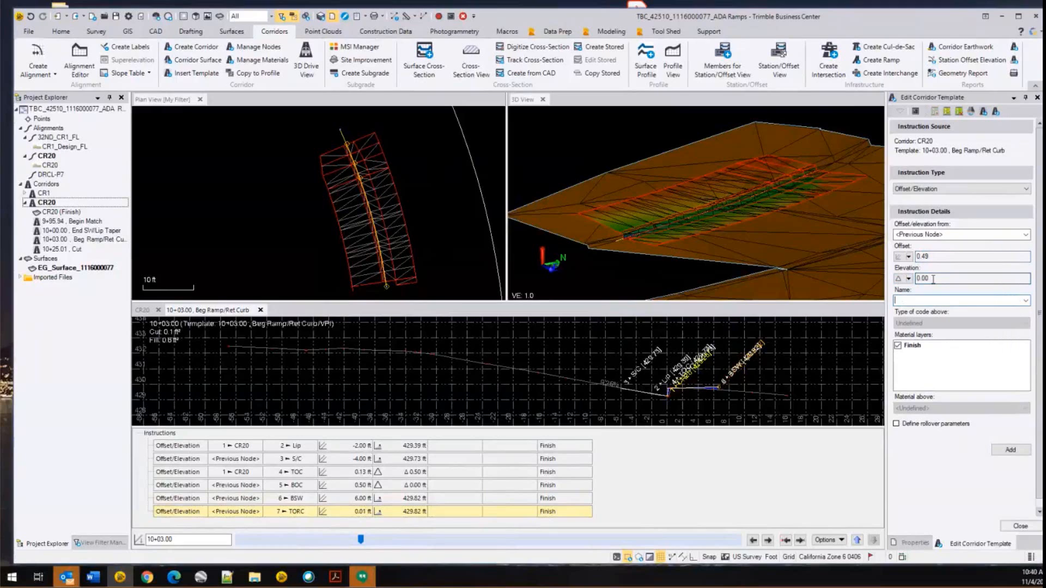
text(BORC)
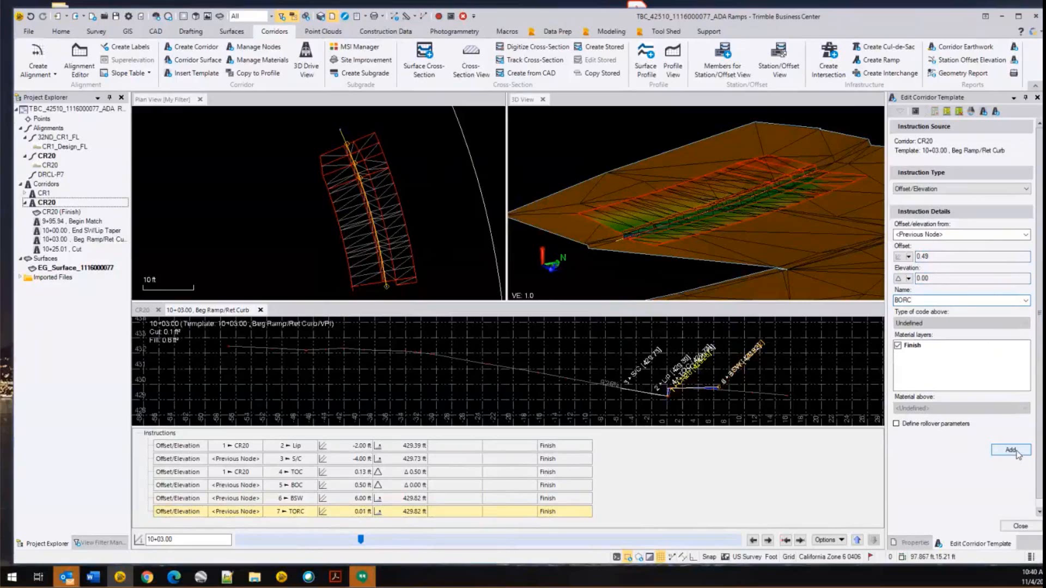
click(1014, 451)
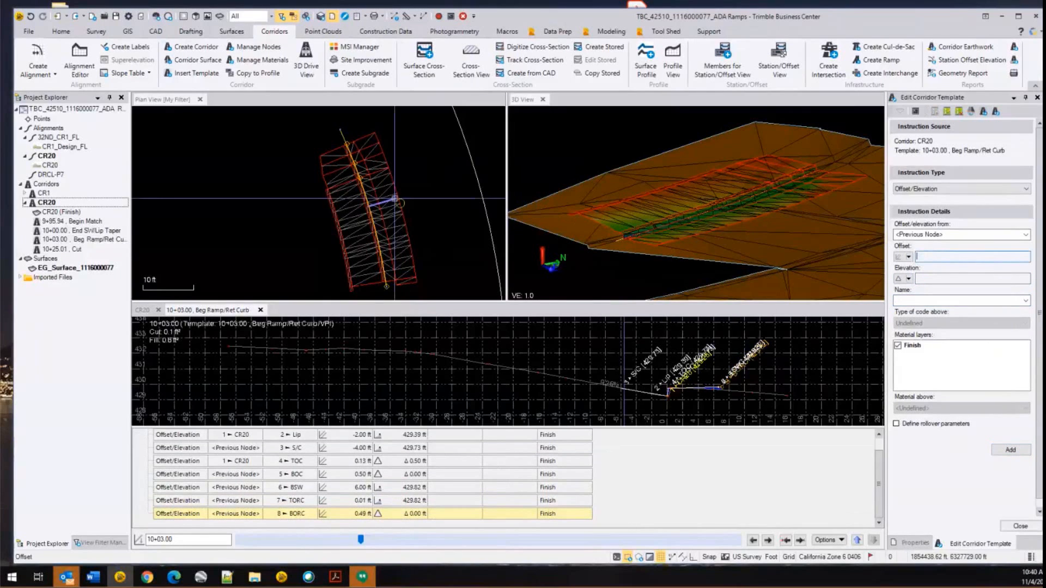
- Examine the CR20 ramp's retaining curb start in the plan and 3D views
scroll(395, 198, up, 5)
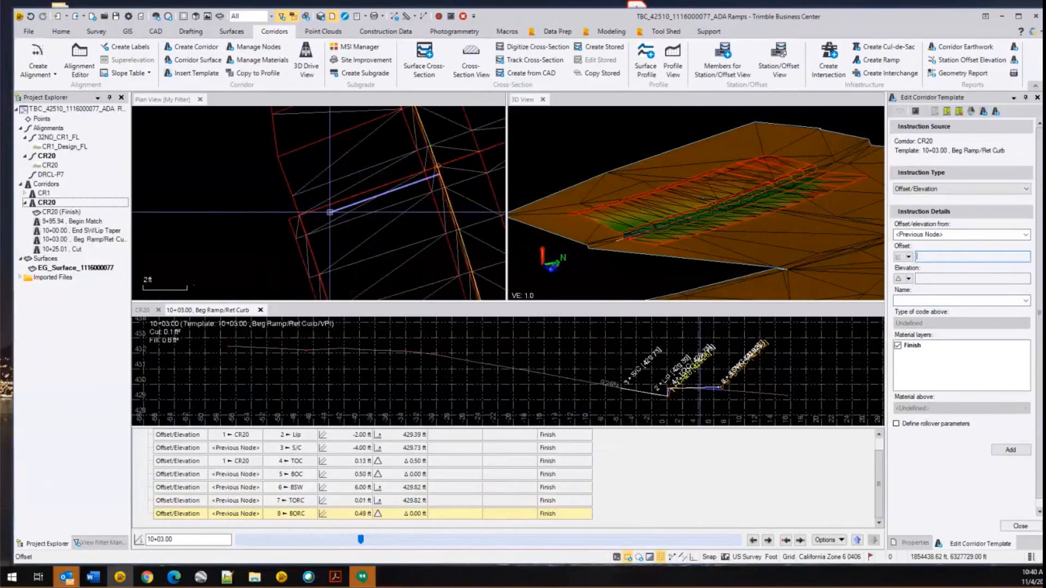
scroll(329, 212, down, 3)
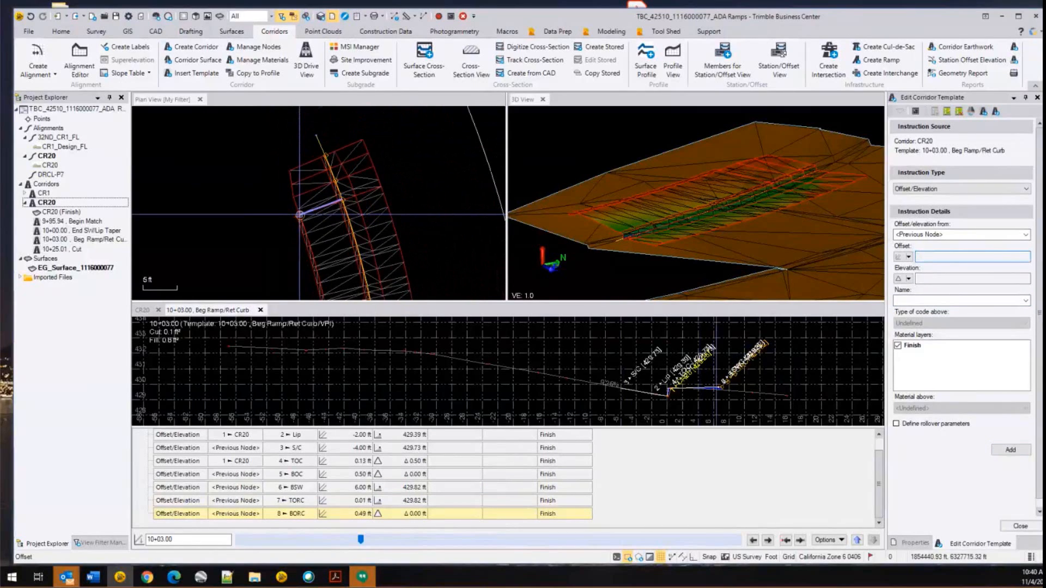
scroll(659, 164, up, 8)
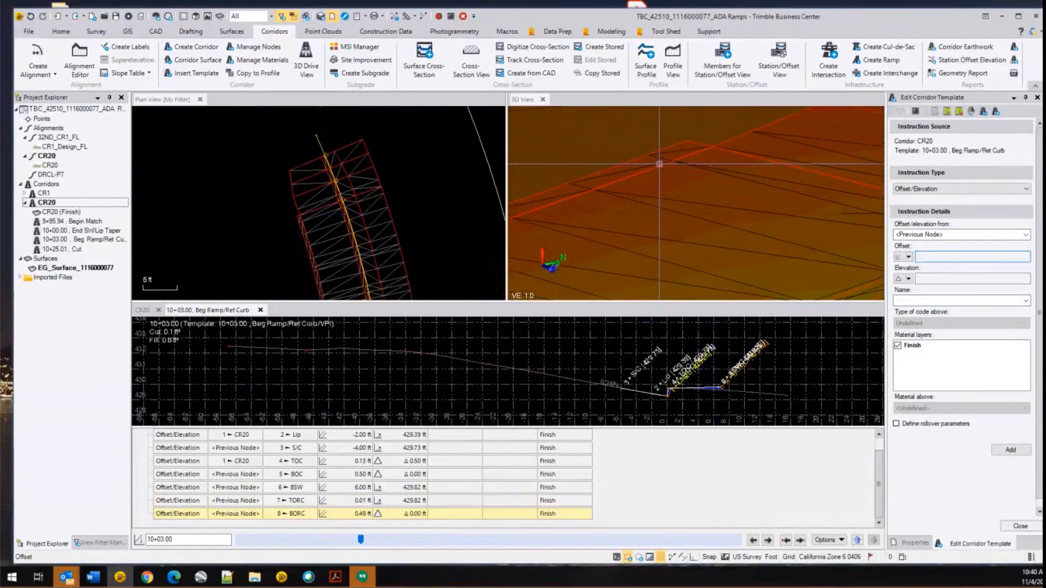
scroll(659, 164, down, 5)
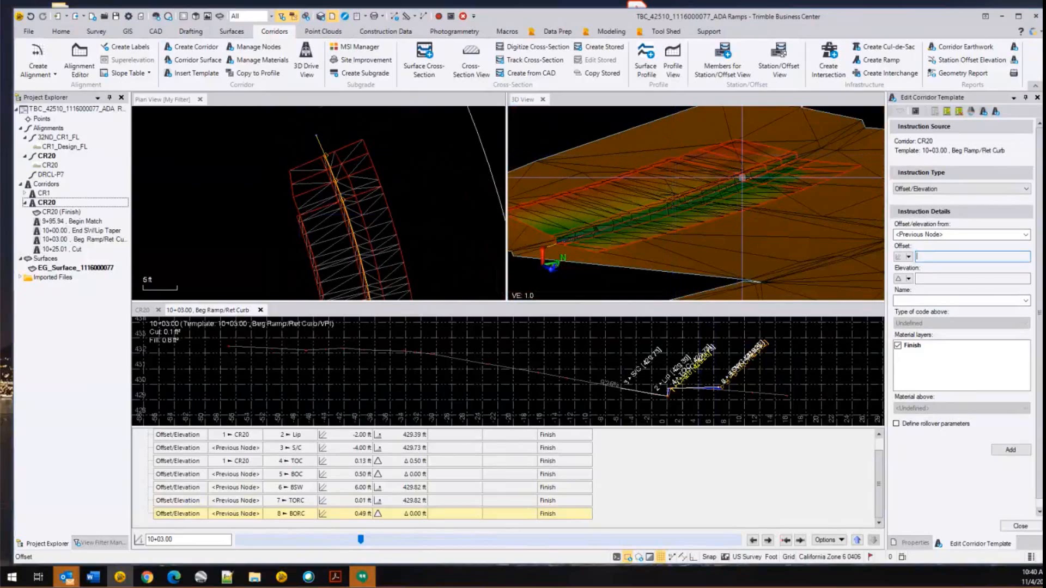
scroll(735, 171, up, 5)
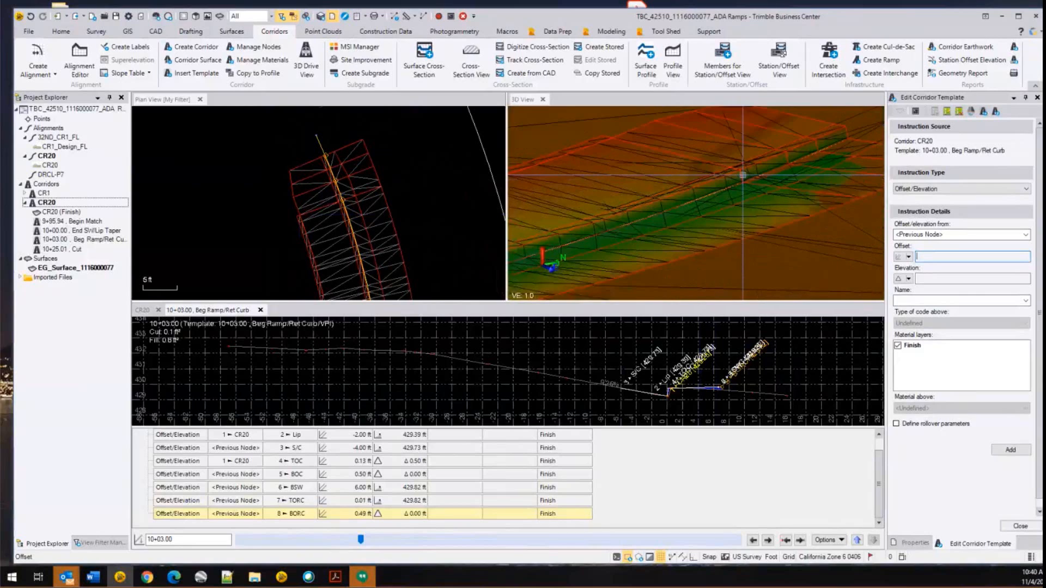
scroll(742, 170, down, 5)
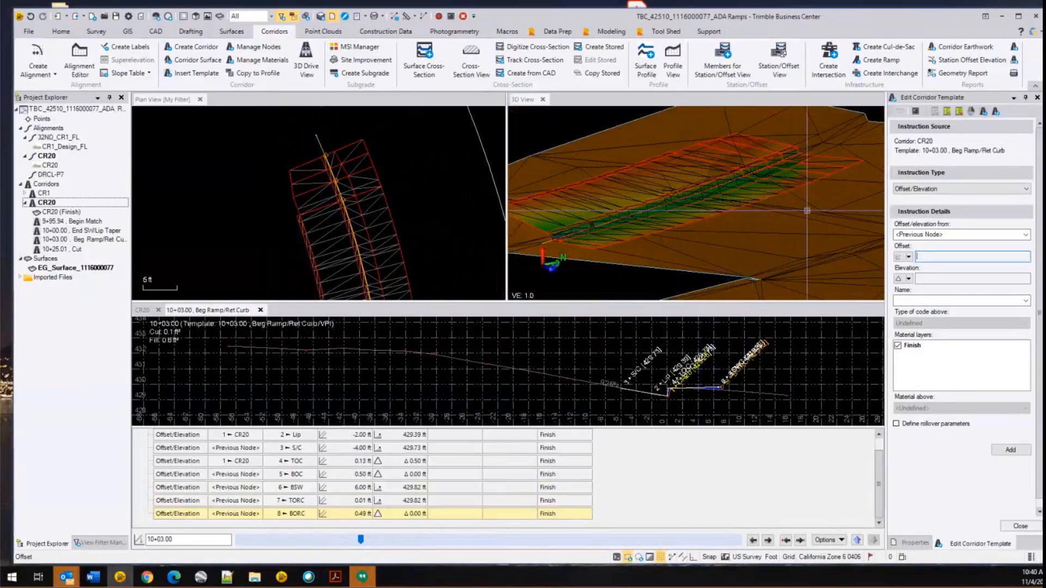
- Start a new CR20 corridor template and set its begin station to 10+11.37, copied from the plan sheet in Adobe Acrobat
click(995, 113)
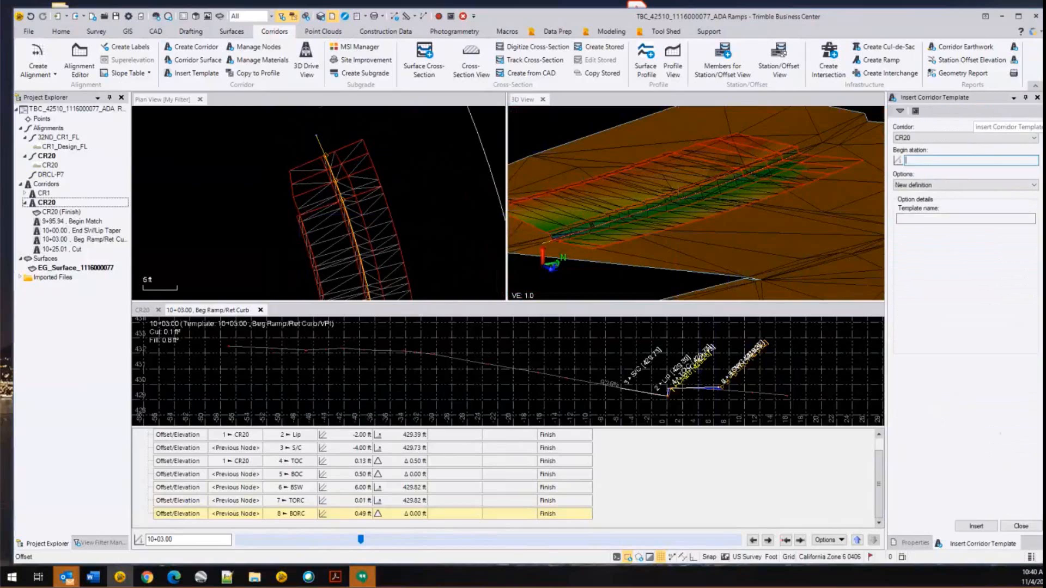
key(alt+Tab)
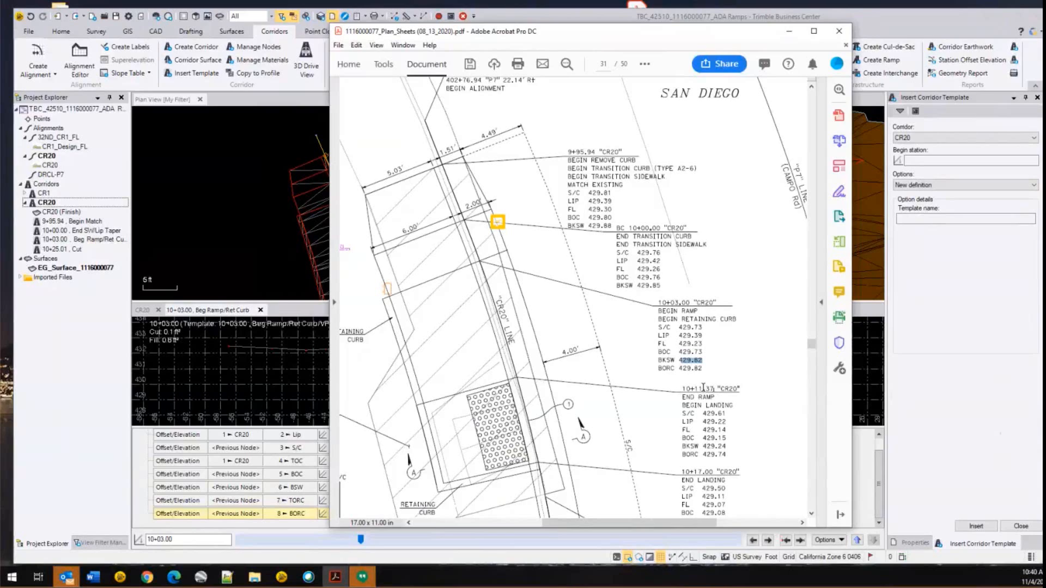
drag(714, 389, 679, 387)
key(ctrl+c)
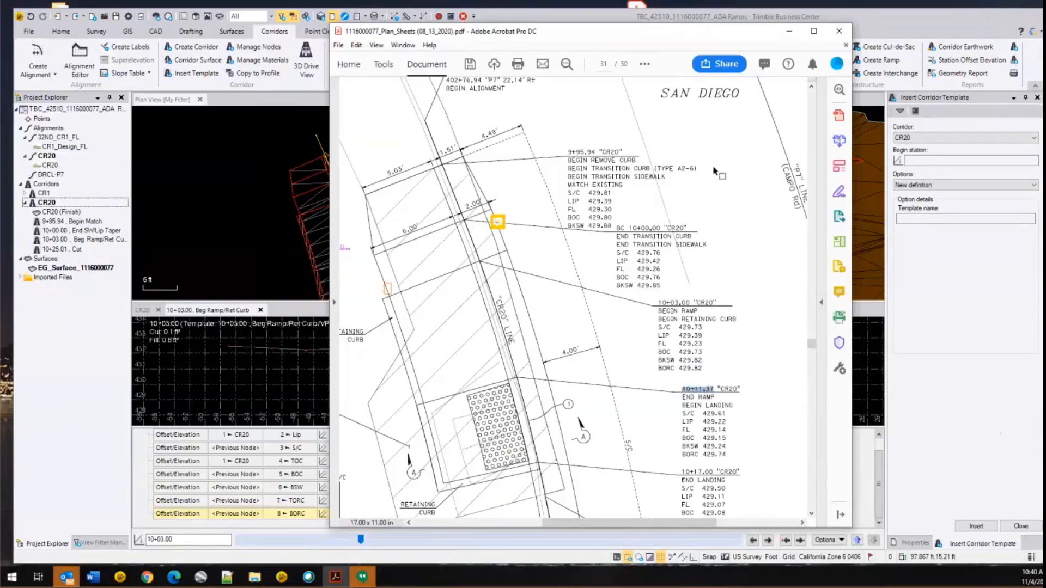
click(867, 11)
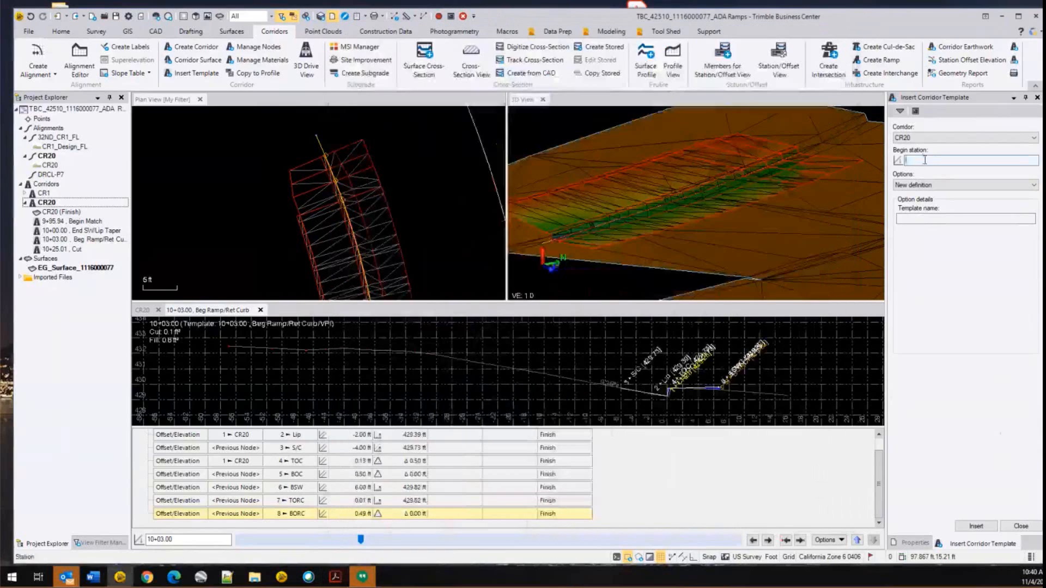
click(925, 161)
key(ctrl+v)
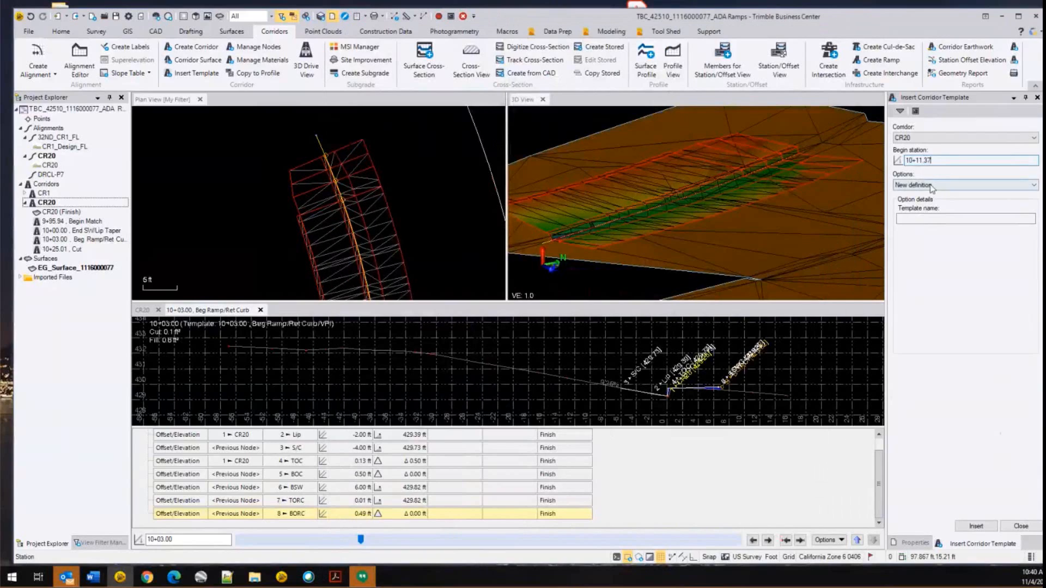
- Name the new template End Ramp, copy its definition from the 10+03.00 Beg Ramp/Ret Curb template, and insert it
click(931, 186)
click(934, 205)
click(939, 217)
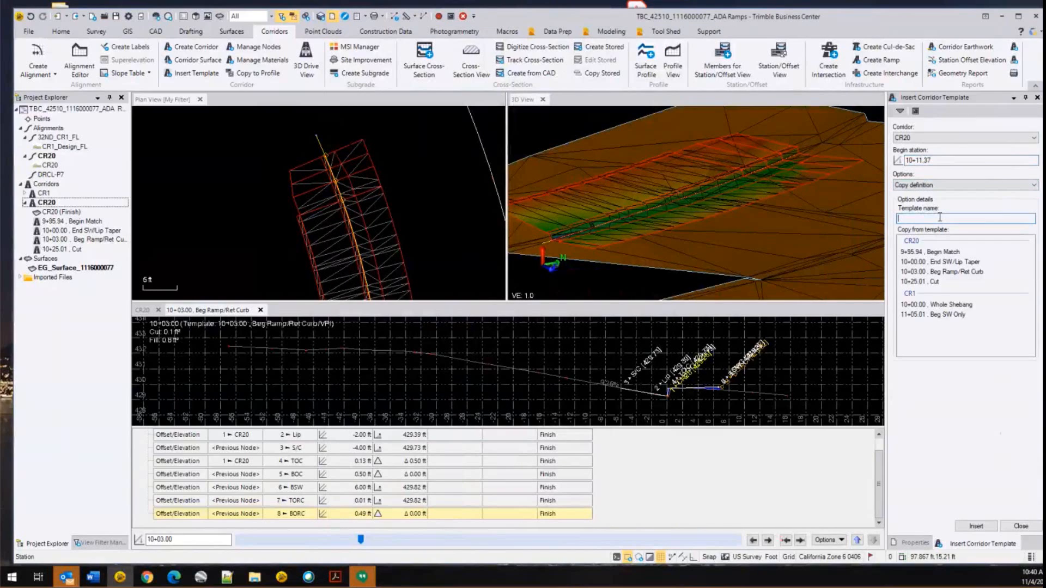
text(End Ramp)
click(953, 272)
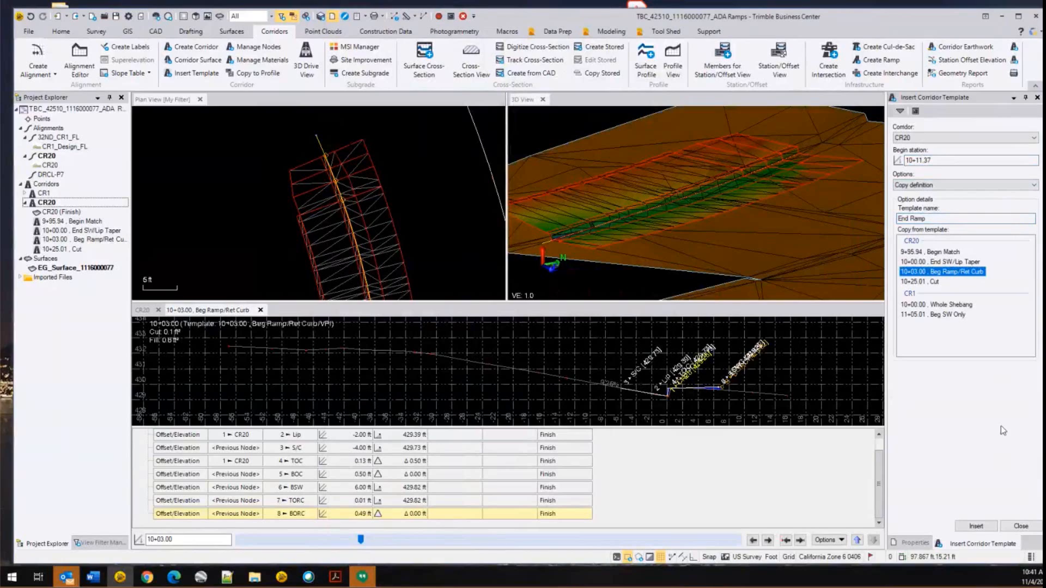
click(976, 527)
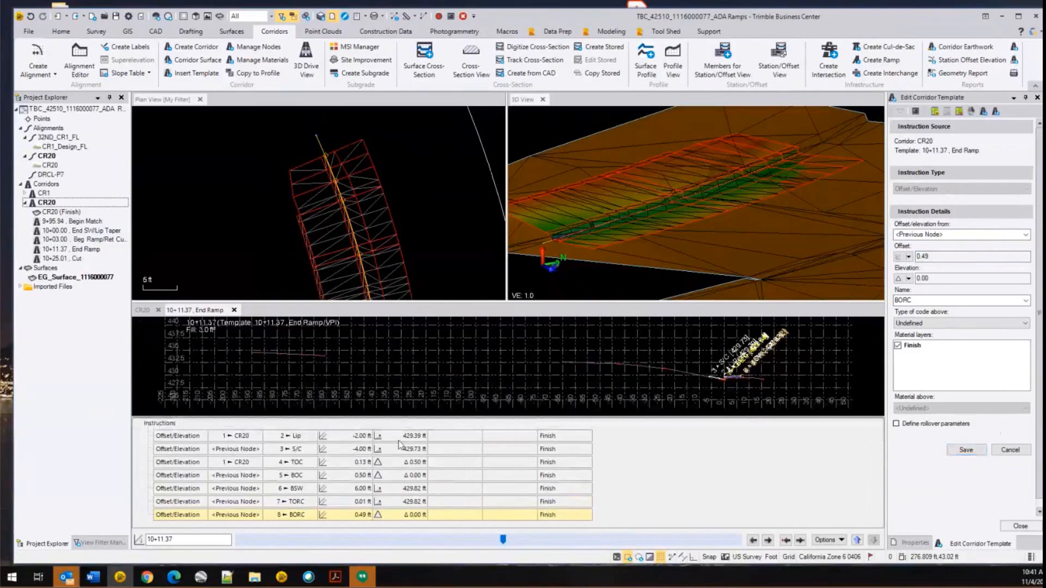
- Set the Lip instruction's elevation in the 10+11.37 template to 429.22, copied from the Adobe Acrobat plan sheet, and save it
click(351, 437)
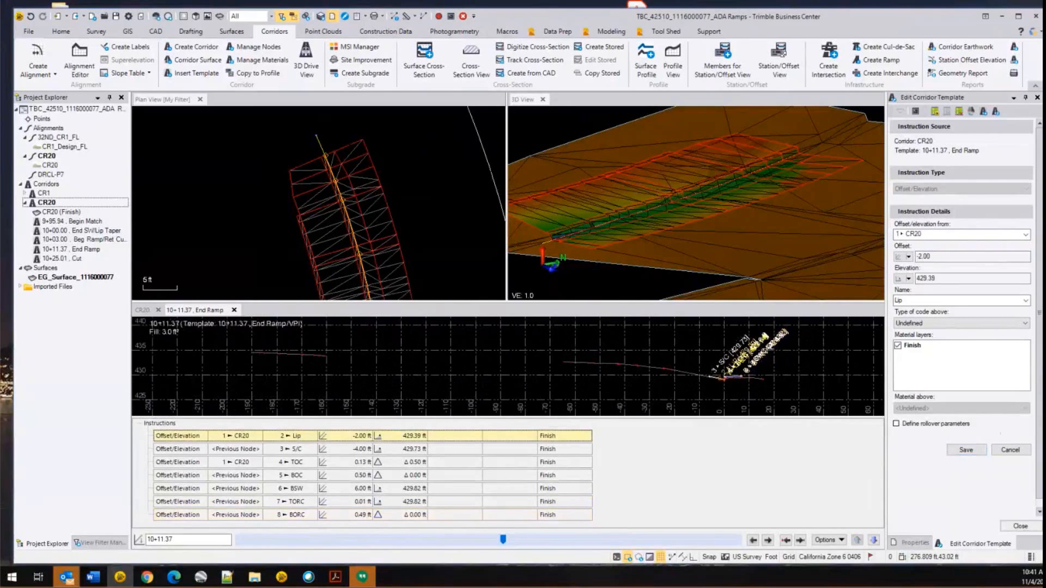
key(alt+Tab)
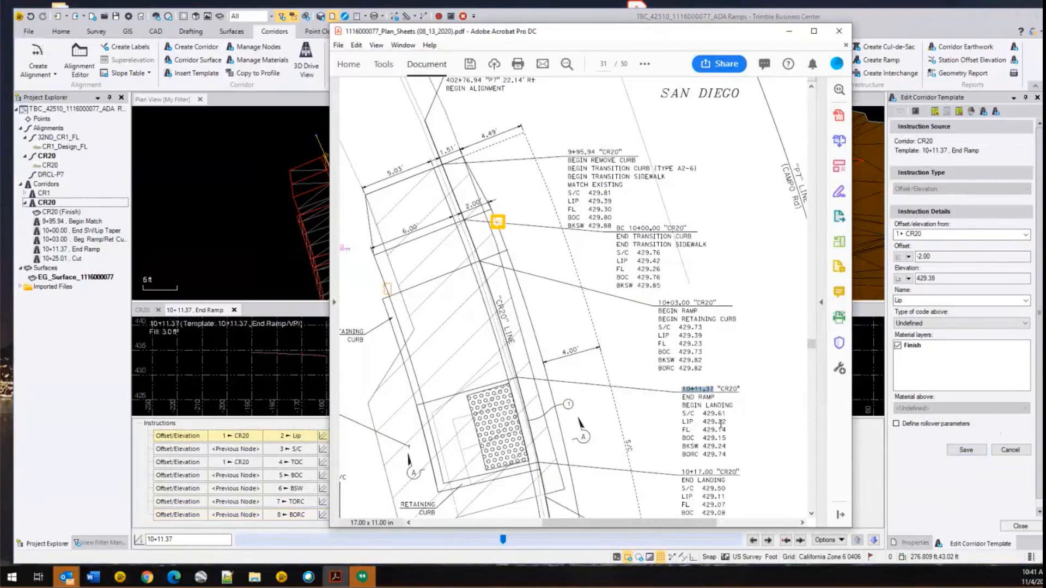
drag(726, 420, 700, 423)
key(ctrl+c)
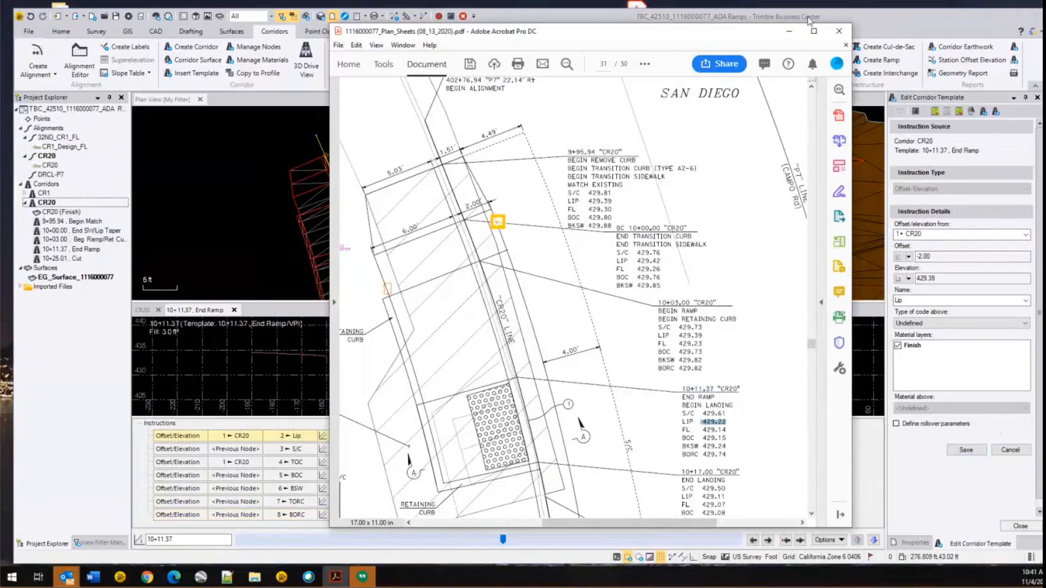
click(888, 27)
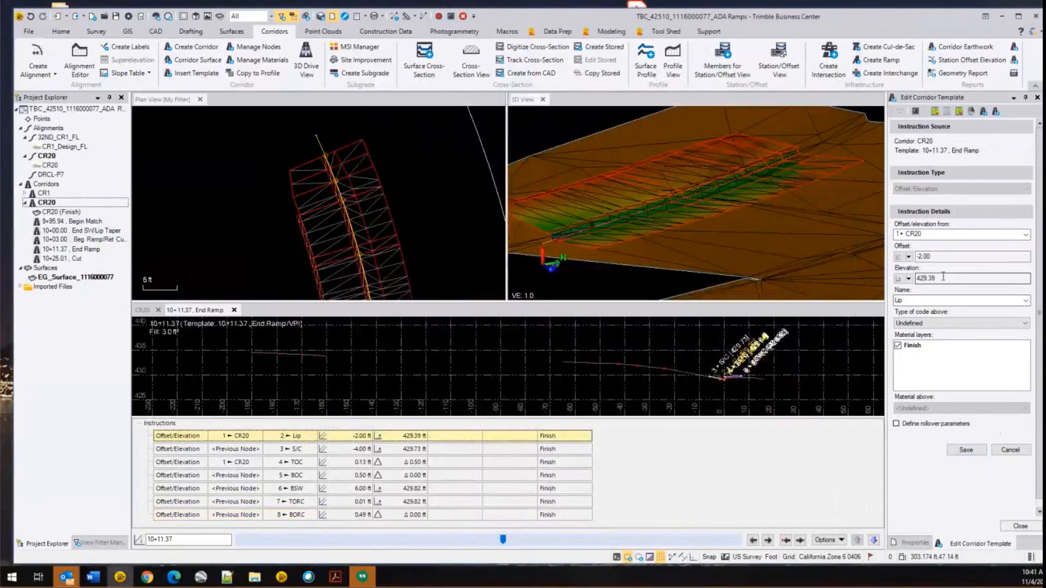
drag(941, 277, 874, 275)
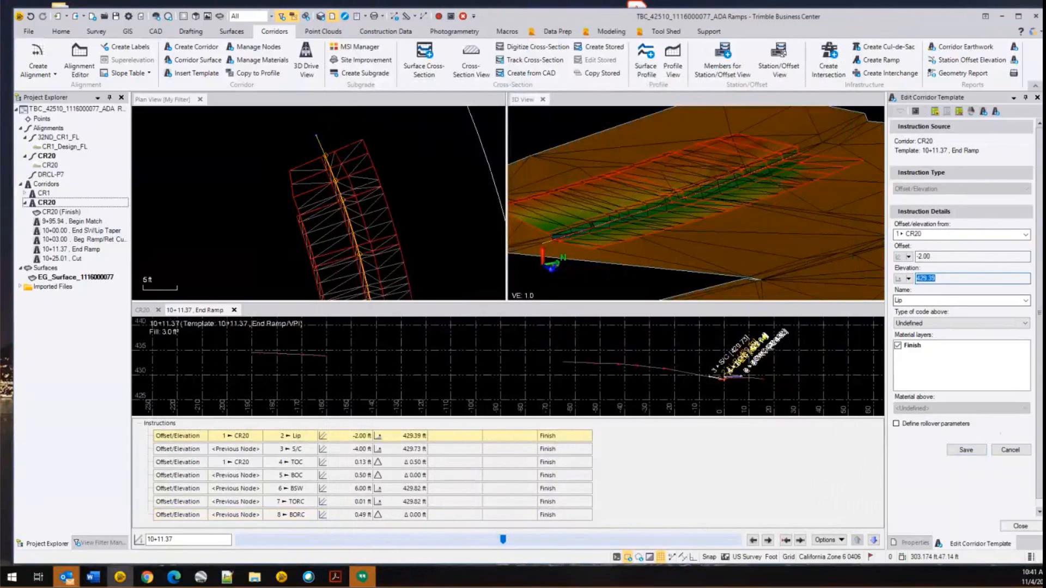
key(ctrl+v)
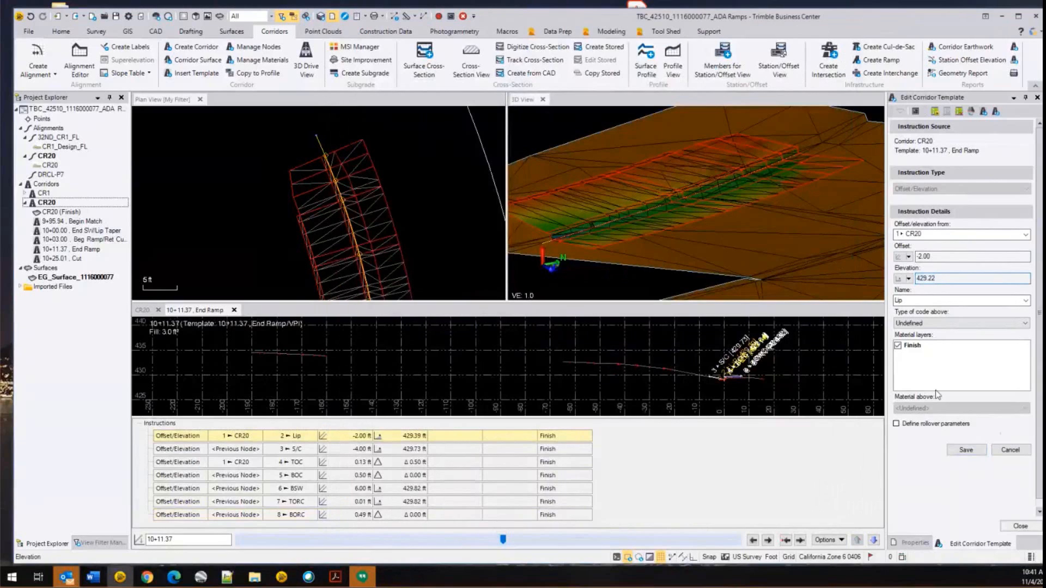
click(966, 450)
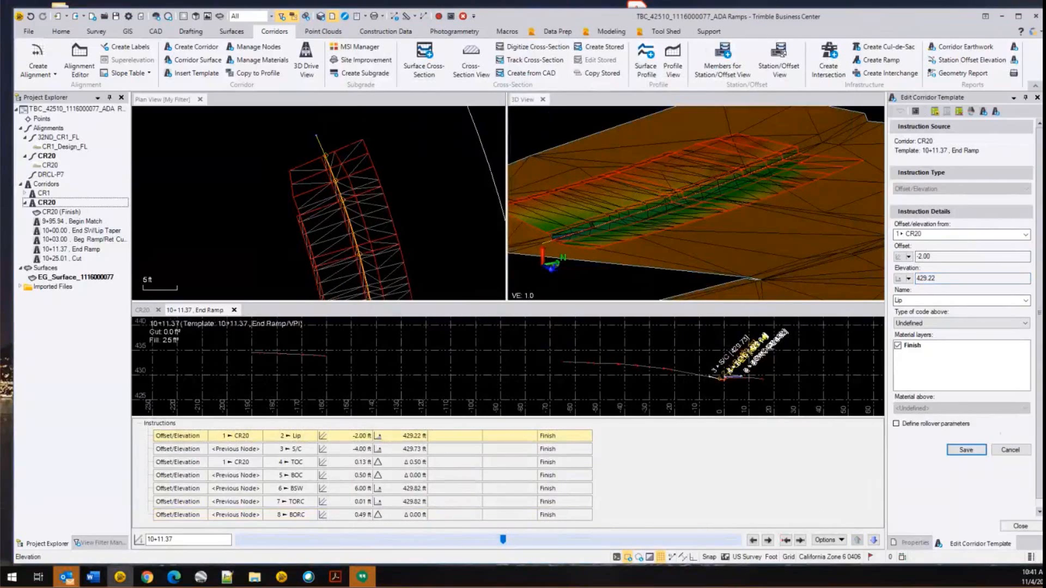
- Set the S/C instruction's elevation in the 10+11.37 template to 429.61, taken from the Adobe Acrobat plan sheet, and save it
key(alt+Tab)
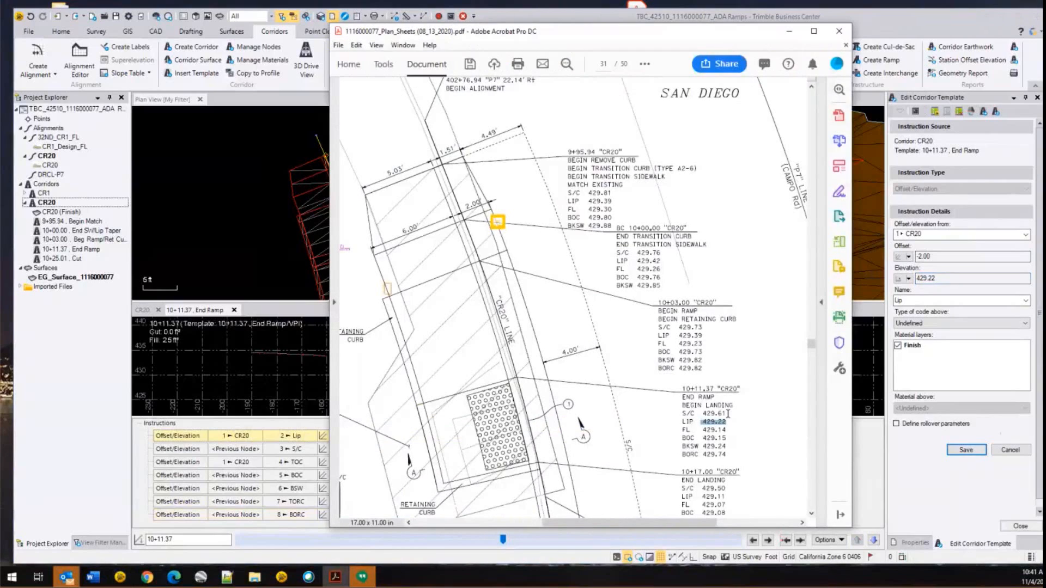
drag(728, 413, 703, 413)
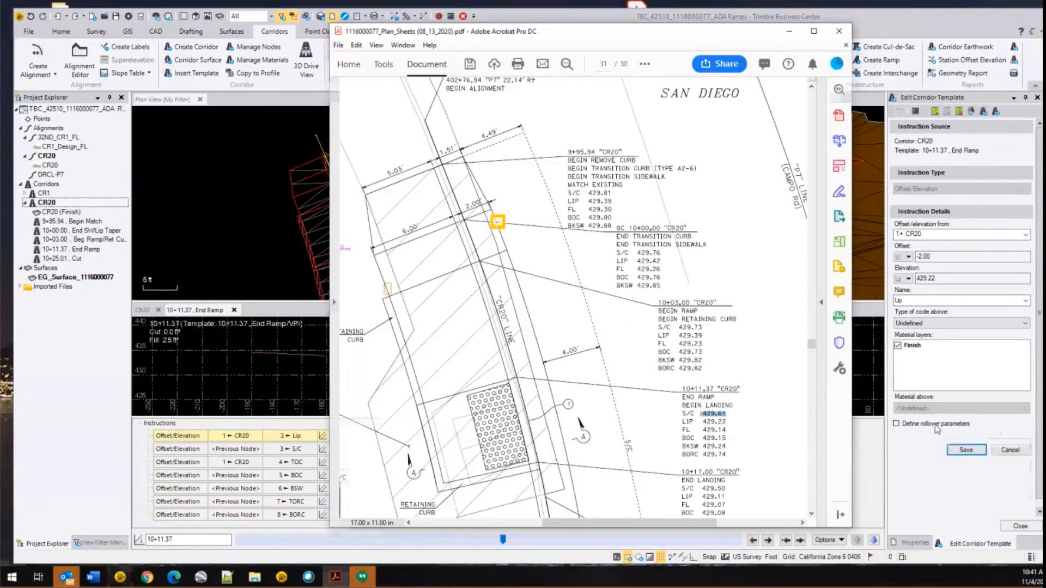
click(896, 423)
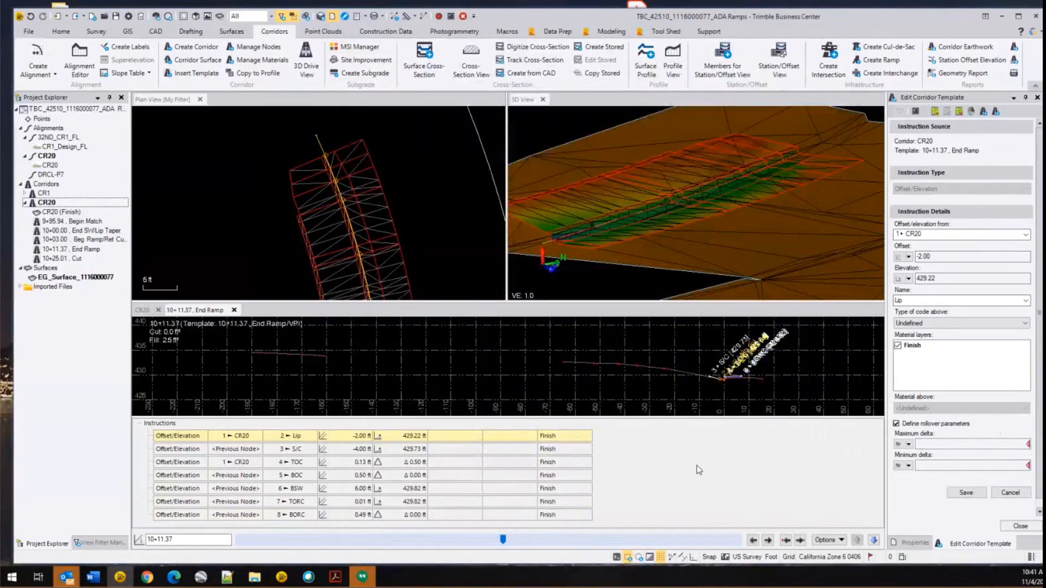
click(966, 493)
click(358, 450)
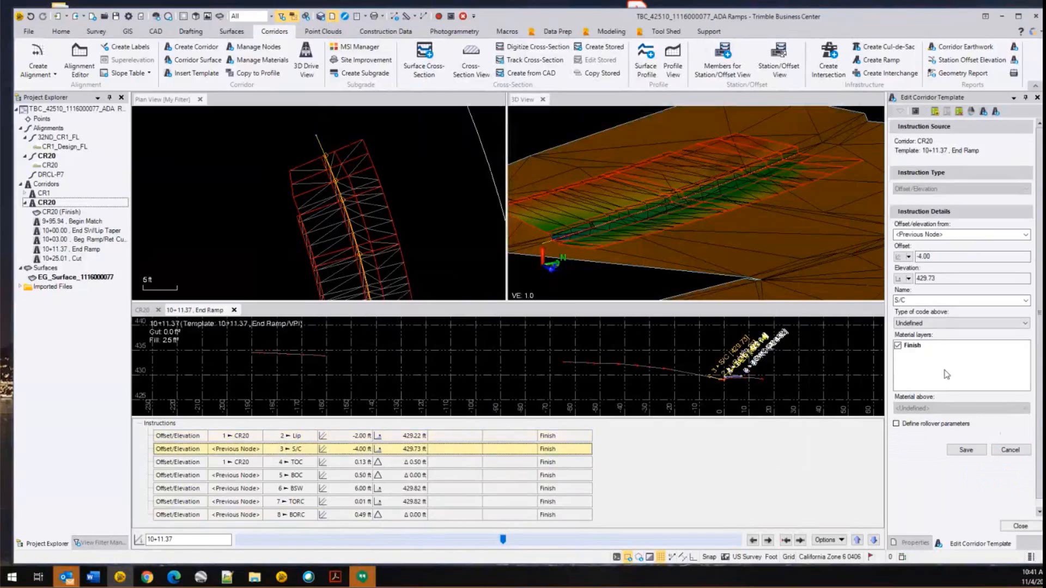
double_click(940, 279)
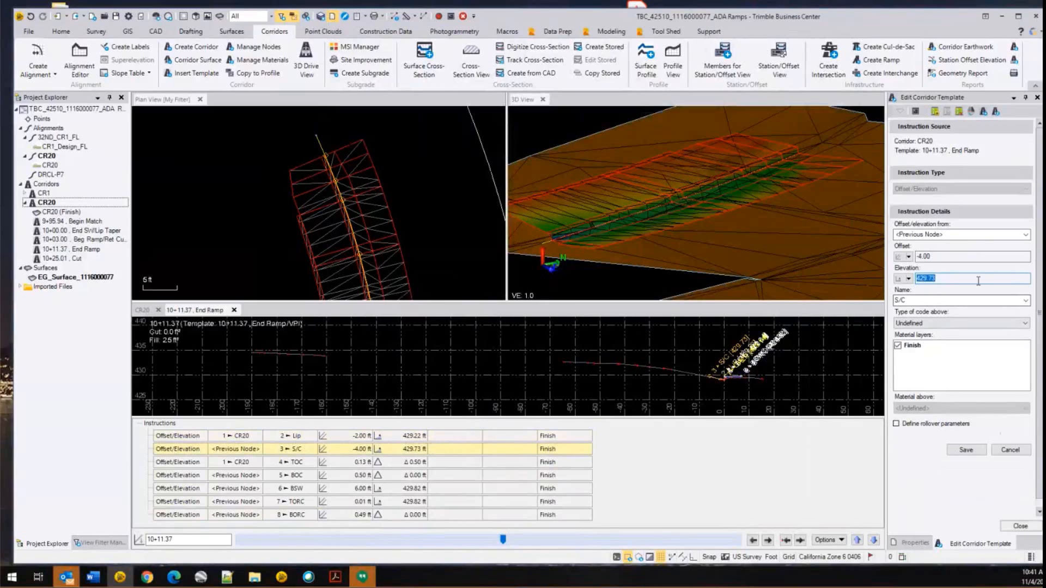
text(429.61)
click(978, 452)
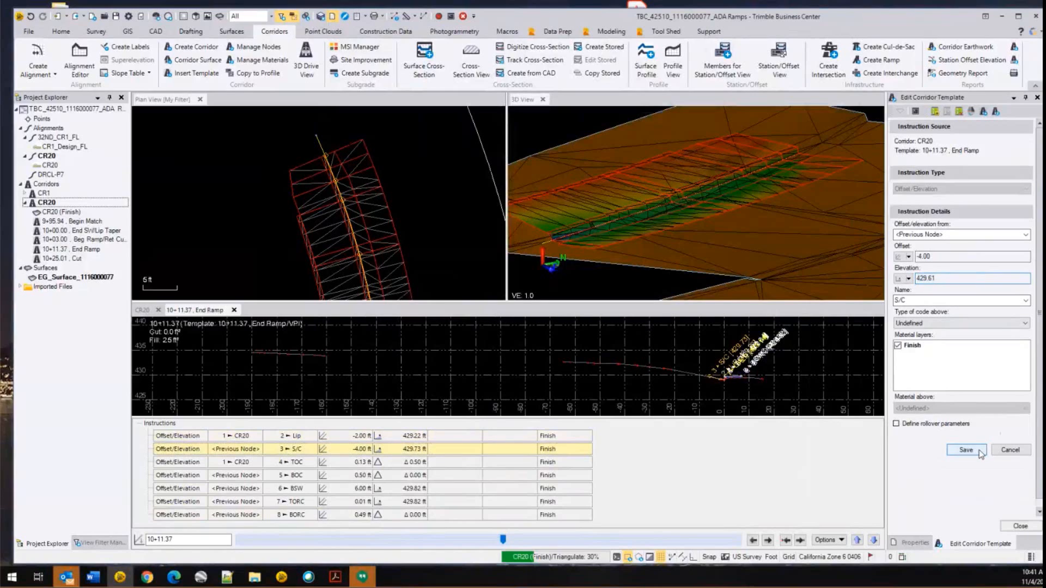
scroll(699, 375, up, 5)
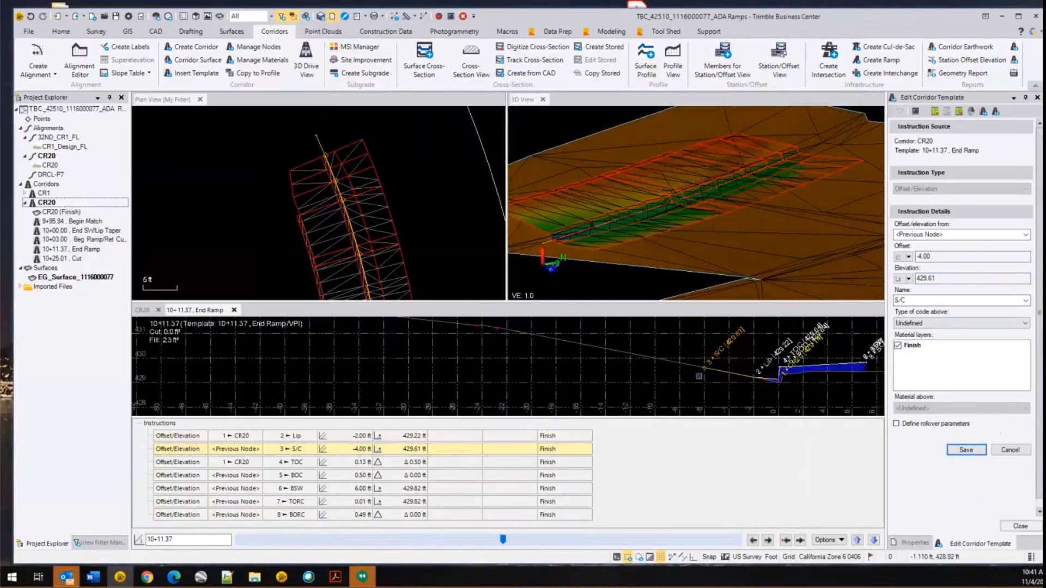
scroll(699, 375, up, 5)
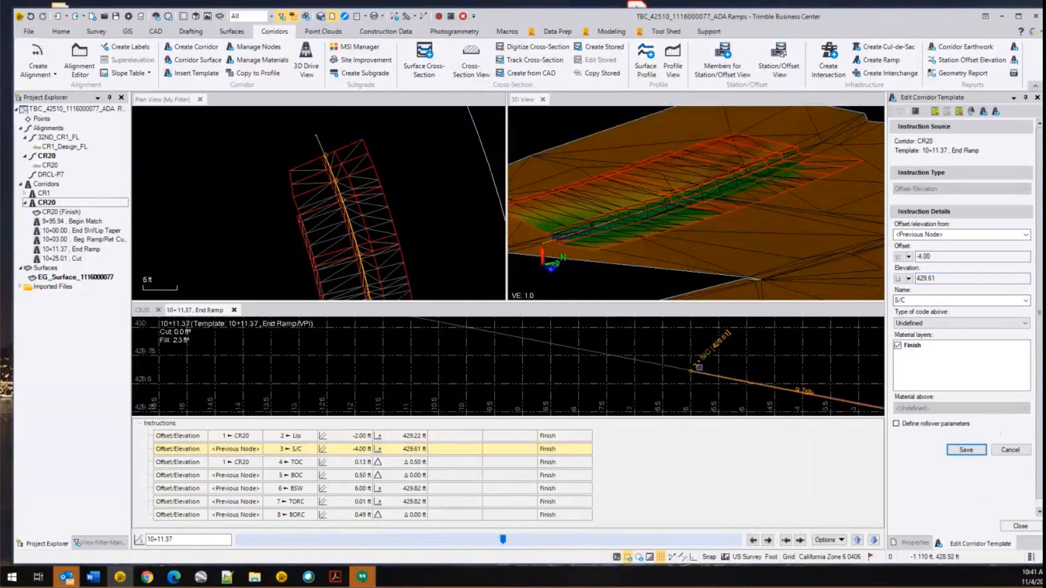
scroll(699, 367, down, 5)
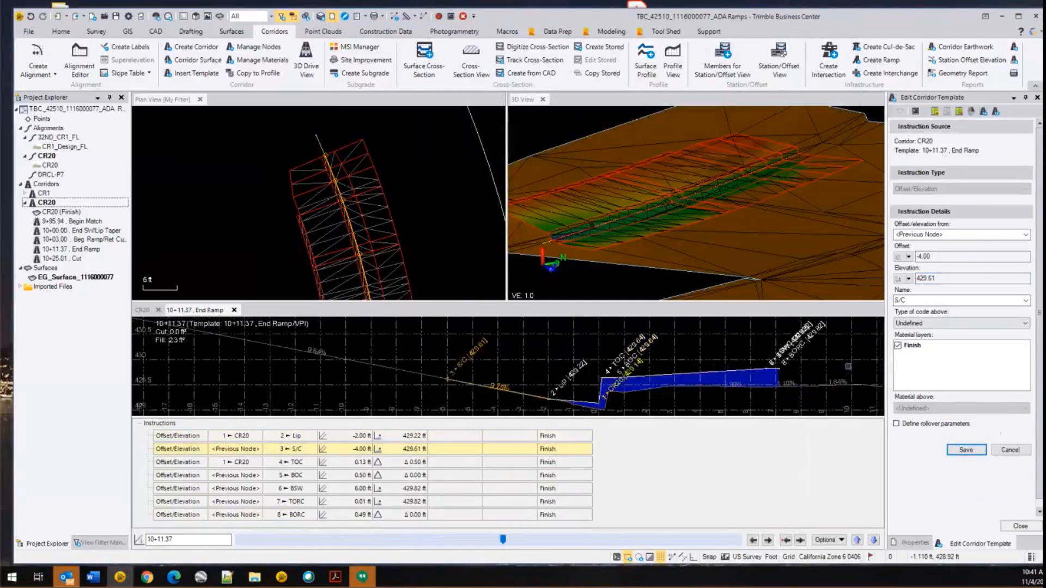
scroll(833, 360, down, 1)
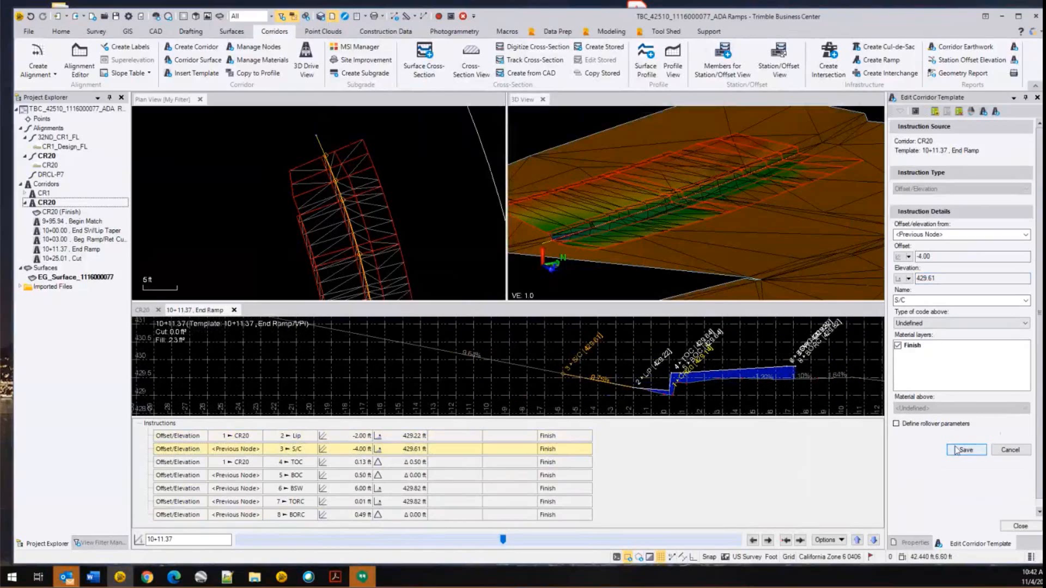
- Set the TOC instruction's offset to 0.01 and its elevation difference to 0 in the End Ramp template, and save it
click(300, 465)
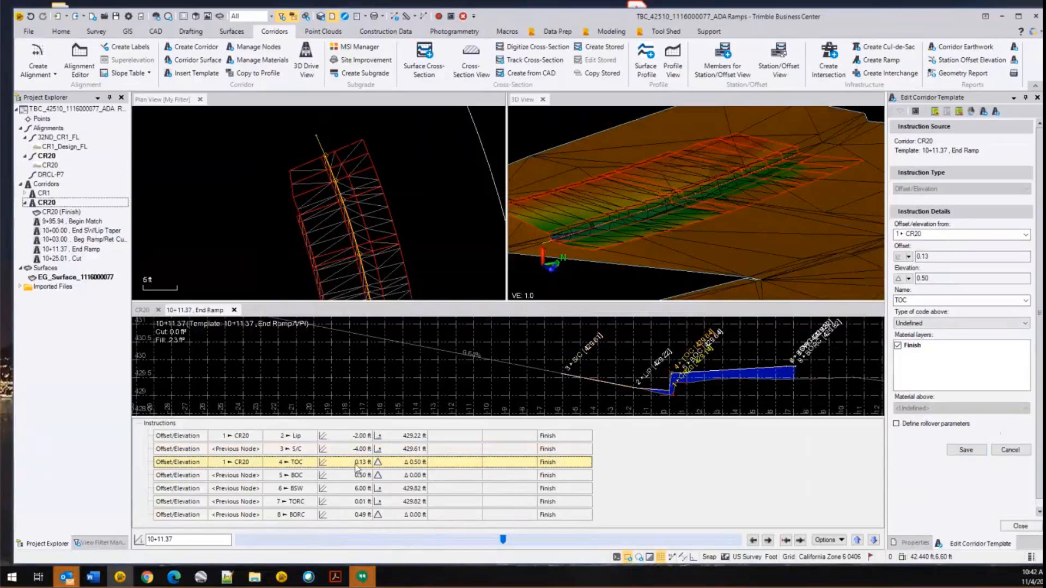
click(926, 256)
drag(926, 256, 930, 256)
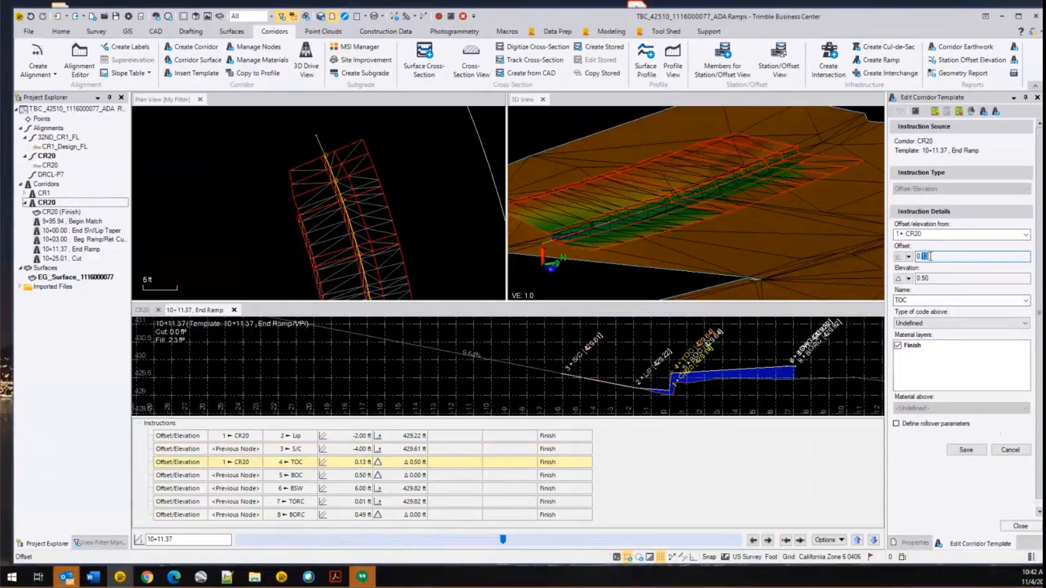
text(01)
key(Tab)
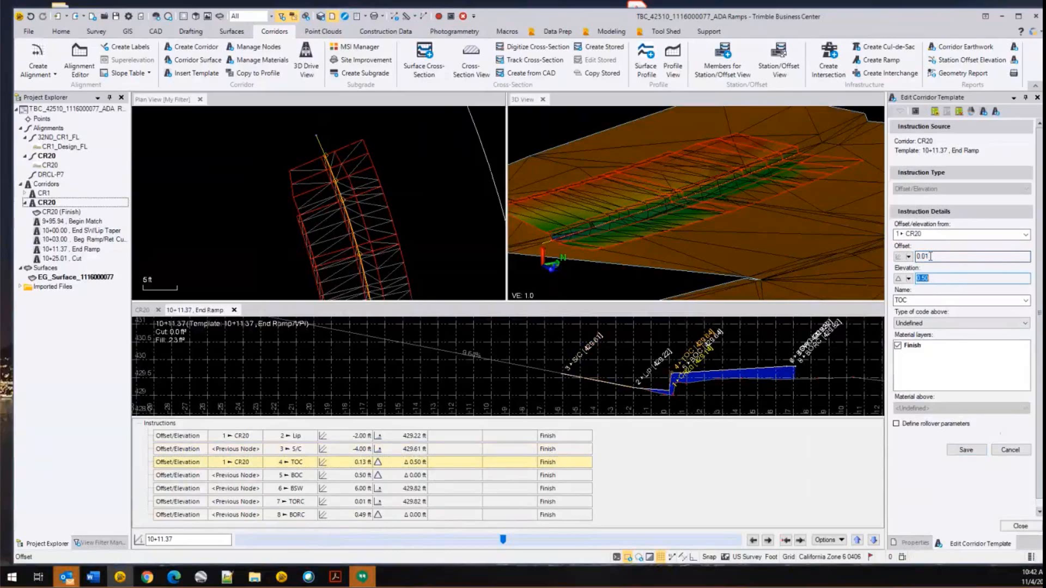
text(0)
key(Tab)
click(965, 449)
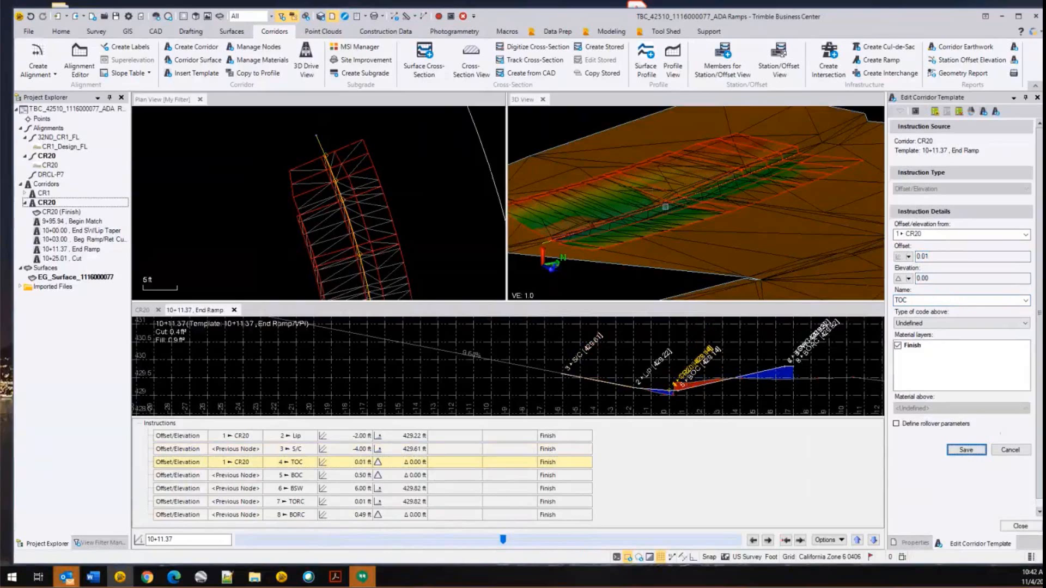
scroll(665, 207, up, 2)
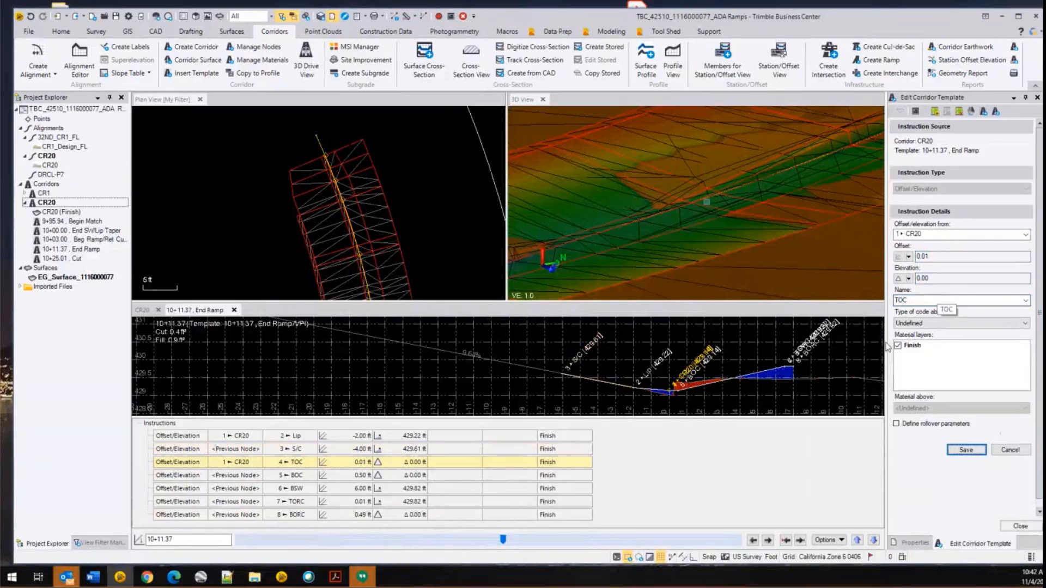
- Set the BOC instruction's offset from the previous node to 0.62 in the End Ramp template and save it
click(405, 476)
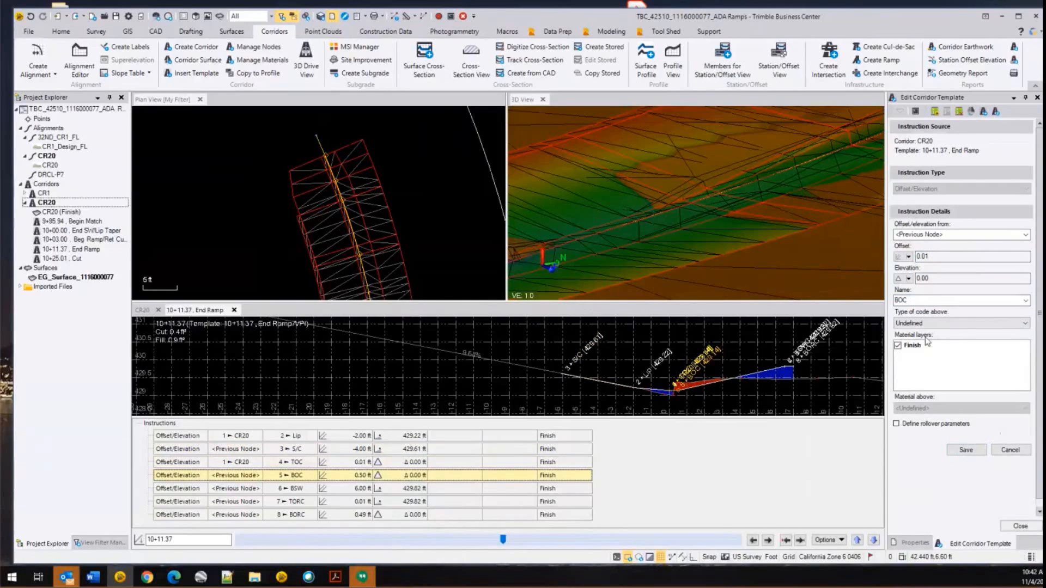
double_click(924, 255)
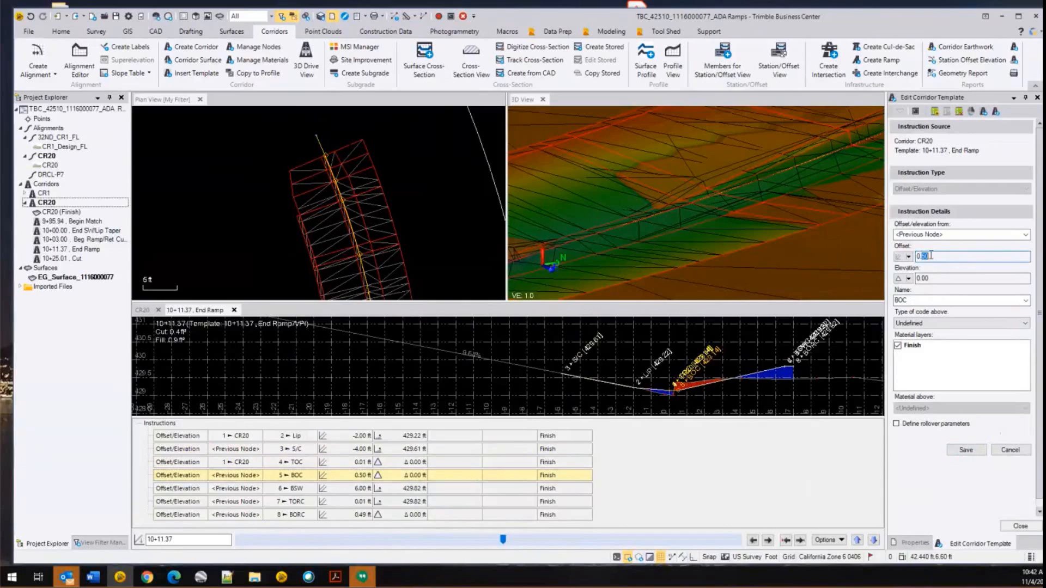
text(62)
key(Tab)
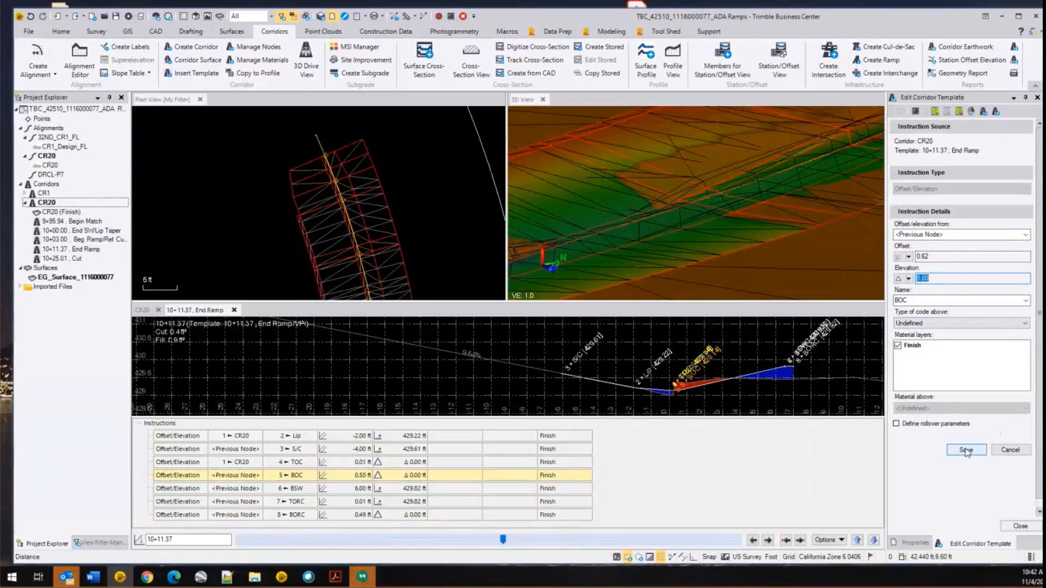
scroll(347, 209, up, 3)
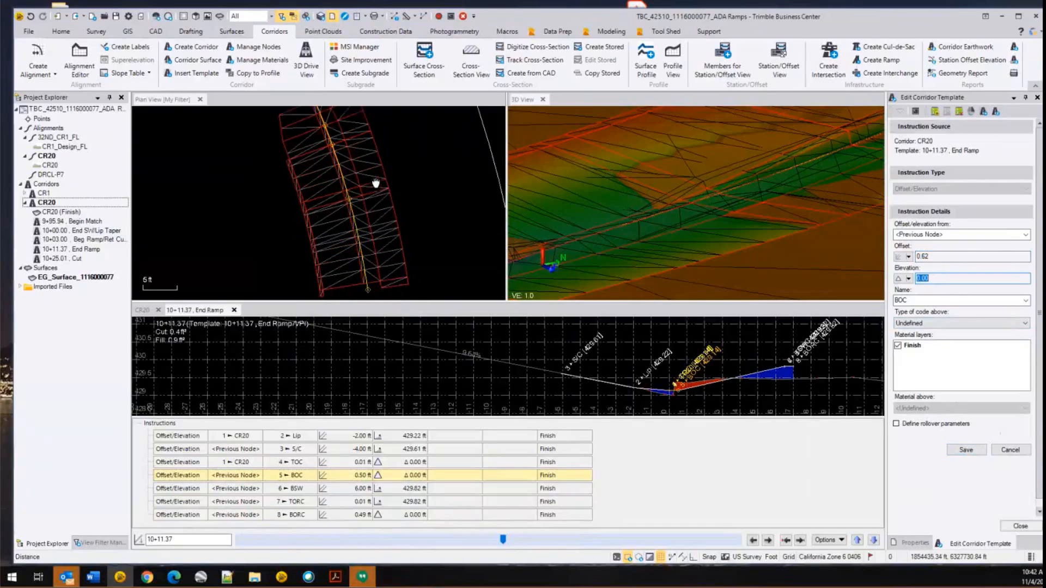
scroll(349, 206, up, 5)
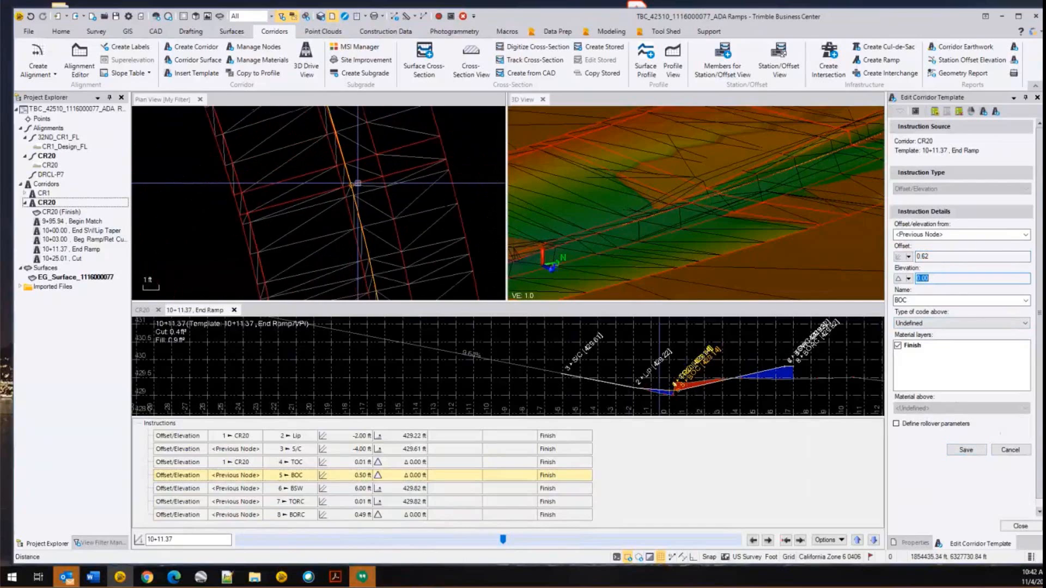
middle_drag(358, 189, 352, 243)
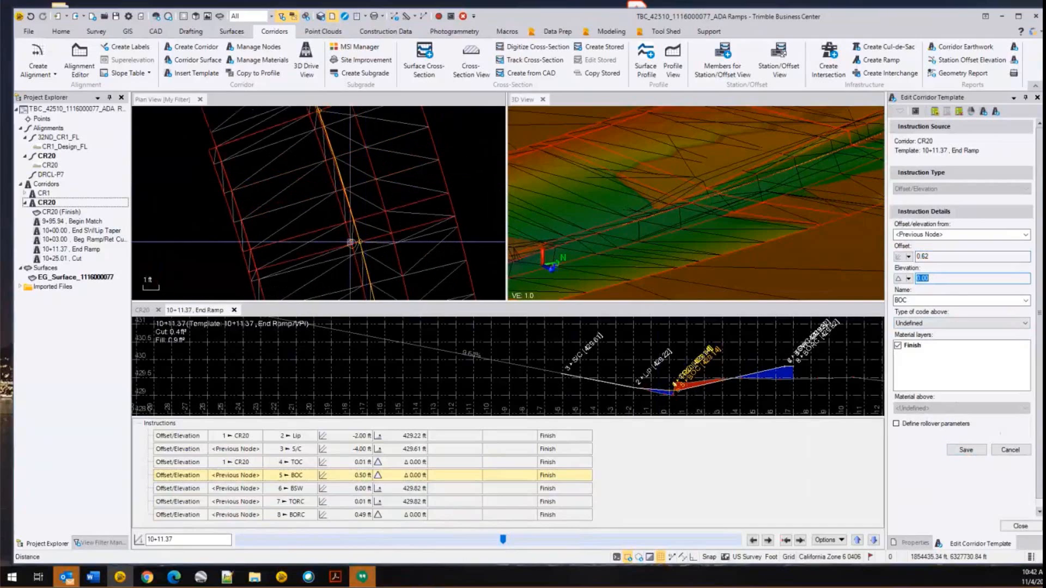
click(966, 450)
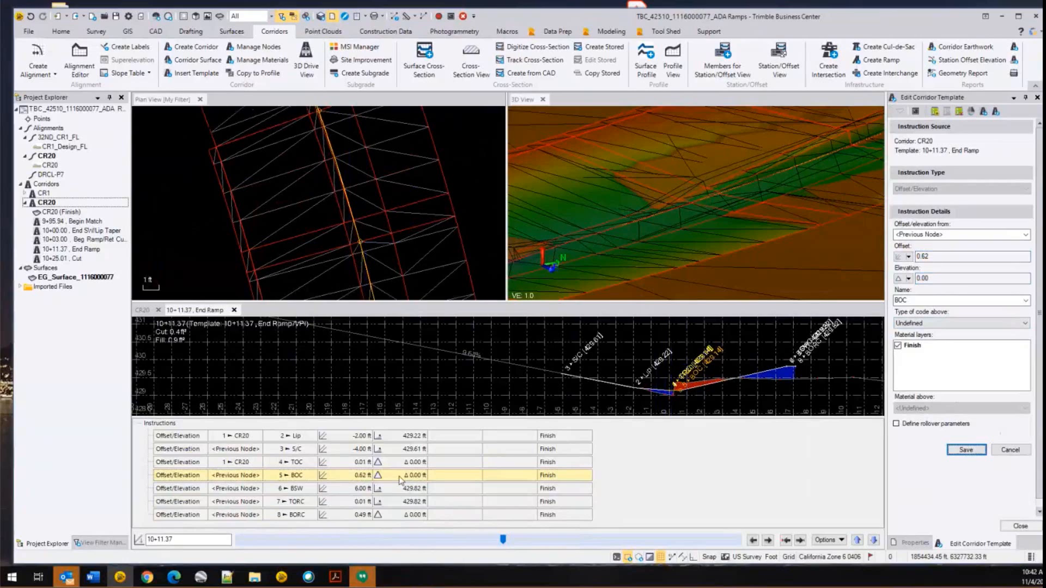
- Set the BSW instruction's elevation to 429.24, copied from the 10+11.37 BKSW value on the Adobe Acrobat plan sheet, and save it
click(400, 489)
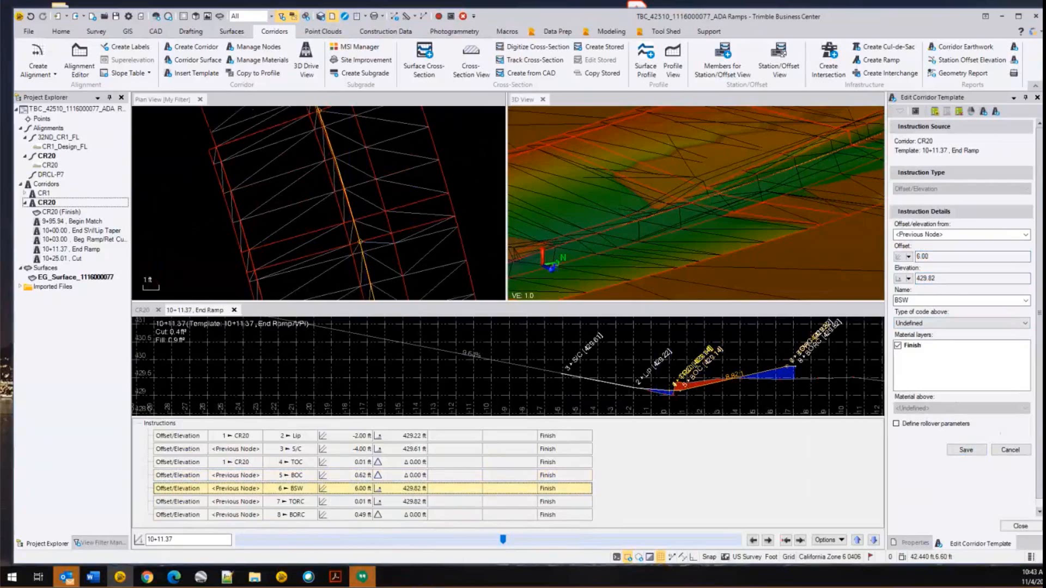
key(alt+Tab)
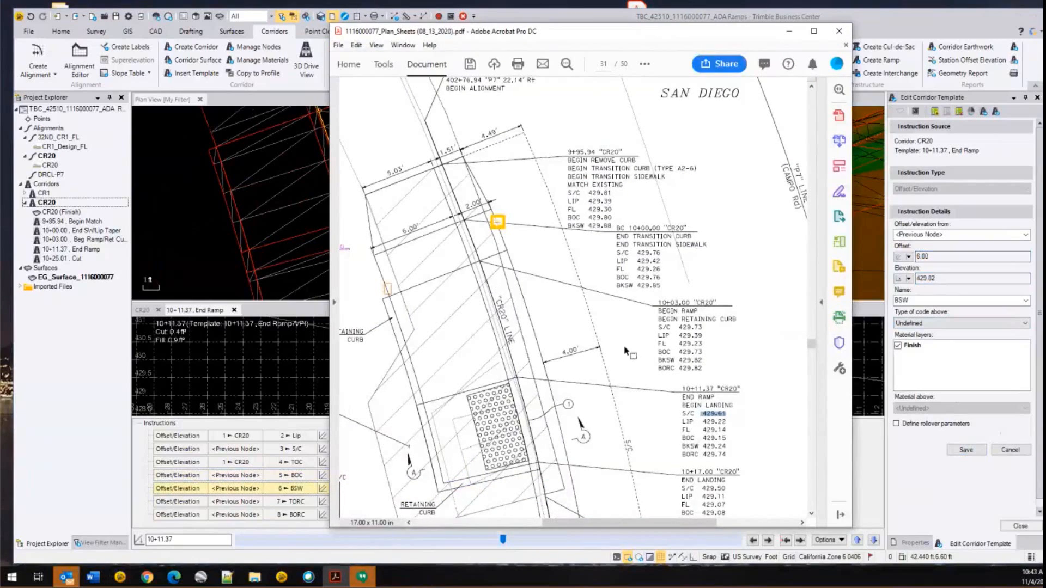
double_click(702, 447)
key(ctrl+c)
click(864, 12)
triple_click(933, 278)
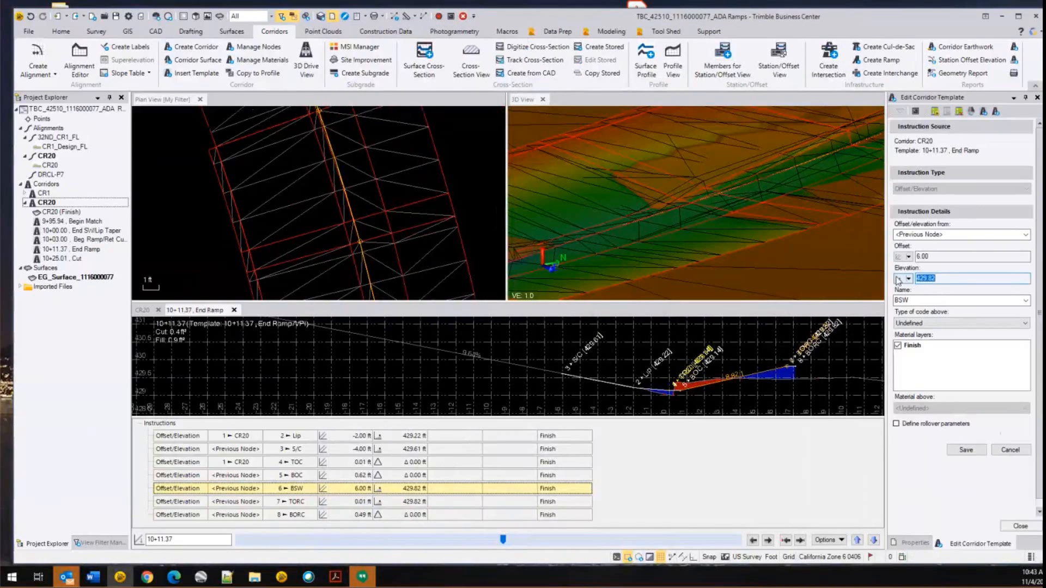
key(ctrl+v)
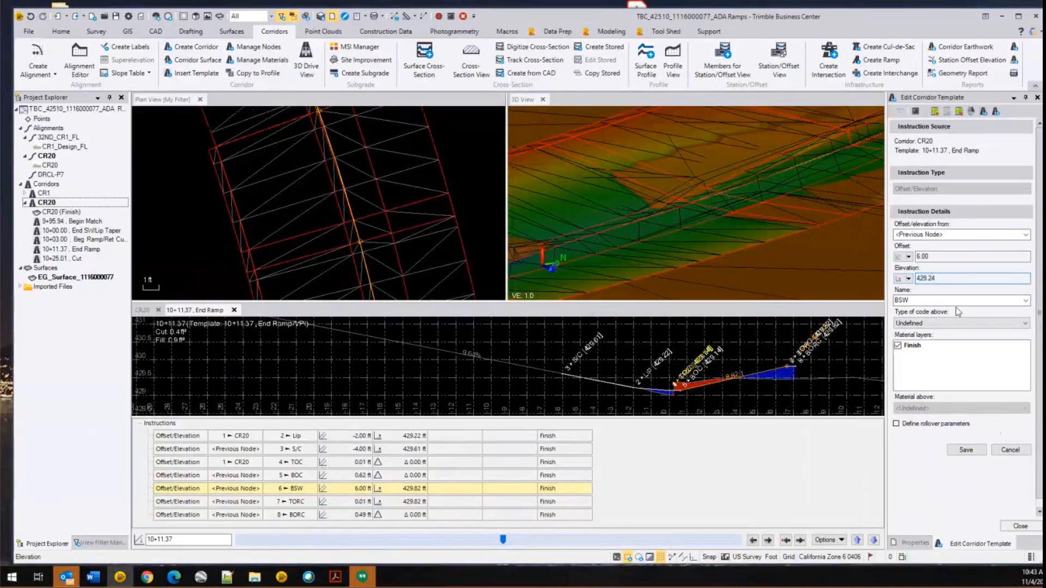
key(Tab)
scroll(698, 157, down, 2)
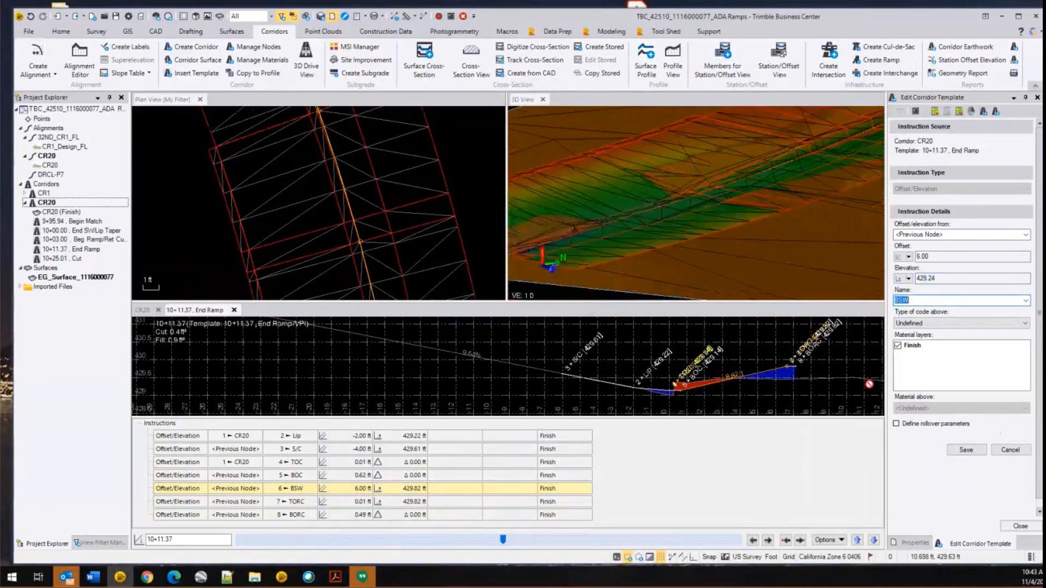
click(958, 450)
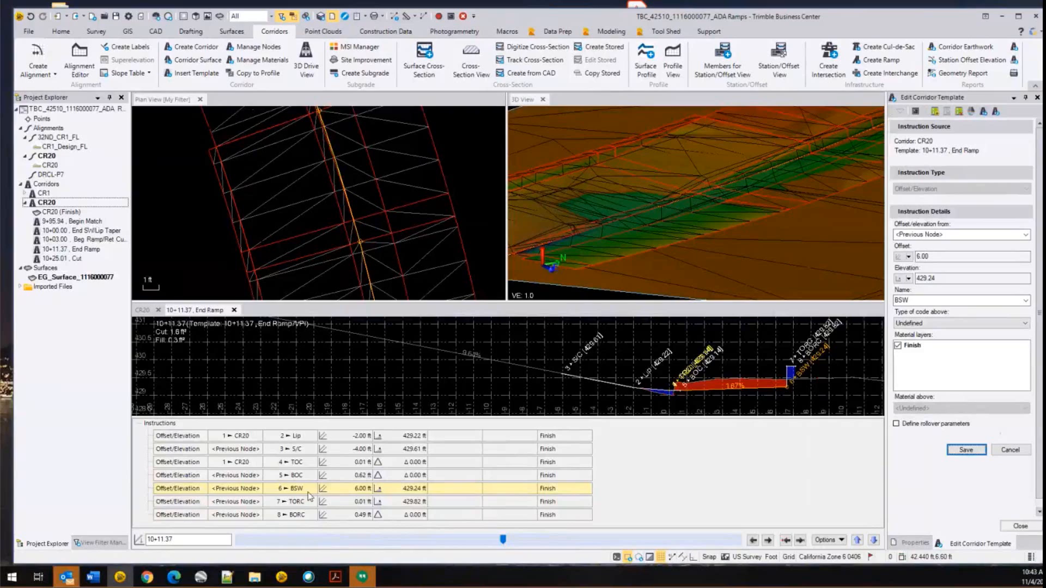
- Set the TORC instruction's elevation to 429.74, copied from the 10+11.37 BORC value on the Adobe Acrobat plan sheet, and save it
click(406, 502)
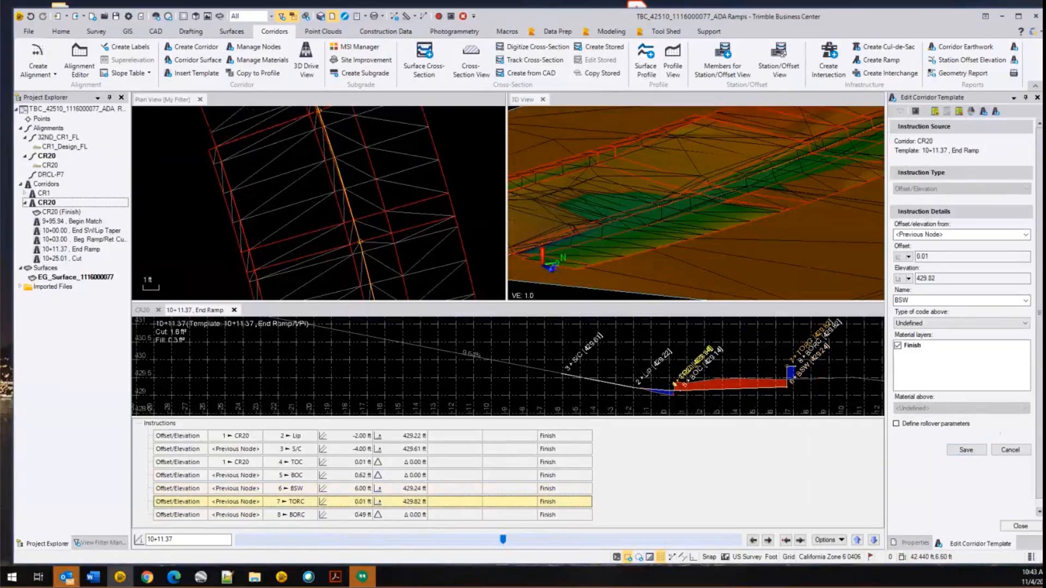
key(alt+Tab)
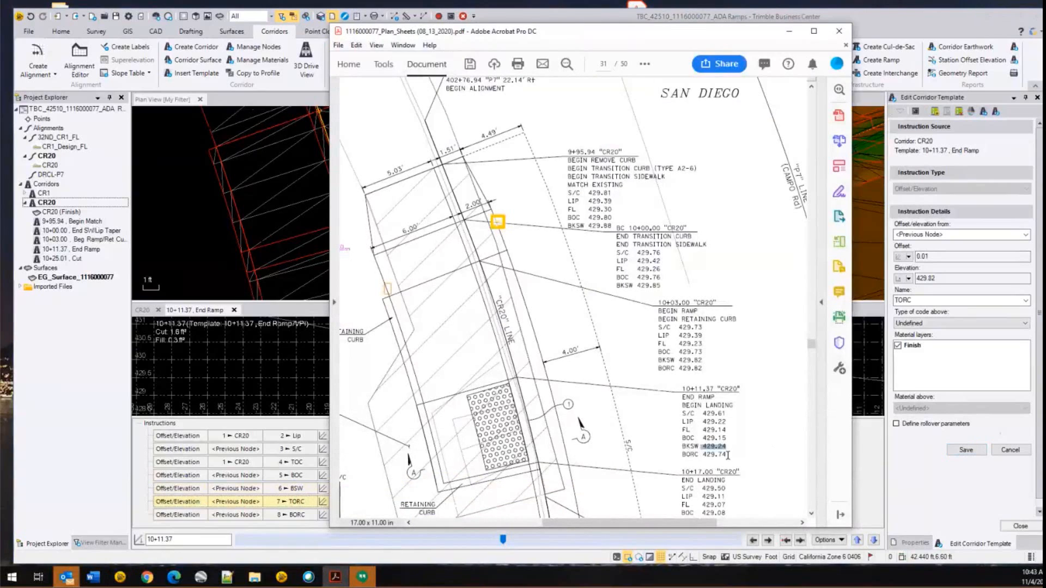
drag(728, 455, 703, 456)
key(ctrl+c)
click(917, 15)
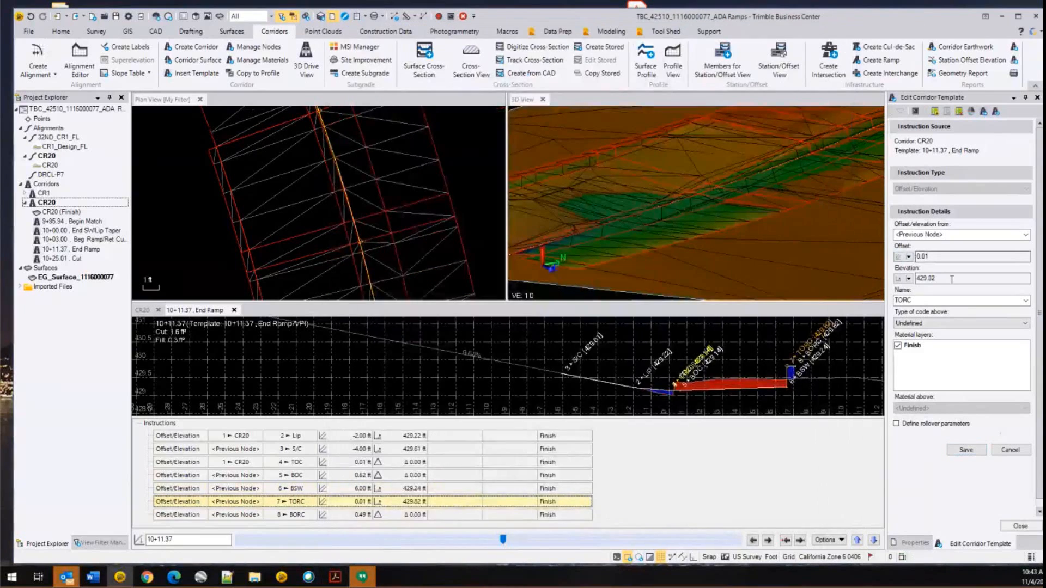
drag(952, 280, 915, 279)
key(ctrl+v)
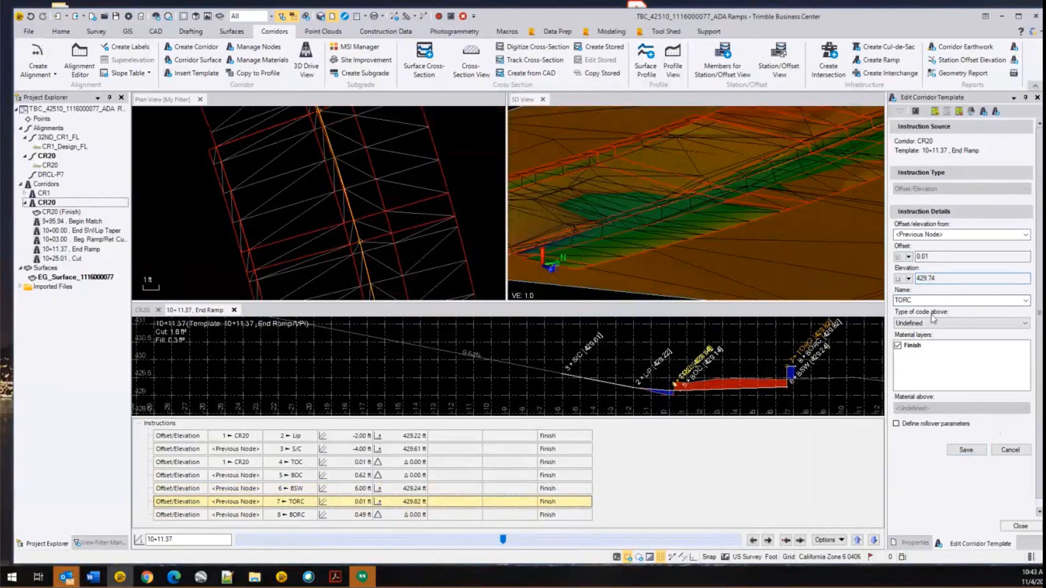
key(Tab)
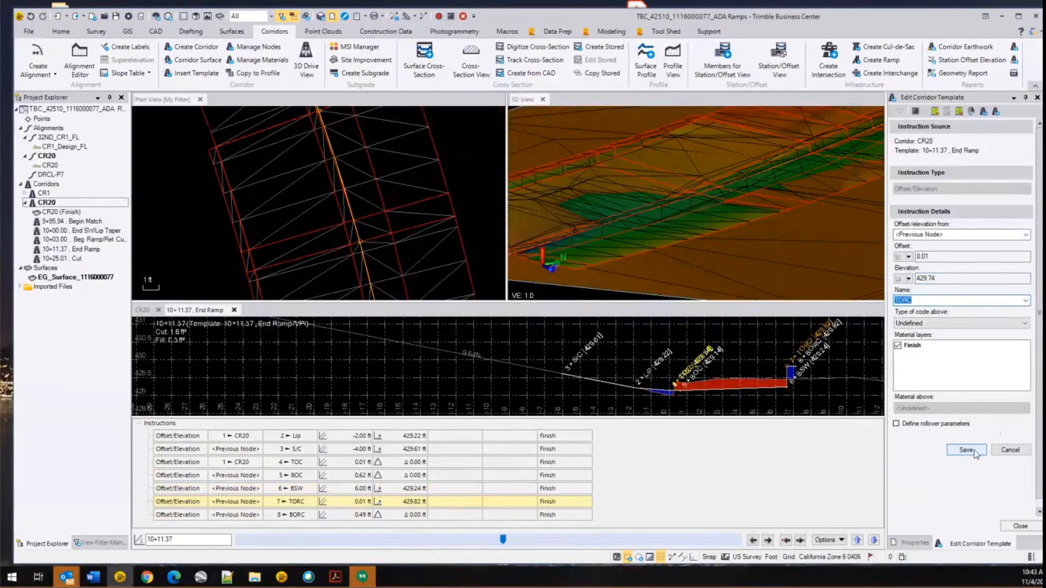
click(975, 451)
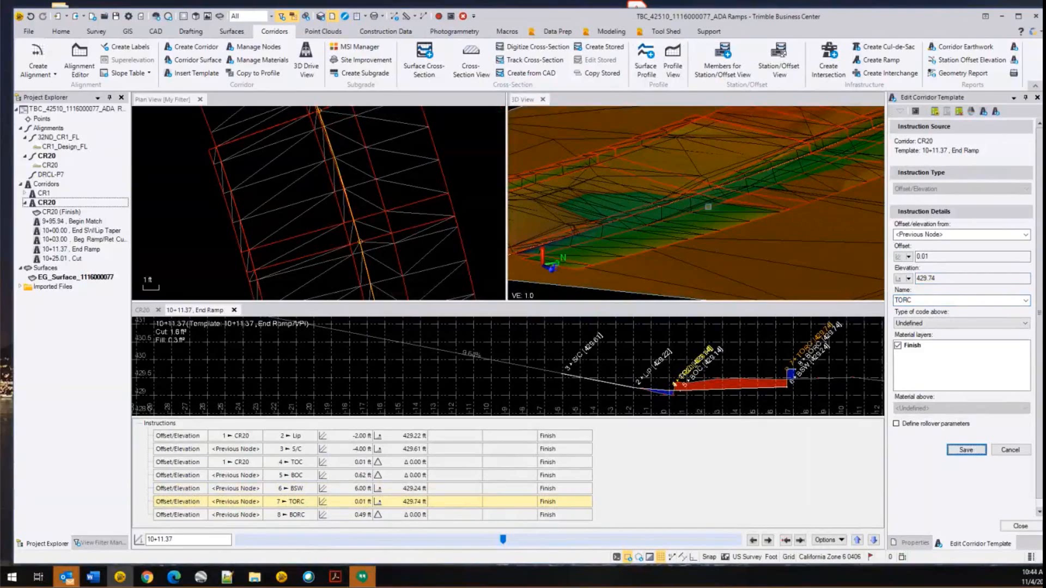
scroll(706, 363, up, 2)
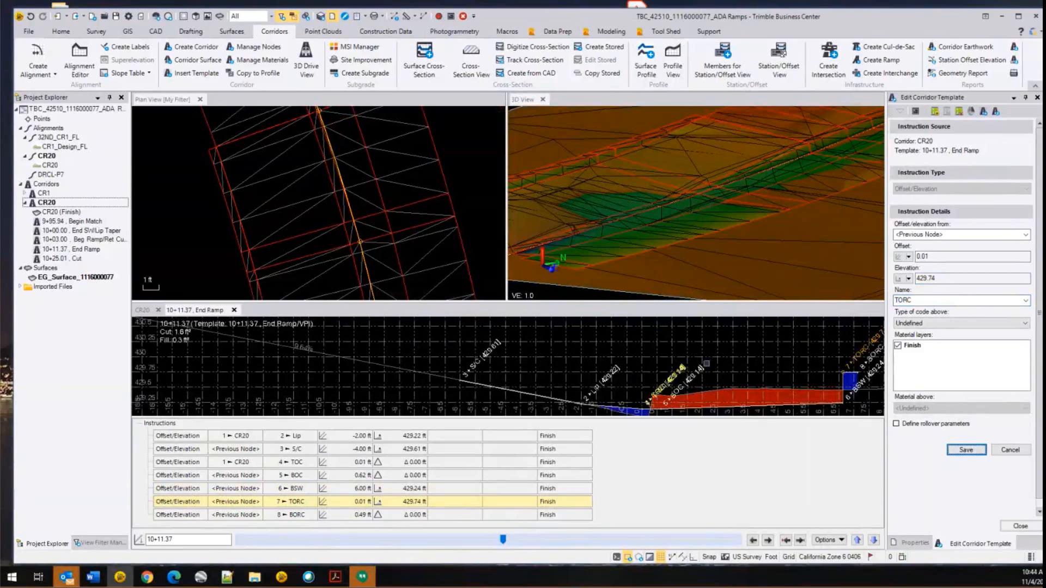
- Compare the 10+11.37 FL and BOC elevations on the Adobe Acrobat plan sheet, and set the BOC instruction's elevation difference to 0.01 and save it
scroll(707, 363, up, 2)
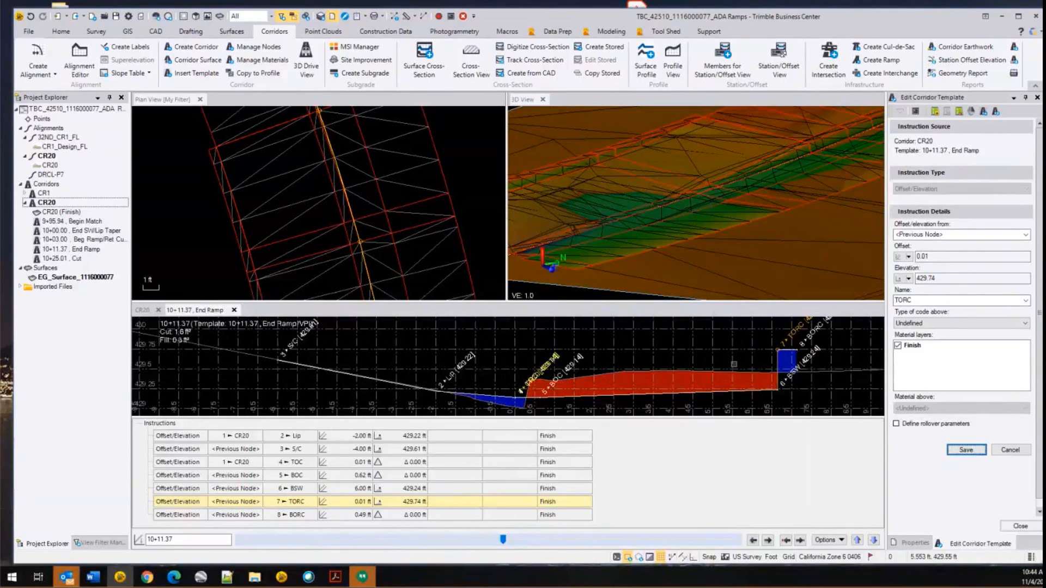
scroll(532, 361, up, 3)
middle_drag(532, 361, 581, 339)
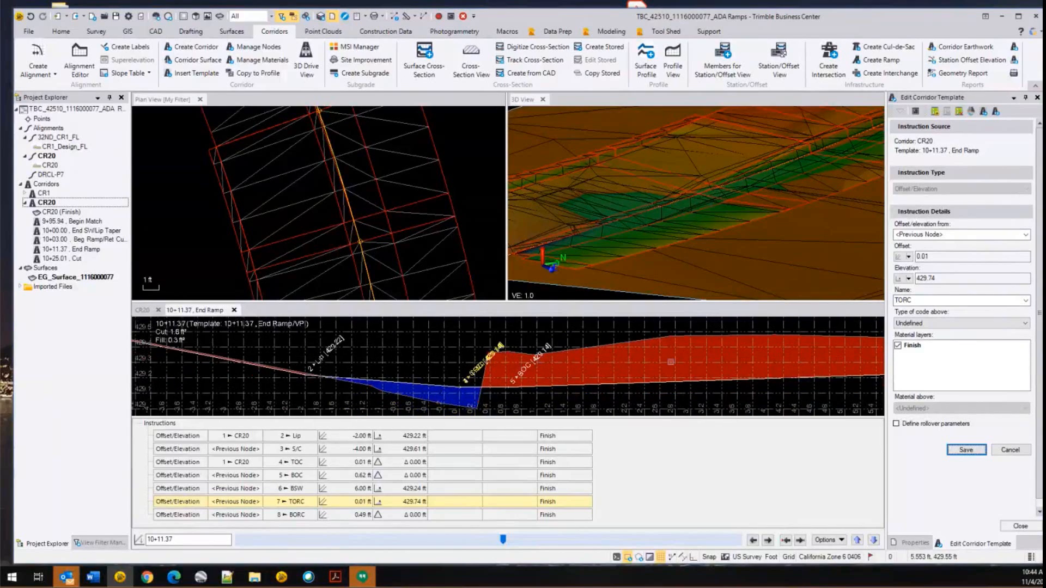
key(alt+Tab)
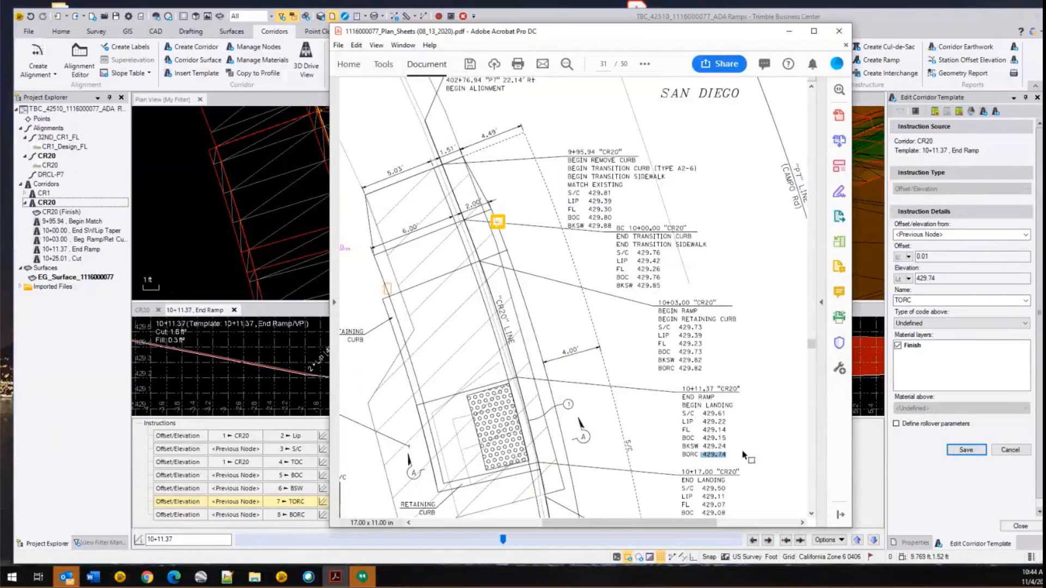
drag(701, 430, 733, 438)
click(727, 440)
click(788, 31)
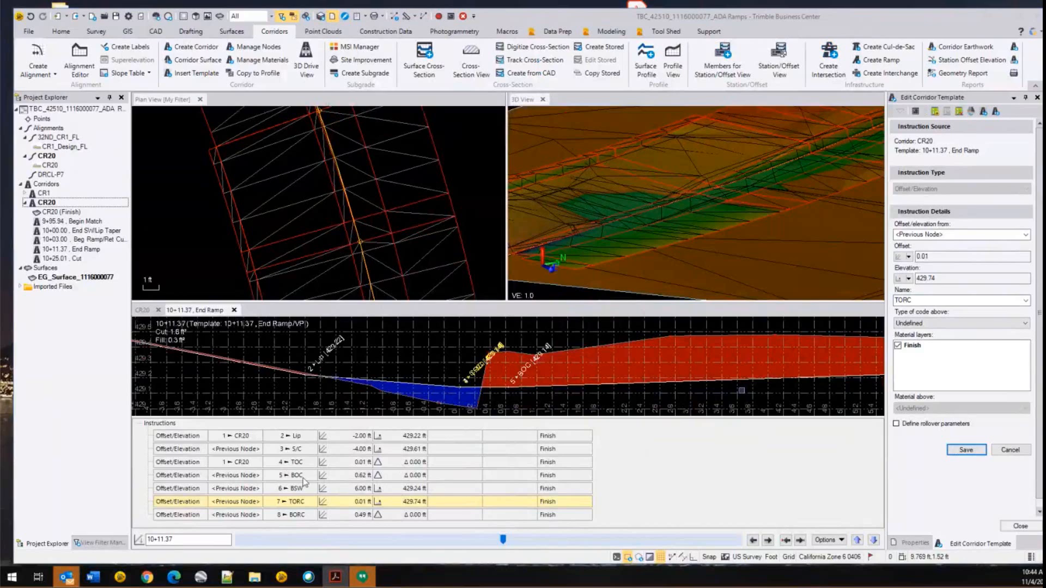
click(423, 475)
click(930, 279)
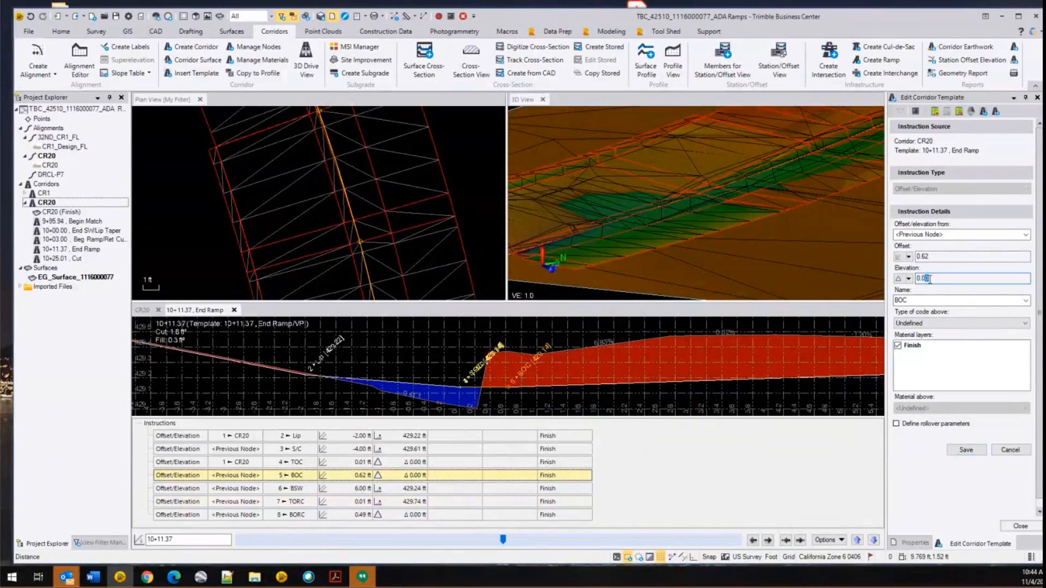
text(1)
key(Tab)
click(966, 450)
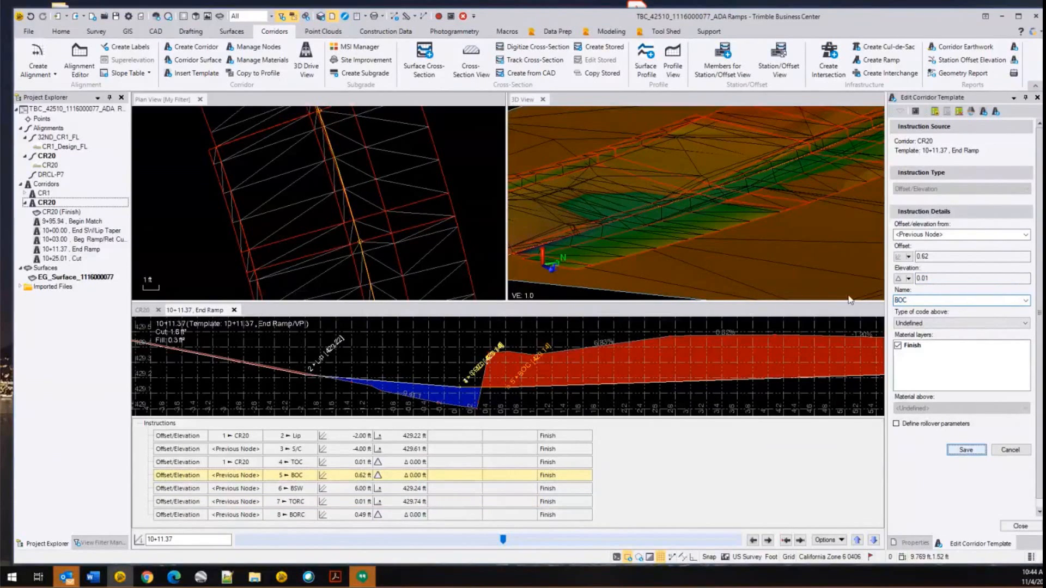
- Examine the TOC and BOC nodes in the 10+03.00 Beg Ramp/Ret Curb cross-section, and return to the 10+11.37 template
click(752, 540)
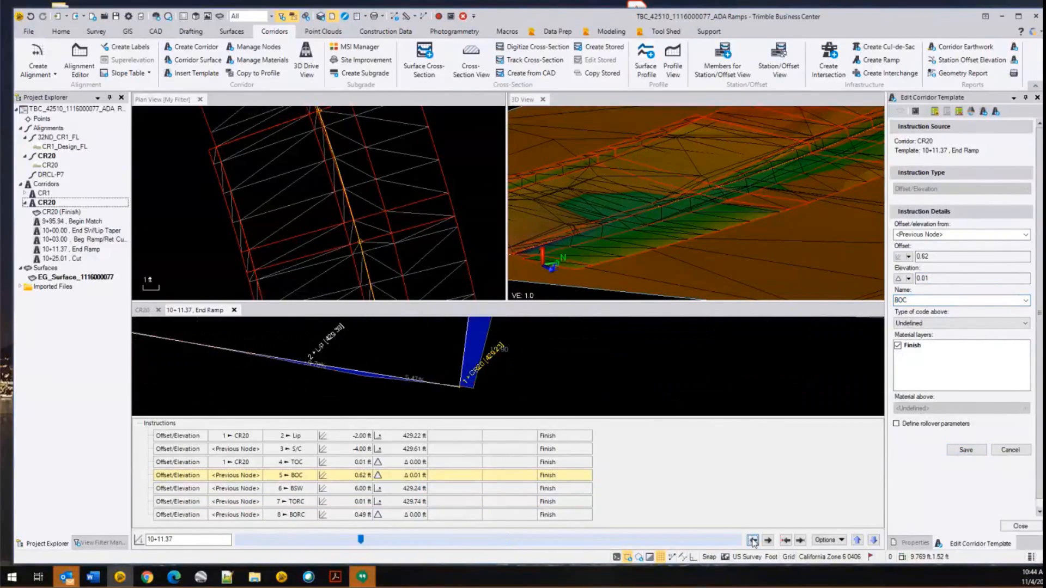
click(752, 540)
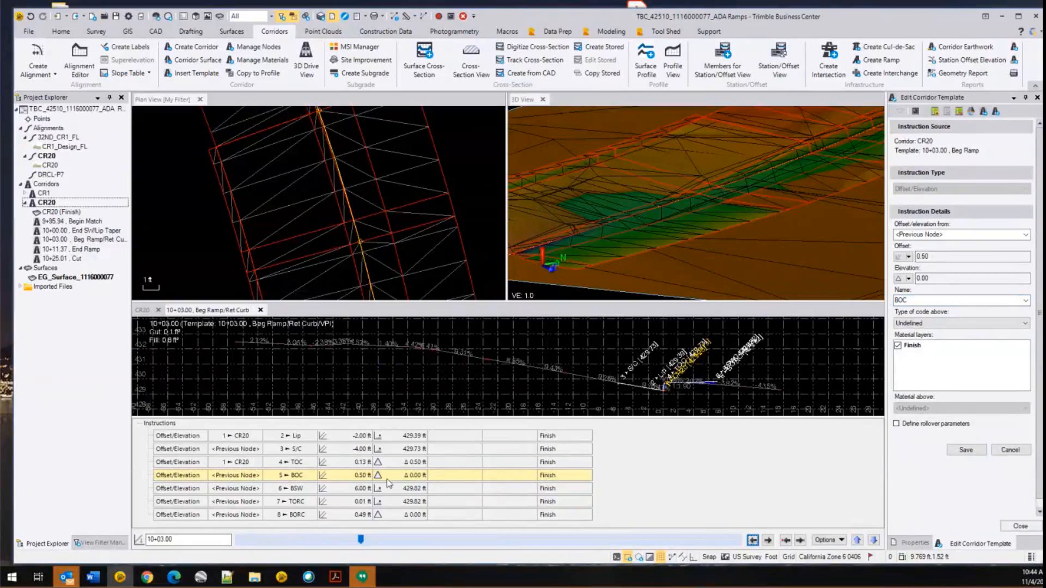
scroll(558, 345, up, 1)
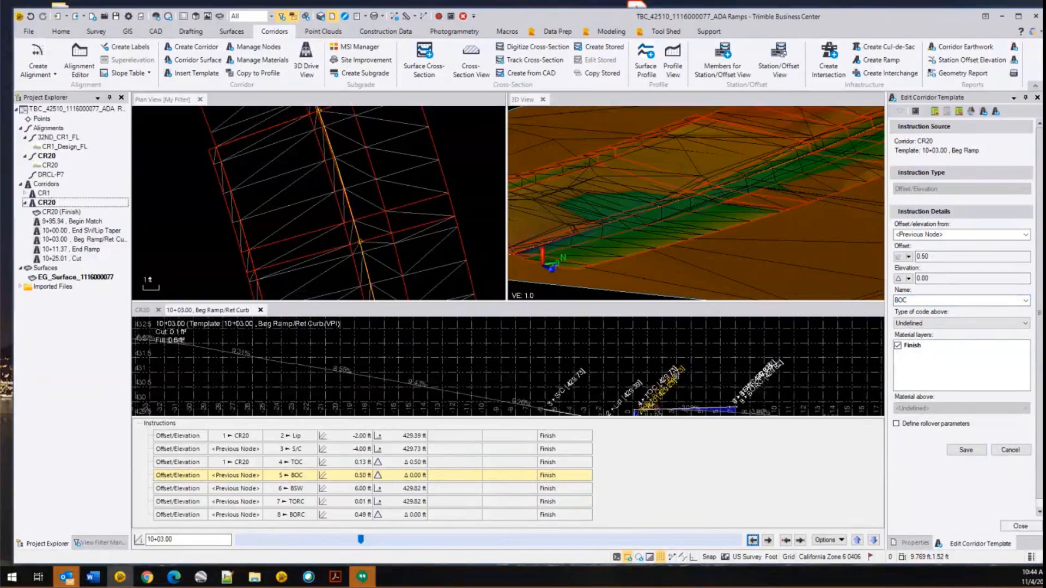
scroll(676, 393, up, 1)
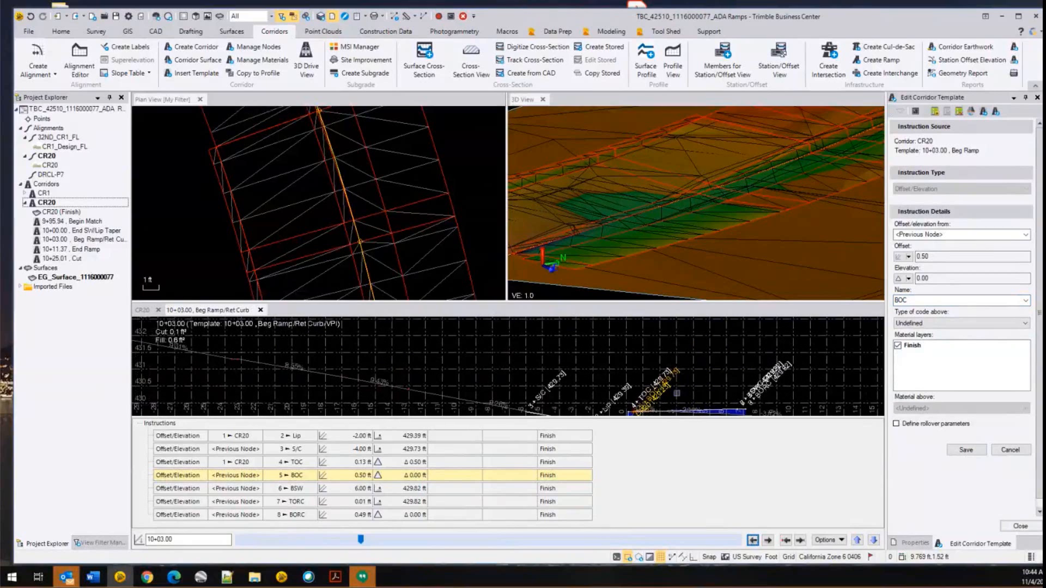
scroll(677, 393, up, 3)
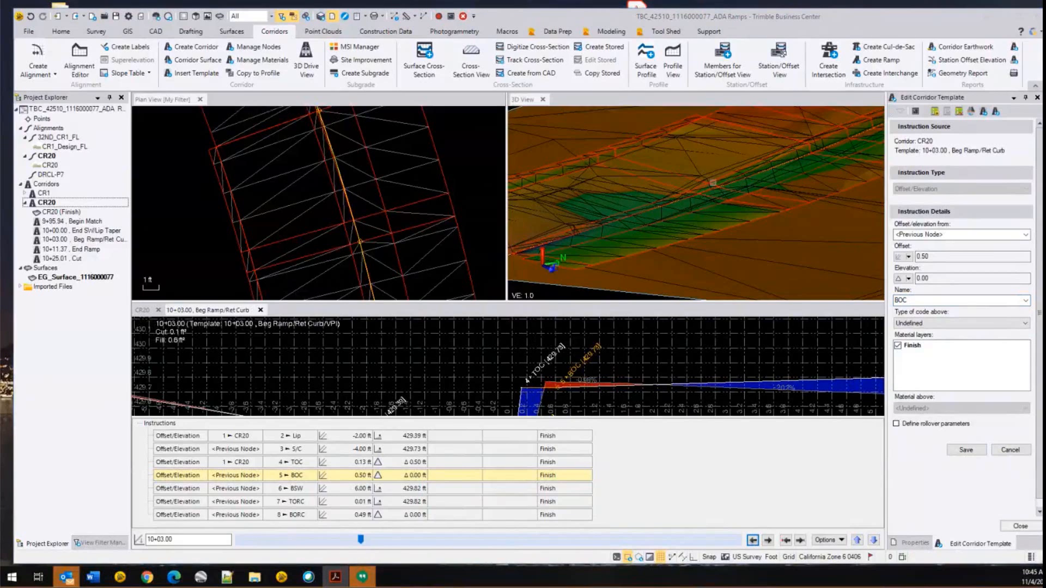
click(768, 540)
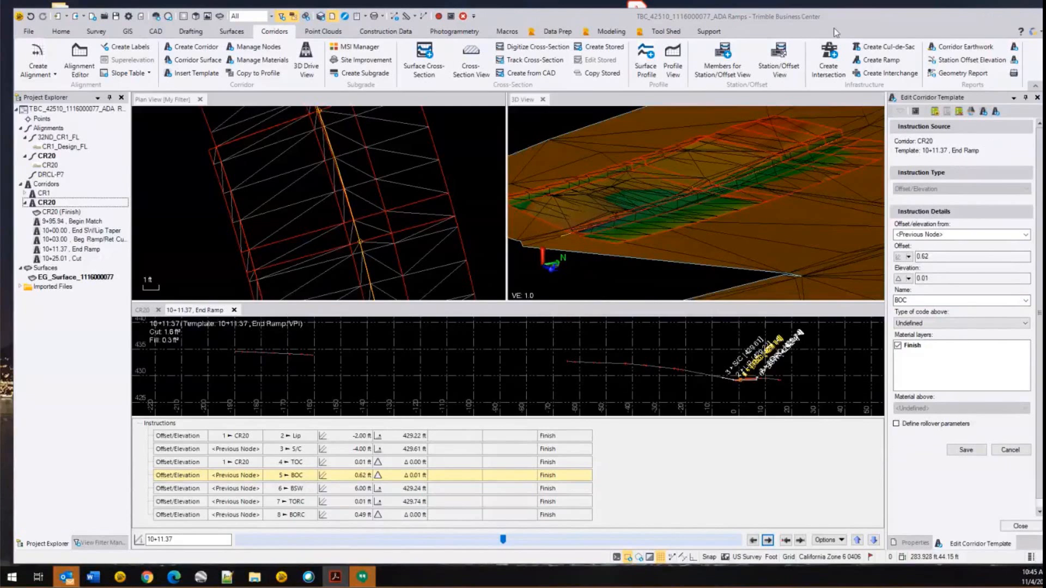
- Copy the END LANDING station 10+17.00 from the plan sheet in Adobe Acrobat and return to Trimble Business Center
click(335, 576)
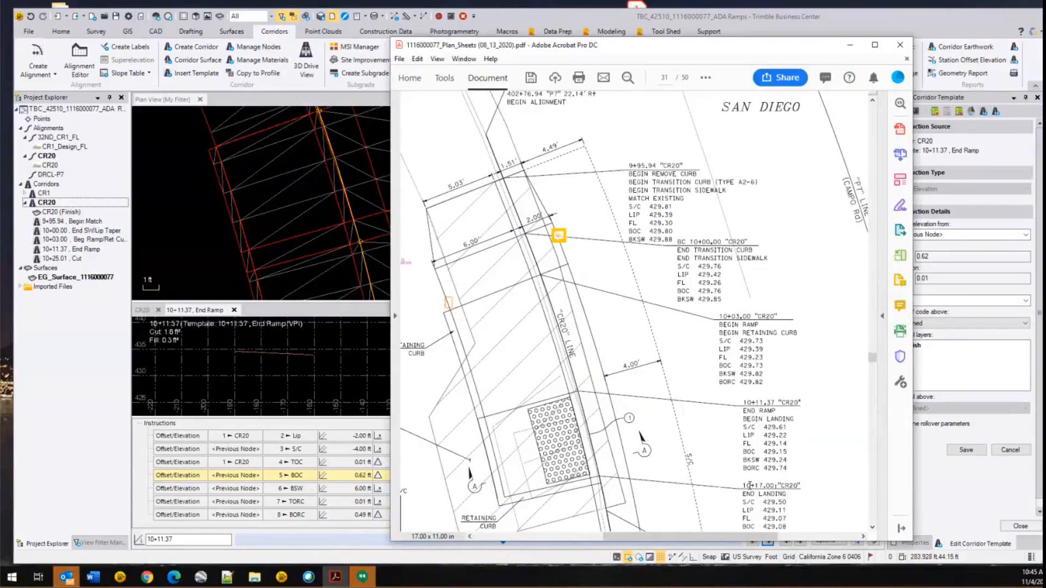
double_click(743, 486)
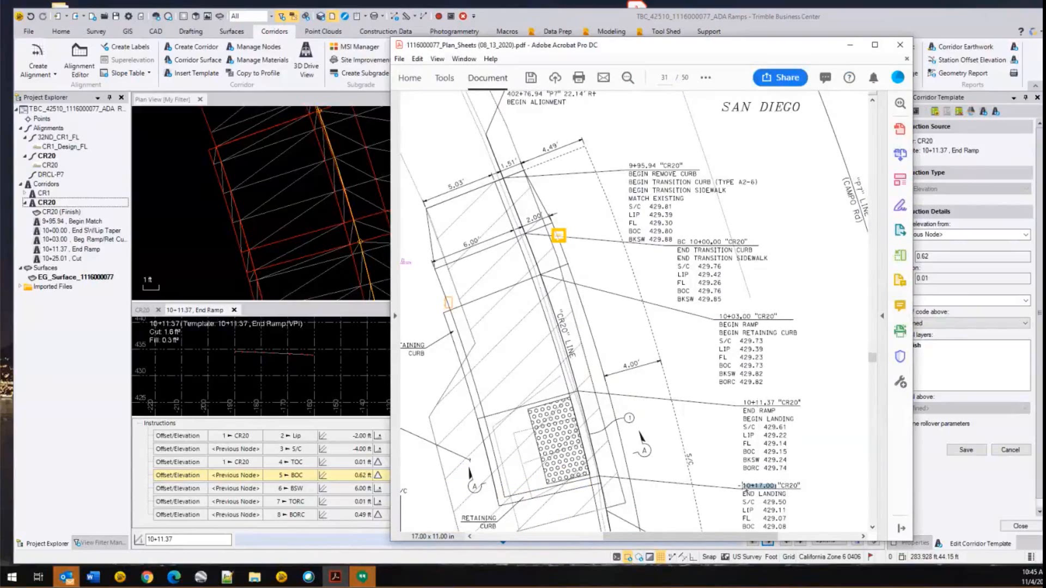
click(925, 41)
click(996, 112)
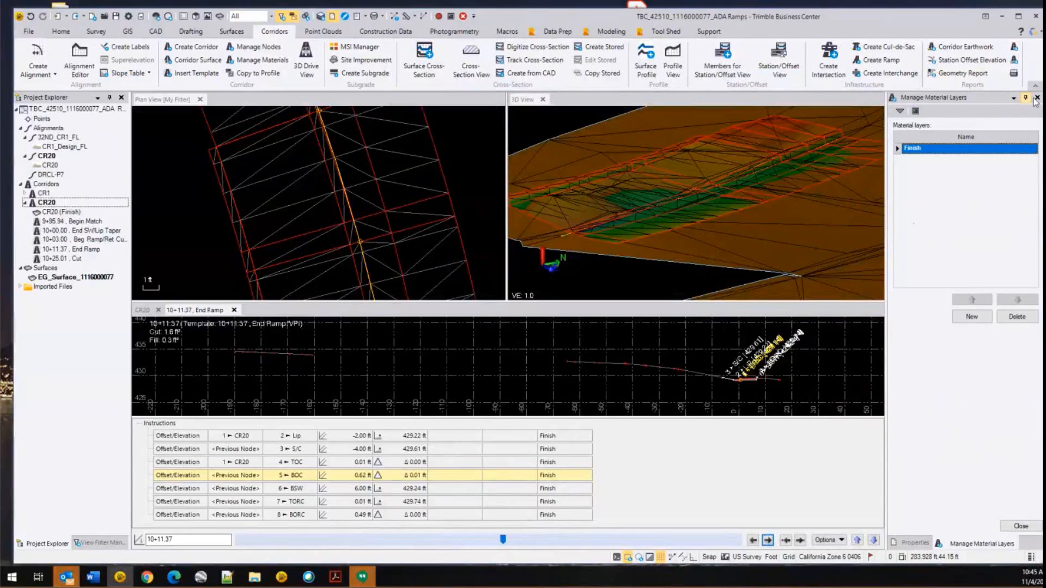
click(1021, 527)
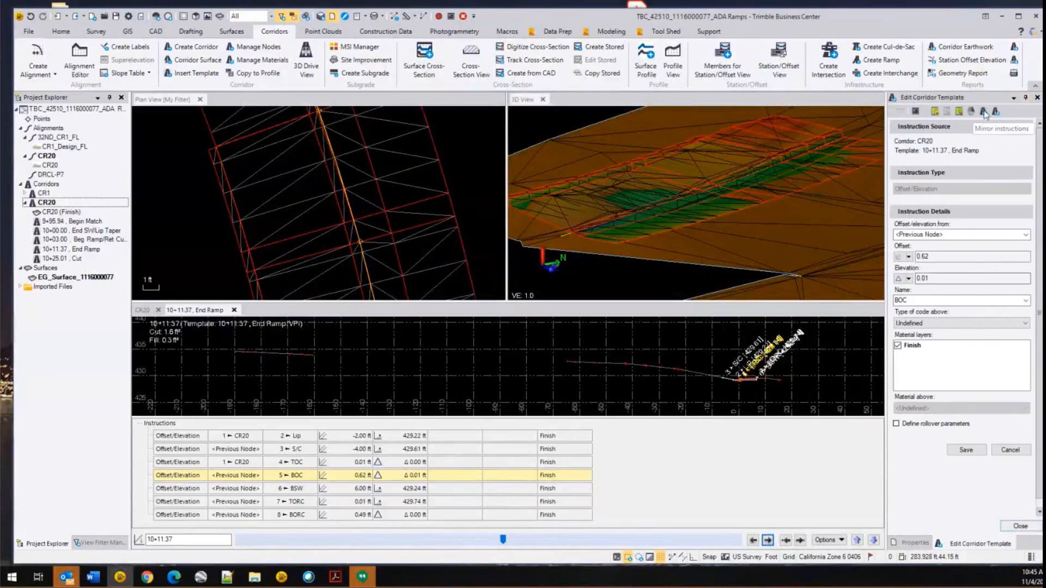
- Insert a CR20 corridor template named End Landing at station 10+17.00, copying the definition of the 10+11.37 End Ramp template
click(983, 112)
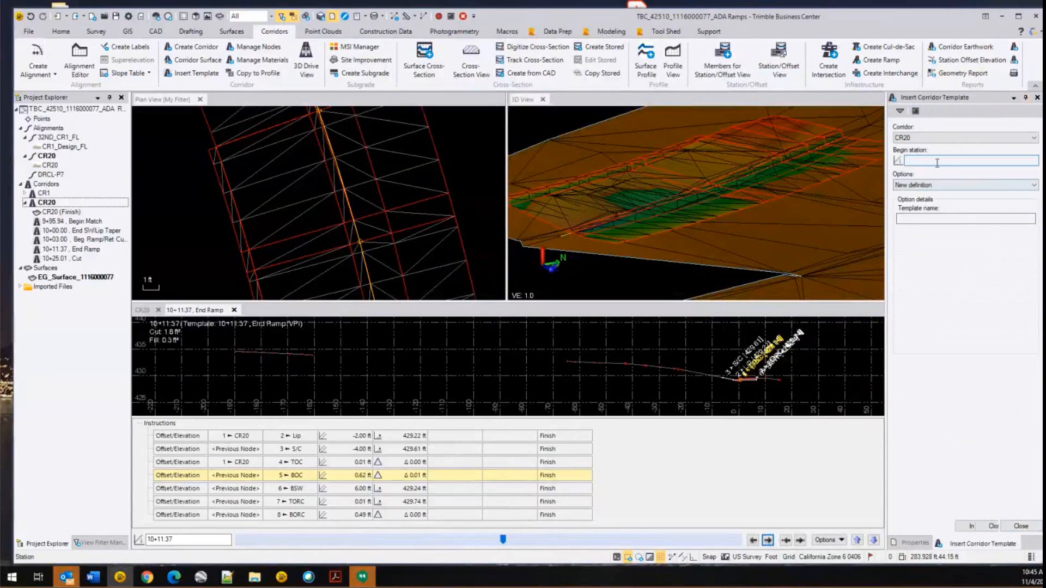
text(10+17.00)
key(Tab)
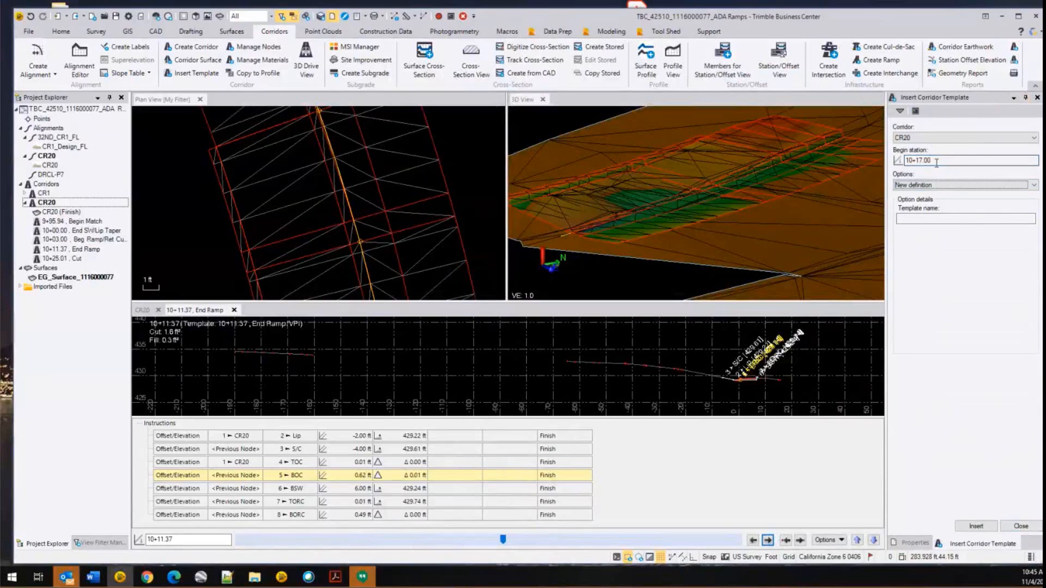
key(Down)
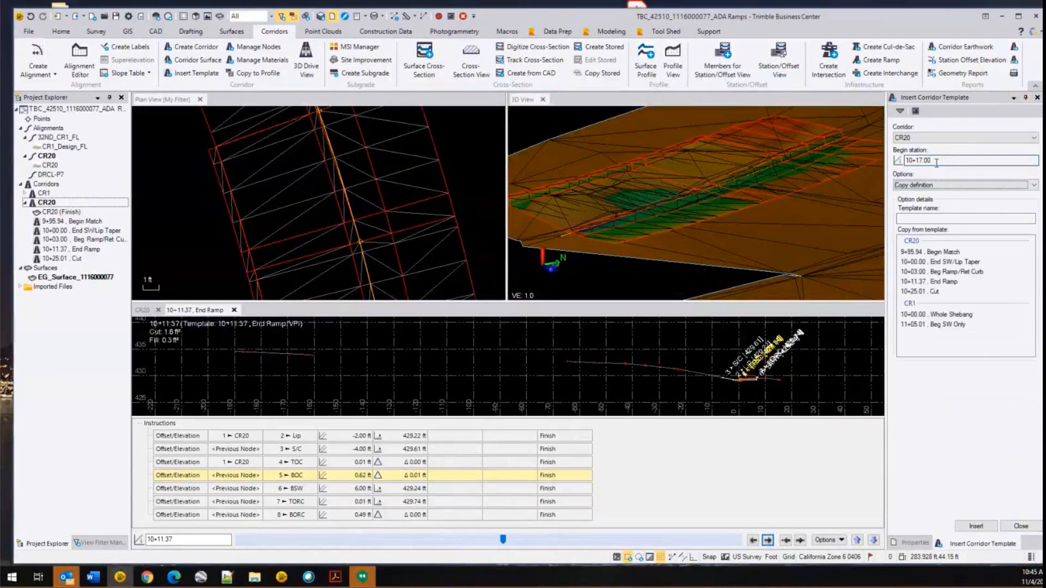
key(Tab)
text(E)
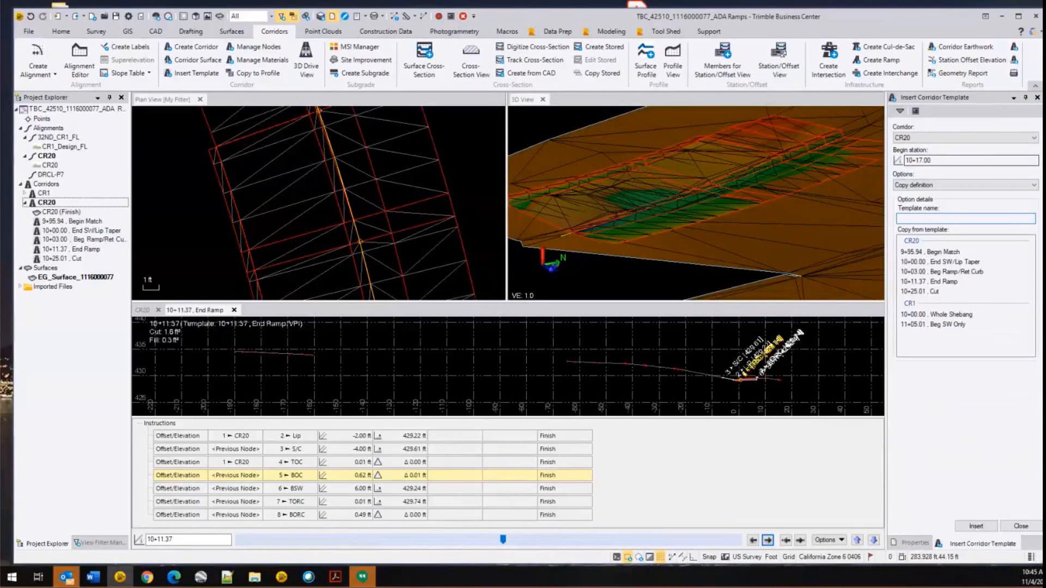
text(nd Landing)
click(929, 281)
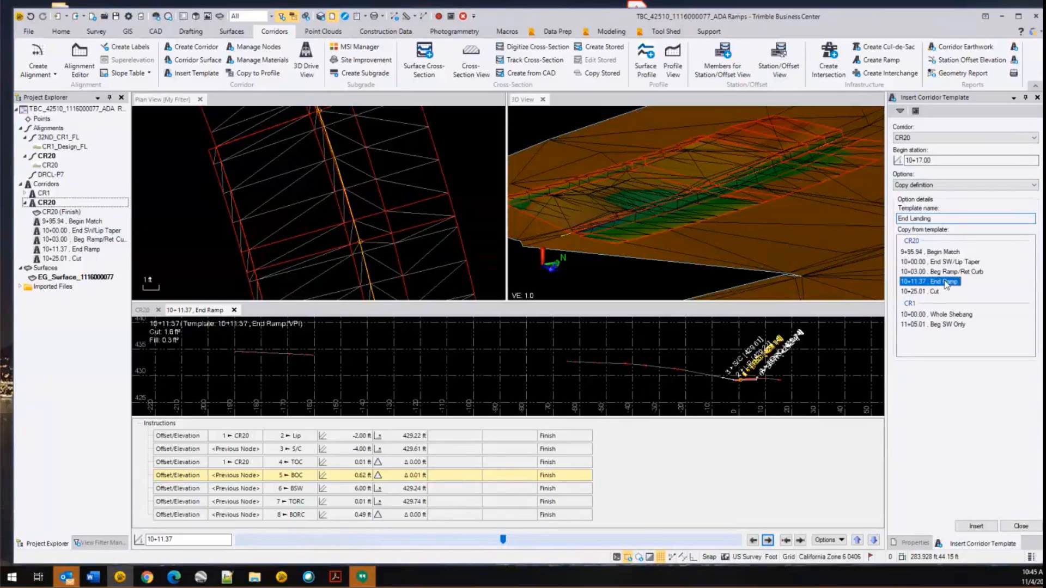
click(986, 528)
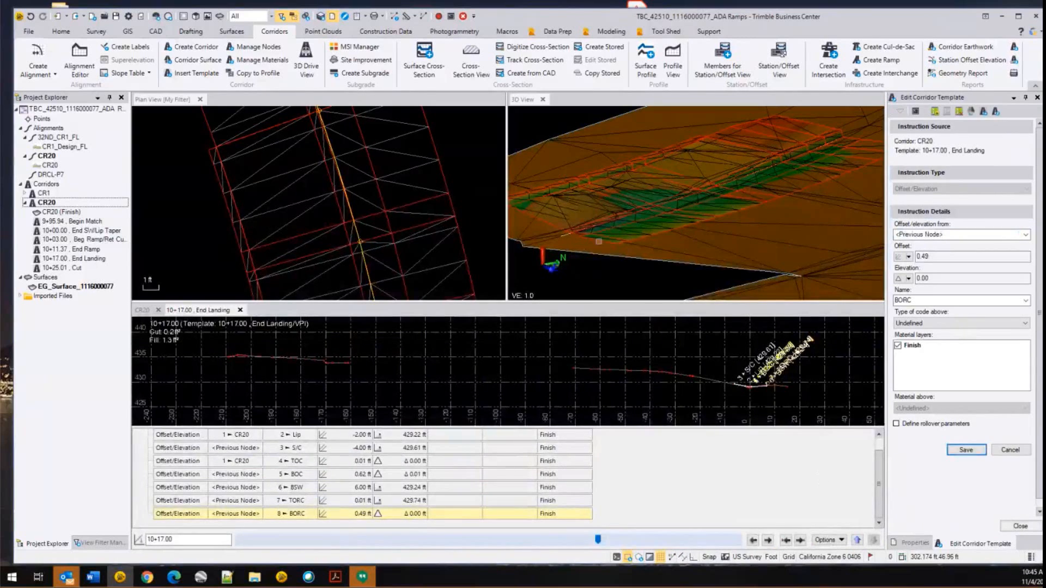
scroll(597, 240, up, 5)
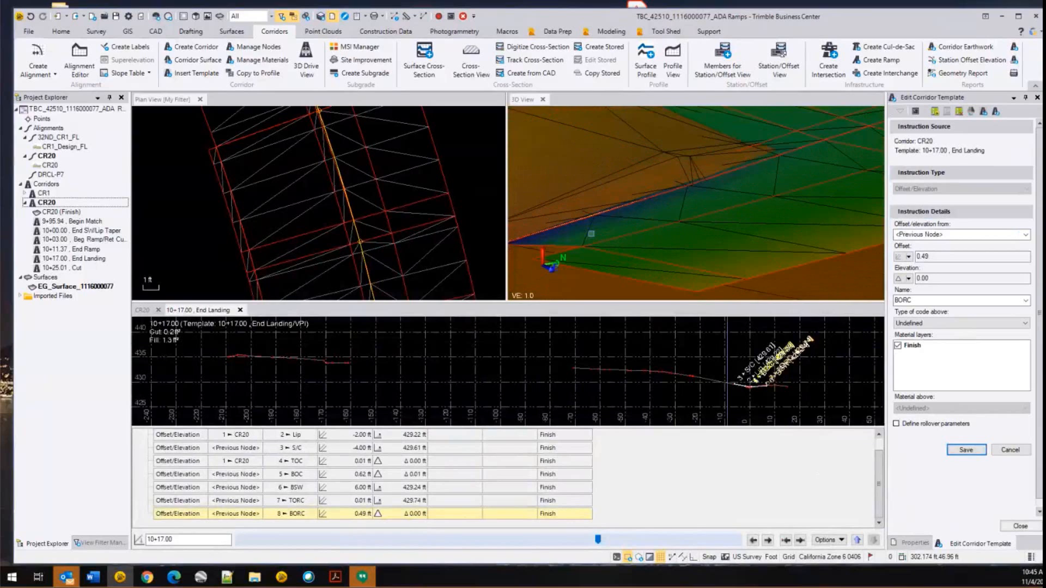
scroll(586, 231, down, 5)
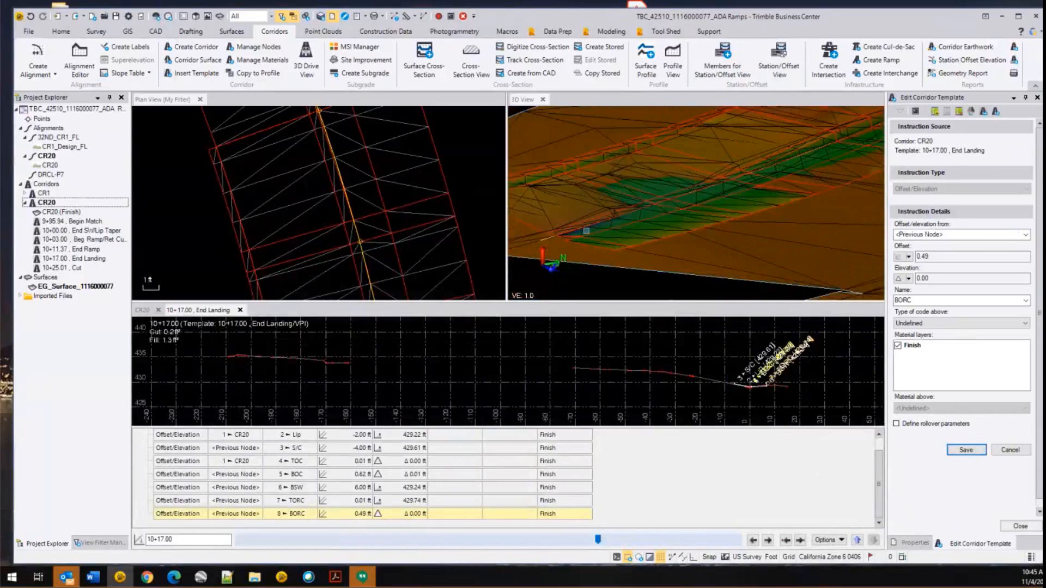
scroll(586, 231, down, 2)
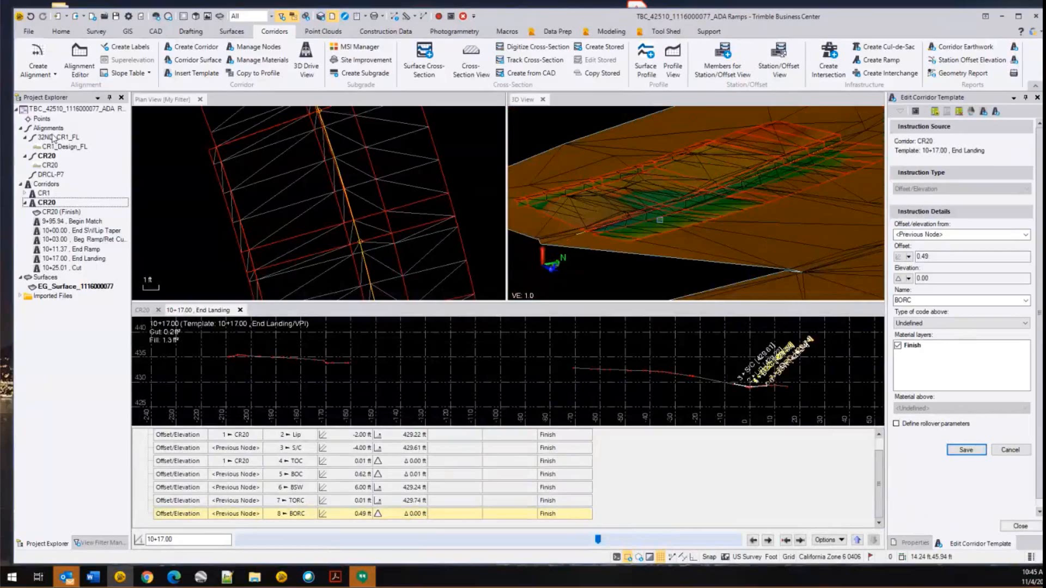
right_click(48, 288)
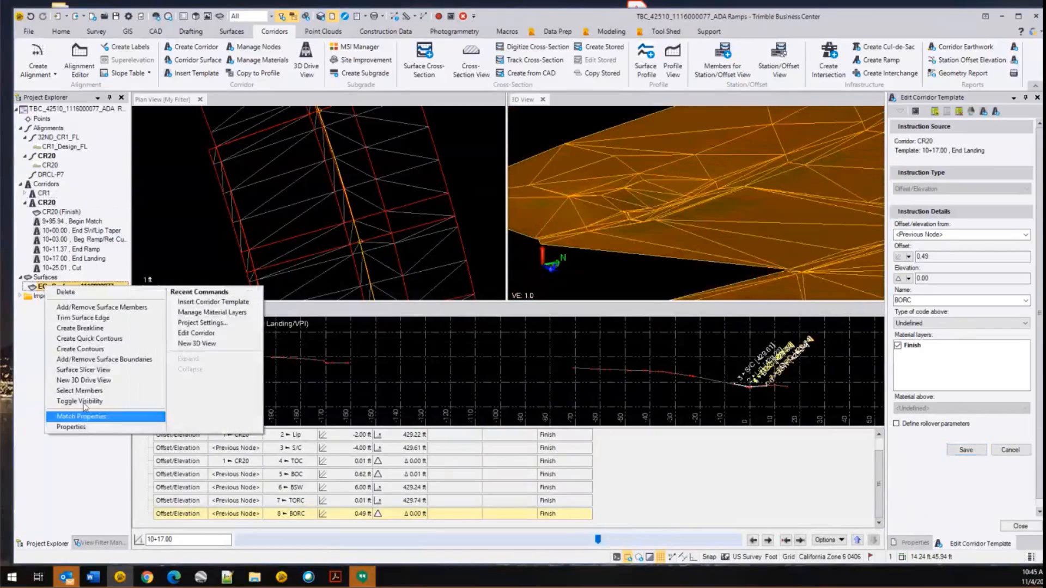
click(85, 406)
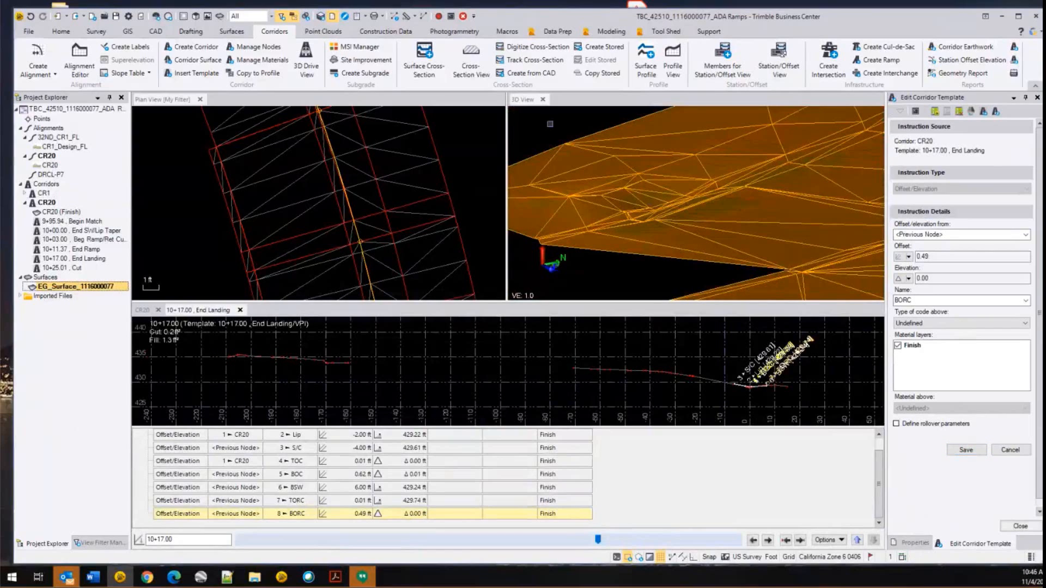
click(622, 281)
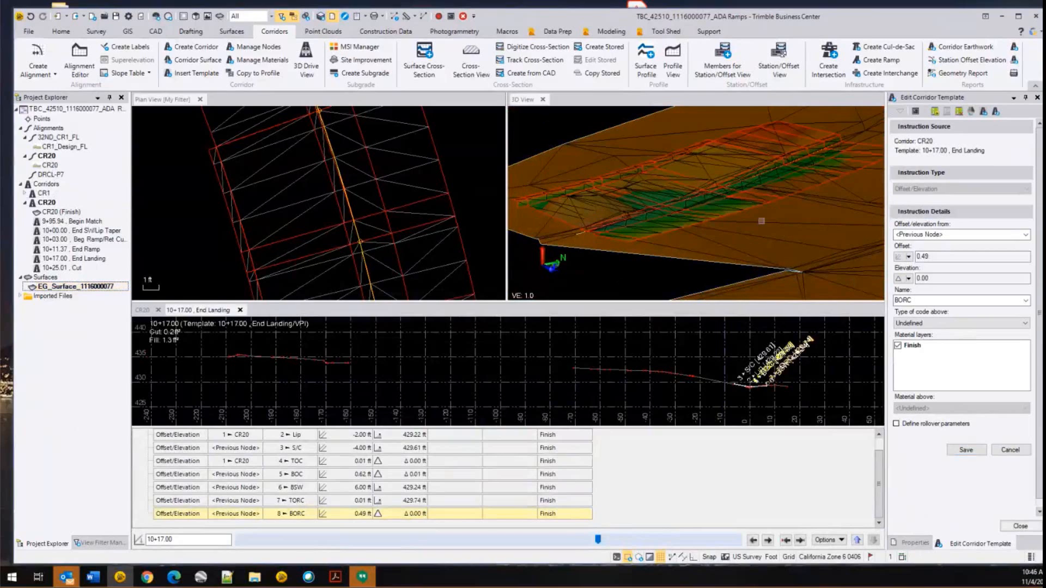
scroll(585, 214, up, 3)
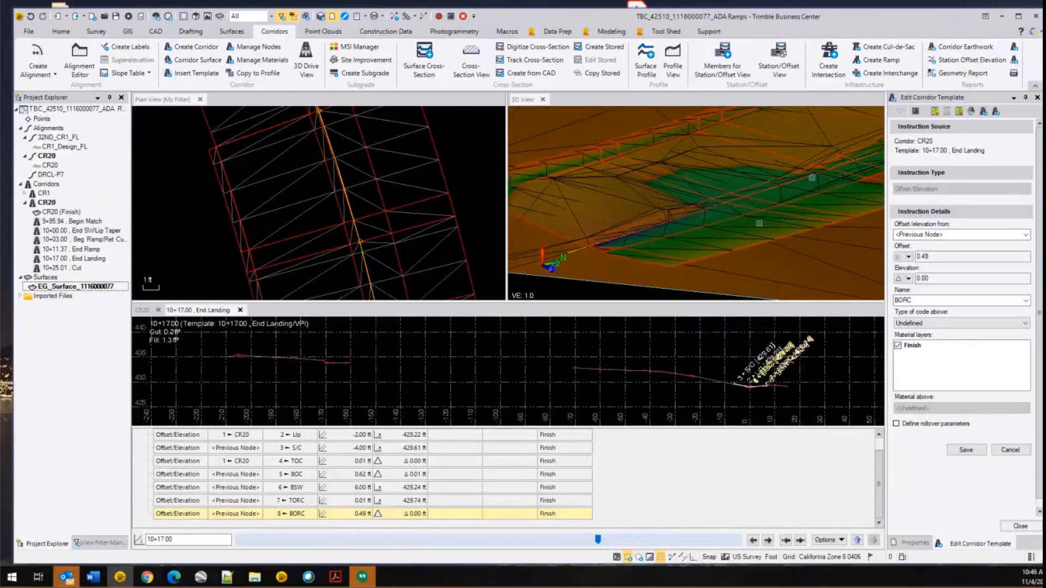
click(99, 543)
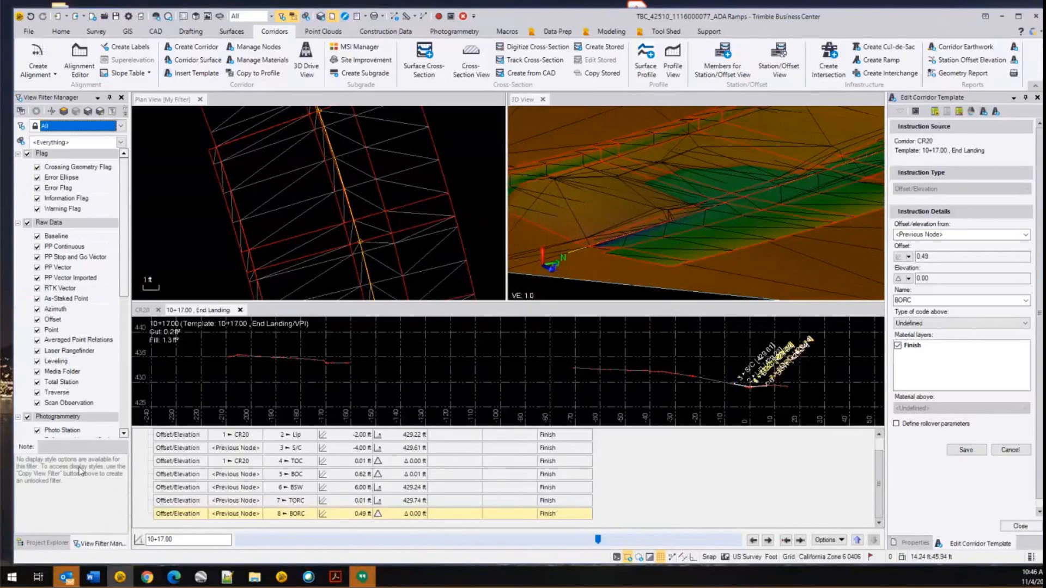
scroll(60, 386, down, 6)
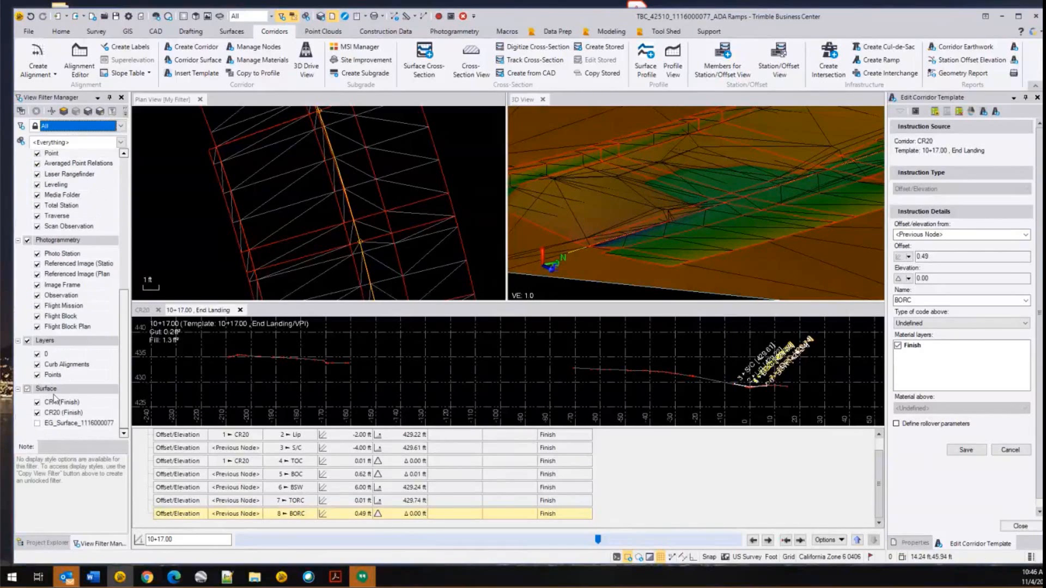
click(79, 424)
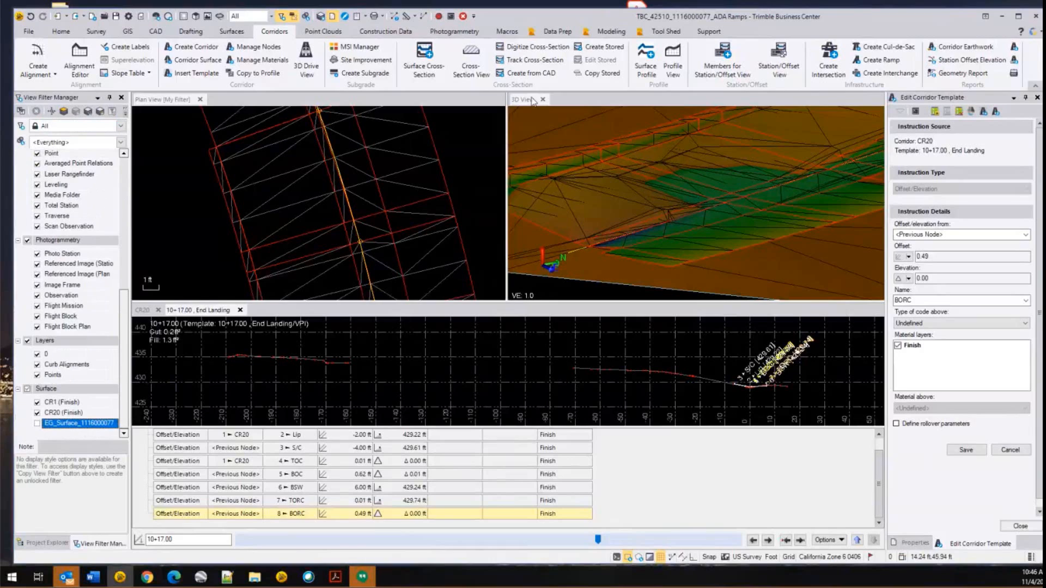
click(36, 423)
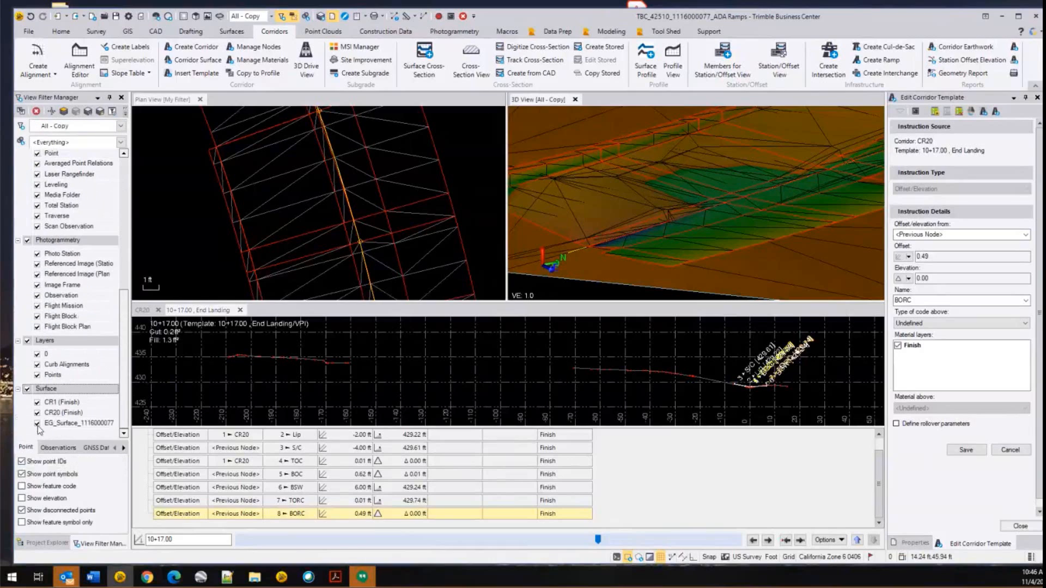
scroll(339, 208, down, 2)
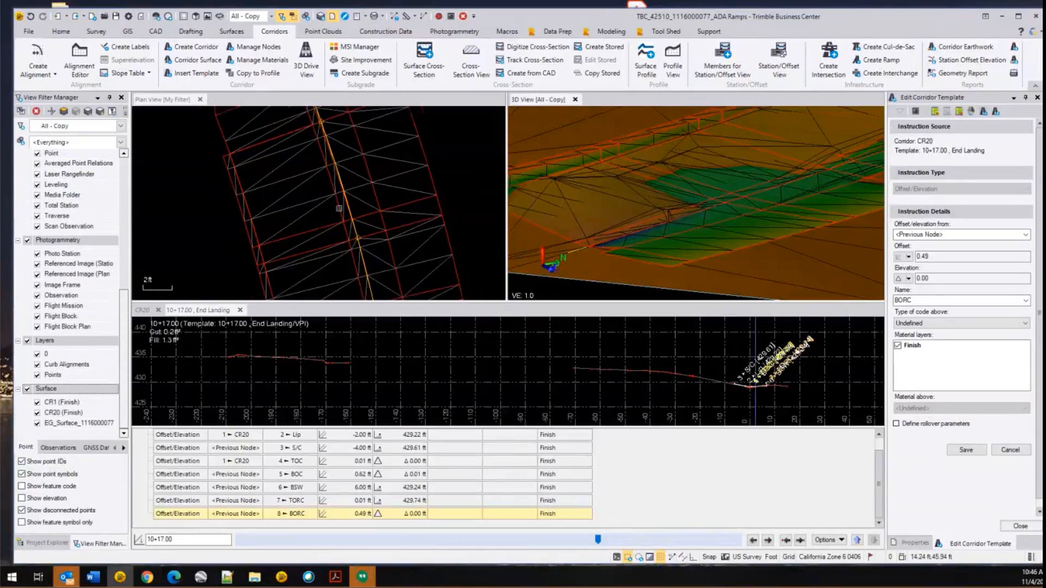
scroll(339, 208, down, 2)
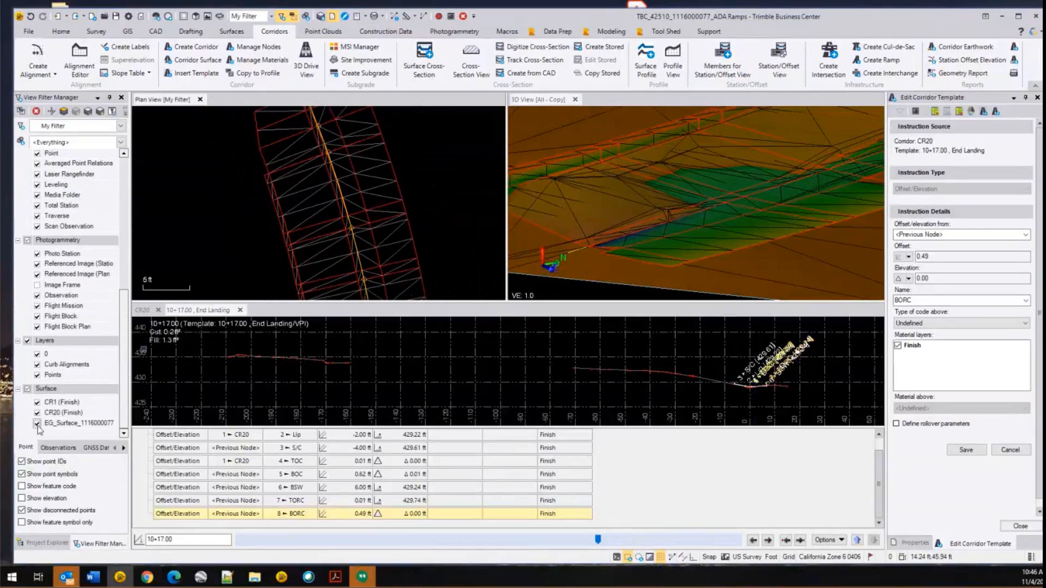
click(37, 424)
click(37, 424)
click(37, 423)
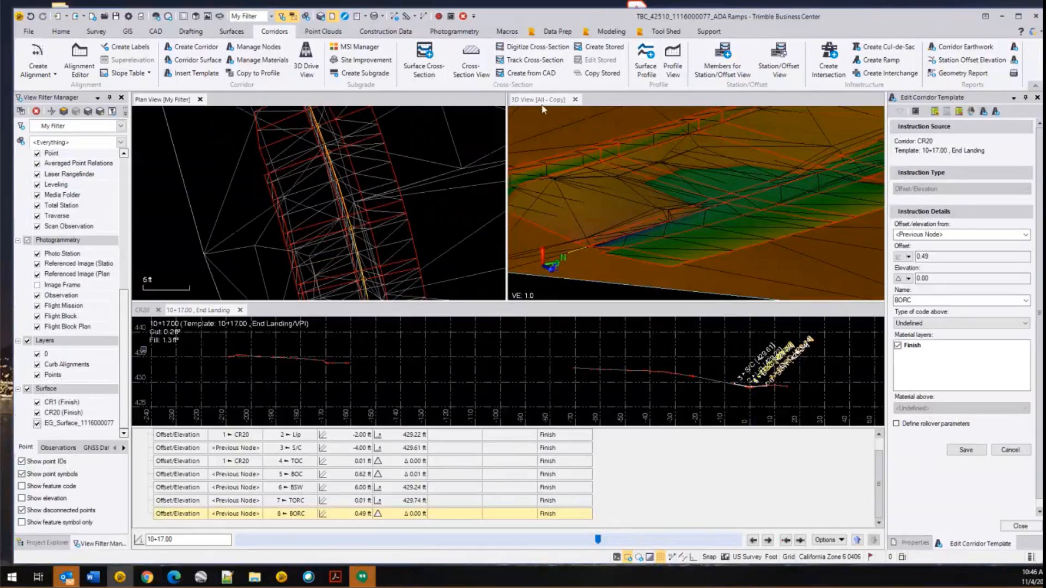
click(539, 107)
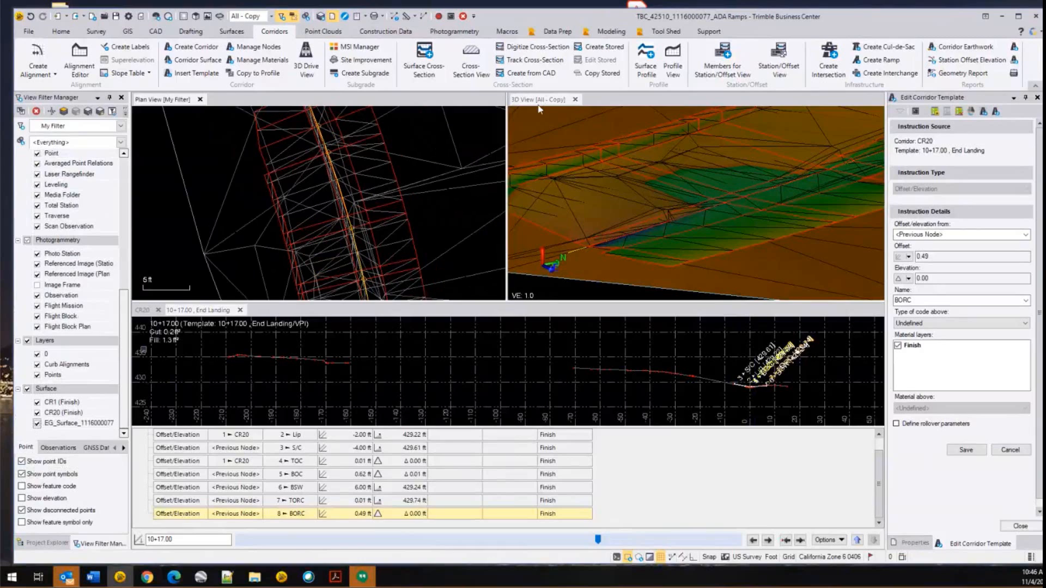
click(36, 423)
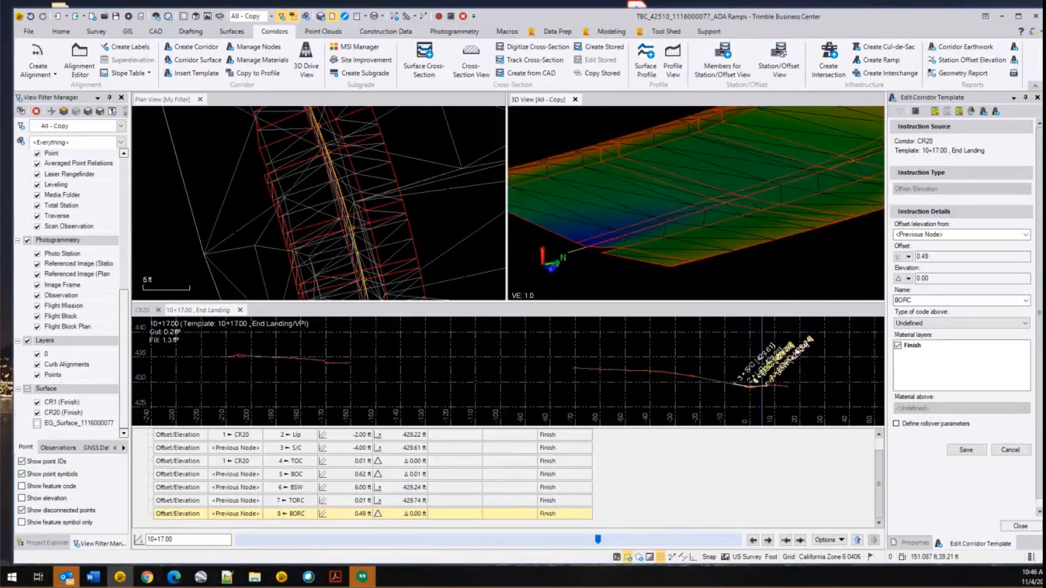
click(157, 100)
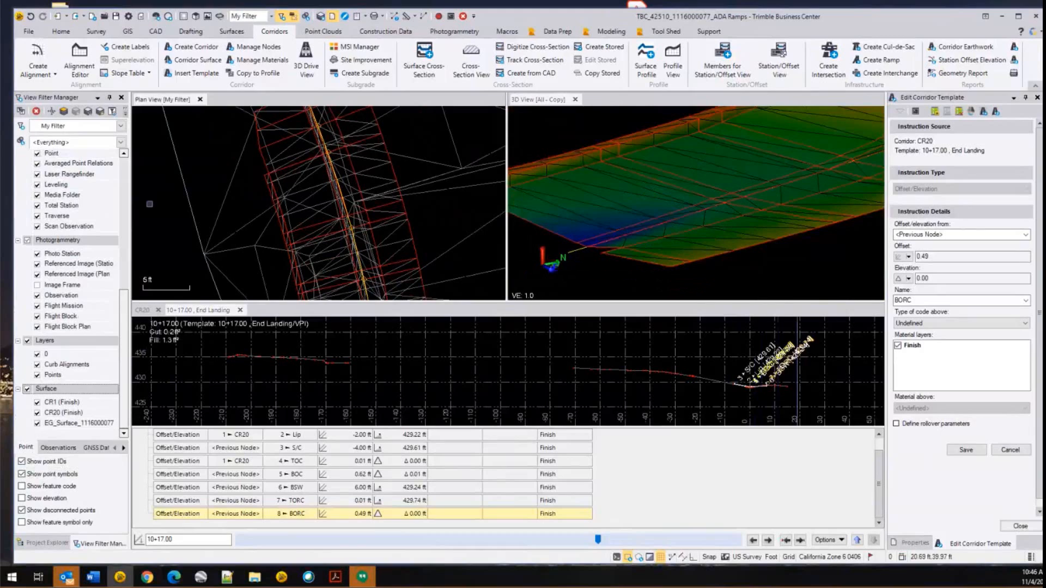
click(37, 423)
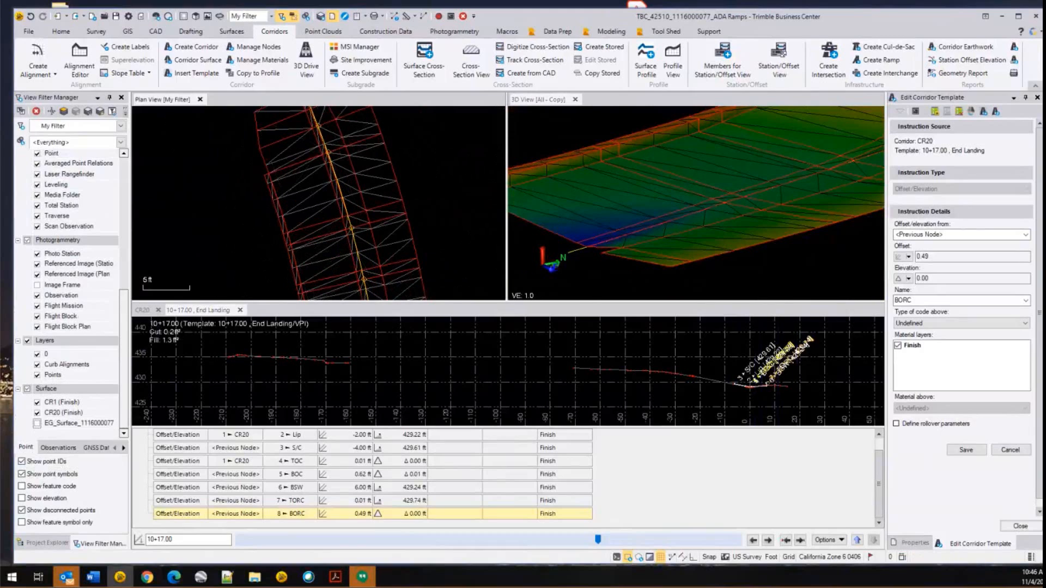
middle_drag(717, 202, 792, 211)
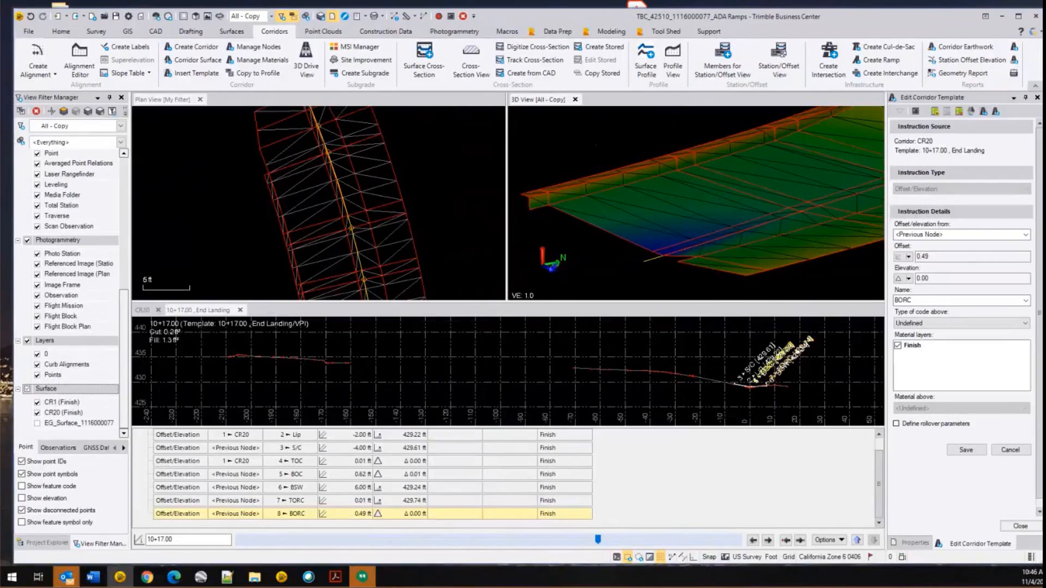
- Copy the LIP elevation listed for END LANDING 10+17.00 from the plan sheet in Adobe Acrobat and return to Trimble Business Center
key(alt+Tab)
scroll(599, 208, down, 3)
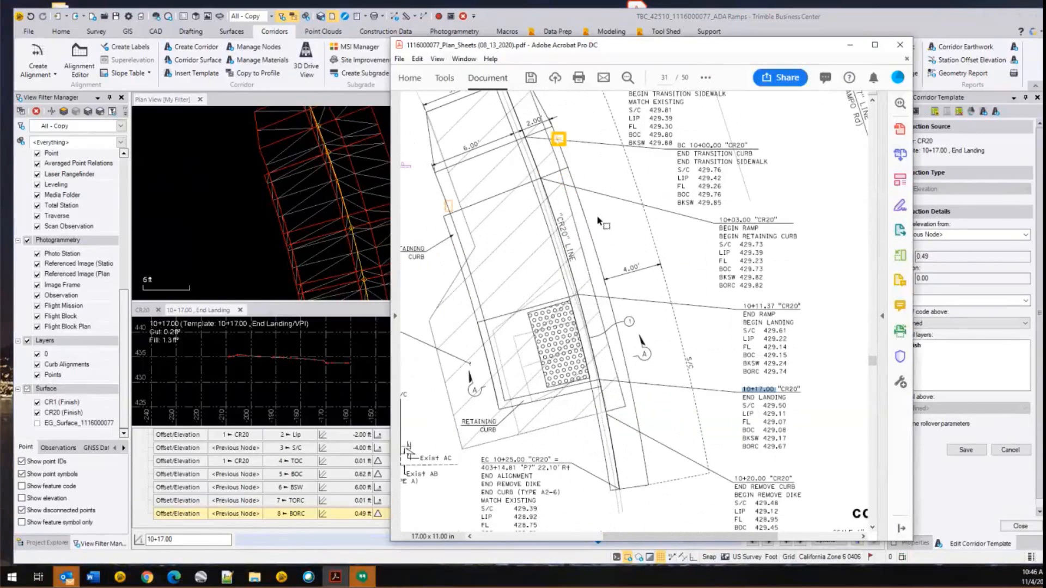
scroll(599, 219, up, 5)
scroll(598, 219, down, 5)
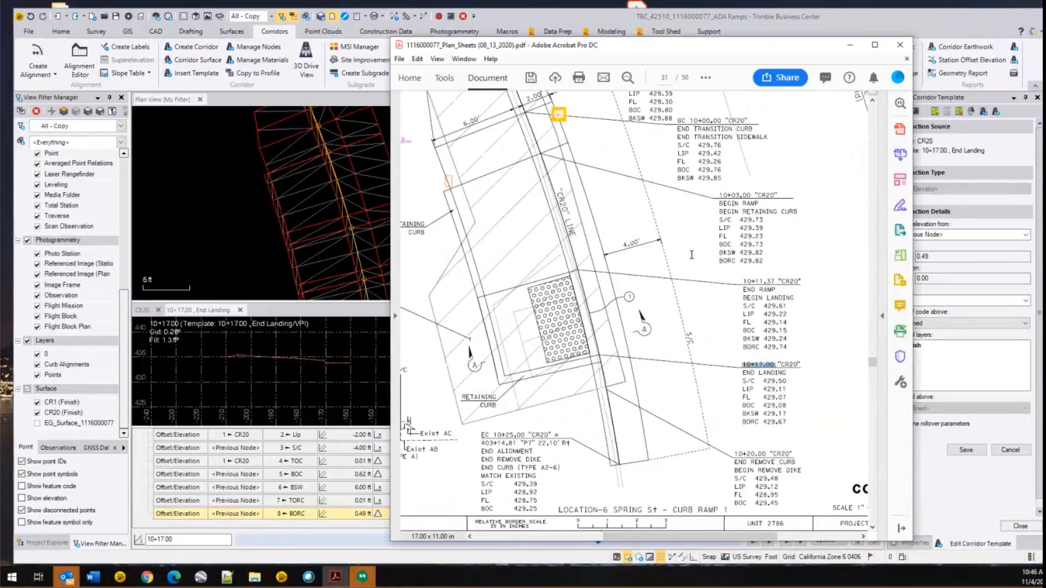
drag(713, 46, 666, 65)
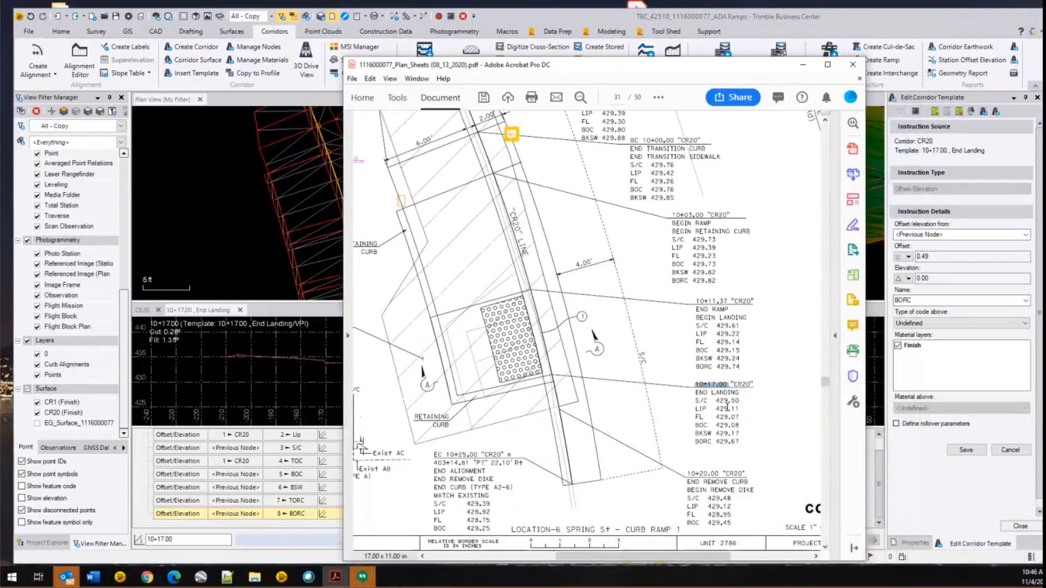
double_click(727, 408)
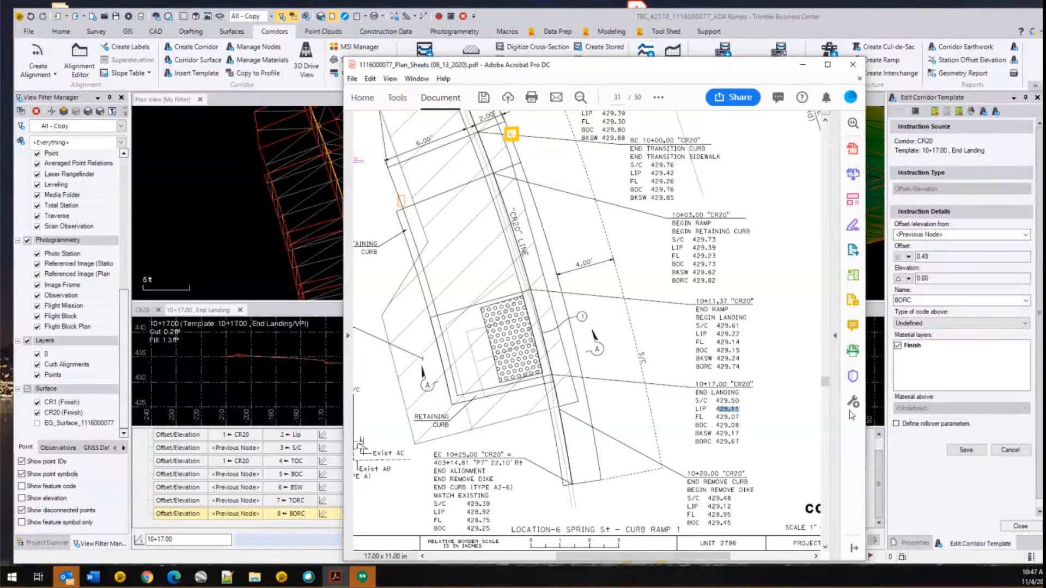
click(803, 65)
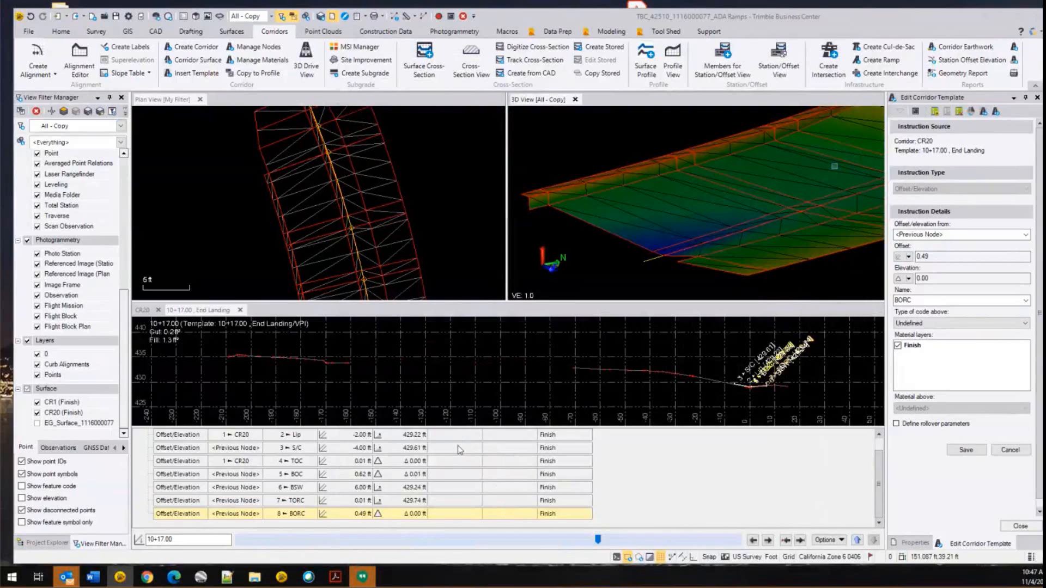
- Set the Lip node's elevation to 429.11 in the 10+17.00 End Landing template and save the instruction
click(292, 438)
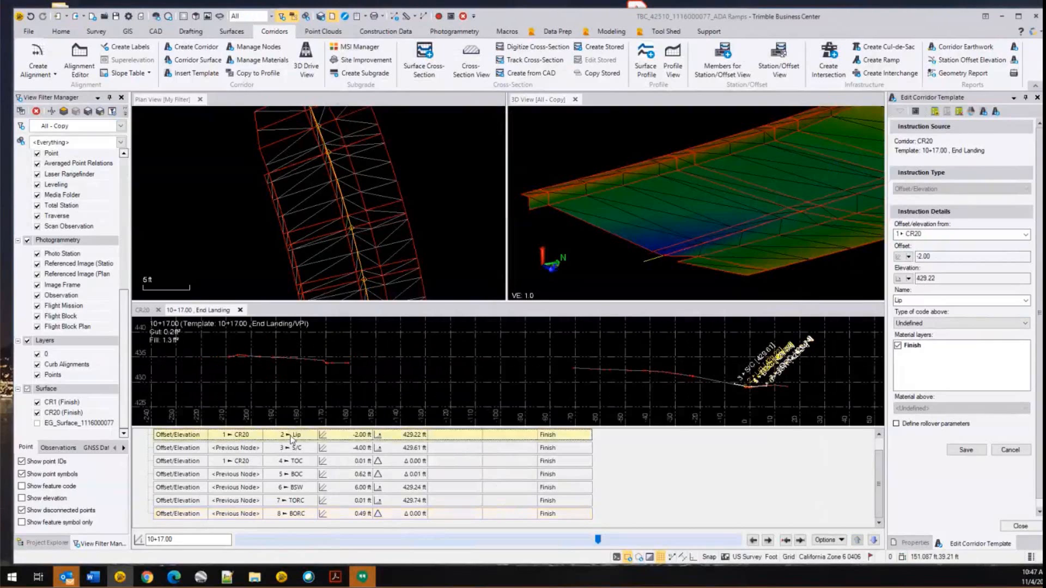
drag(946, 279, 839, 284)
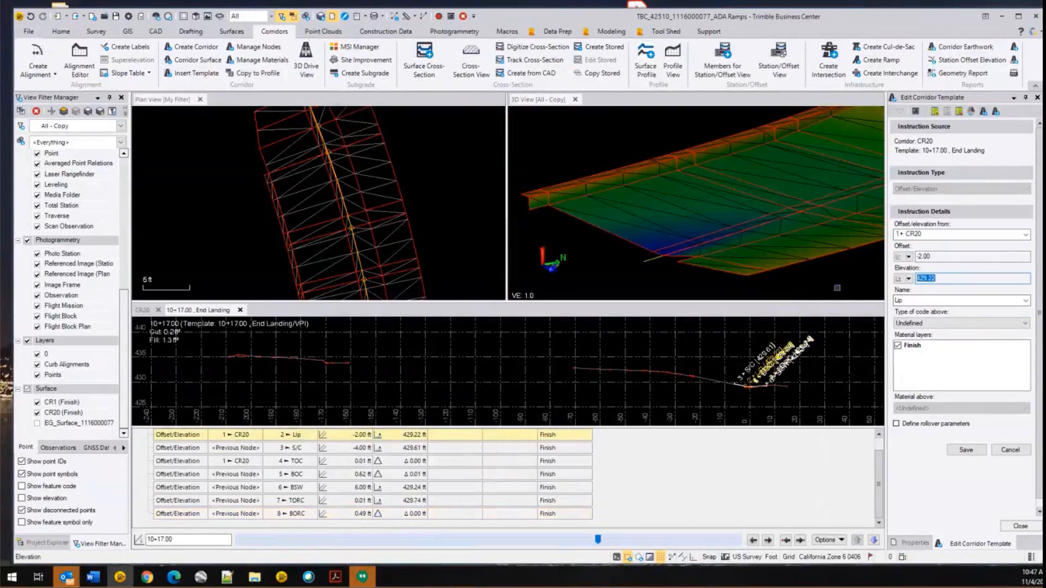
text(29.11)
text(4)
key(Tab)
click(964, 451)
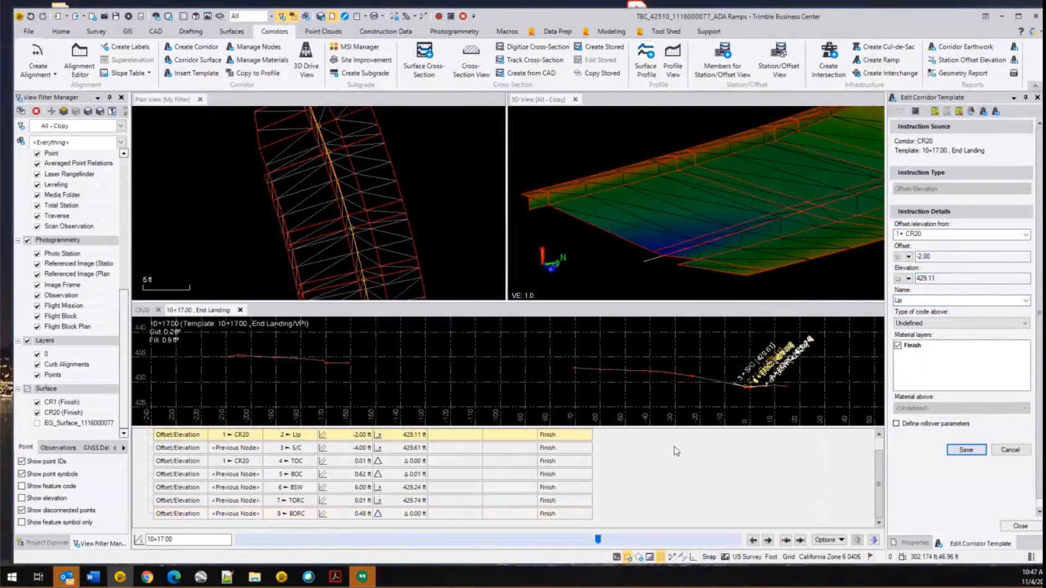
- Copy the END LANDING S/C elevation from the plan sheet in Adobe Acrobat and save 29.50 as the S/C node's elevation in Trimble Business Center
click(370, 454)
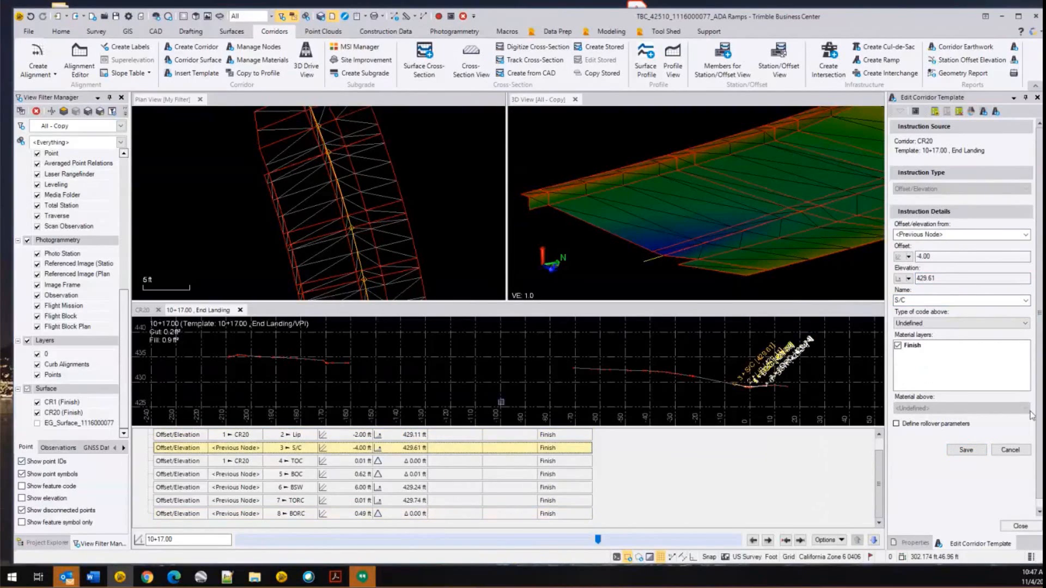
key(alt+Tab)
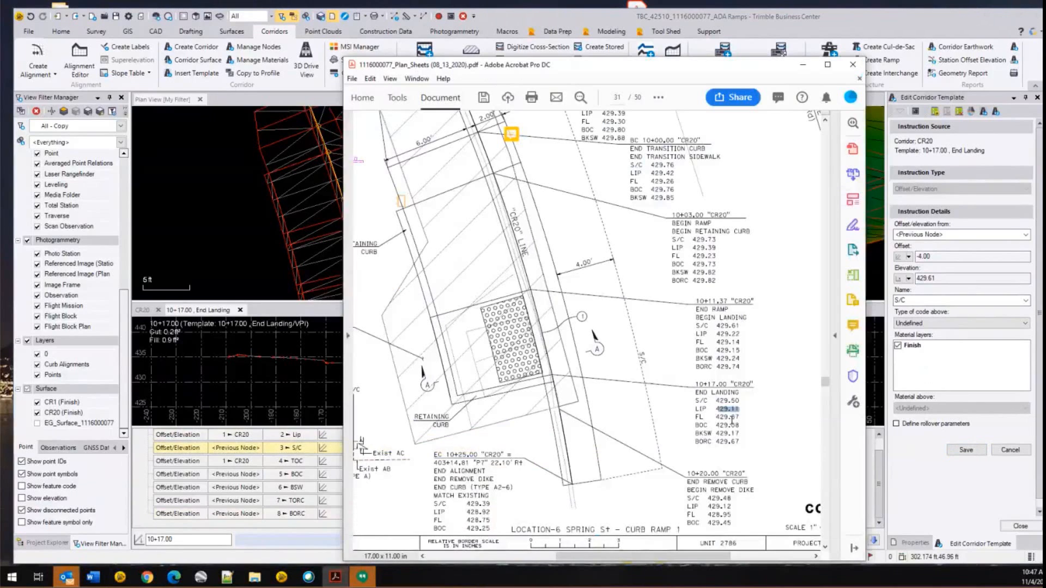
drag(717, 402, 739, 401)
key(ctrl+c)
click(946, 372)
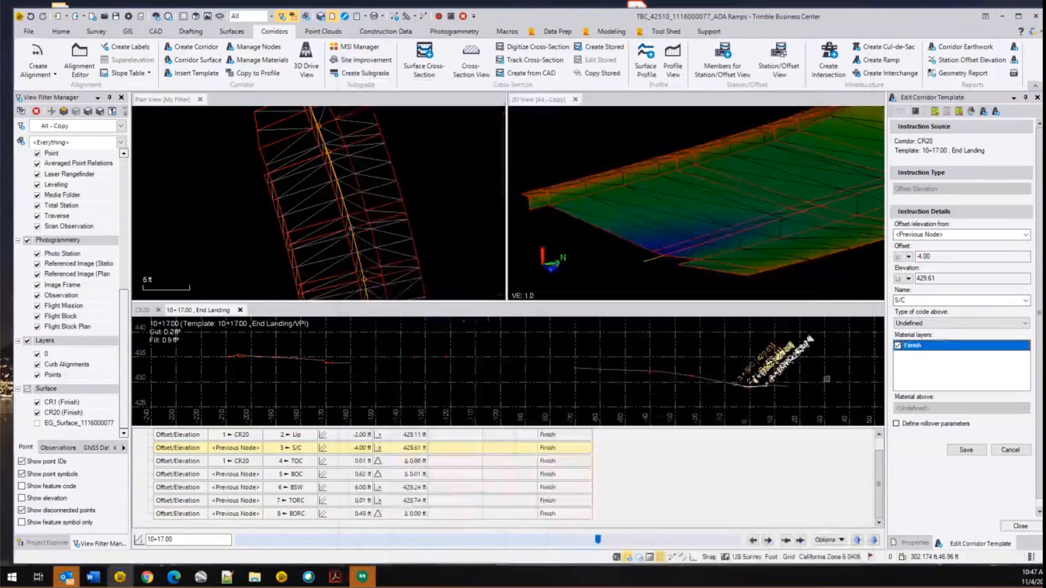
double_click(938, 279)
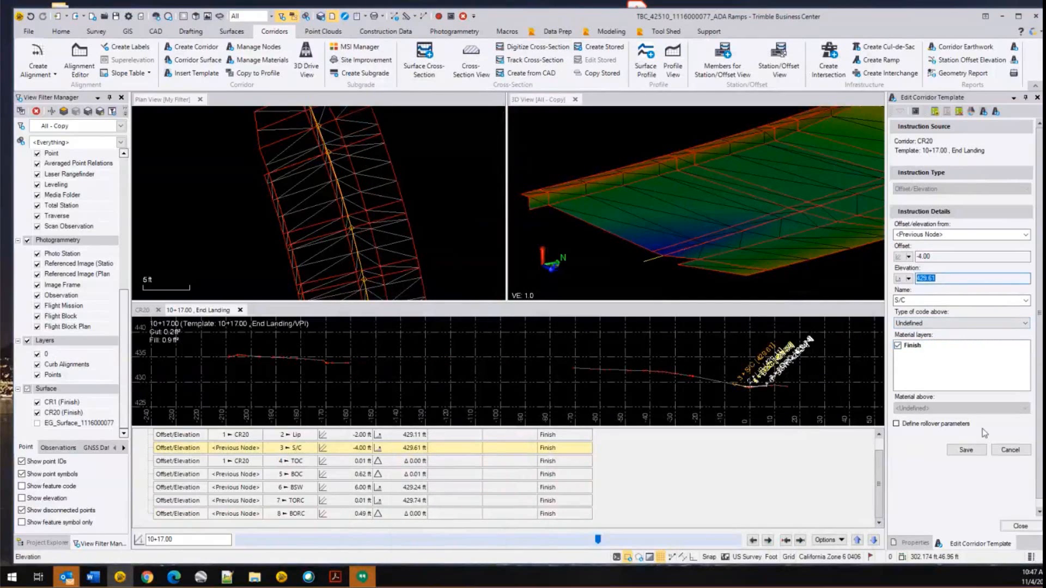
key(ctrl+v)
click(970, 454)
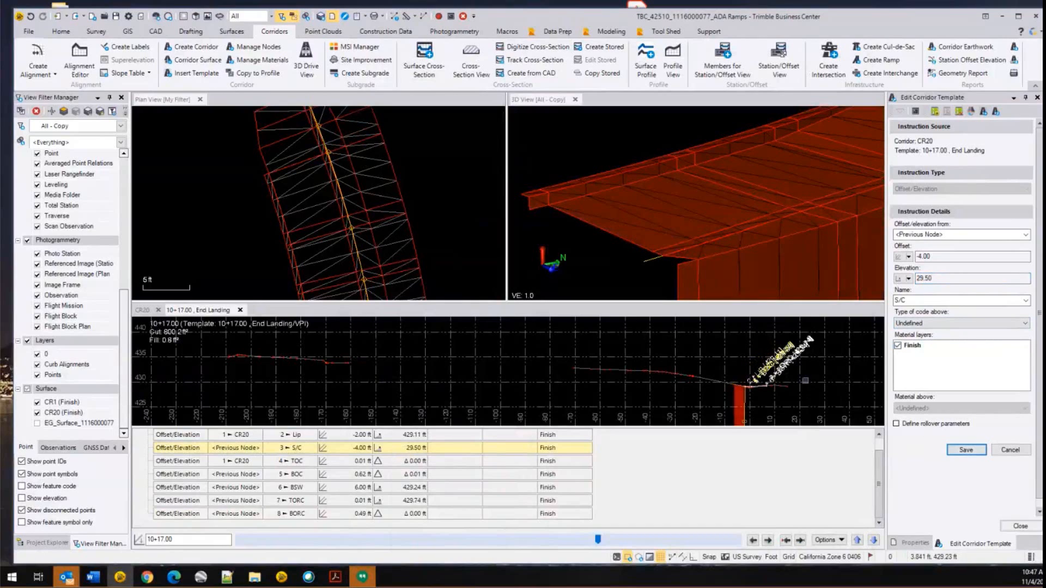
- Correct the S/C node's elevation to 429.50 in the 10+17.00 End Landing template and save the instruction
click(917, 278)
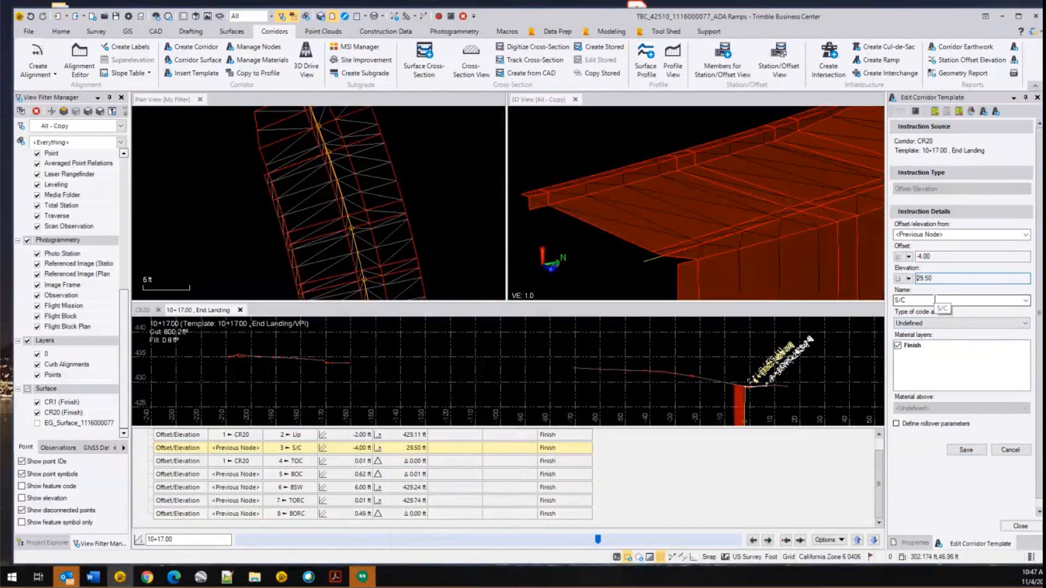
text(4)
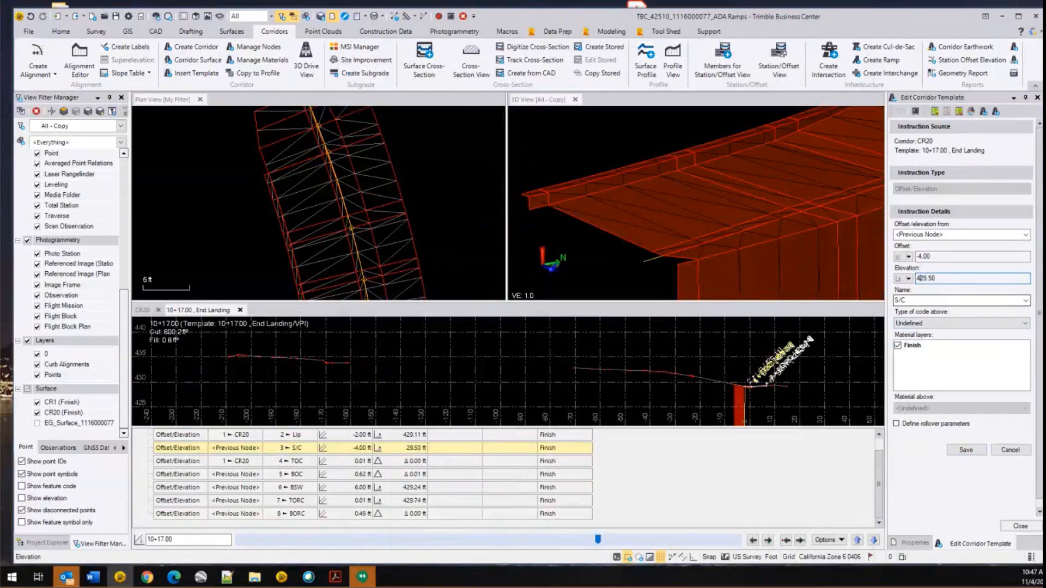
scroll(407, 156, down, 1)
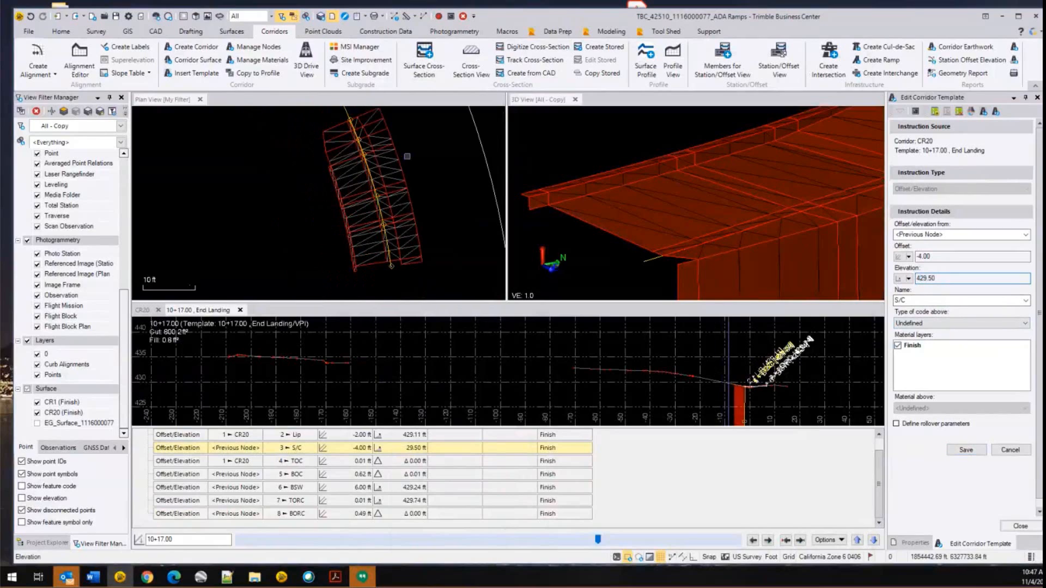
scroll(436, 273, up, 1)
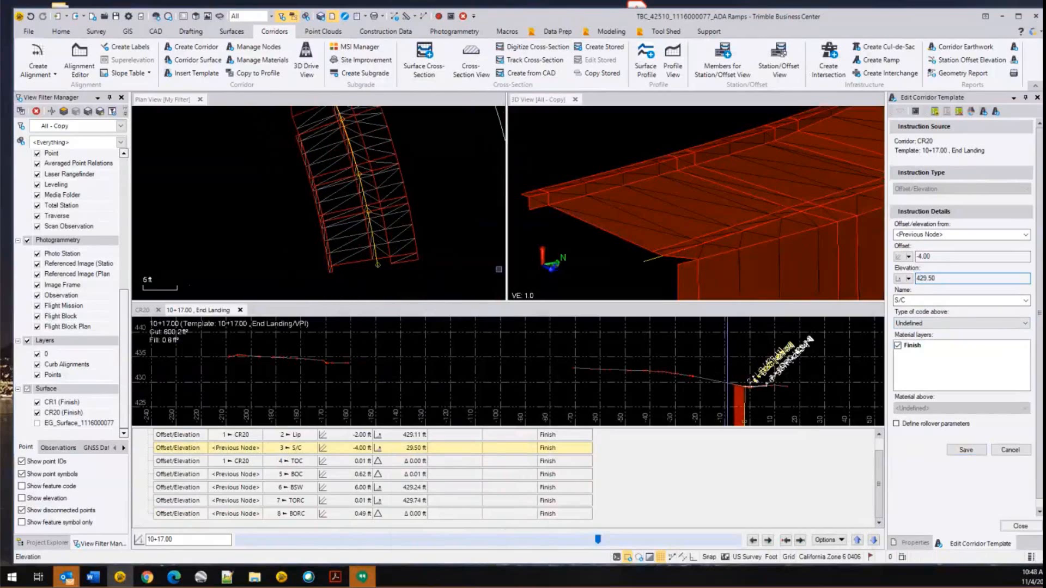
scroll(418, 251, up, 1)
scroll(417, 251, down, 1)
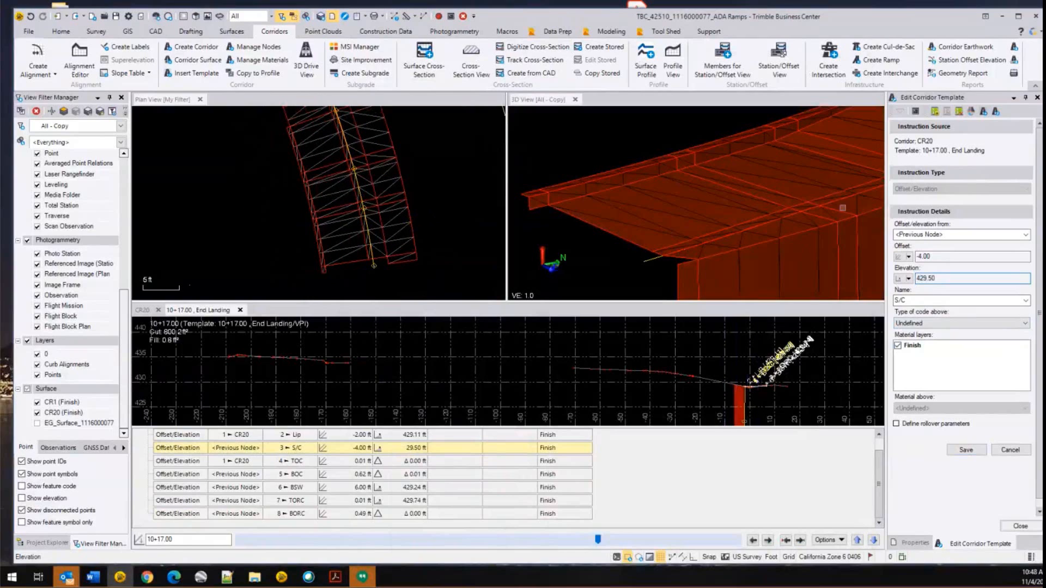
scroll(843, 207, down, 3)
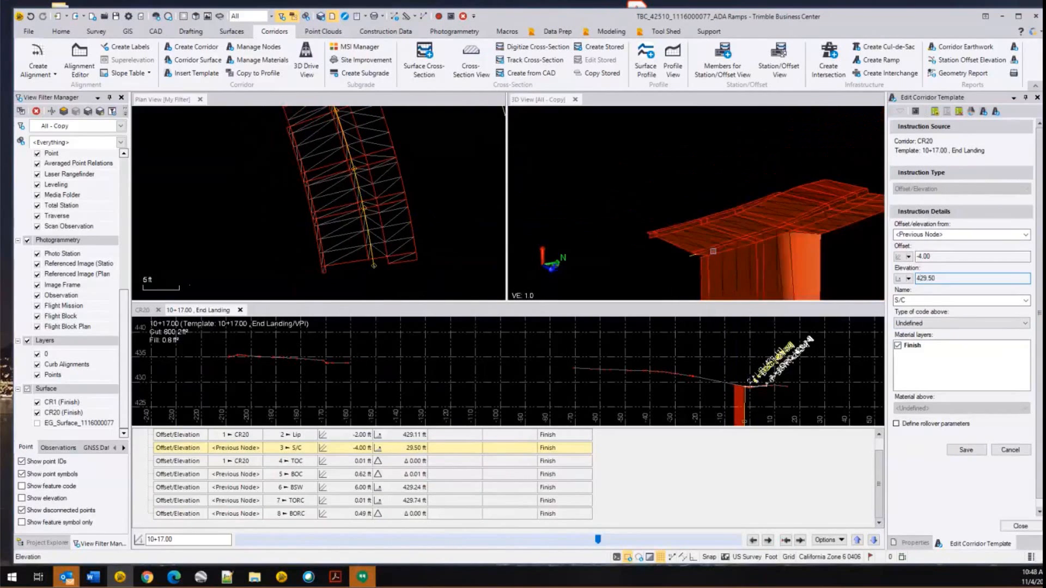
middle_drag(723, 259, 691, 224)
scroll(692, 225, up, 1)
scroll(691, 225, up, 5)
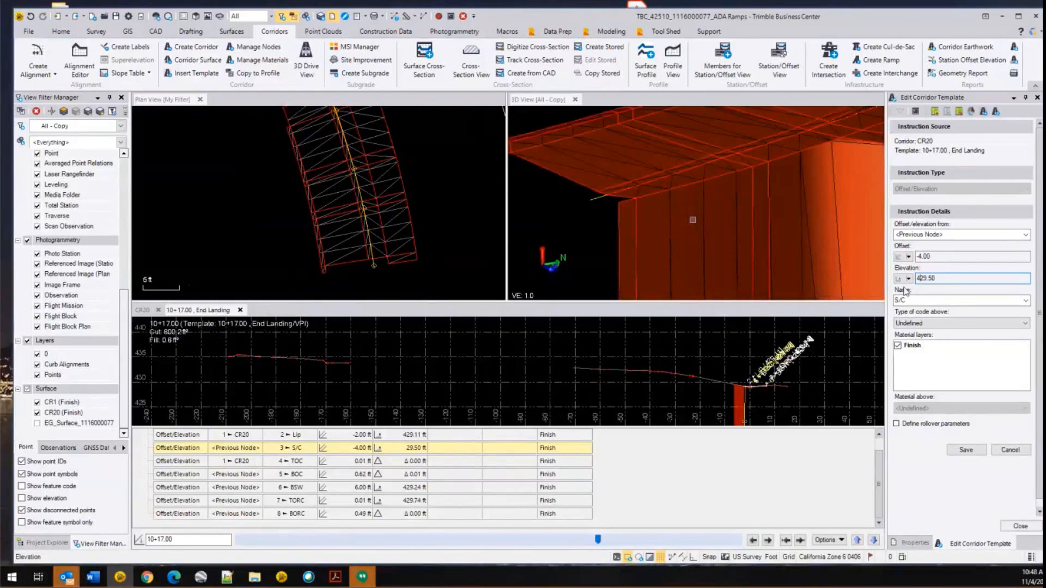
click(941, 278)
key(Tab)
key(Tab)
click(967, 450)
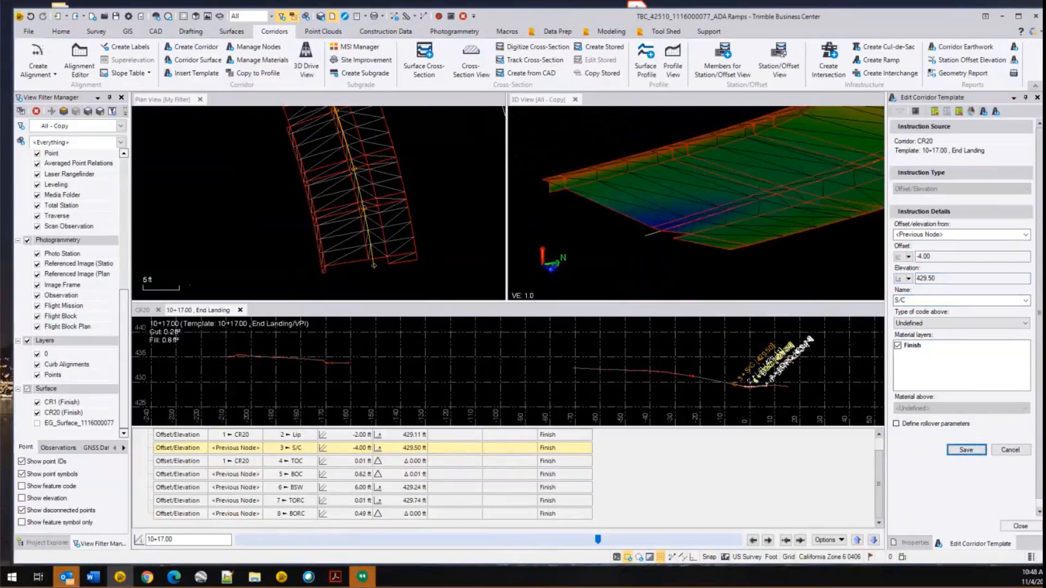
scroll(674, 390, up, 2)
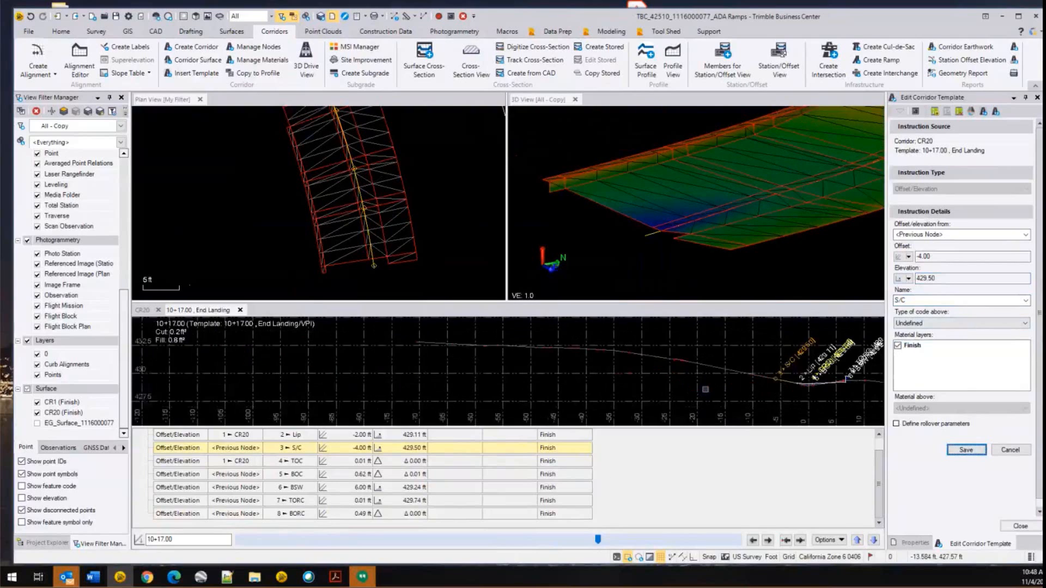
- Examine the nodes from S/C to BSW in the 10+17.00 End Landing cross-section, focusing on Lip, TOC and BOC
scroll(672, 354, up, 2)
scroll(643, 351, up, 4)
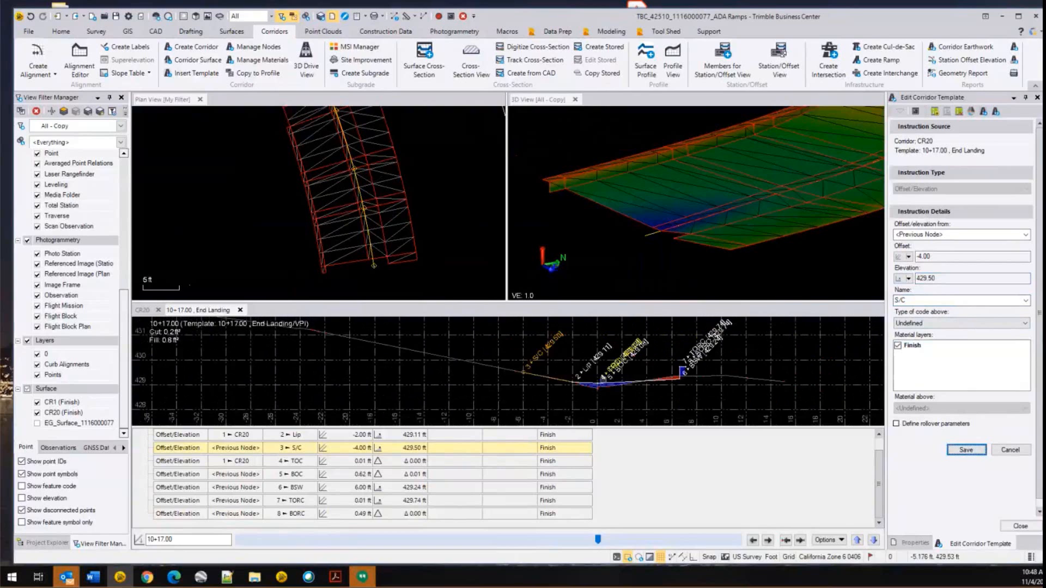
scroll(702, 393, up, 1)
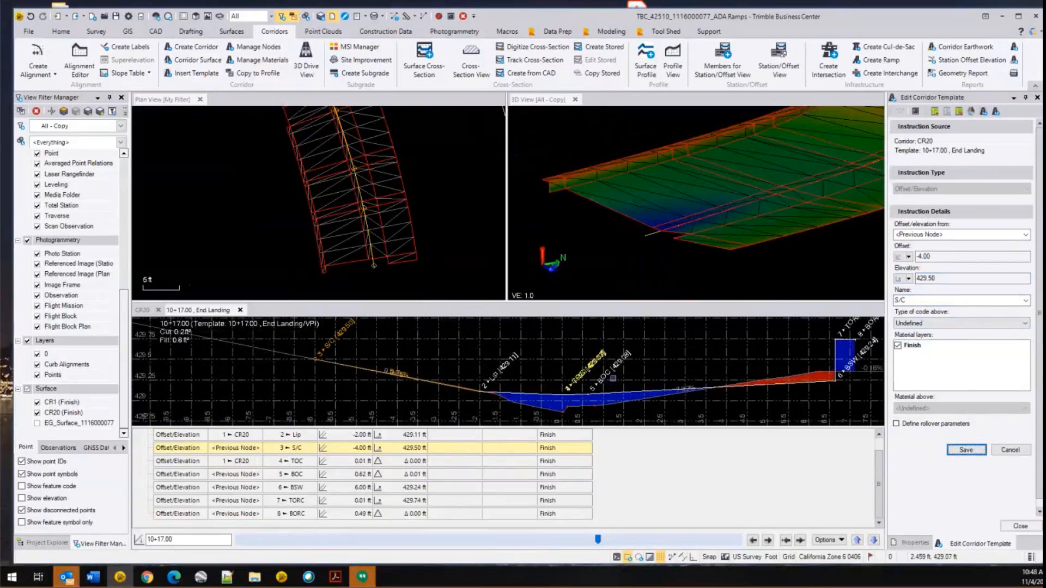
scroll(702, 393, up, 1)
middle_drag(702, 393, 617, 393)
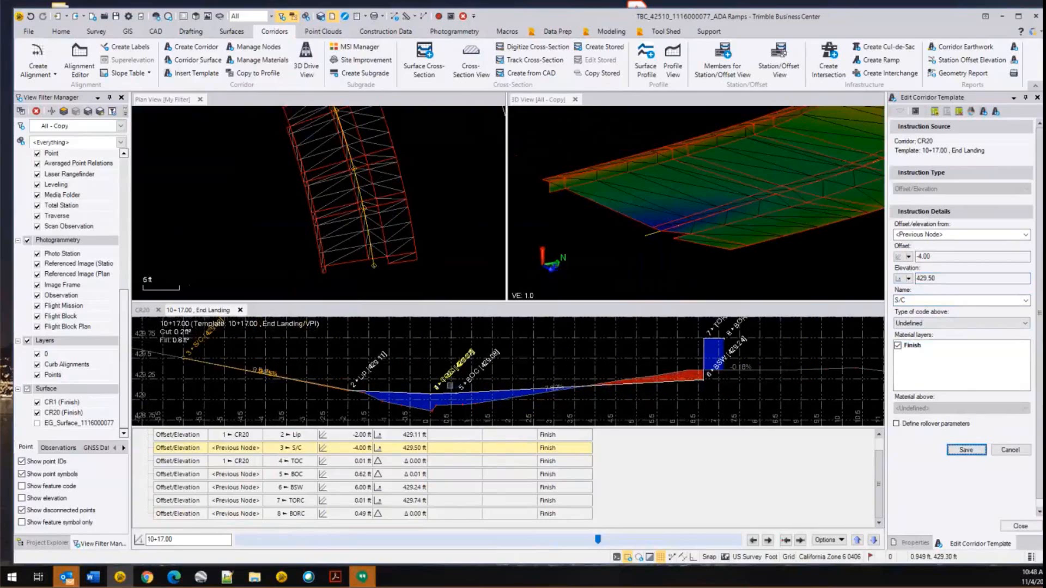
scroll(450, 385, up, 3)
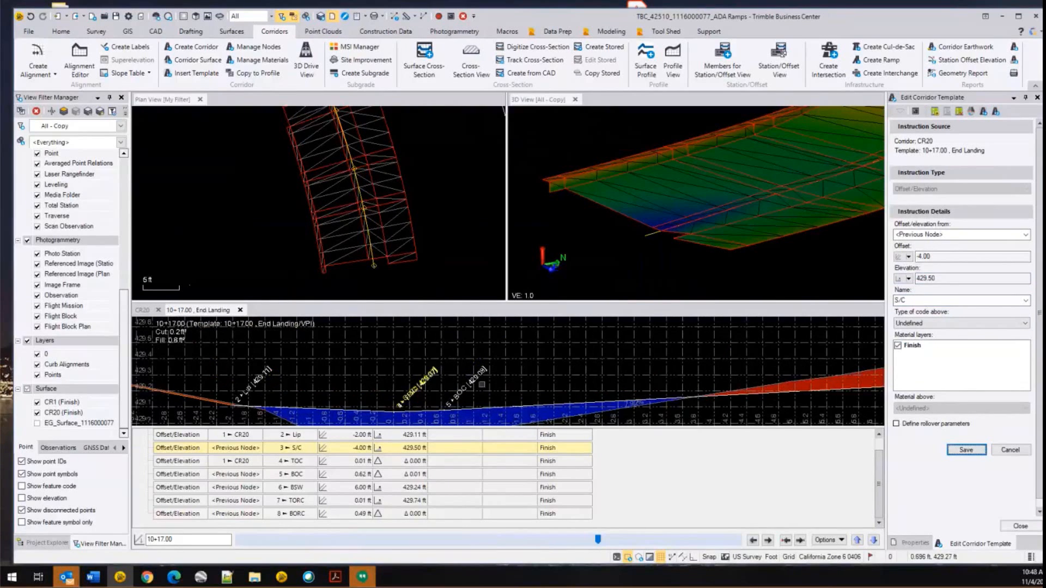
scroll(476, 380, up, 2)
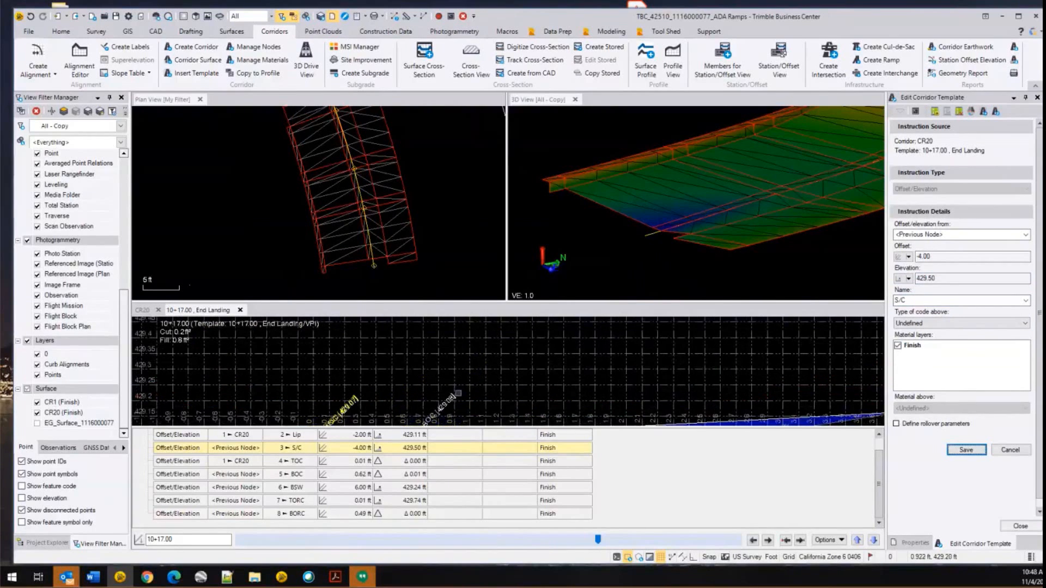
scroll(476, 380, down, 2)
middle_drag(478, 398, 520, 372)
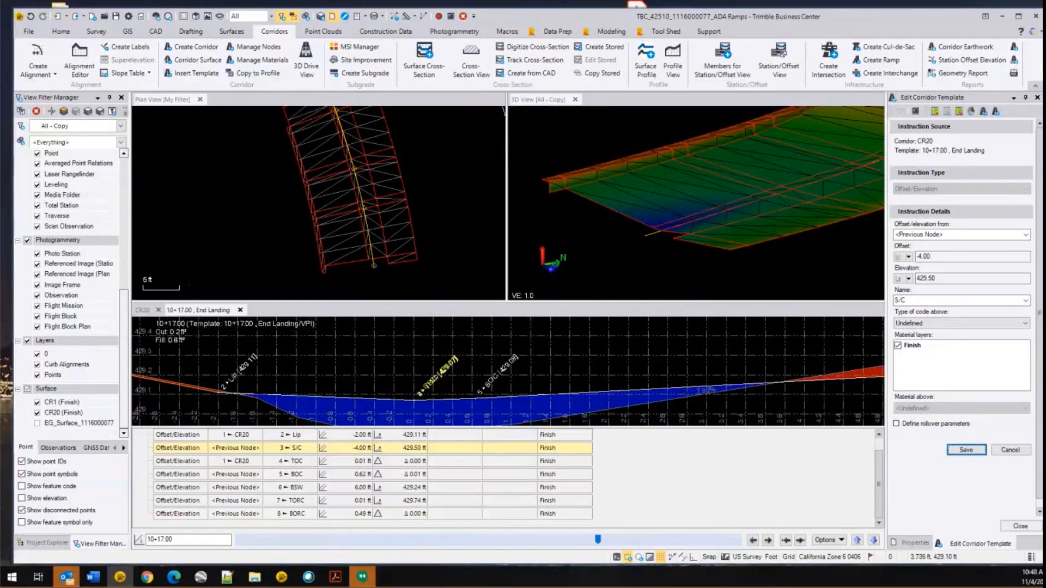
- Copy the END LANDING BKSW elevation from the plan sheet in Adobe Acrobat and save 429.17 as the BSW node's elevation in Trimble Business Center
key(alt+Tab)
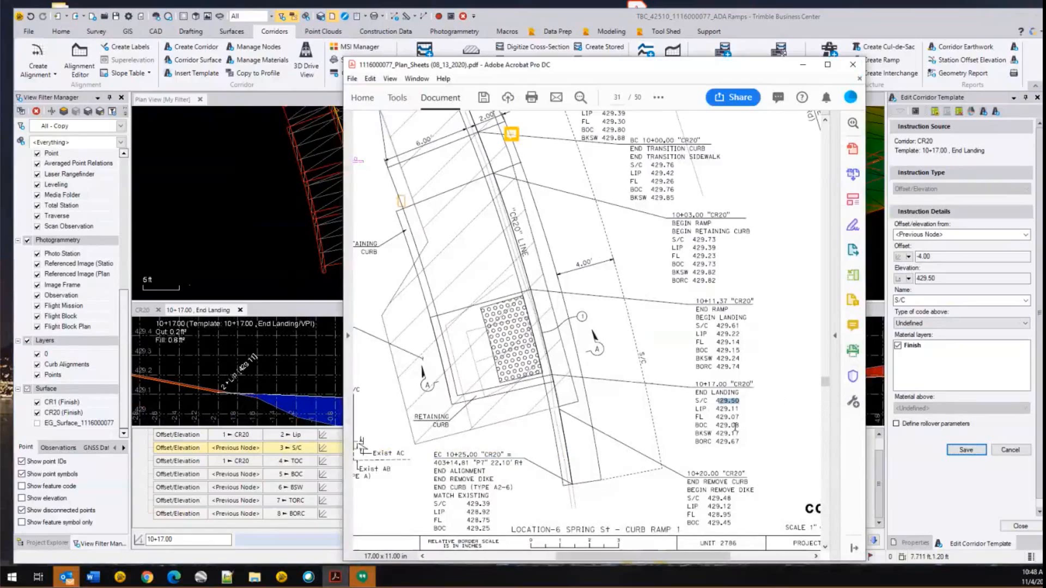
drag(742, 433, 716, 433)
click(301, 487)
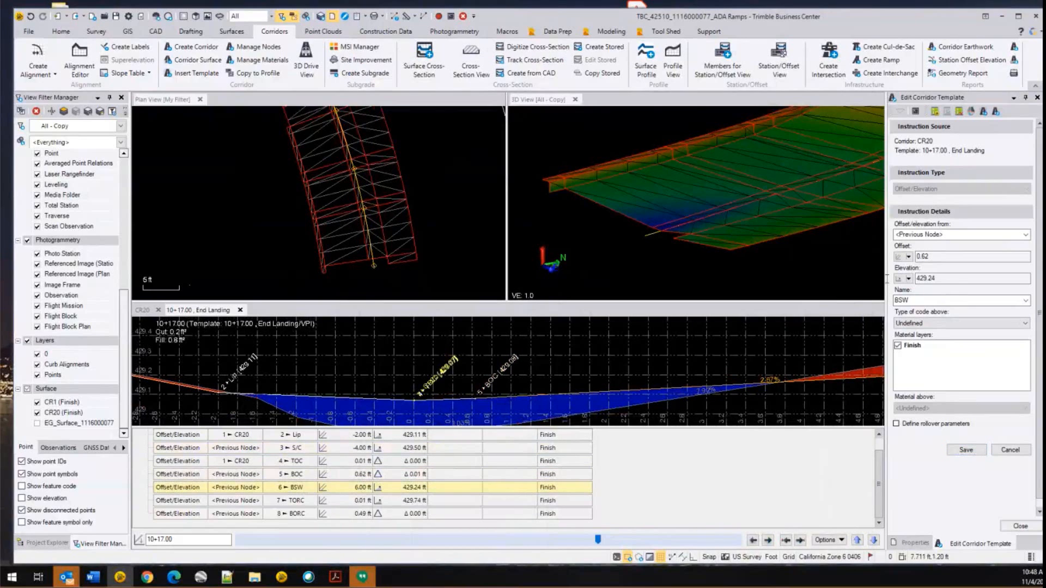
click(948, 278)
text(29.17)
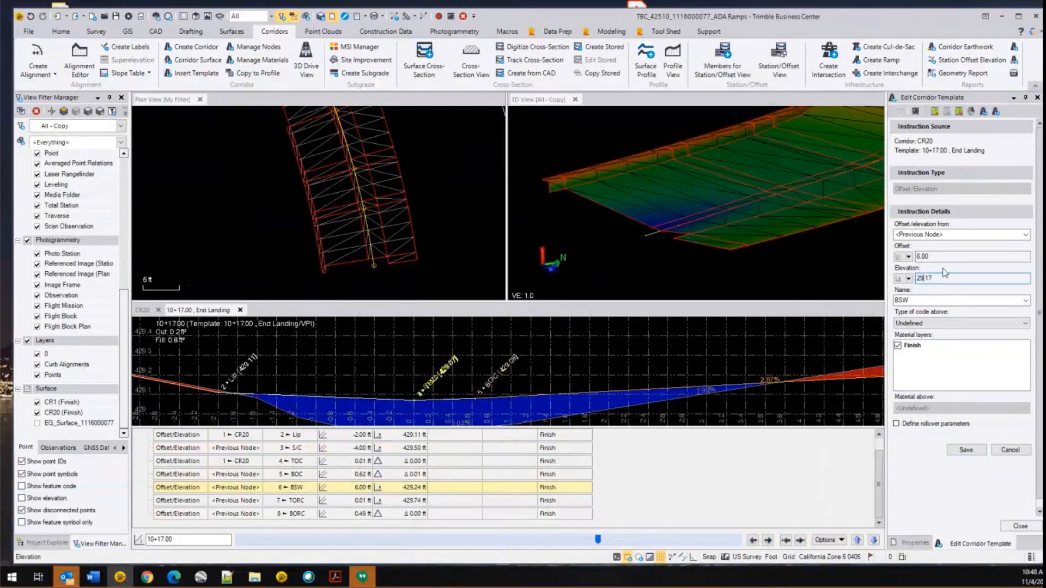
text(4)
key(Tab)
click(966, 450)
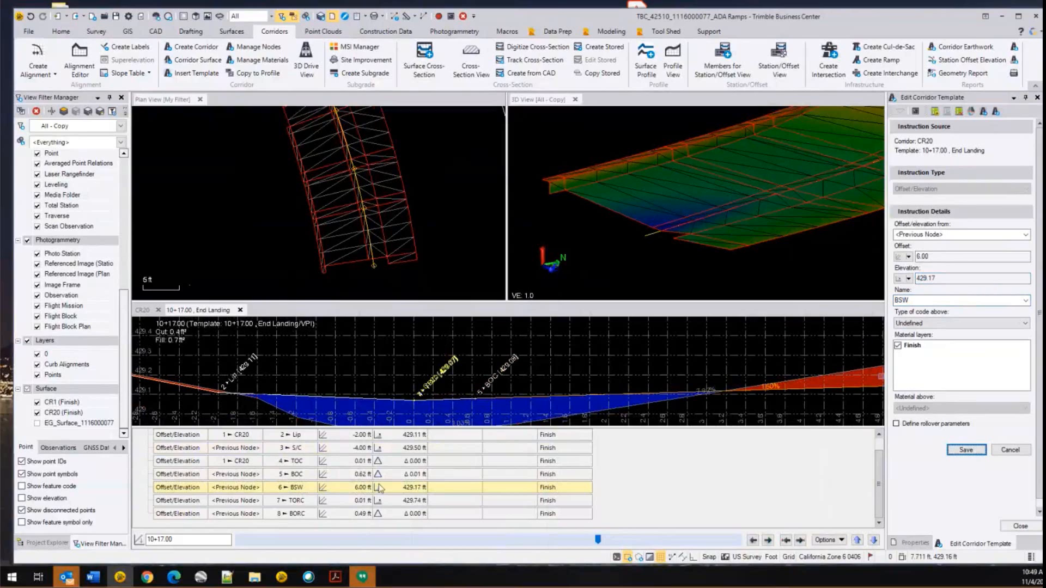
- Open the TORC node's instruction in the 10+17.00 End Landing template for editing and switch to the plan sheet in Adobe Acrobat
click(404, 503)
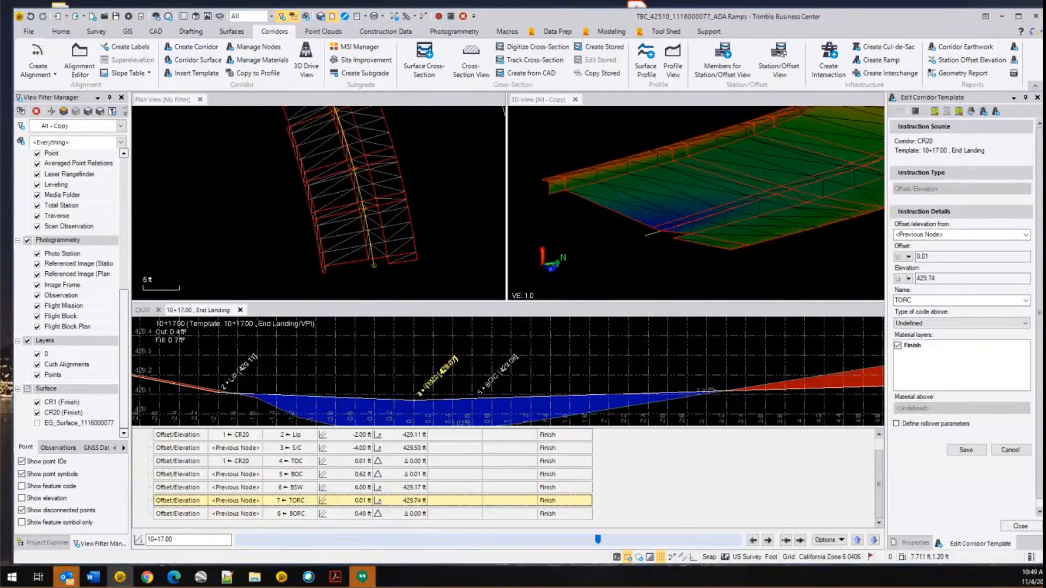
key(alt+Tab)
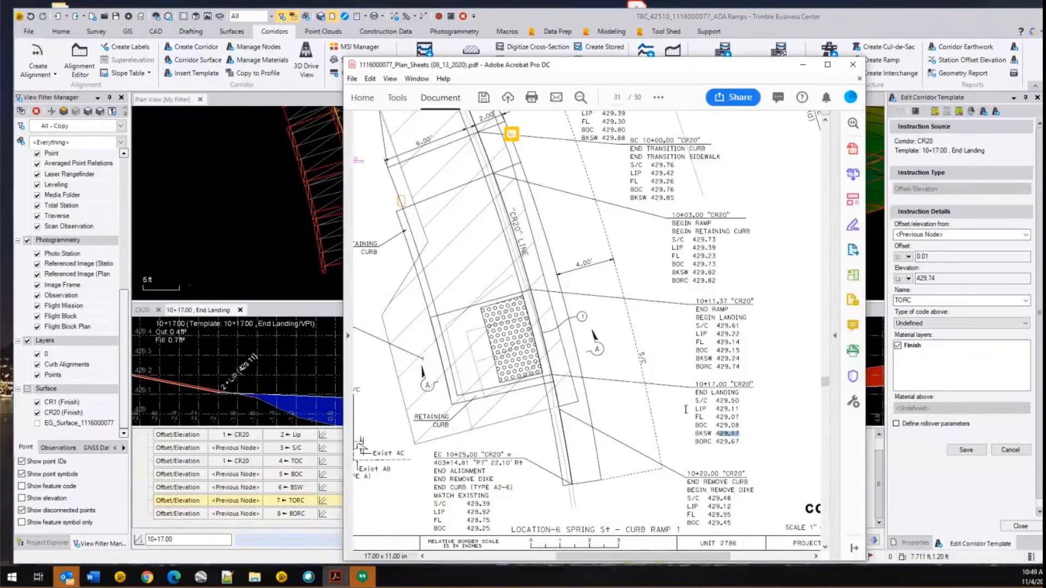
- Set the TORC elevation in the 10+17.00 End Landing template to 429.67, the BORC value from the plan sheet
double_click(726, 442)
click(844, 33)
click(920, 278)
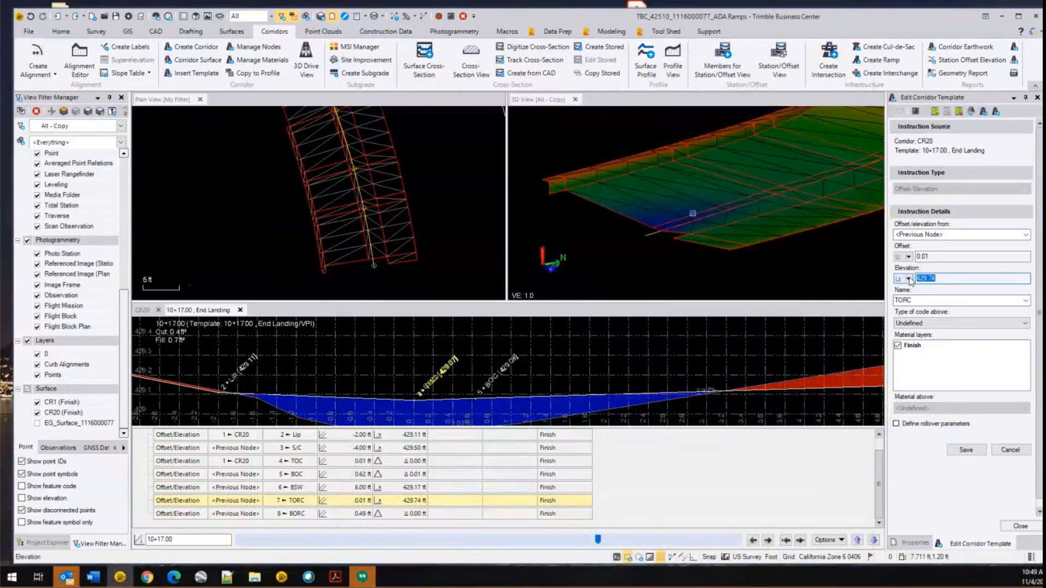
text(429.67)
key(Tab)
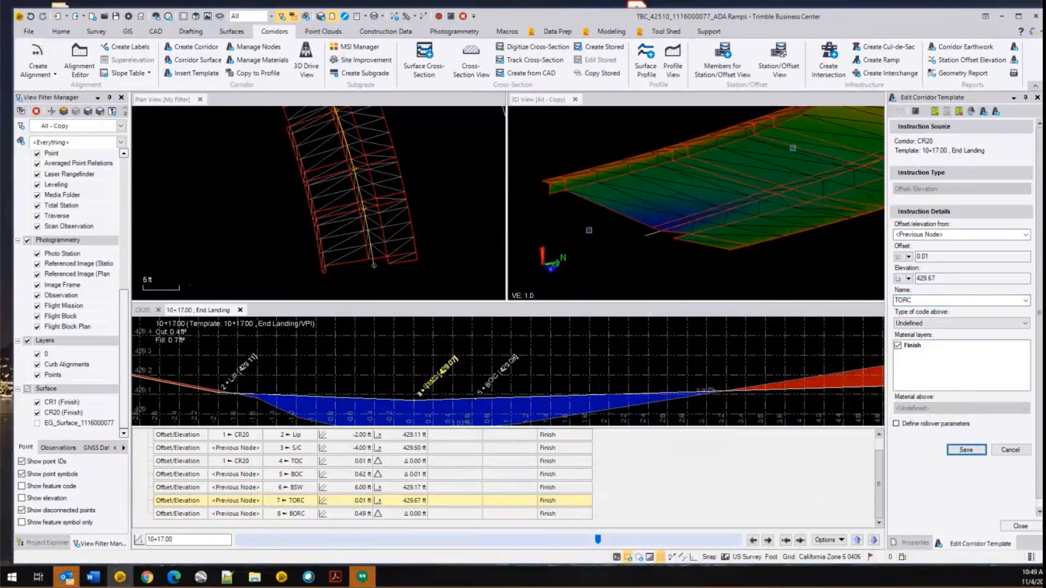
- Start a new CR20 corridor template at begin station 10+17.01, based on the End Landing station copied from the plan sheet
click(335, 579)
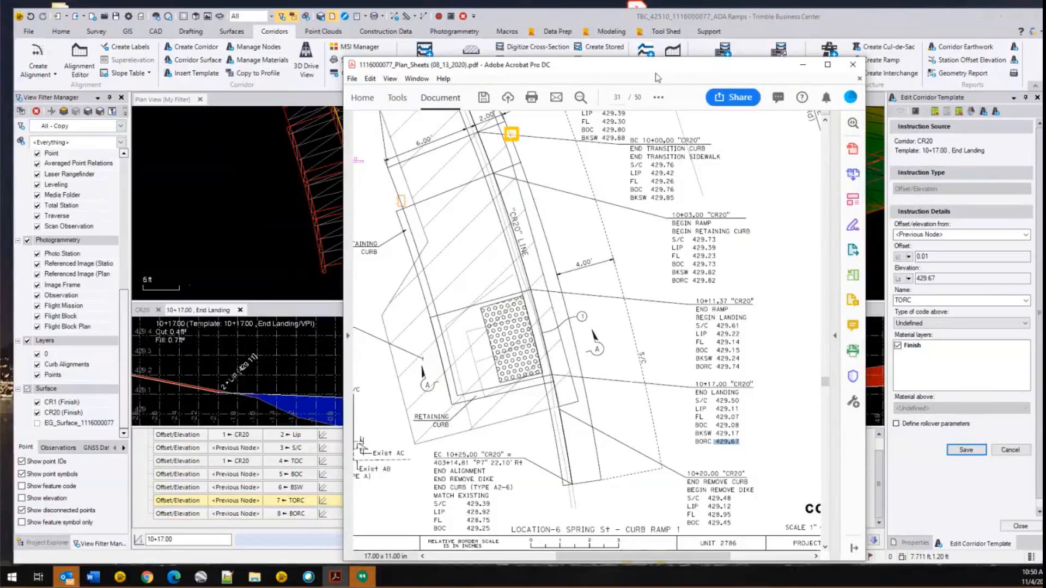
drag(656, 76, 602, 81)
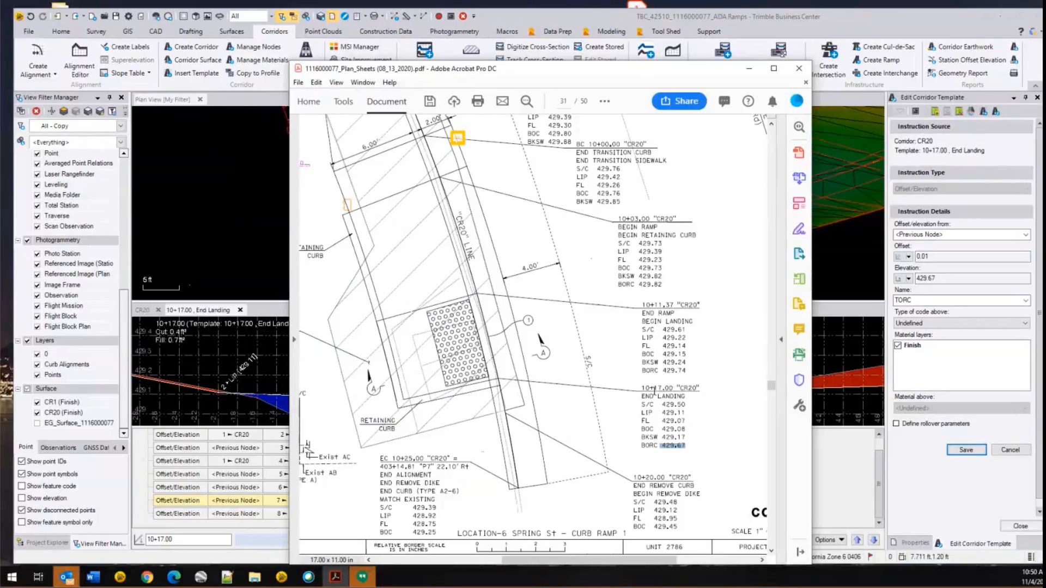
drag(674, 388, 634, 389)
key(ctrl+c)
click(959, 113)
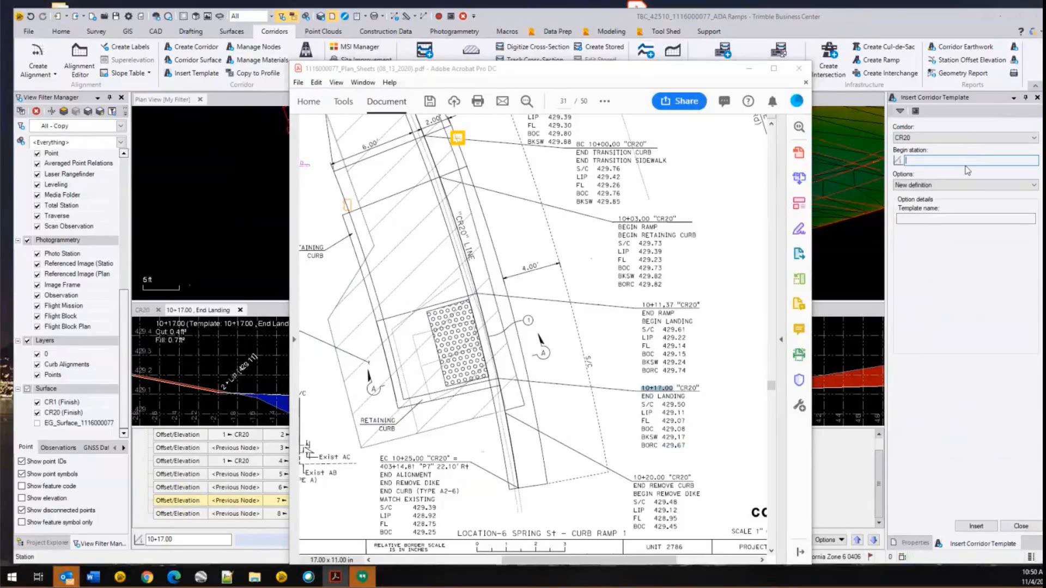
click(962, 161)
key(ctrl+v)
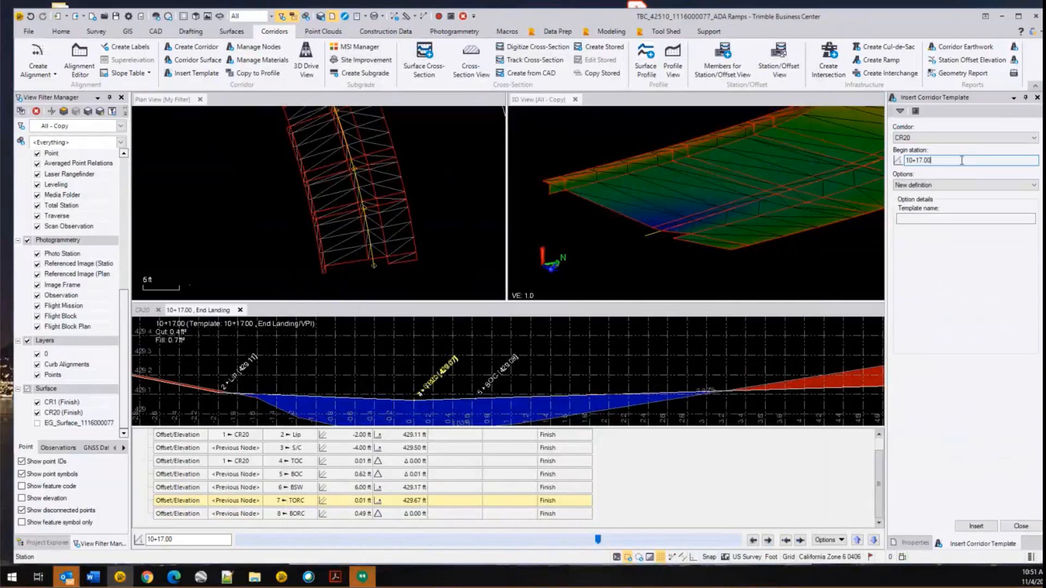
key(BackSpace)
text(1)
- Name the template Curb Only and insert it as a copy of the 10+17.00 End Landing definition
click(958, 185)
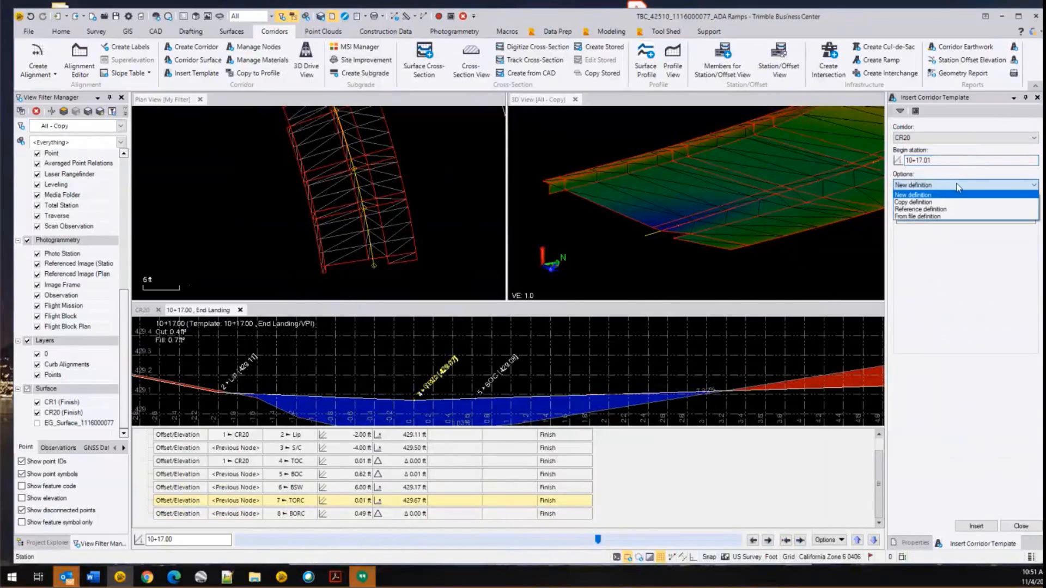
click(957, 175)
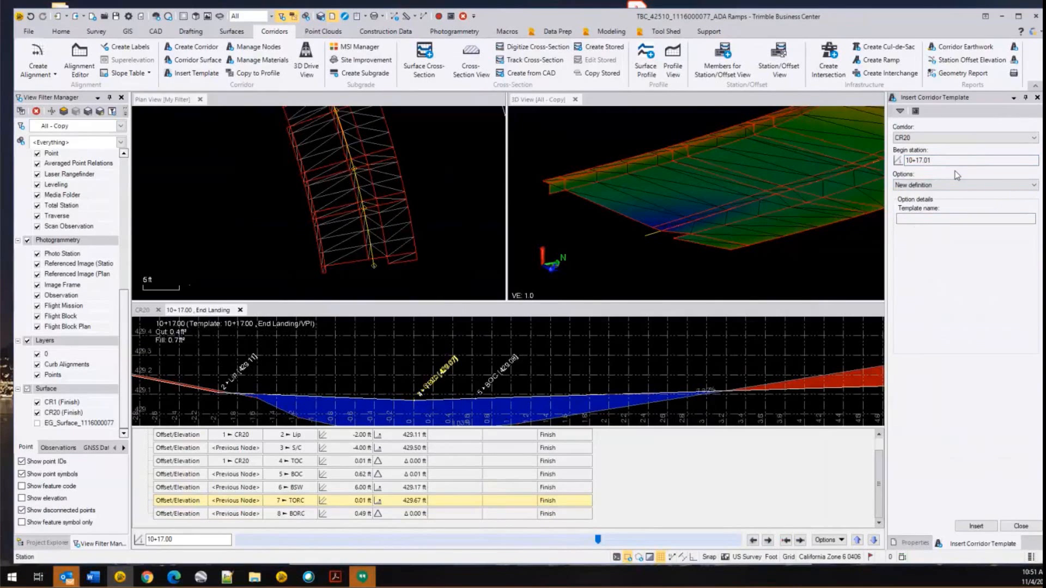
key(Down)
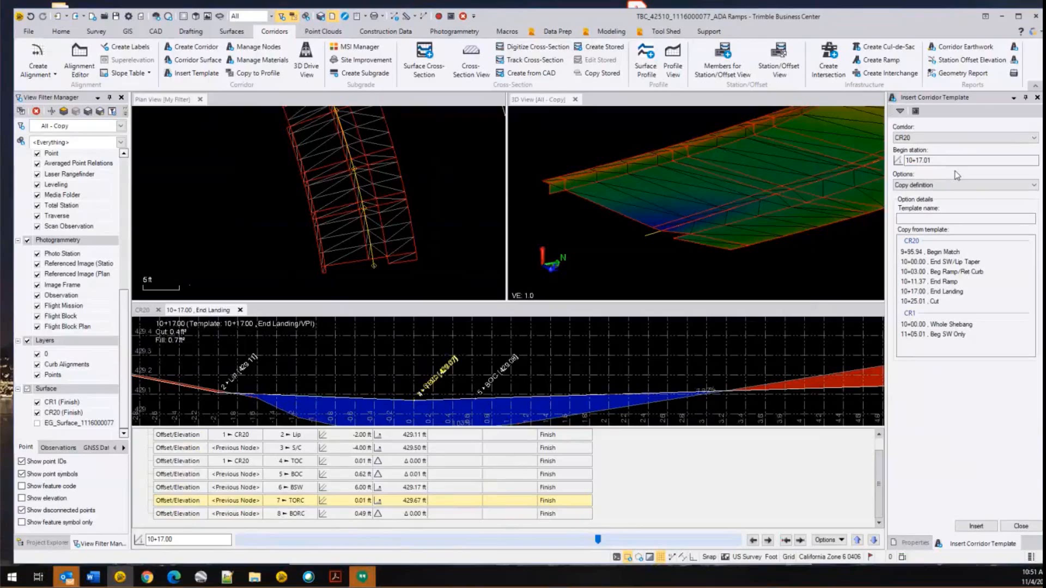
text(Curb Only)
click(964, 292)
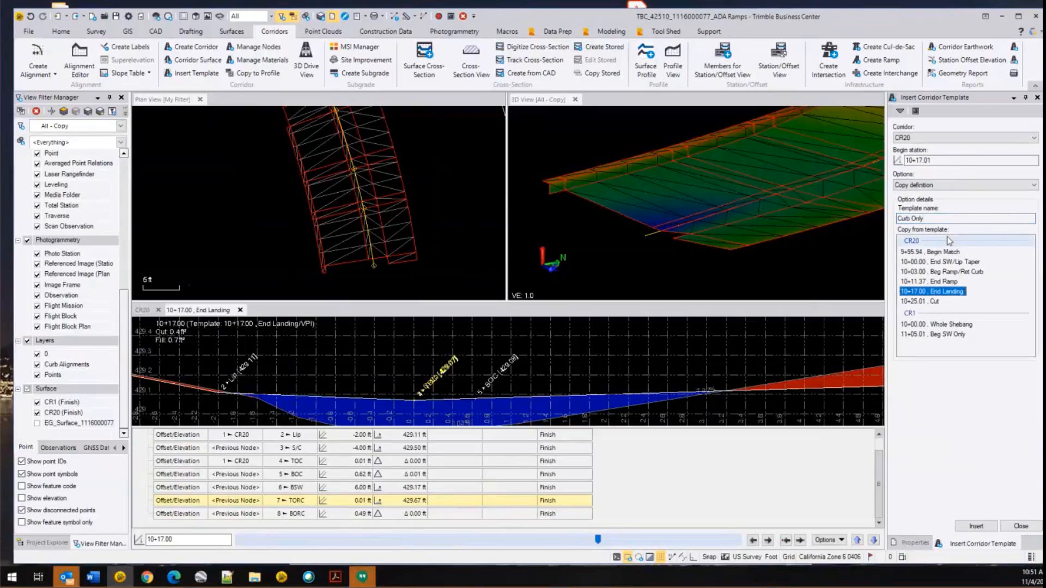
click(929, 219)
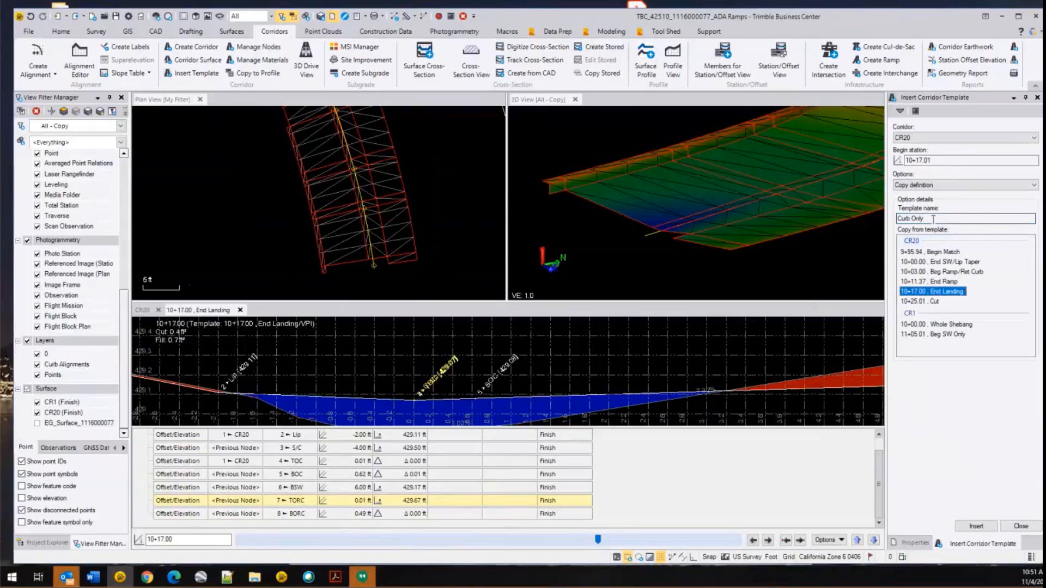
click(900, 220)
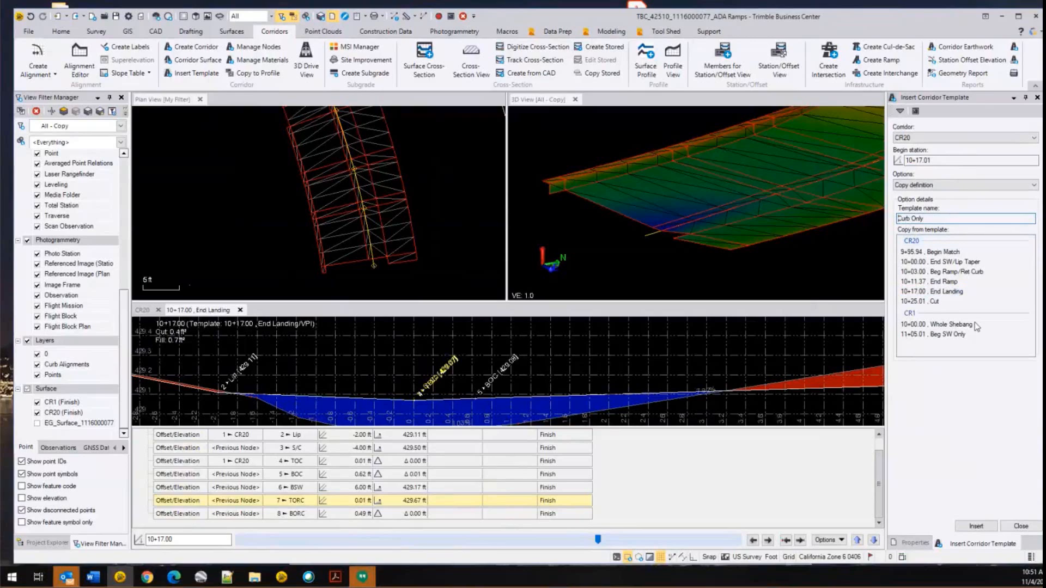
click(986, 528)
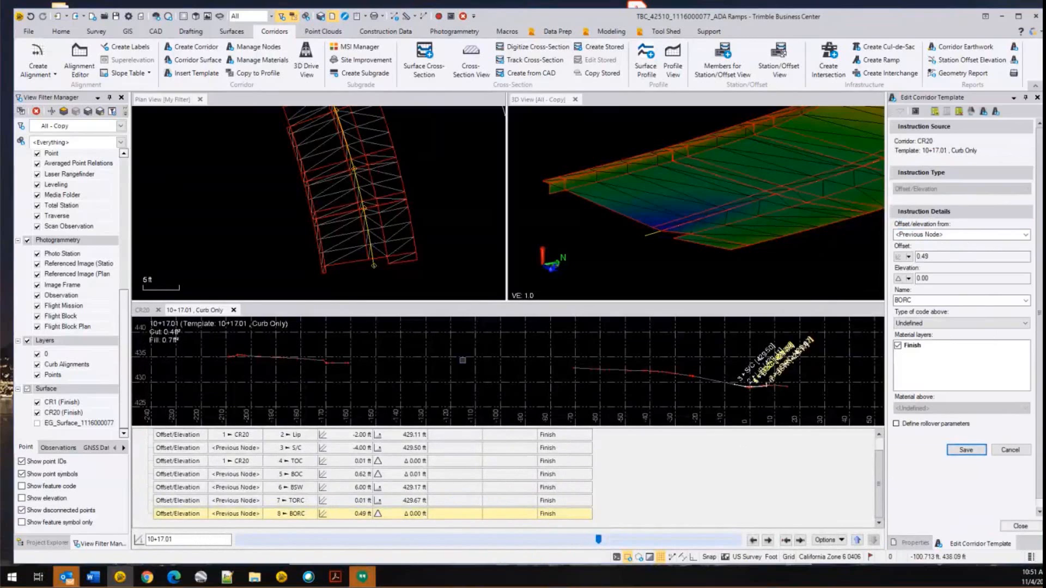
- Delete the BORC, TORC and BSW instructions from the Curb Only template
right_click(372, 518)
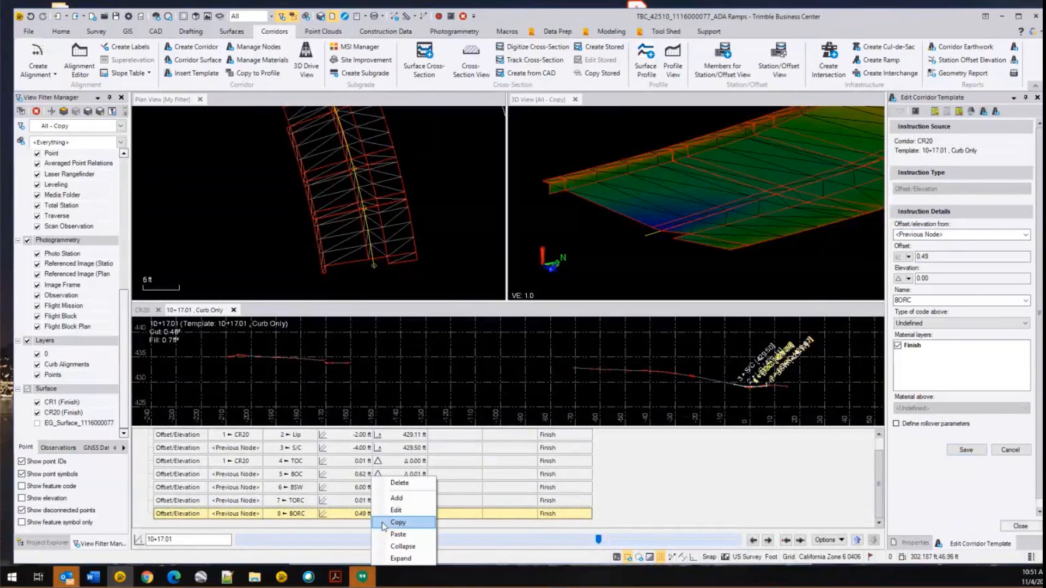
click(413, 484)
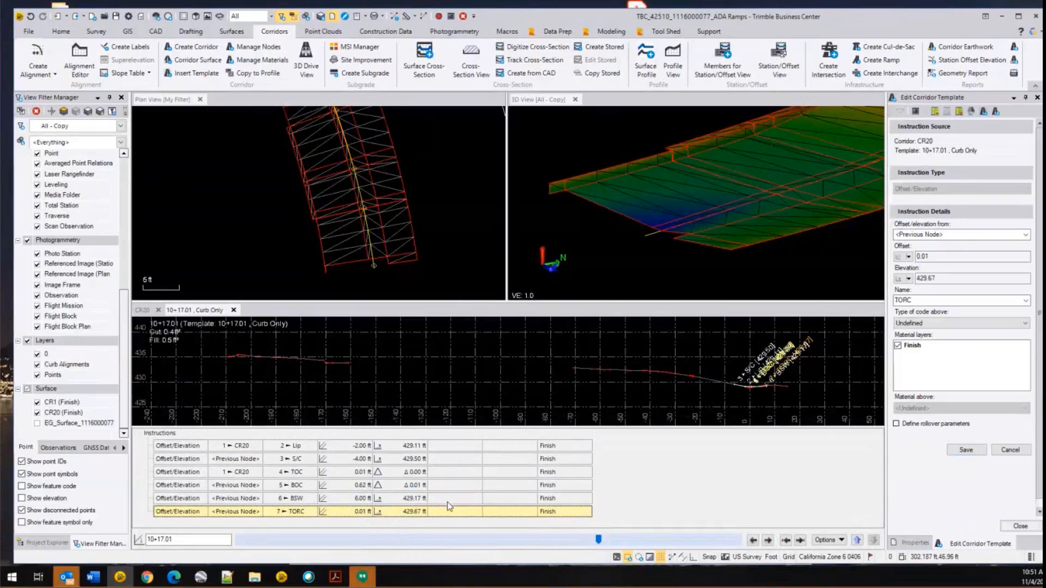
right_click(449, 513)
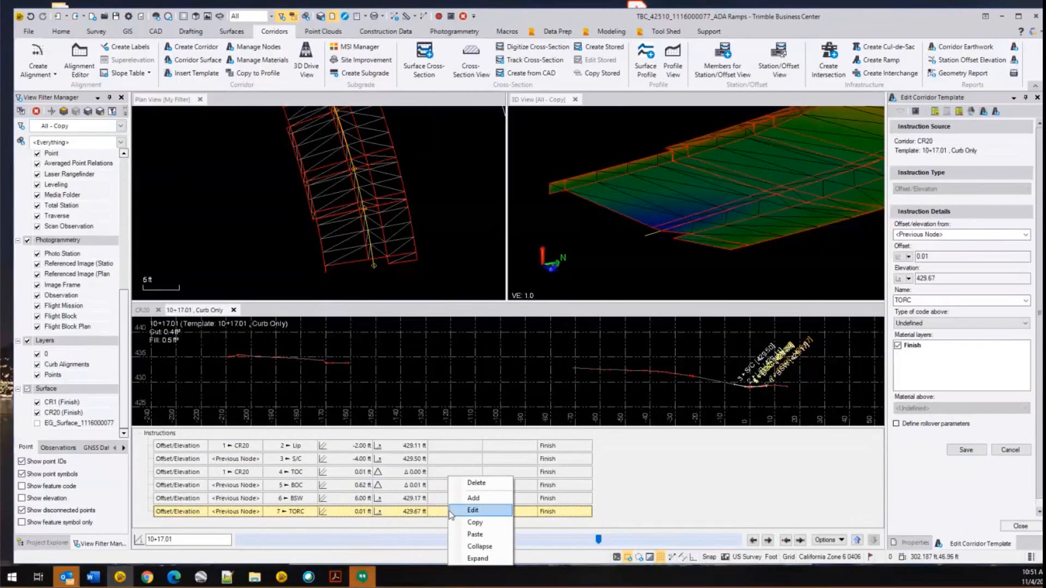
click(472, 487)
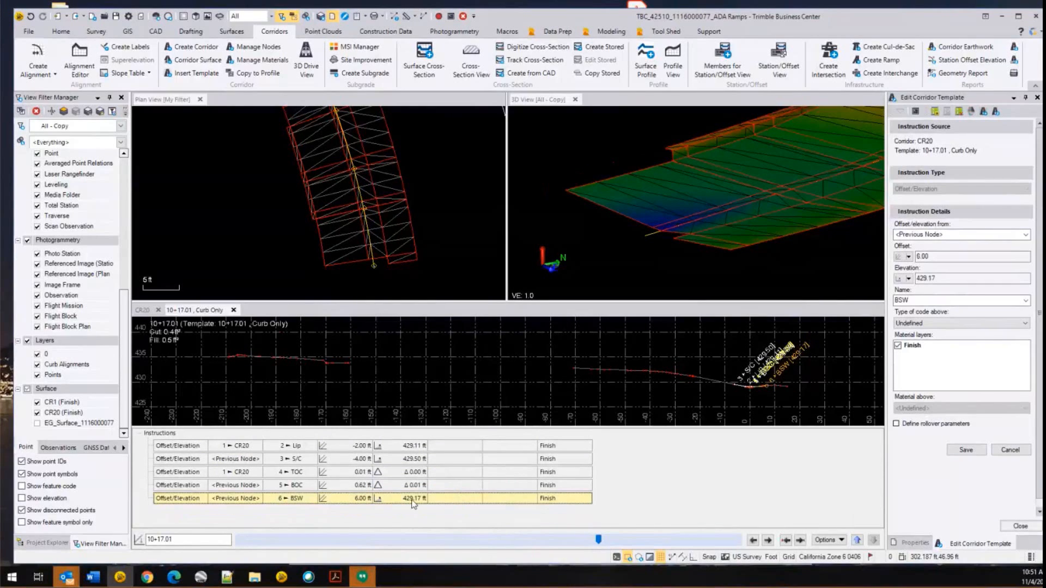
right_click(413, 503)
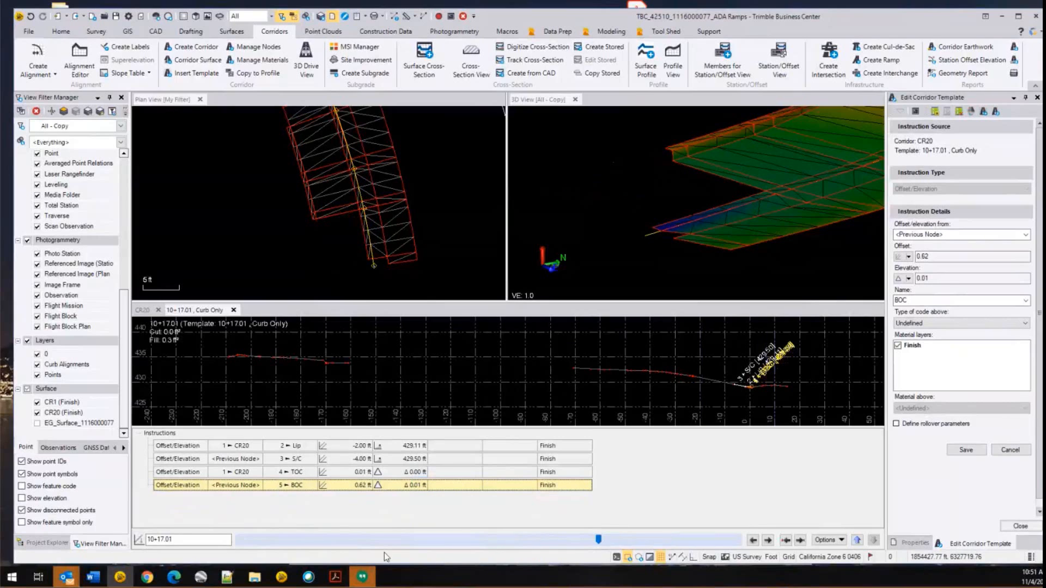
- Set the Curb Only template's TOC node to a 0.13 offset and 0.50 elevation difference, and save it
click(331, 581)
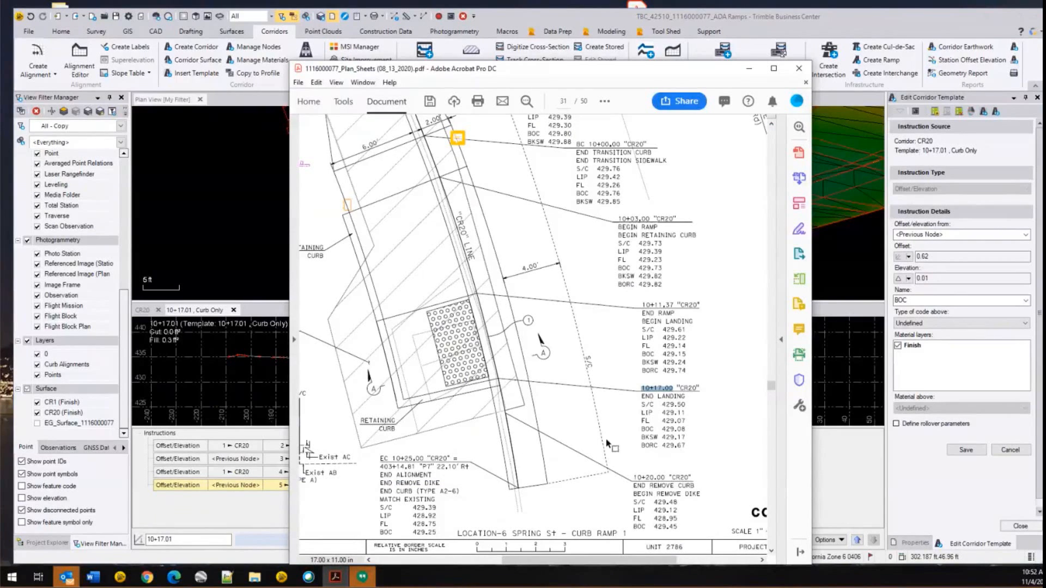
click(265, 490)
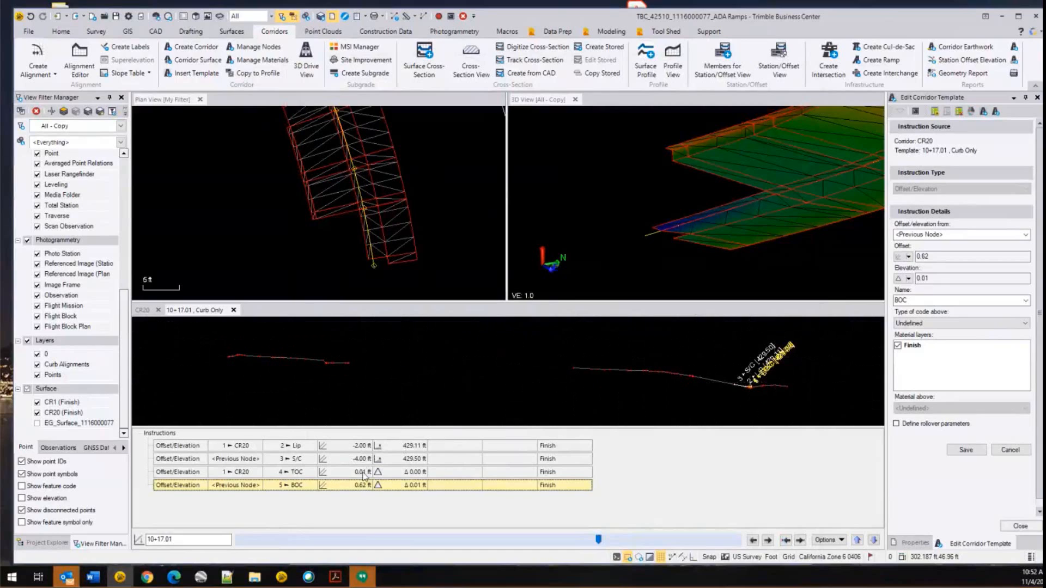
click(364, 473)
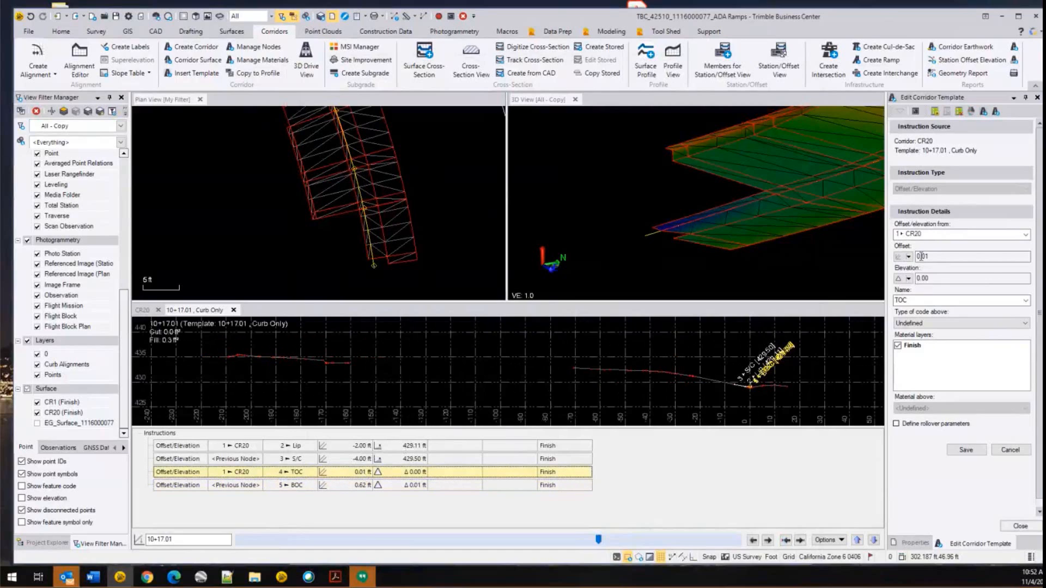
double_click(946, 261)
text(01)
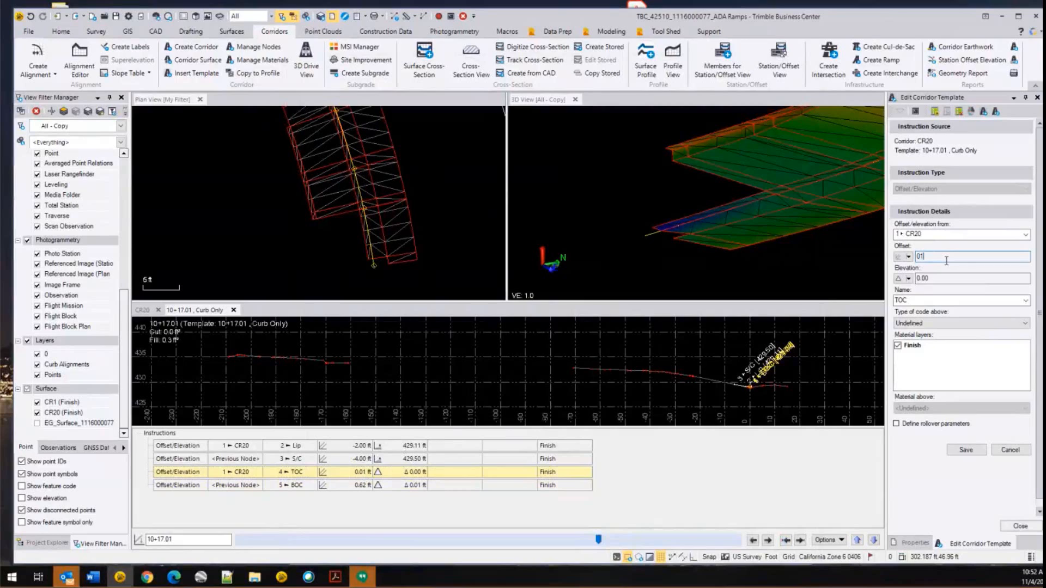
text(3)
key(Tab)
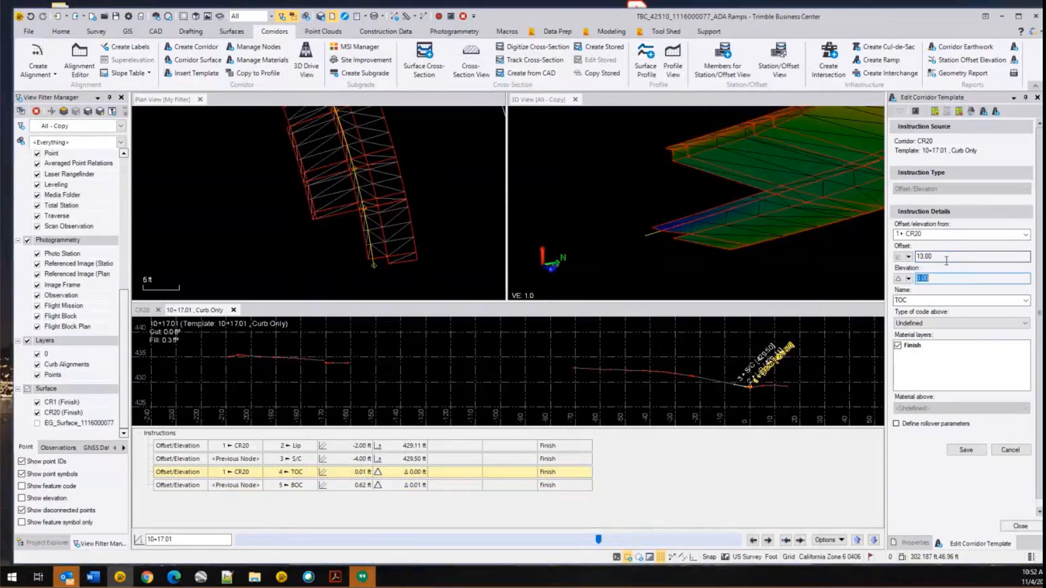
click(946, 261)
text(.13)
key(Tab)
text(.5)
key(Tab)
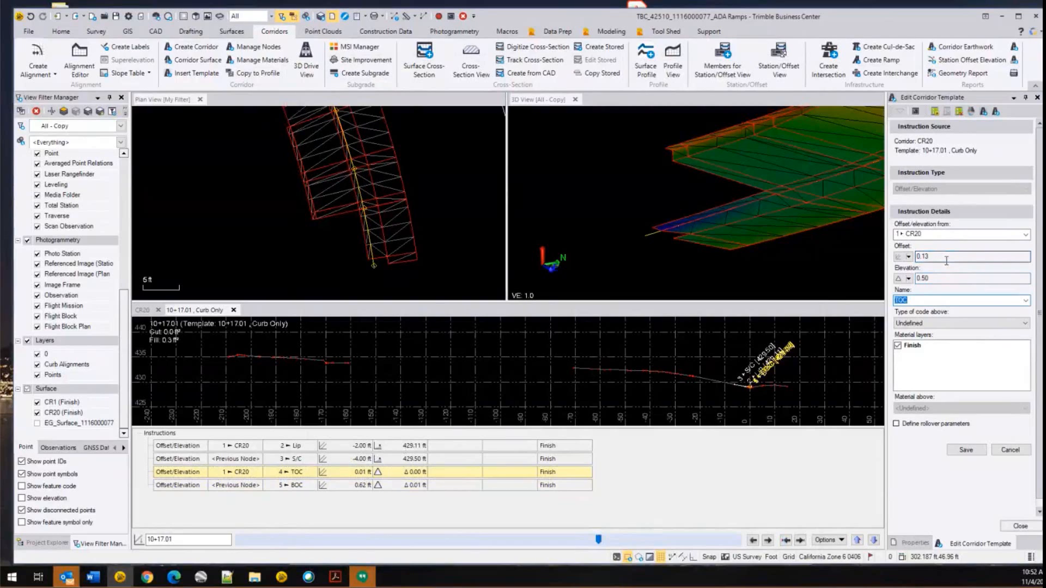
click(980, 450)
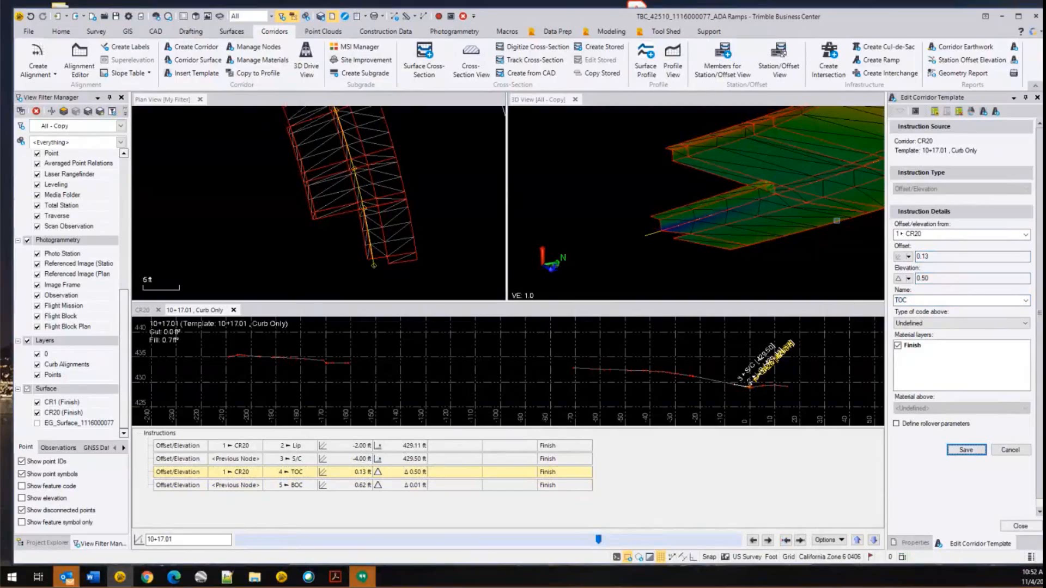
- Examine the curb beyond the landing from the side in the 3D view
scroll(785, 185, up, 2)
middle_drag(784, 185, 671, 203)
right_drag(671, 203, 600, 202)
scroll(697, 207, down, 2)
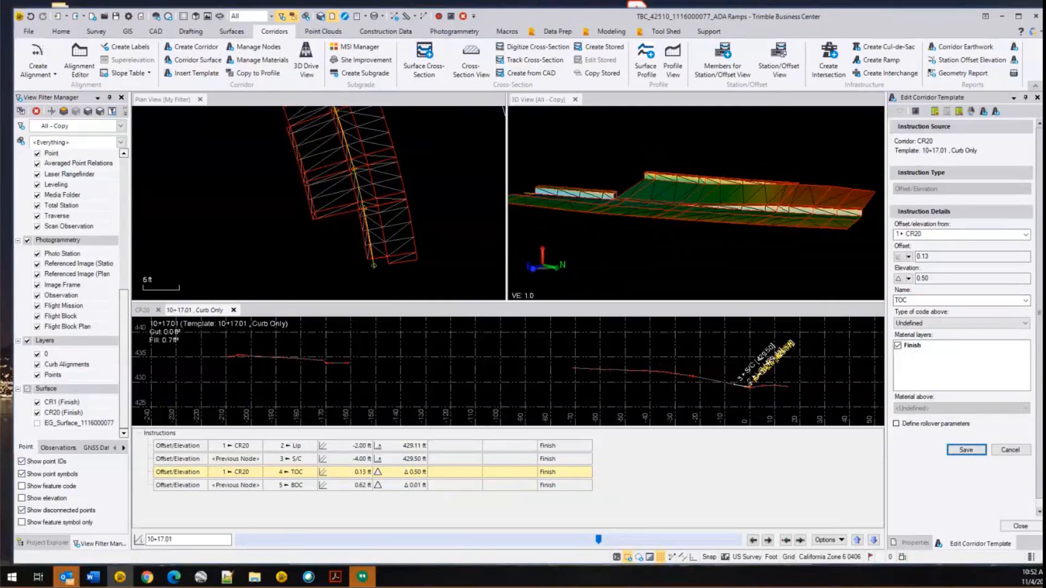
middle_drag(615, 198, 673, 212)
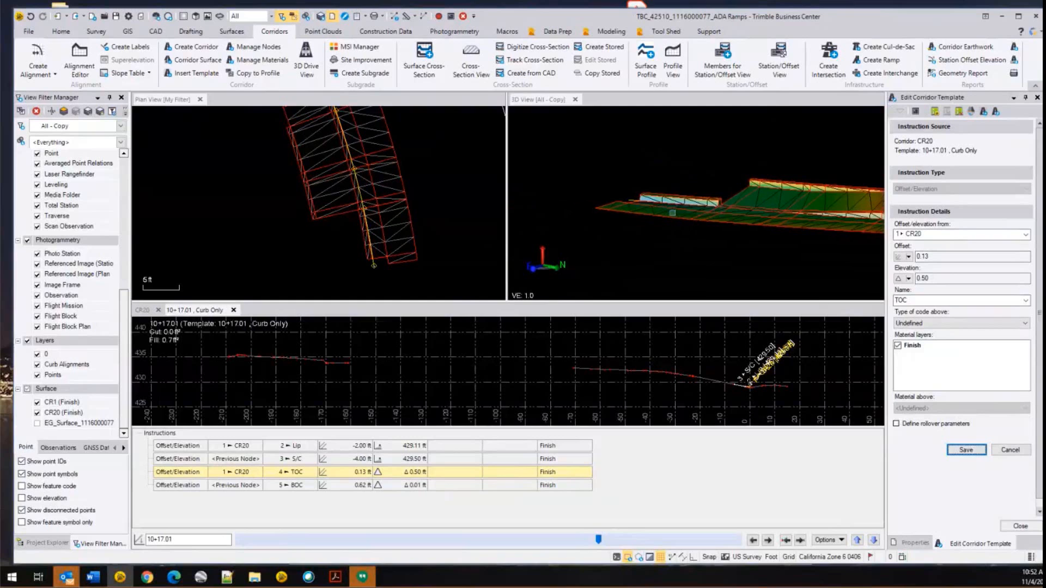
- Insert an unnamed CR20 template at station 10+20.00 as a copy of the 10+17.01 Curb Only definition
click(334, 579)
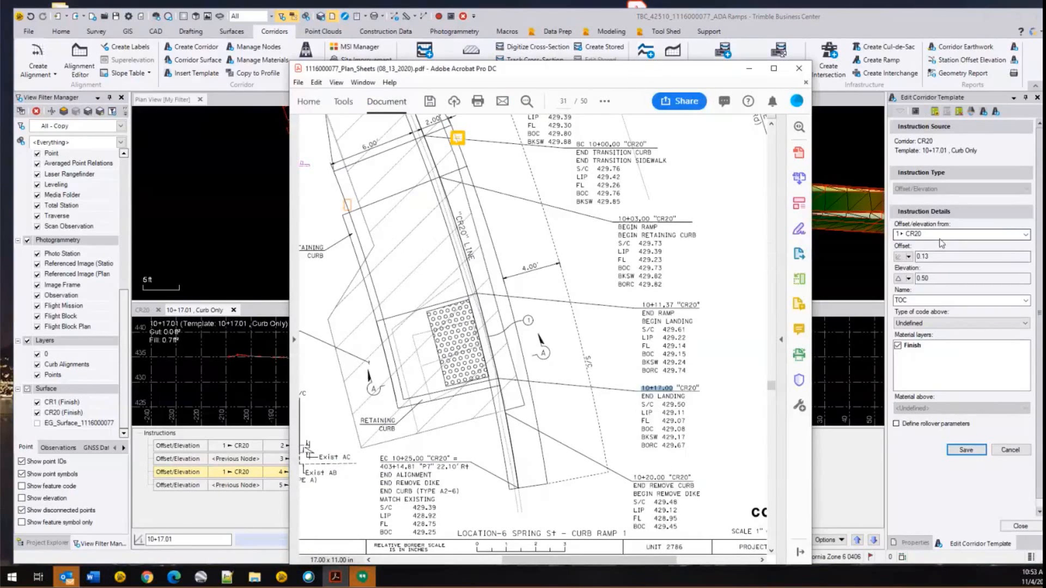
click(984, 112)
text(1020)
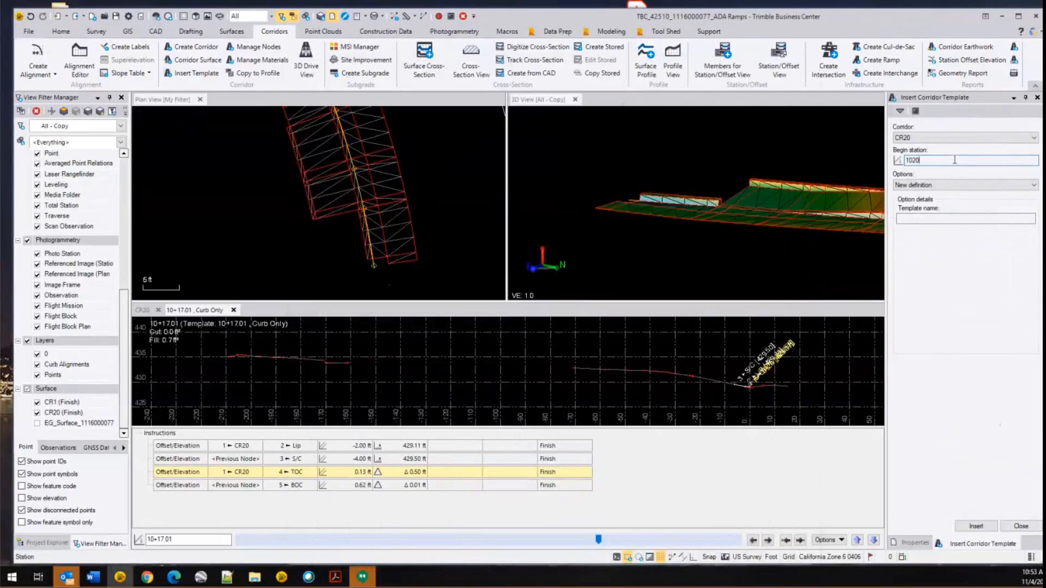
key(Tab)
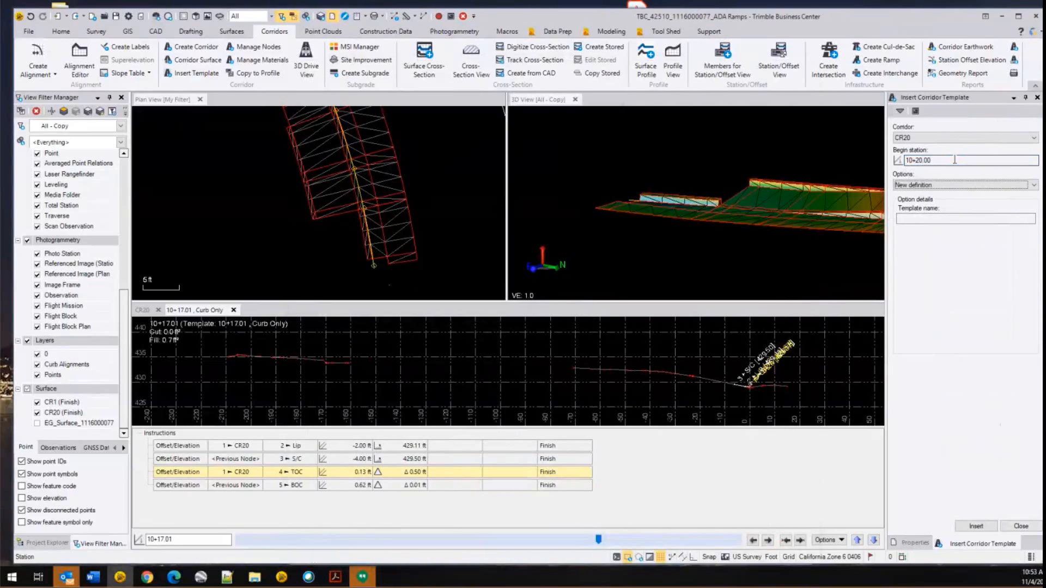
key(Down)
key(Tab)
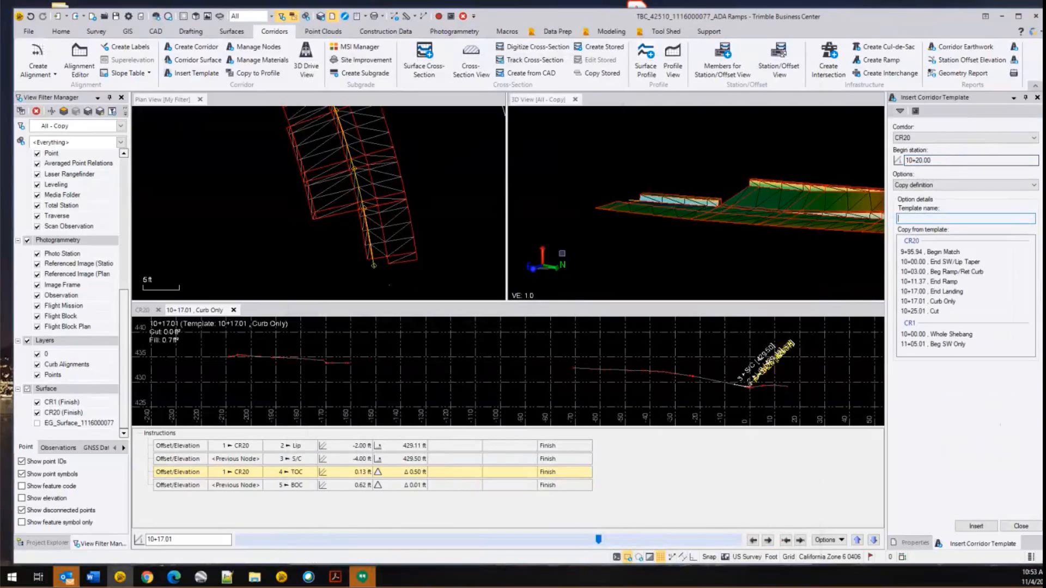
click(337, 577)
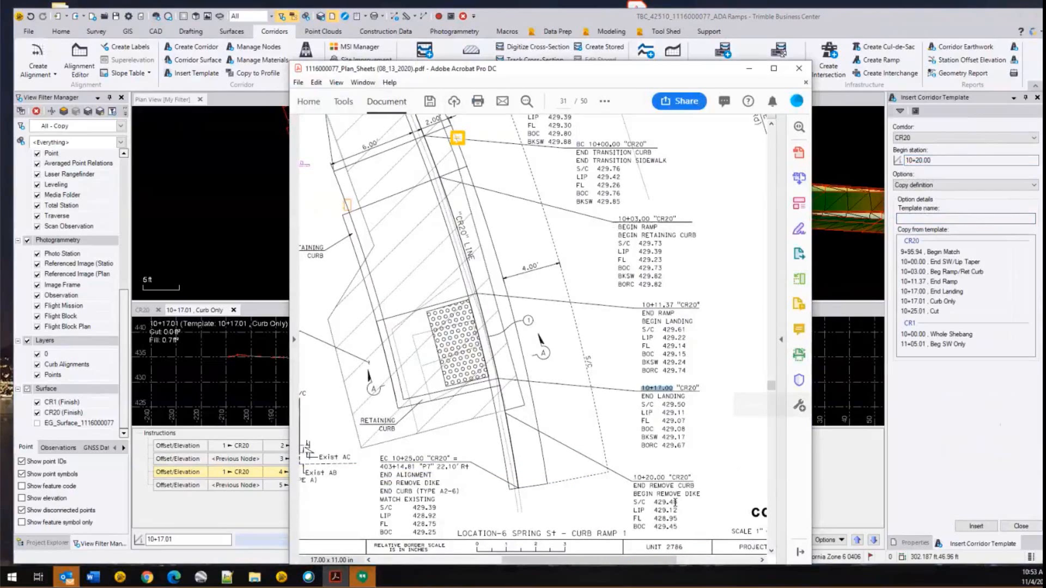
click(938, 303)
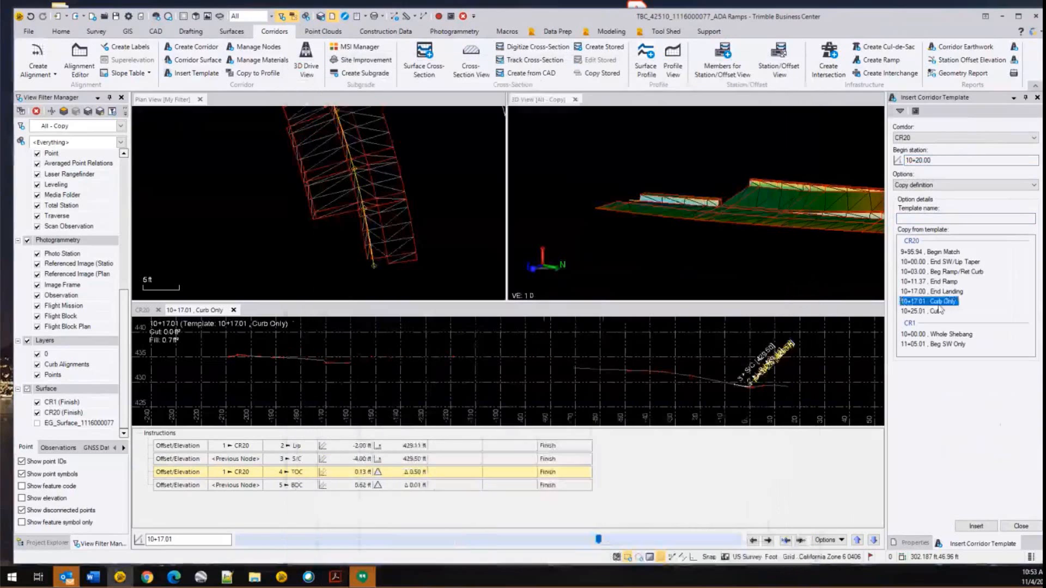
click(976, 526)
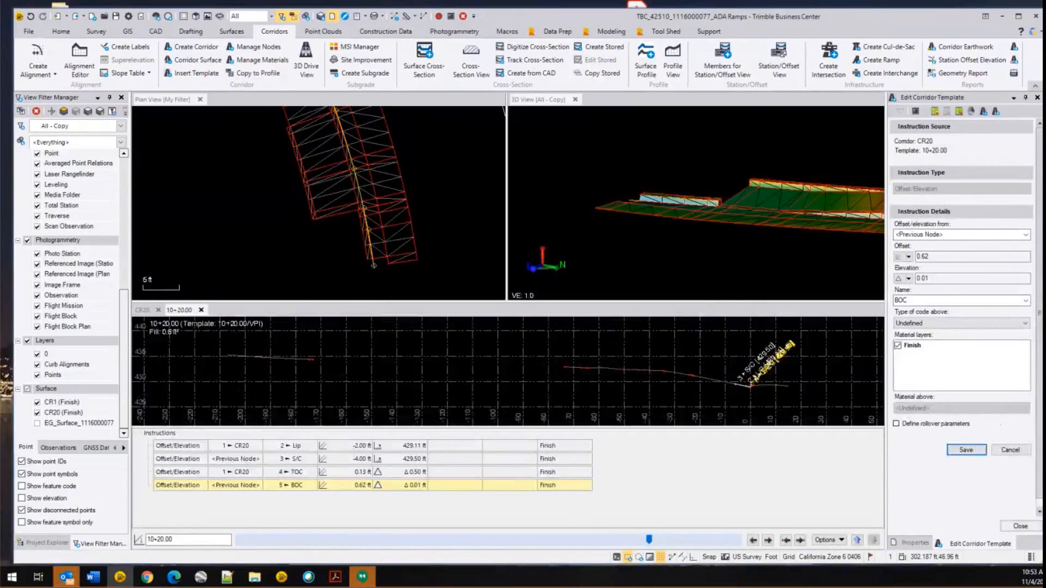
- Set the Lip node of the 10+20.00 template to elevation 429.11, taken from the plan sheet's end-of-landing callout
key(alt+Tab)
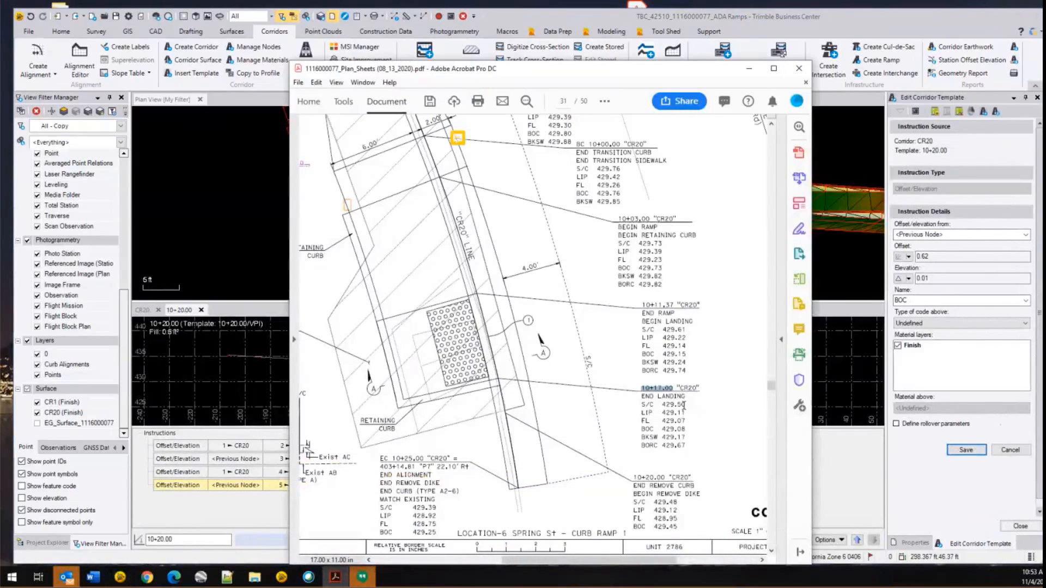
drag(686, 405, 654, 411)
click(816, 18)
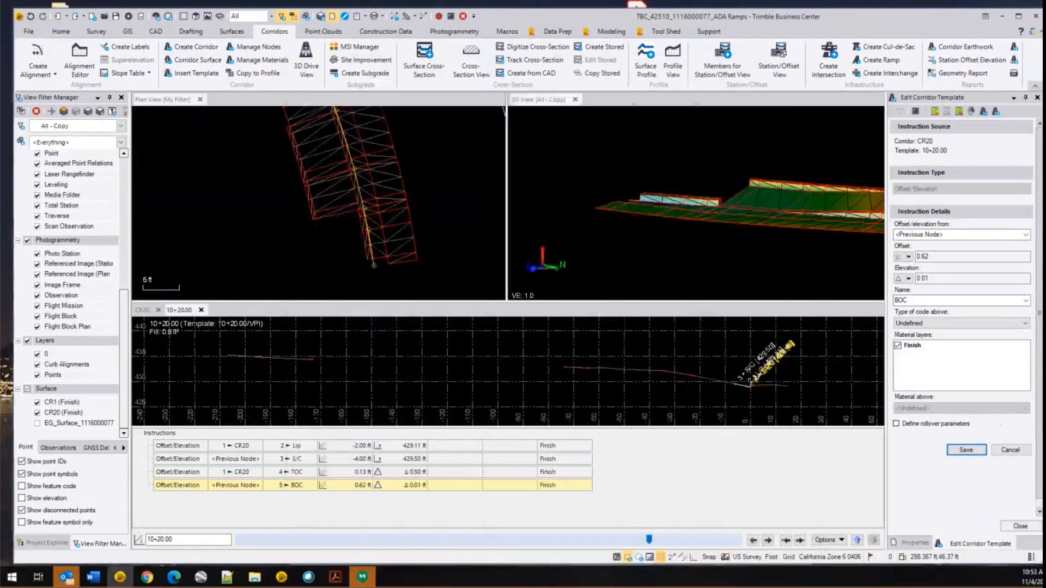
click(308, 445)
drag(948, 279, 891, 283)
key(Tab)
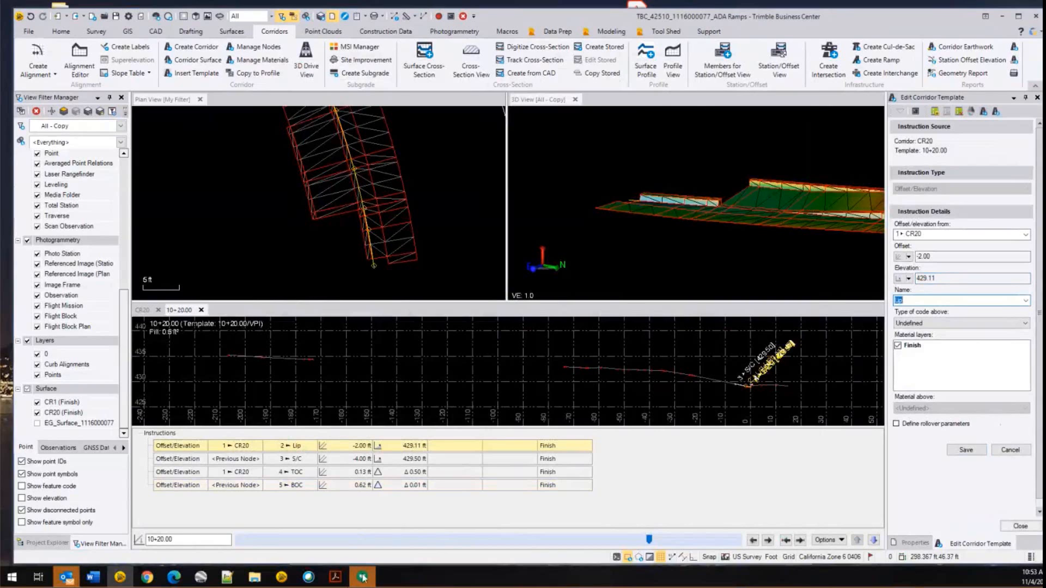
- Set the Lip node's elevation to 429.12 from the plan's 10+20.00 callout, and save the instruction
click(337, 581)
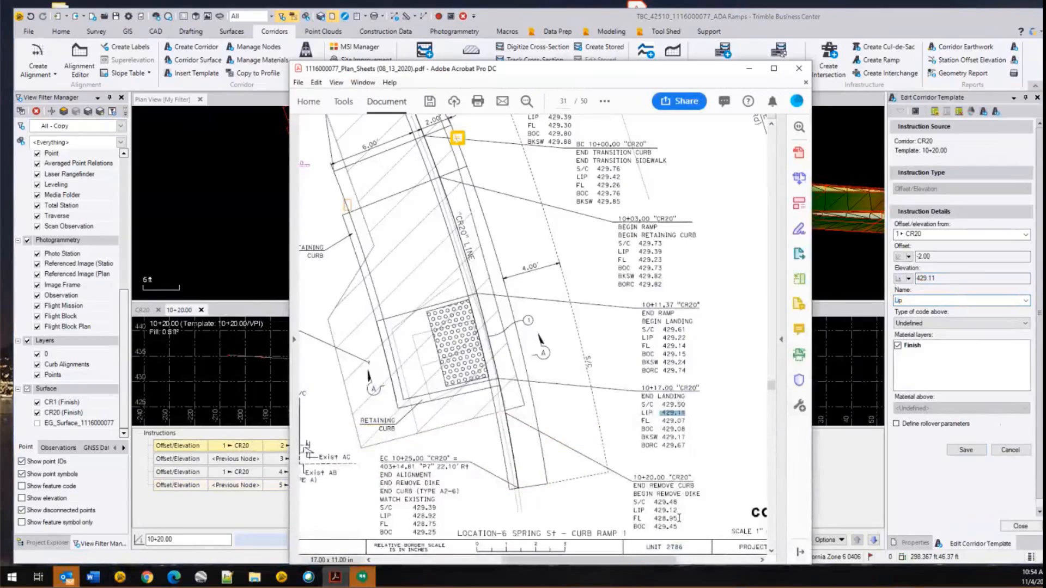
drag(677, 509, 654, 510)
click(948, 278)
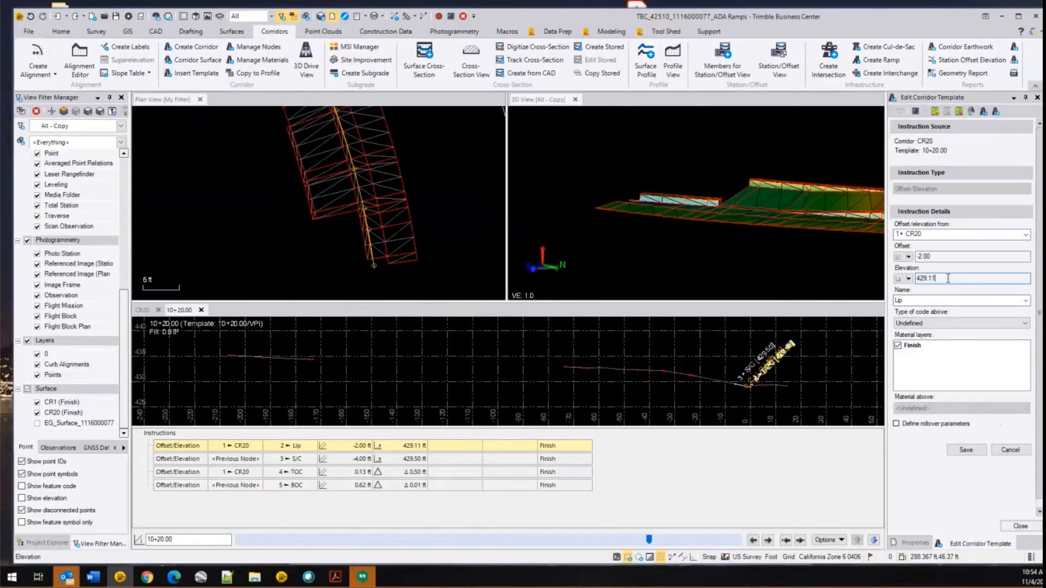
key(Tab)
click(966, 450)
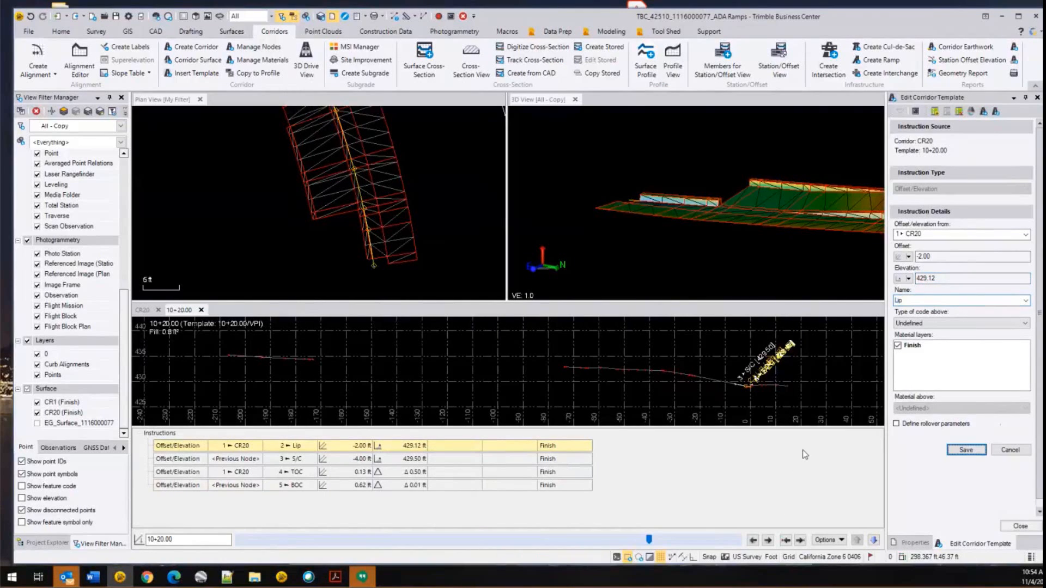
- Set the S/C node's elevation in the 10+20.00 template to the plan value of 429.48, and save it
click(334, 578)
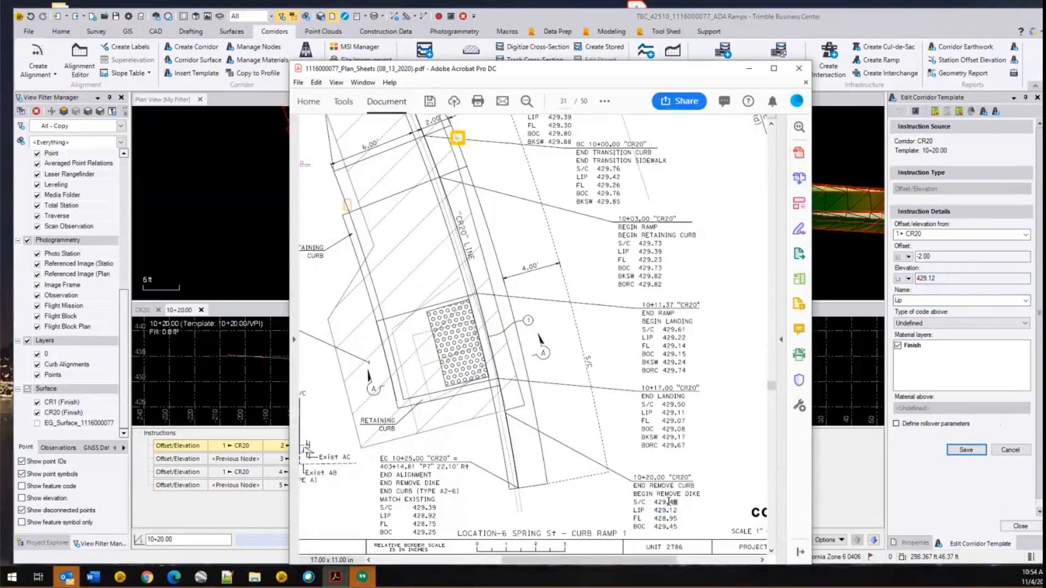
drag(653, 502, 674, 502)
click(906, 388)
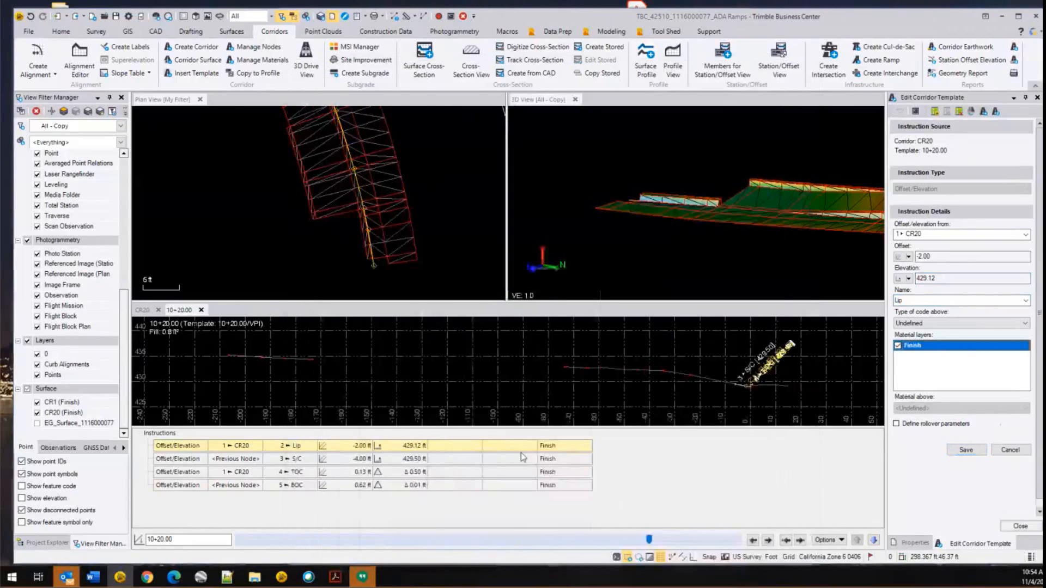
click(470, 461)
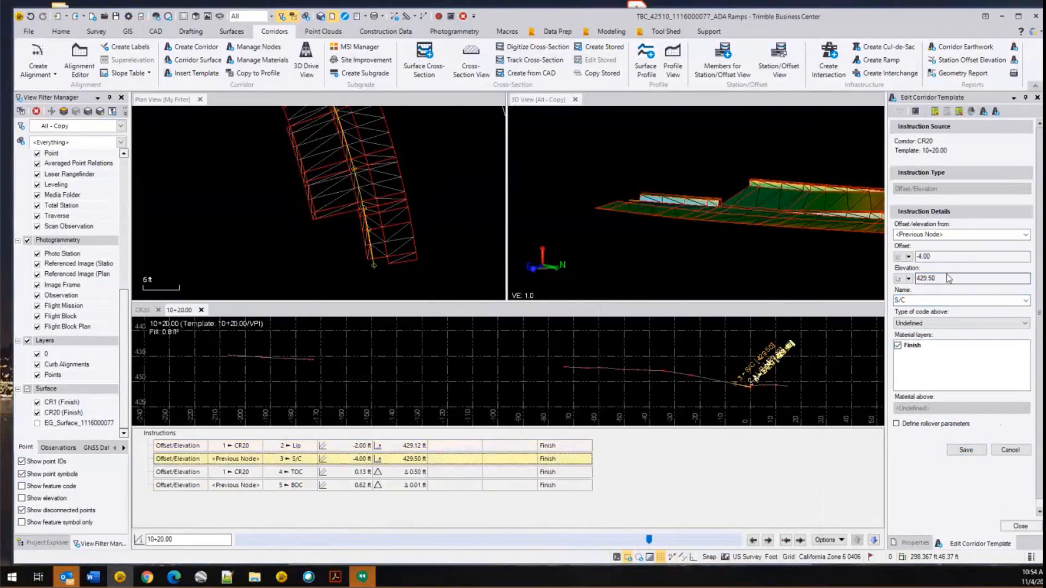
drag(947, 278, 877, 281)
text(429.48)
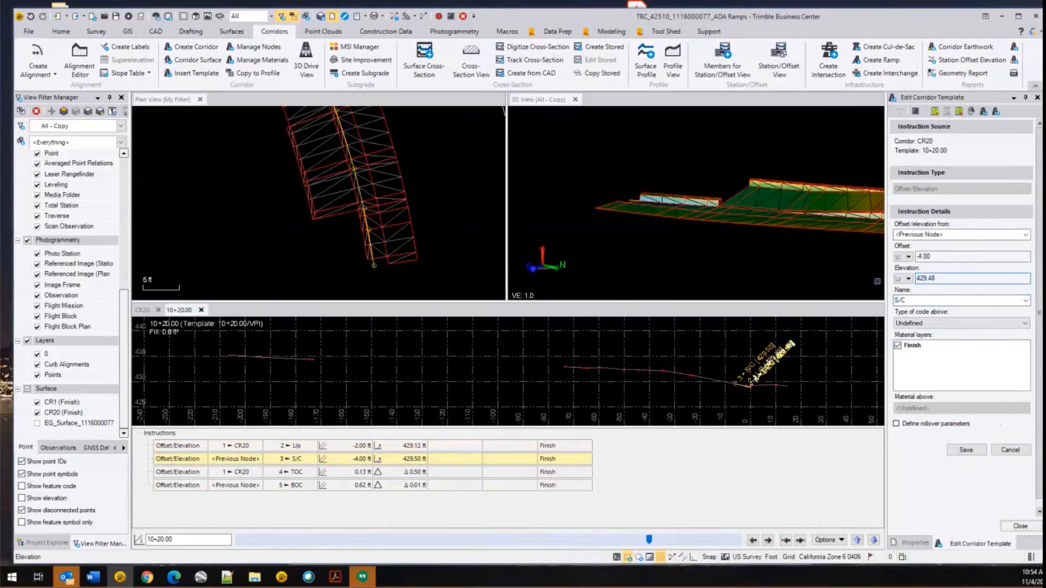
click(965, 451)
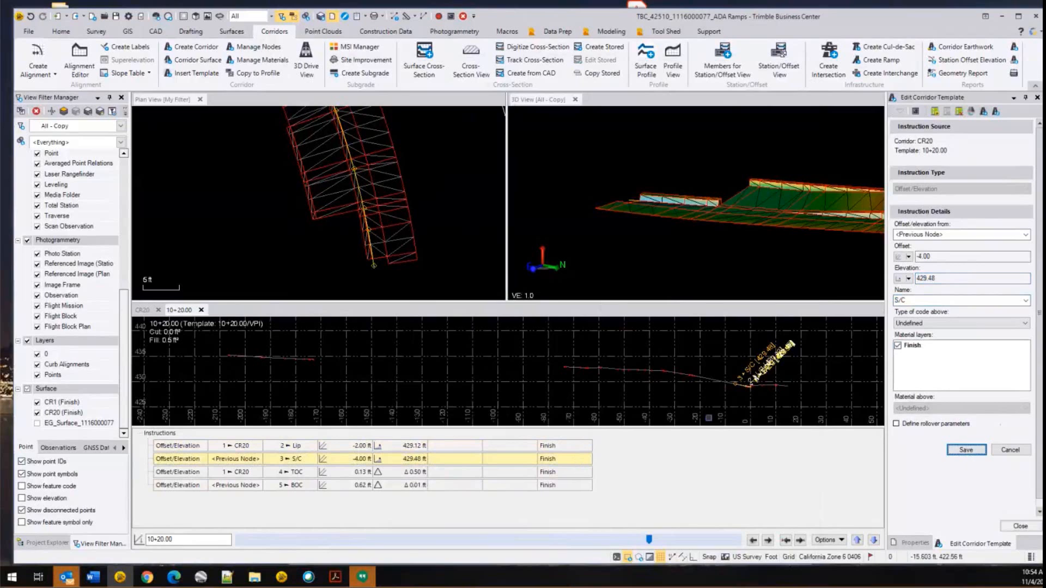
- Check the curb top against the plan sheet, set the 10+20.00 template's BOC elevation difference to 0.00, and save it
scroll(753, 387, up, 5)
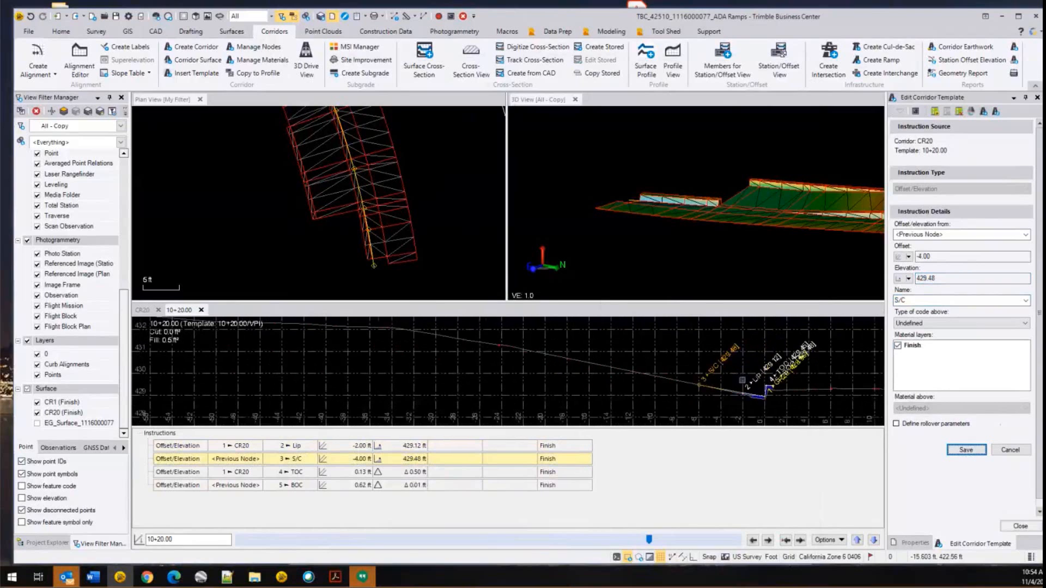
scroll(754, 381, up, 4)
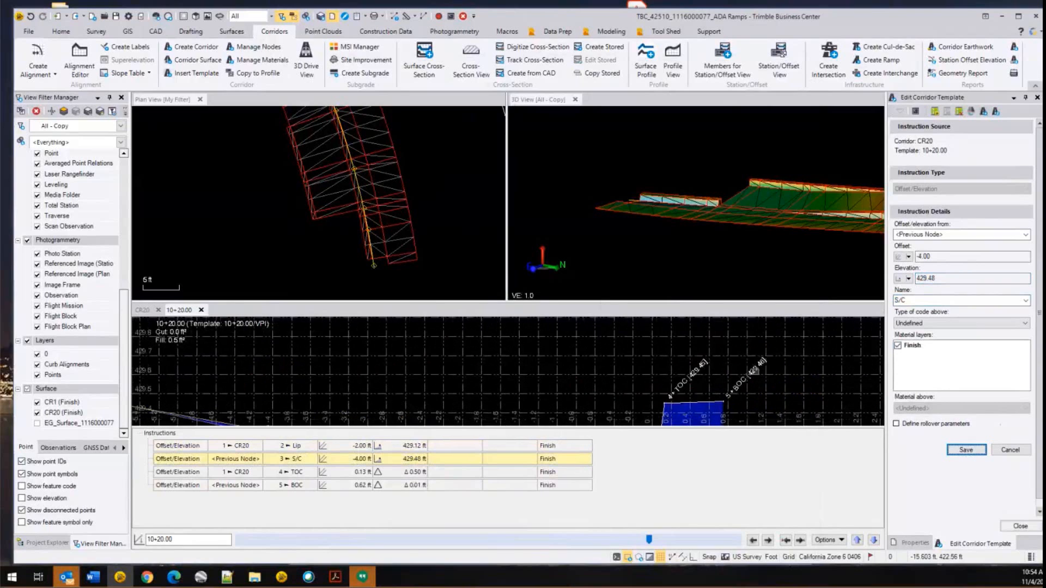
middle_drag(737, 360, 728, 346)
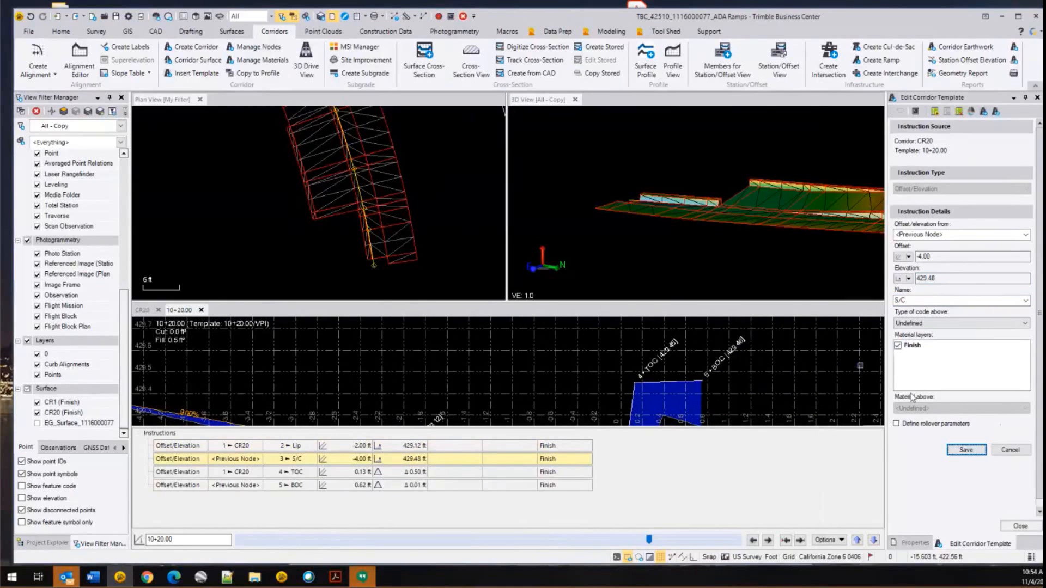
click(335, 579)
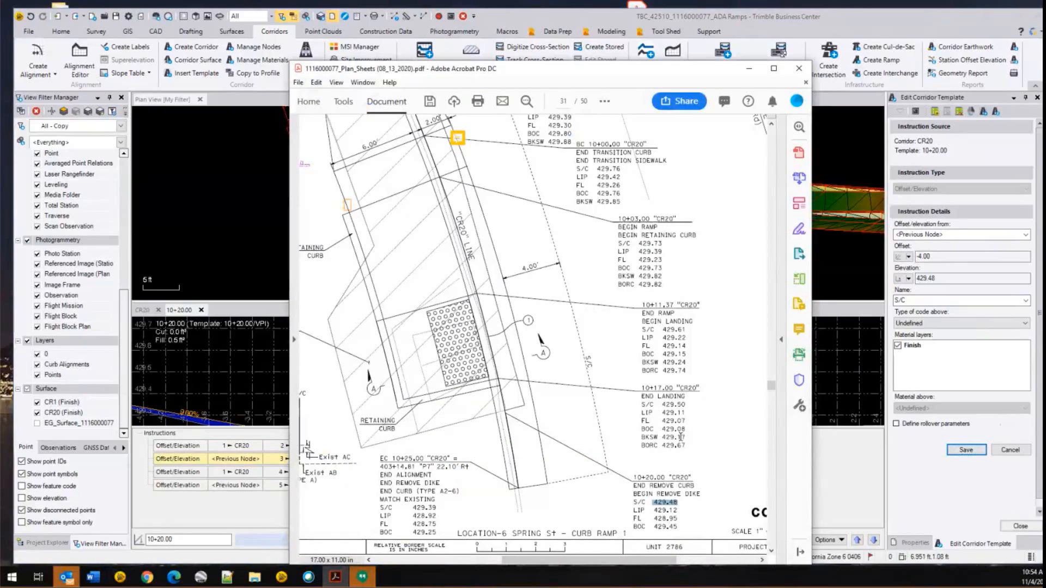
click(856, 18)
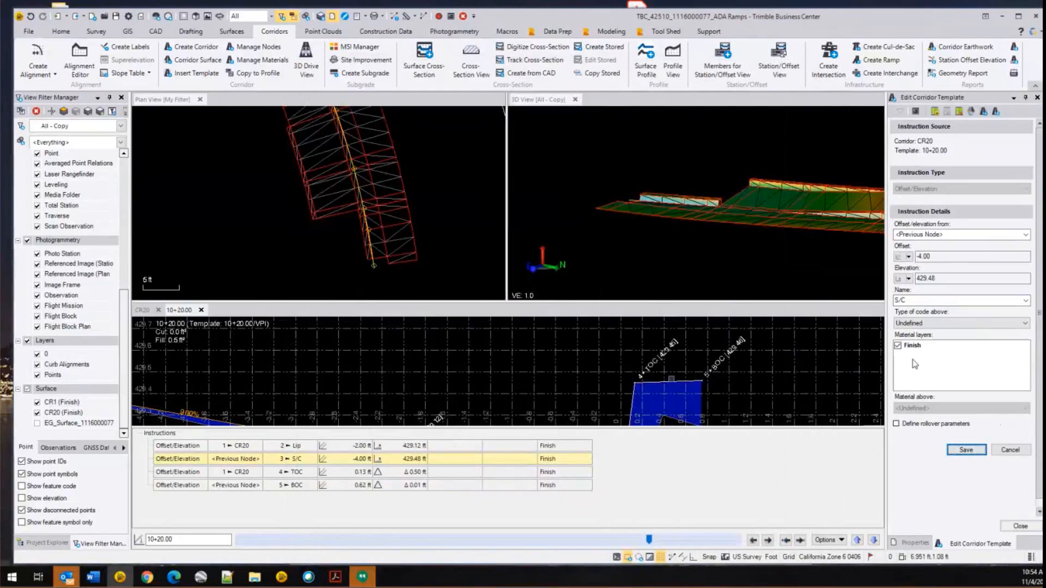
click(331, 486)
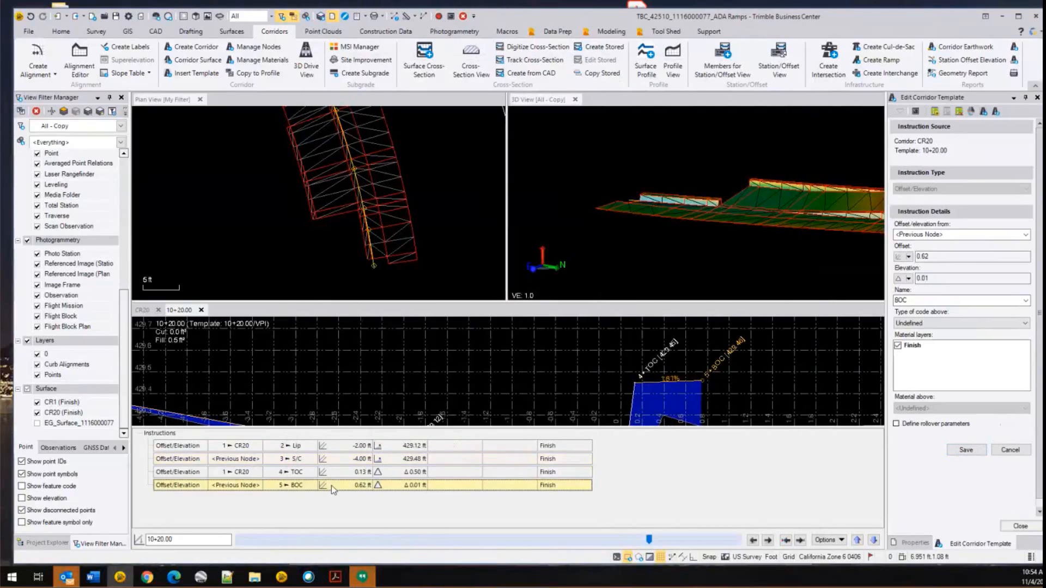
drag(925, 279, 931, 279)
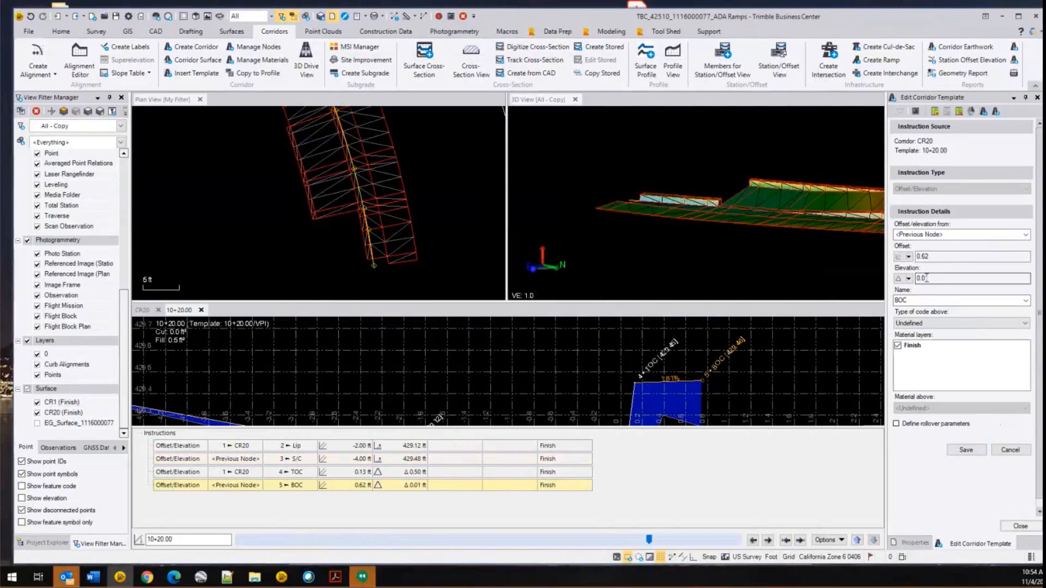
text(0)
key(Tab)
click(966, 450)
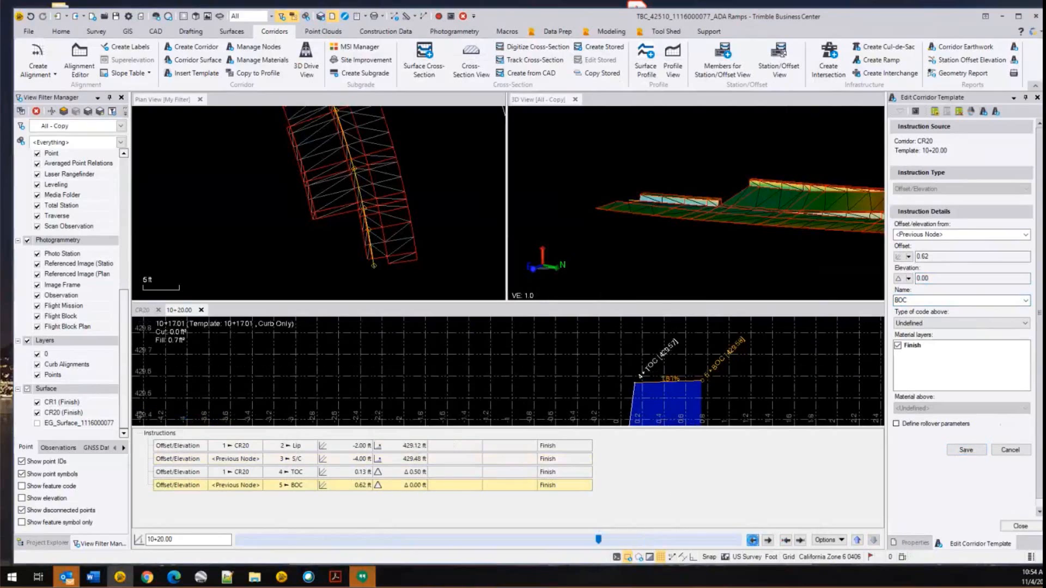
- Go back to the 10+17.01 Curb Only template, set its BOC elevation difference to 0.00, and save it
click(753, 541)
click(413, 485)
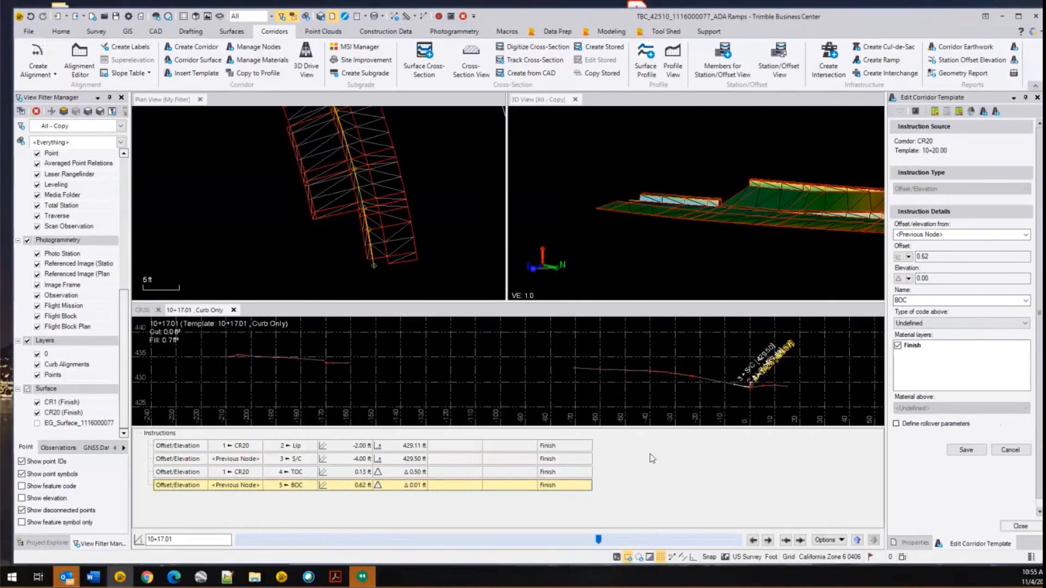
click(937, 281)
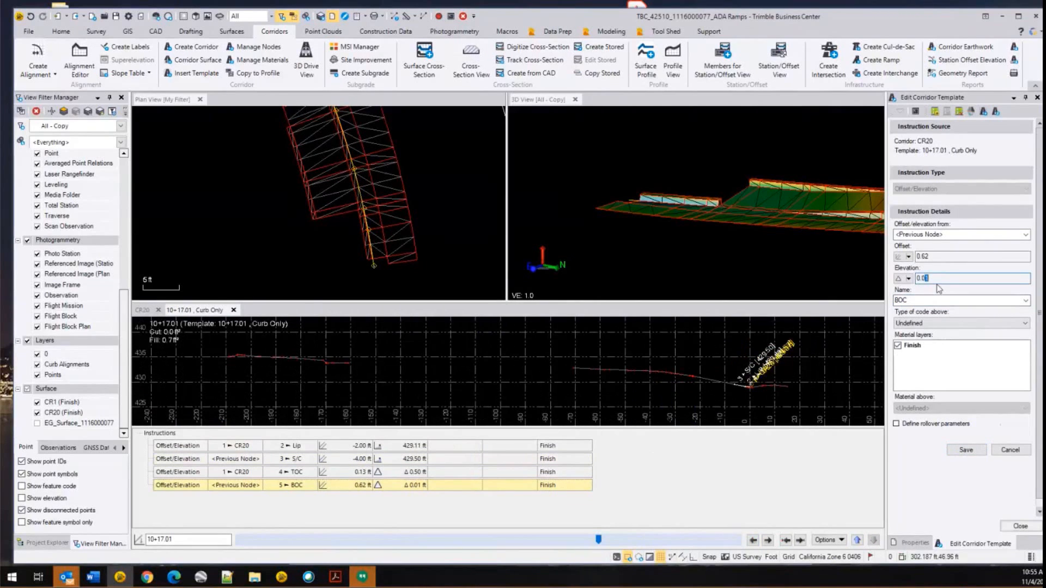
text(0)
key(Tab)
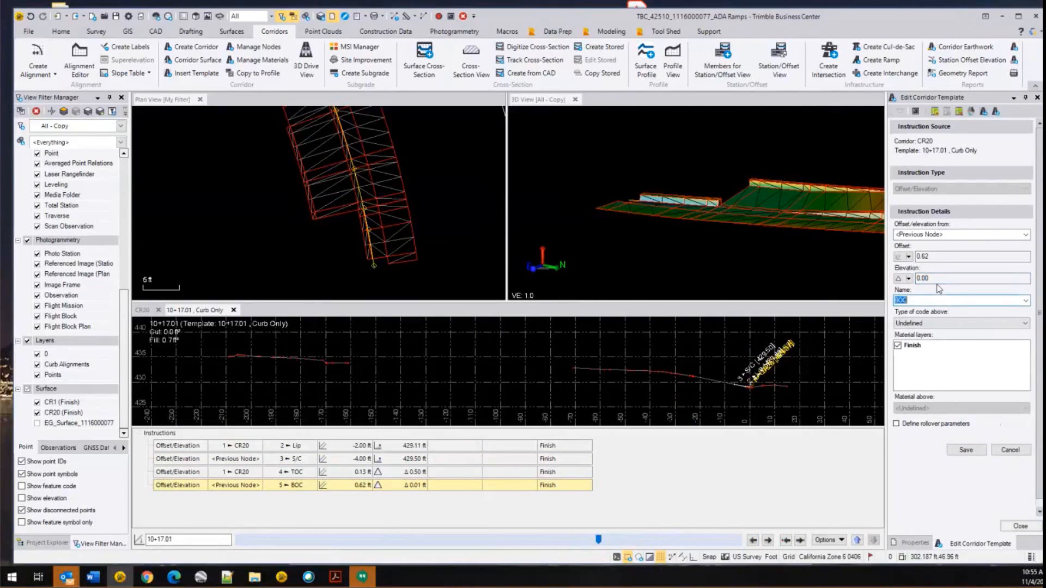
click(965, 450)
- Check the plan's end-of-landing elevations, return the Curb Only template's BOC elevation difference to 0.01, and save it
click(335, 579)
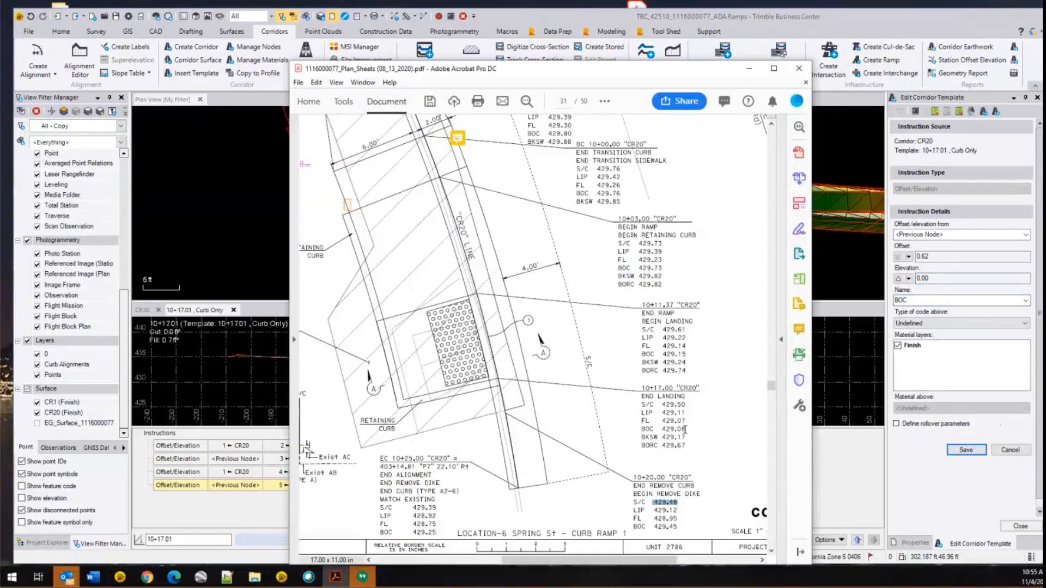
click(946, 279)
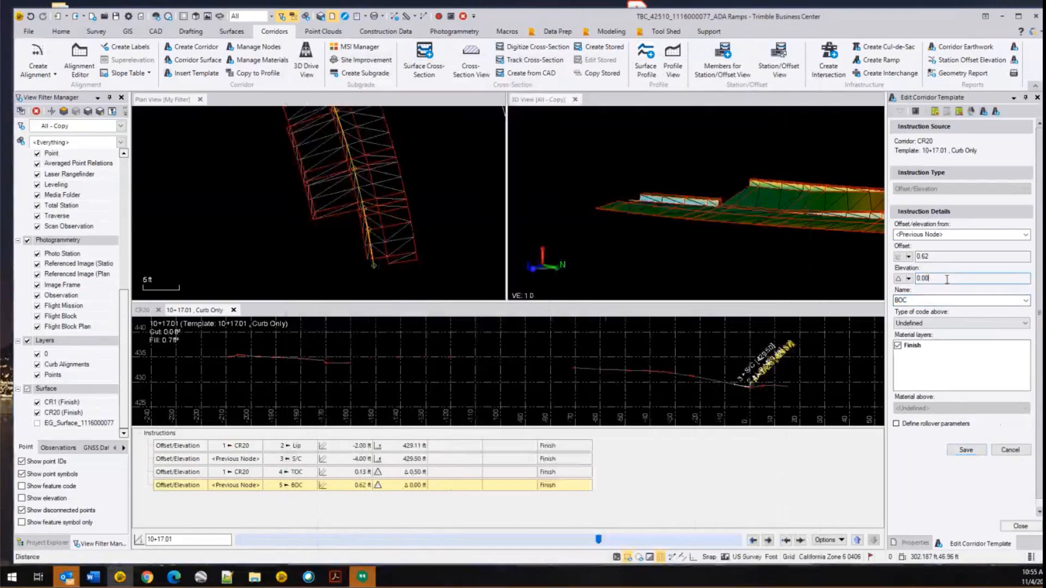
key(BackSpace)
text(1)
key(Tab)
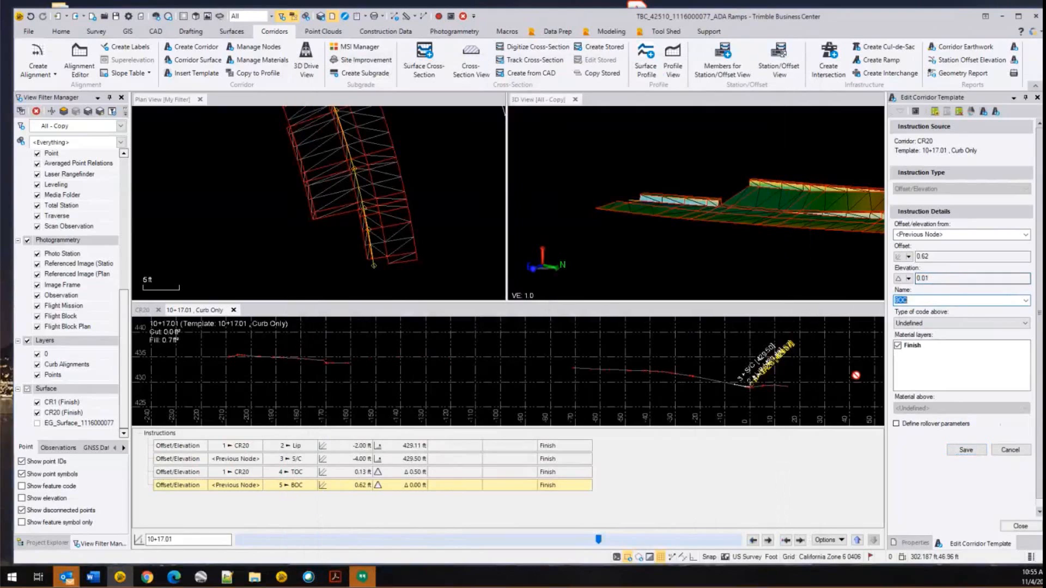
click(962, 451)
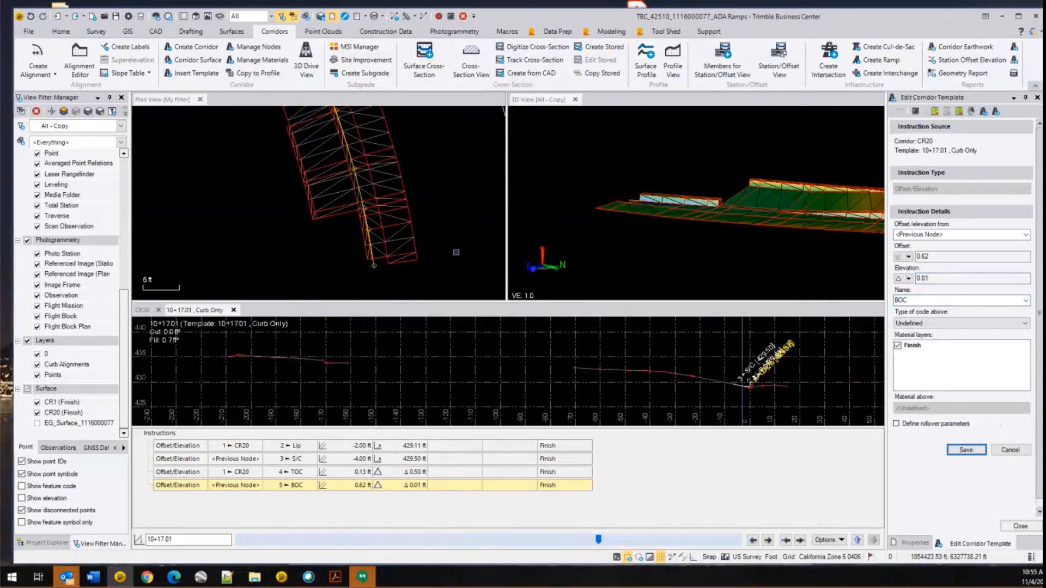
- Examine where the CR20 corridor surface stops short of the alignment end, reading the station there with the Coordinates window
scroll(374, 261, up, 2)
scroll(374, 261, up, 2)
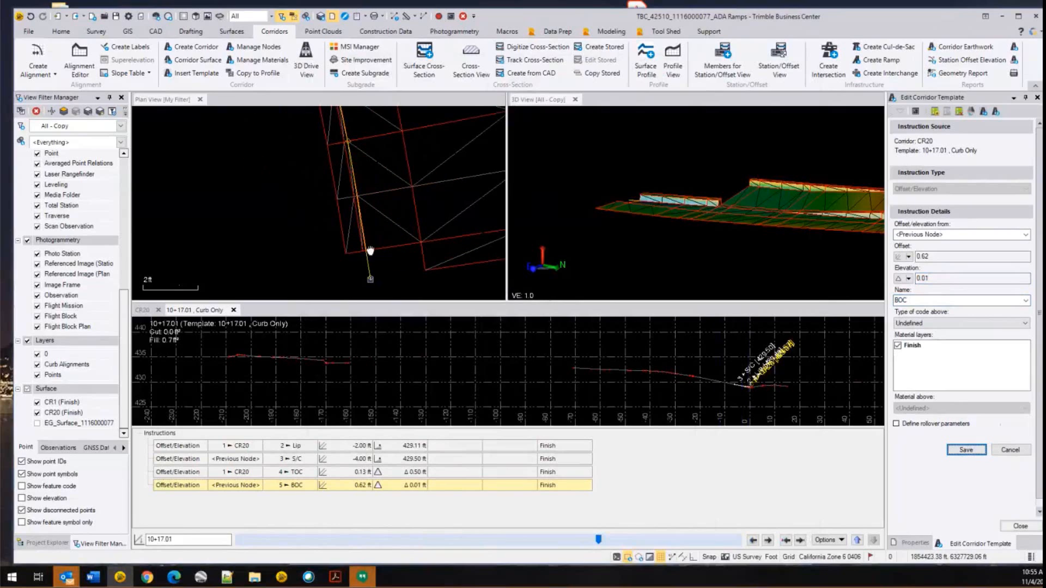
middle_drag(366, 250, 338, 240)
scroll(738, 205, up, 5)
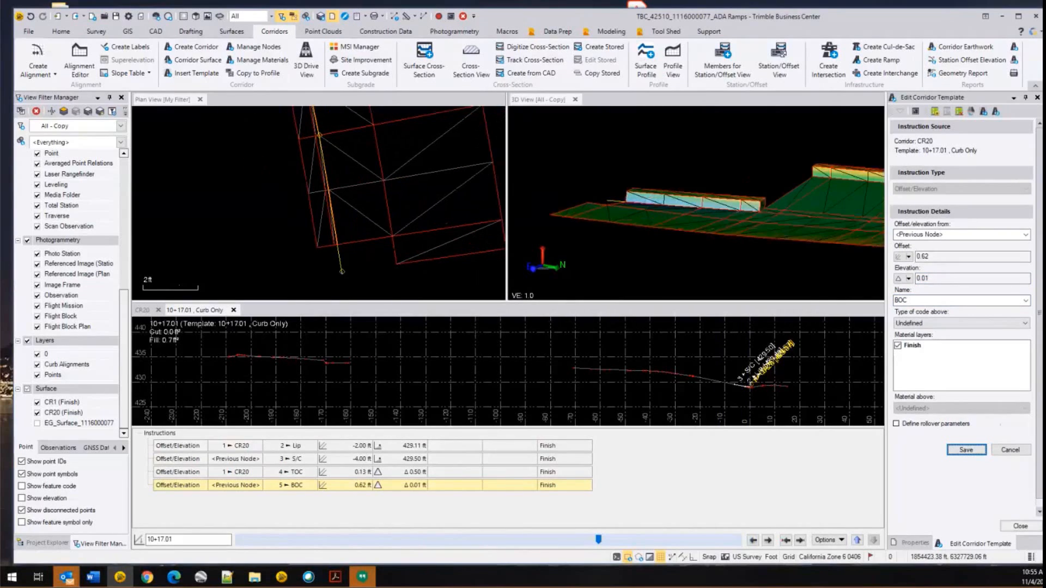
middle_drag(720, 224, 741, 224)
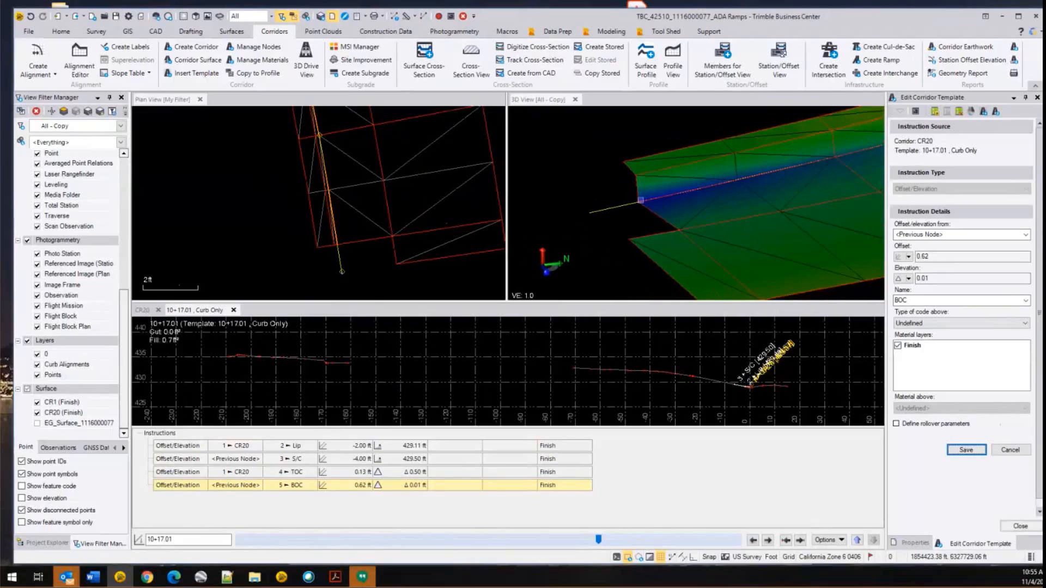
scroll(625, 203, down, 2)
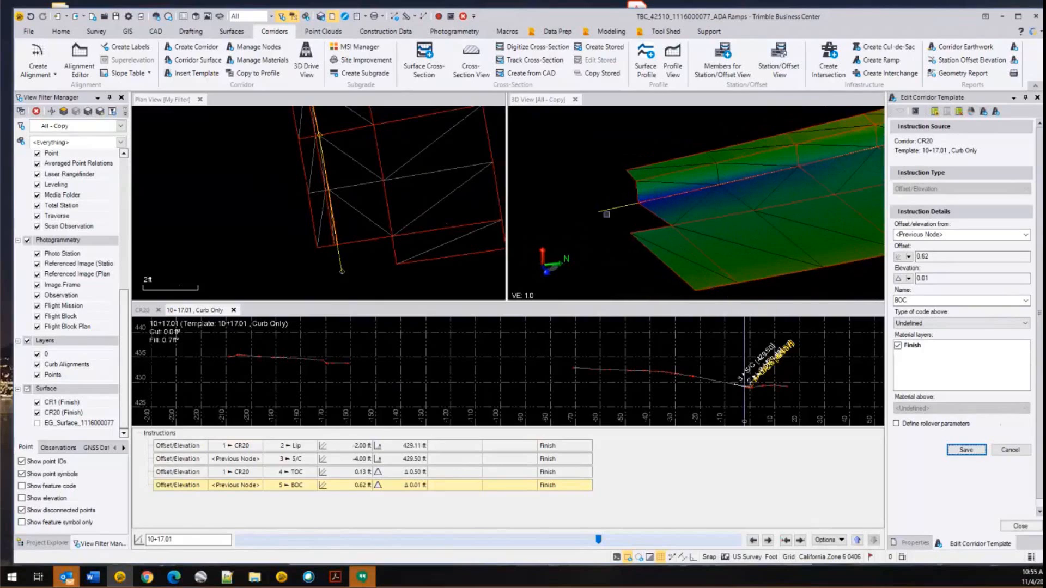
click(1030, 557)
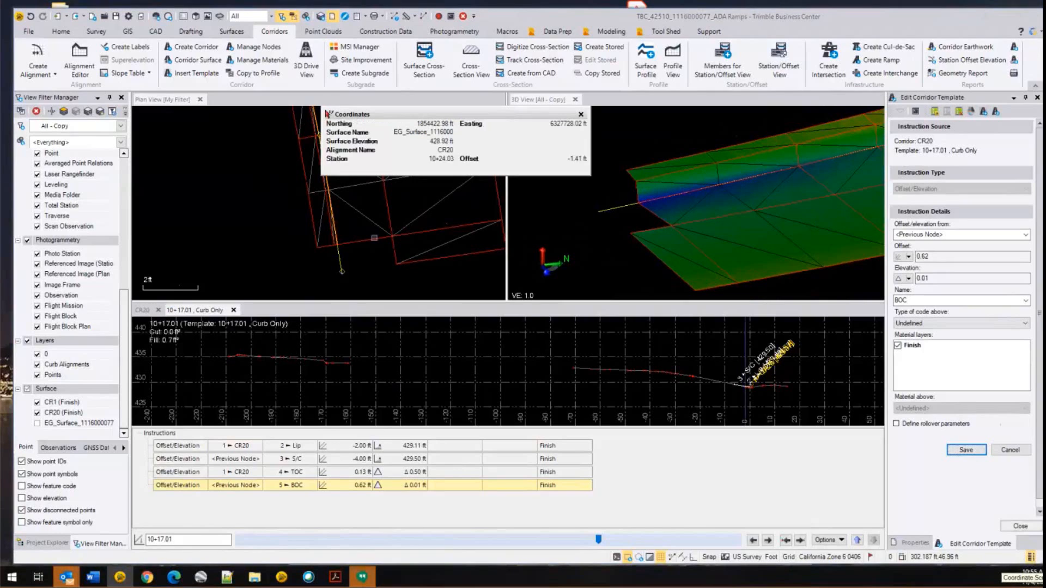
scroll(337, 242, up, 8)
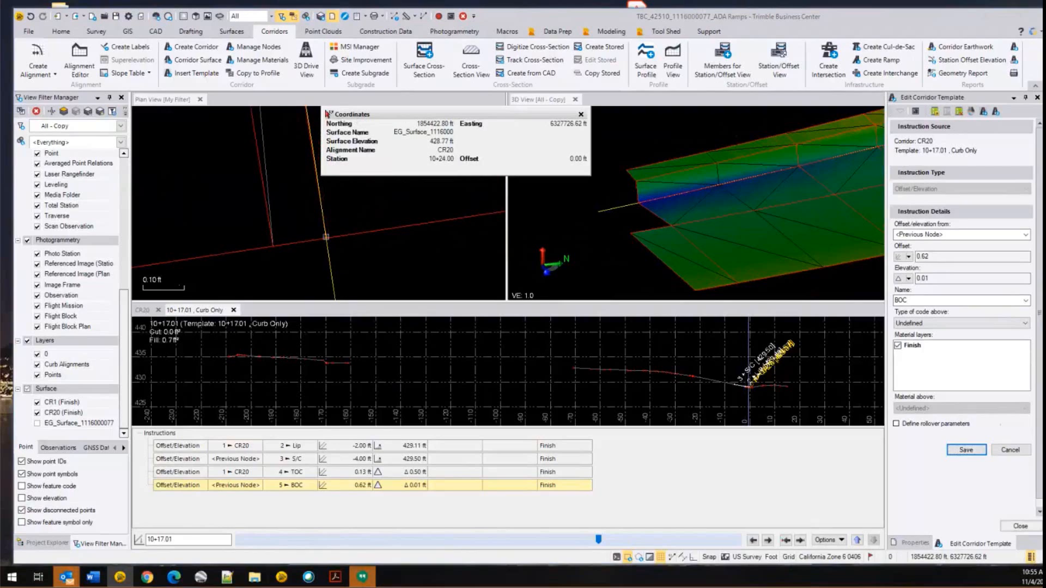
mouse_move(326, 237)
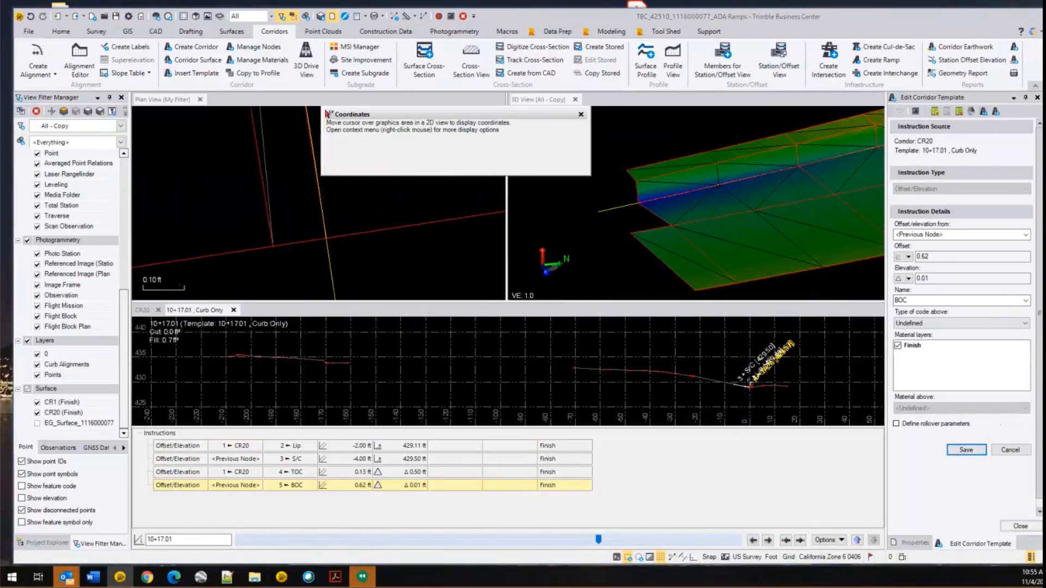
- Compare the plan sheet's 10+25.00 end-of-alignment callout with where the CR20 corridor surface stops in the plan and 3D views
click(335, 577)
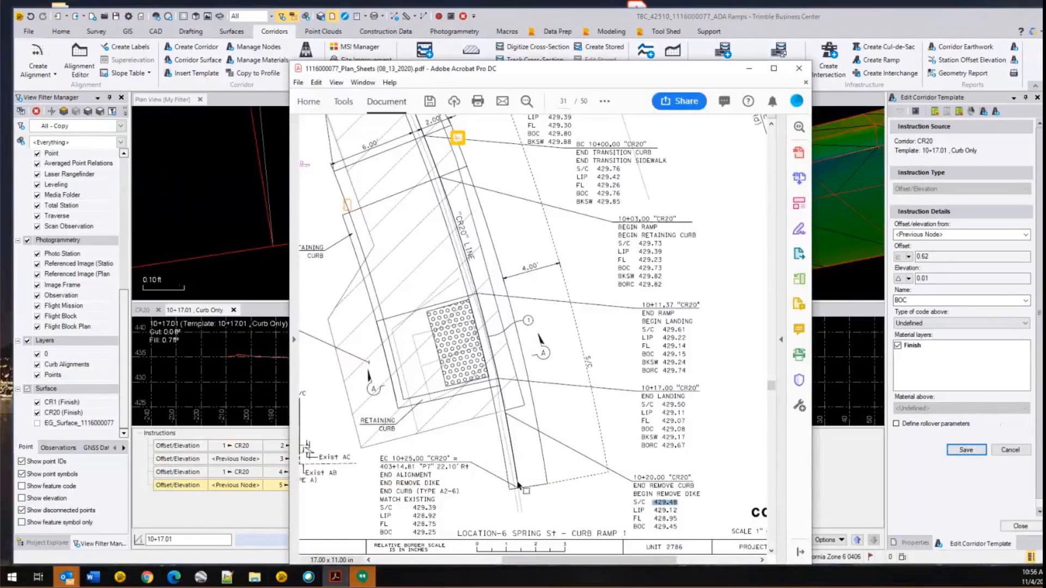
scroll(519, 487, down, 5)
scroll(519, 485, down, 5)
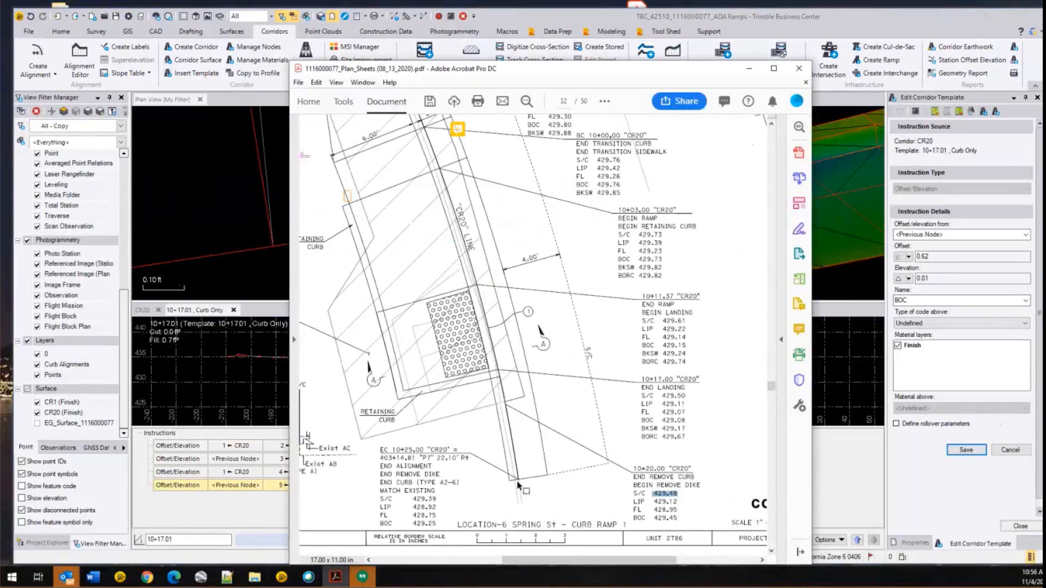
click(749, 68)
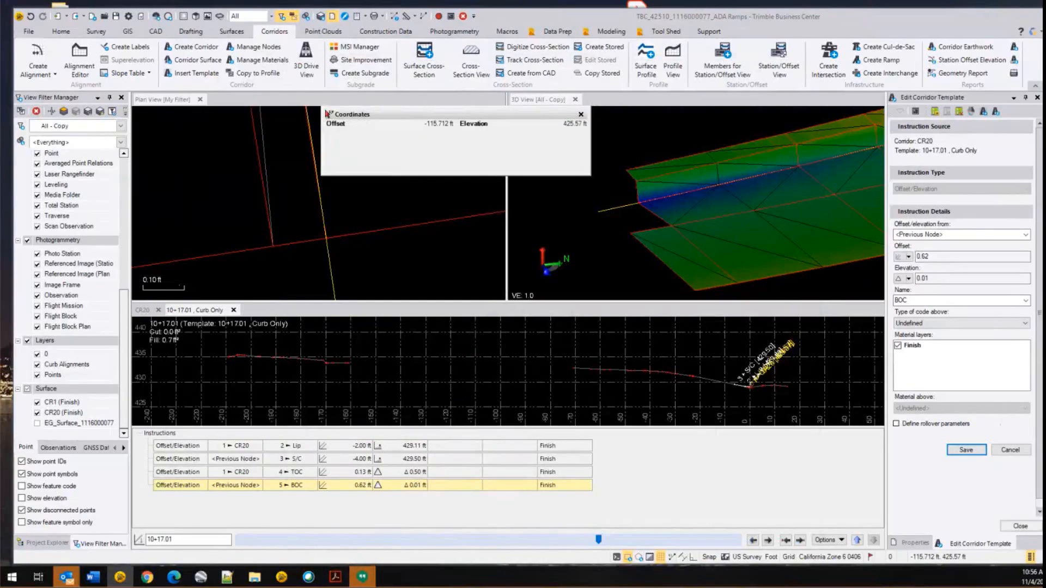
scroll(308, 235, down, 3)
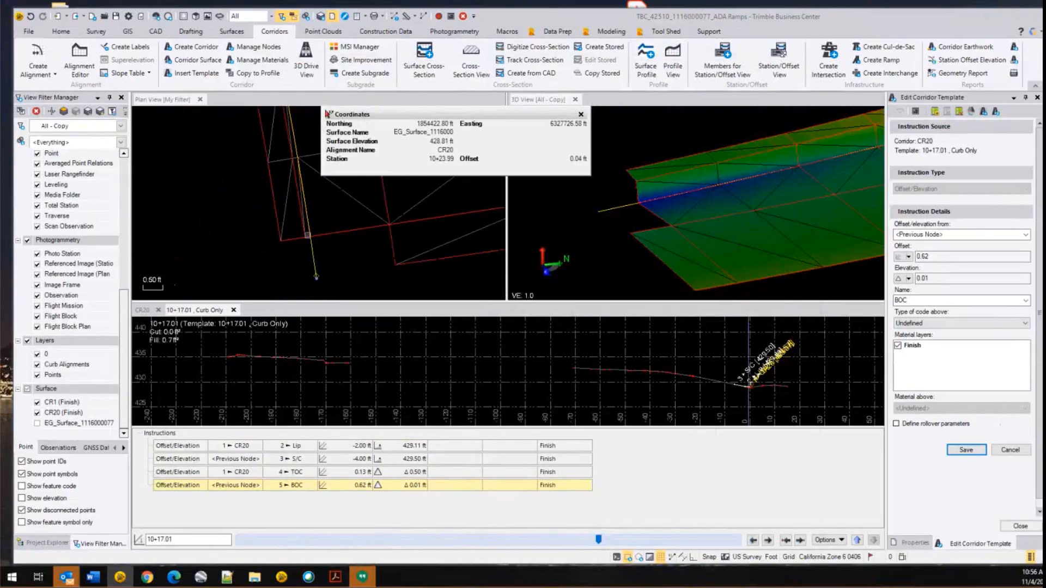
scroll(361, 245, down, 2)
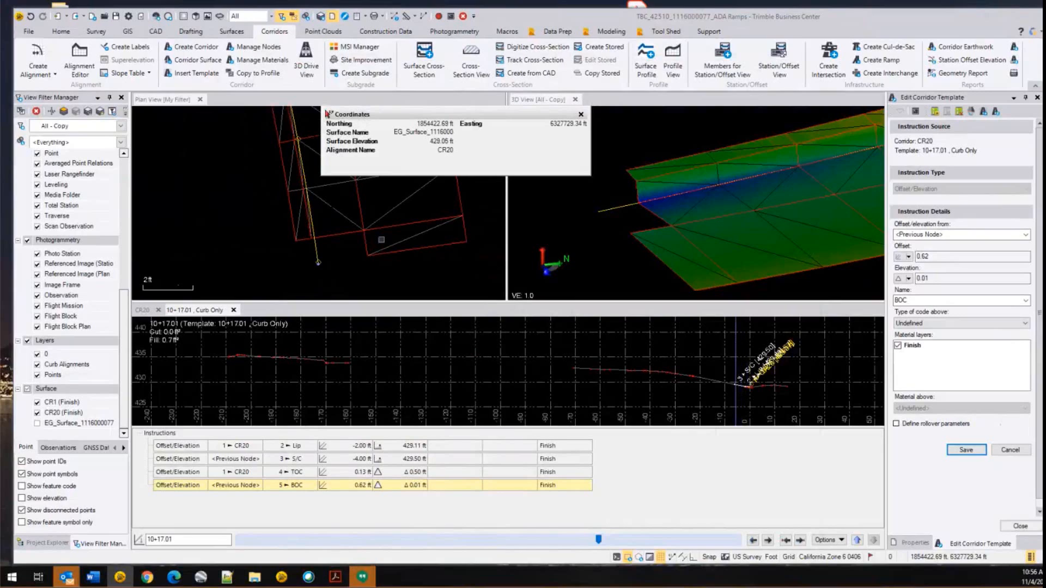
scroll(640, 199, up, 2)
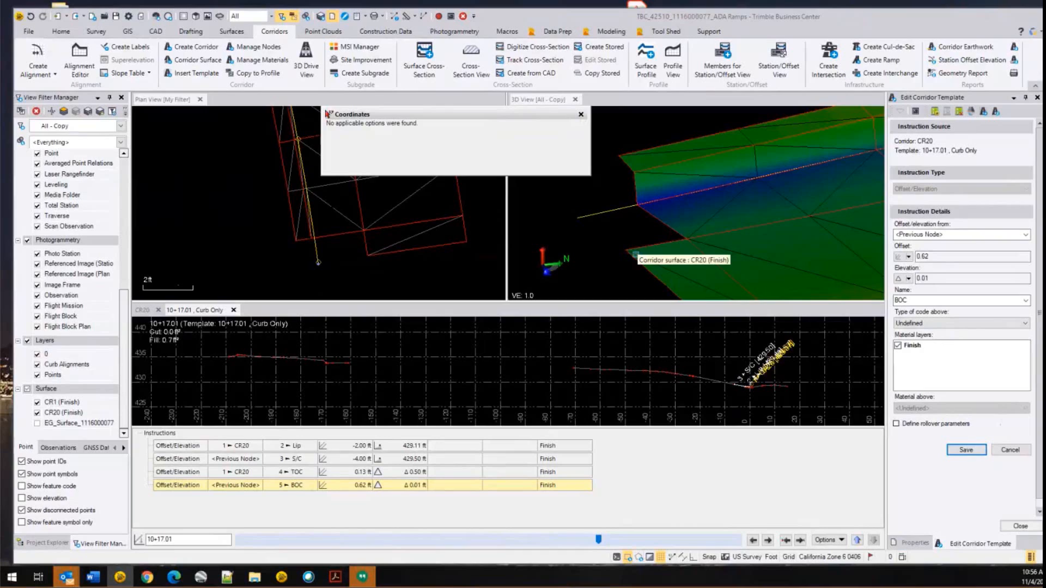
scroll(635, 254, down, 2)
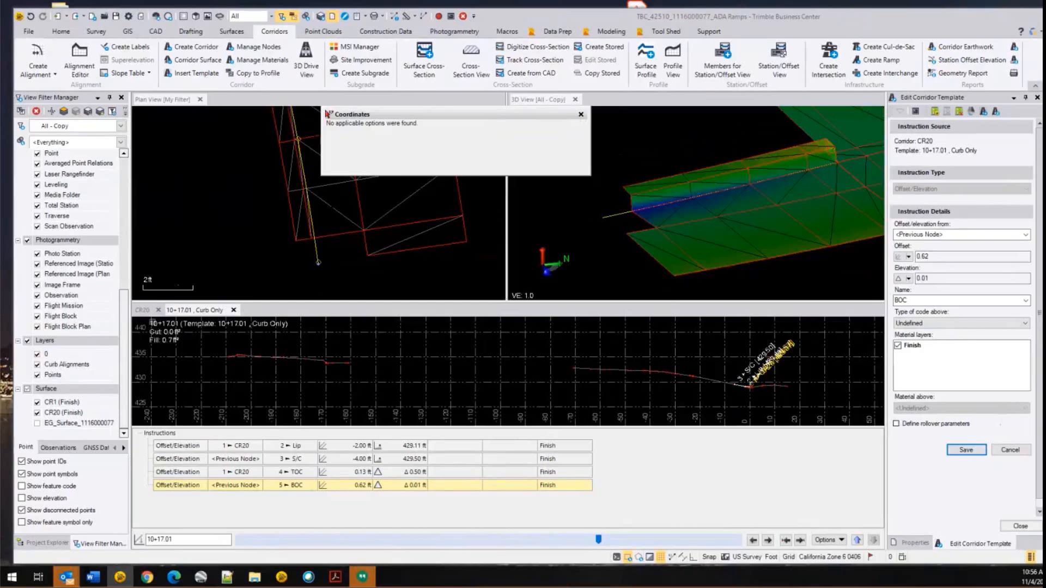
- Review the grade breaks in the CR20 vertical alignment, then return to the 10+17.01 Curb Only template
click(148, 314)
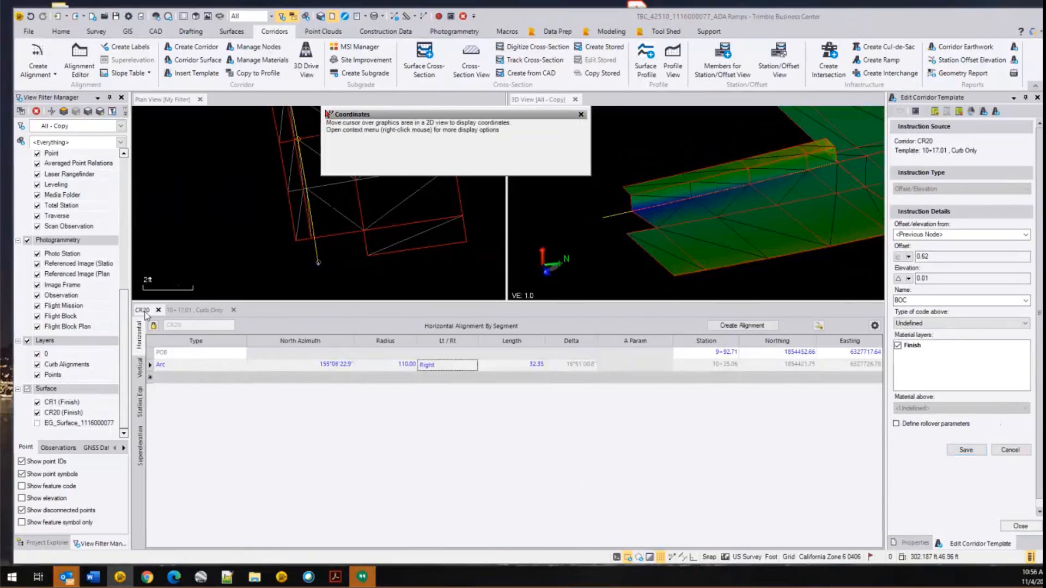
click(140, 369)
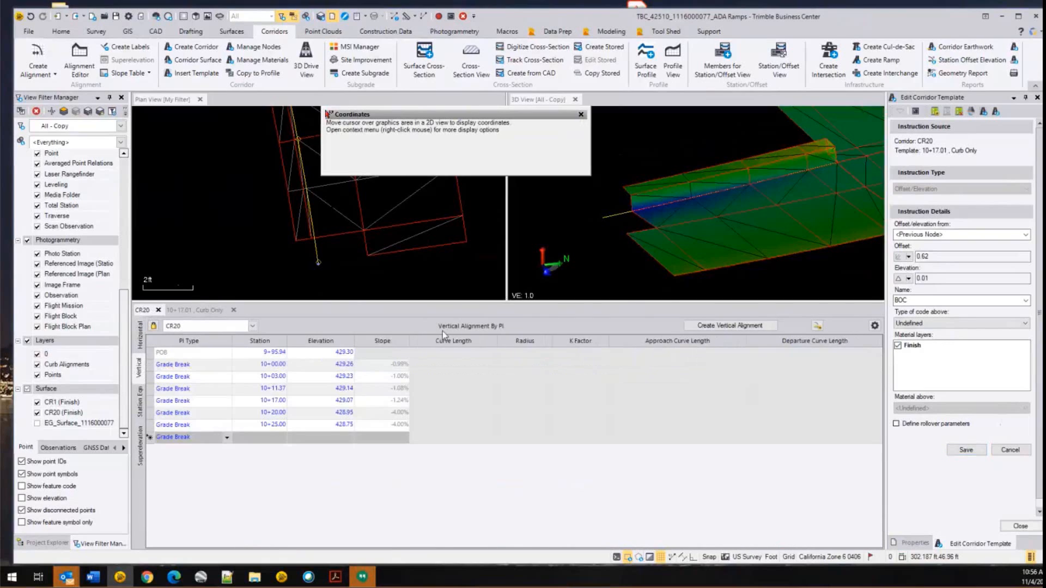
click(253, 327)
click(259, 331)
click(193, 312)
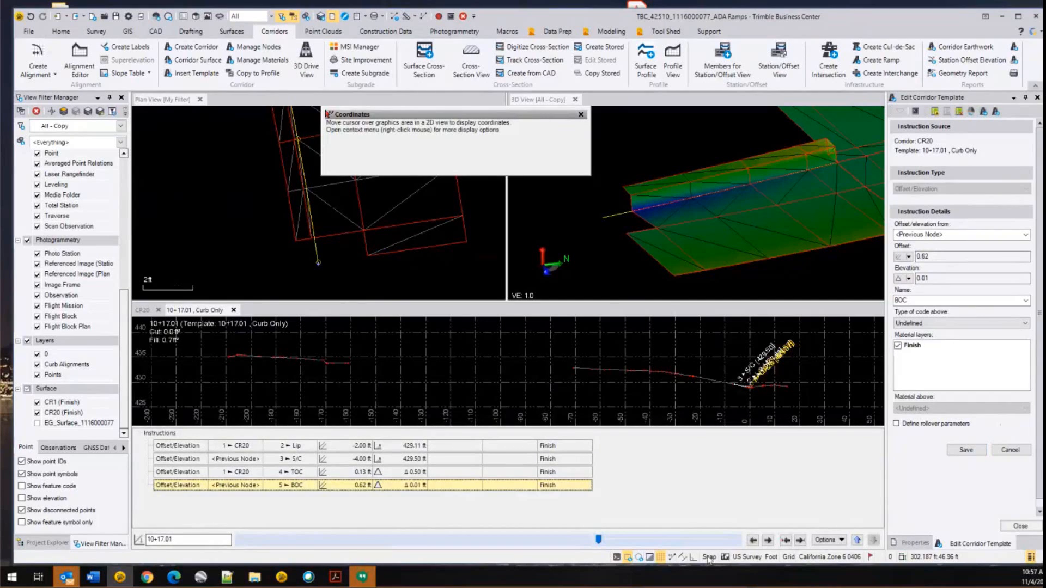
- Advance through the corridor templates to the 10+25.01 Cut template, then go back to the 10+20.00 template
click(768, 541)
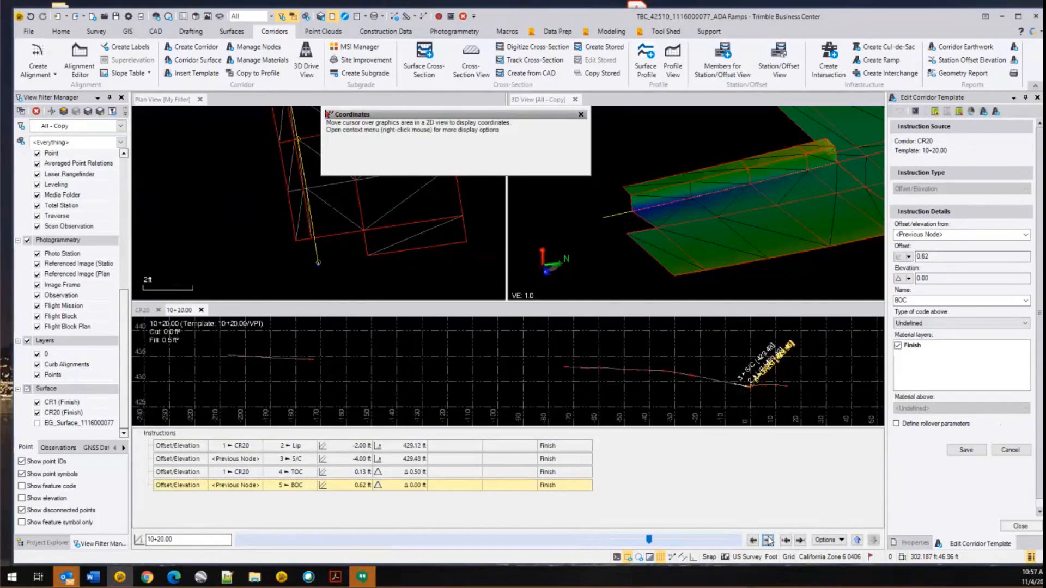
click(768, 540)
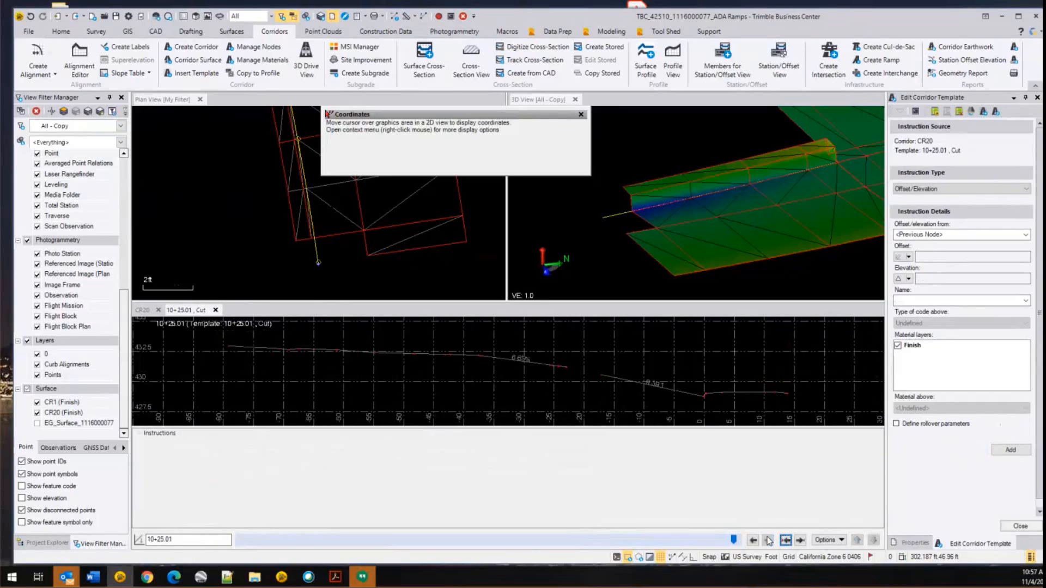
click(753, 541)
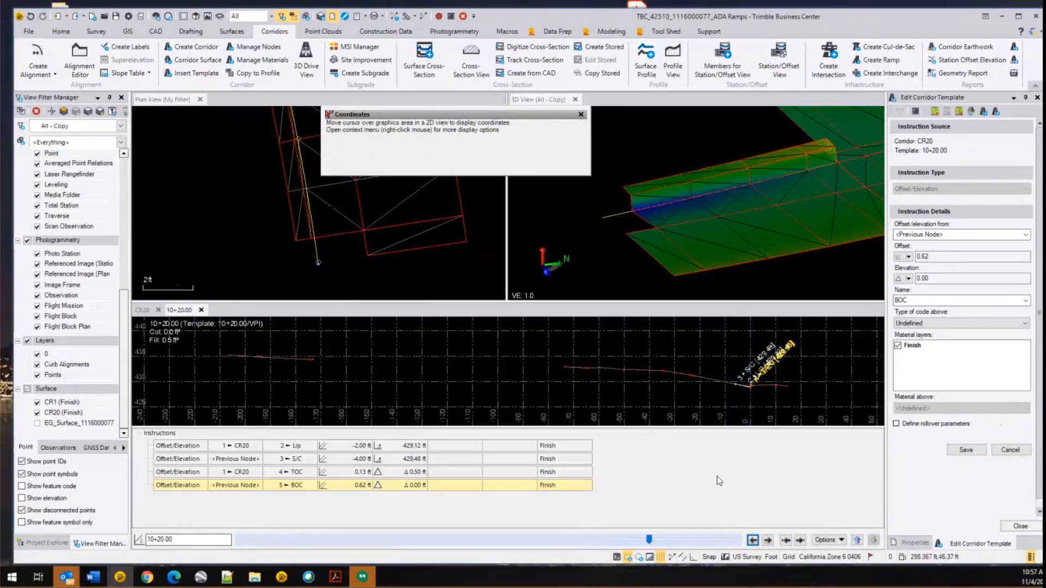
- Set the station of the last grade break in the CR20 vertical alignment to 10+25.01
click(143, 311)
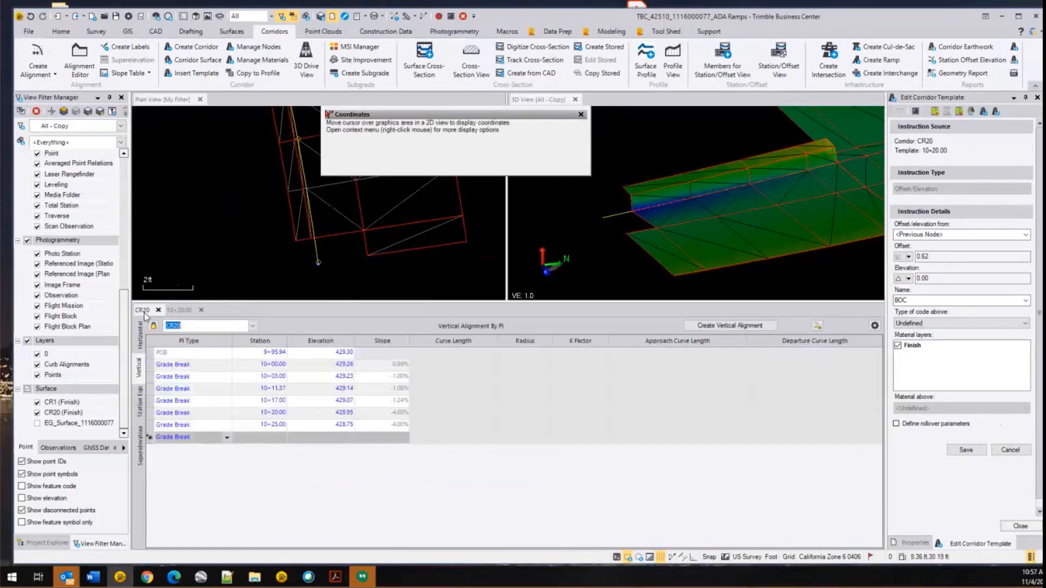
click(257, 423)
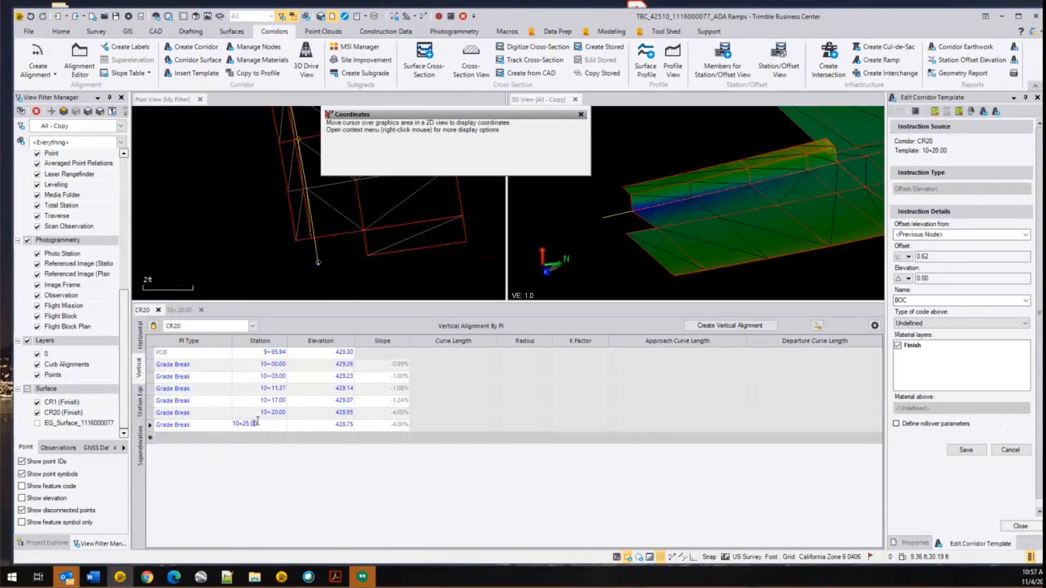
key(BackSpace)
text(1)
key(Tab)
key(Return)
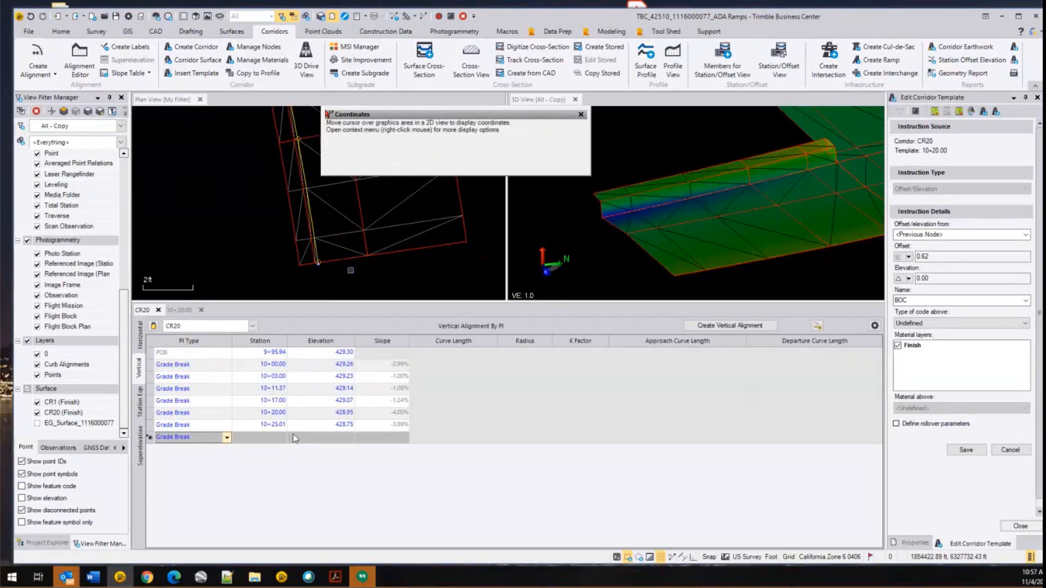
- Inspect the full CR20 corridor surface in the 3D view, both at an angle and from above
scroll(769, 215, down, 3)
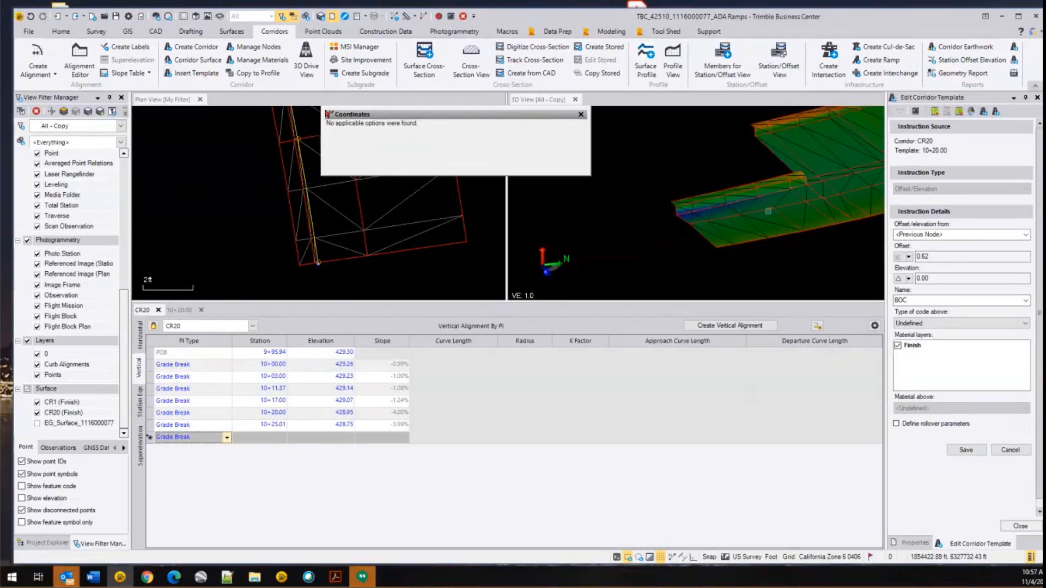
middle_drag(822, 182, 690, 222)
scroll(691, 223, down, 2)
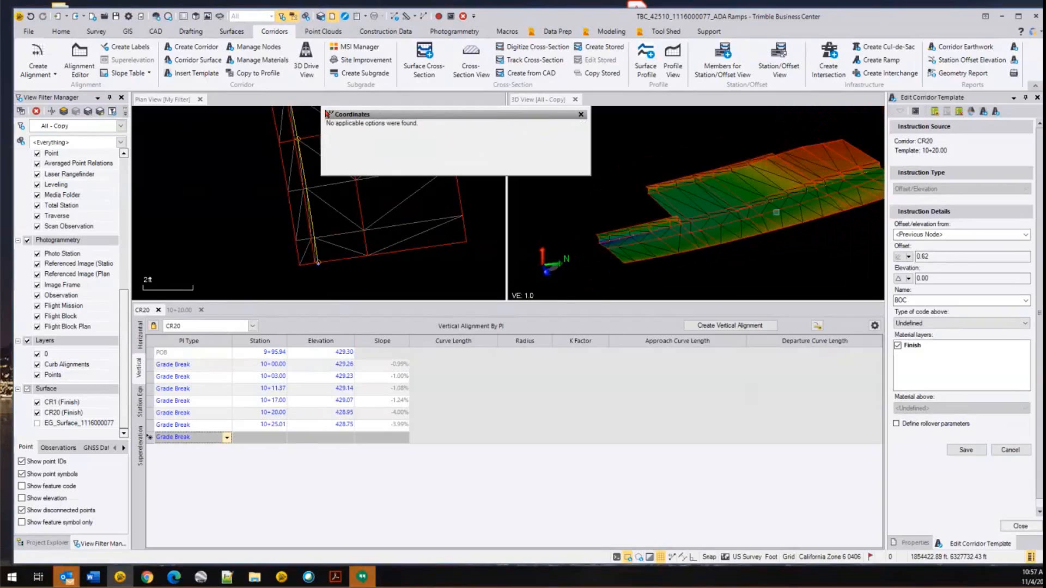
middle_drag(776, 212, 735, 223)
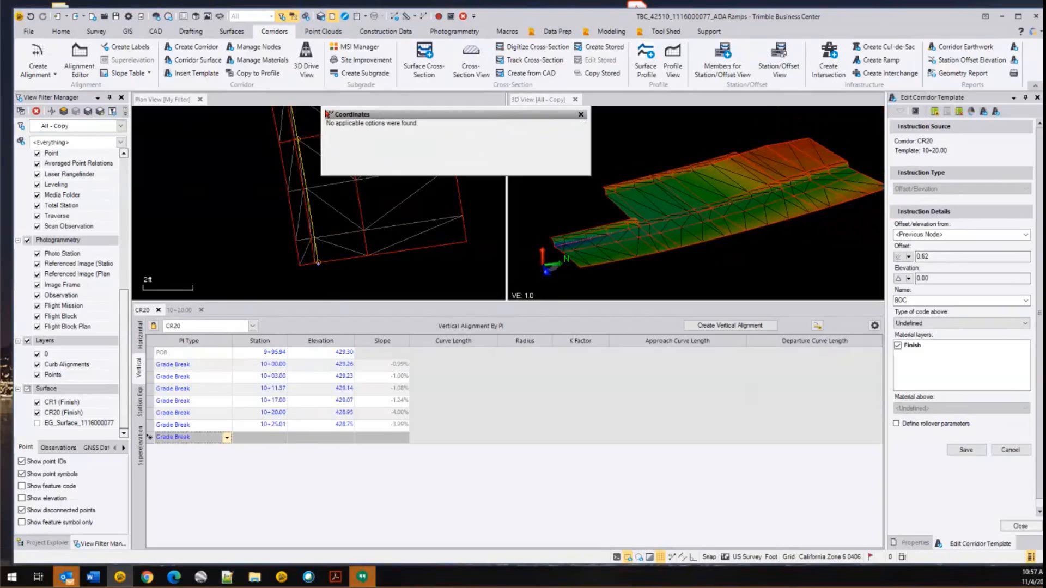
middle_drag(677, 208, 679, 202)
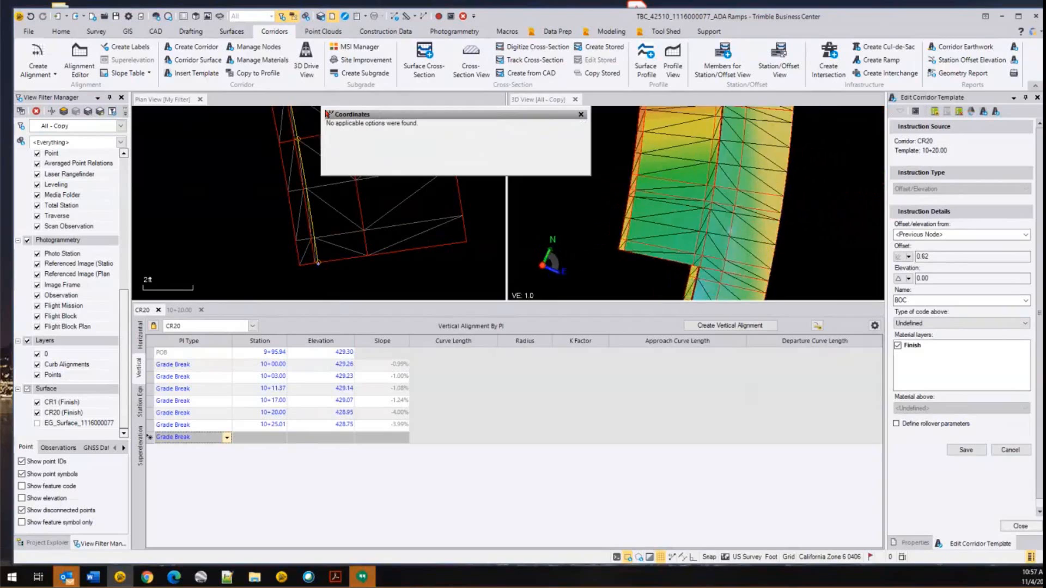
scroll(692, 199, down, 3)
scroll(714, 196, down, 2)
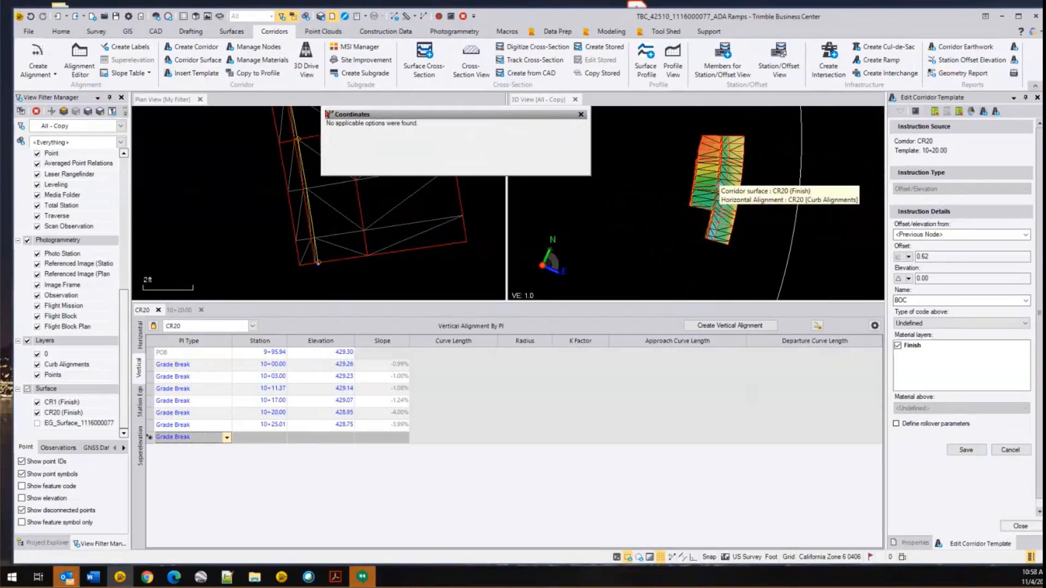
scroll(718, 188, up, 1)
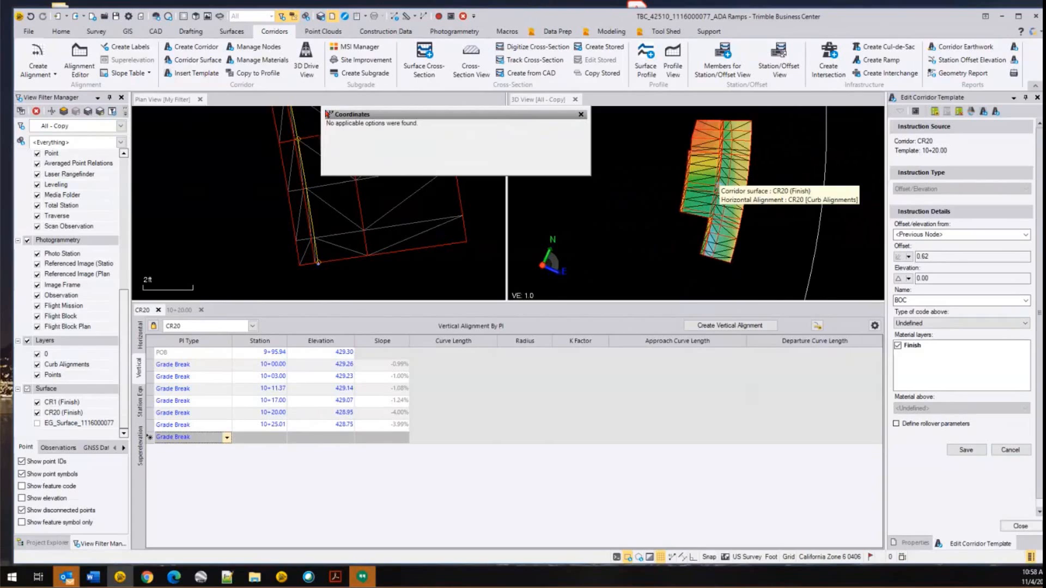
scroll(718, 188, up, 1)
middle_drag(718, 188, 694, 199)
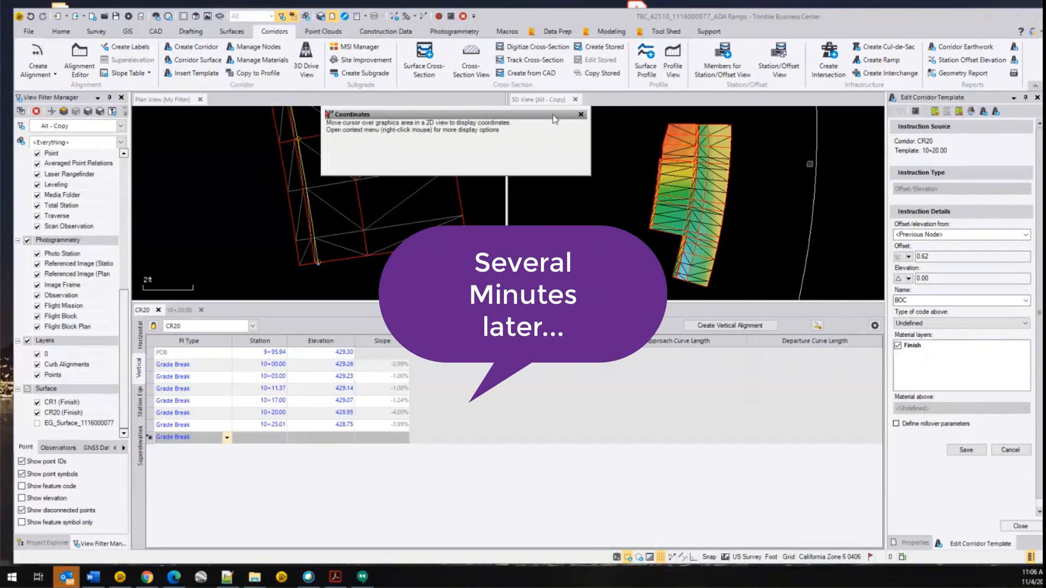
- Reposition the Coordinates window, enlarge the plan and 3D views, and frame the ramp's surface in the plan view
drag(551, 116, 562, 118)
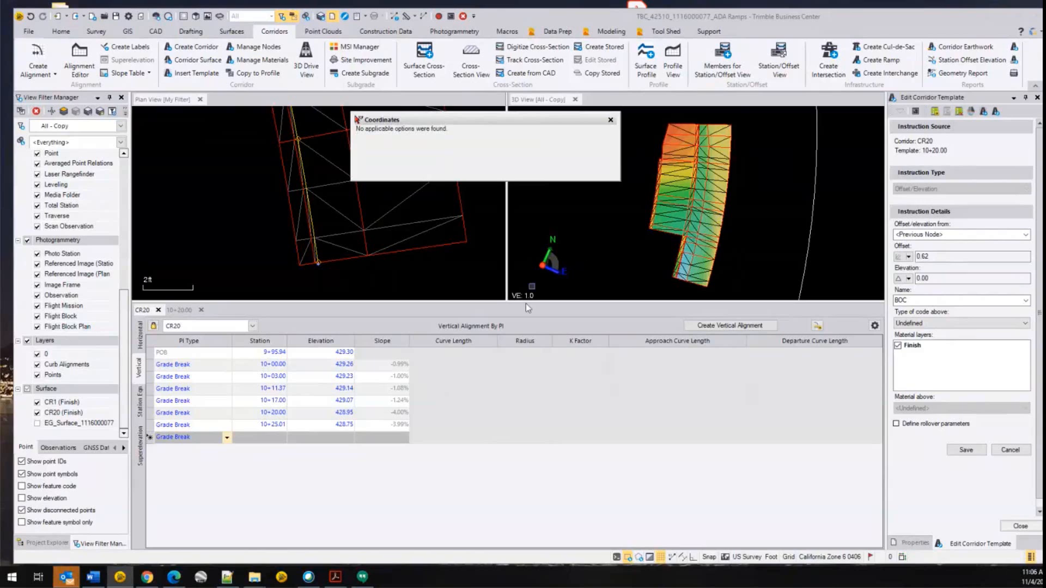
drag(525, 303, 525, 367)
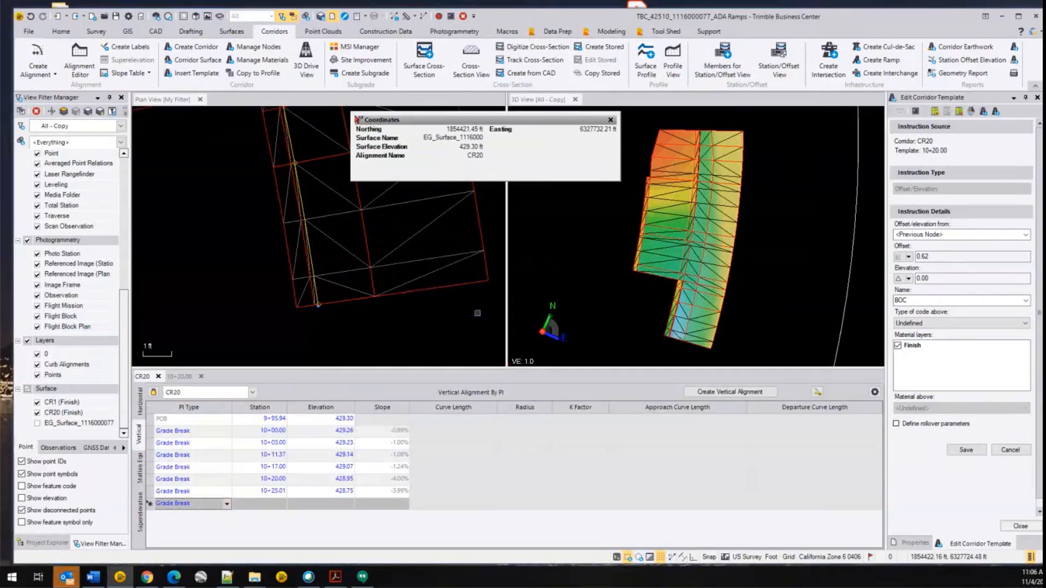
scroll(416, 263, down, 4)
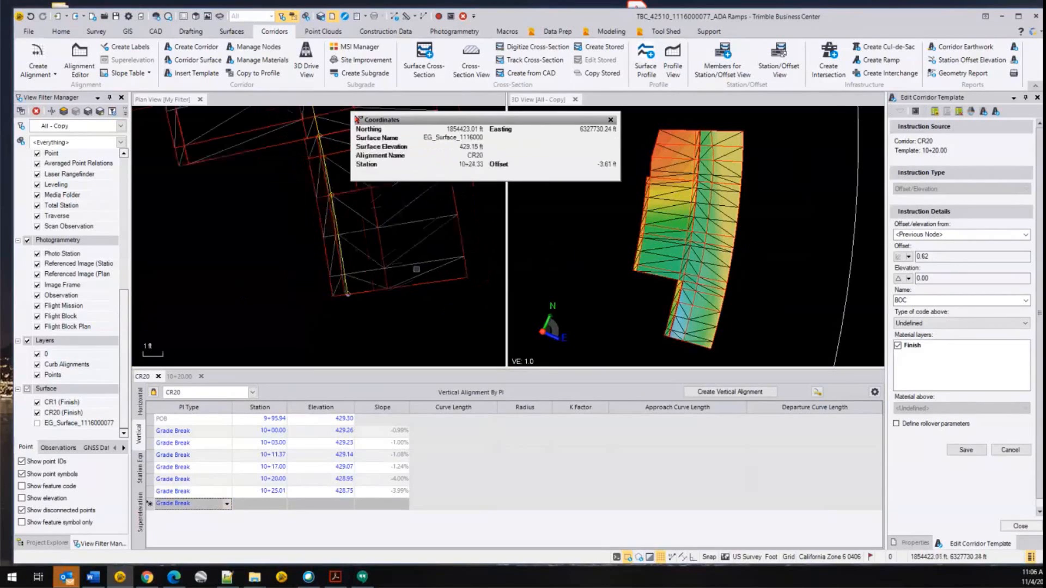
scroll(395, 292, up, 2)
scroll(326, 288, up, 2)
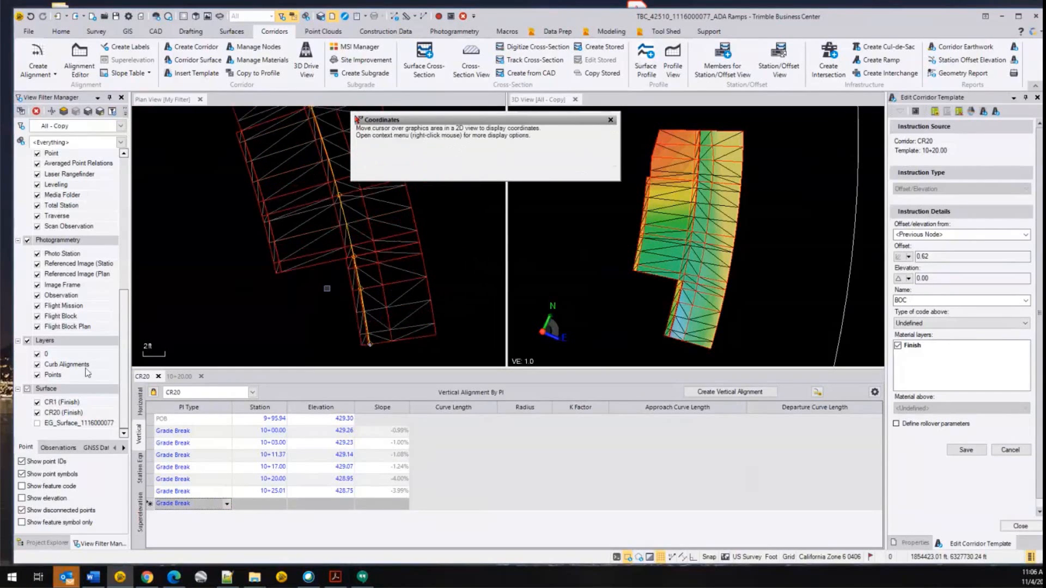
click(163, 100)
scroll(104, 208, down, 6)
click(37, 424)
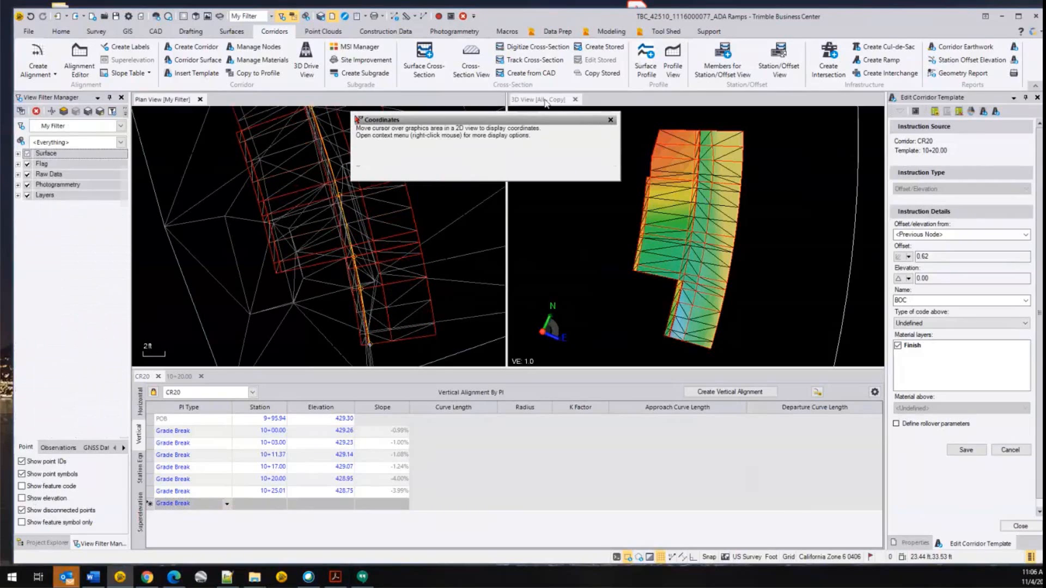
click(544, 102)
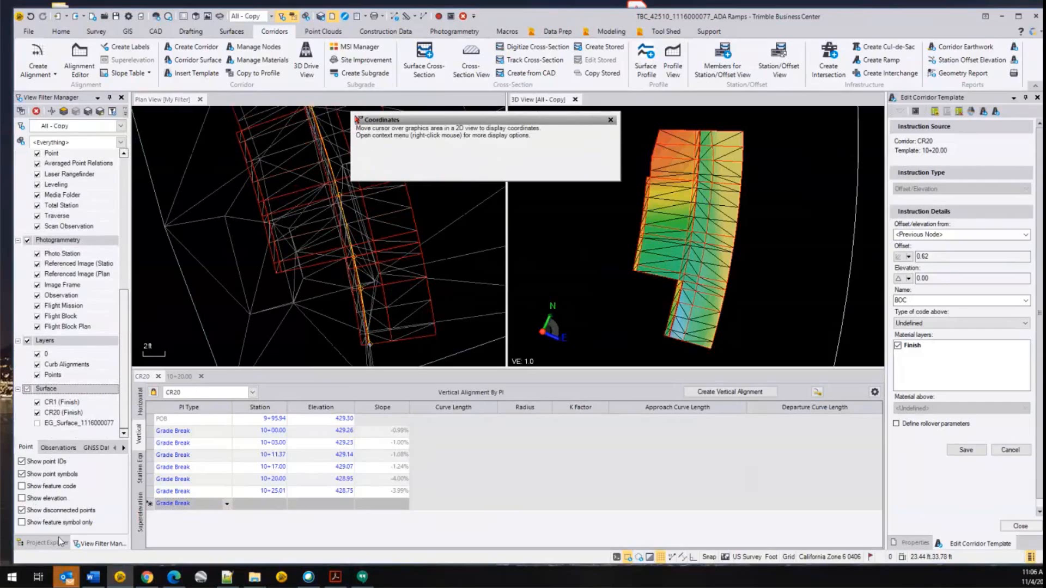
click(37, 423)
- Open a surface slicer view and sweep a slice line across the ramp from a point to its southwest, comparing CR20 with existing ground
scroll(380, 209, down, 2)
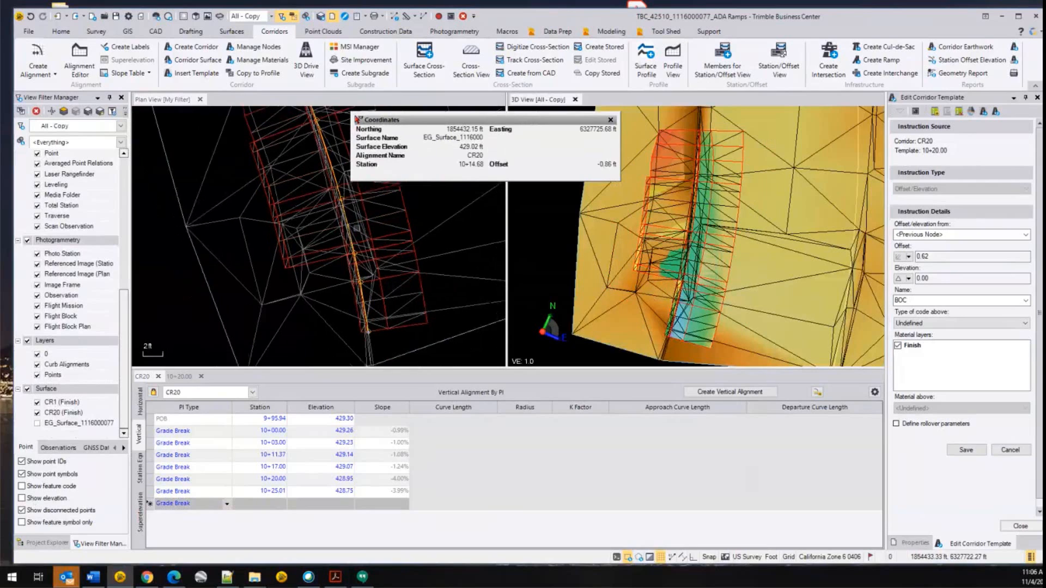
middle_drag(380, 209, 360, 302)
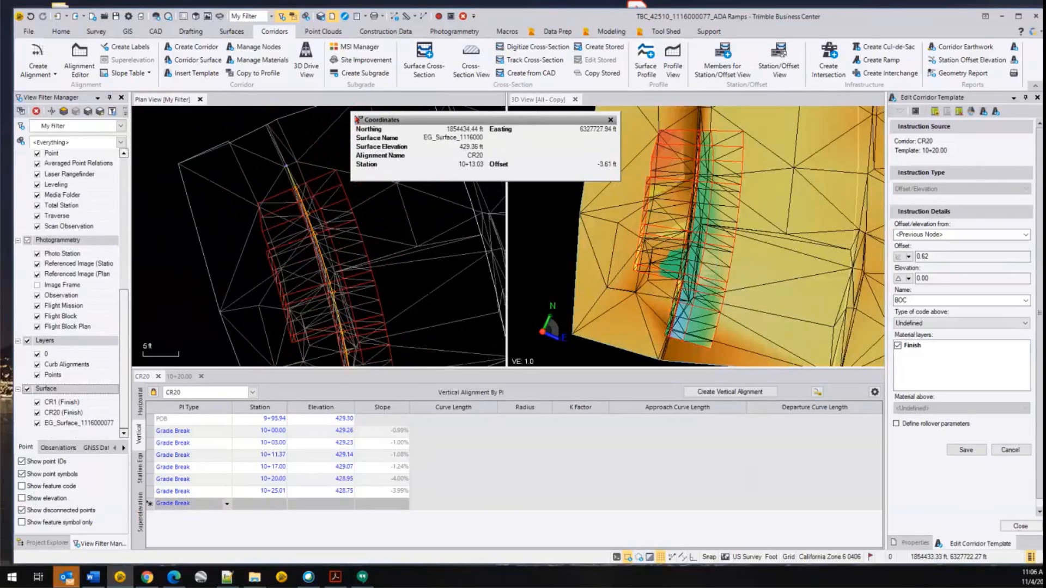
scroll(459, 236, down, 1)
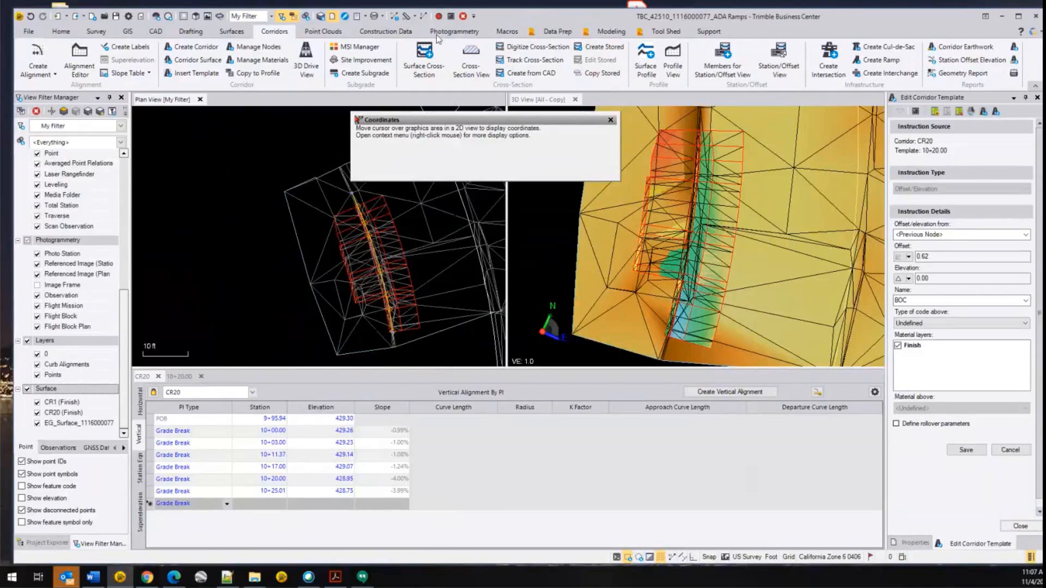
click(232, 33)
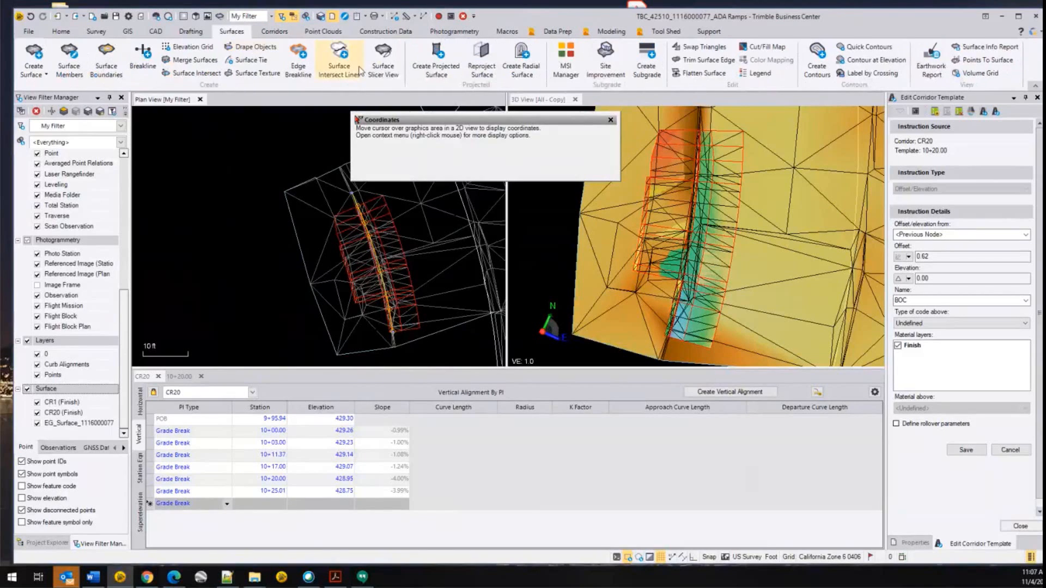
click(381, 58)
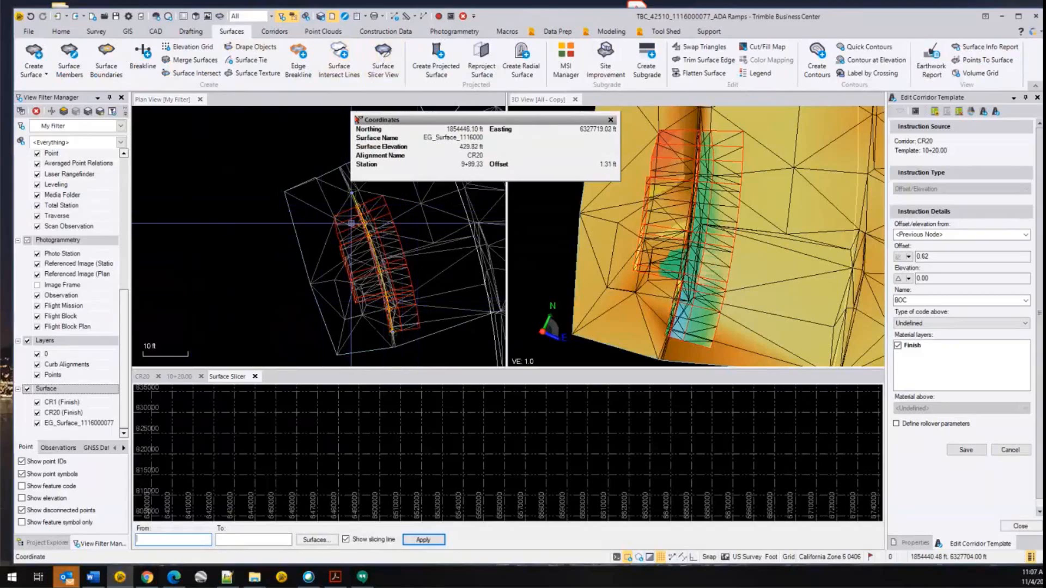
click(156, 316)
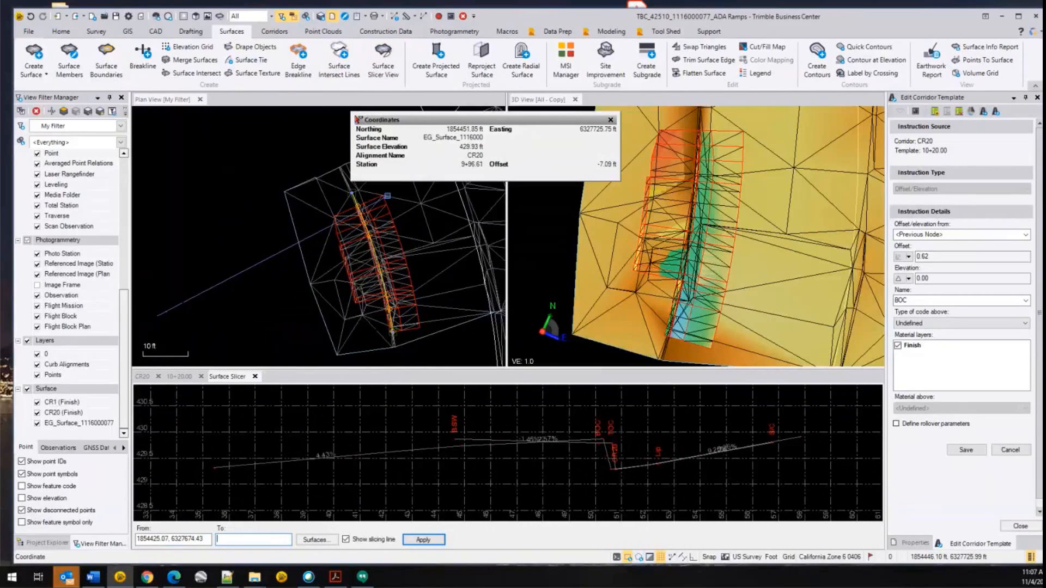
scroll(478, 476, up, 5)
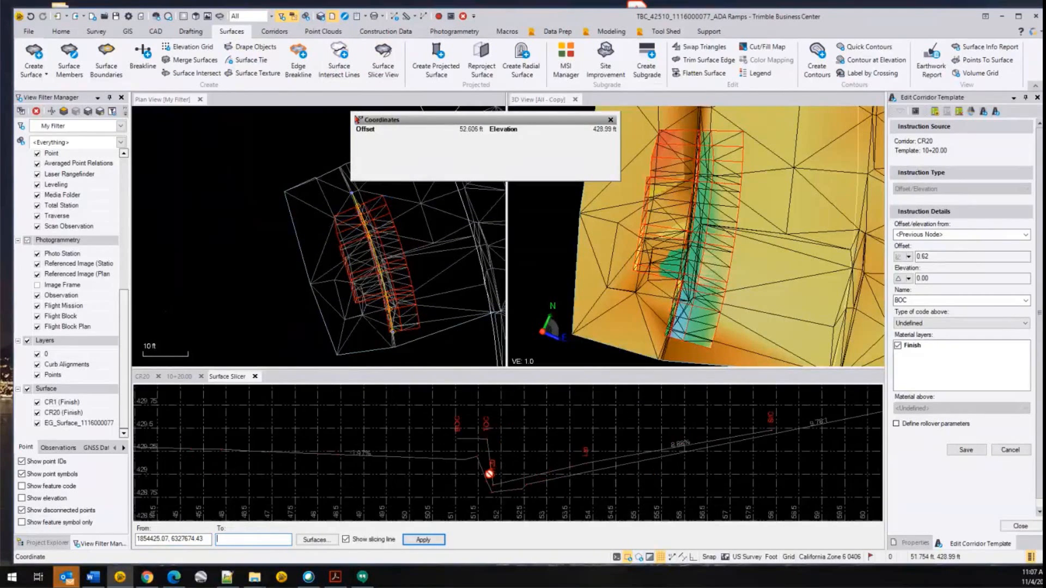
scroll(820, 422, up, 4)
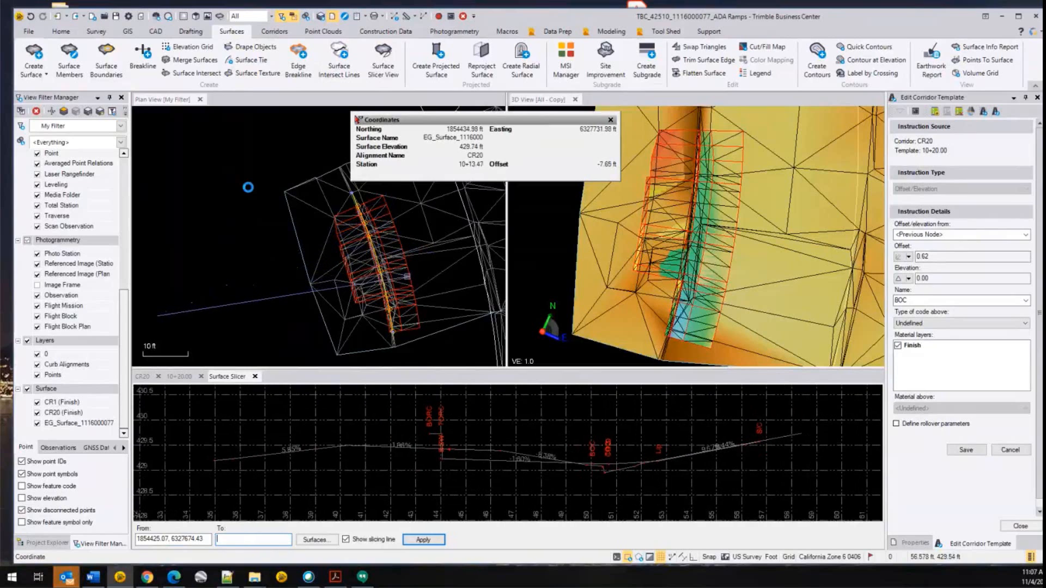
click(223, 182)
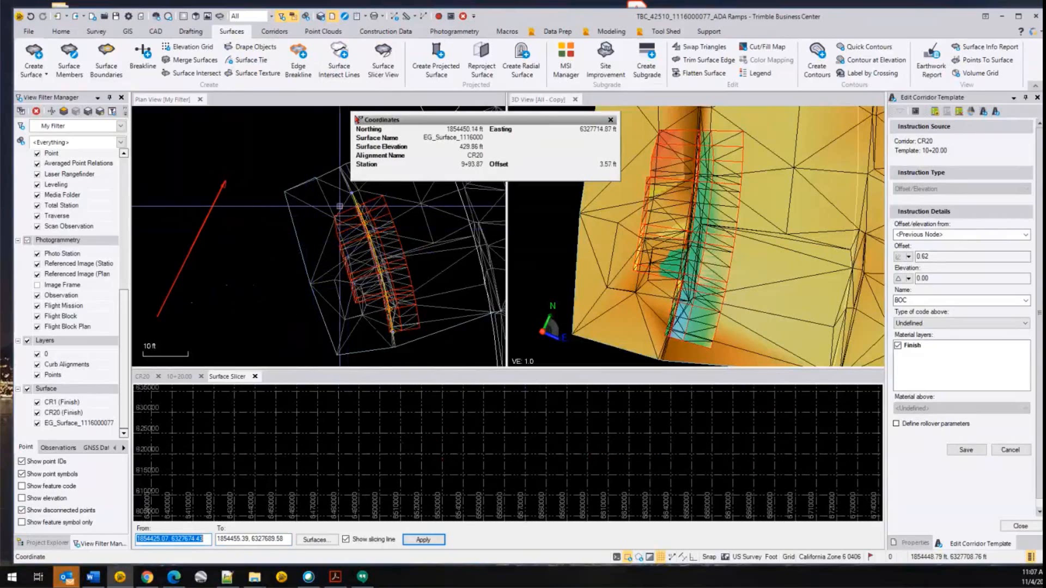
- Start another slice just beyond the ramp's northern end, near 1854453.85, 6327713.34, to check the tie-in with existing ground
scroll(374, 215, up, 2)
scroll(374, 215, up, 3)
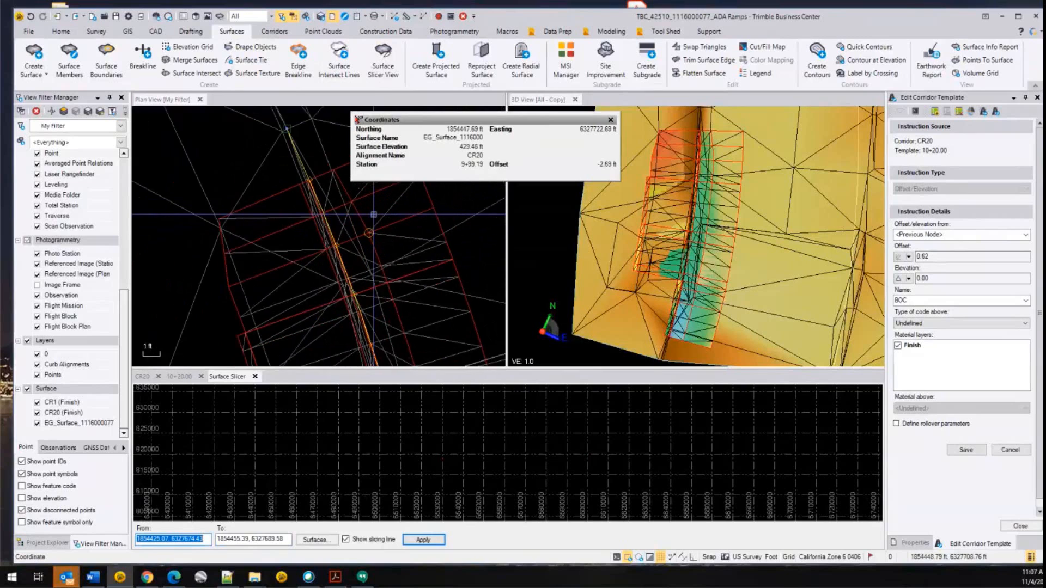
scroll(374, 214, down, 2)
click(283, 155)
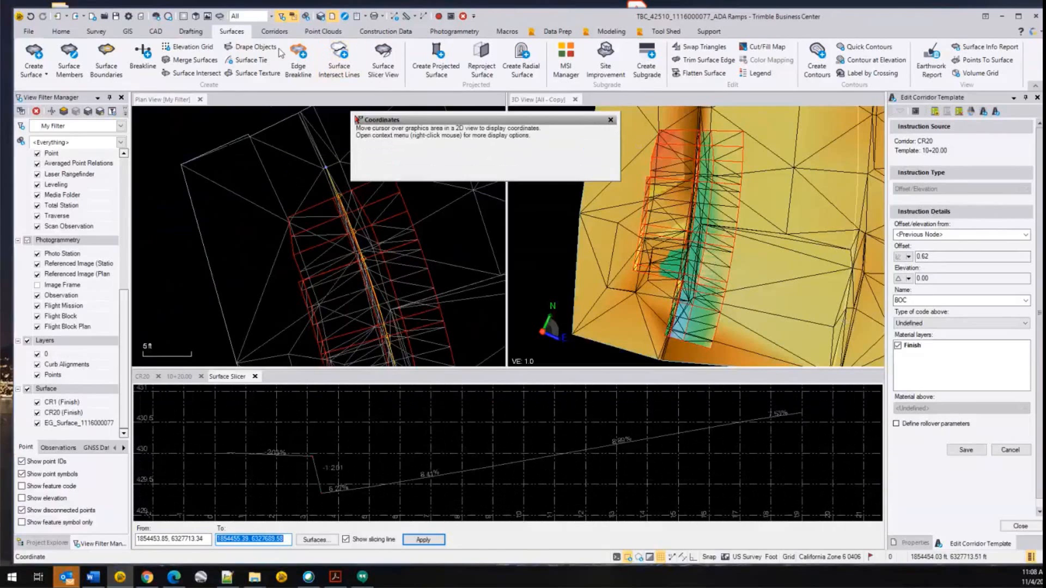
click(919, 545)
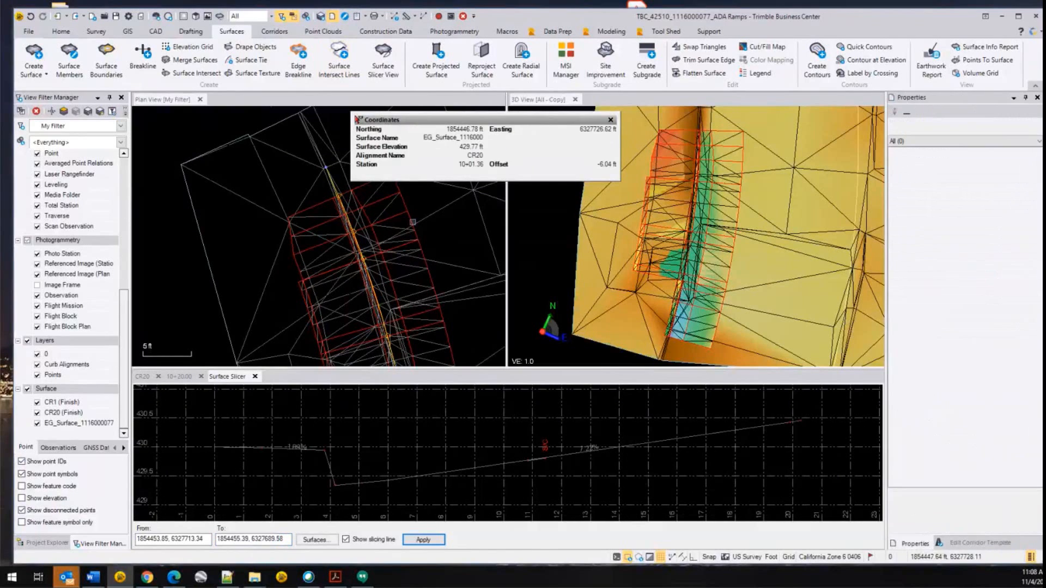
click(428, 217)
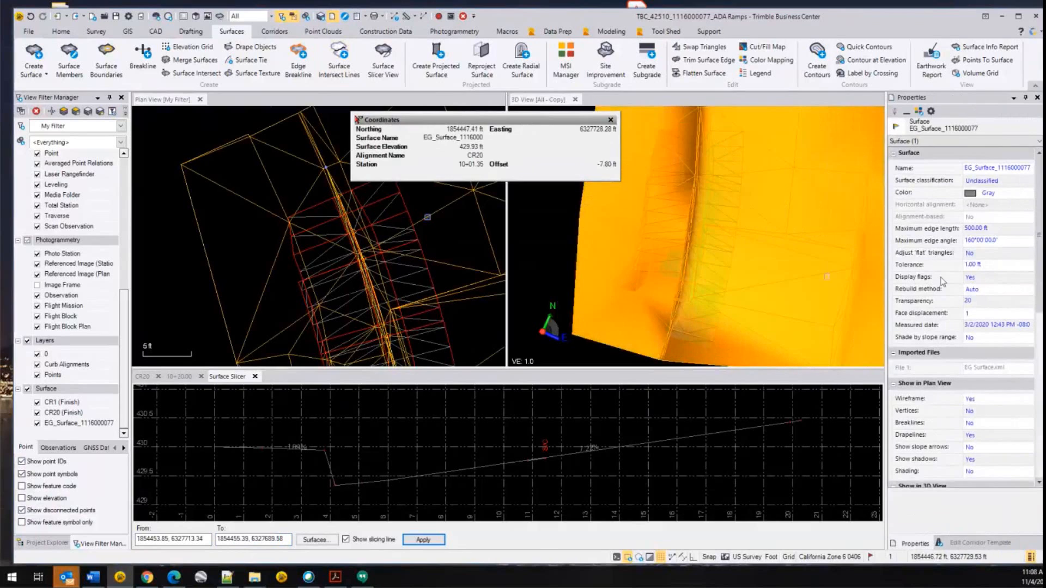
click(1003, 192)
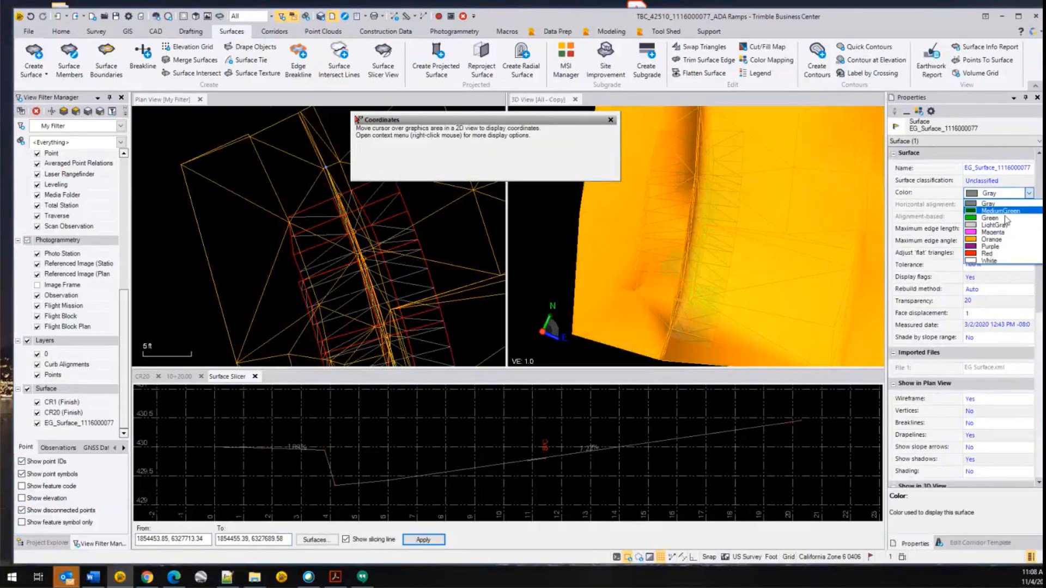
scroll(1002, 220, up, 2)
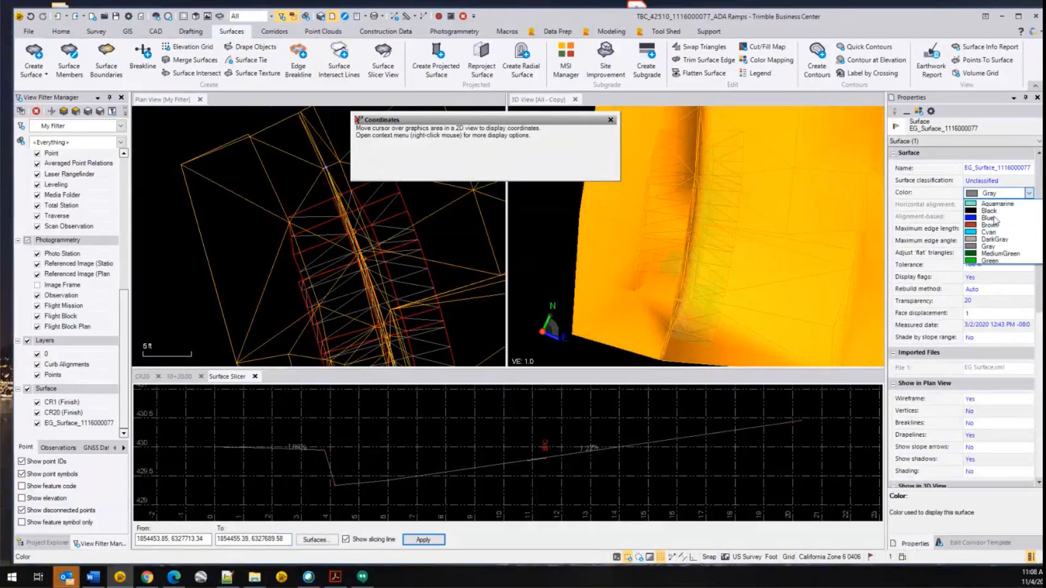
click(988, 218)
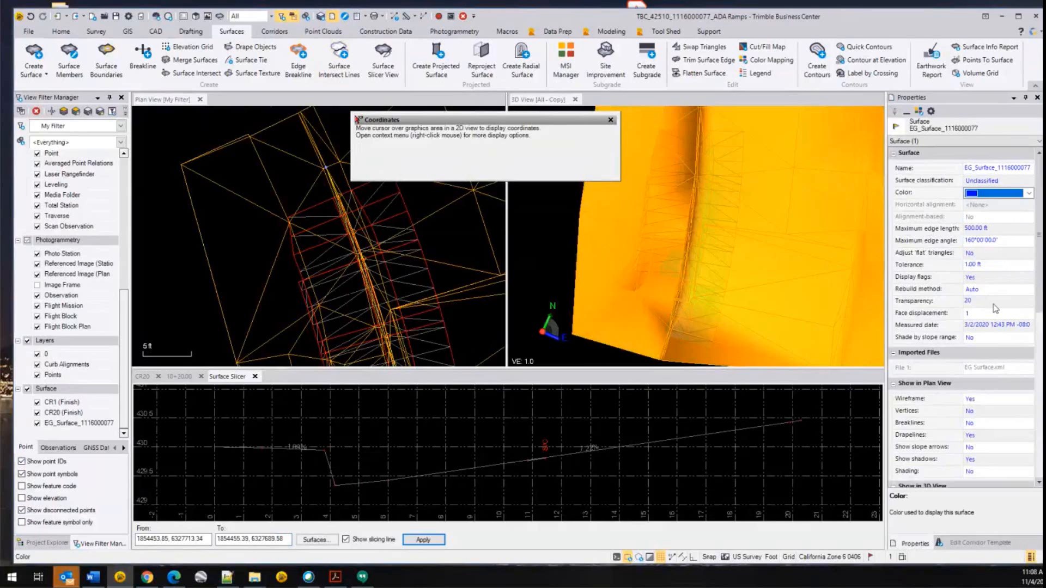
click(992, 374)
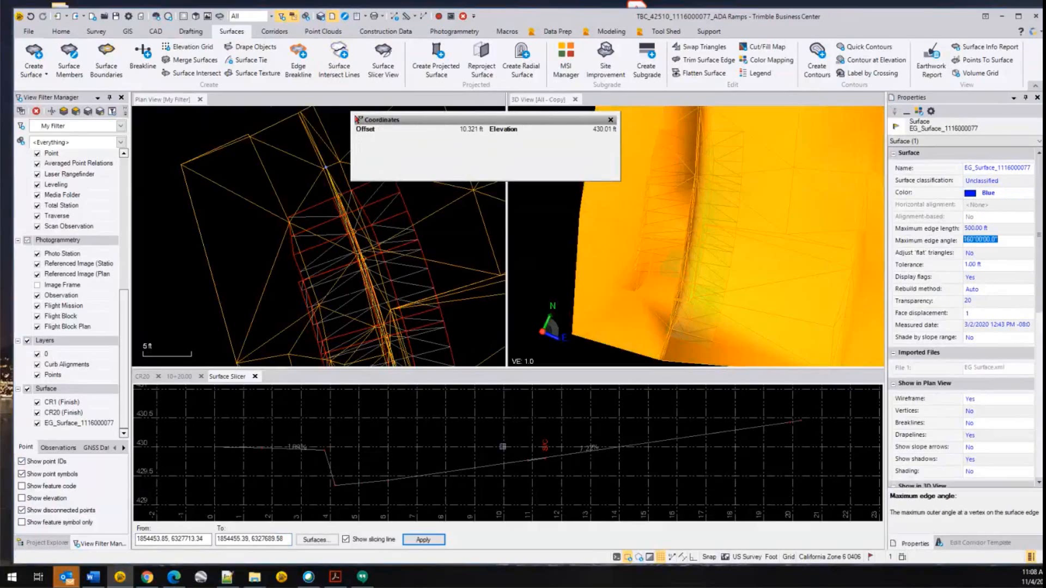
click(450, 235)
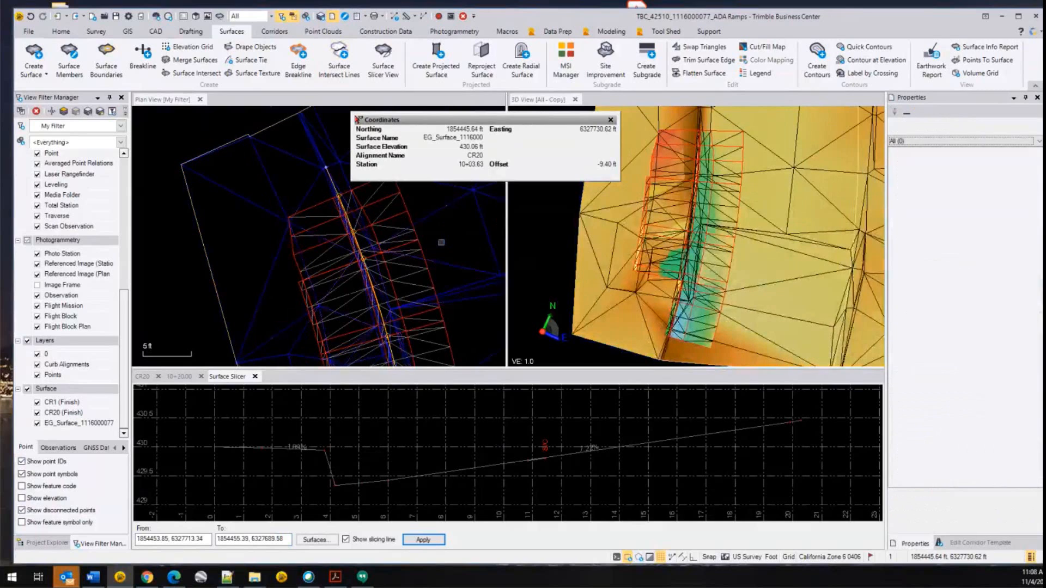
- Open a second surface slicer view and sweep a slice line from west of the ramp across it to its southern end
scroll(466, 226, down, 5)
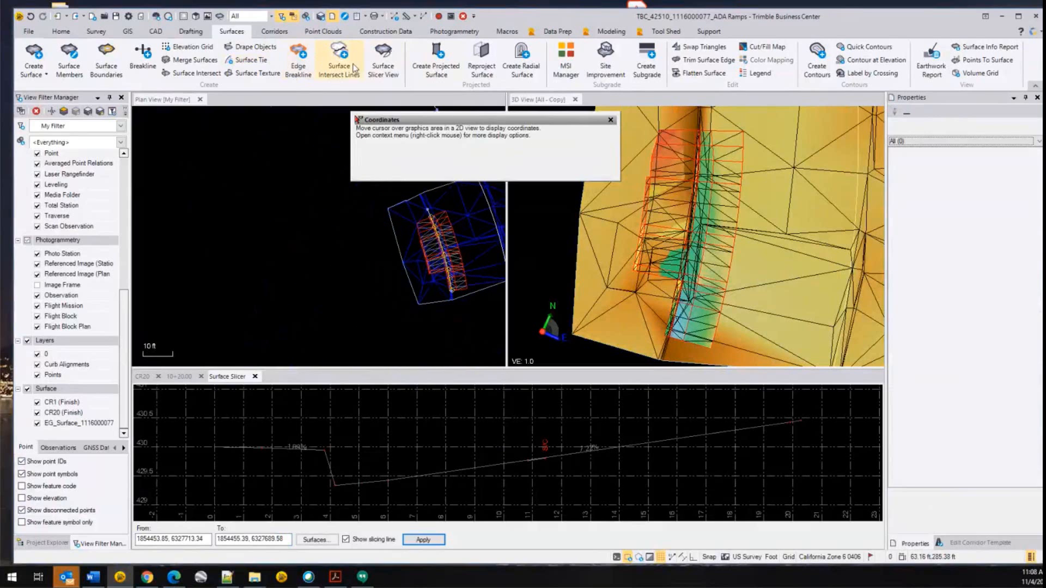
click(383, 57)
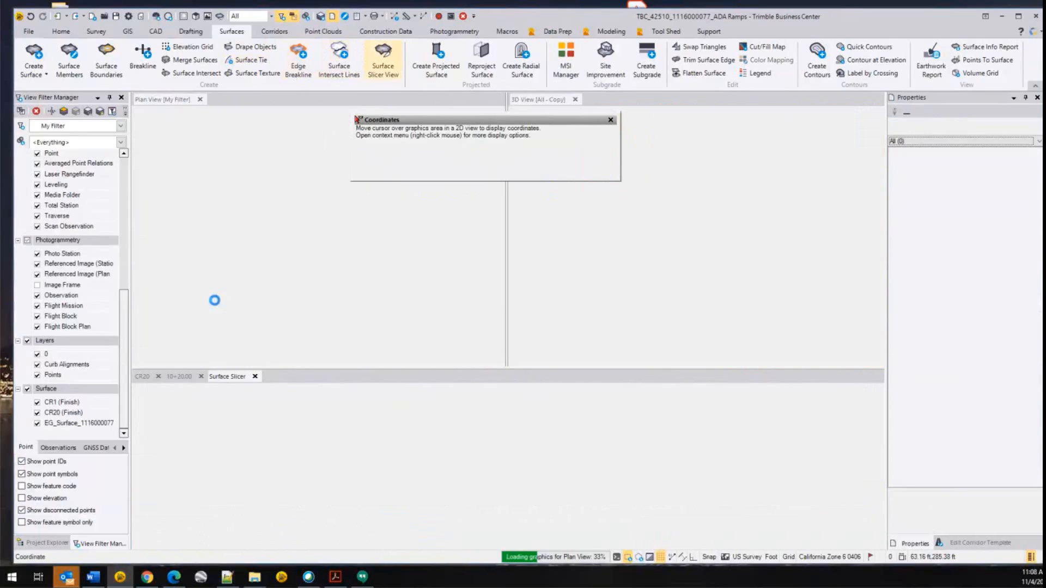
click(213, 300)
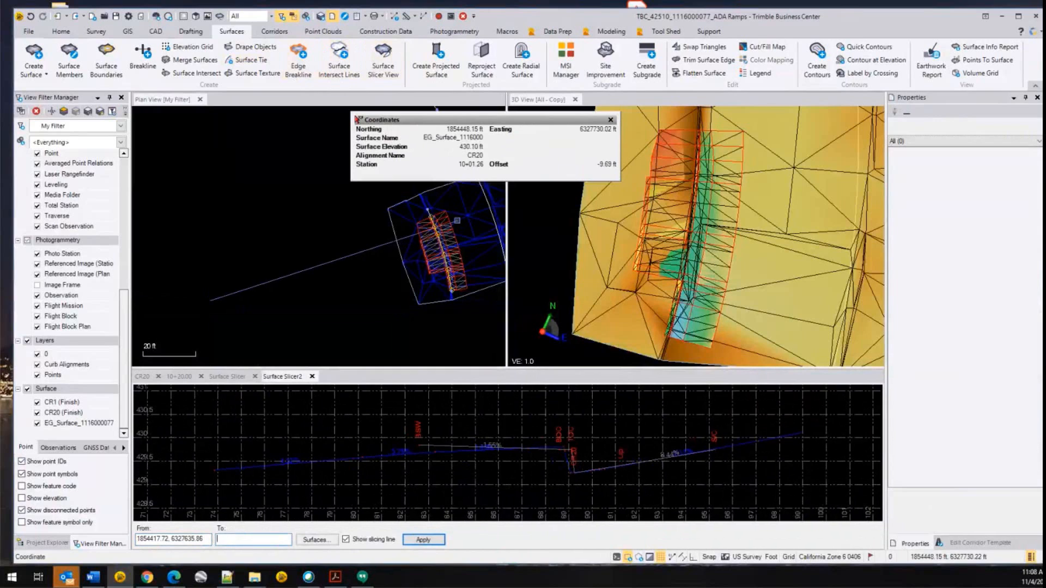
scroll(447, 207, up, 5)
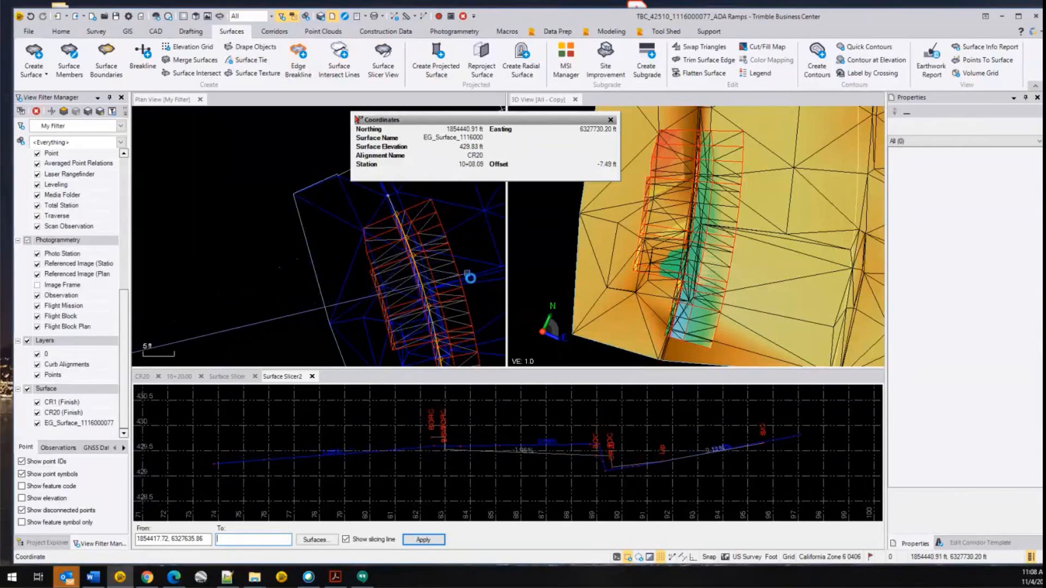
middle_drag(470, 281, 451, 221)
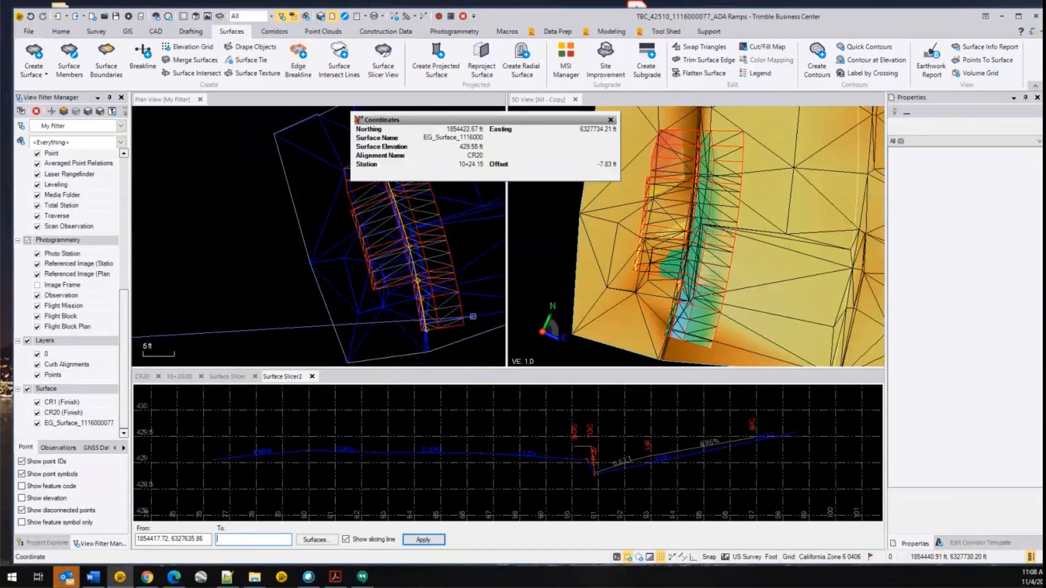
scroll(473, 317, up, 3)
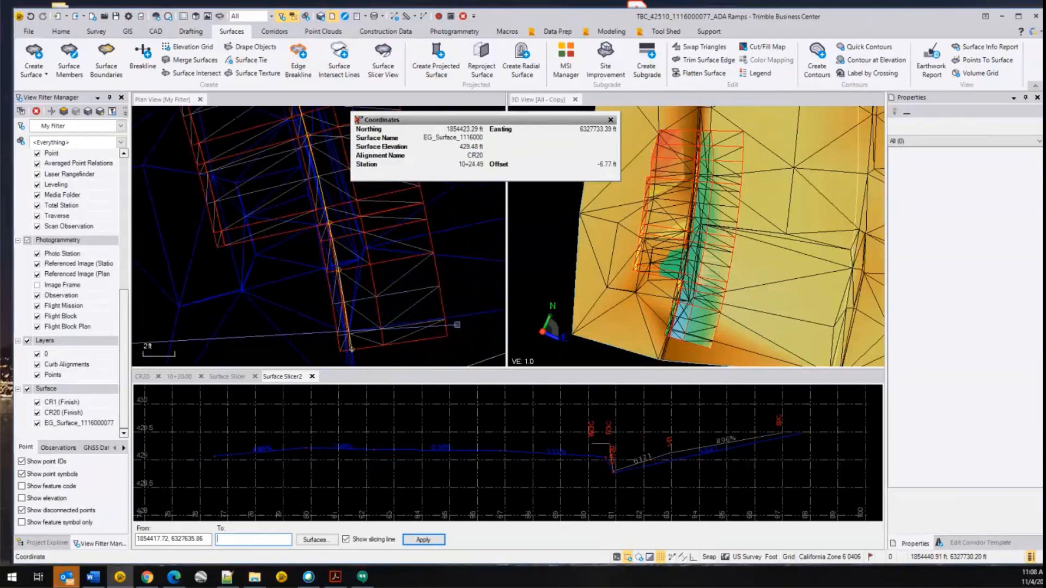
scroll(457, 324, up, 2)
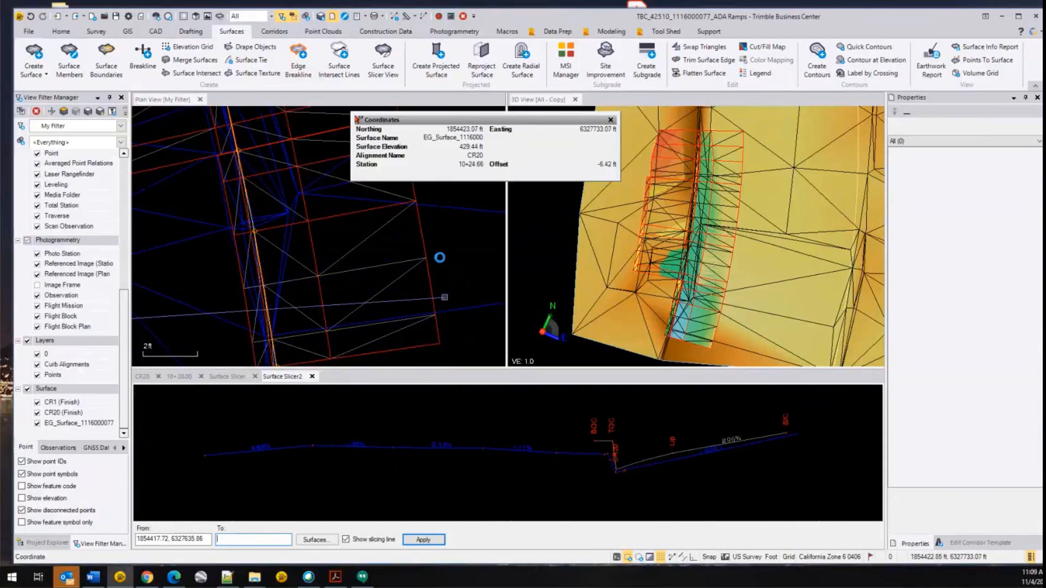
- Sweep the slice line's end along the back edge of the ramp to examine the retaining curb against existing ground, and end the slice
scroll(440, 257, down, 5)
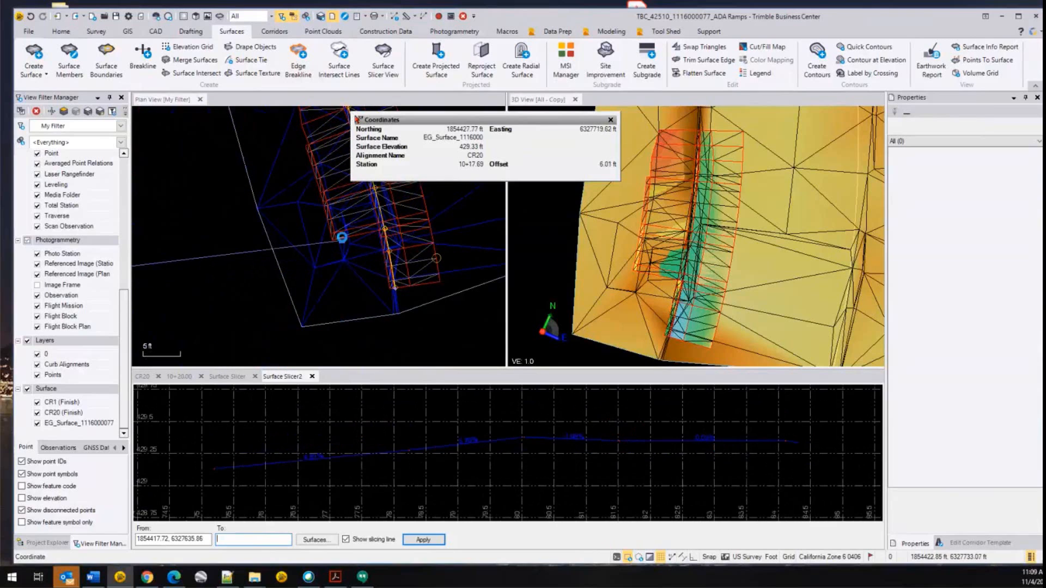
scroll(341, 234, up, 1)
scroll(341, 234, up, 3)
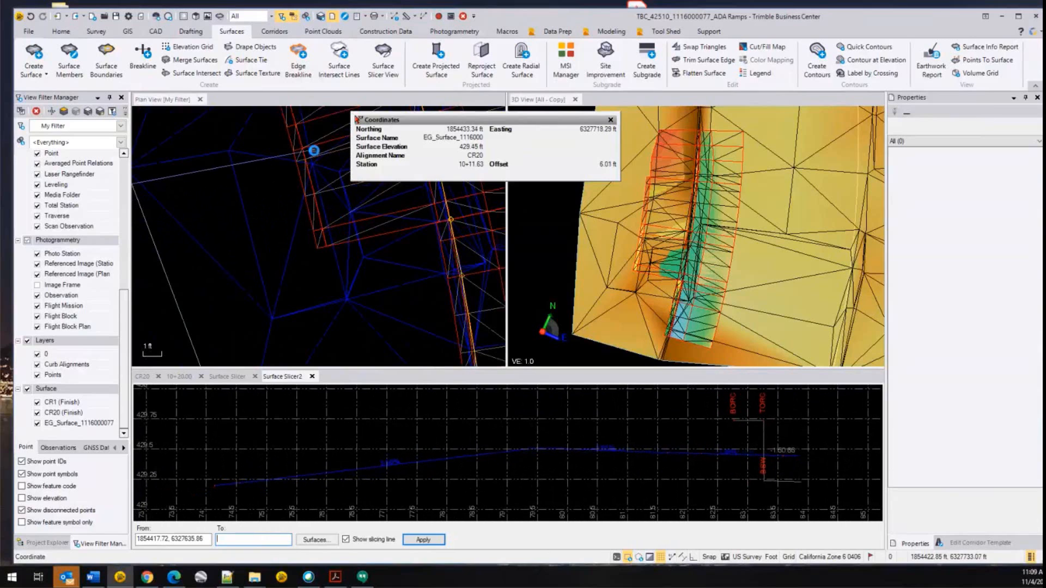
scroll(318, 166, up, 3)
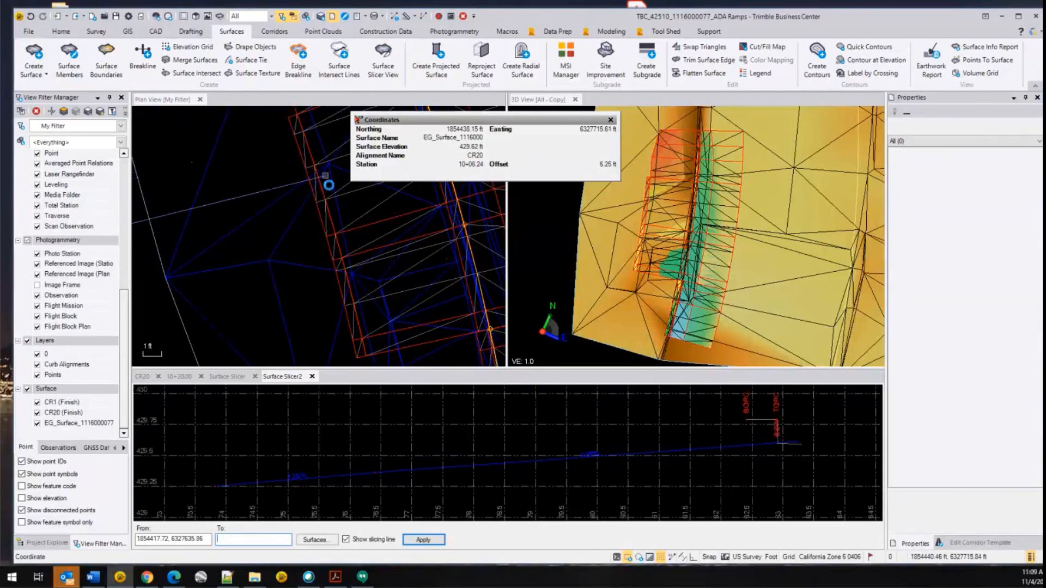
scroll(334, 203, down, 2)
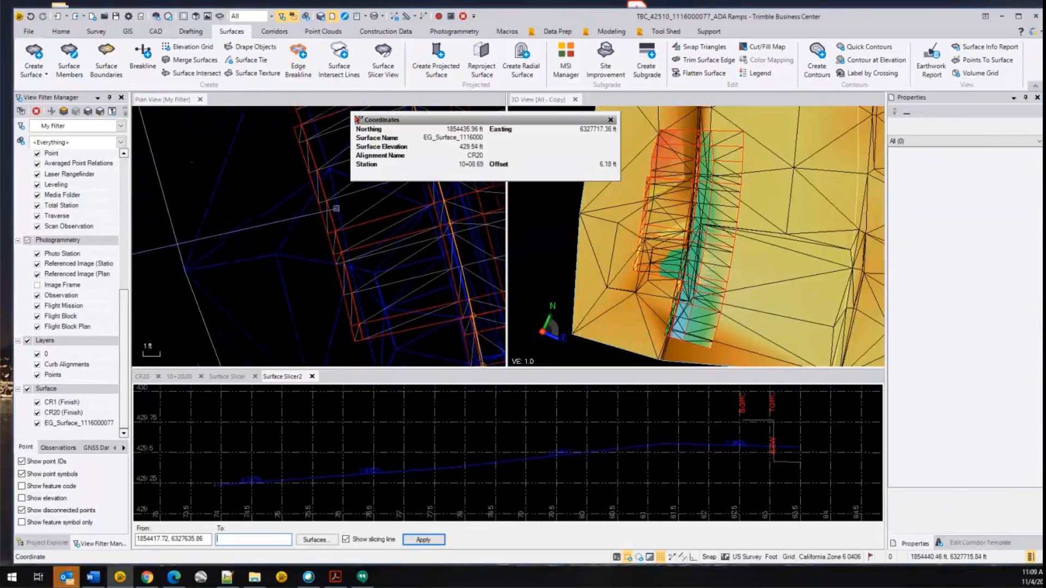
scroll(336, 208, down, 2)
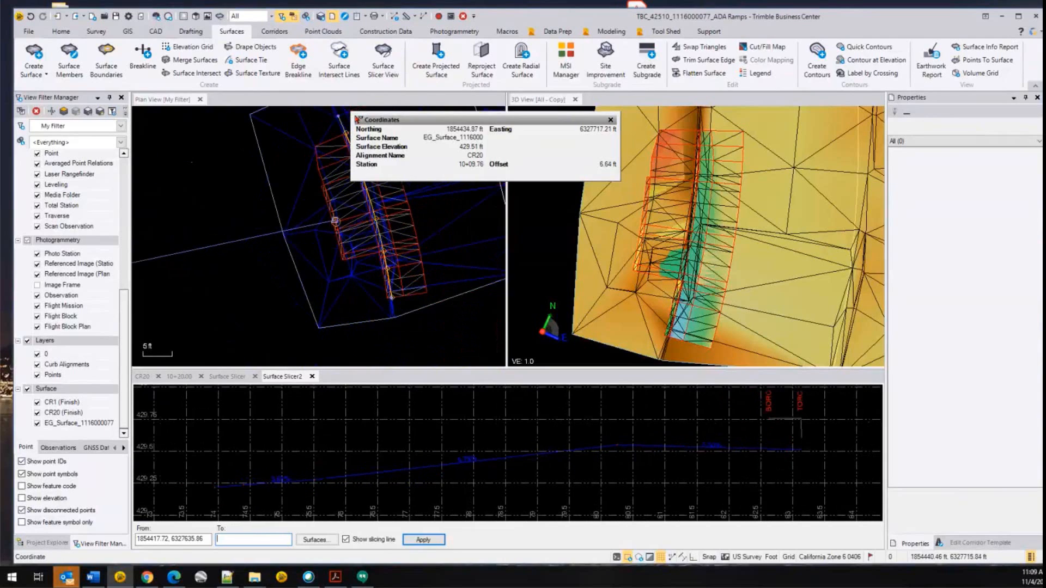
scroll(335, 221, down, 2)
click(264, 246)
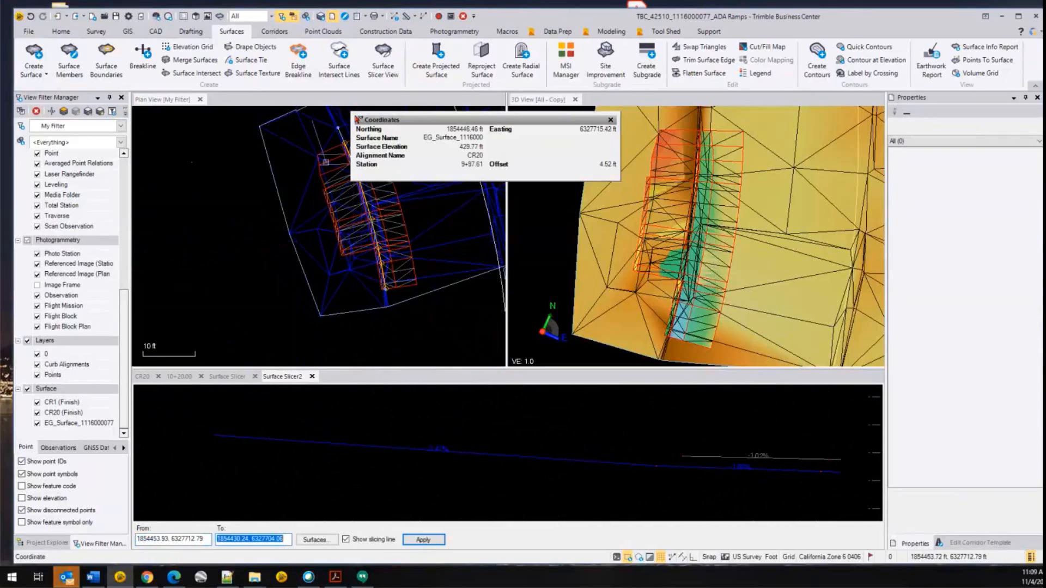
- Slice lengthwise over the ramp's northern back corner to 1854445.82, 6327715.63 and examine the gap between CR20 and existing ground
click(325, 162)
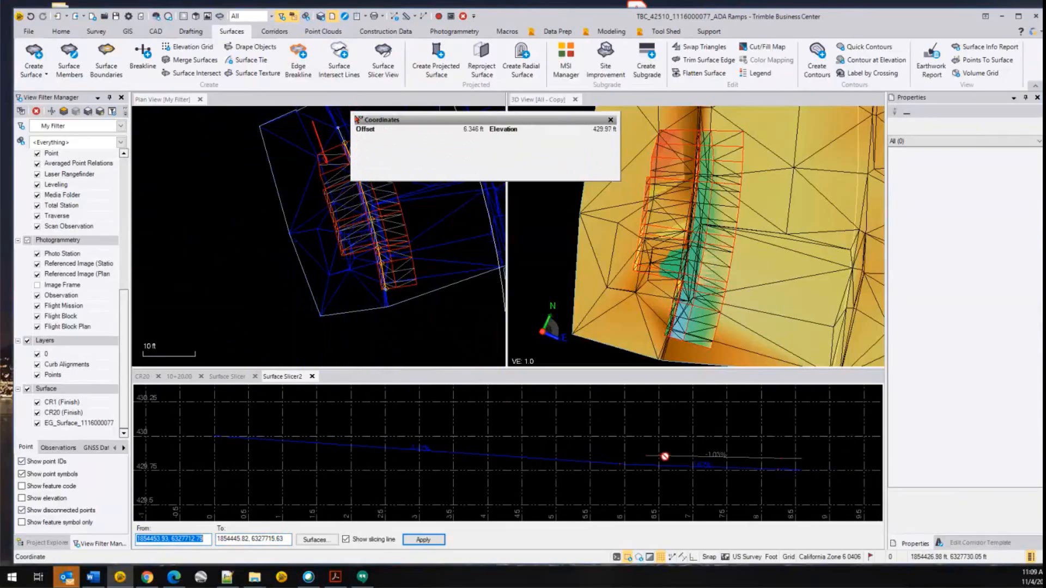
scroll(675, 462, up, 3)
scroll(676, 462, up, 1)
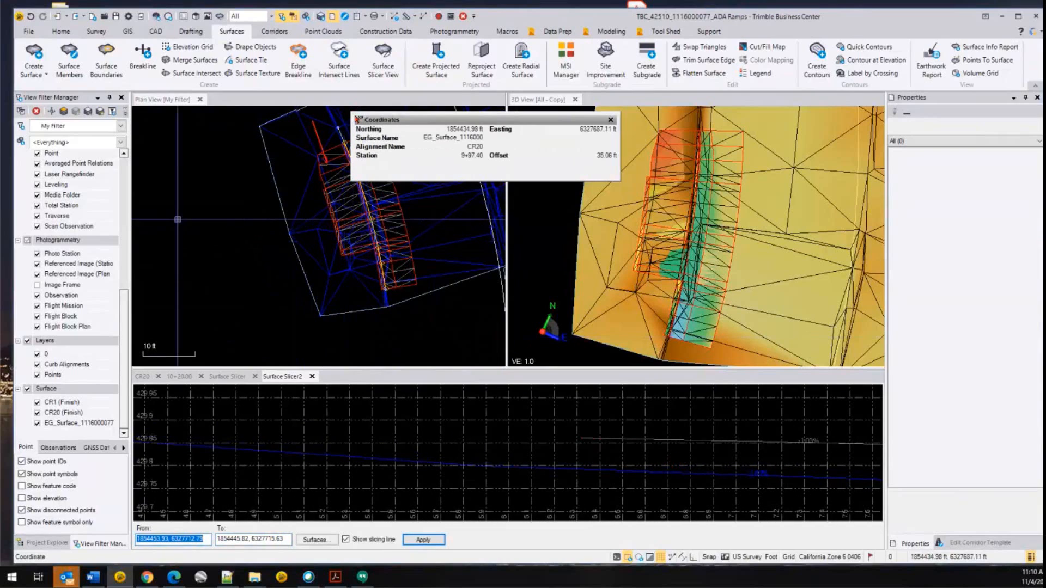
- Display the CR20 cross section at the 9+95.94 Begin Match template and examine its back-of-sidewalk node against existing ground
click(178, 377)
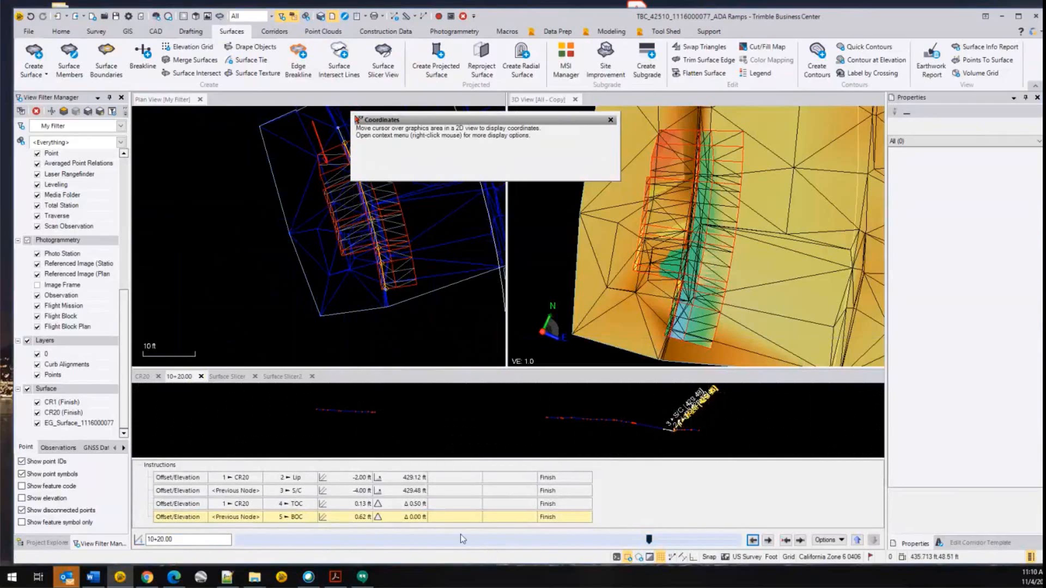
click(253, 539)
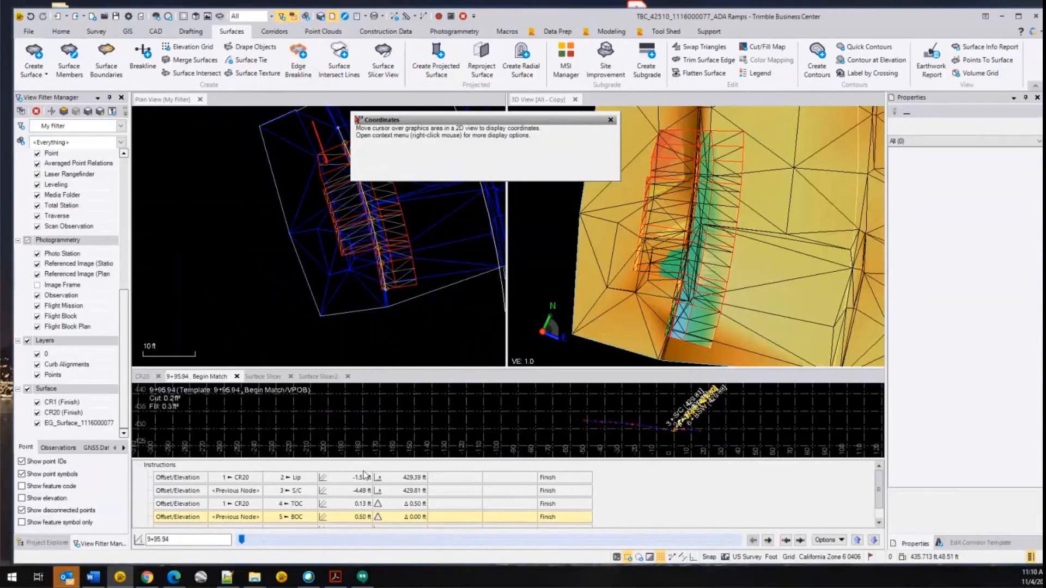
scroll(683, 429, up, 6)
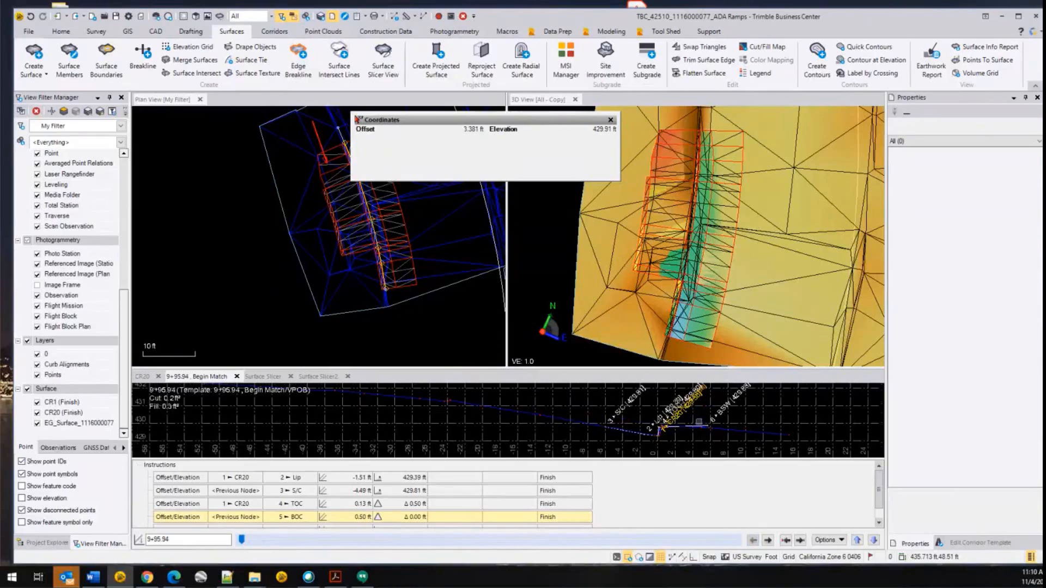
scroll(711, 425, up, 3)
middle_drag(736, 435, 618, 425)
scroll(618, 426, up, 2)
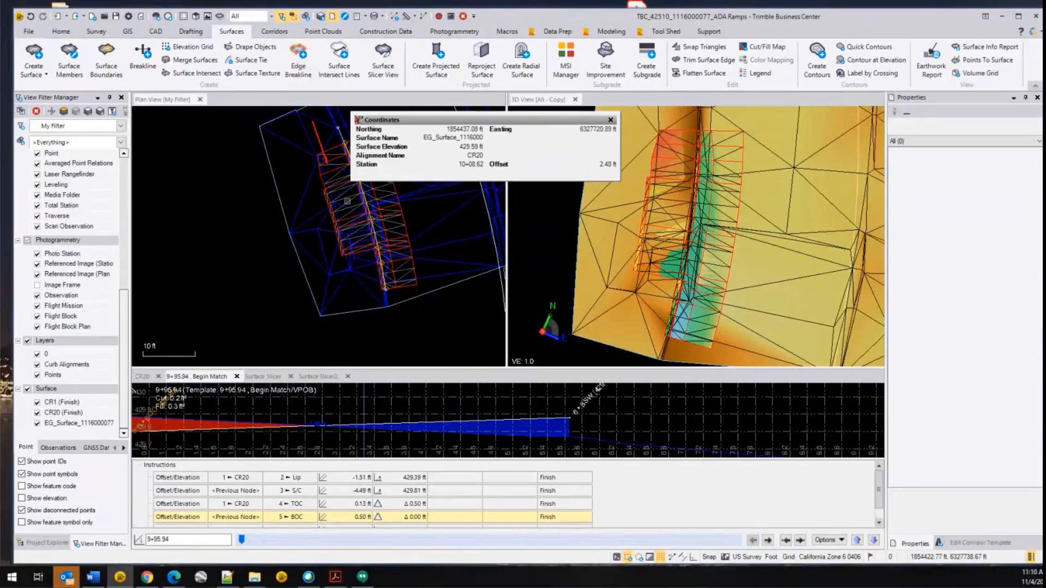
- Inspect the ramp's northern back corner in plan view, shift the Coordinates window aside, and recheck the sidewalk edge in cross section
scroll(347, 201, up, 5)
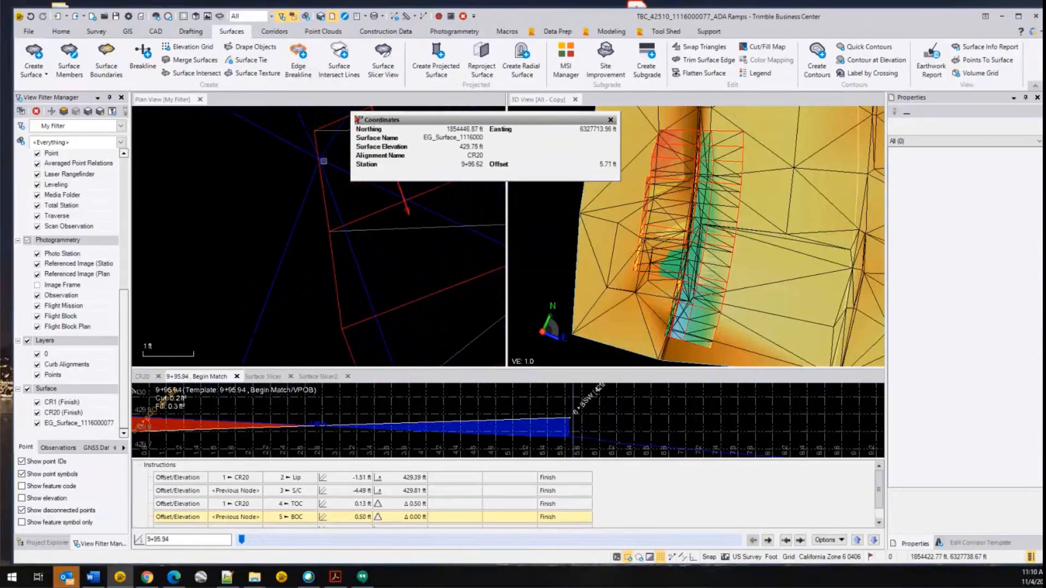
scroll(310, 188, up, 3)
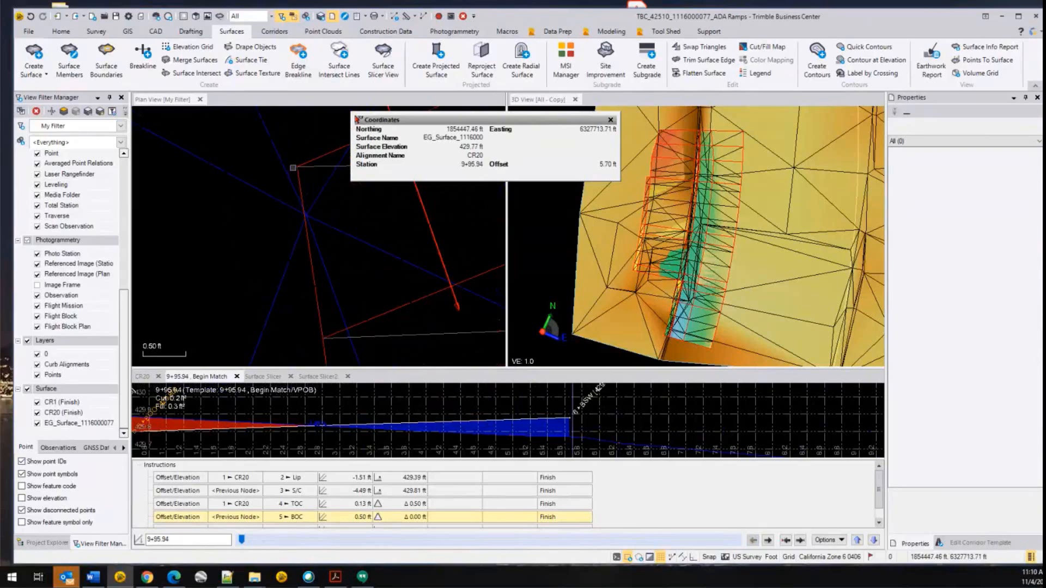
scroll(293, 168, up, 5)
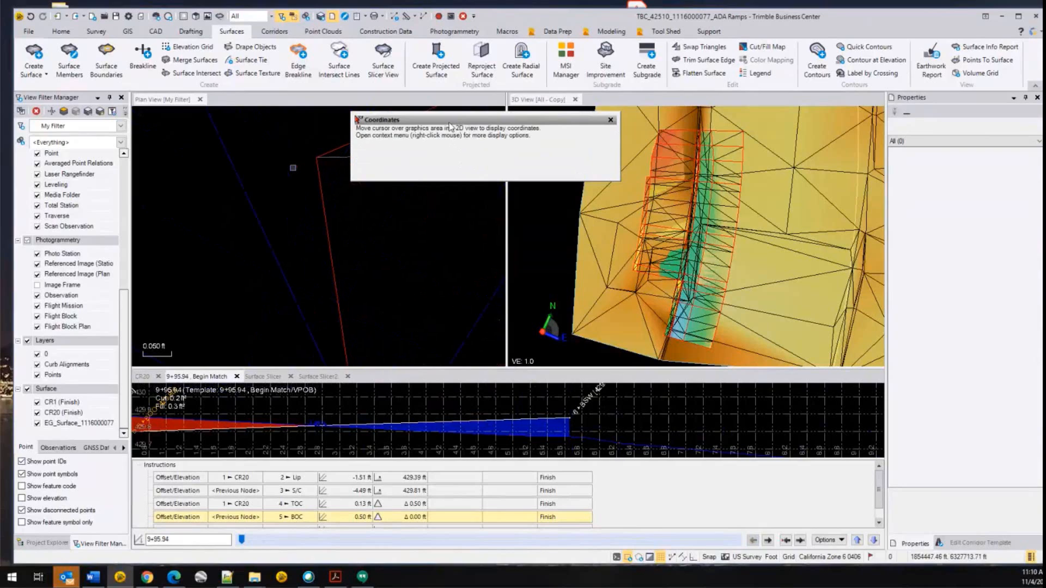
drag(480, 119, 523, 117)
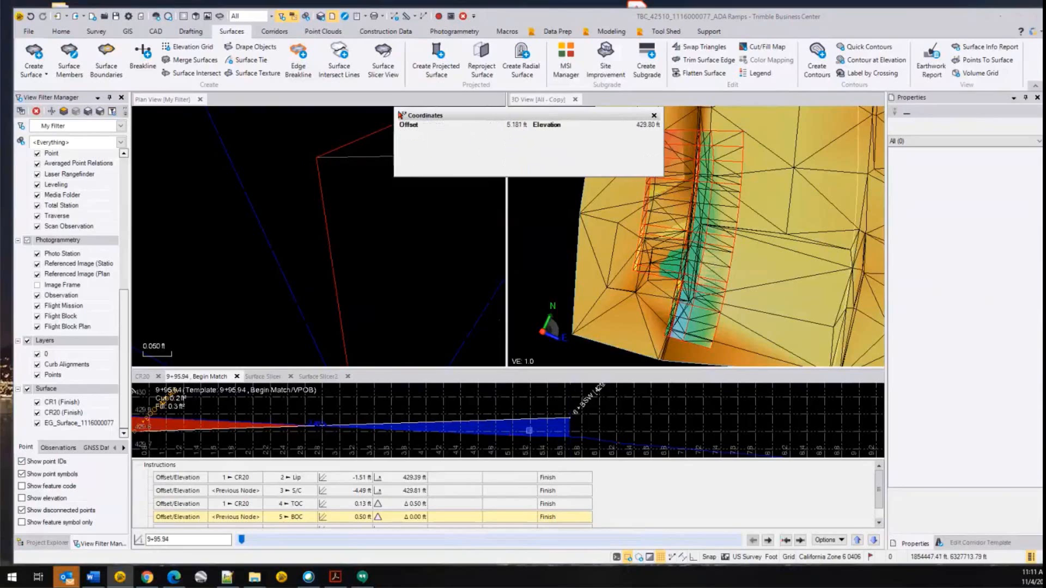
middle_drag(580, 410, 570, 422)
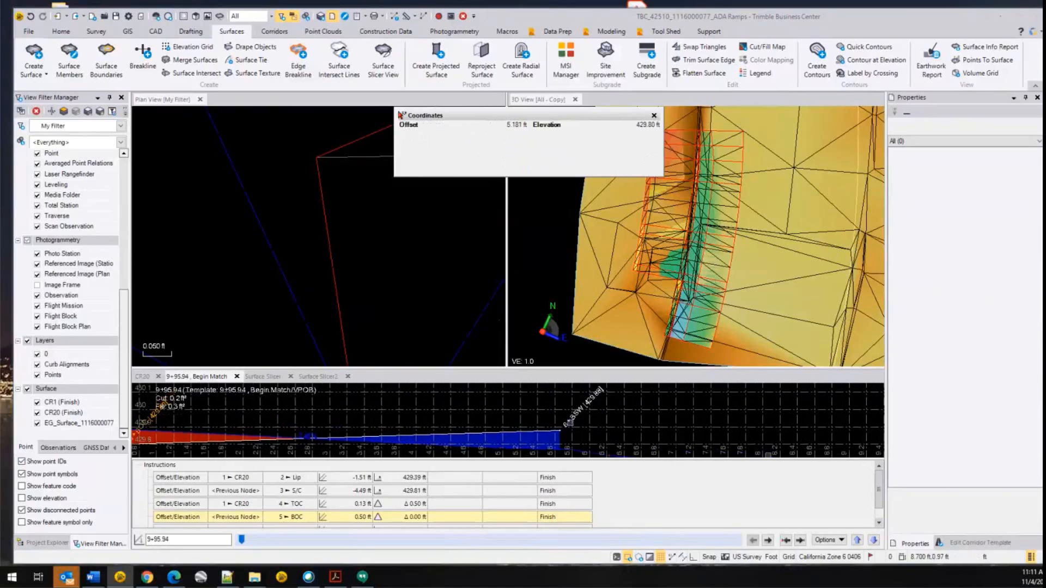
- Switch to the plan sheets PDF in Adobe Acrobat and look up the 9+95.94 "CR20" match-existing callout on page 31
key(alt+Tab)
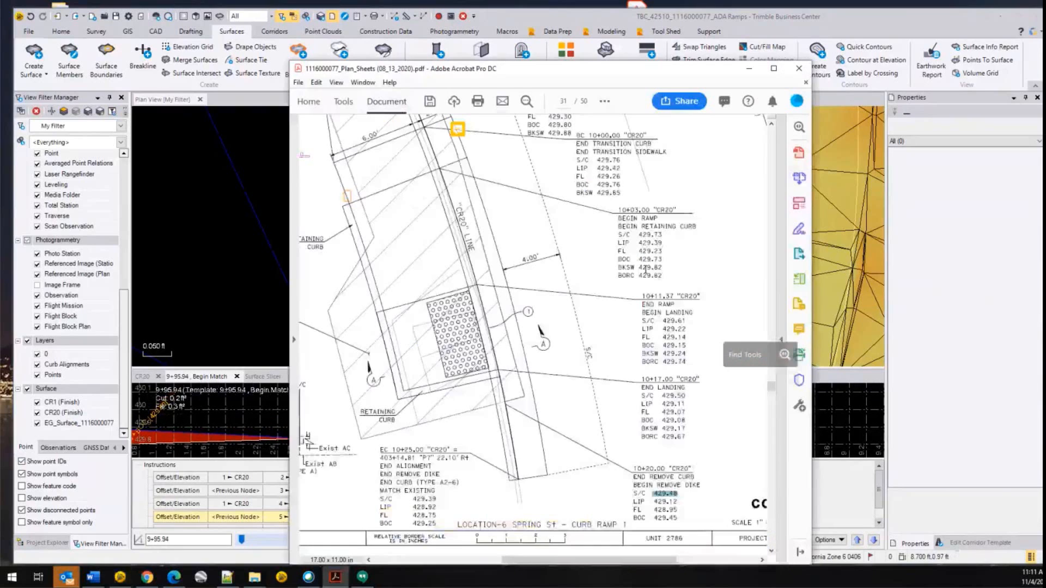
click(799, 203)
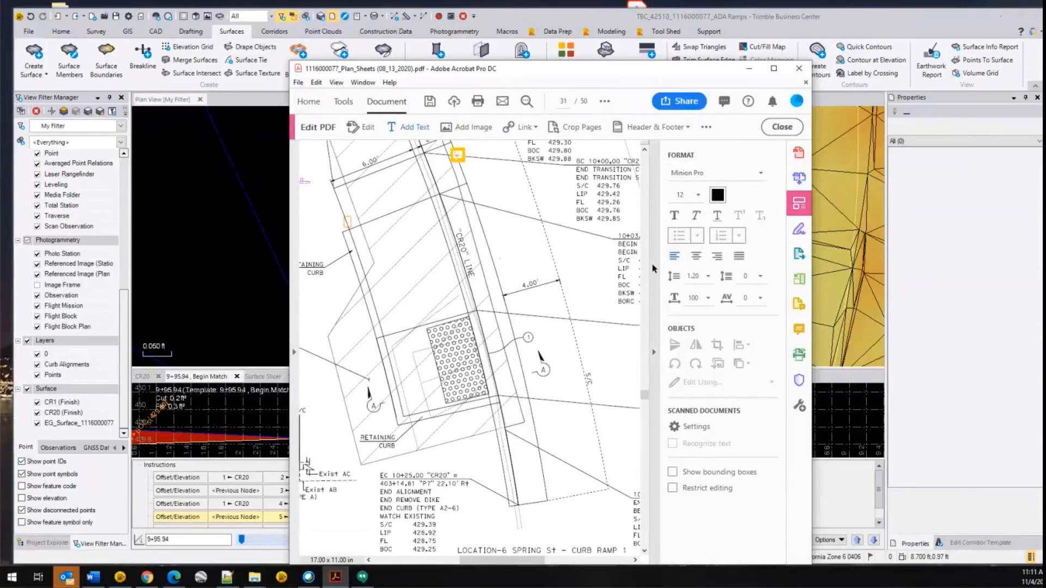
click(654, 351)
scroll(667, 418, up, 1)
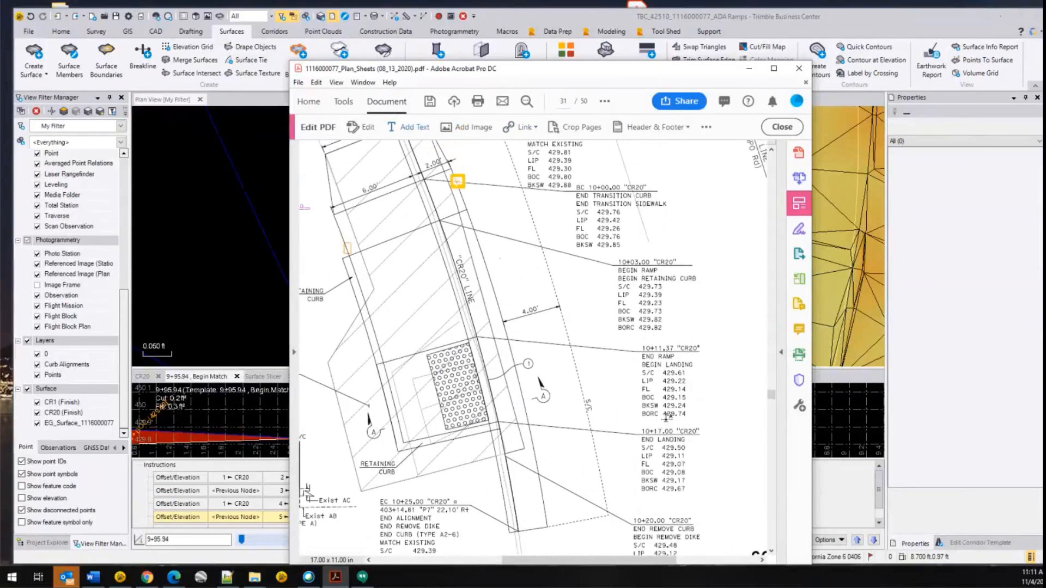
scroll(665, 418, up, 2)
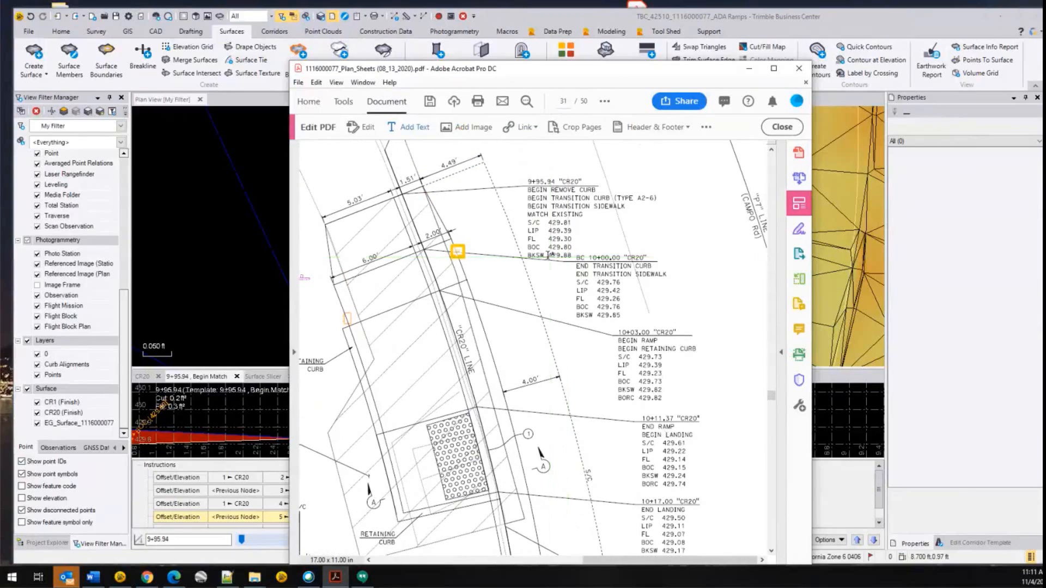
- Leave PDF editing mode and review the CR20 station callouts from 9+95.94 to 10+20.00 alongside the ramp drawing
scroll(561, 252, down, 4)
scroll(561, 252, right, 4)
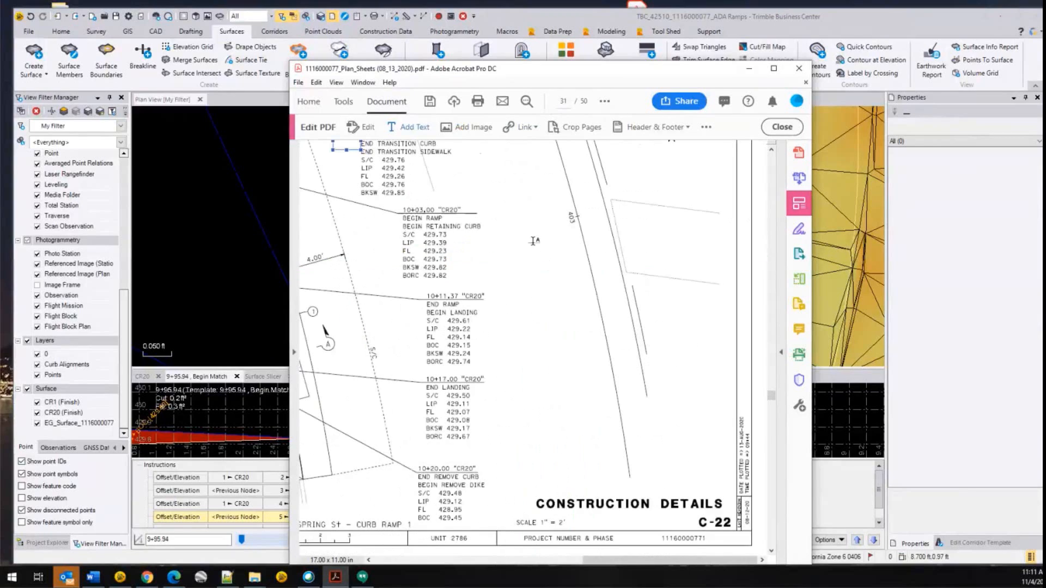
scroll(532, 240, up, 1)
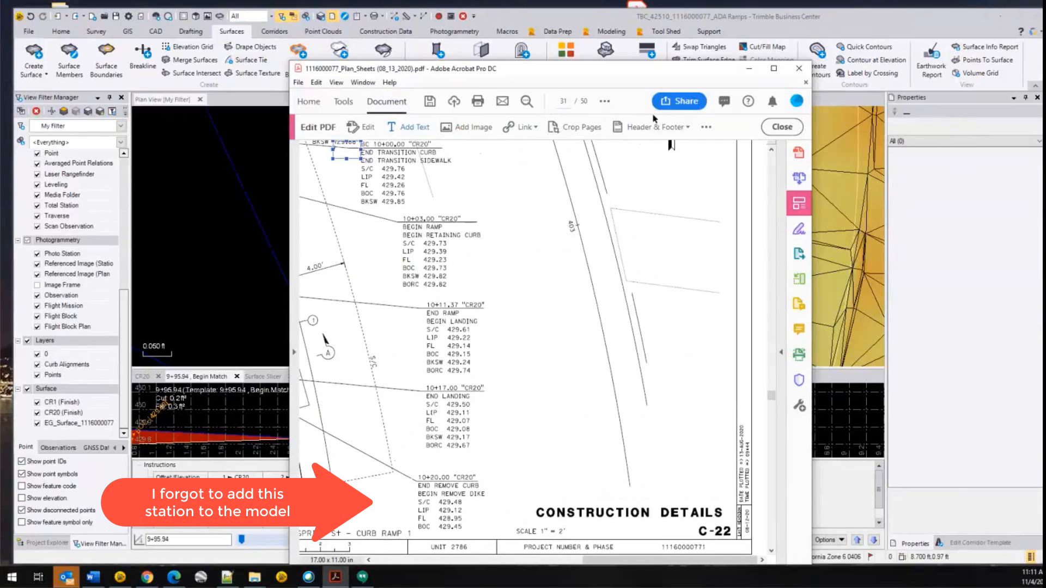
click(780, 126)
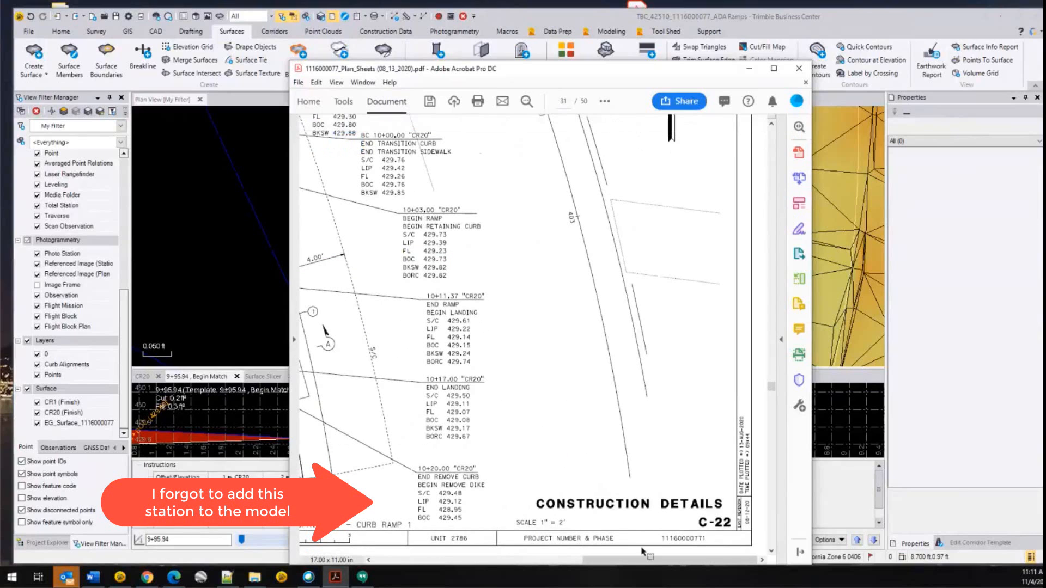
drag(644, 561, 557, 561)
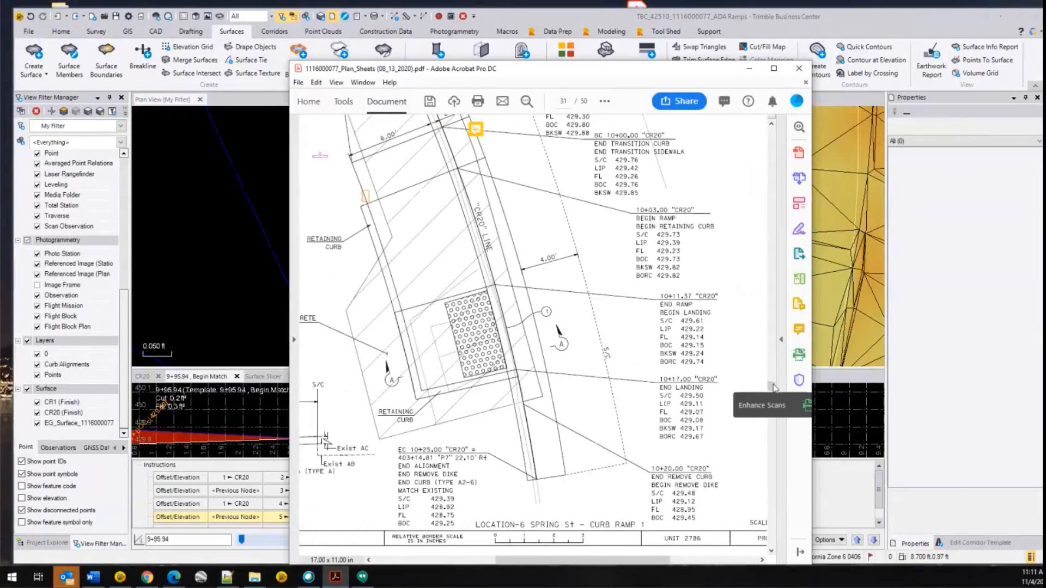
drag(771, 386, 771, 383)
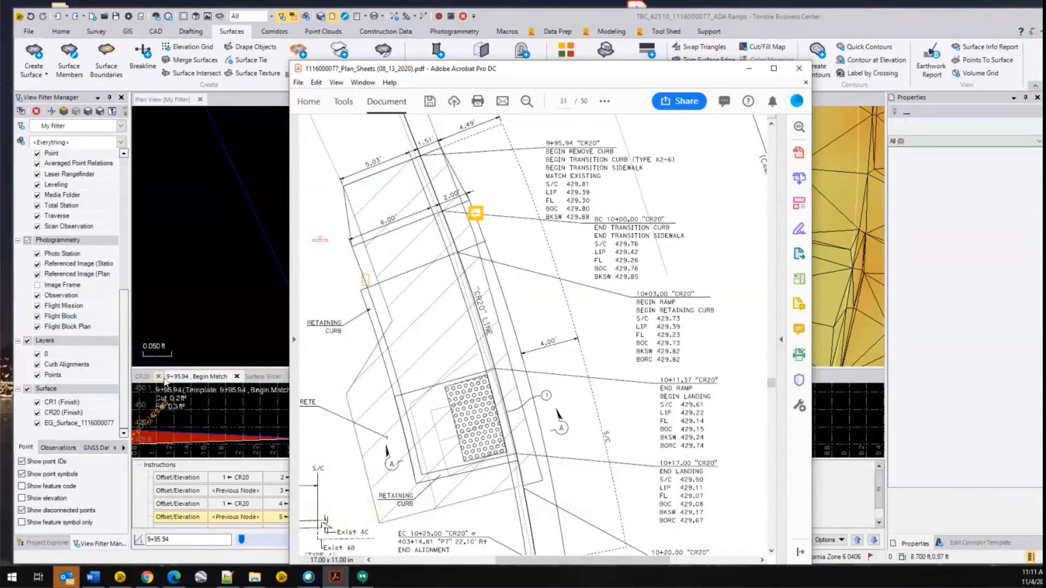
- Return to Trimble Business Center and compare the Begin Match section with existing ground from top of curb to back of sidewalk
click(202, 379)
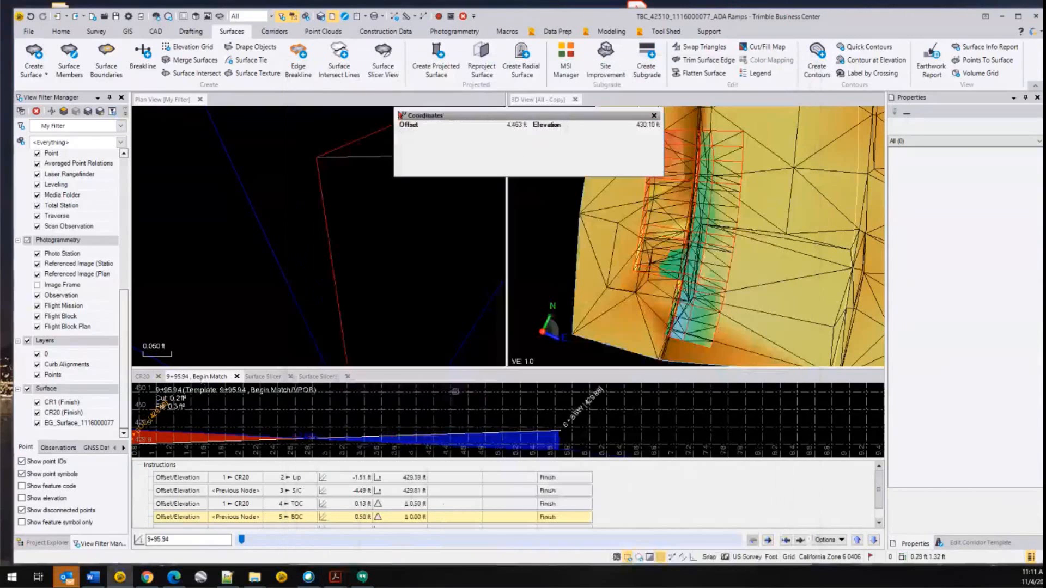
scroll(588, 417, down, 2)
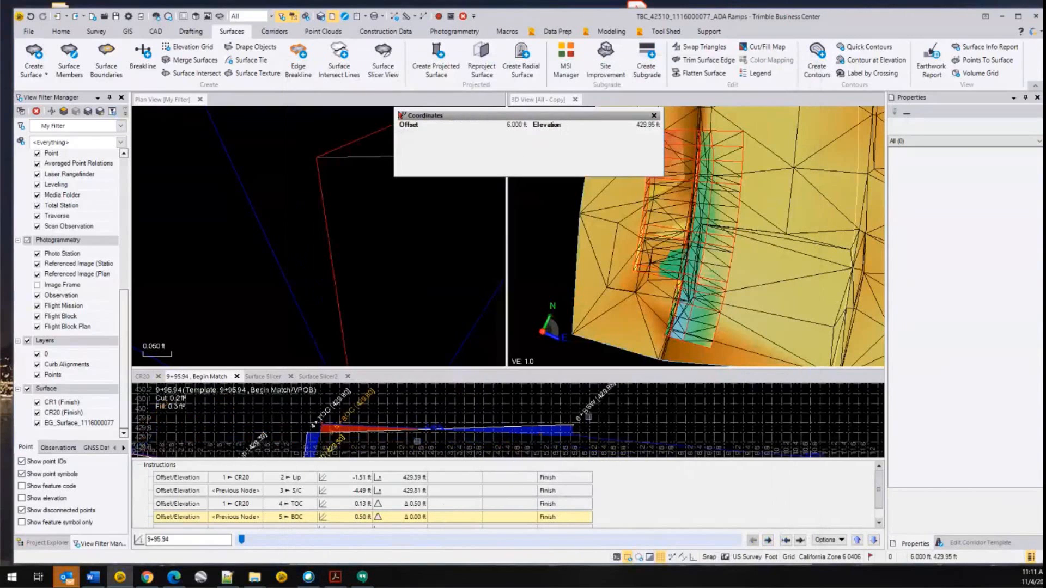
middle_drag(323, 436, 343, 406)
scroll(344, 407, up, 2)
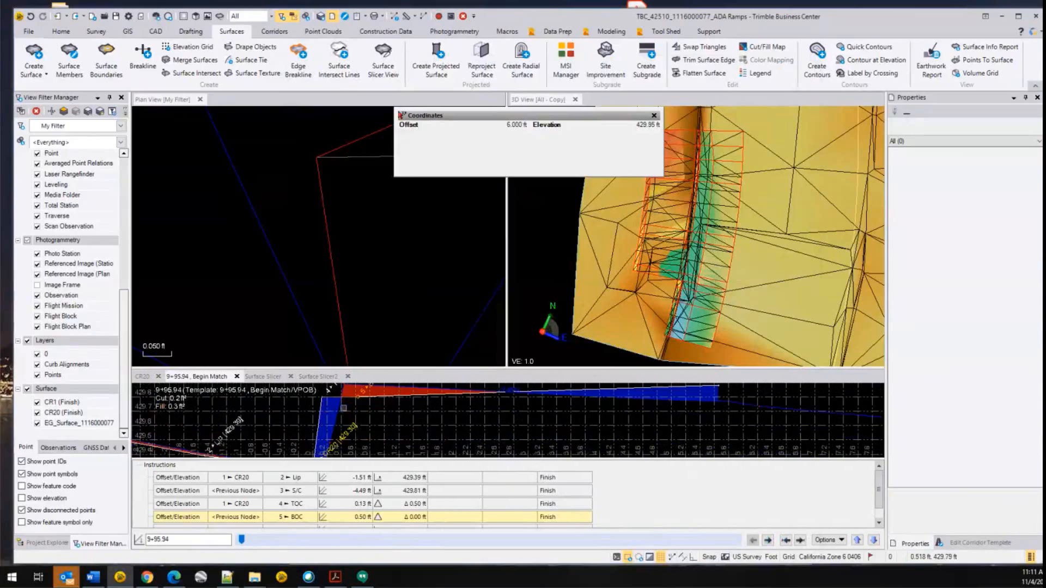
scroll(343, 408, down, 2)
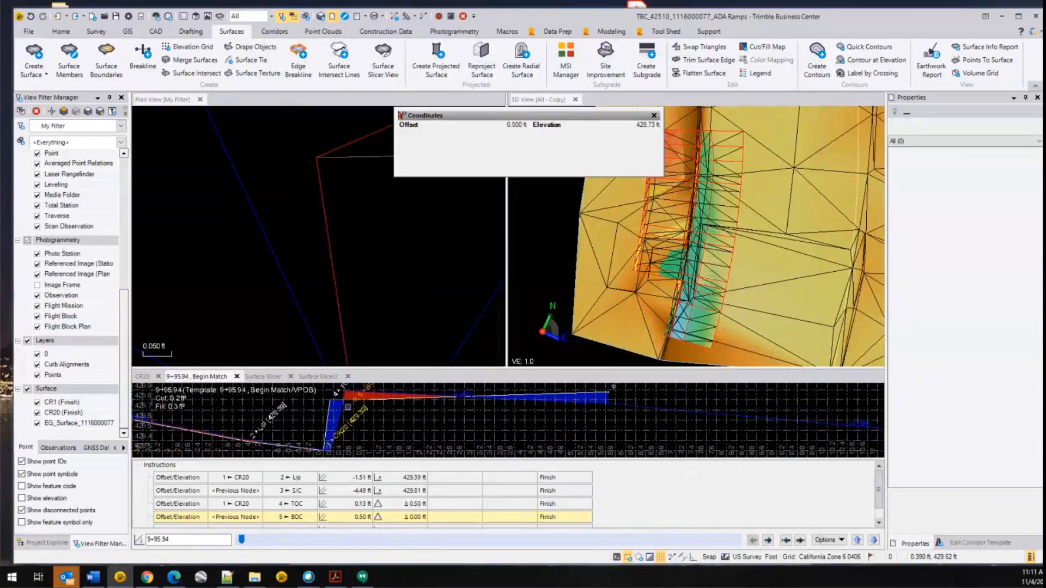
scroll(342, 418, down, 1)
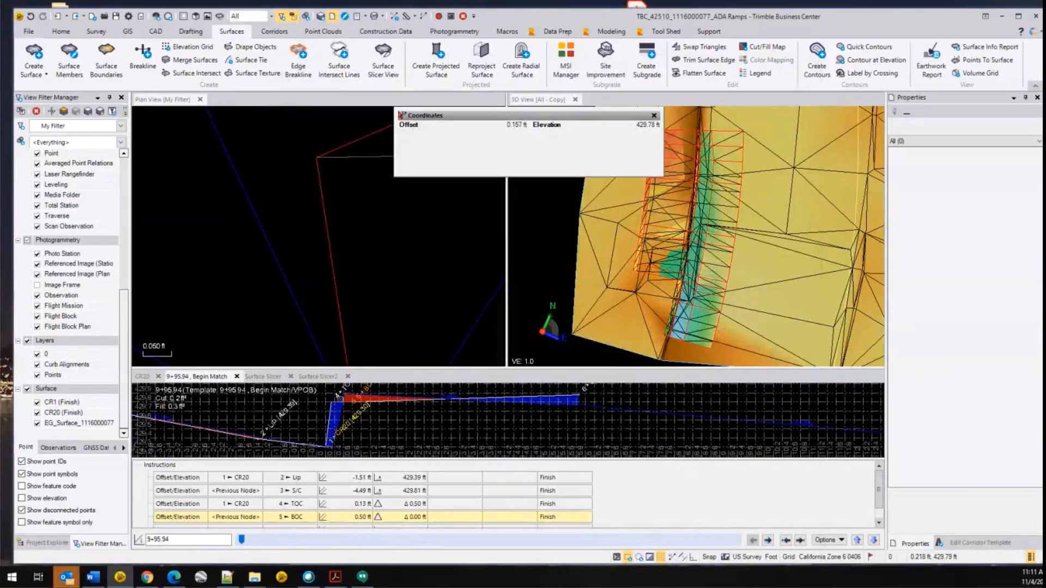
scroll(335, 401, up, 2)
middle_drag(344, 402, 346, 428)
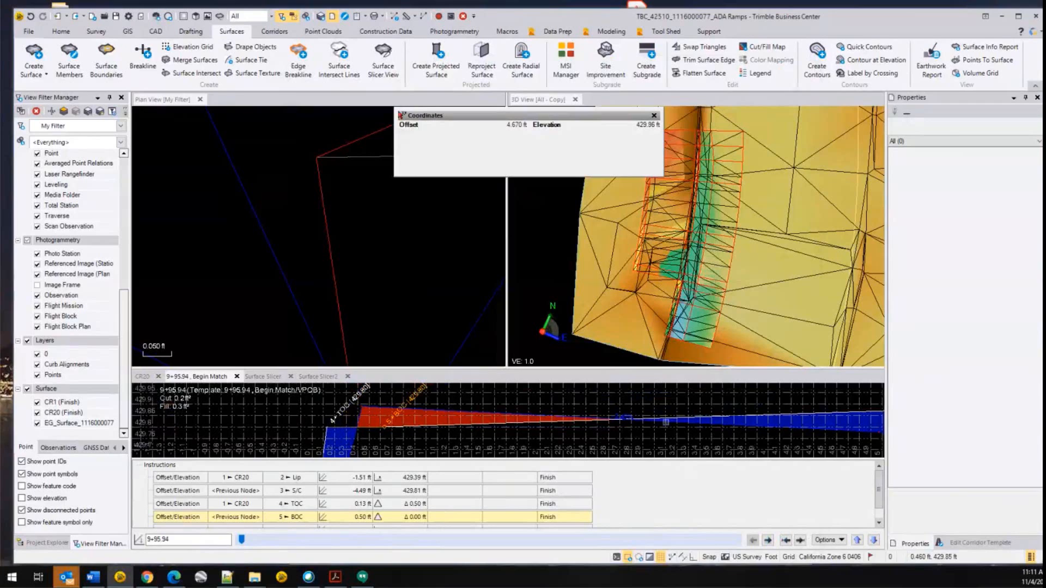
scroll(656, 419, down, 2)
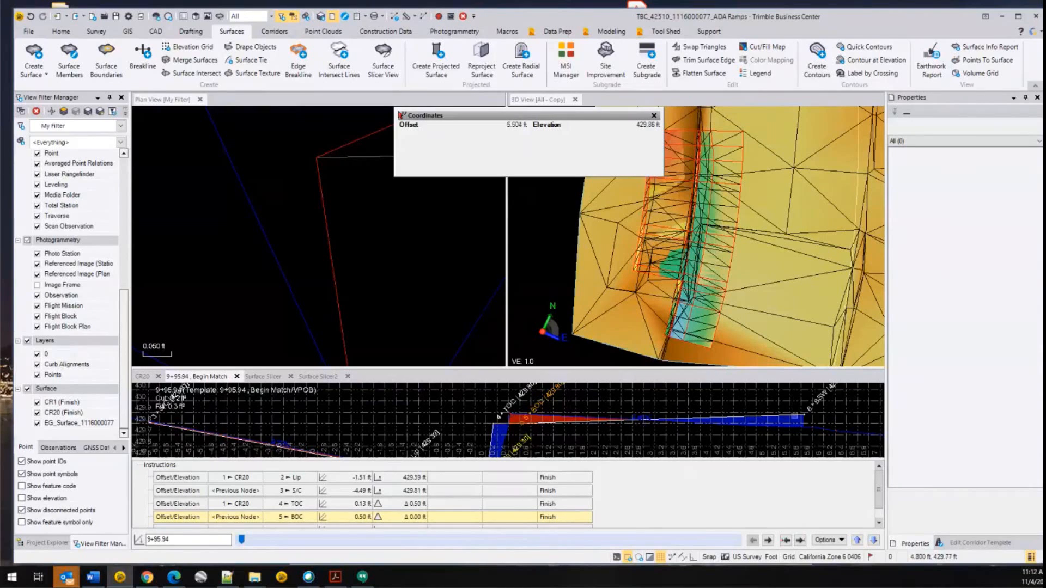
- Examine the Begin Match section's lip and flowline against existing ground, and inspect both ends of the ramp in the 3D view
scroll(639, 258, down, 2)
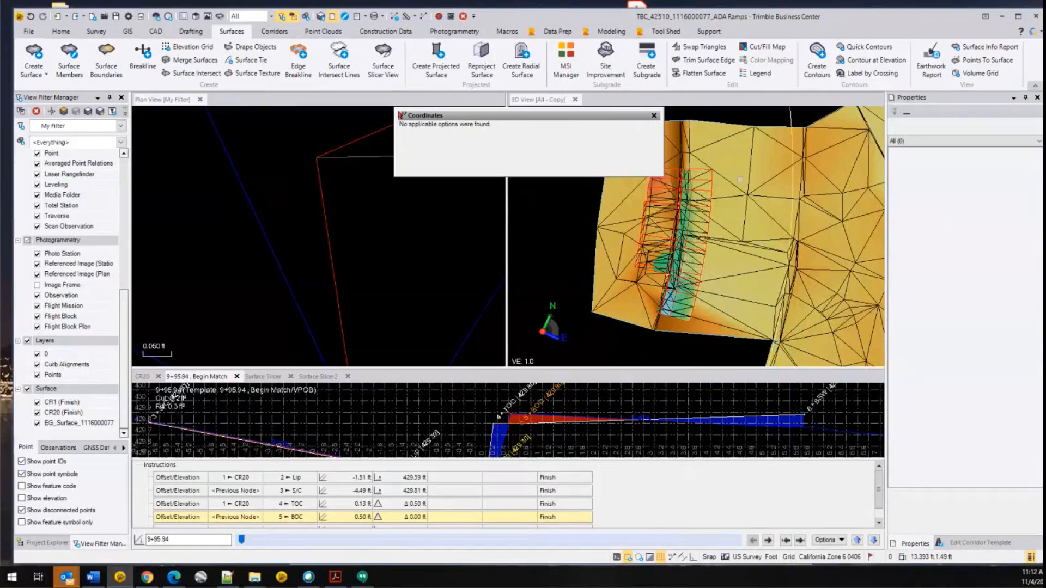
scroll(534, 386, down, 2)
scroll(512, 414, up, 3)
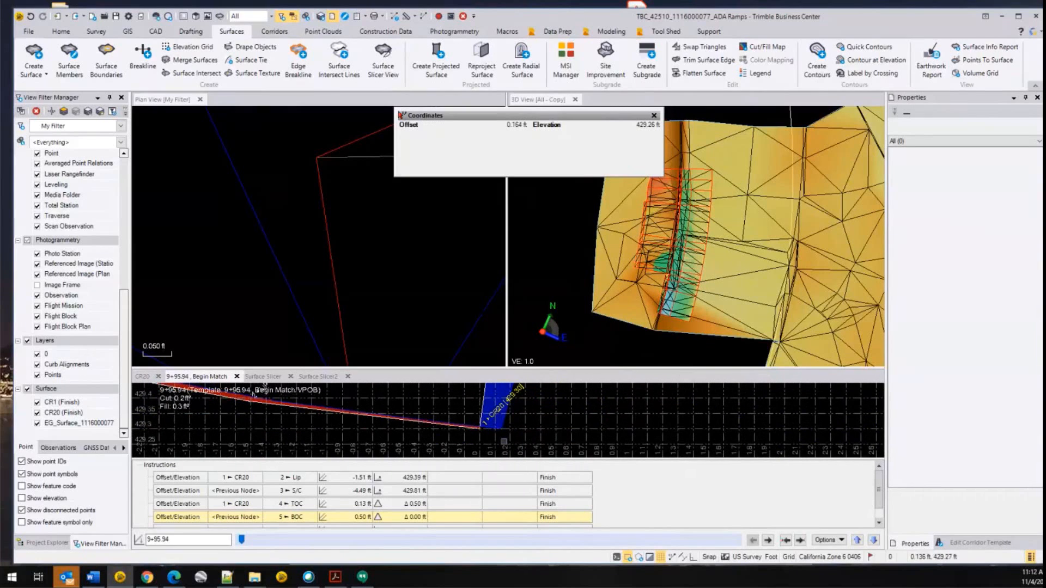
scroll(539, 425, down, 2)
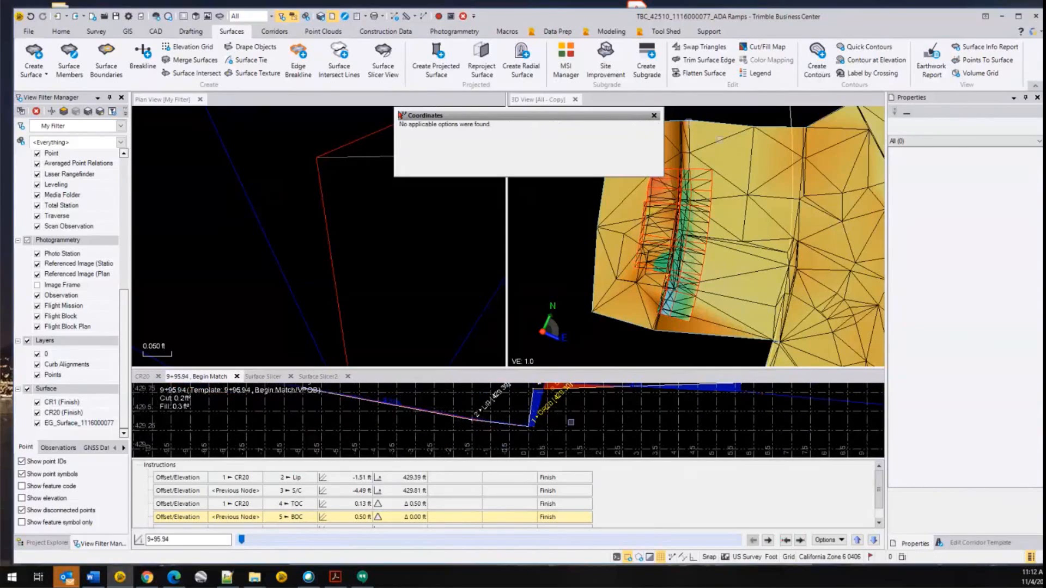
scroll(682, 169, up, 5)
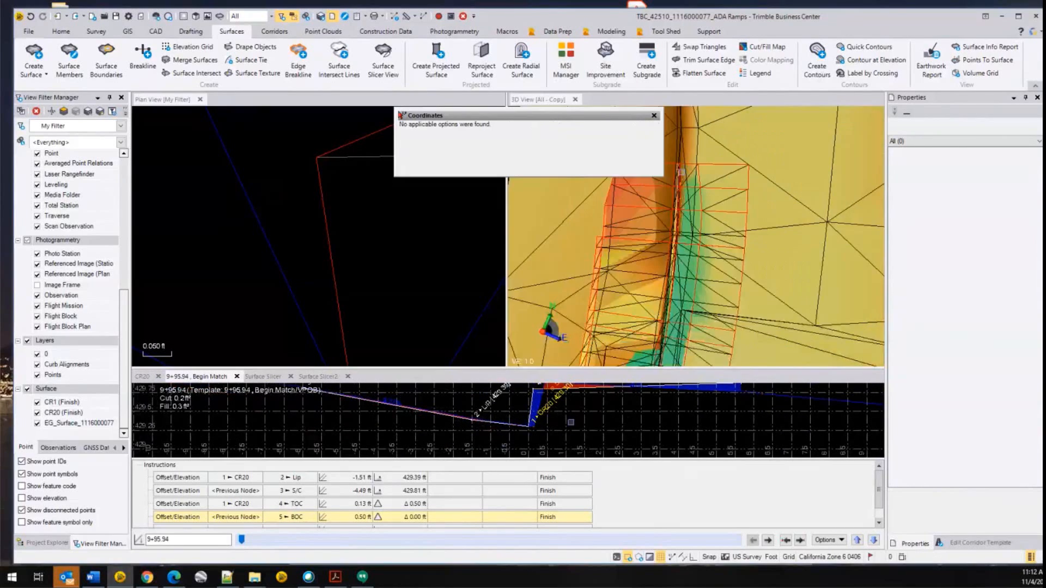
scroll(682, 169, down, 5)
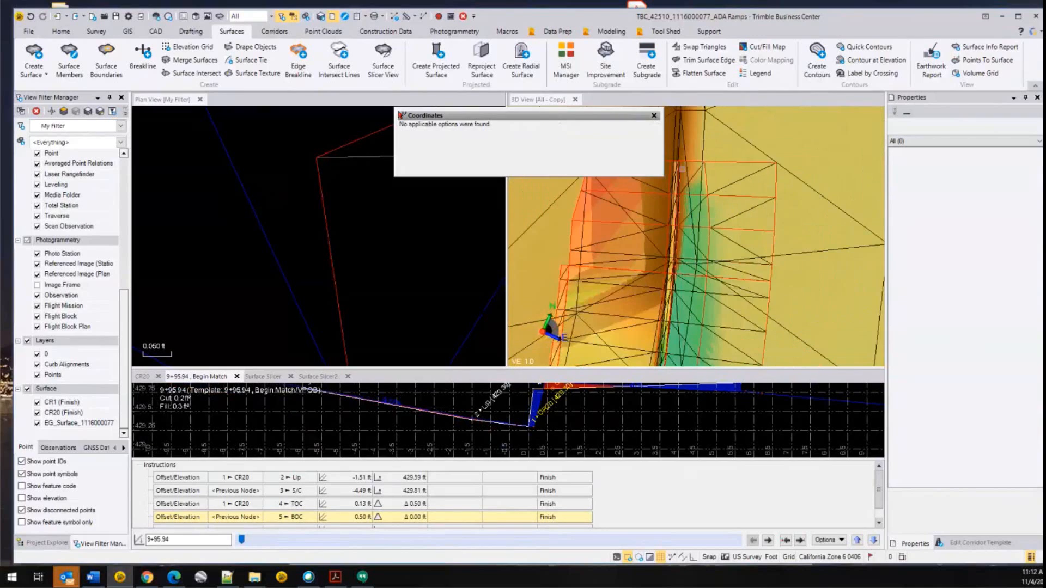
middle_drag(731, 182, 732, 176)
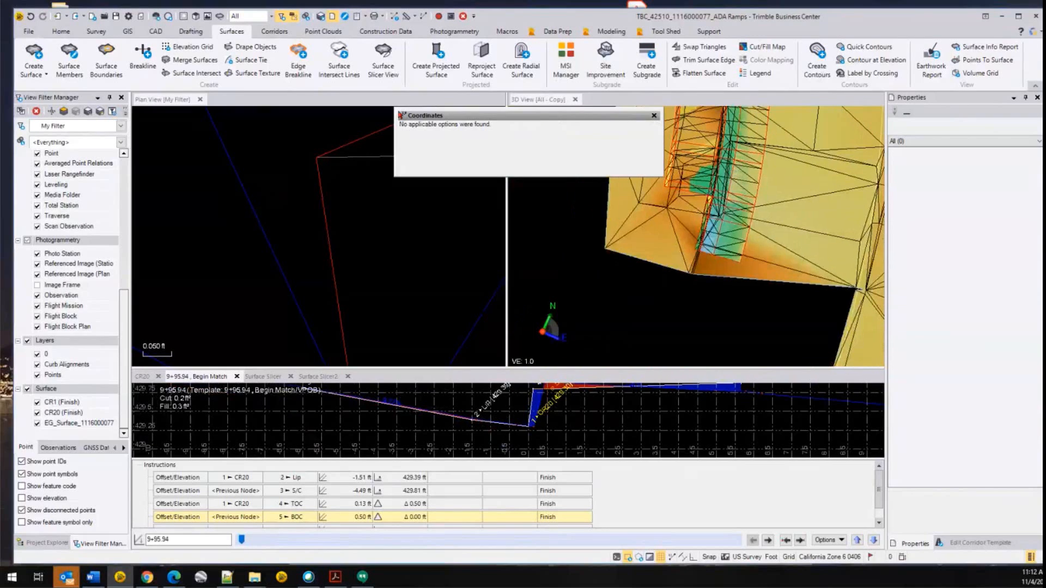
- Select the CR20 (Finish) surface at the ramp's southern end in plan view and show the Edit Corridor Template settings
scroll(419, 312, down, 10)
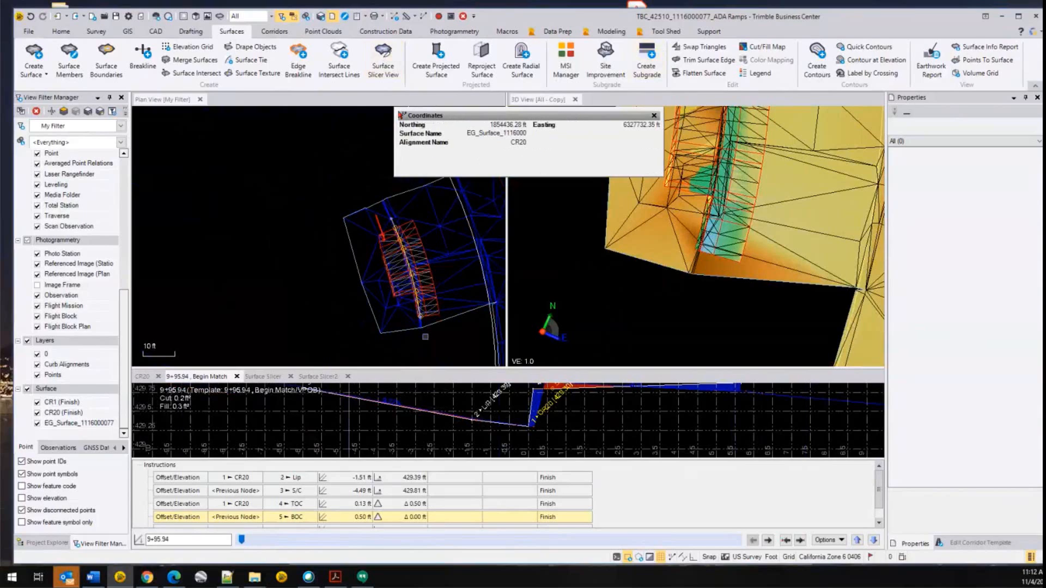
scroll(426, 336, up, 2)
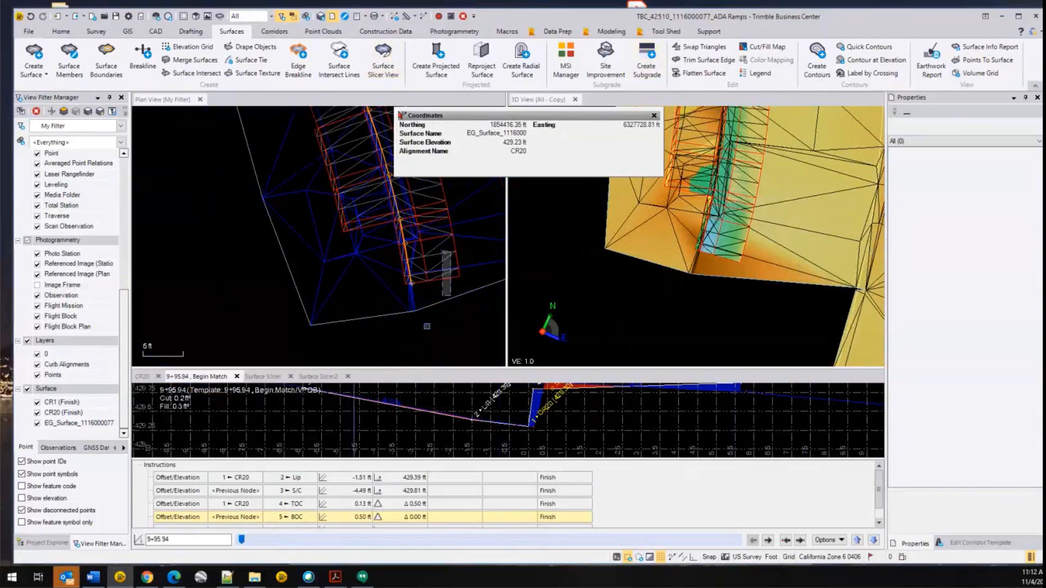
click(467, 292)
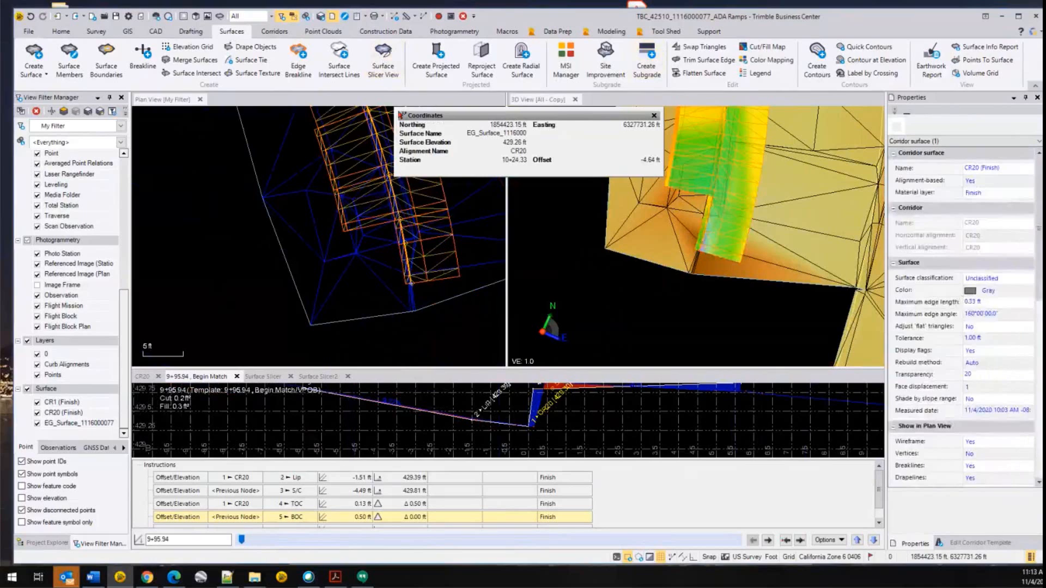
click(978, 543)
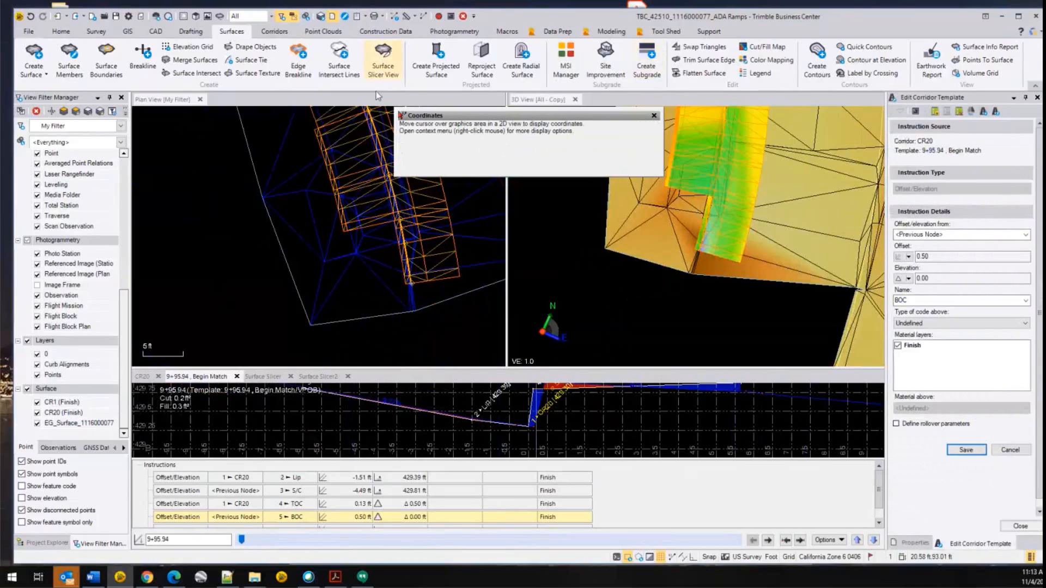
- Open a new surface slicer view and slice across the ramp's southern edge to compare CR20 (Finish) with existing ground
click(383, 60)
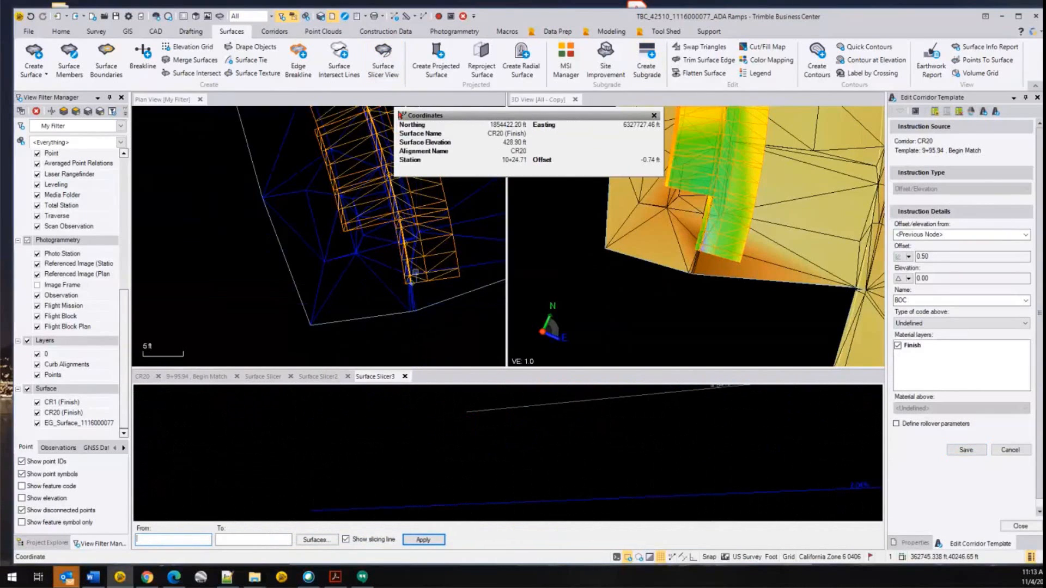
click(415, 276)
click(413, 258)
click(420, 302)
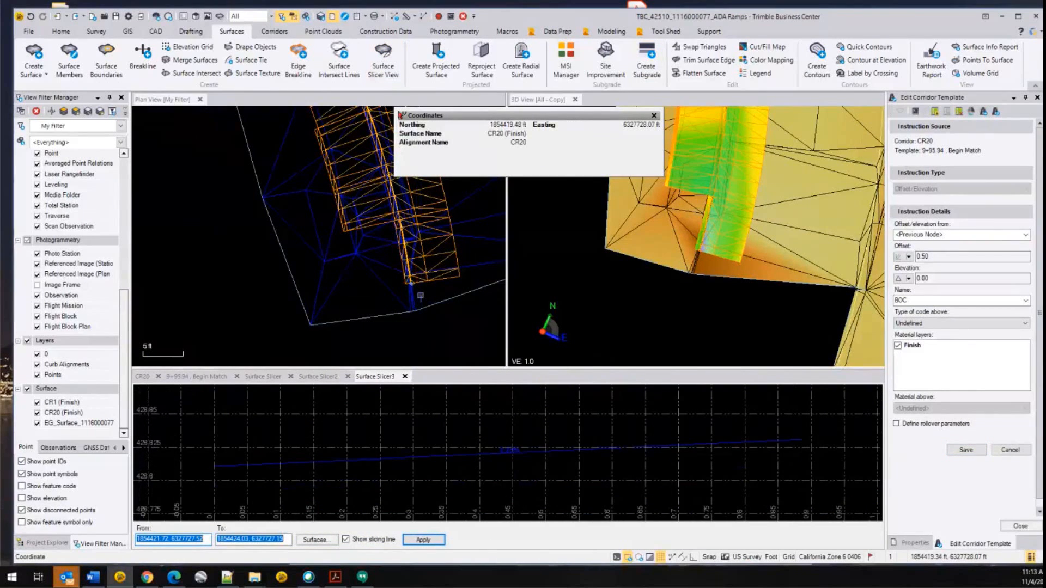
click(420, 296)
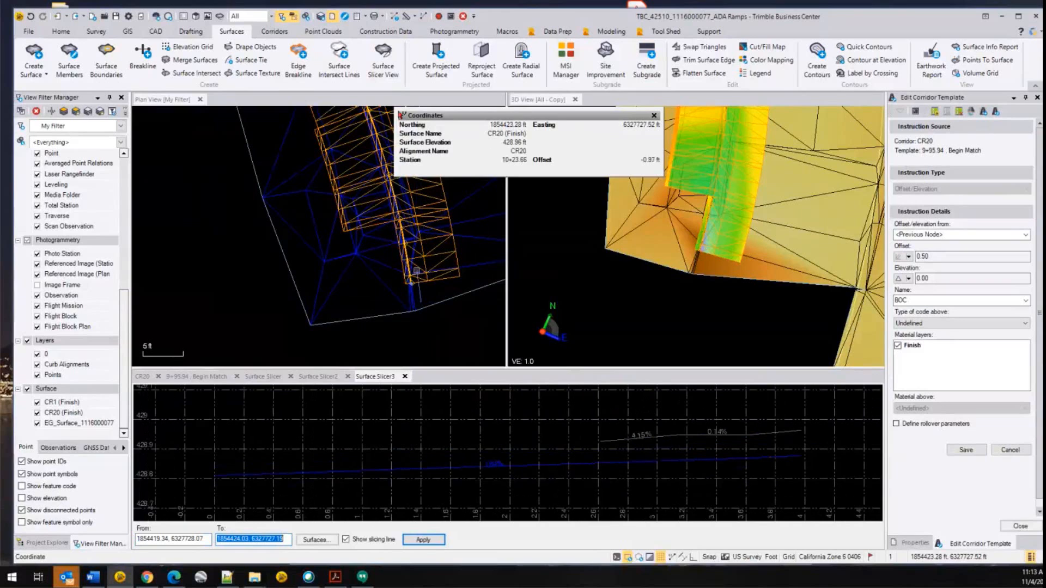
click(416, 271)
scroll(408, 278, up, 5)
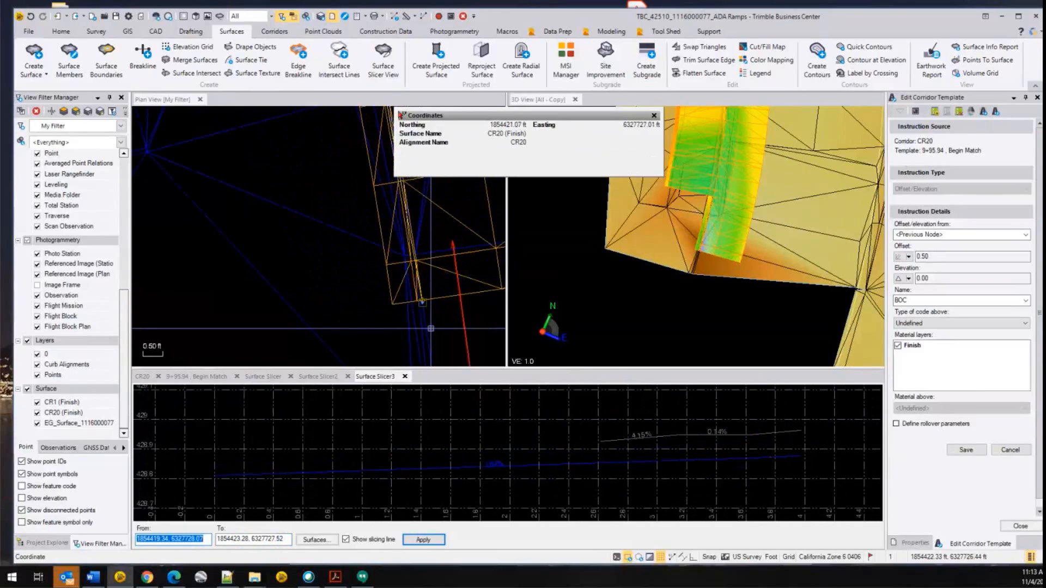
- Take short slices through the flowline vertex at the southern edge and compare CR20 (Finish) with existing ground there
click(422, 299)
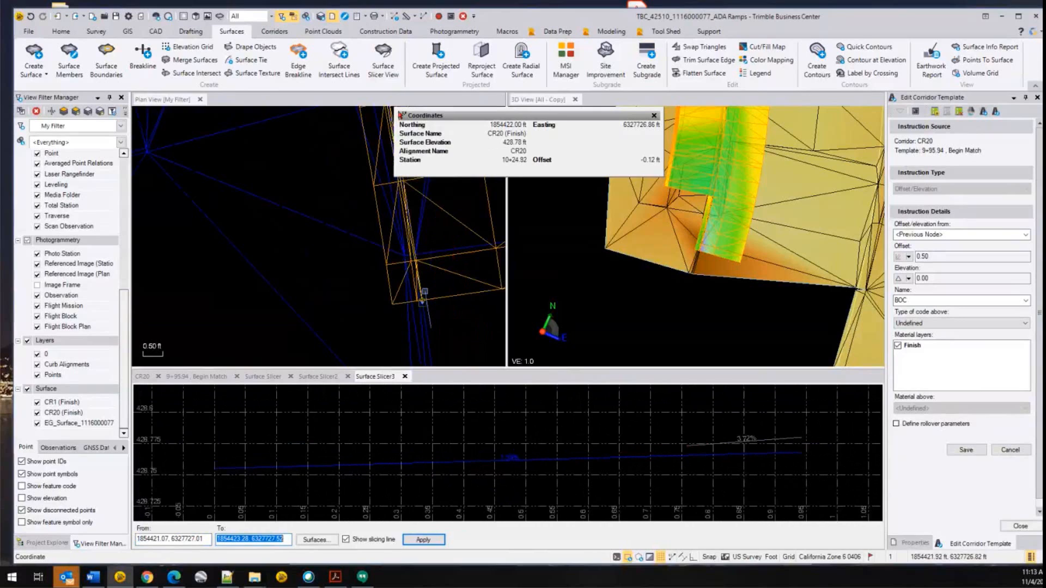
scroll(424, 291, up, 5)
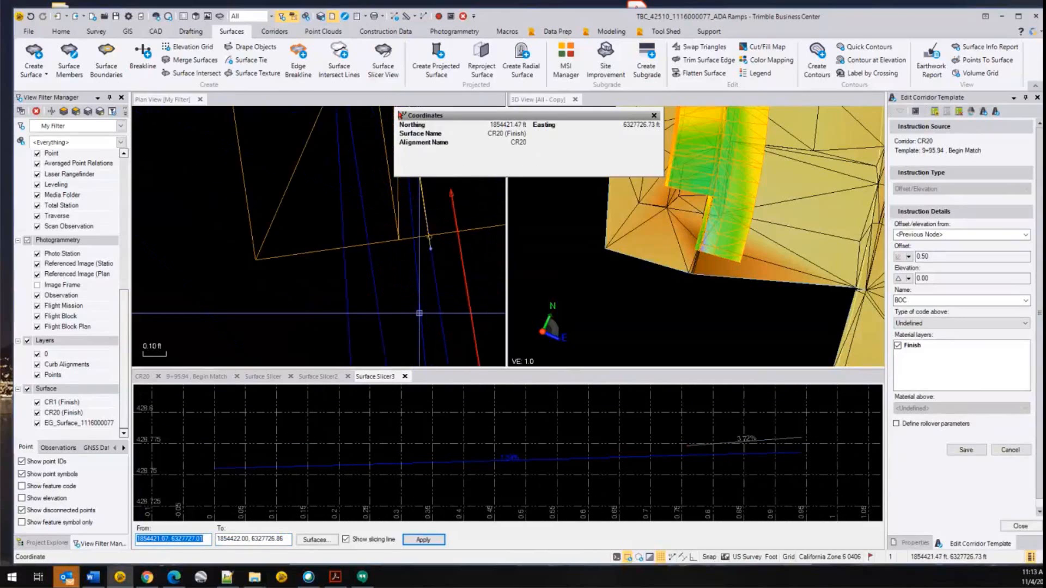
click(443, 277)
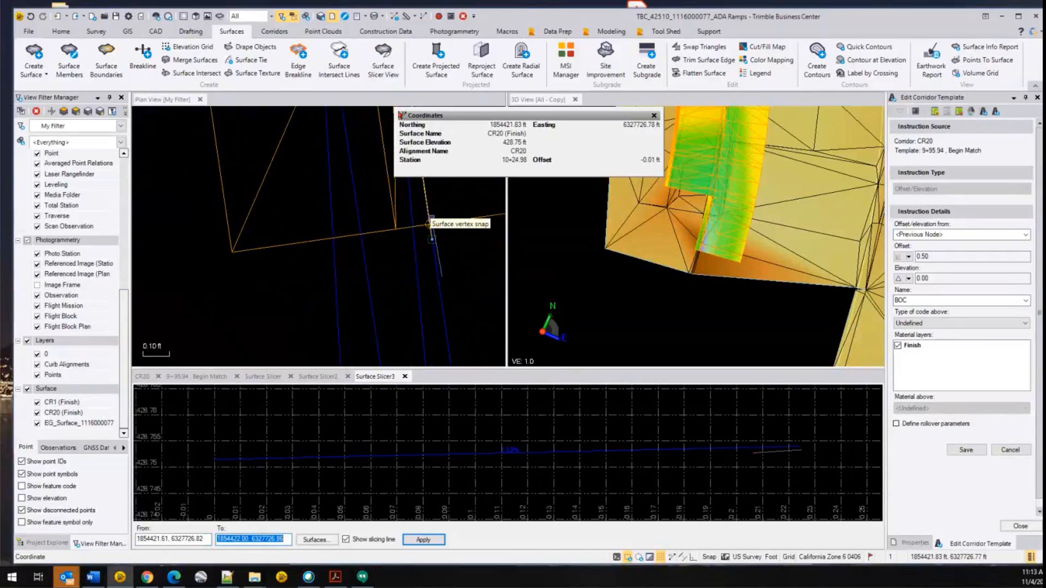
scroll(428, 224, down, 5)
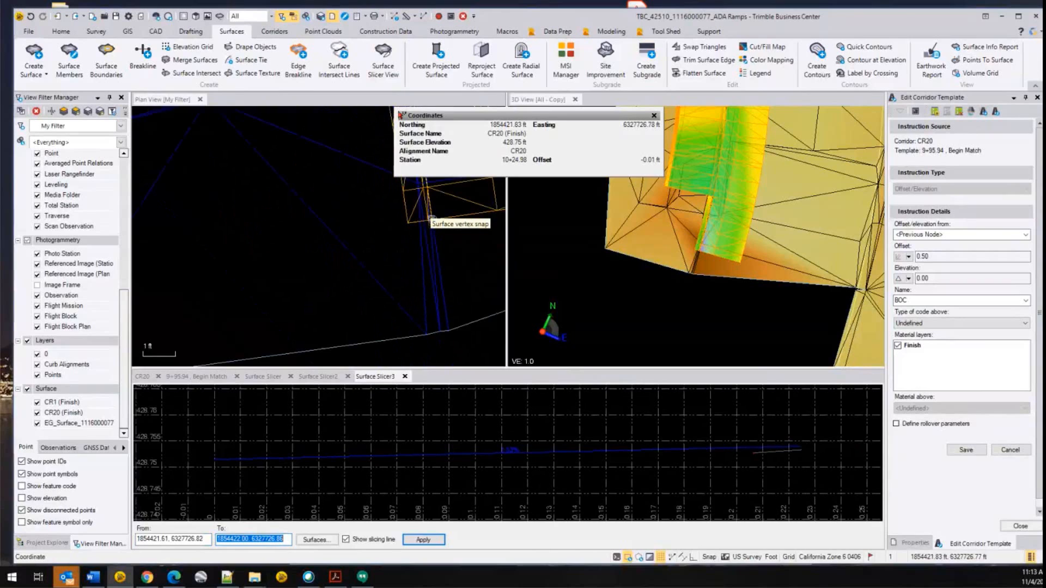
click(443, 248)
middle_drag(476, 243, 383, 261)
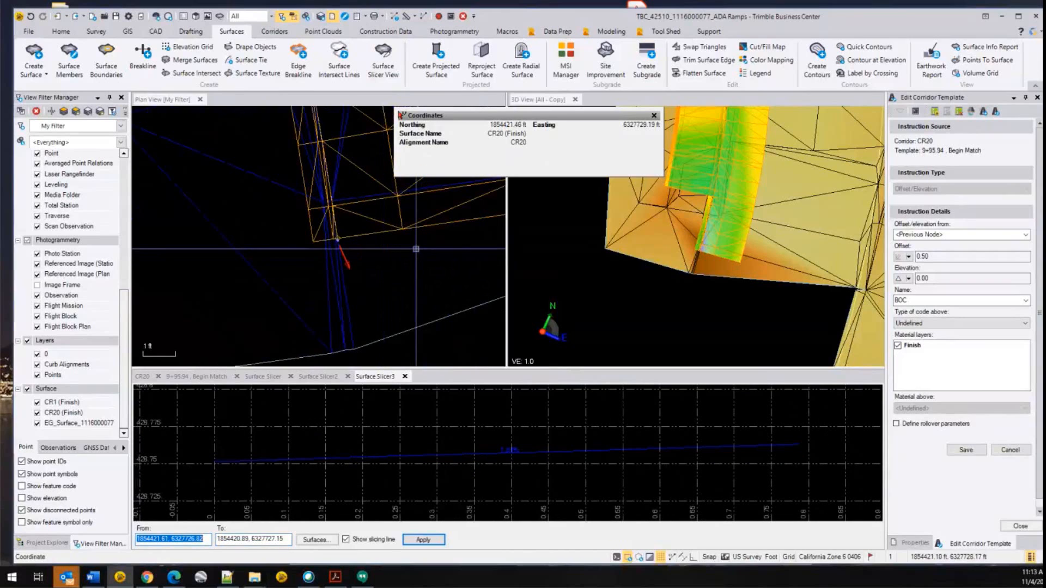
- Slice across the southern edge at the lip and at the street-side corner to check both joins with existing ground
click(405, 251)
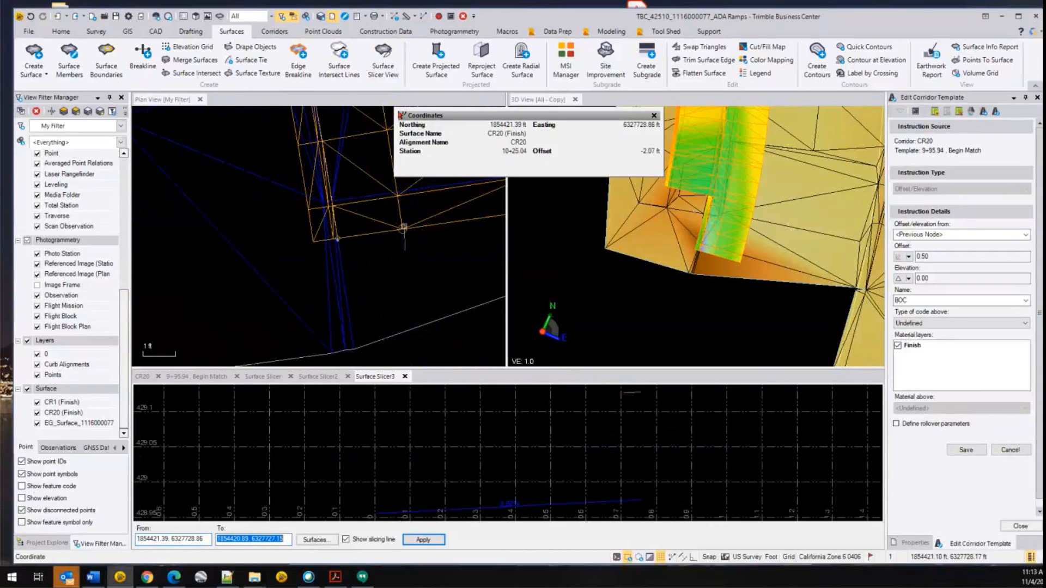
click(403, 227)
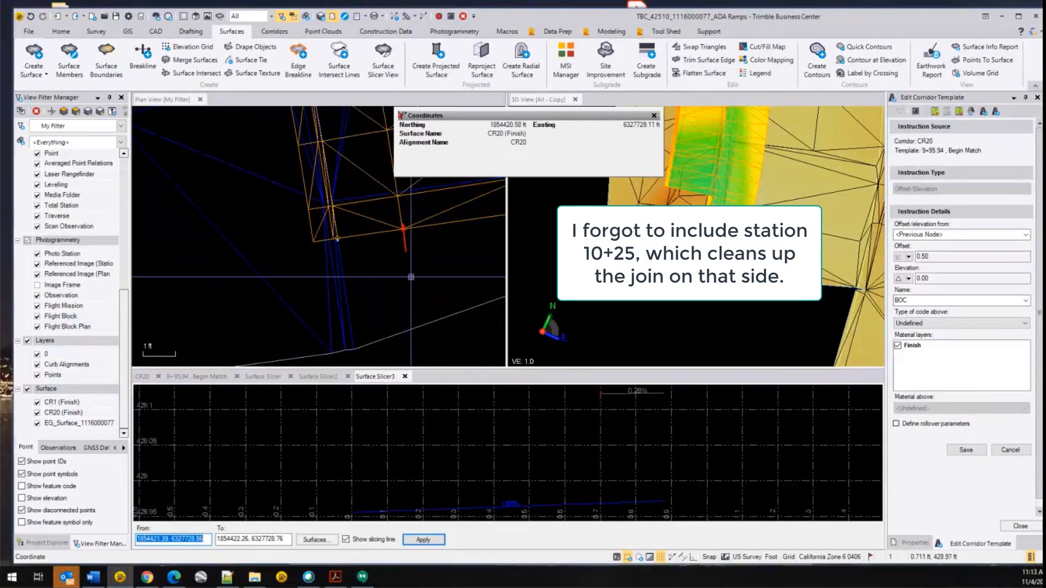
scroll(399, 224, down, 4)
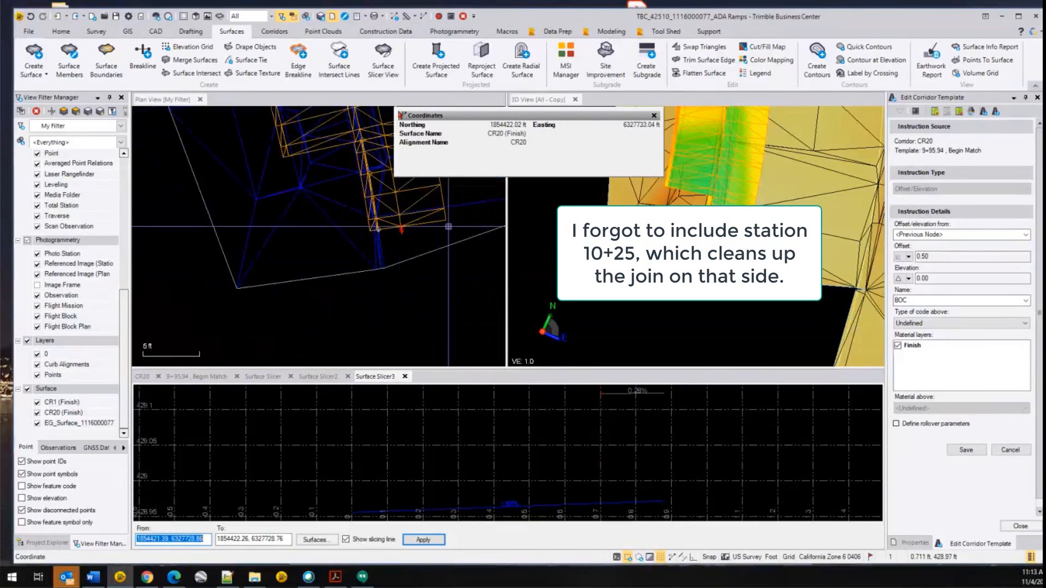
click(444, 220)
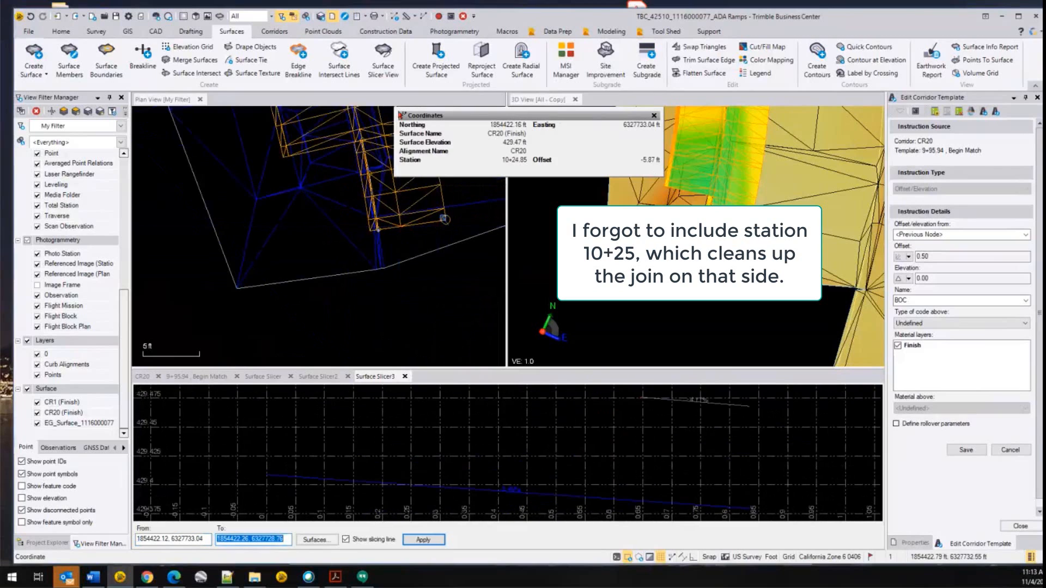
click(418, 217)
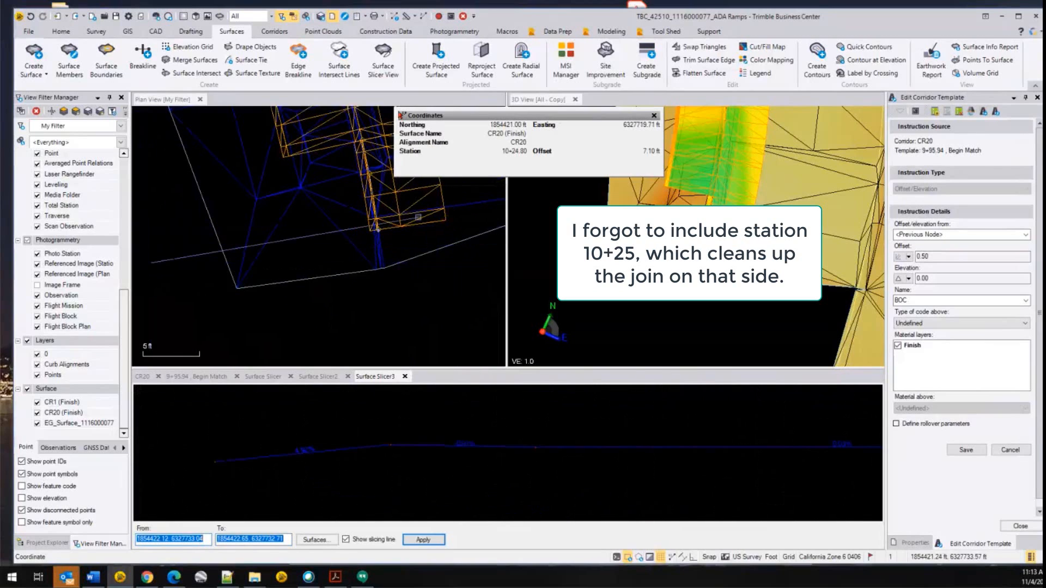
- Slice transversely through the ramp's southern end past the street-side edge and examine the S/C point against existing ground
click(460, 210)
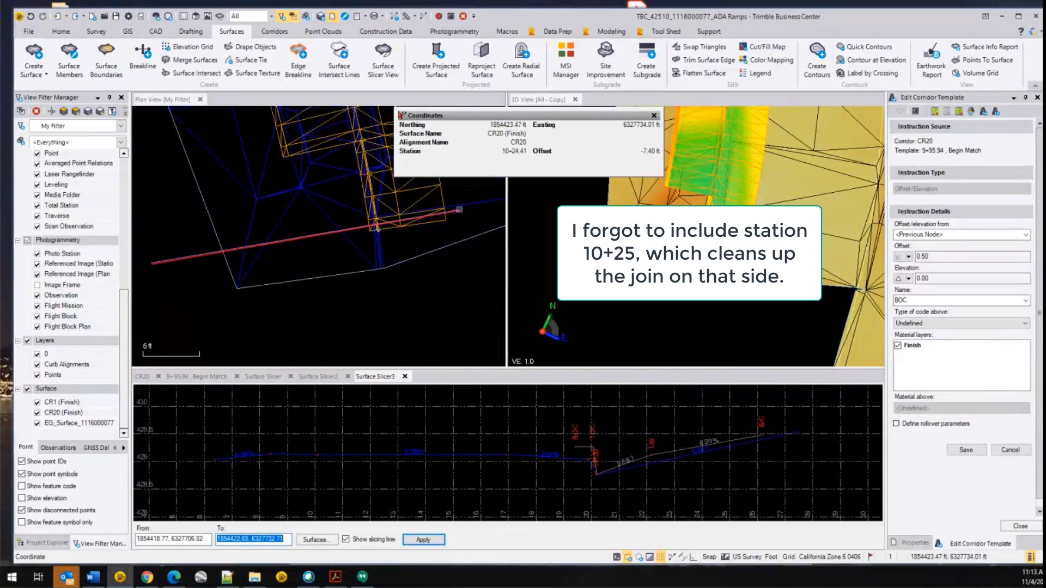
scroll(769, 431, up, 5)
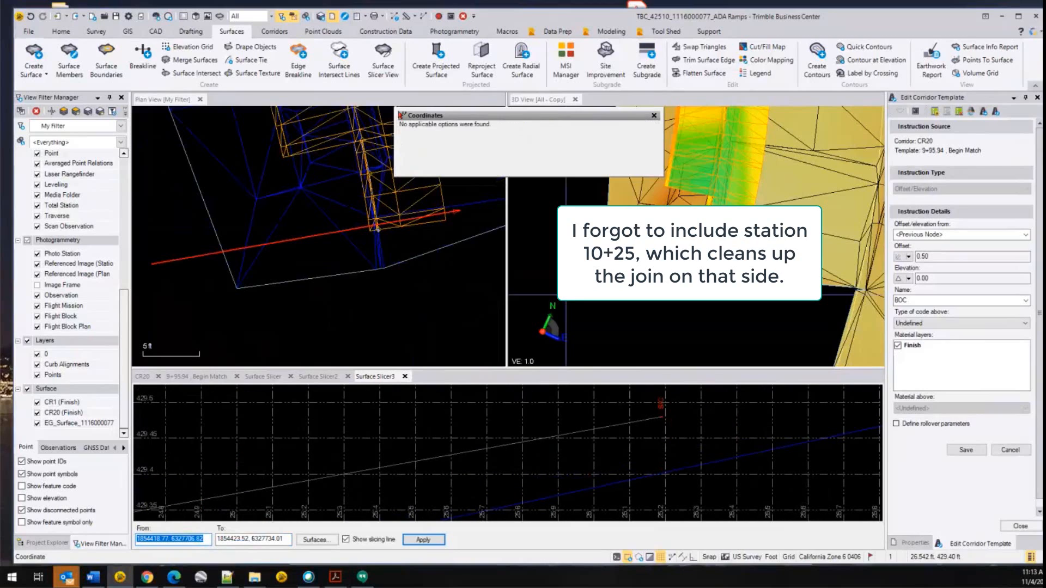
scroll(480, 204, down, 2)
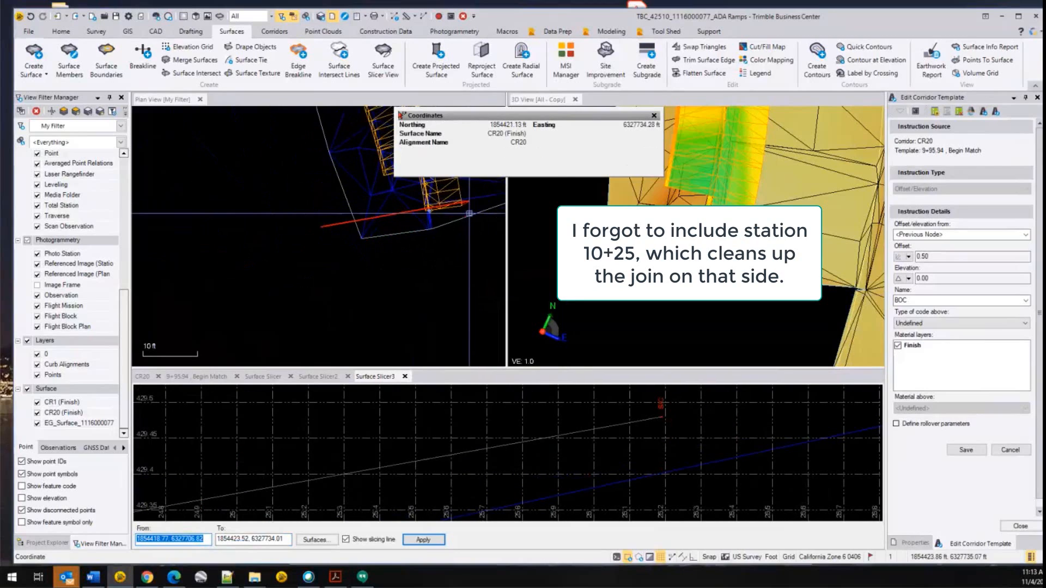
scroll(469, 213, up, 5)
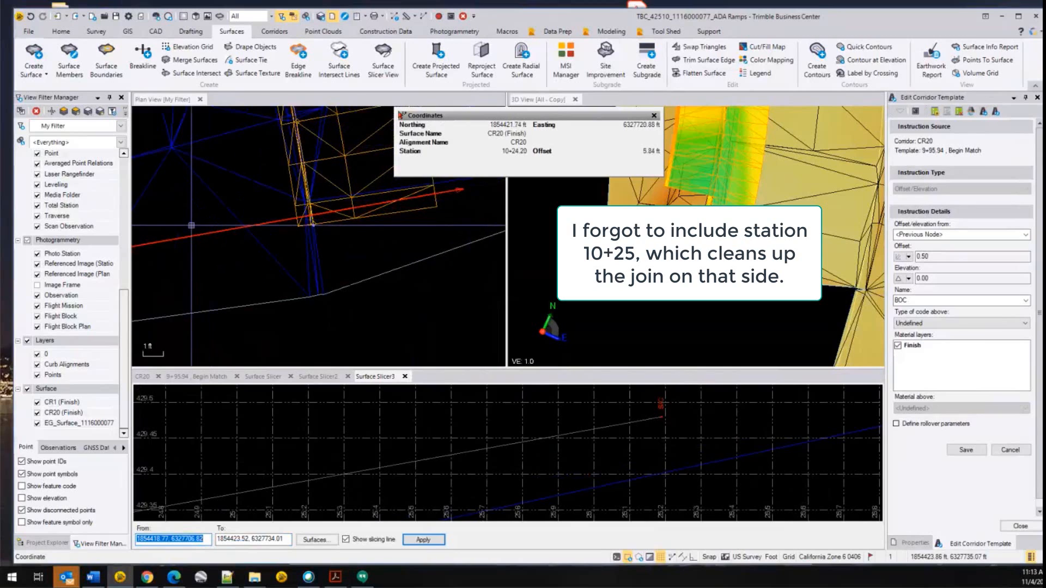
- Slice along the ramp's southern boundary from the sidewalk side to beyond the S/C corner and compare both surfaces
click(214, 241)
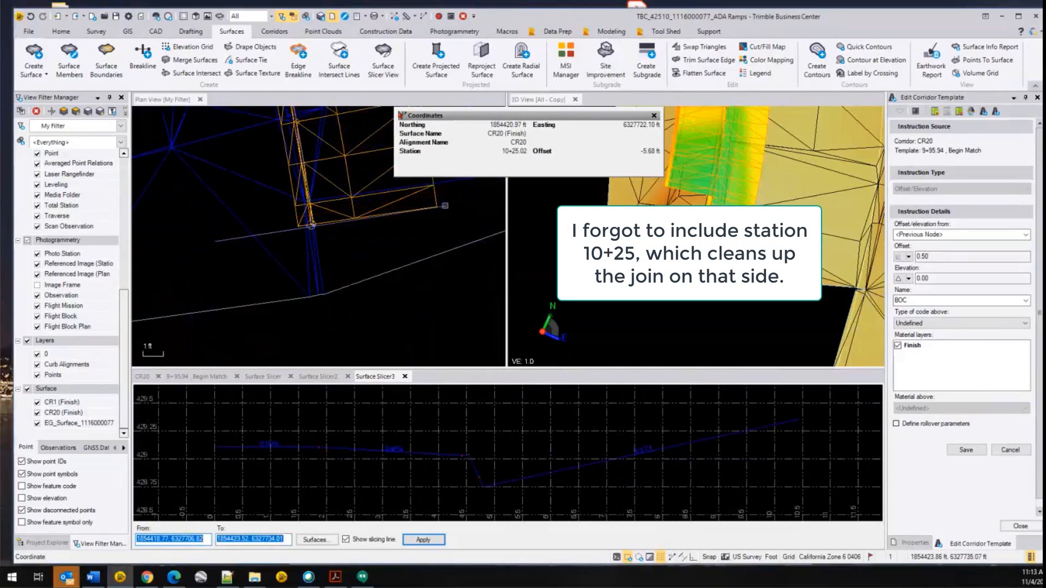
click(445, 205)
scroll(746, 413, up, 3)
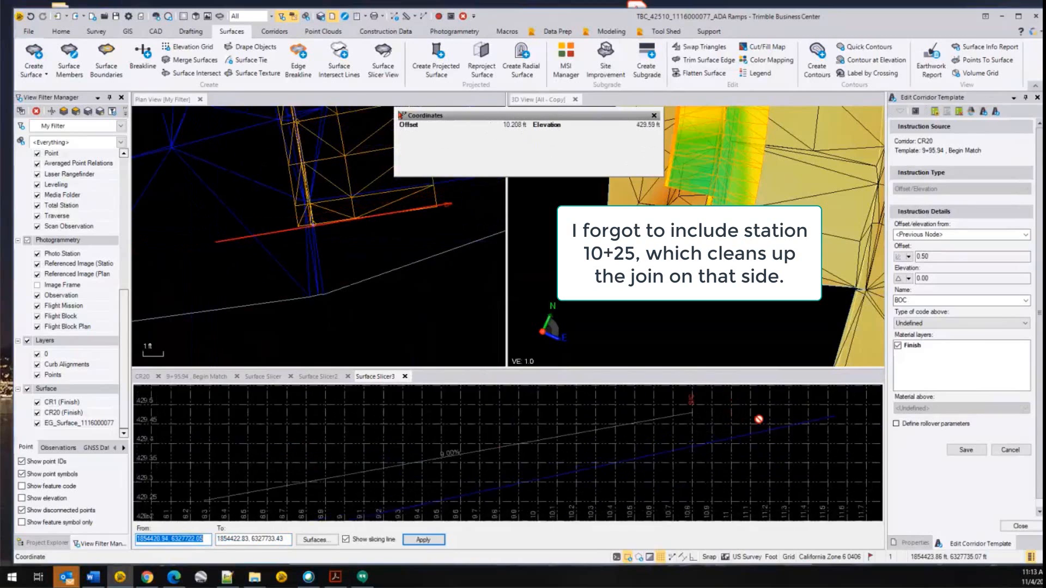
scroll(758, 420, up, 1)
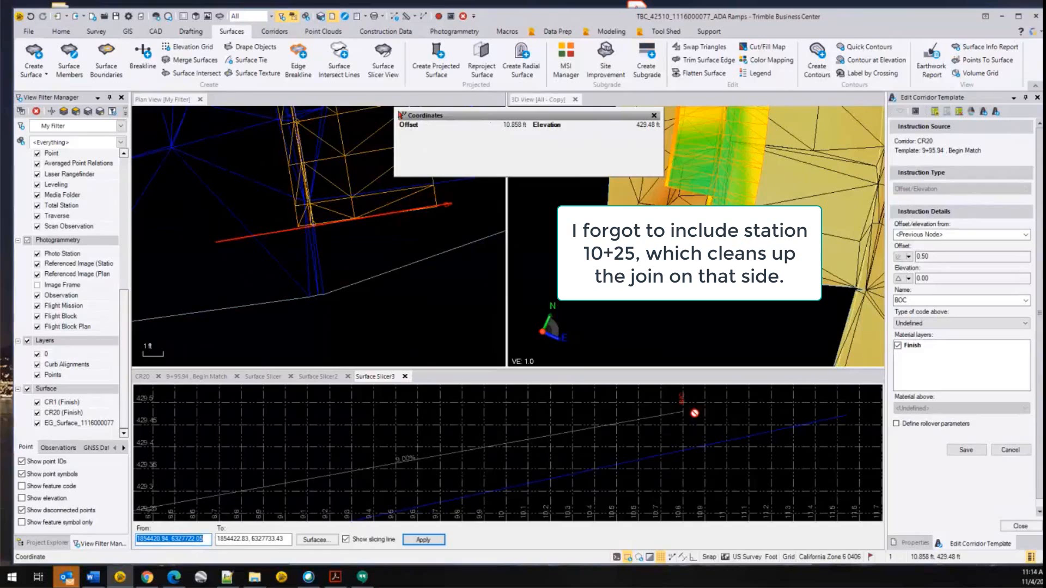
scroll(435, 197, down, 4)
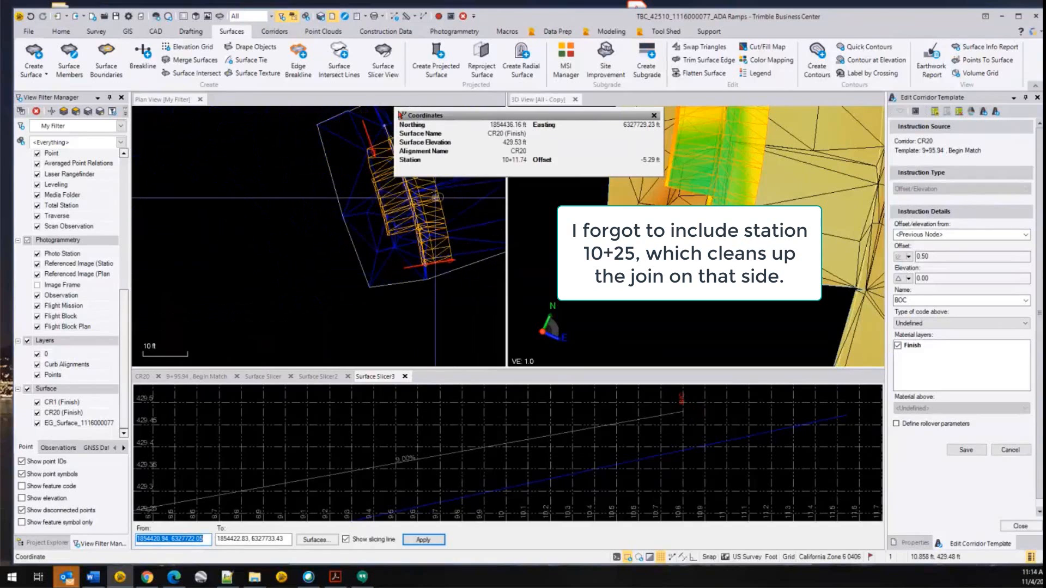
scroll(436, 197, up, 3)
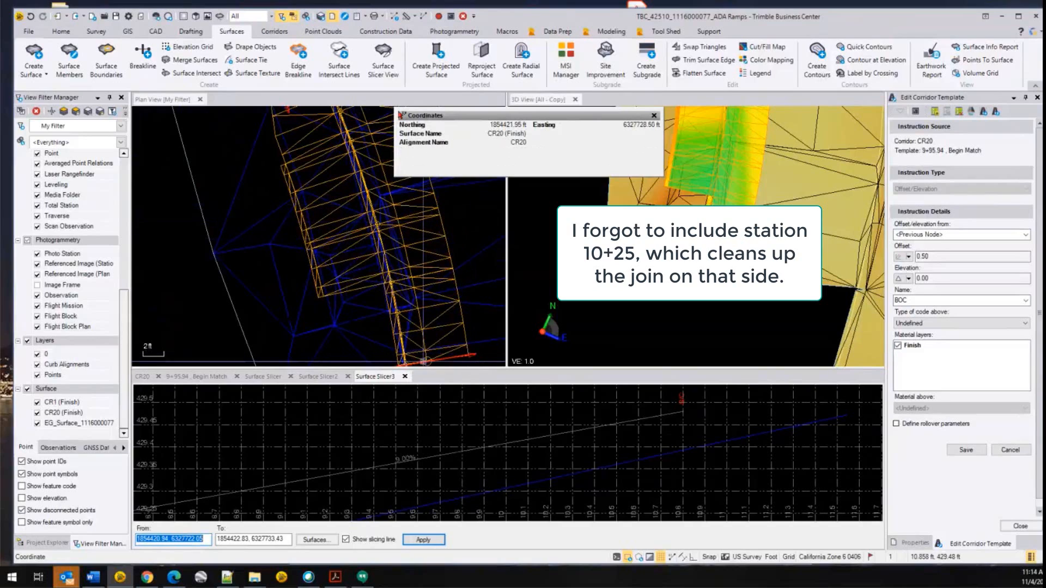
scroll(419, 253, down, 2)
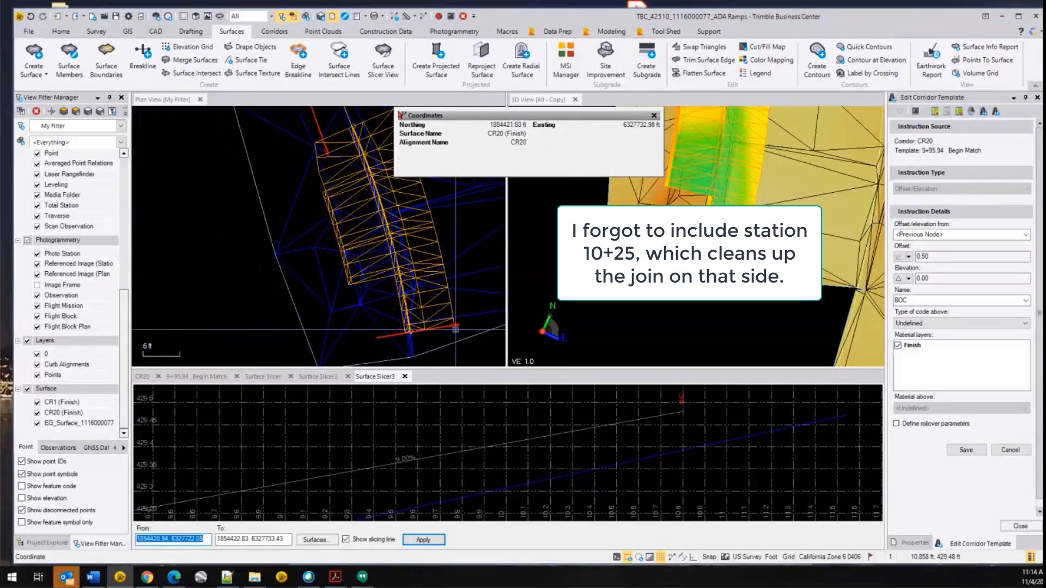
scroll(461, 347, down, 2)
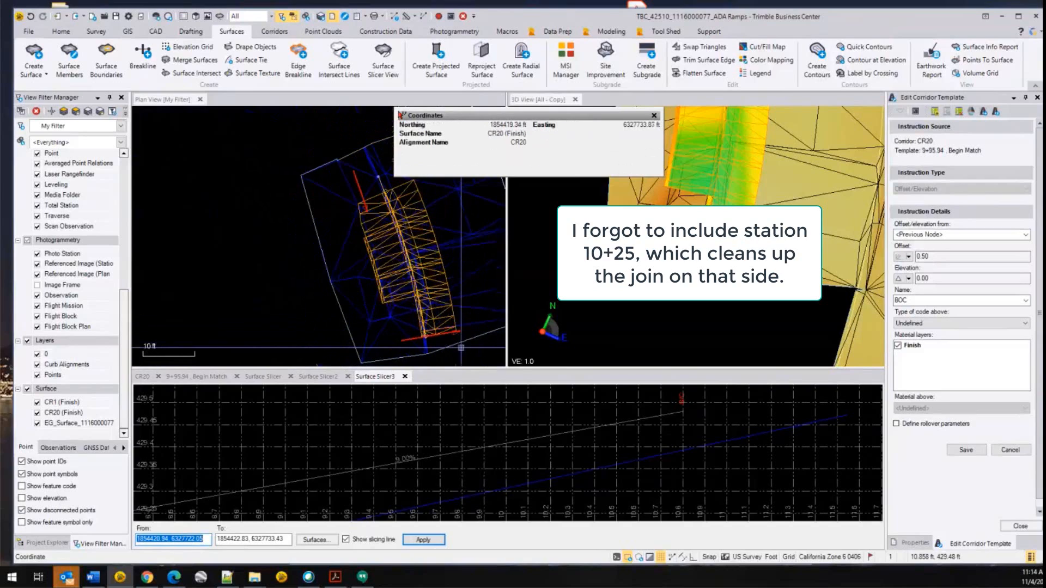
scroll(461, 347, down, 1)
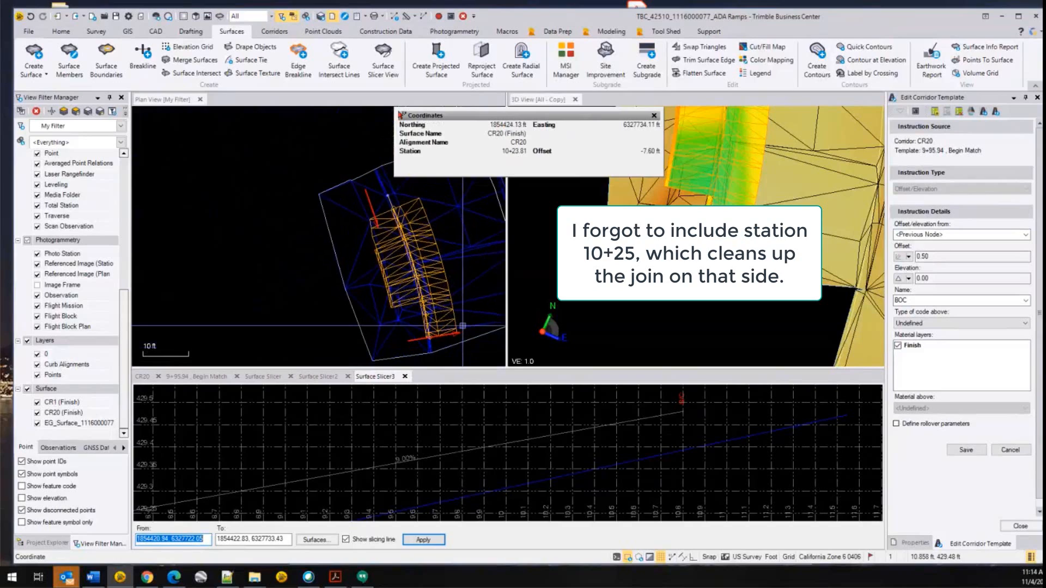
middle_drag(462, 325, 367, 303)
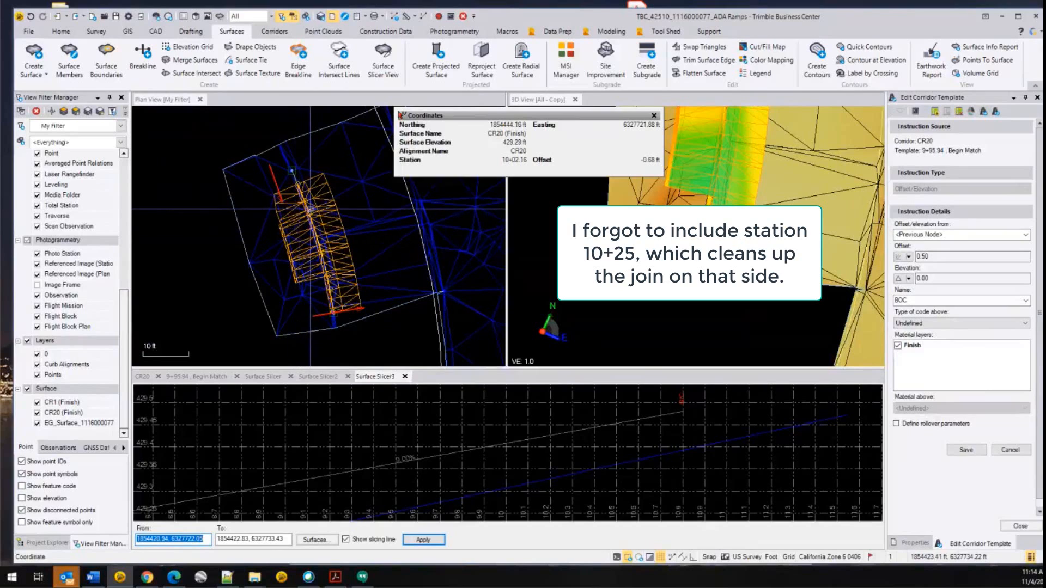
click(240, 141)
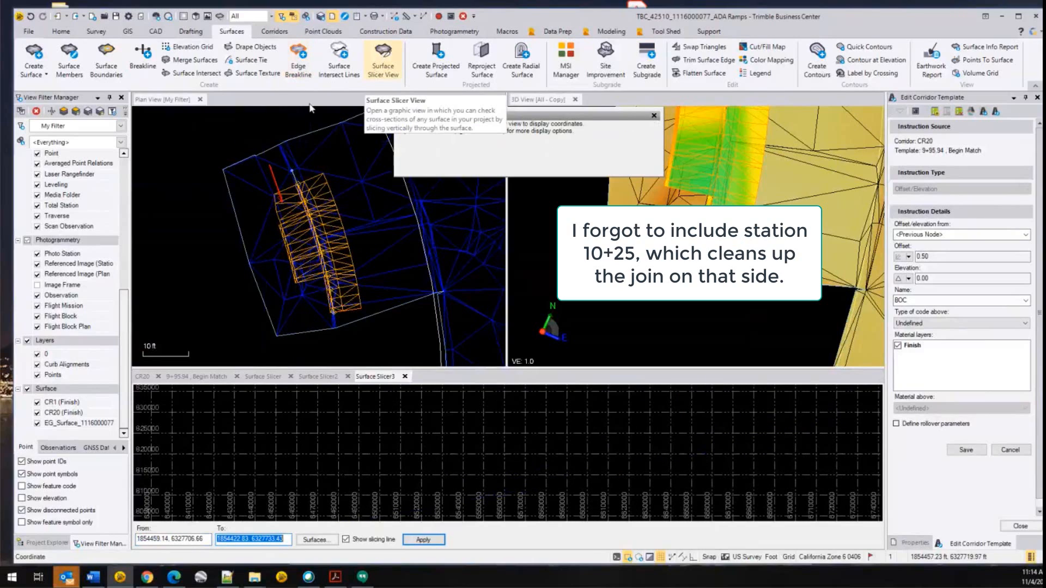
click(62, 423)
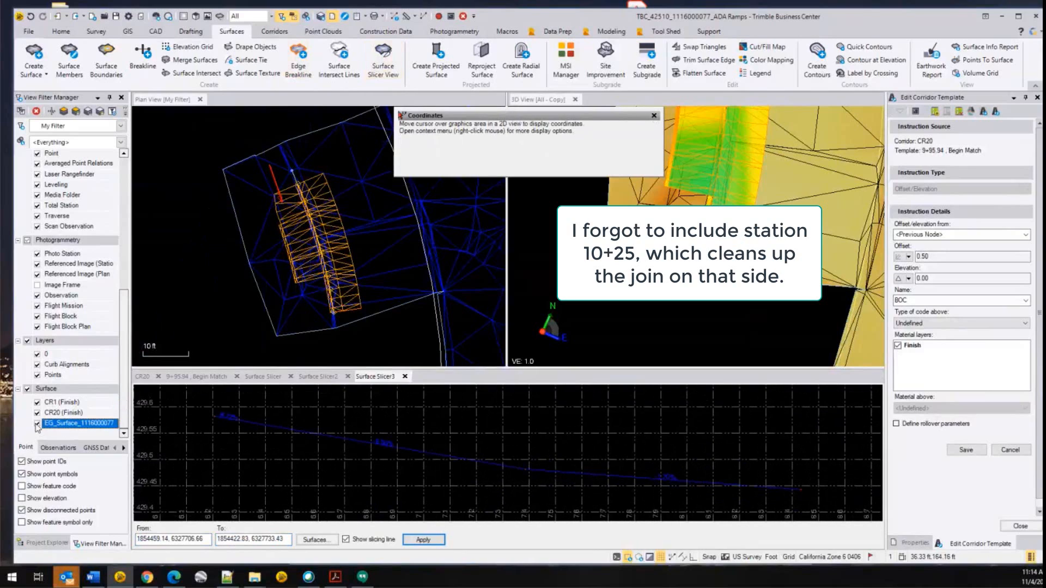
click(37, 424)
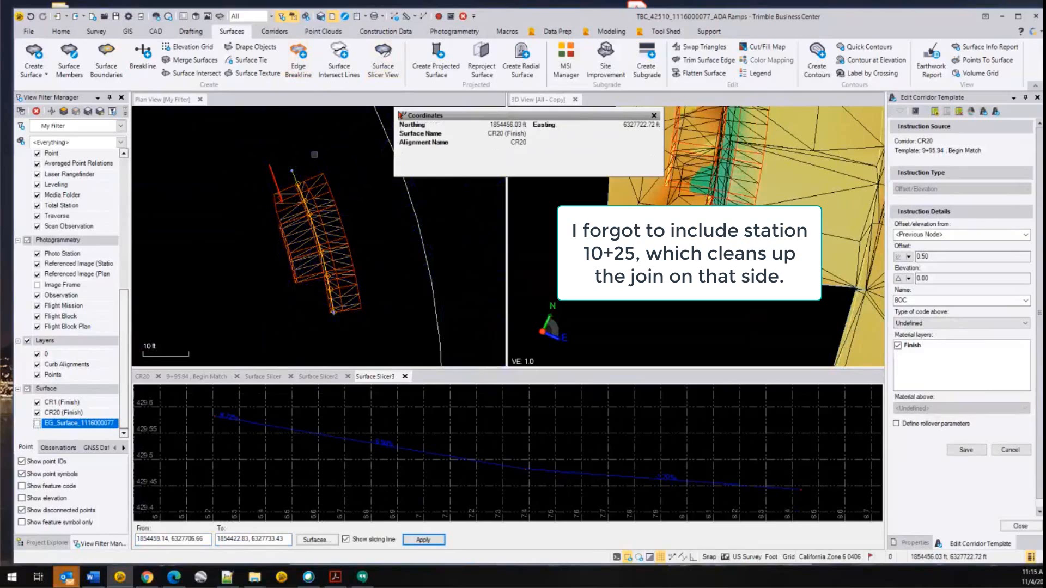
- Open two further surface slicer views and inspect the southern end of CR20 (Finish) without existing ground in plan view
click(380, 63)
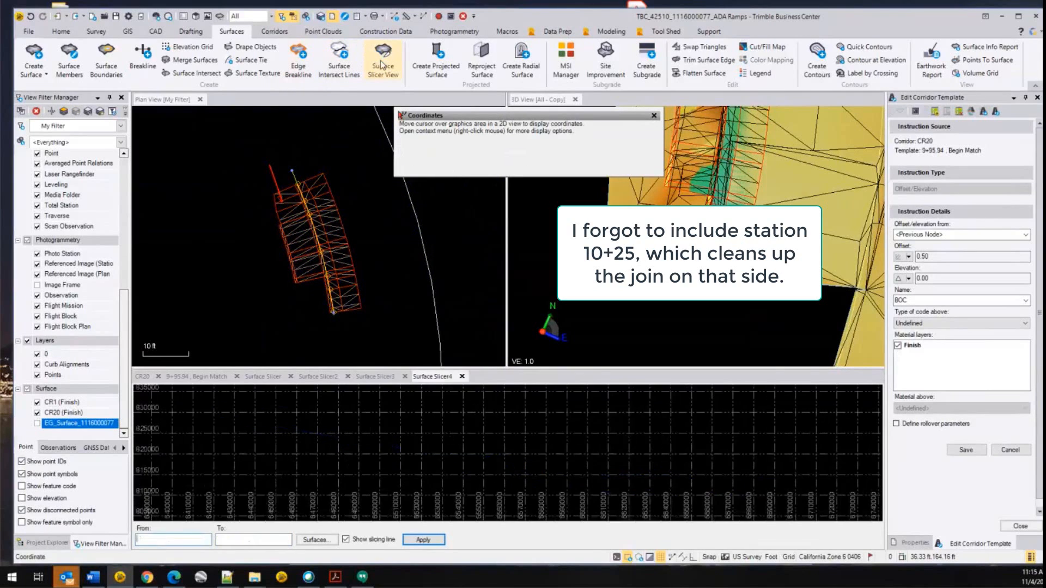
click(380, 56)
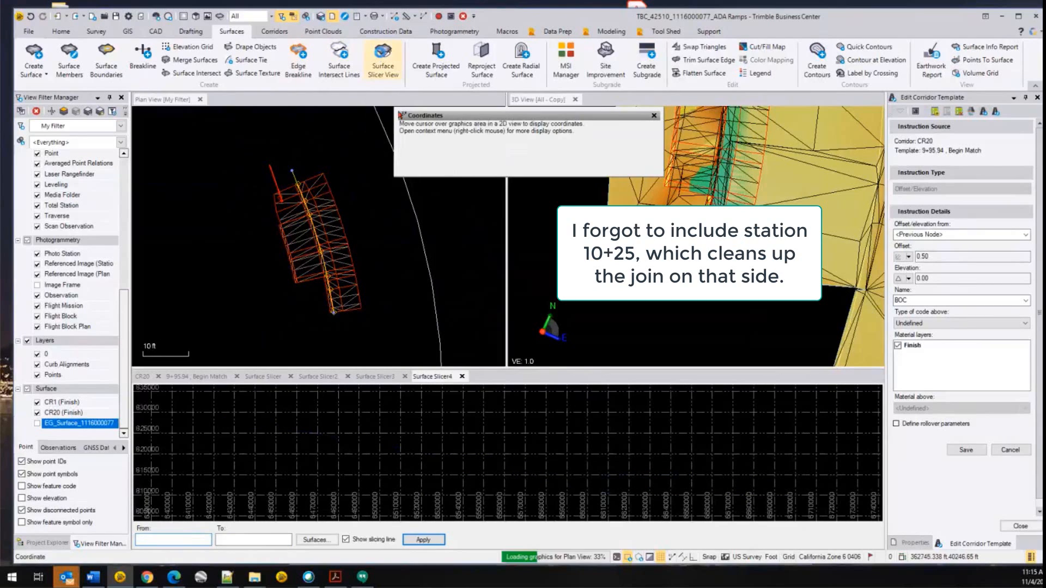
scroll(335, 313, up, 4)
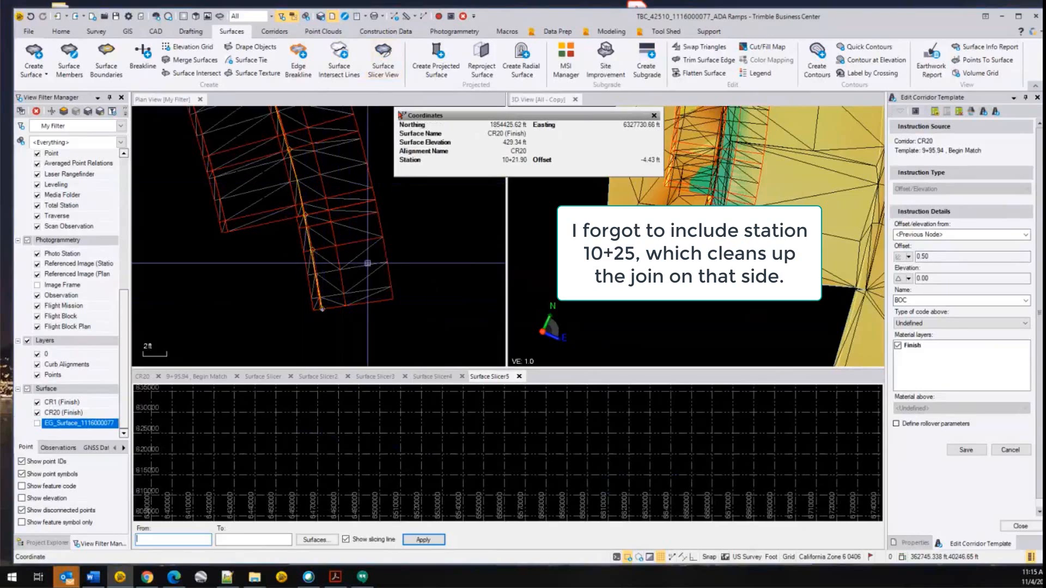
scroll(337, 291, down, 3)
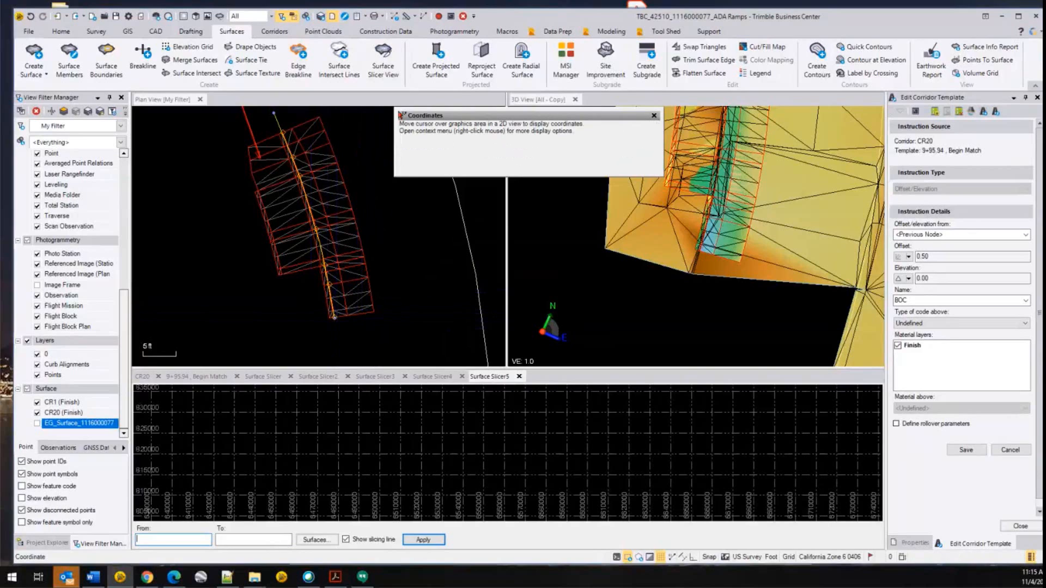
- Switch to the plan sheet PDF in Adobe Acrobat and read the CR20 elevations down to the EC 10+25.00 match point
key(alt+Tab)
right_click(567, 490)
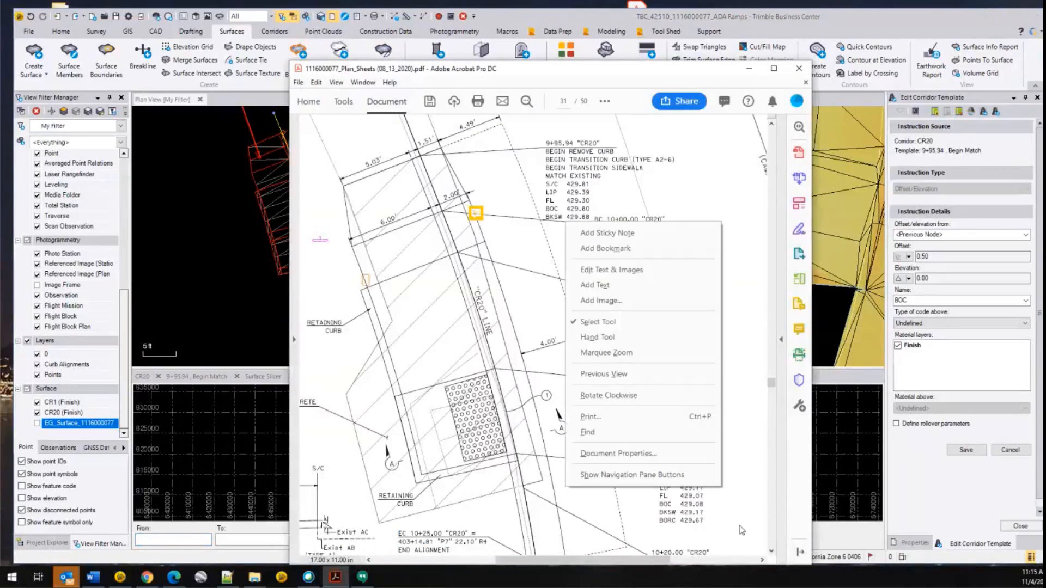
click(774, 550)
click(772, 551)
click(773, 550)
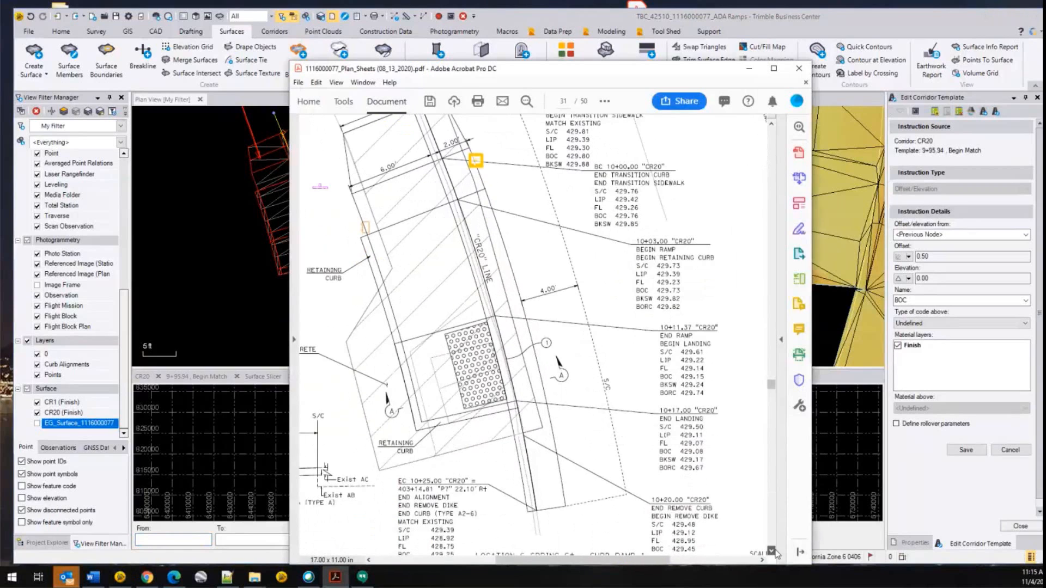
click(772, 550)
click(773, 551)
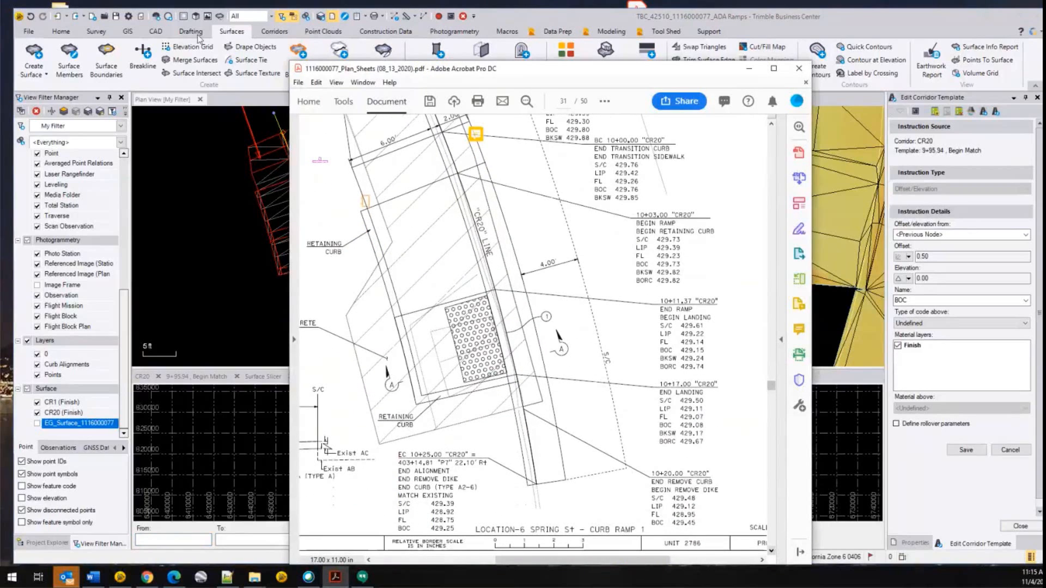
- Return to Trimble Business Center and cut a short lengthwise surface slice past the CR20 alignment's southern end
click(224, 35)
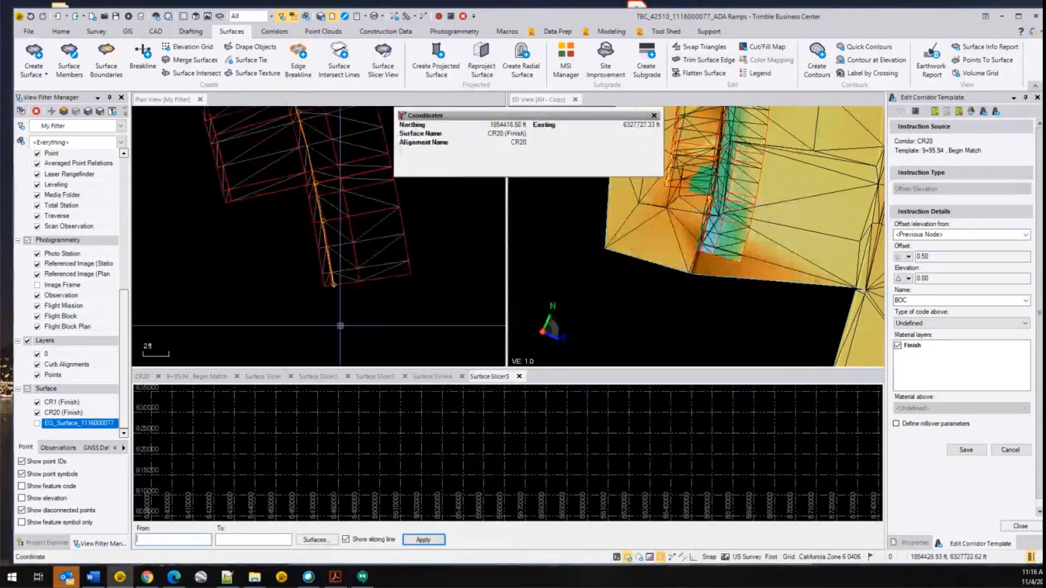
click(383, 60)
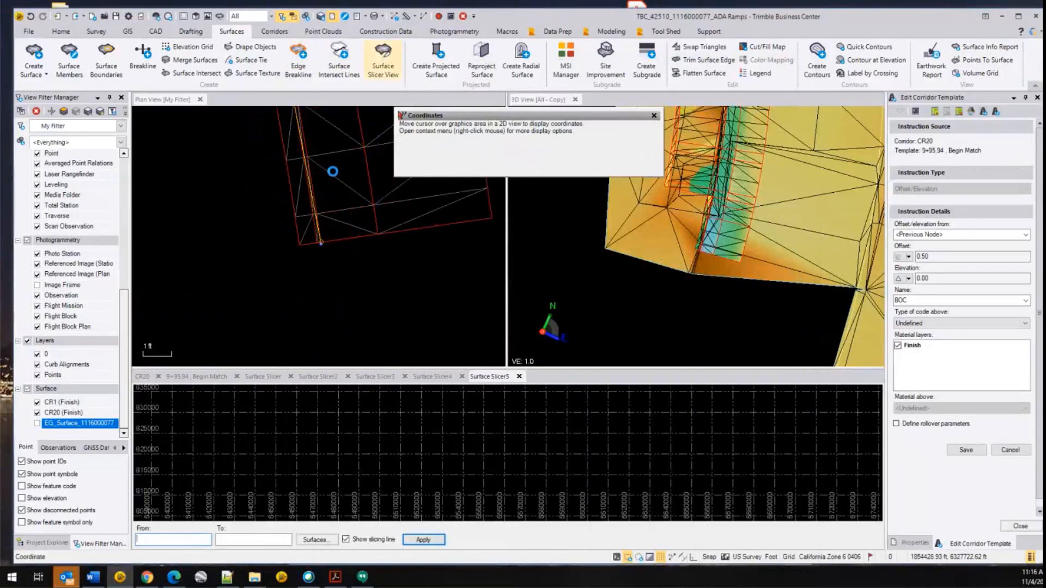
click(320, 217)
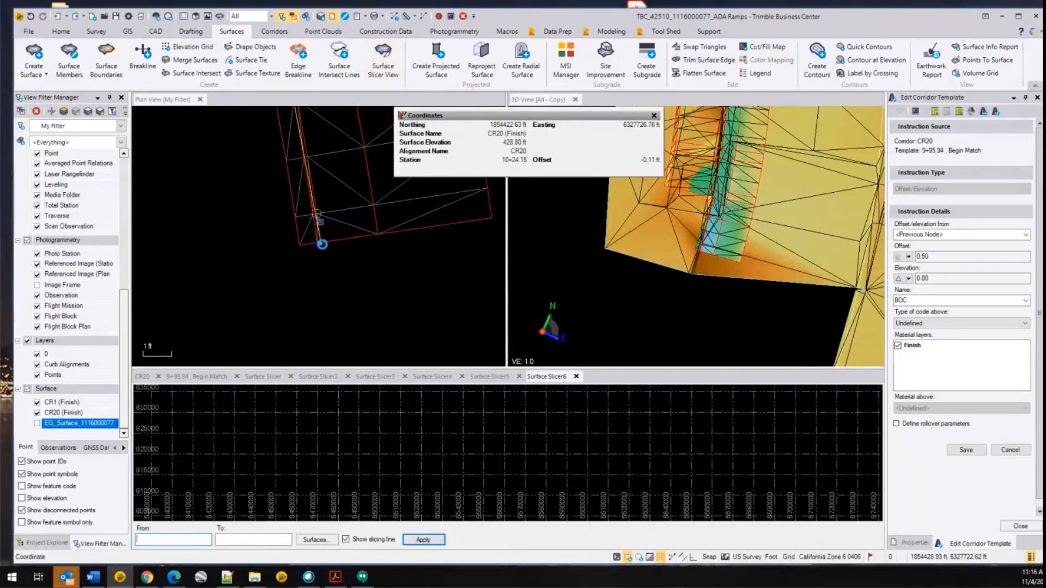
click(327, 261)
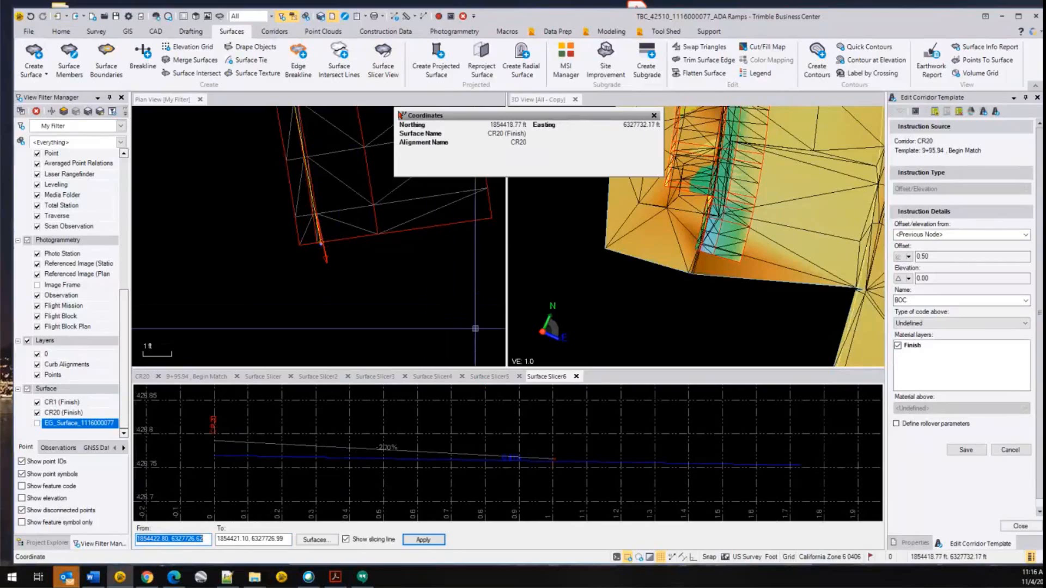
scroll(475, 328, down, 2)
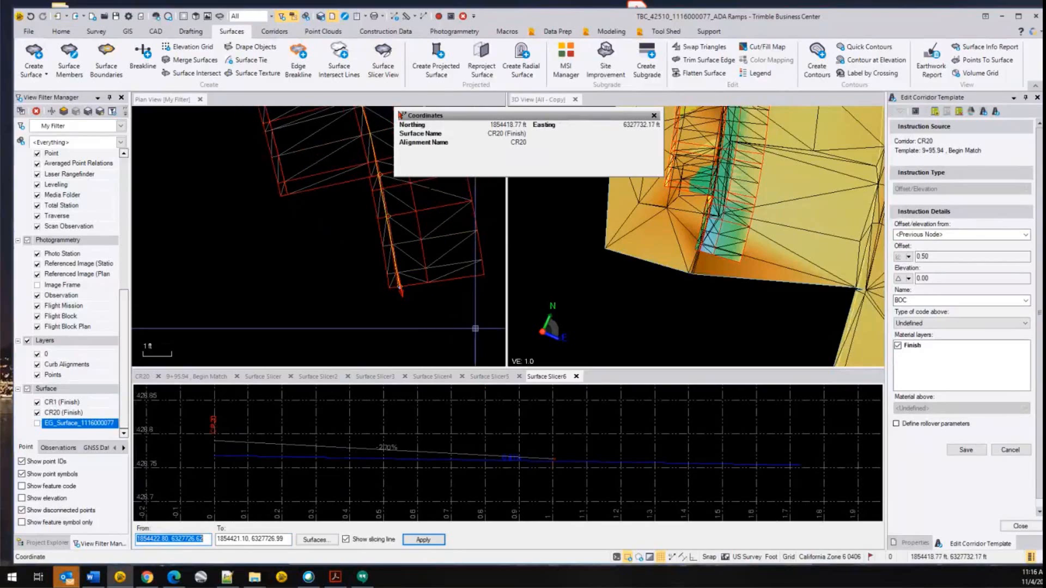
scroll(475, 329, down, 1)
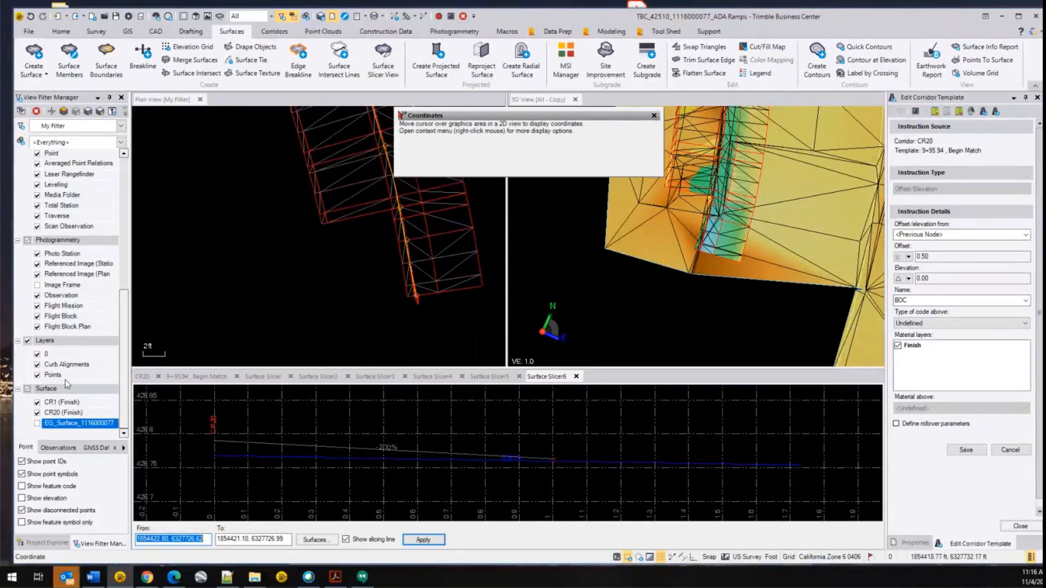
scroll(402, 214, down, 3)
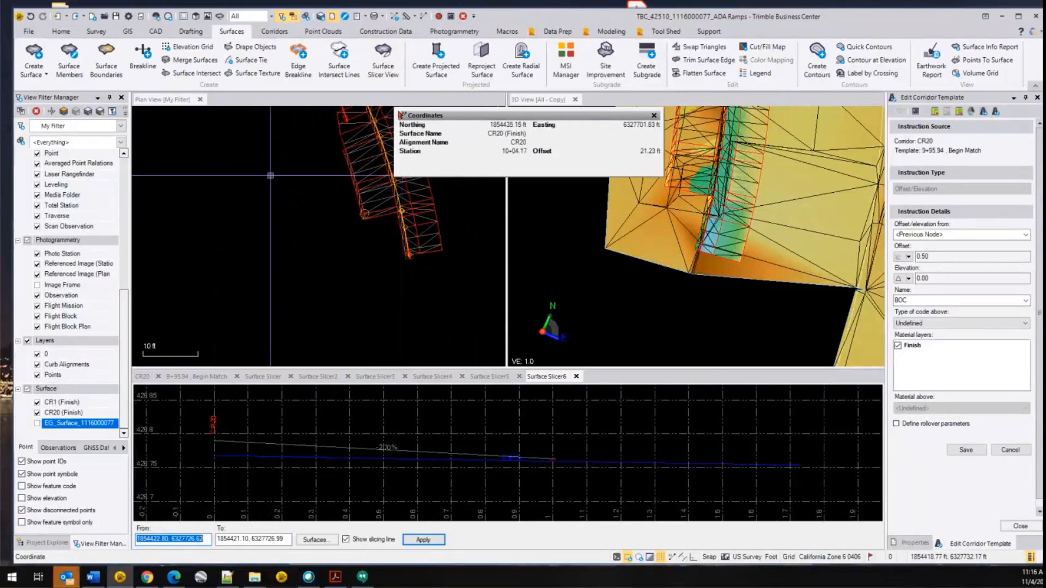
click(167, 103)
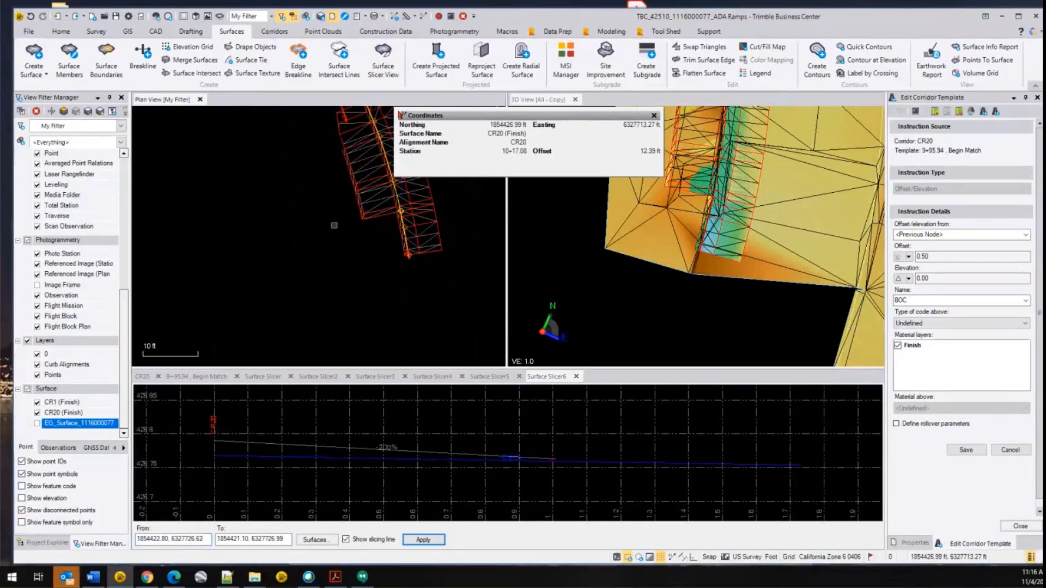
middle_drag(334, 227, 284, 303)
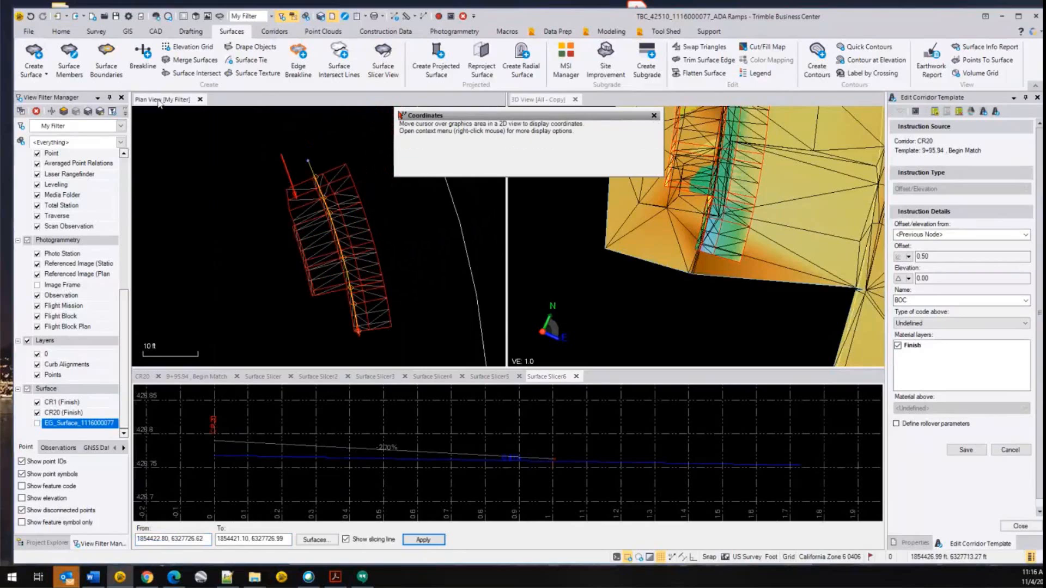
click(37, 423)
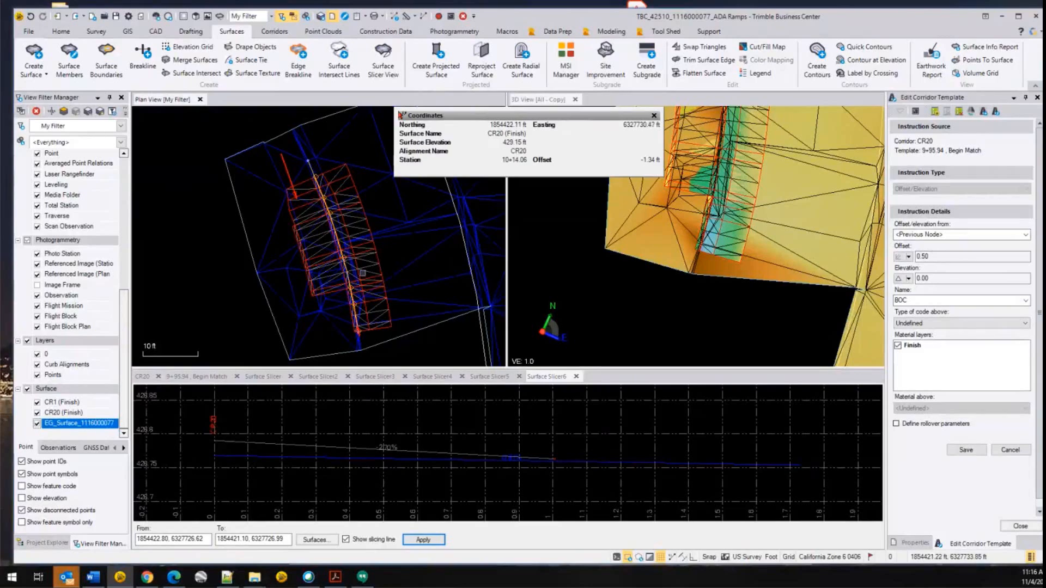
scroll(365, 345, up, 1)
scroll(366, 346, up, 3)
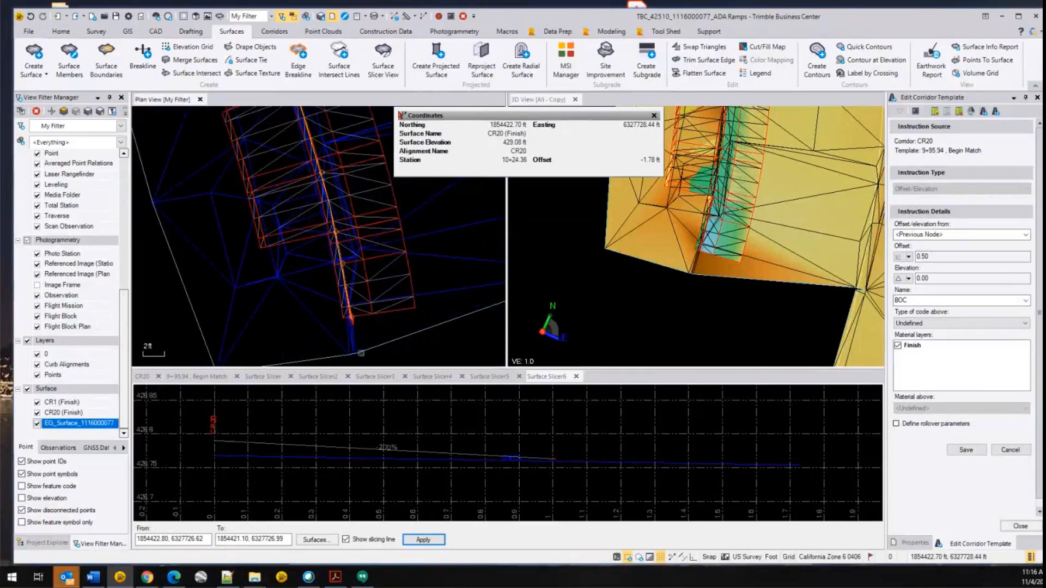
scroll(372, 357, down, 3)
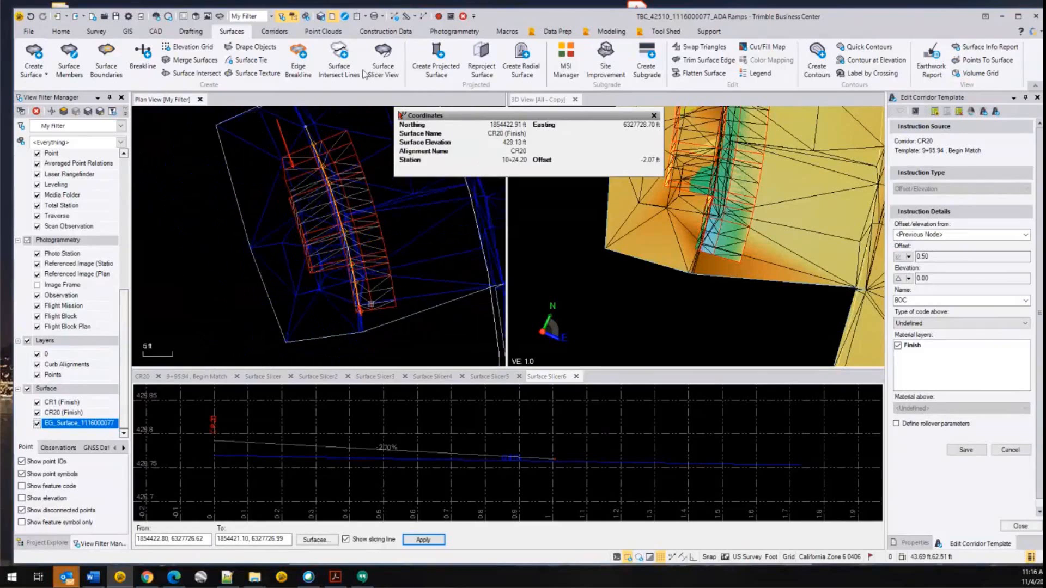
- Slice lengthwise from beyond the existing ground's southern boundary into the ramp's southern end to compare both surfaces
click(383, 60)
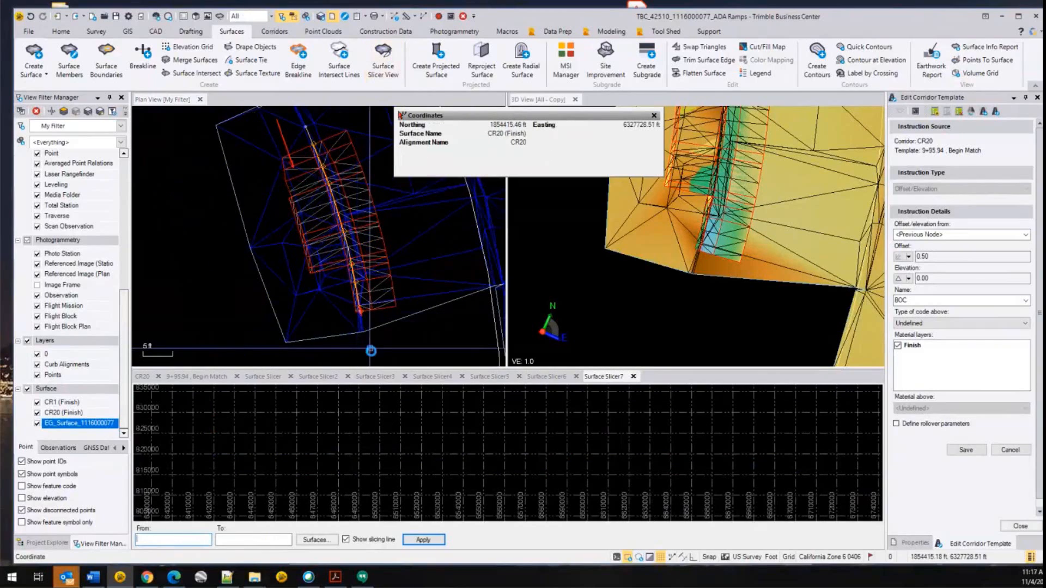
click(370, 348)
click(371, 345)
click(380, 351)
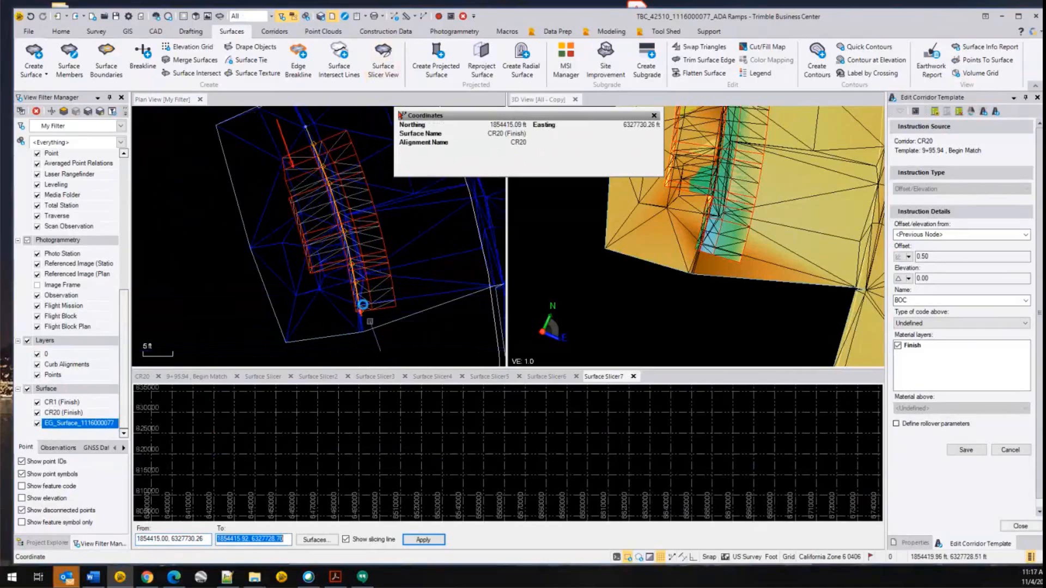
click(362, 300)
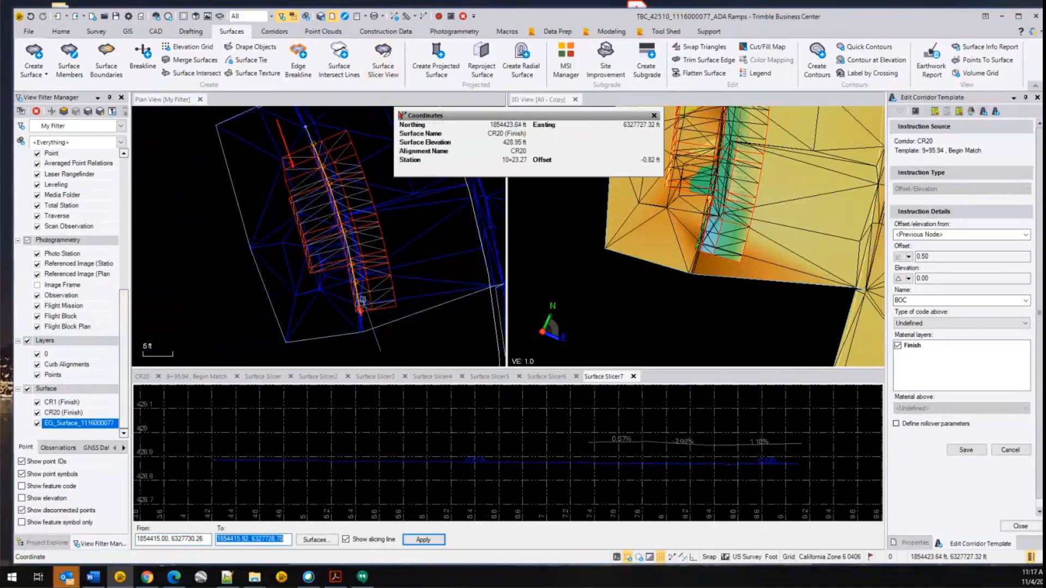
click(362, 300)
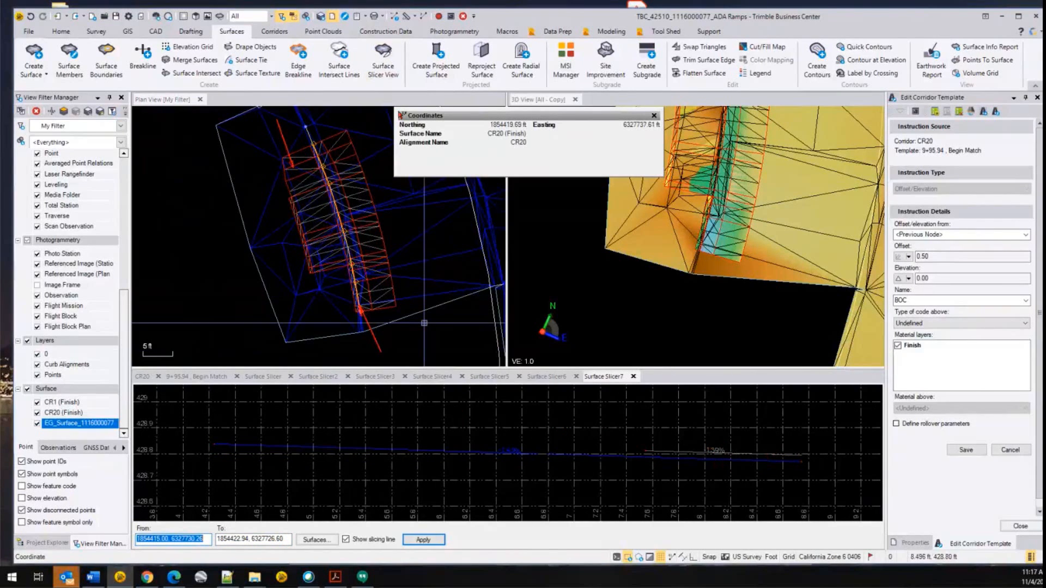
scroll(424, 323, down, 2)
scroll(421, 326, up, 1)
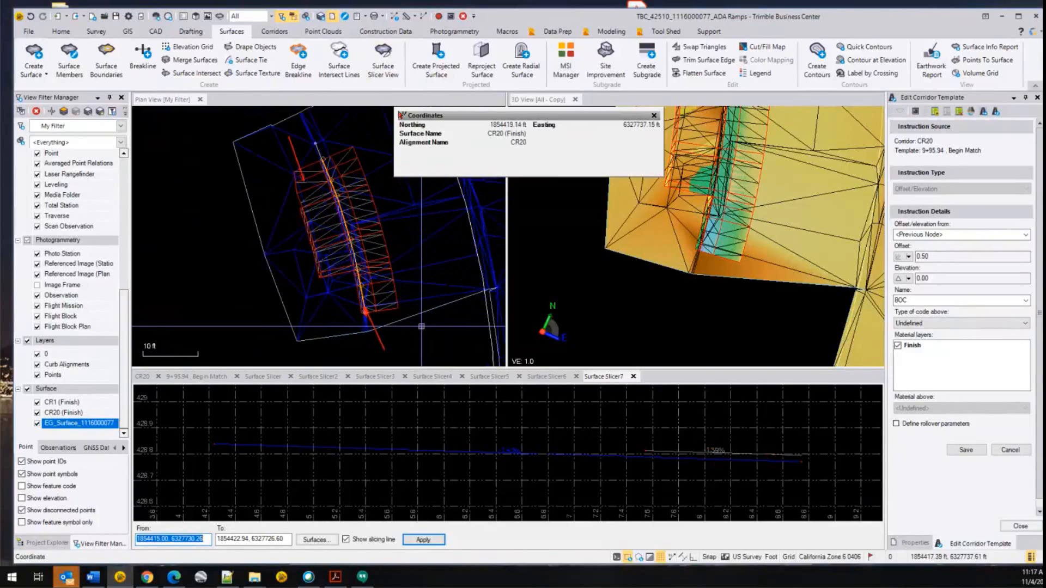
scroll(421, 327, up, 1)
click(38, 424)
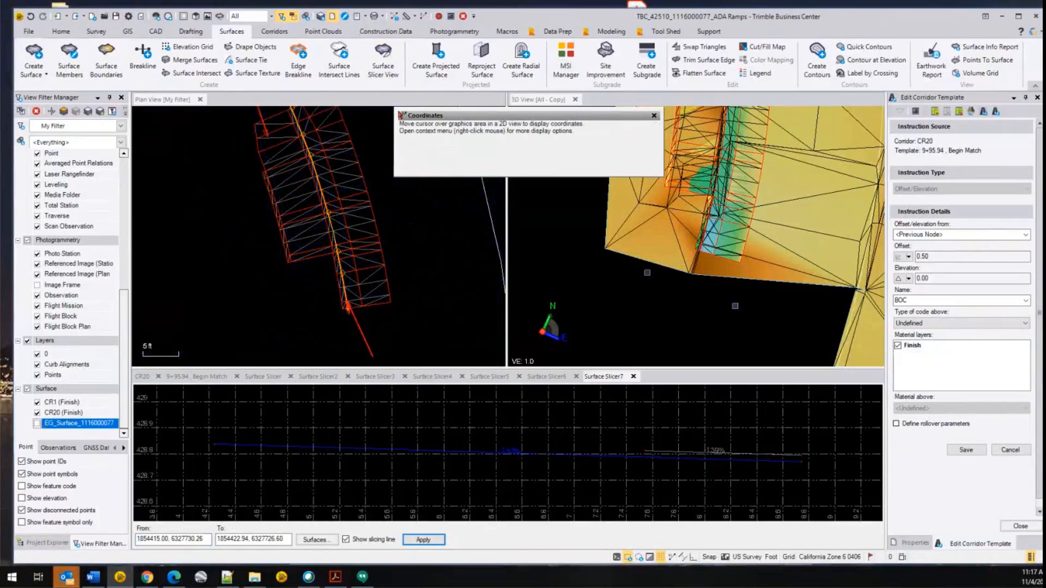
middle_drag(315, 147, 311, 213)
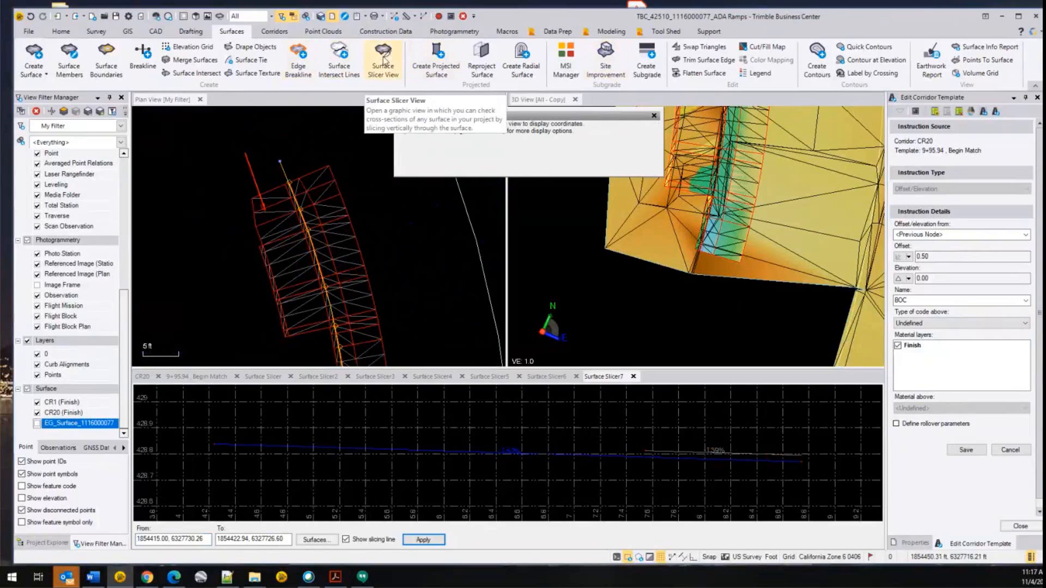
- Slice lengthwise along the sidewalk from the corridor's northern end into the start of the ramp and examine its slopes
click(263, 182)
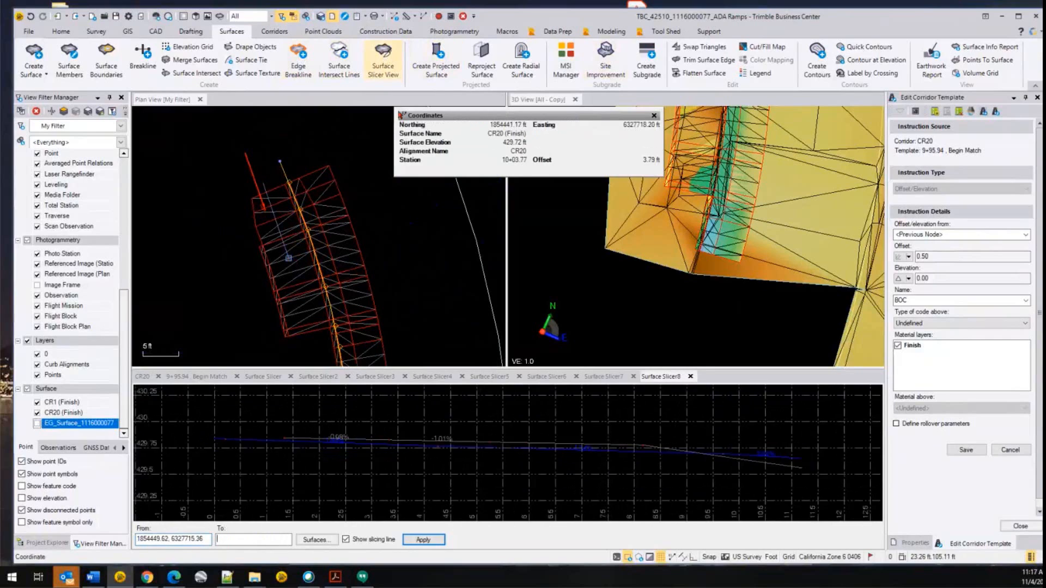
click(289, 258)
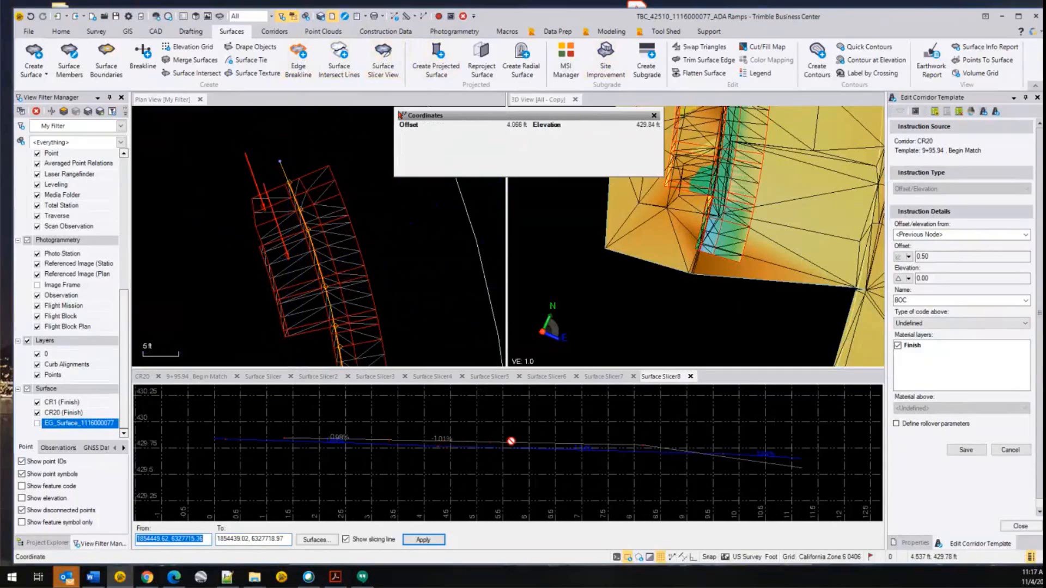
scroll(446, 444, up, 3)
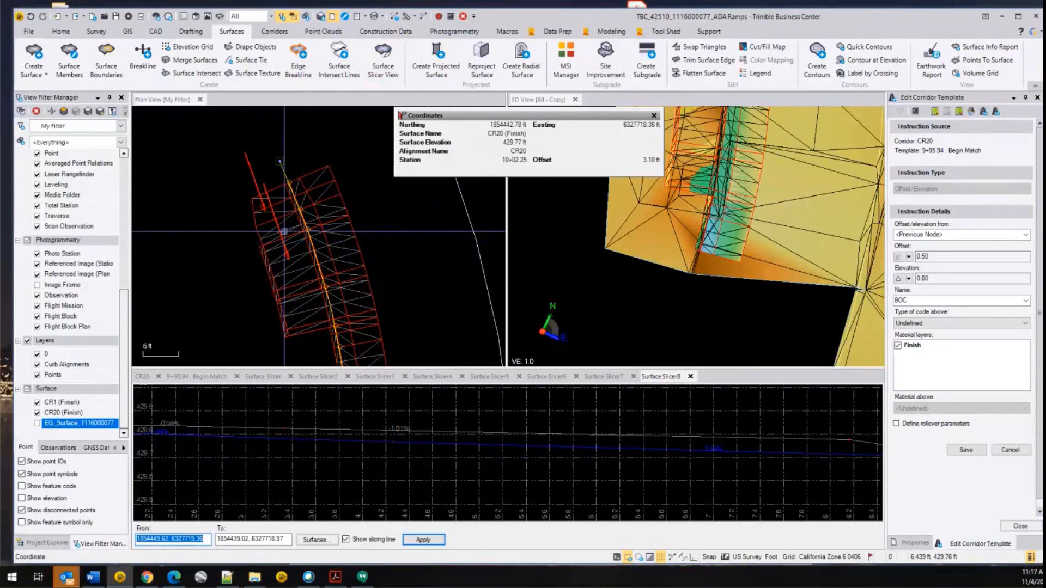
- Slice lengthwise down the ramp from just above its start to the landing and check the running slope
click(285, 232)
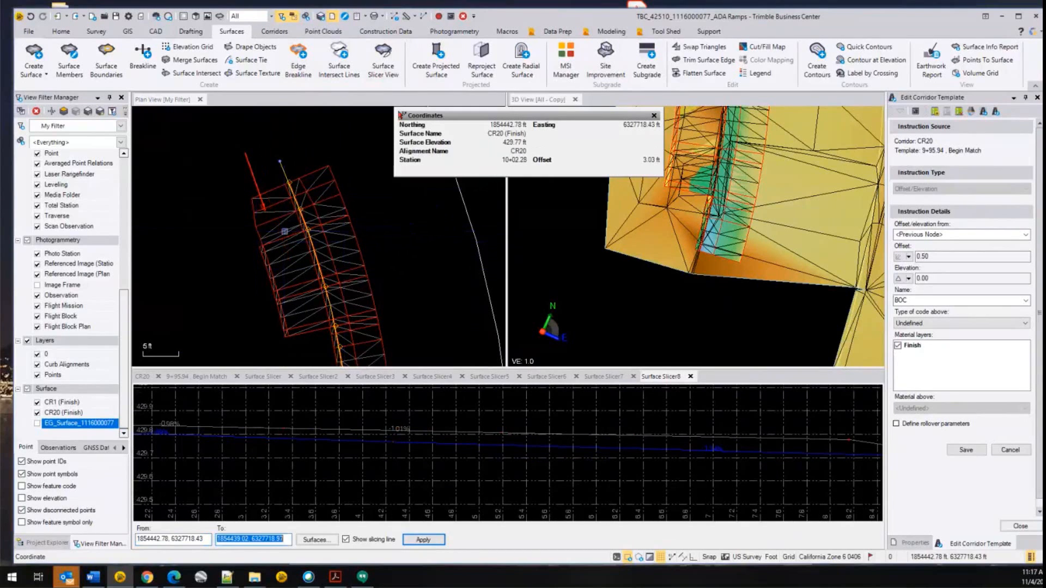
click(301, 301)
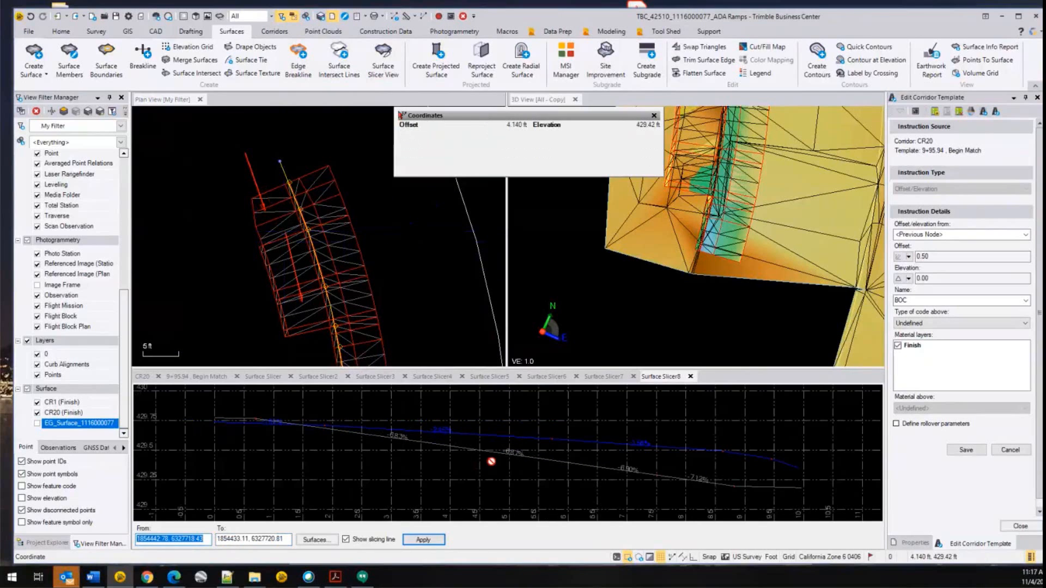
scroll(492, 462, up, 2)
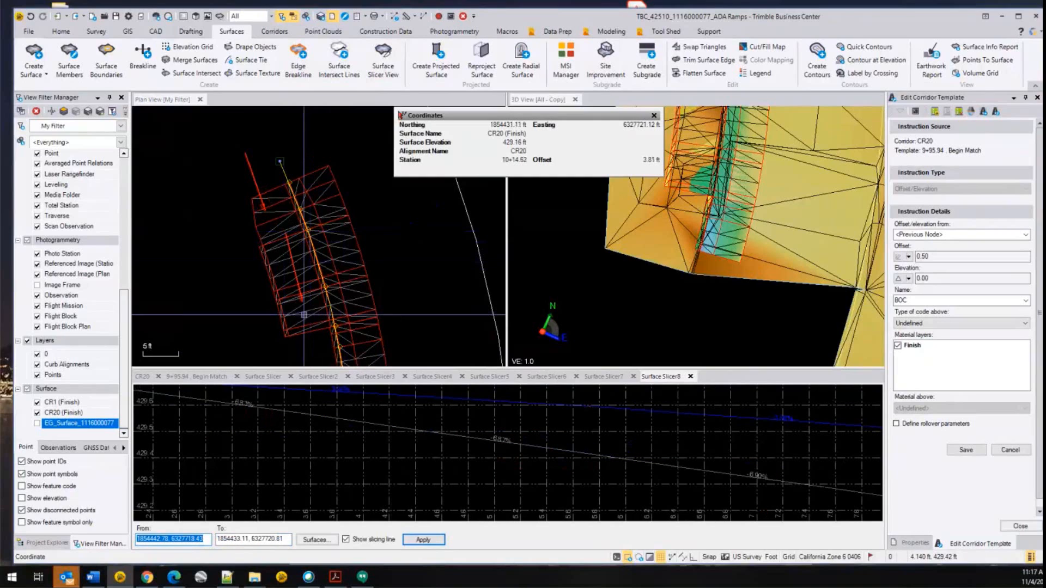
- Slice across the landing between the street-side lip and the retaining curb in both directions to check the cross slope
click(340, 301)
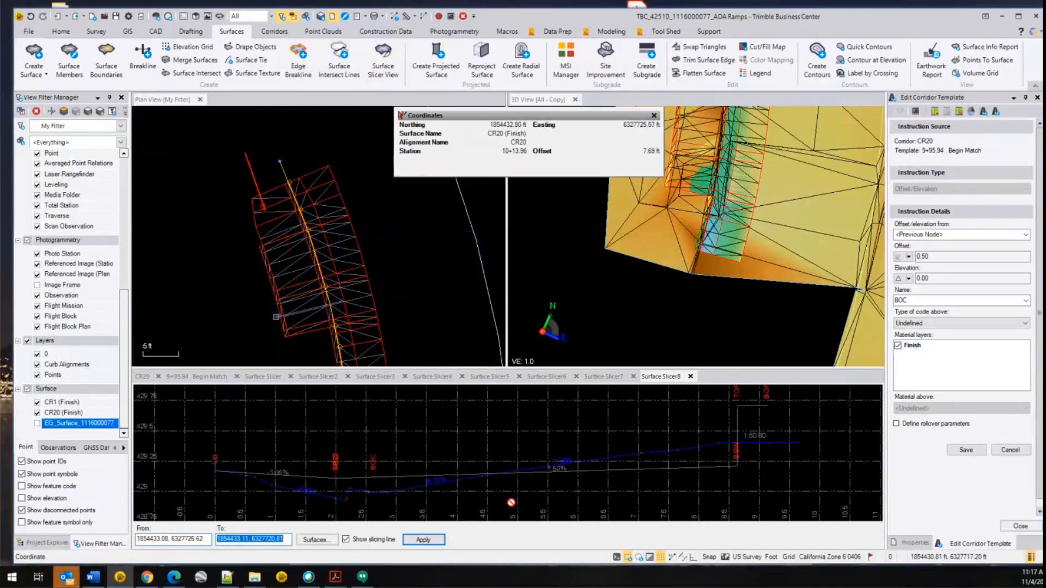
scroll(511, 502, up, 1)
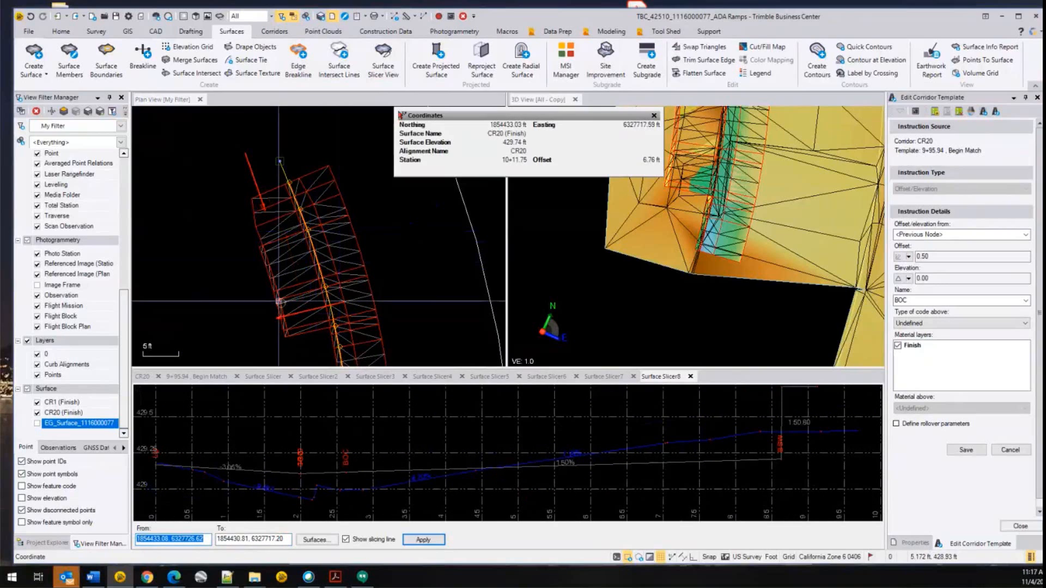
click(253, 303)
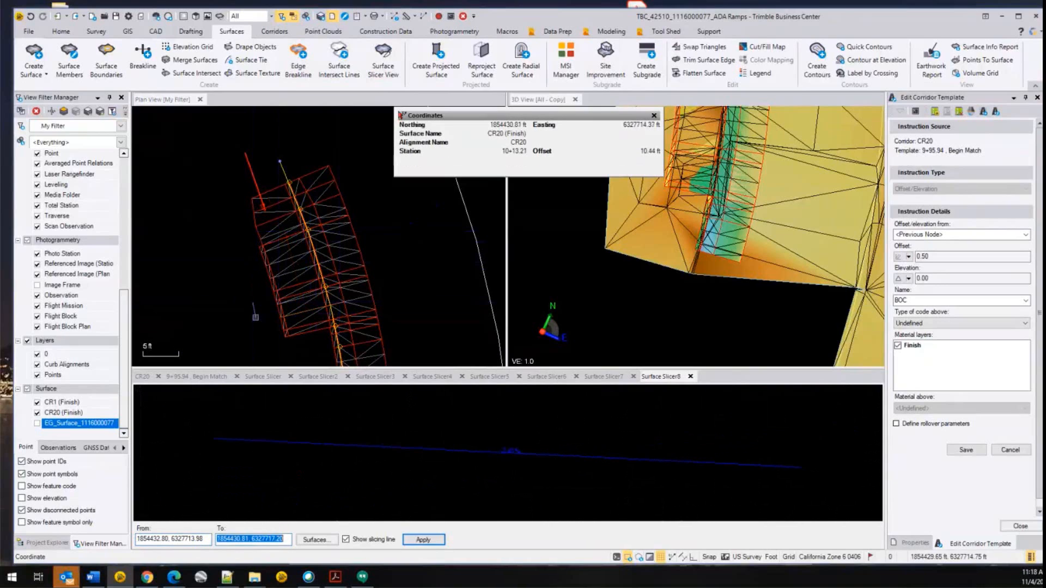
click(264, 319)
click(338, 302)
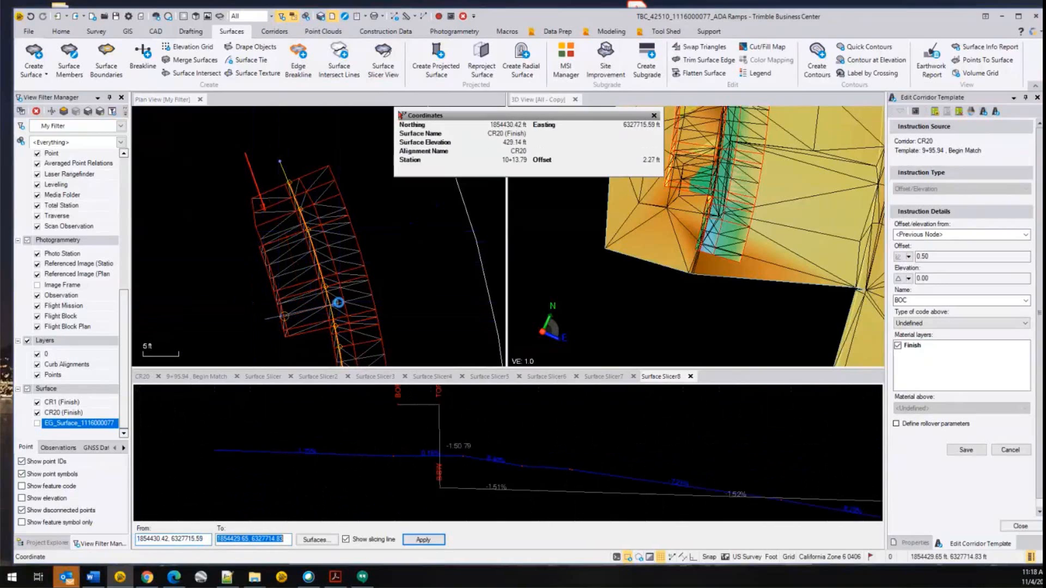
click(344, 302)
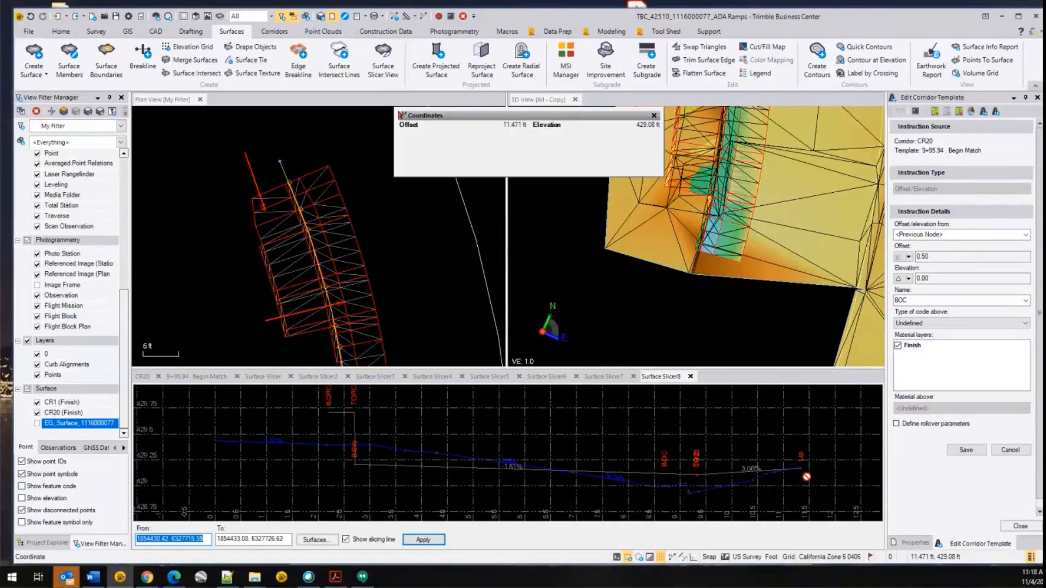
- Close the corridor template editor for CR20's 9+95.94 Begin Match template
scroll(423, 317, down, 2)
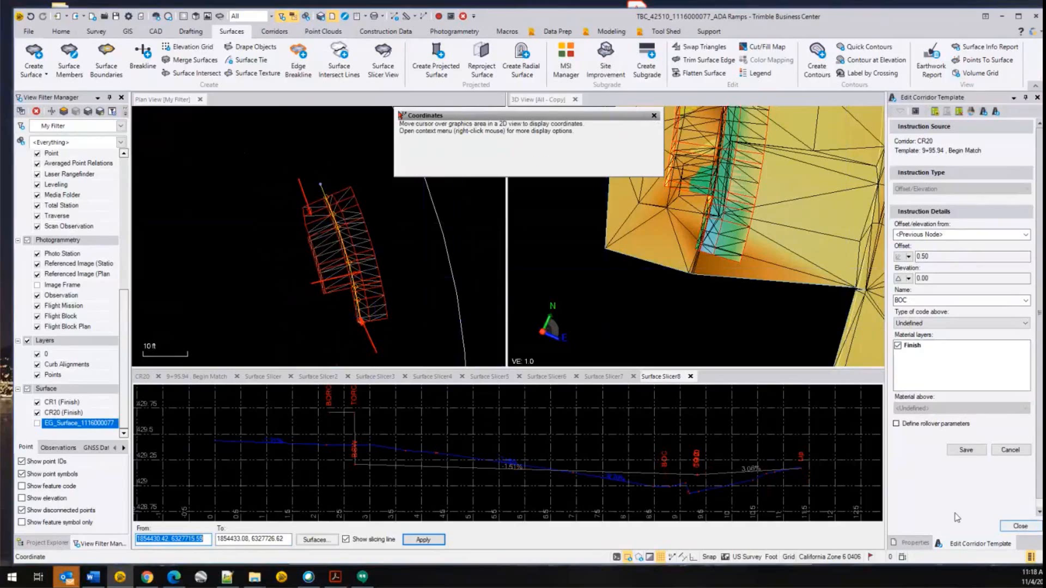
click(1033, 529)
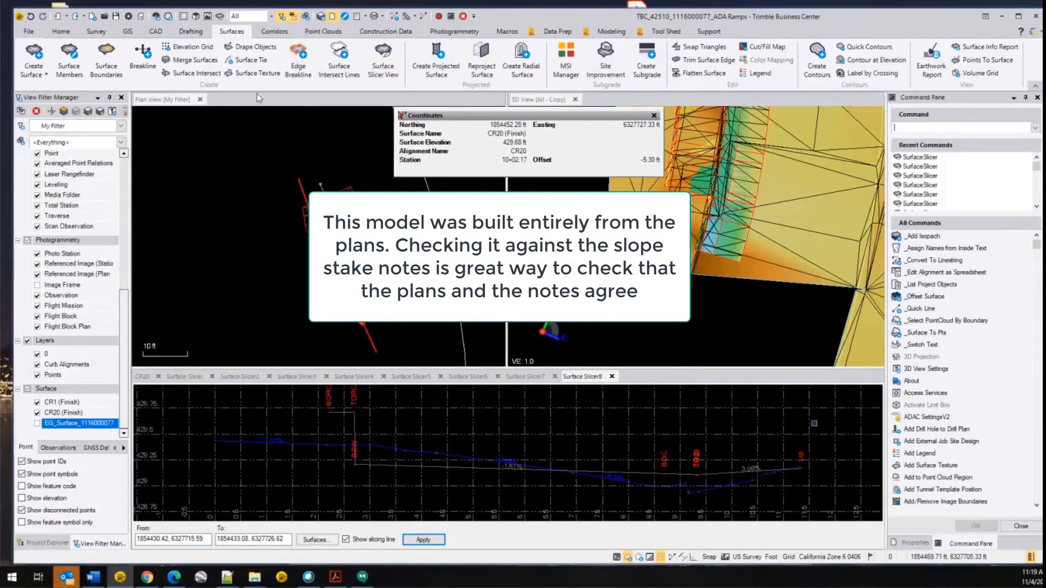
scroll(317, 241, up, 2)
scroll(317, 240, down, 1)
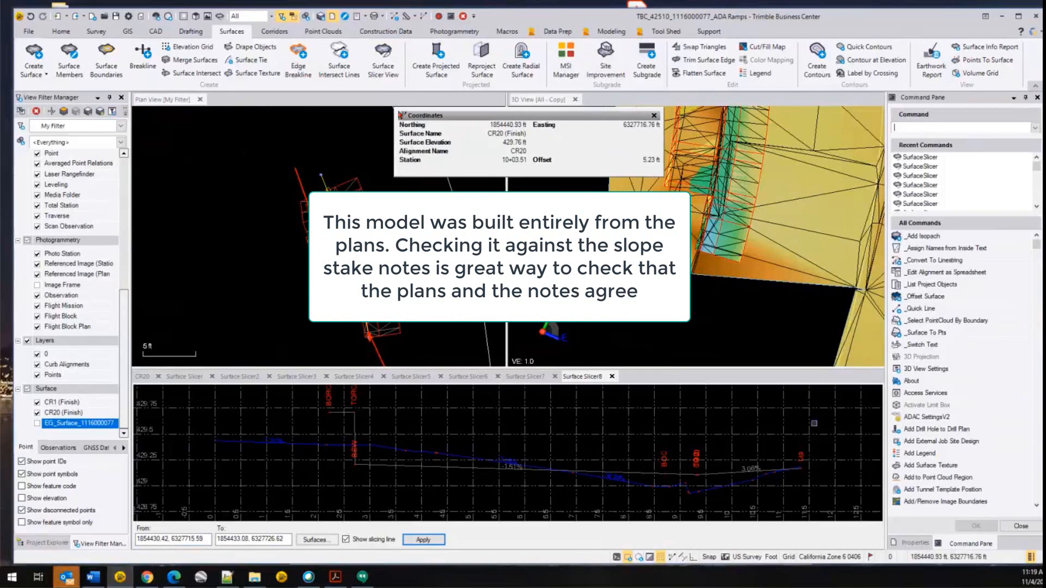
scroll(317, 241, down, 1)
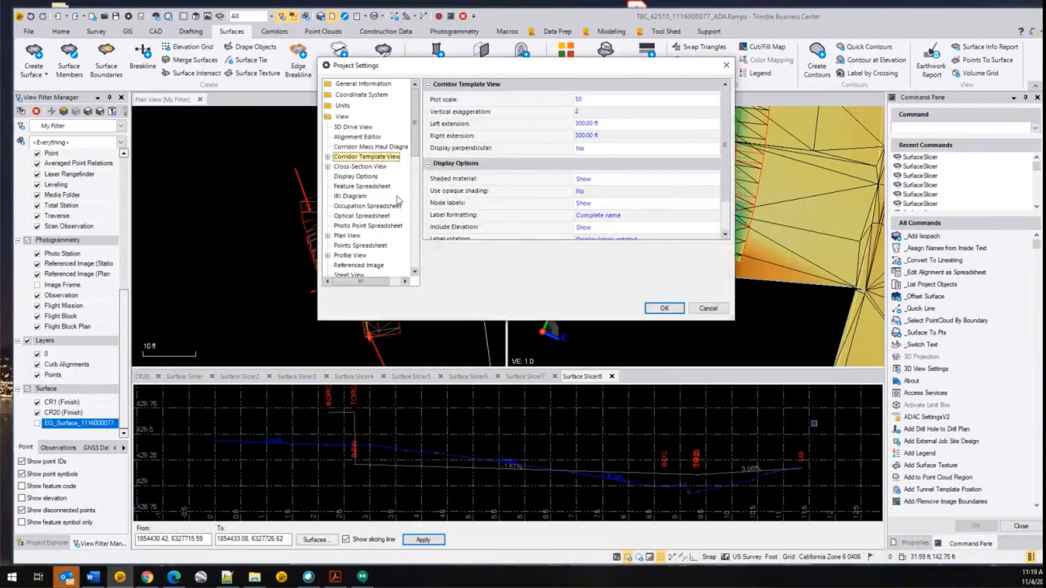
- Set the corridor computation's maximum sampling distance to 10000 ft in the project settings, review the surface computation settings, and apply
click(339, 117)
double_click(332, 118)
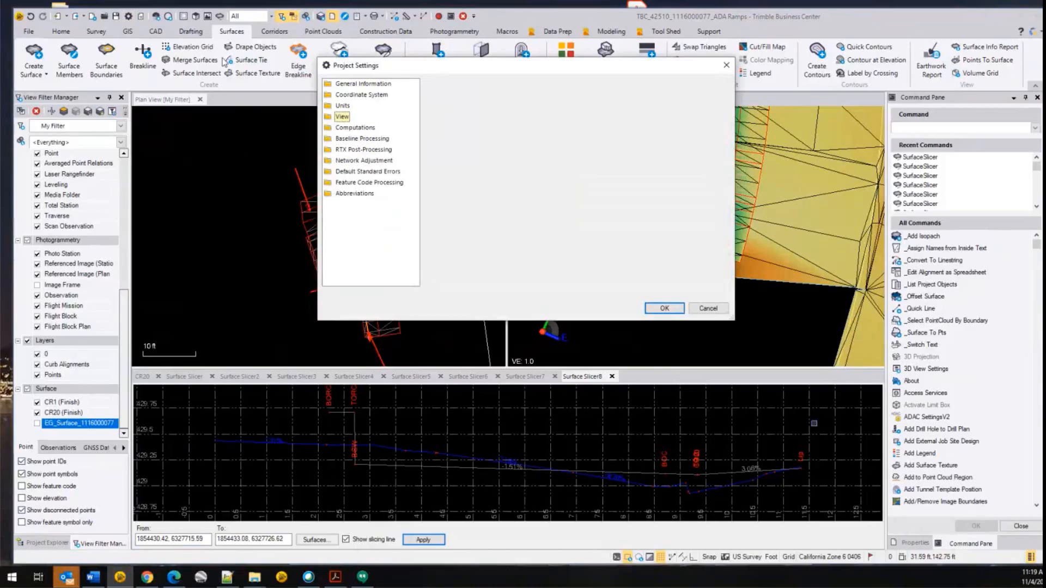
click(354, 129)
double_click(354, 129)
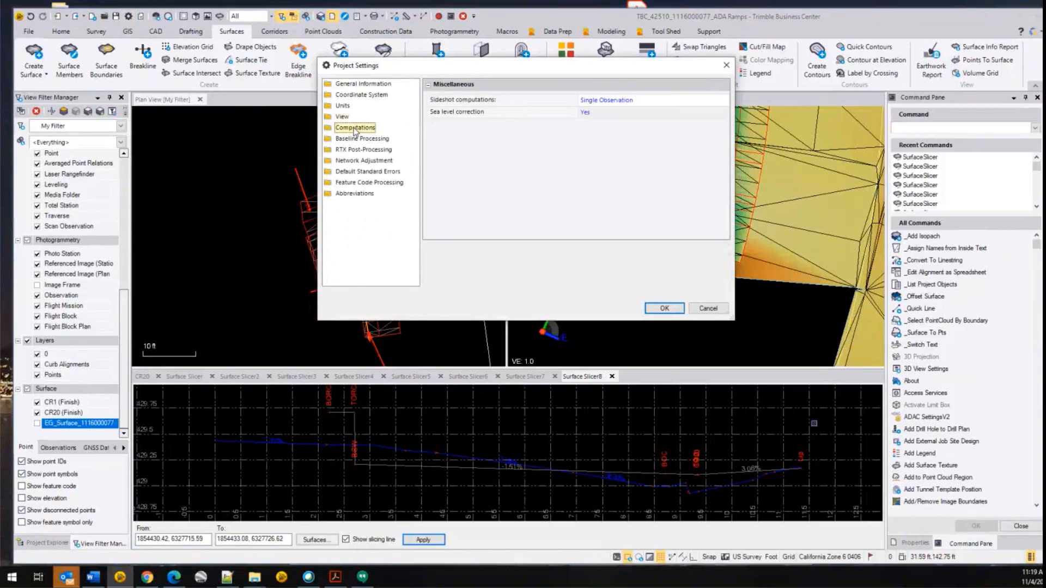
double_click(354, 129)
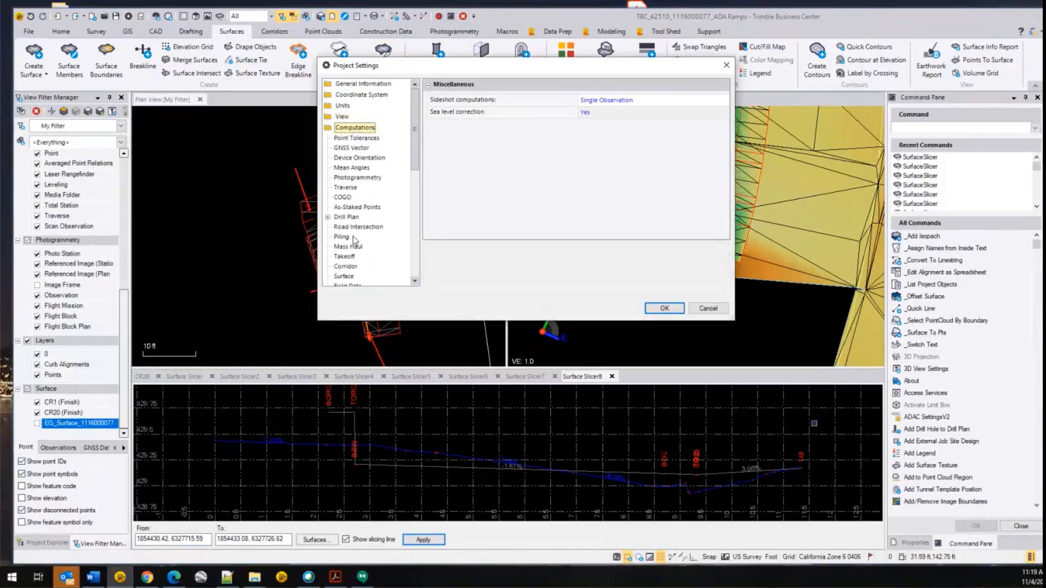
click(353, 267)
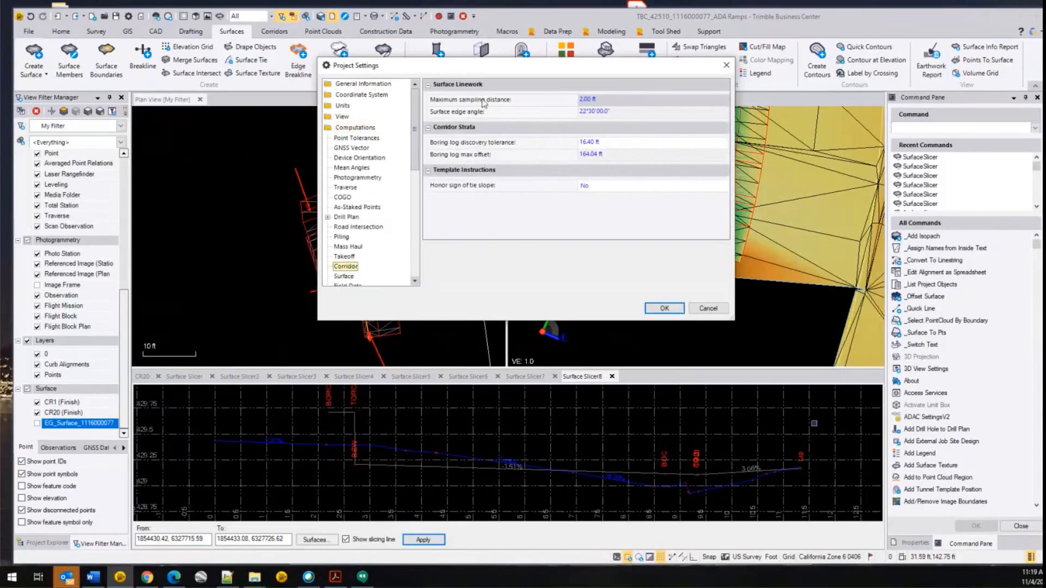
drag(553, 66, 730, 79)
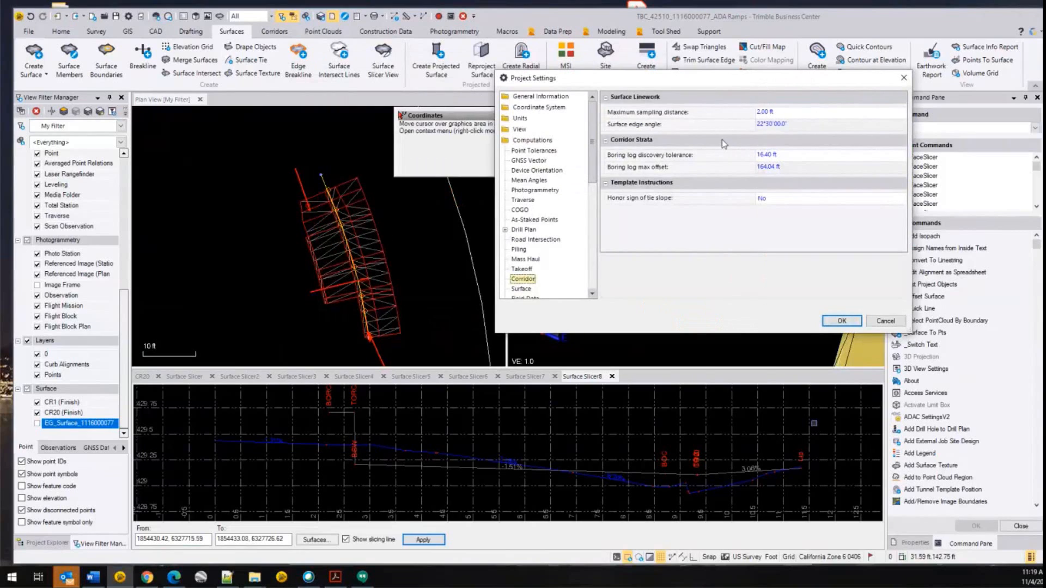
click(790, 111)
drag(792, 111, 713, 115)
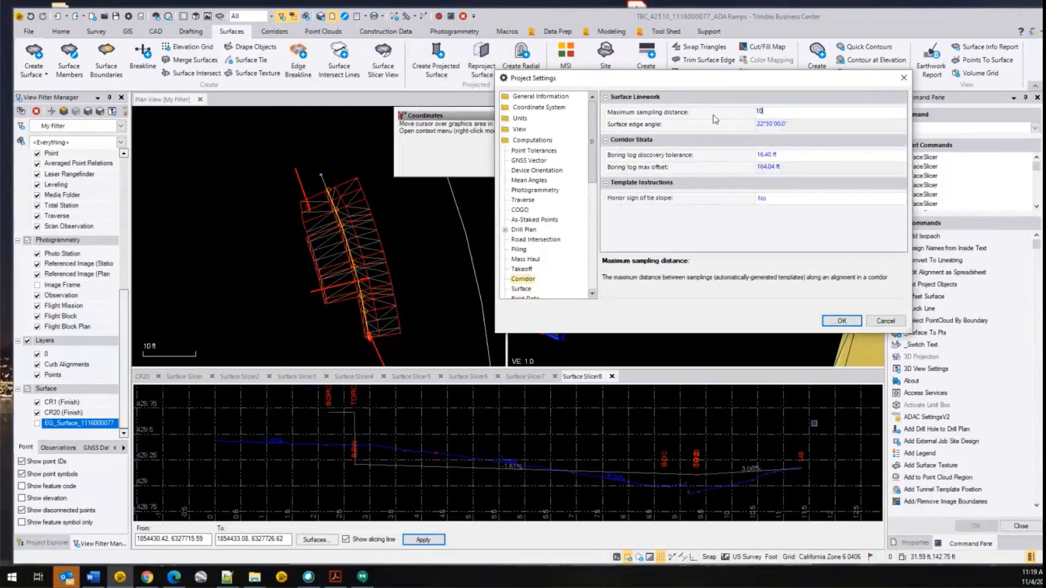
text(000)
key(Tab)
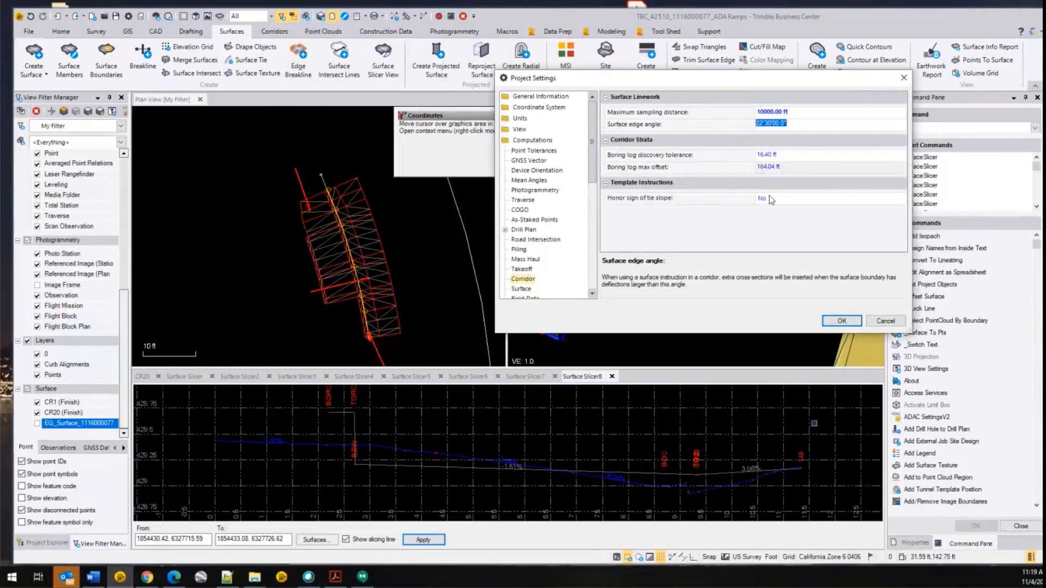
click(521, 289)
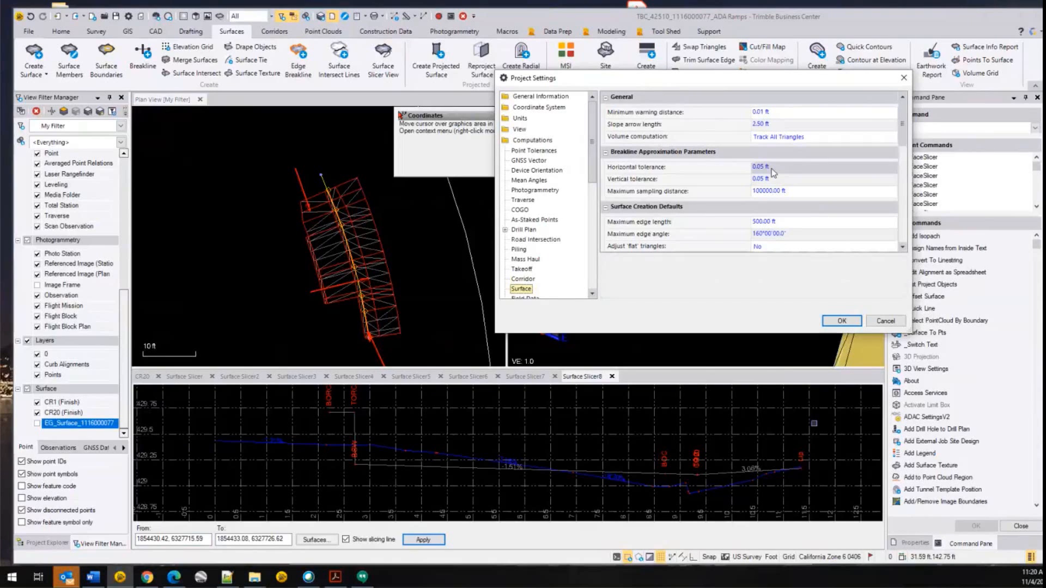
click(841, 321)
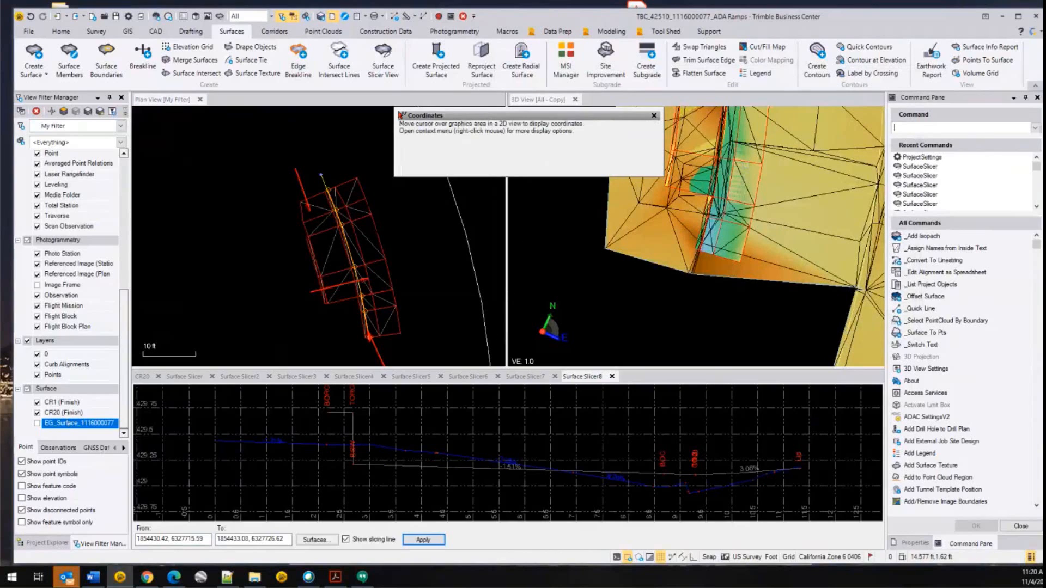
click(527, 100)
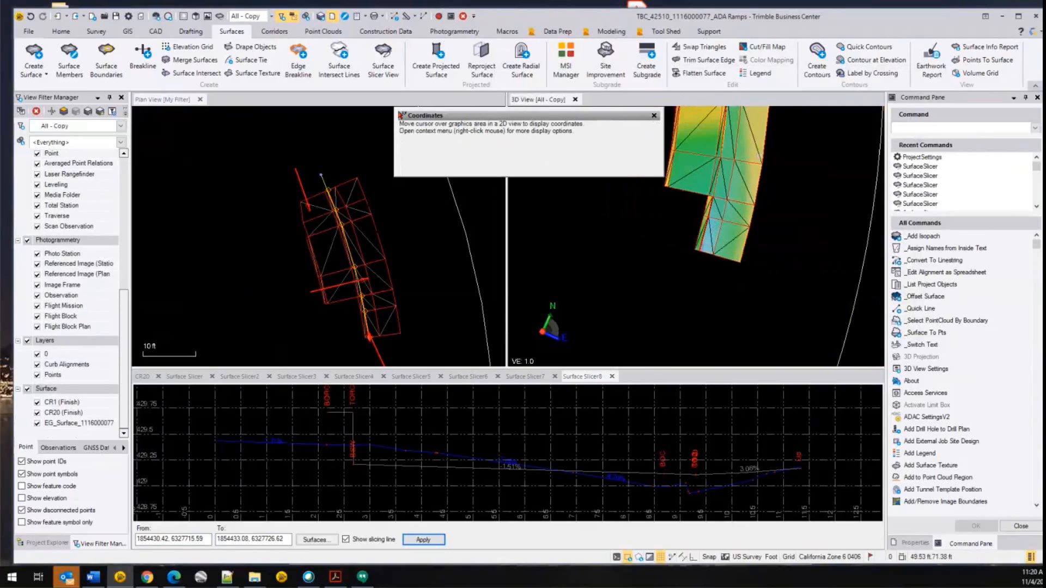
middle_drag(748, 163, 655, 284)
right_drag(655, 285, 593, 230)
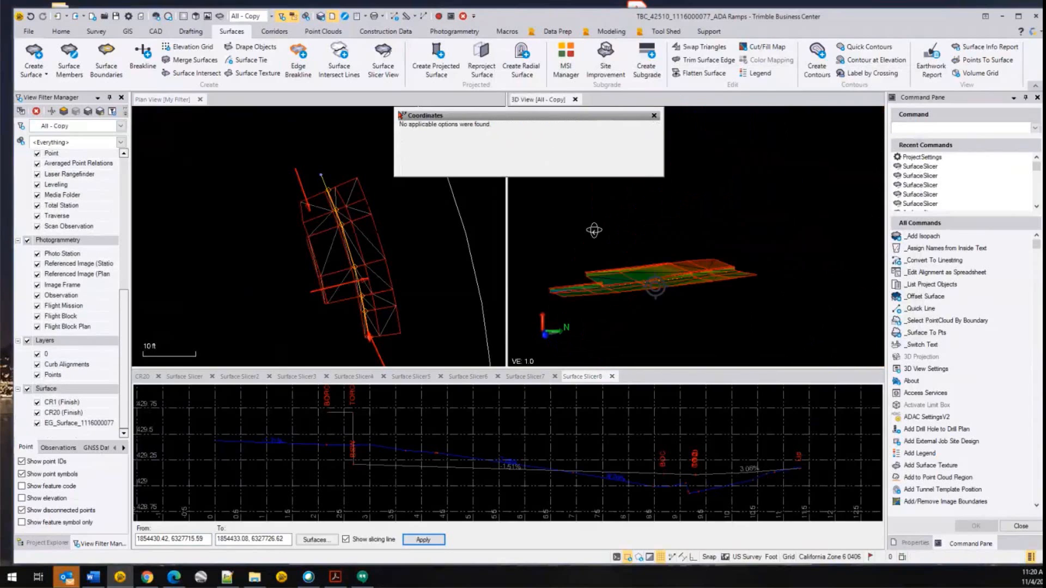
scroll(594, 230, up, 5)
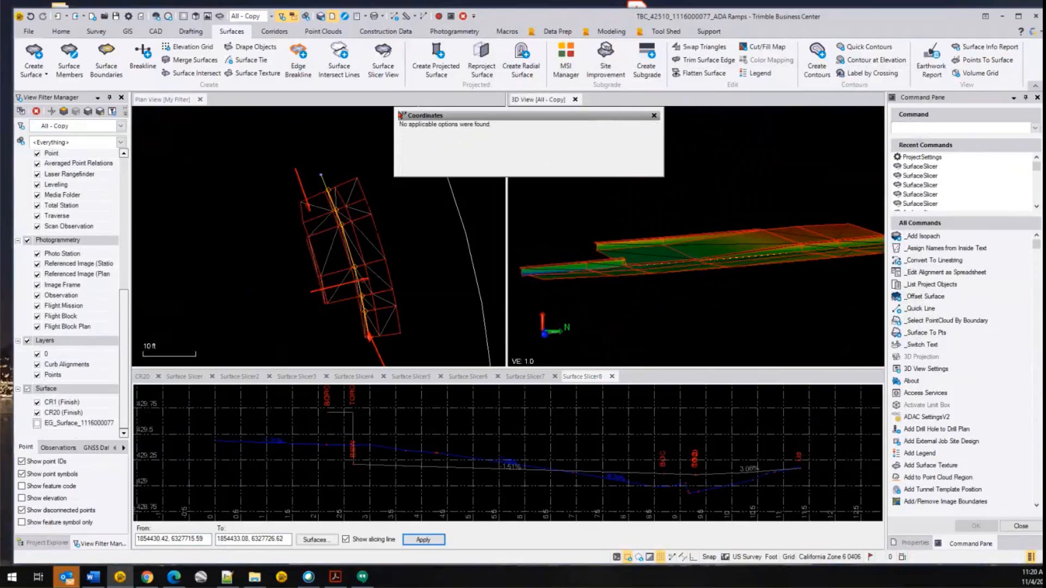
right_drag(640, 279, 663, 273)
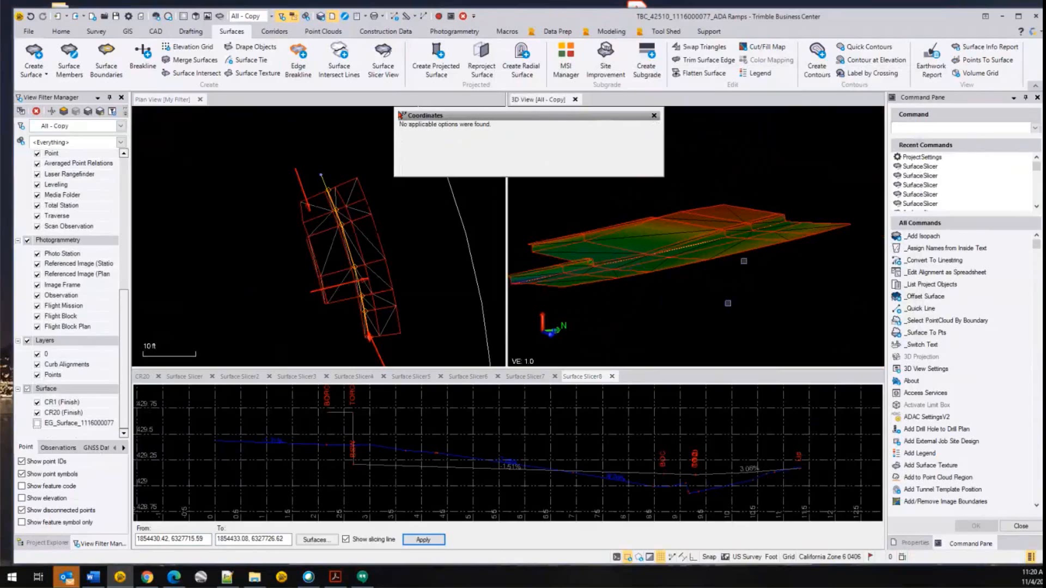
middle_drag(584, 243, 604, 251)
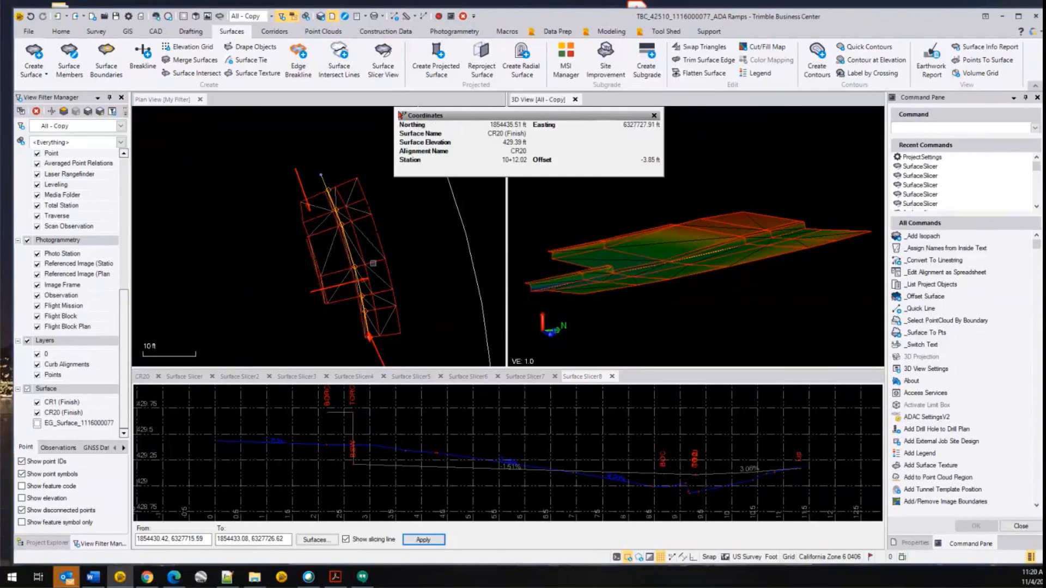
- Select the CR20 alignment in plan and set up a corridor export of CR20 (Finish) in the Trimble Access road RXL templates format
click(347, 192)
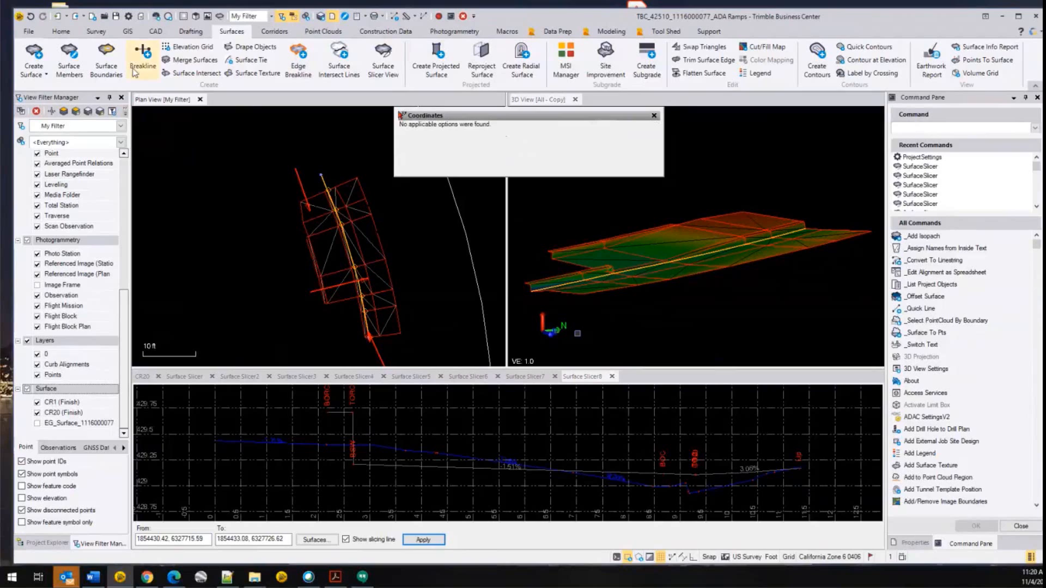
click(61, 33)
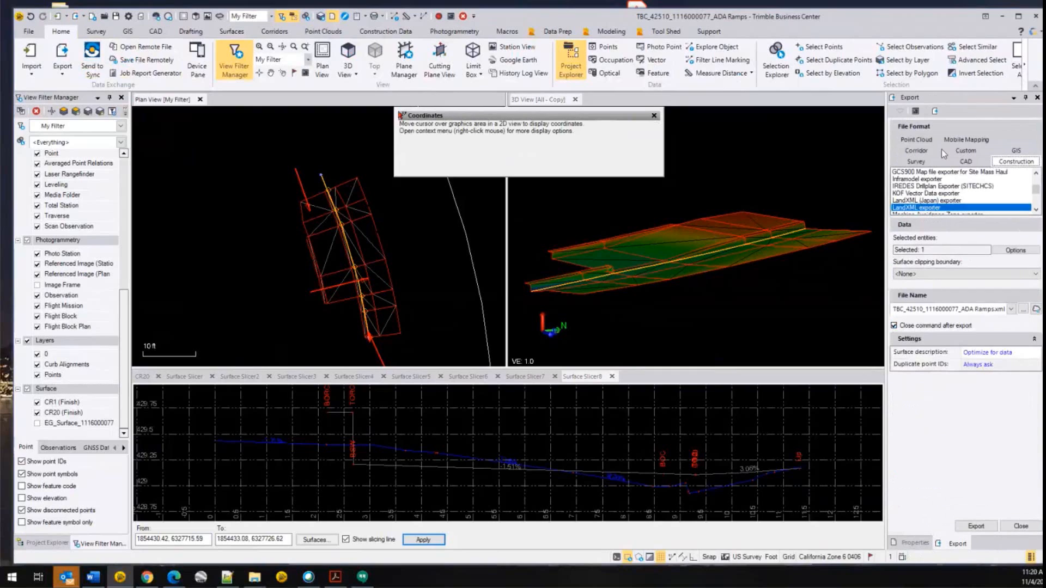
click(916, 151)
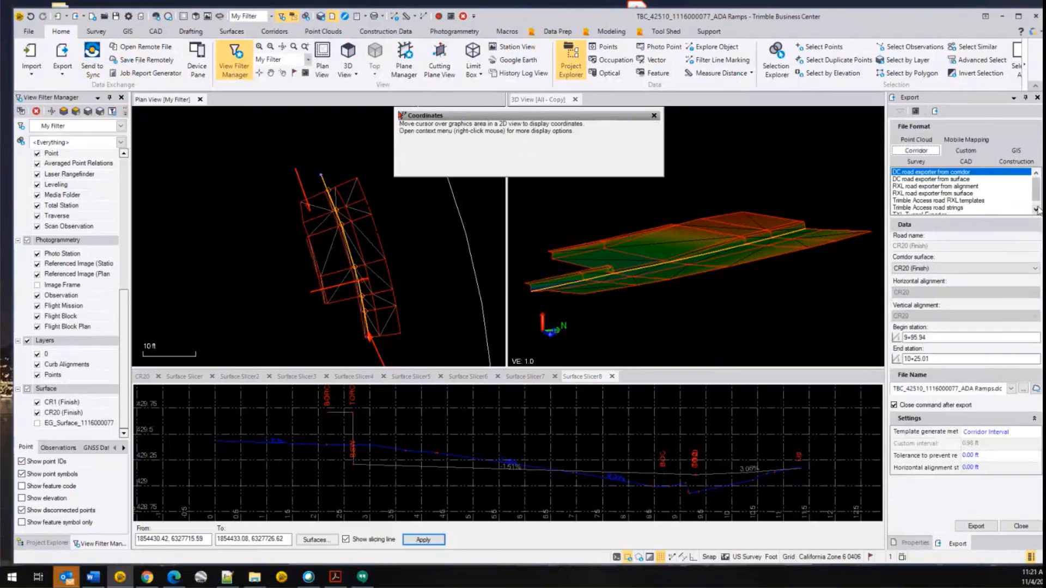
scroll(966, 187, down, 1)
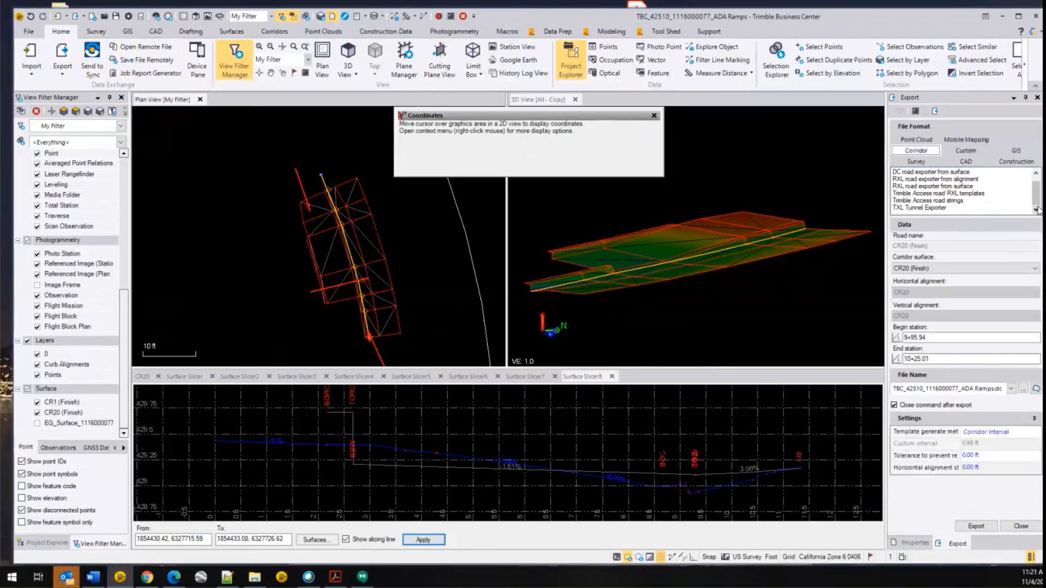
click(954, 194)
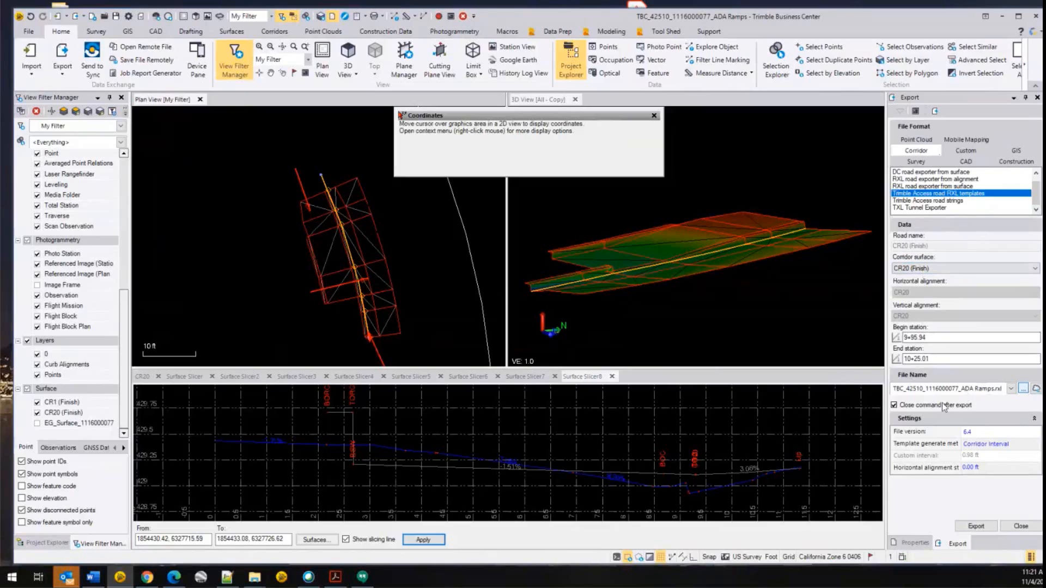
click(1023, 388)
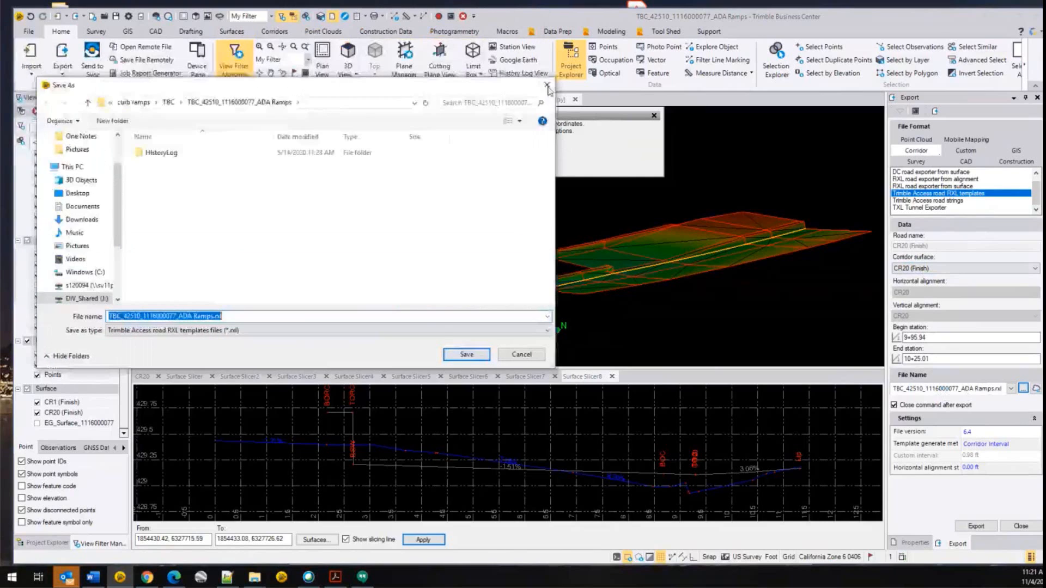
key(Return)
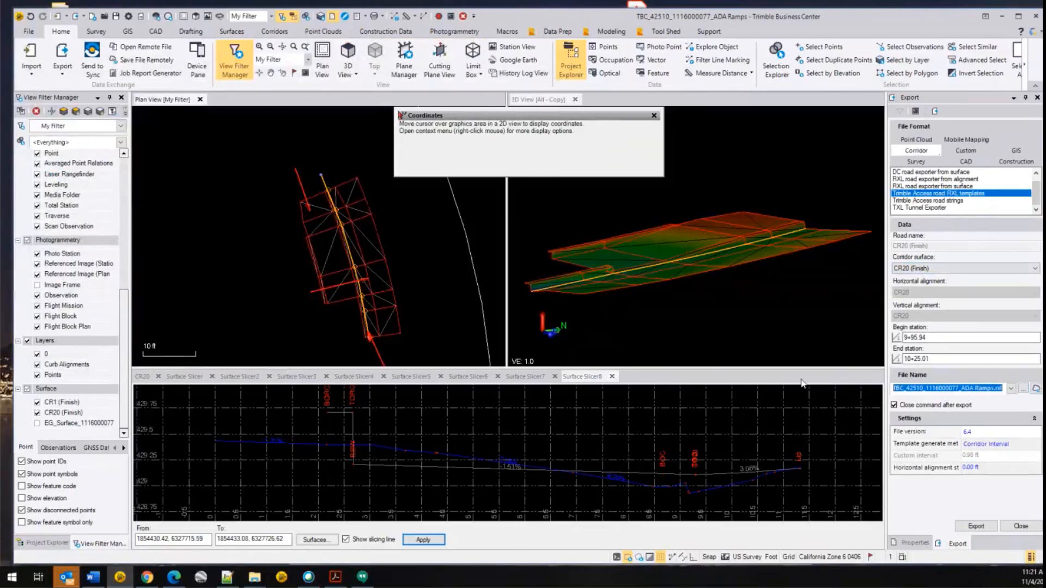
text(CR20)
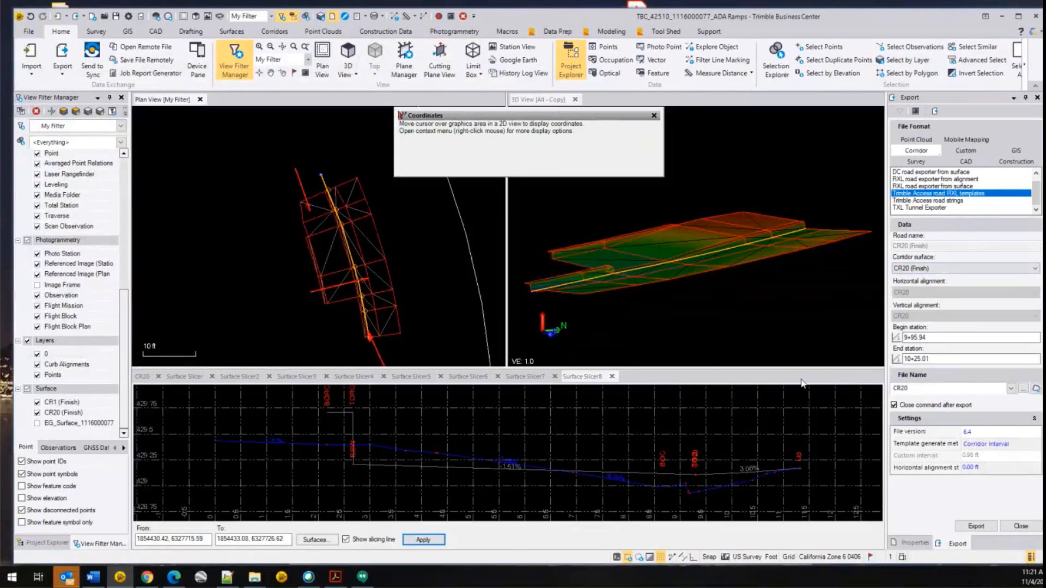
text( Template)
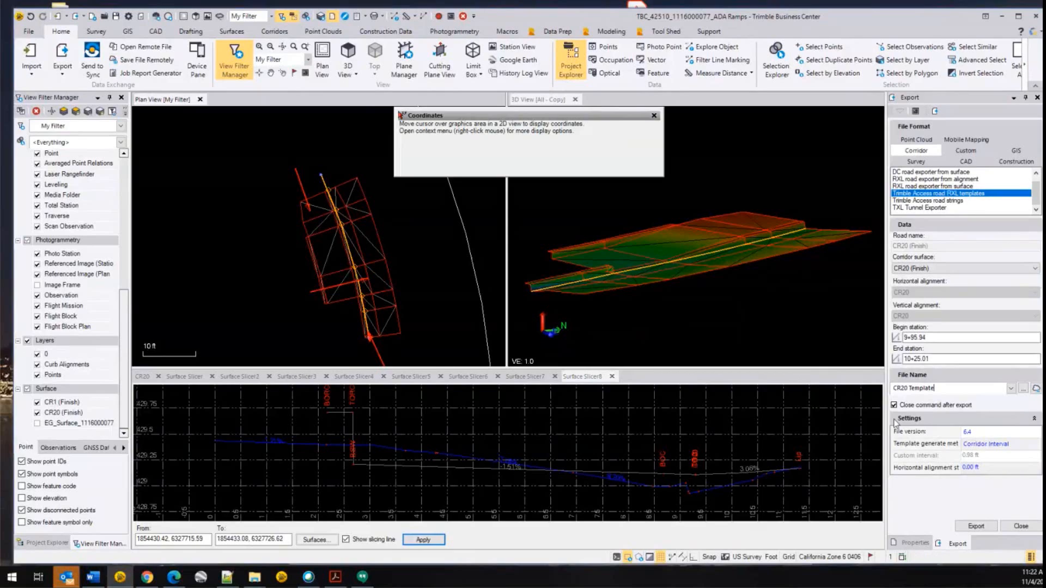
- Set the export's horizontal alignment station interval to 25 ft and export the CR20 road file
click(983, 467)
drag(960, 468, 996, 472)
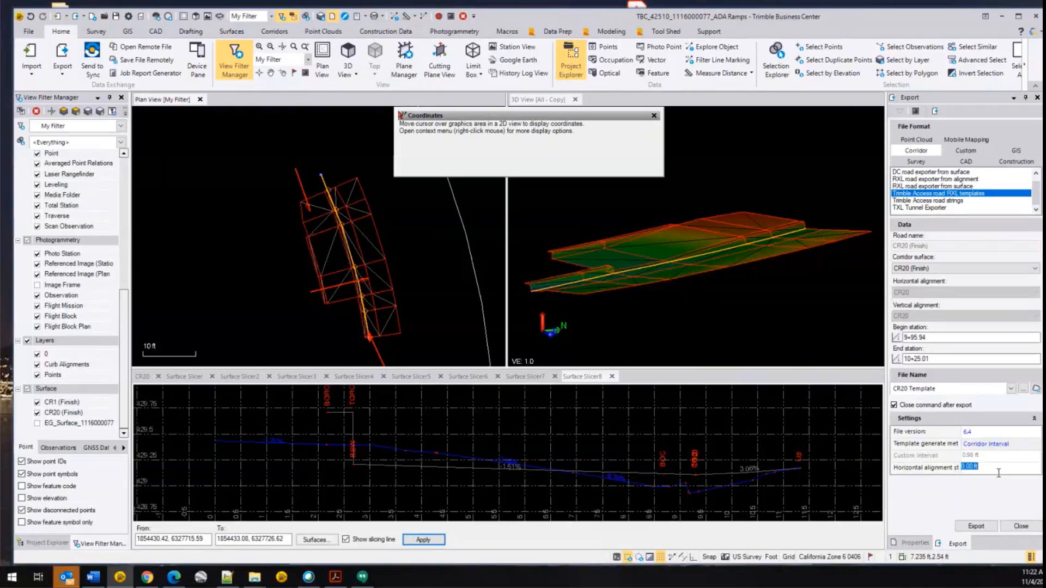
text(25)
key(Return)
click(984, 531)
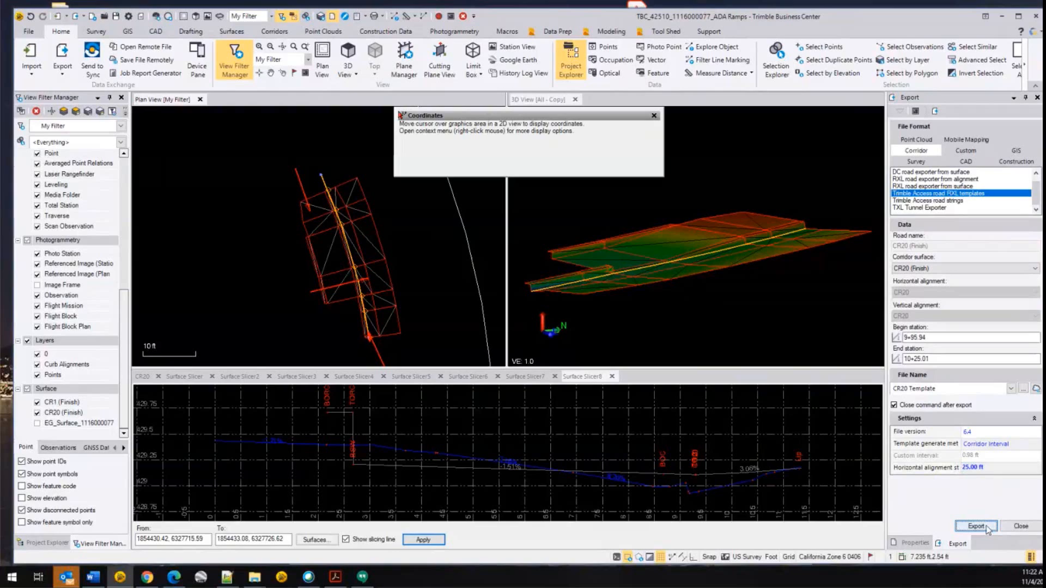
click(986, 525)
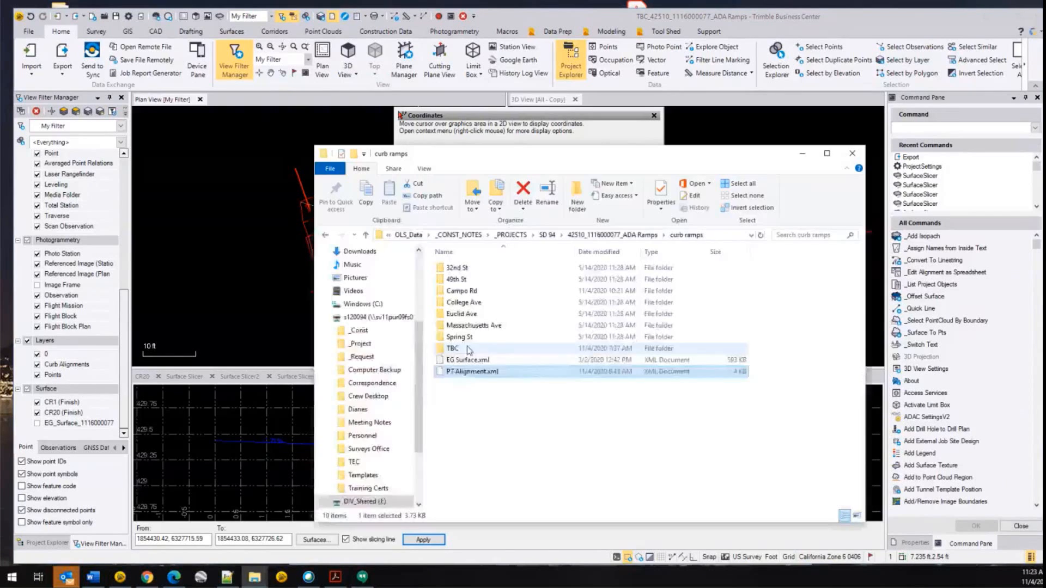
double_click(467, 349)
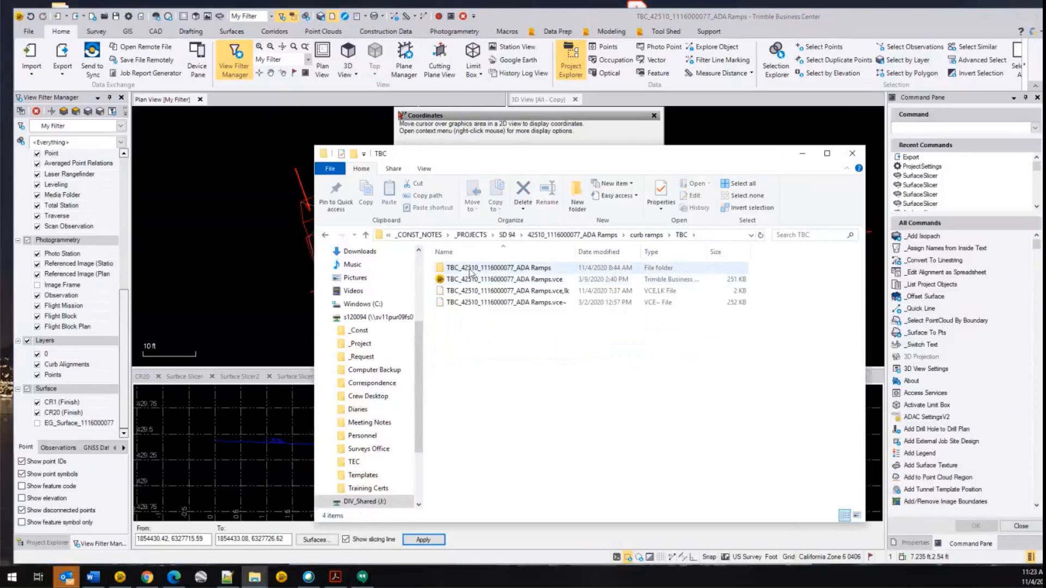
double_click(470, 267)
click(480, 291)
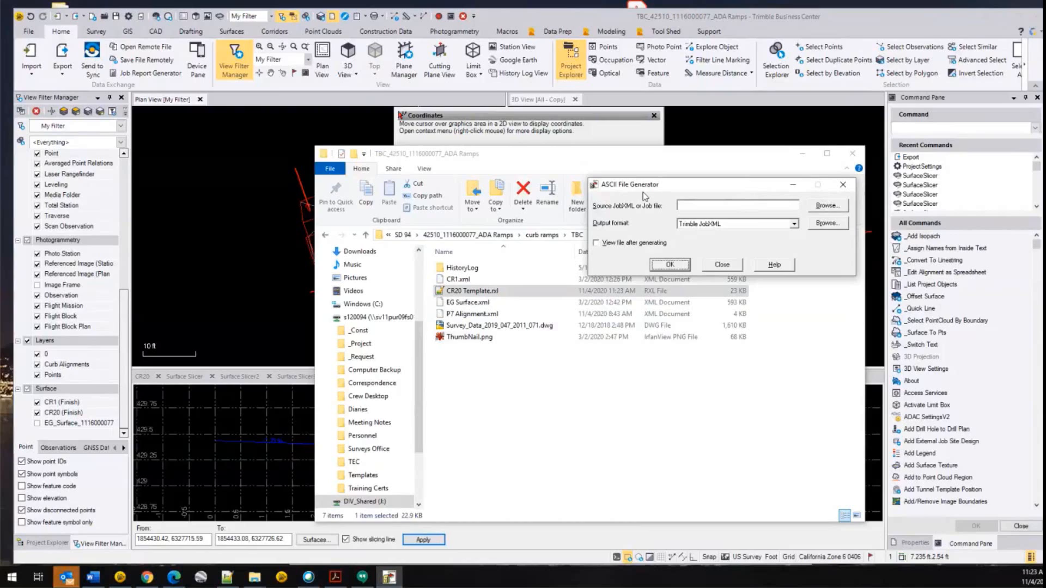
click(822, 207)
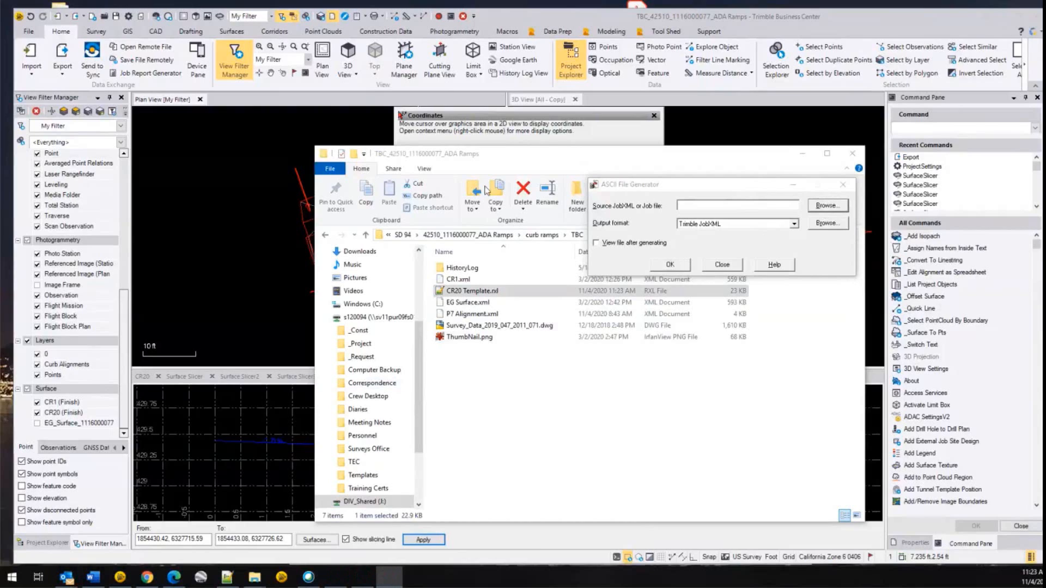
click(520, 233)
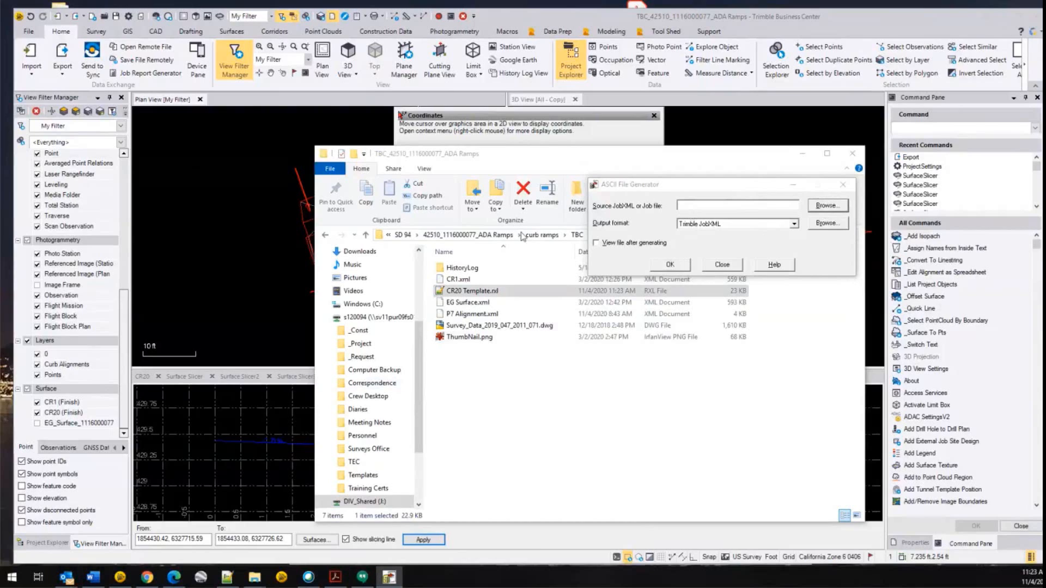
click(719, 236)
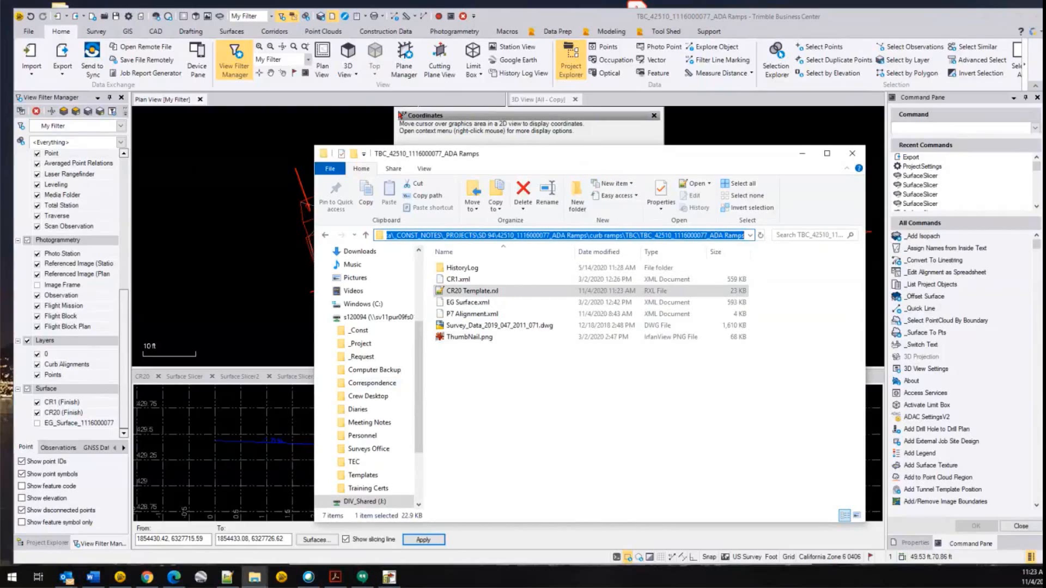
key(alt+Tab)
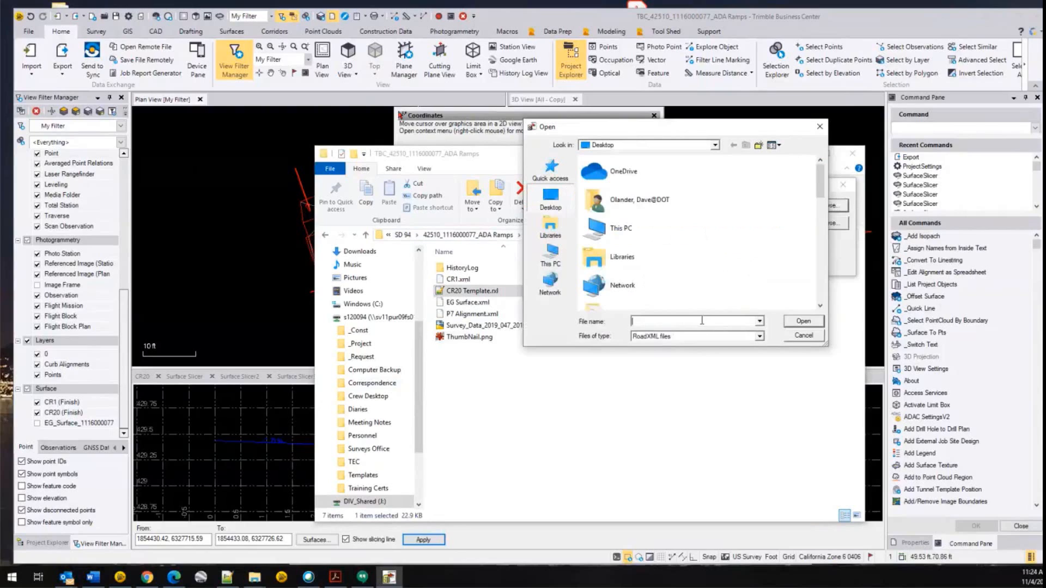
key(ctrl+v)
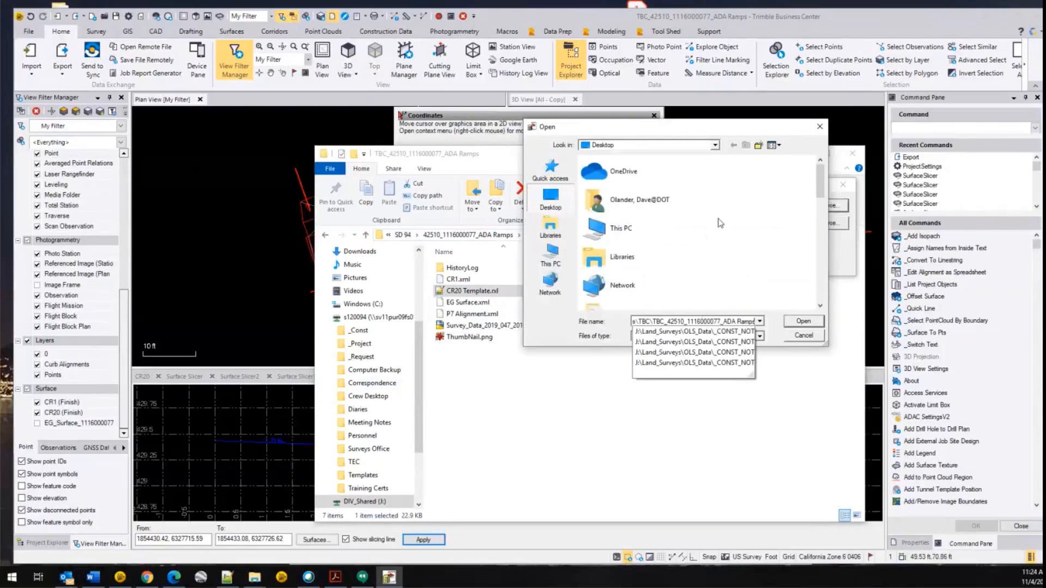
key(Return)
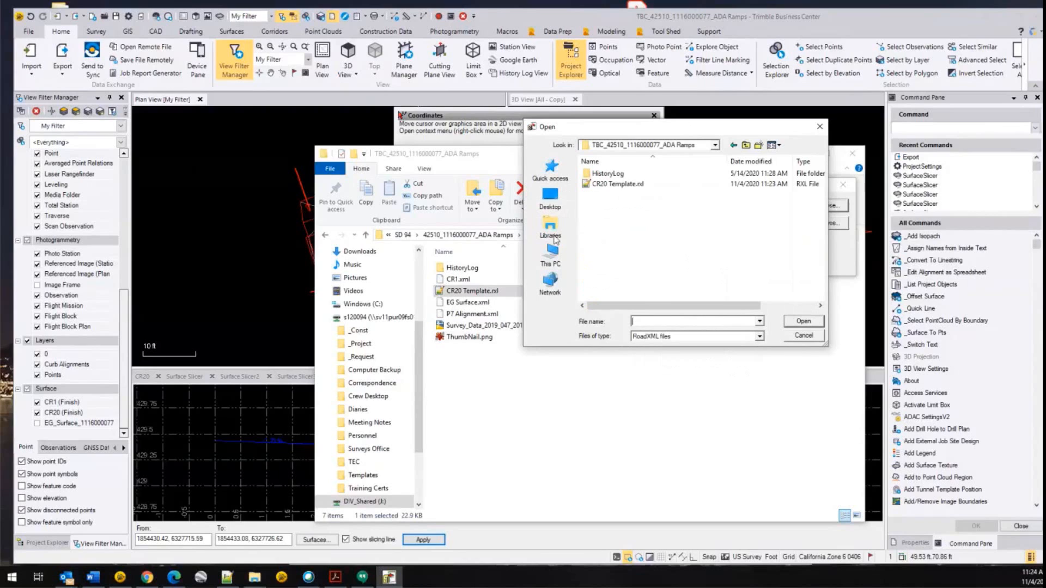
key(Escape)
click(718, 235)
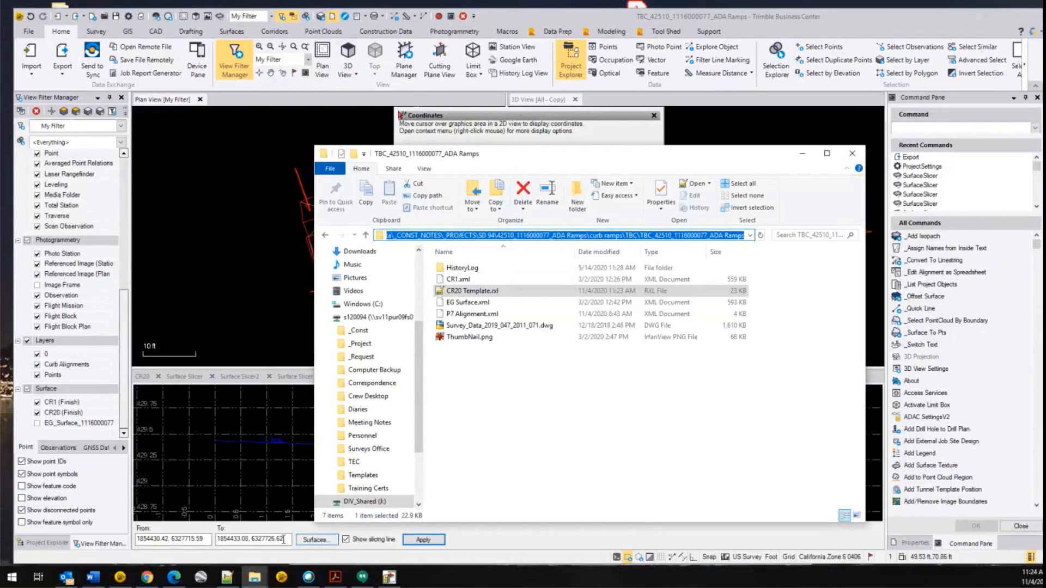
click(391, 575)
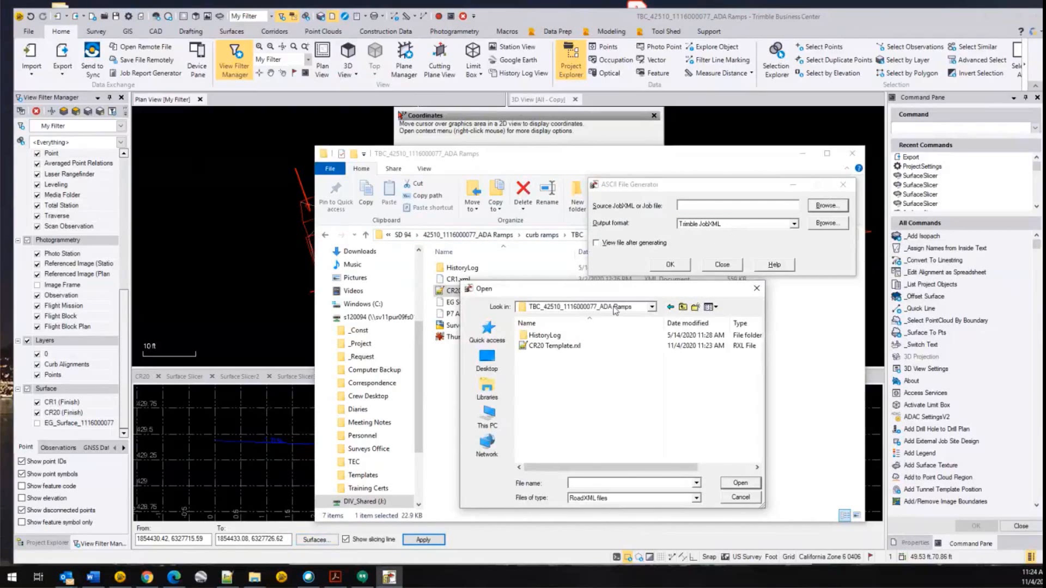
click(554, 345)
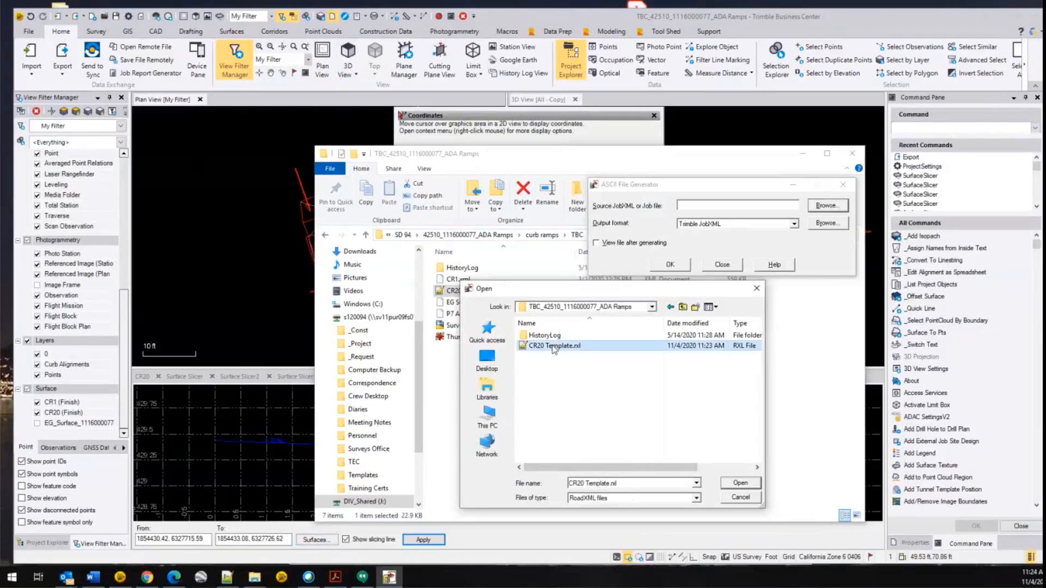
click(740, 484)
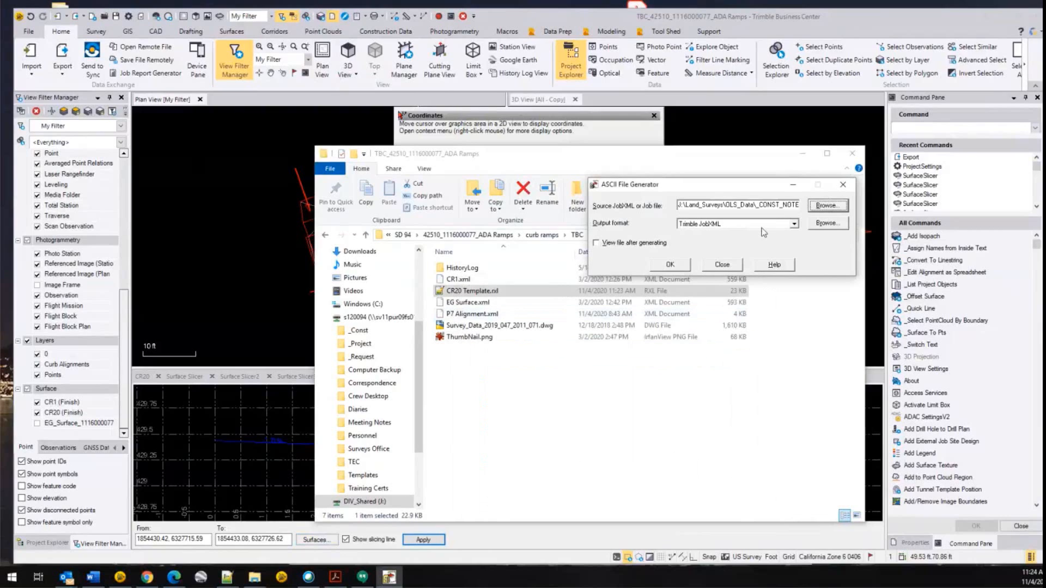
click(791, 225)
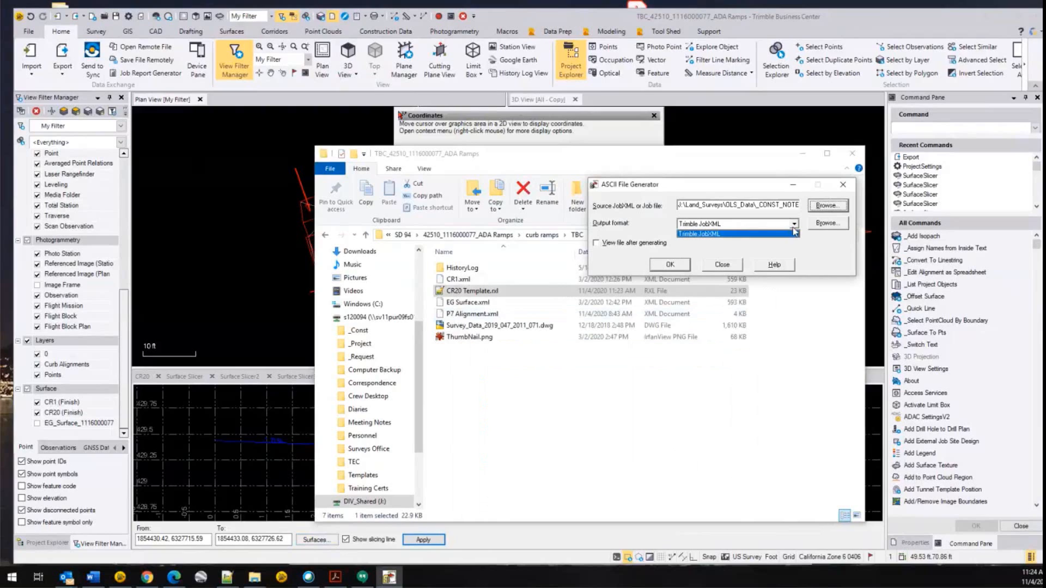
click(829, 224)
click(829, 224)
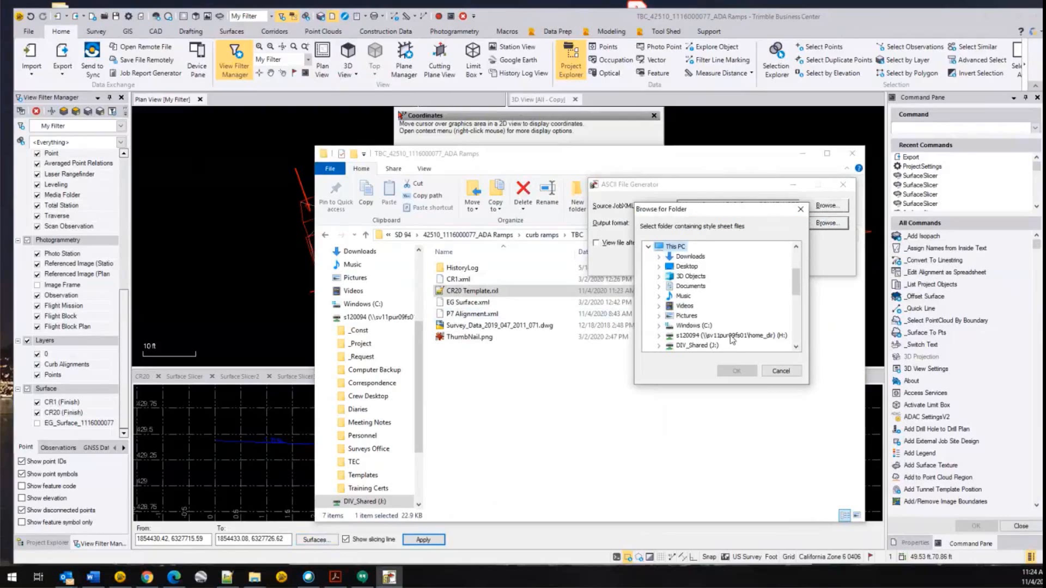
scroll(731, 339, down, 3)
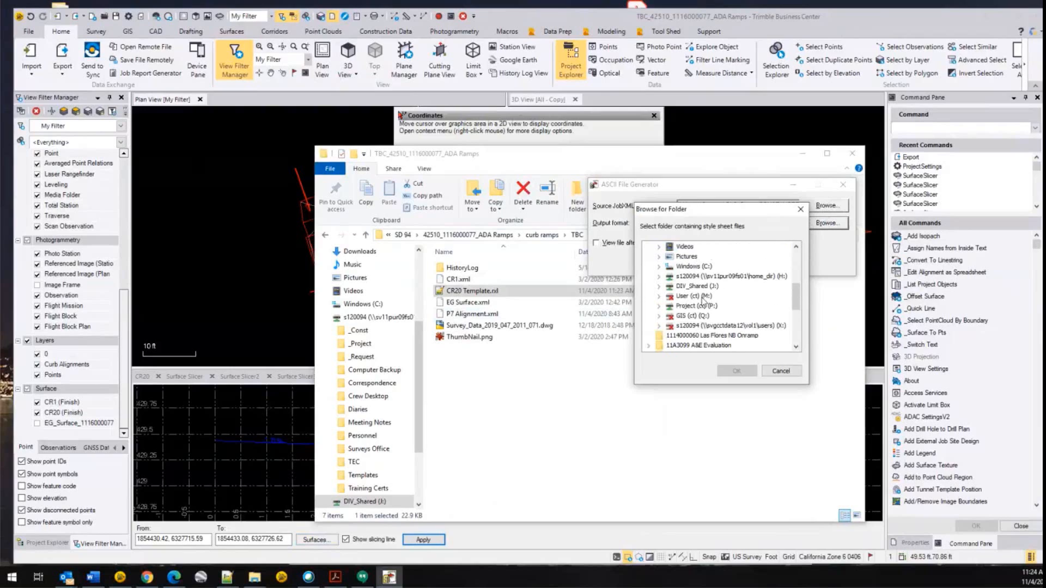
click(791, 368)
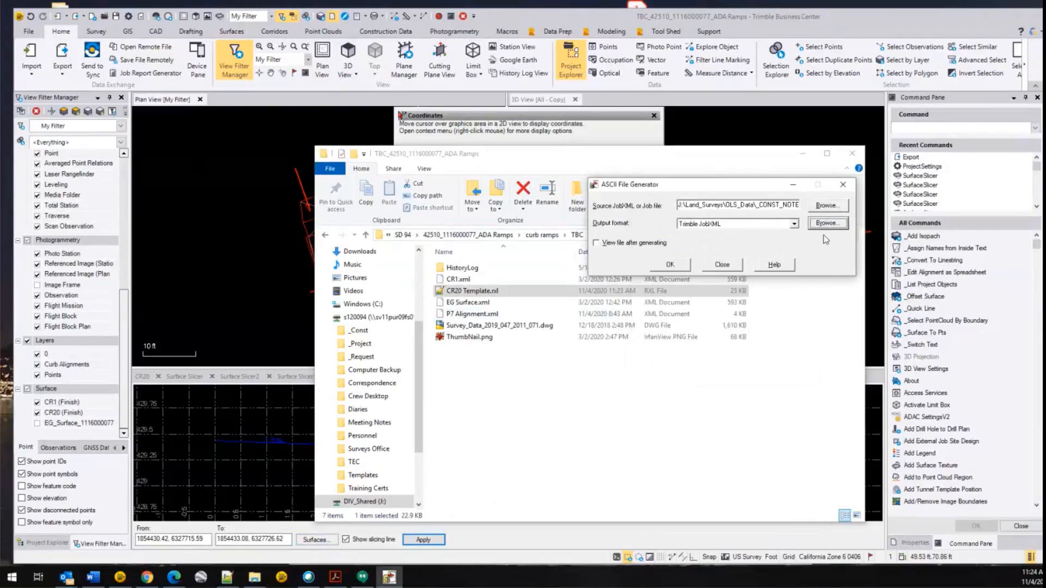
click(722, 265)
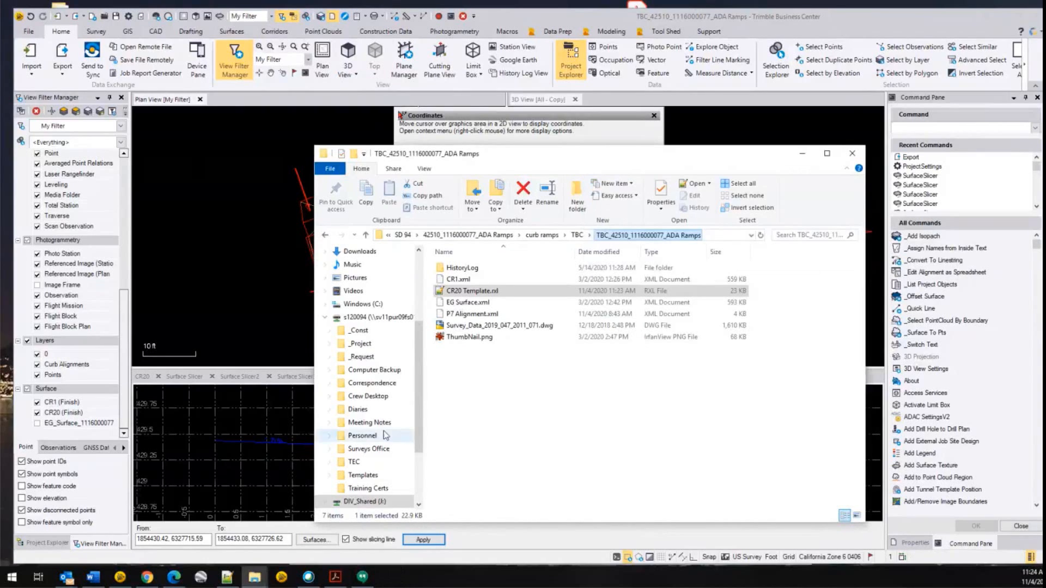
scroll(379, 325, down, 2)
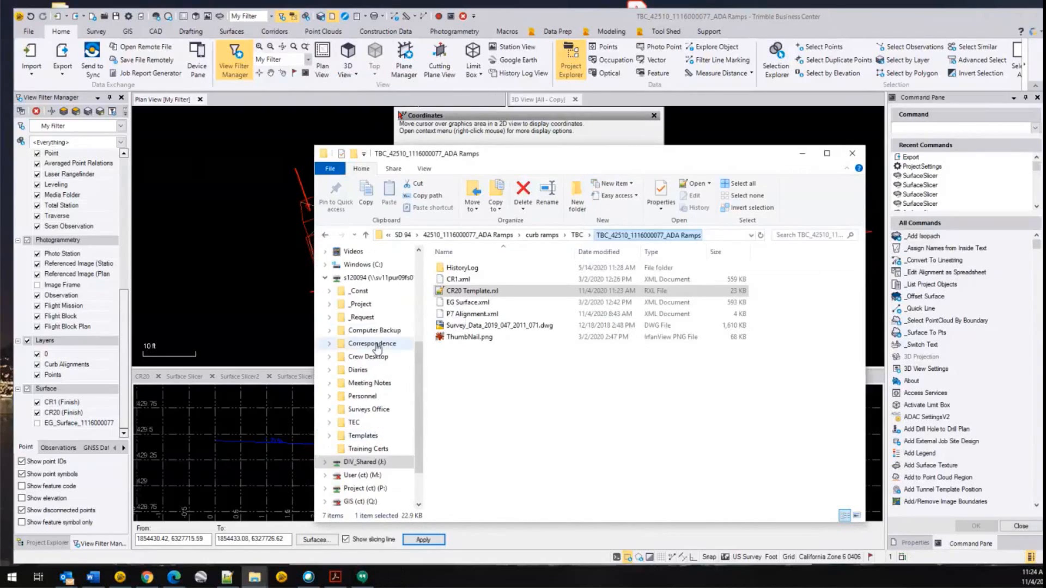
click(372, 448)
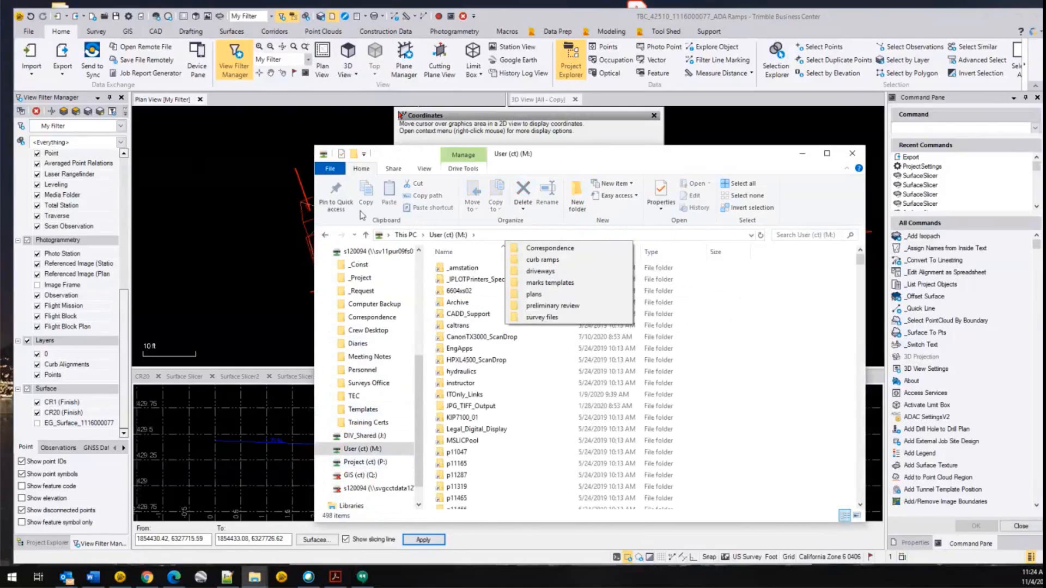
click(325, 238)
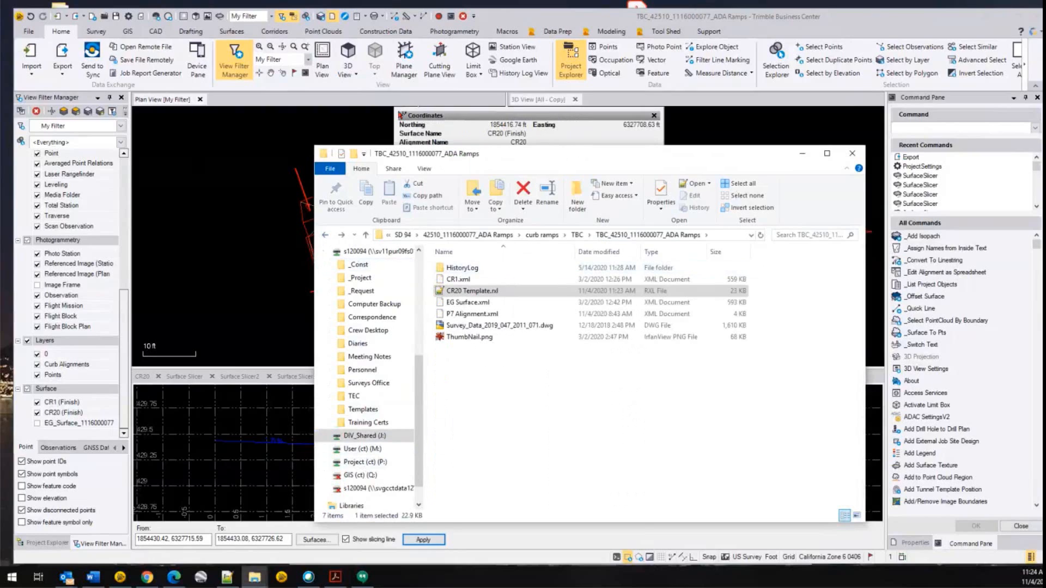
- Reopen ASCII File Generator and check that its source path points to CR20 Template.rxl
double_click(472, 291)
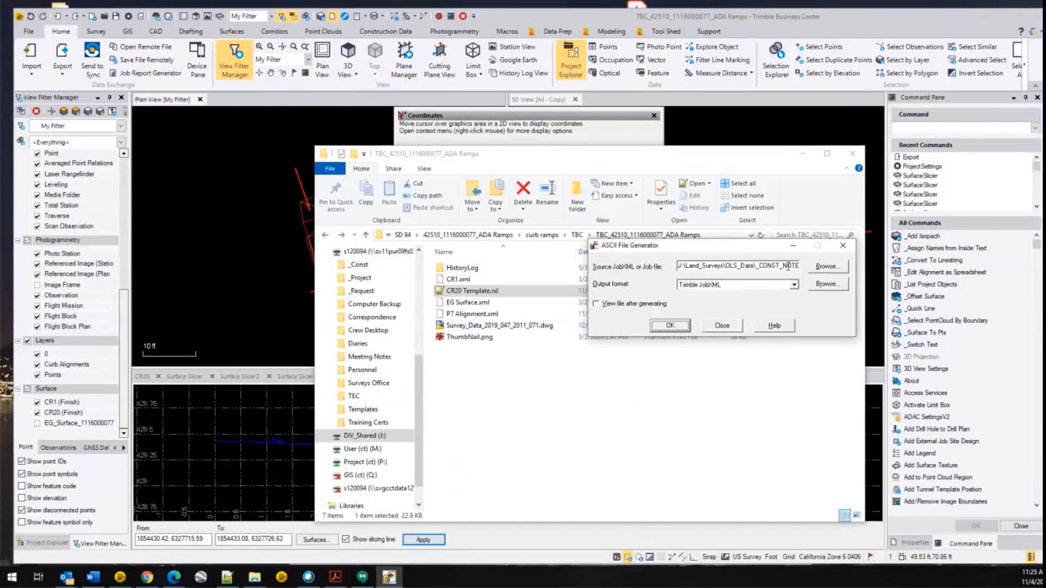
drag(788, 267, 825, 264)
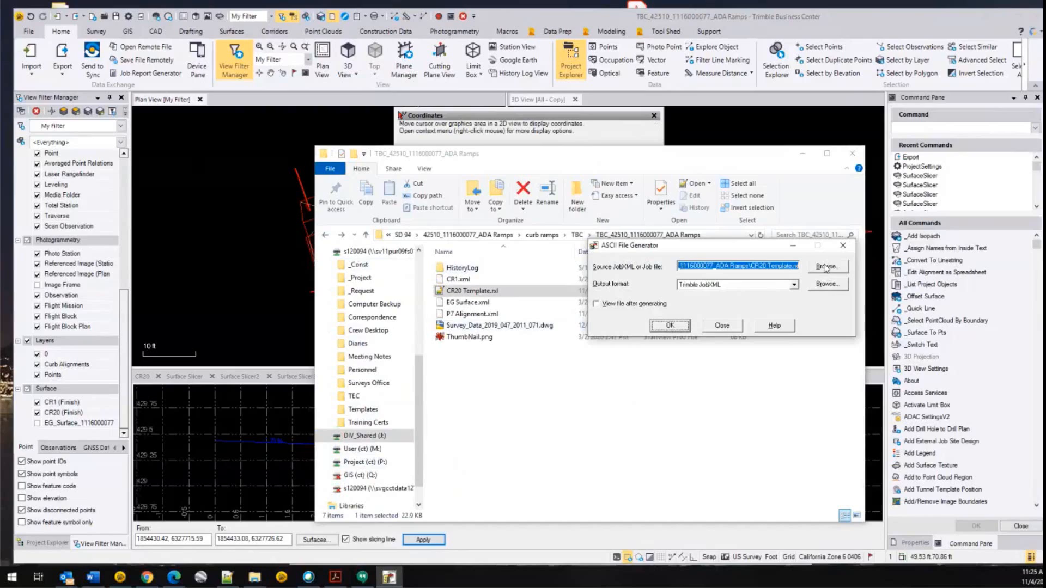
click(768, 285)
- Start choosing the style sheet folder for the output format and expand the User (ct) (M:) drive
click(824, 289)
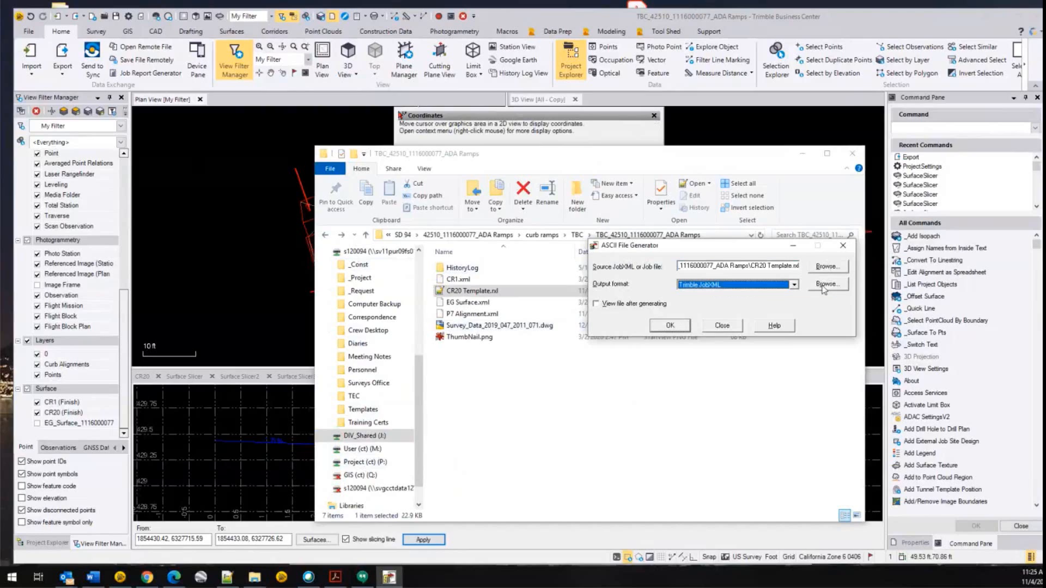
click(824, 286)
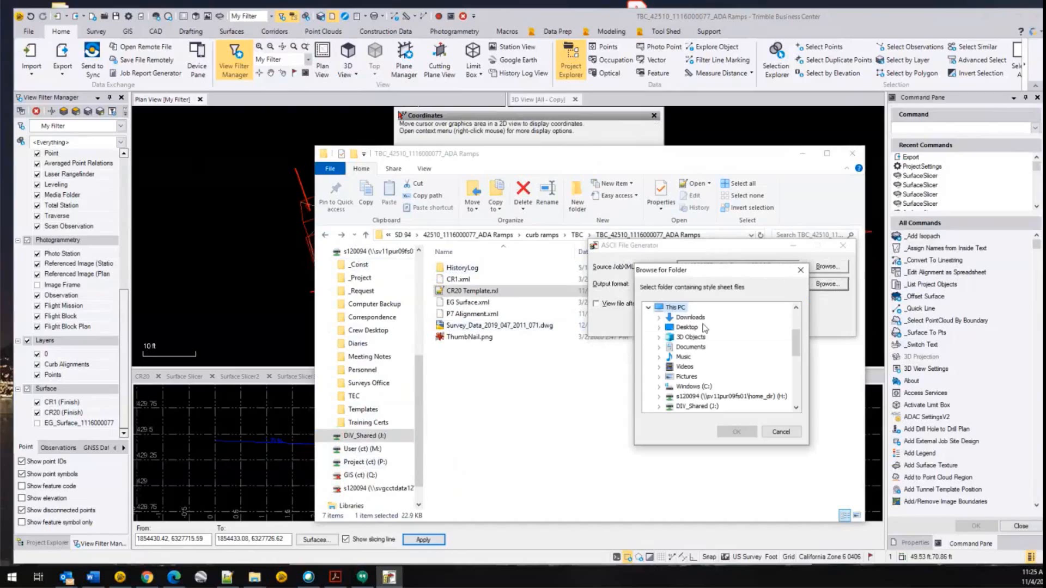
scroll(714, 338, down, 2)
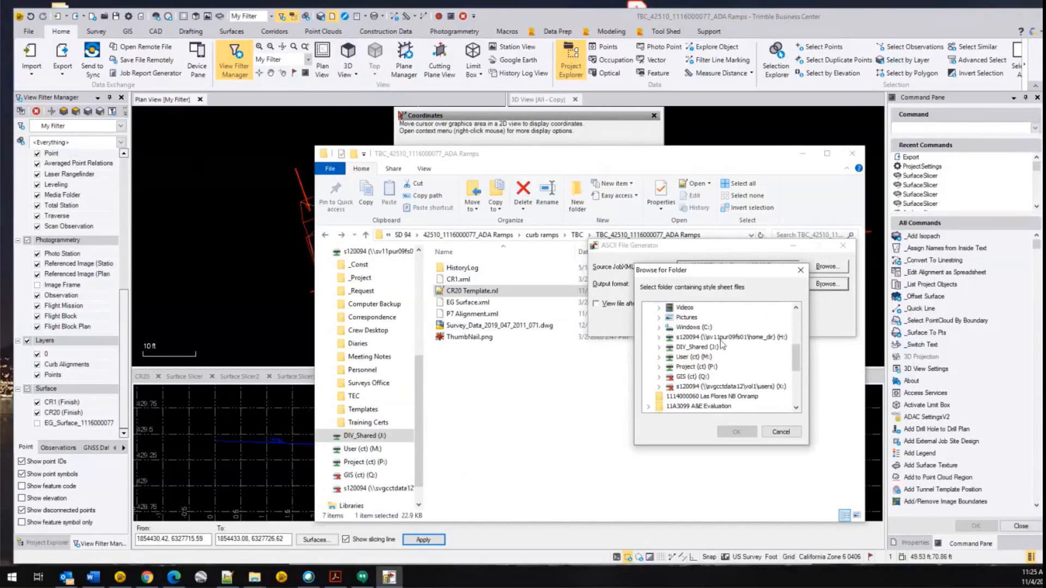
click(721, 339)
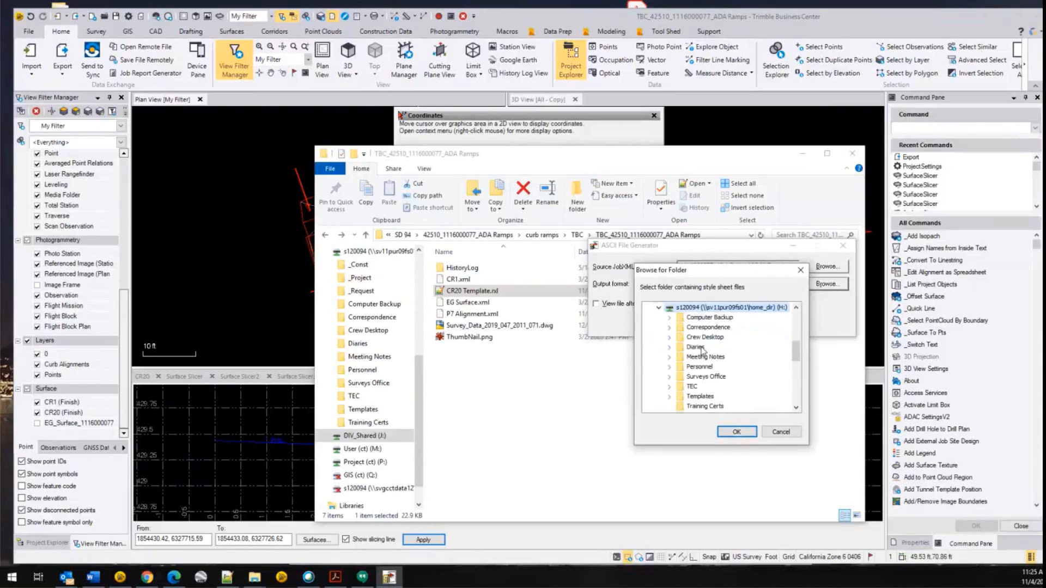
click(659, 308)
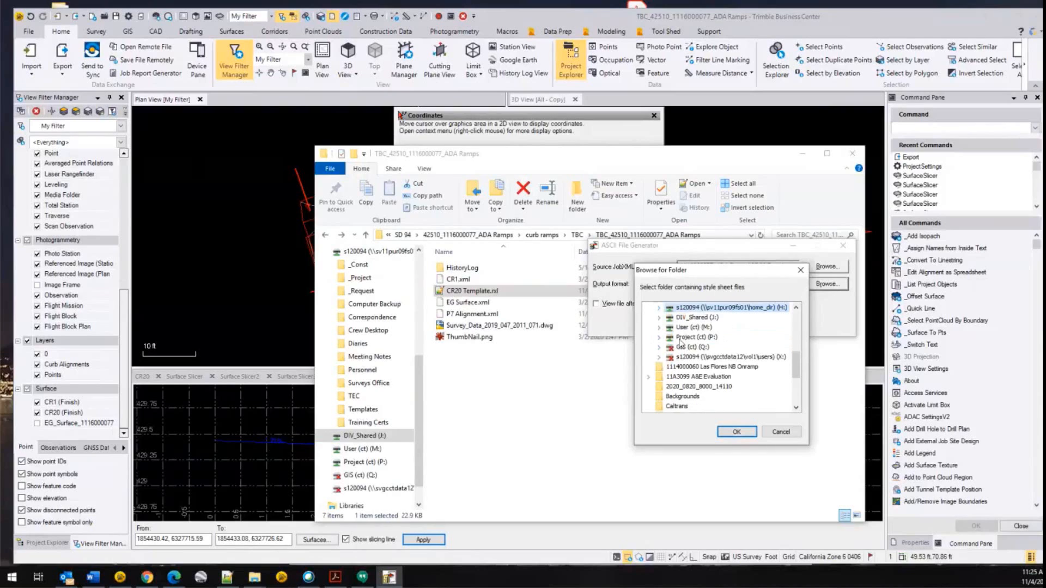
click(662, 329)
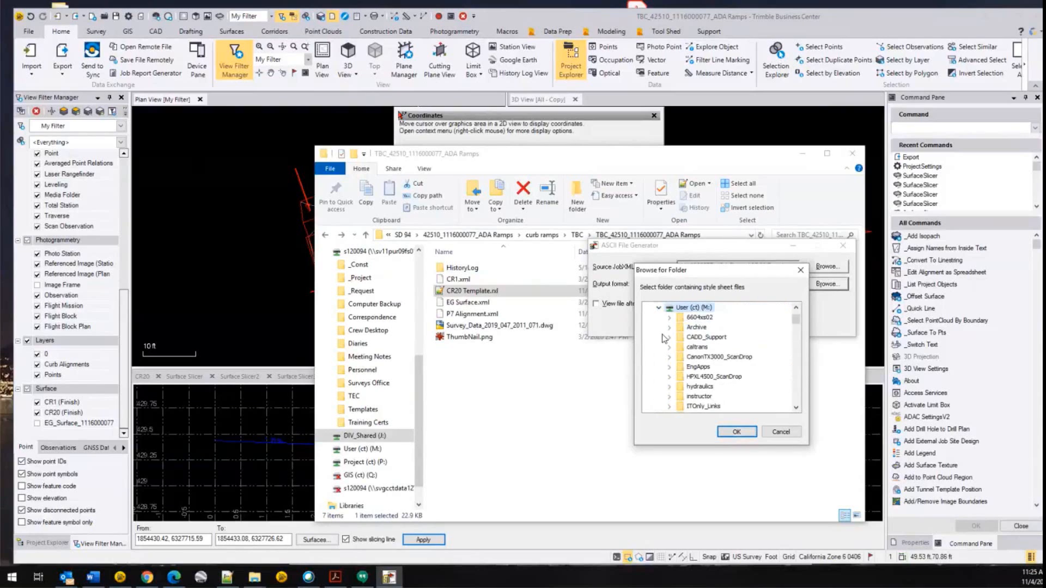
- Find and expand the operator's own user folder on the User (ct) (M:) drive
scroll(694, 364, down, 10)
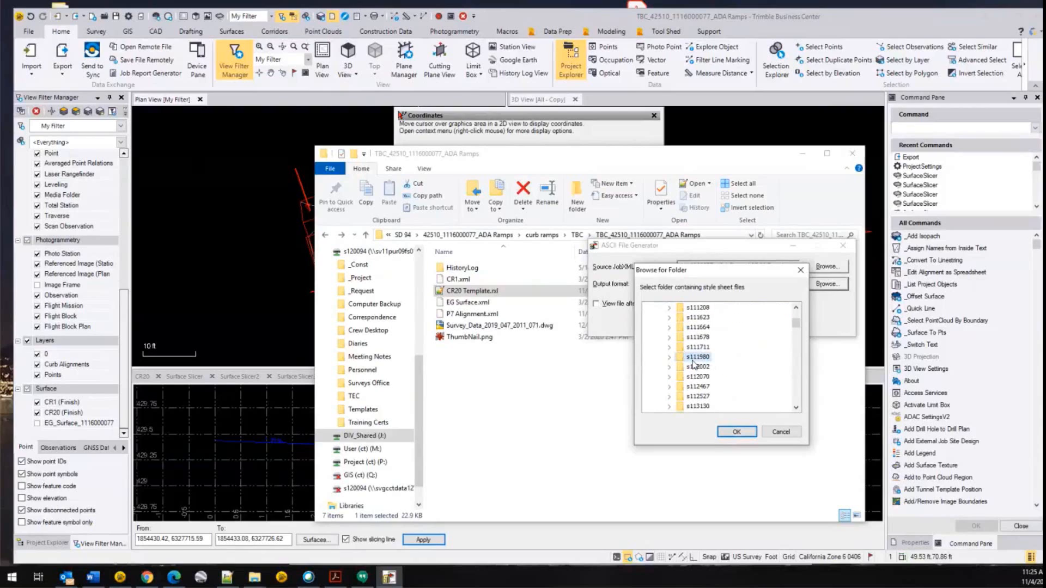
key(t)
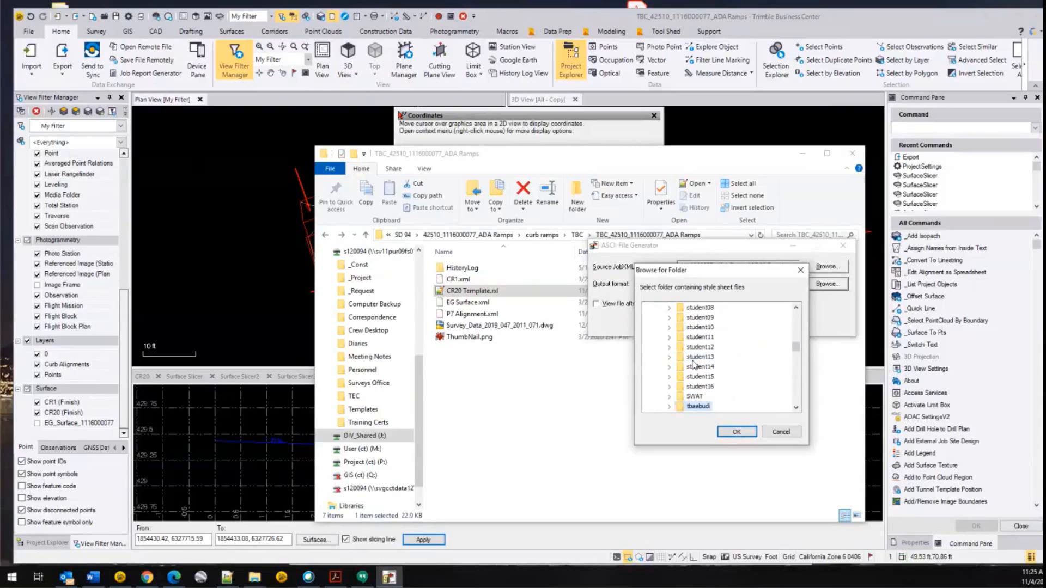
key(d)
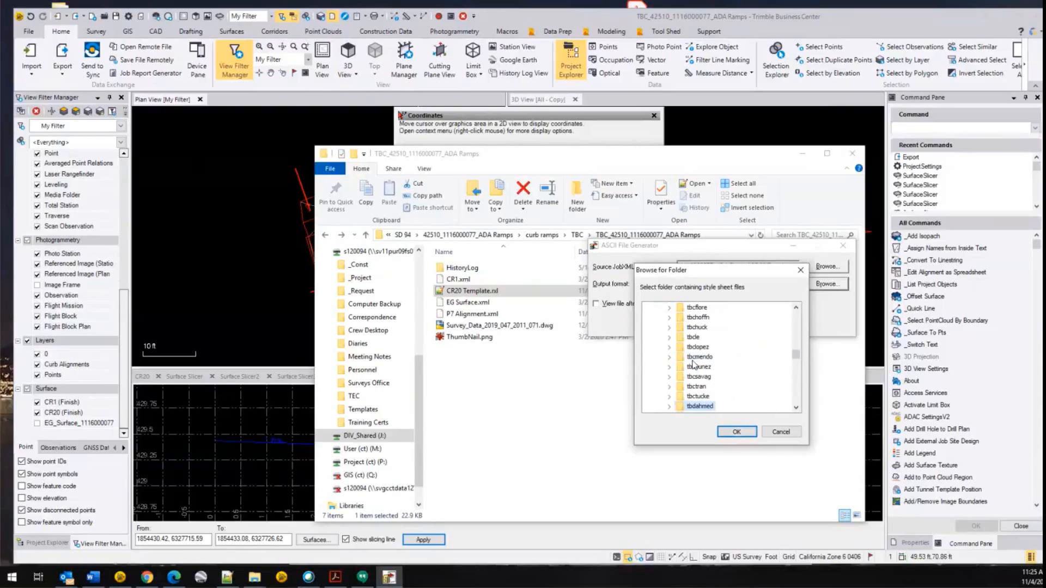
scroll(734, 380, down, 6)
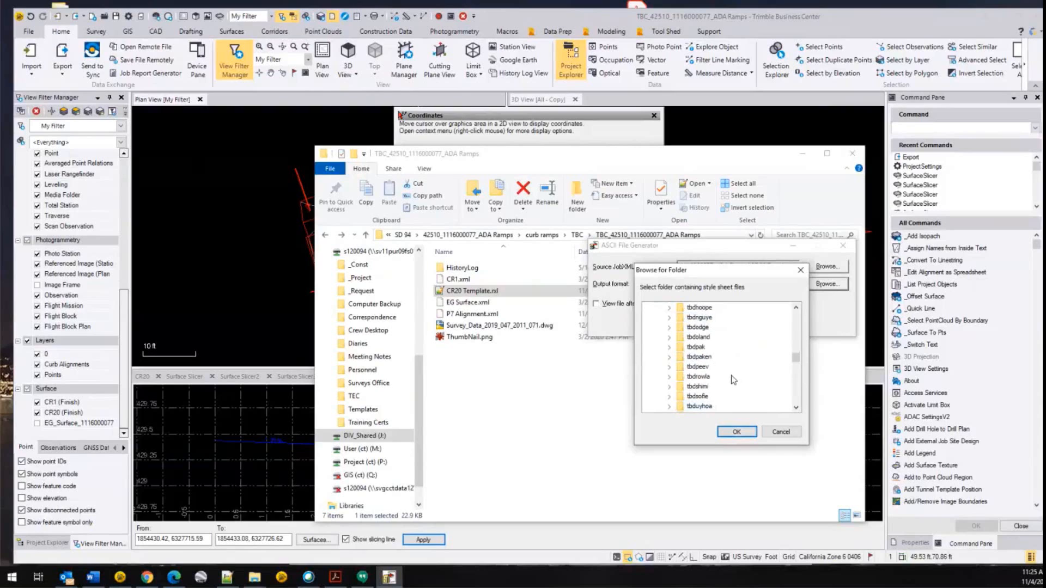
click(704, 337)
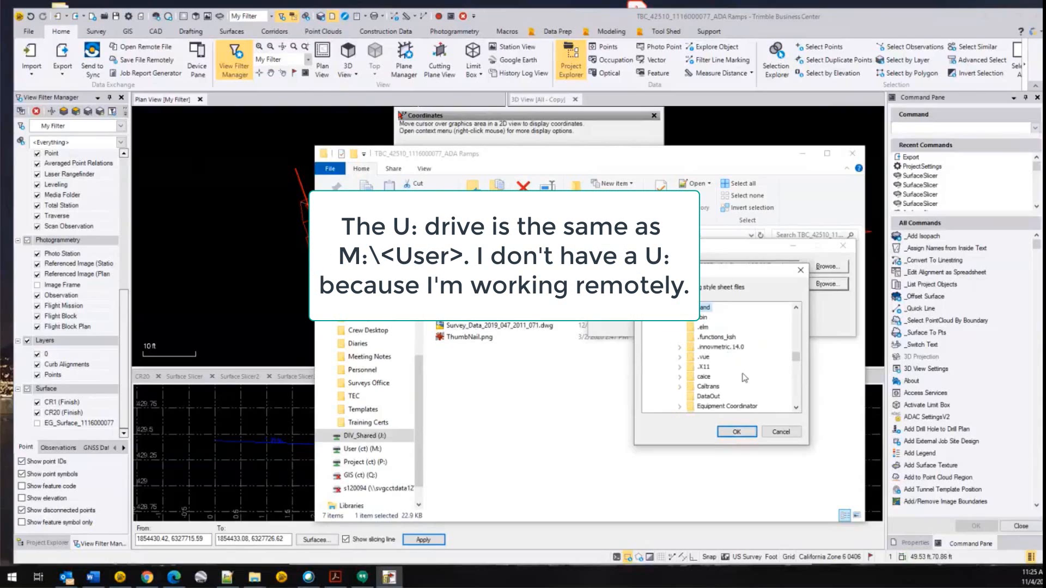
- Look through the user folder for style sheets, expanding Equipment Data and its Trimble Access subfolder
scroll(730, 359, down, 3)
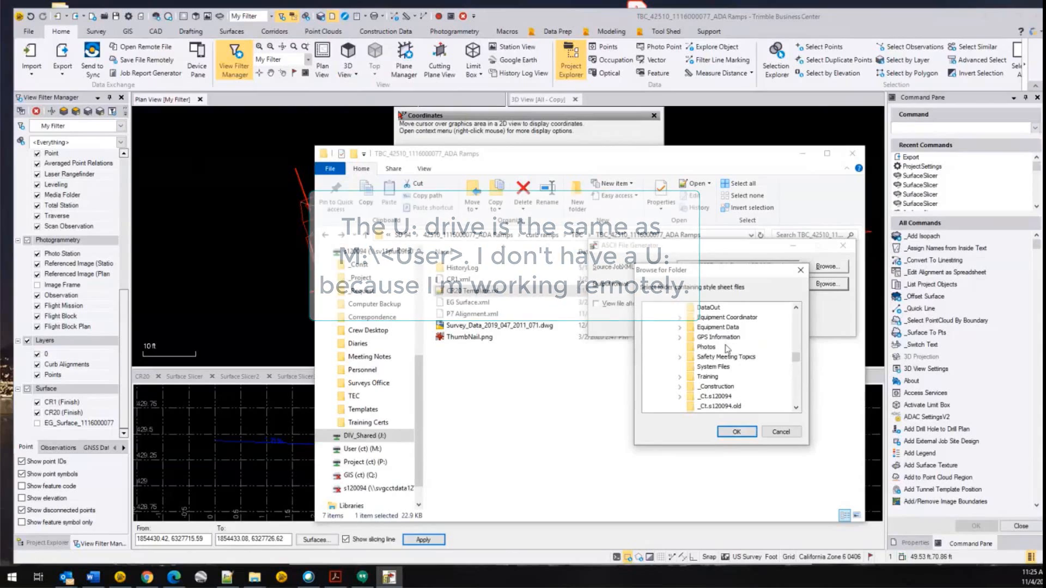
scroll(725, 338, up, 1)
scroll(725, 338, down, 1)
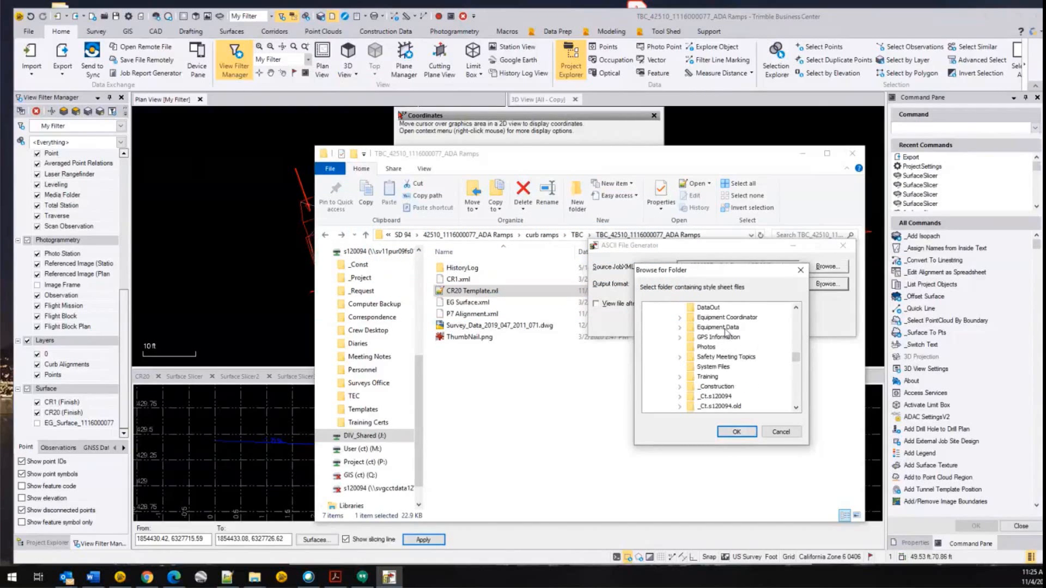
double_click(717, 327)
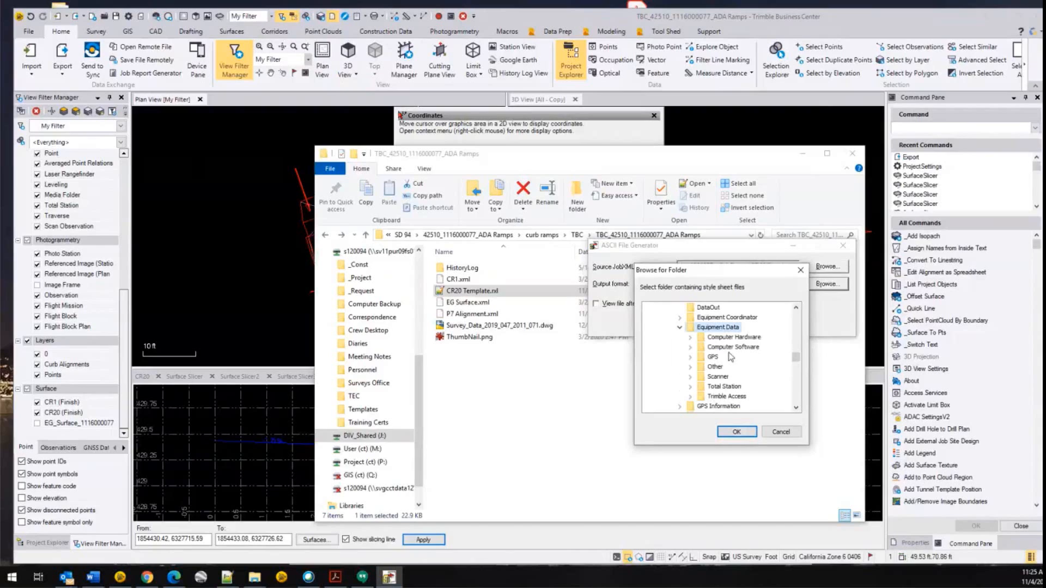
double_click(733, 396)
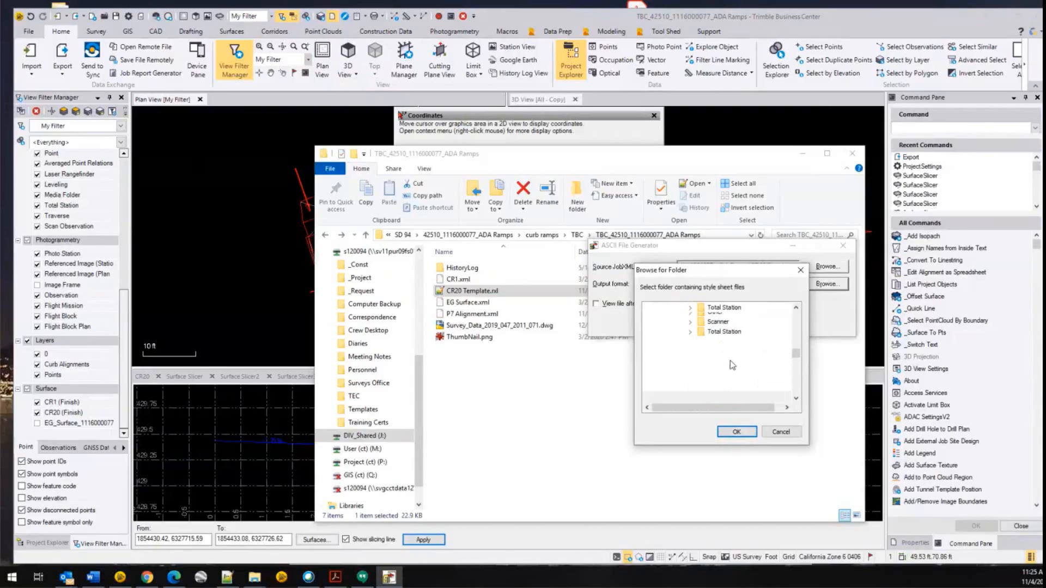
scroll(730, 360, down, 2)
scroll(731, 364, up, 2)
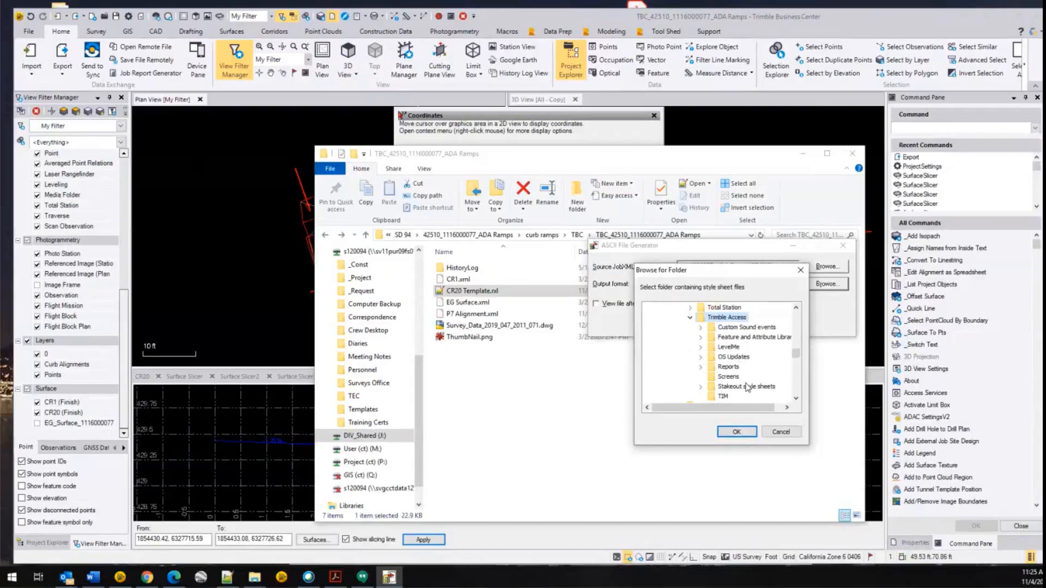
scroll(747, 387, up, 3)
scroll(747, 387, down, 1)
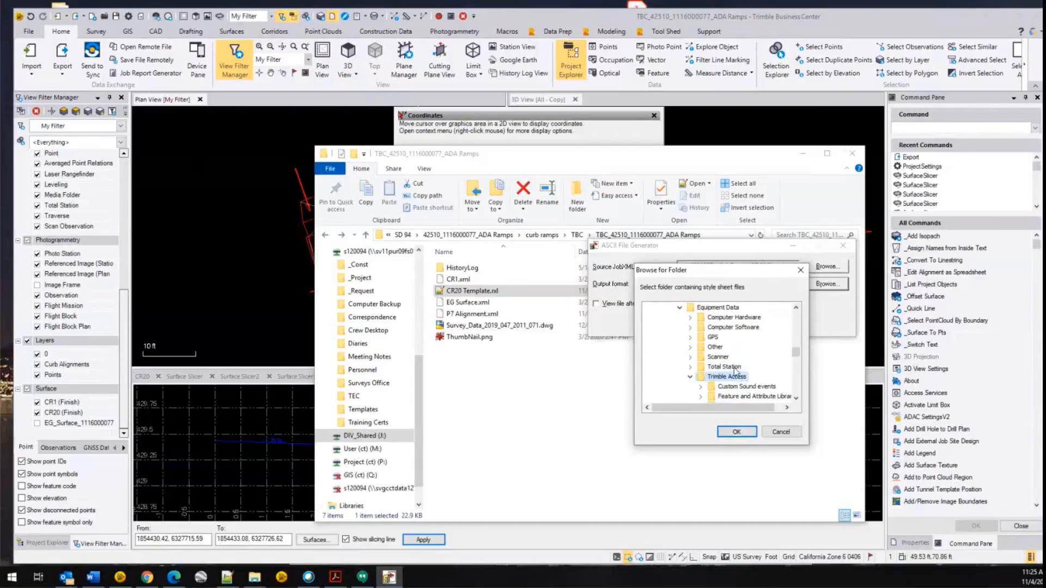
- Expand Computer Software and its TBC subfolder under Equipment Data, and accept the style sheet folder selection
click(729, 328)
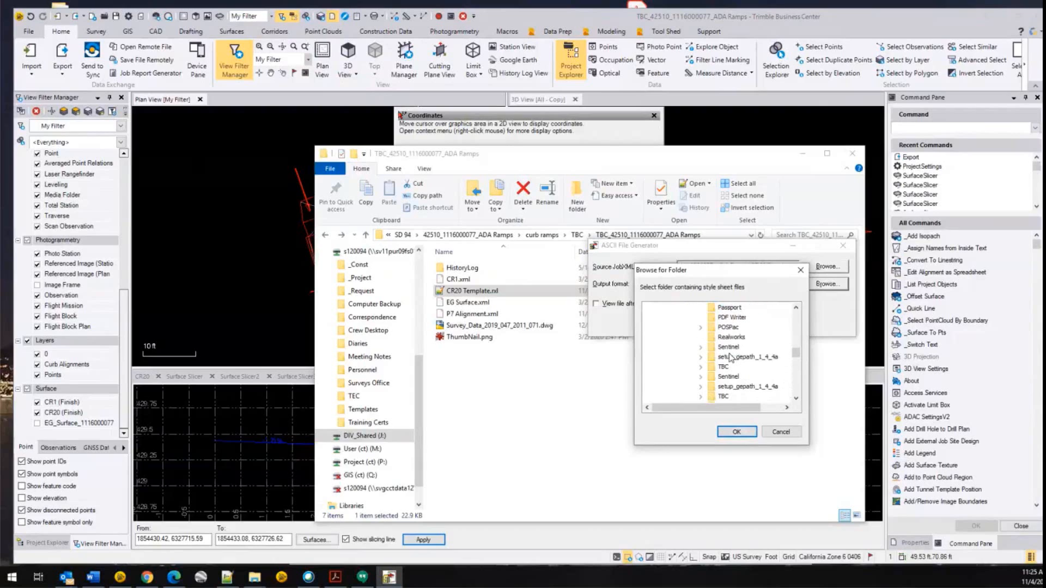
scroll(731, 357, up, 1)
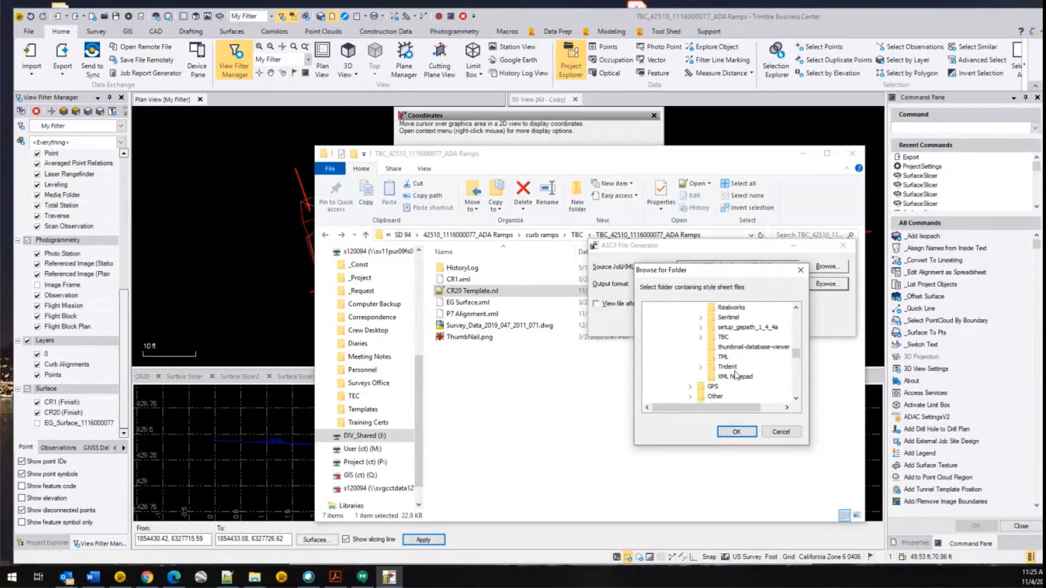
scroll(735, 376, up, 3)
scroll(735, 376, down, 1)
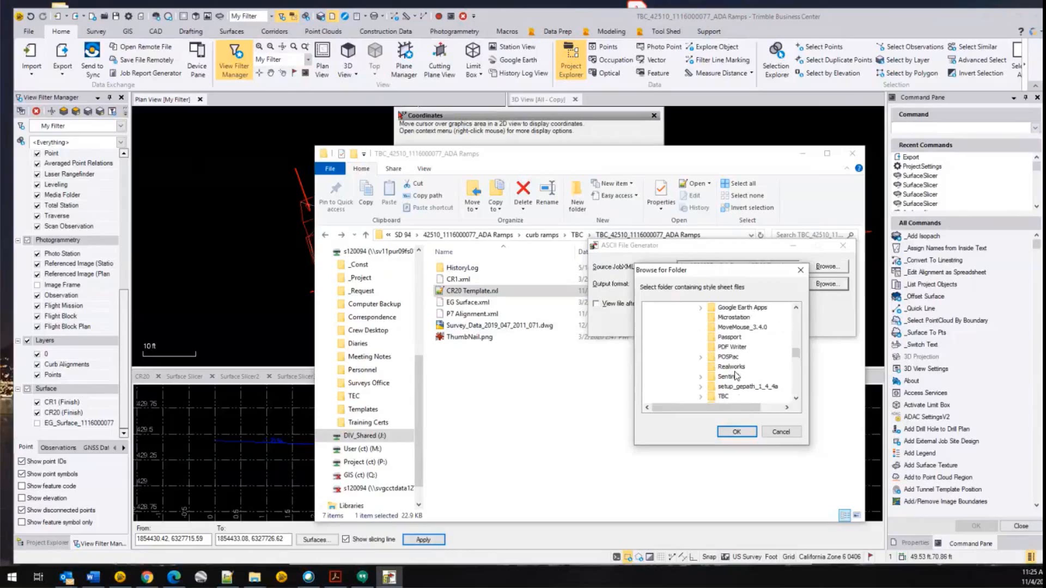
double_click(730, 397)
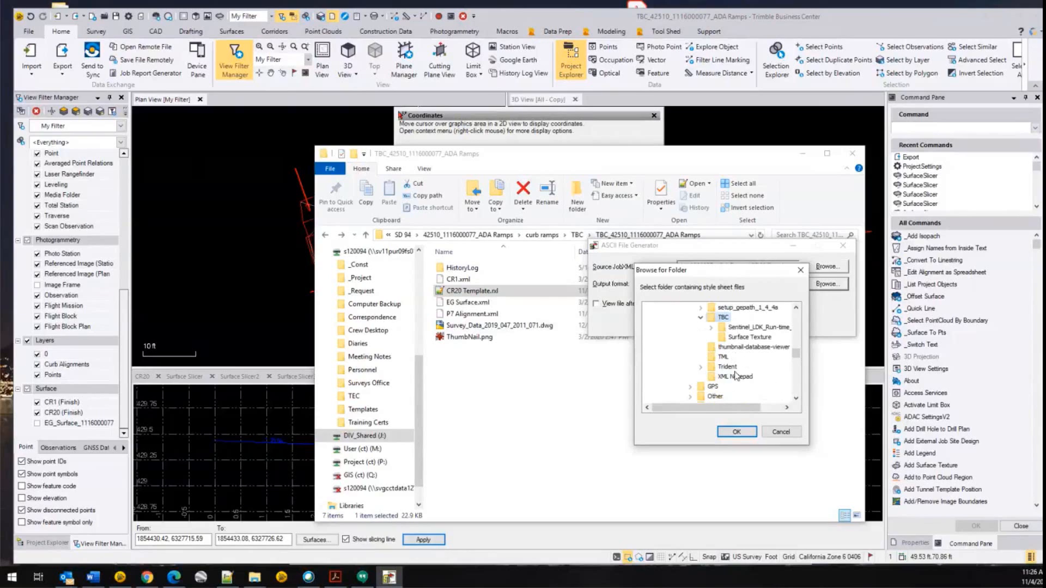
click(736, 431)
- Set the ASCII File Generator output format for CR20 Template.rxl to CT_RoadXML_Report_20180122
click(794, 285)
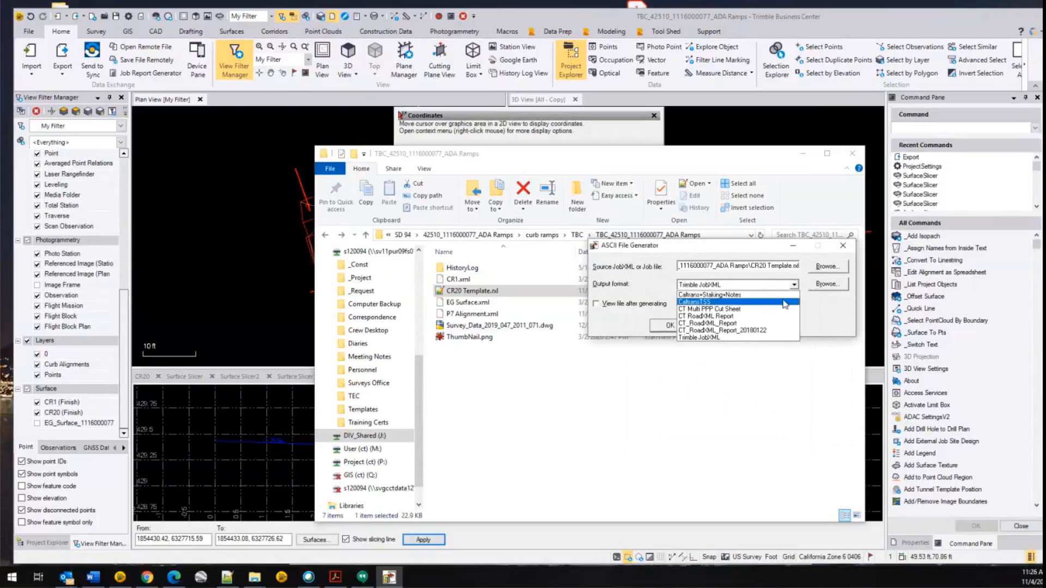
click(770, 331)
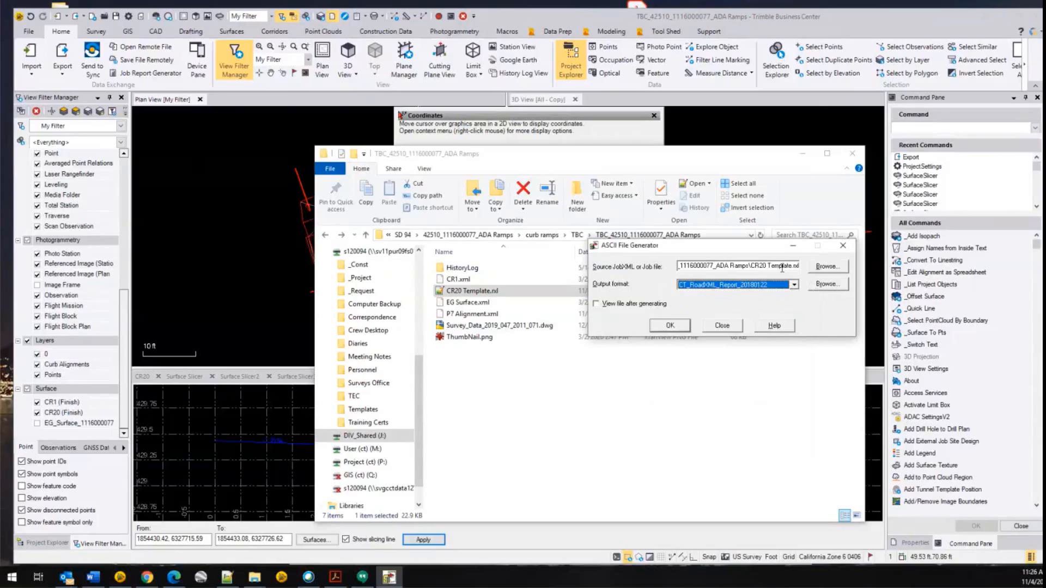
click(653, 325)
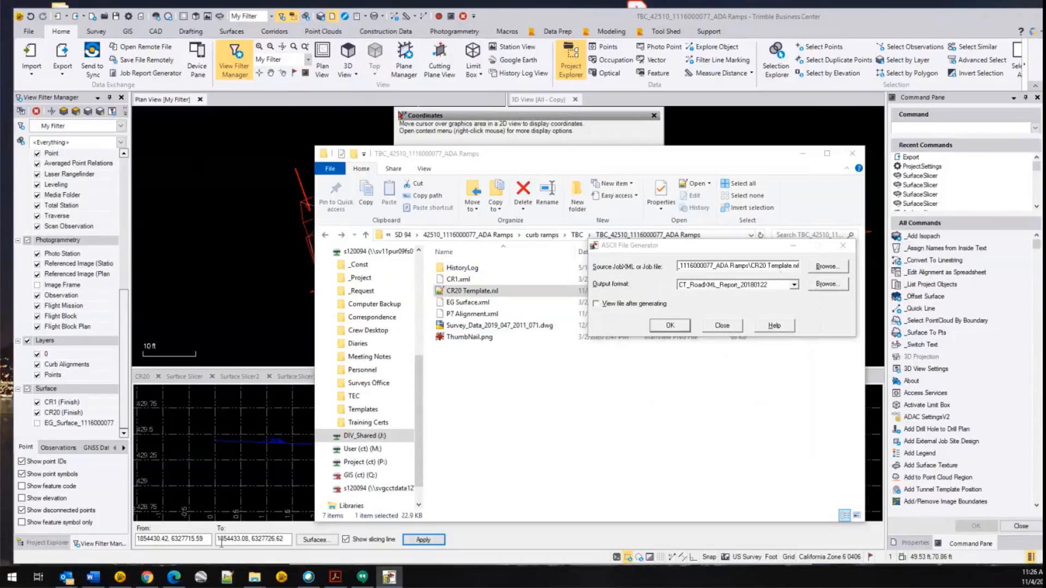
click(259, 568)
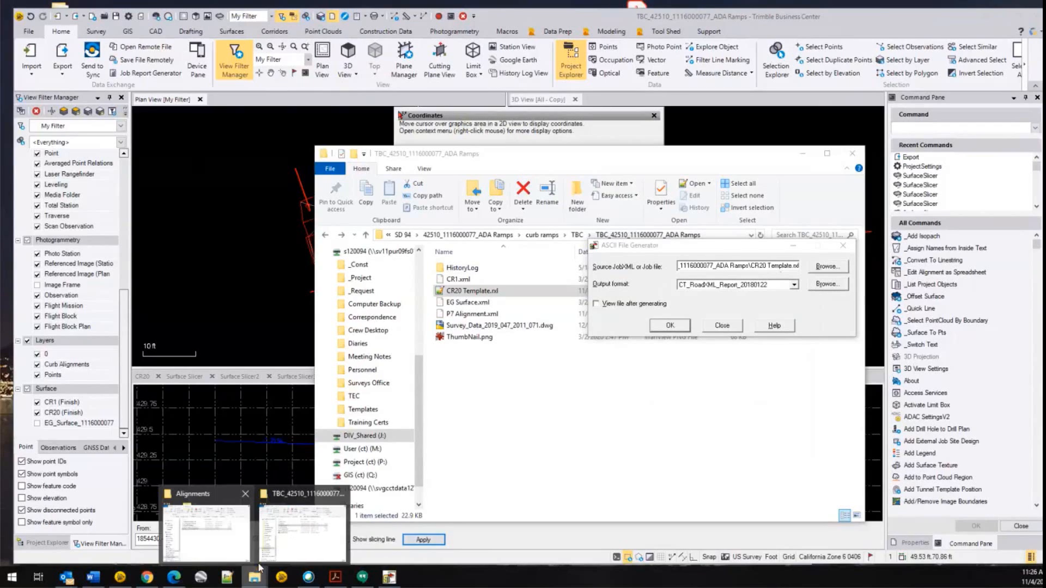
click(288, 535)
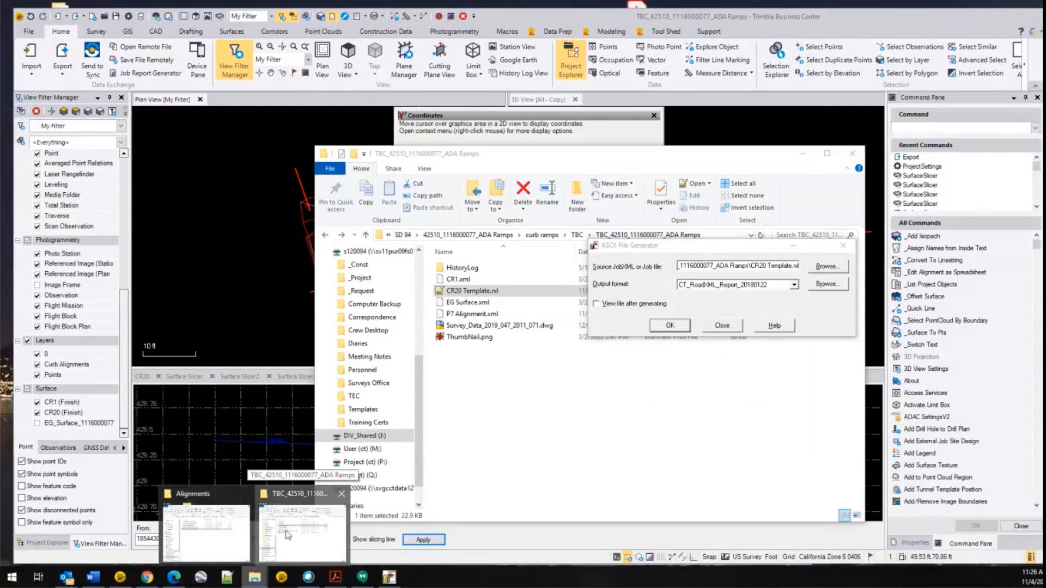
right_click(463, 292)
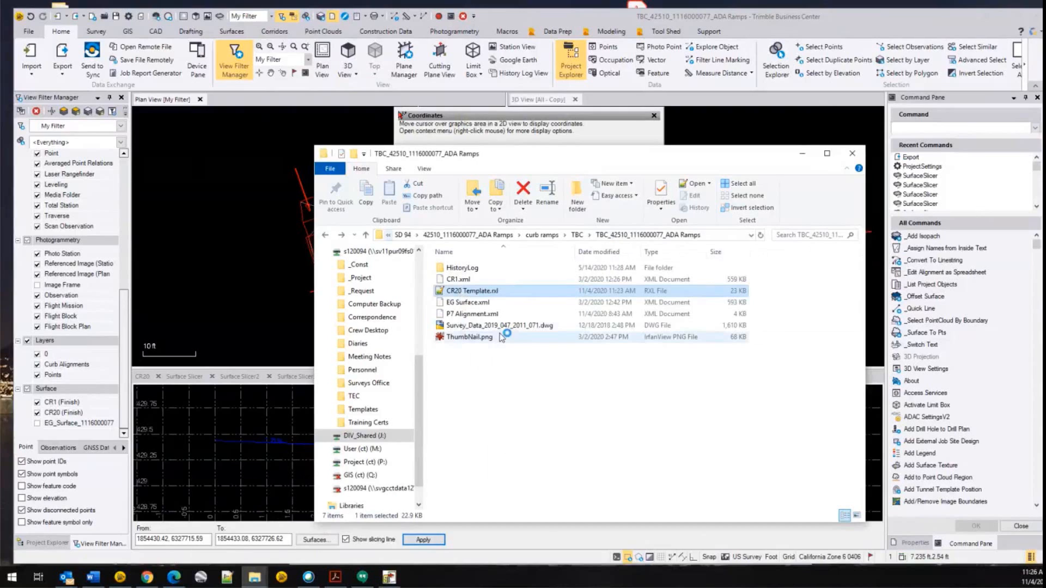
click(499, 332)
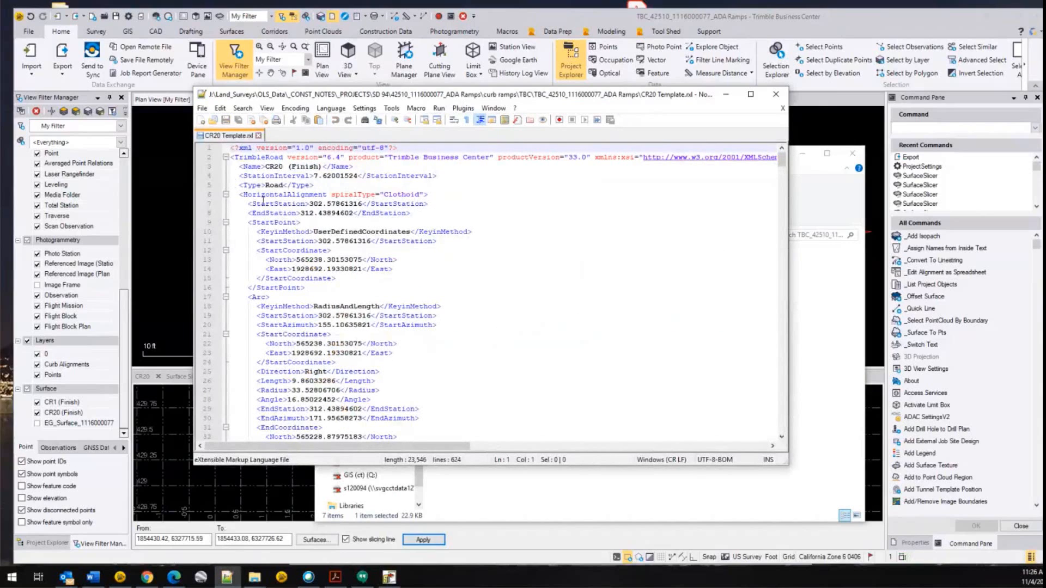
- Collapse the HorizontalAlignment and VerticalAlignment blocks and examine the StationInterval element near the start of the file
click(225, 195)
click(226, 204)
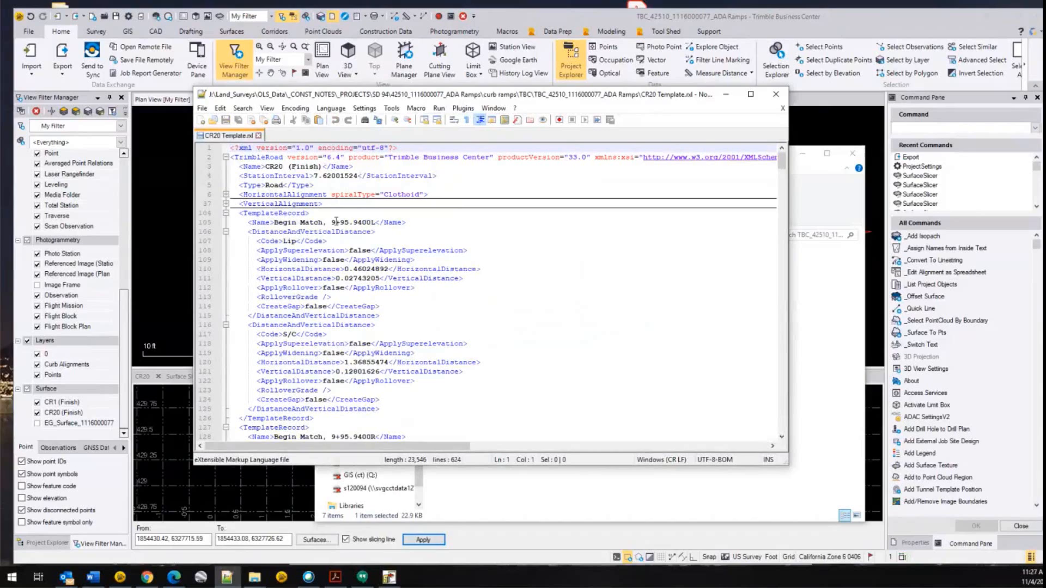
drag(358, 176, 314, 175)
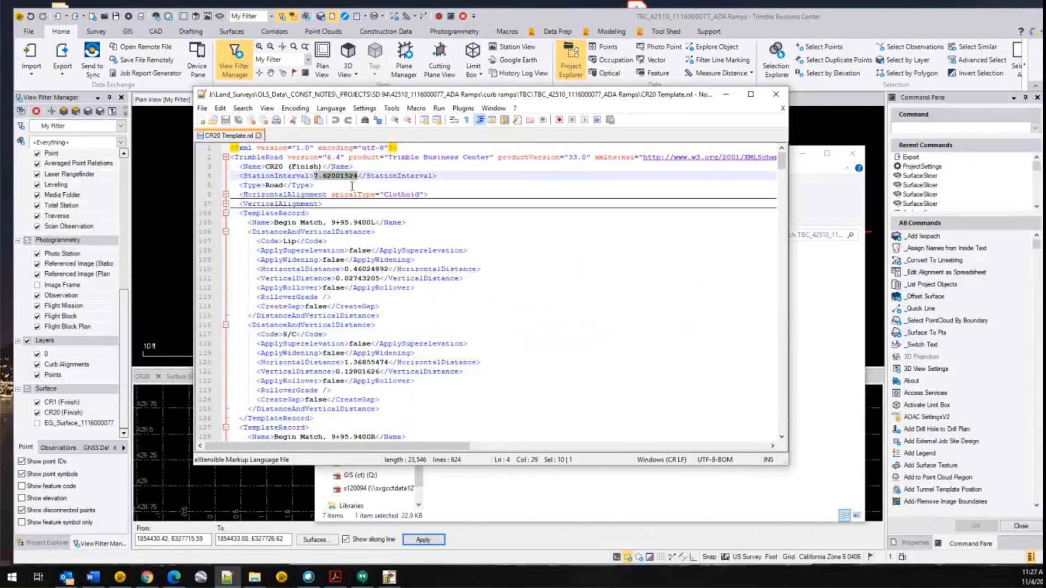
click(275, 176)
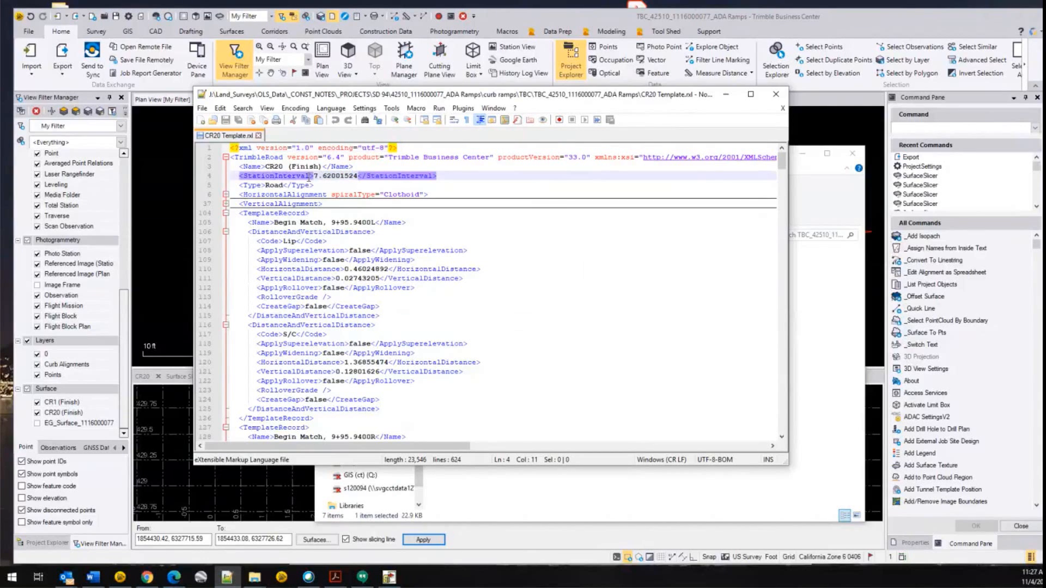
click(451, 176)
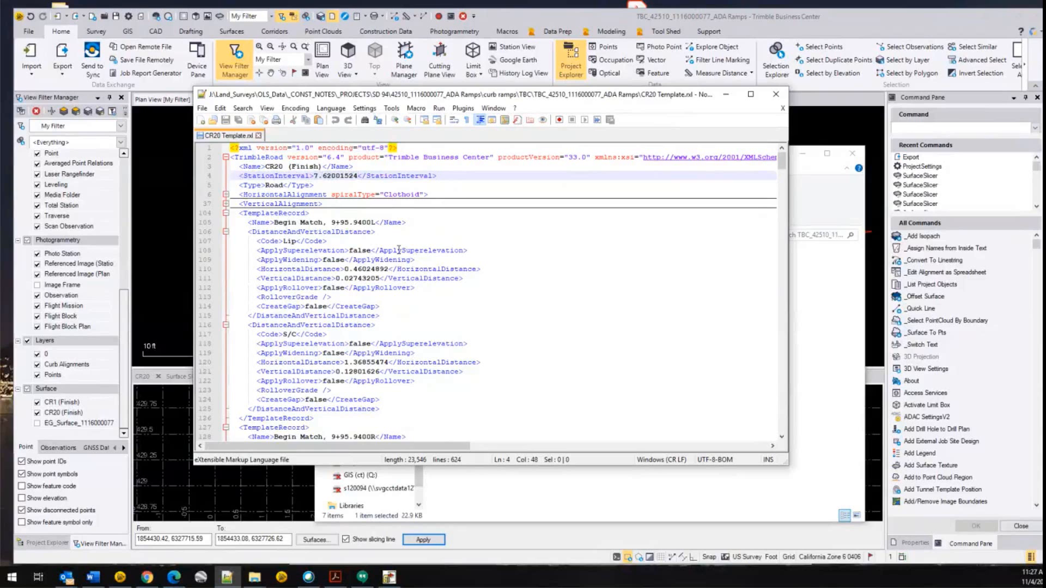
- Review the template records and collapse the five consecutive records from End Ramp 10+11.3700R up to the 10+20.0000L record
scroll(399, 250, down, 10)
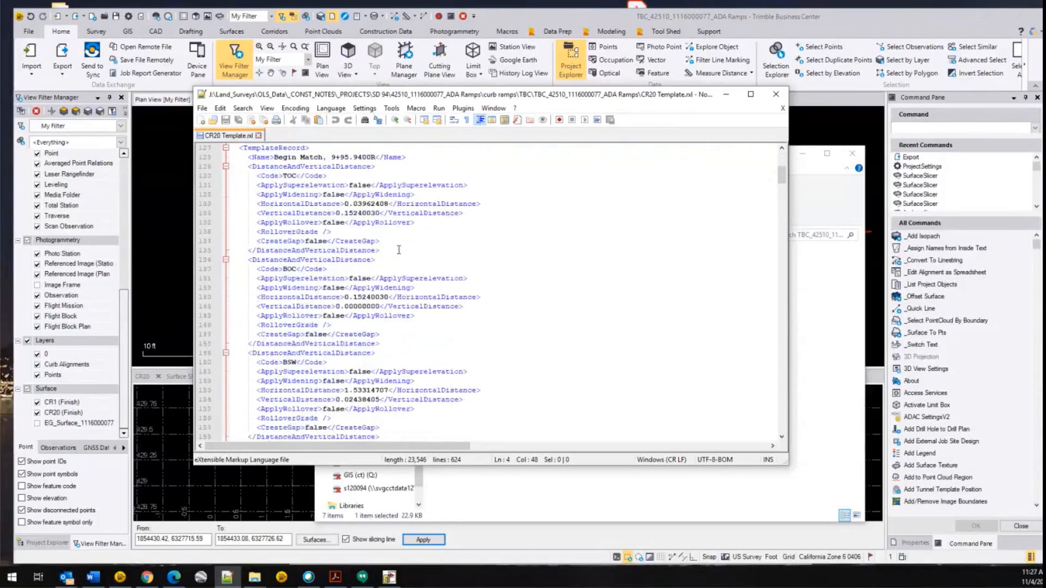
scroll(399, 249, down, 20)
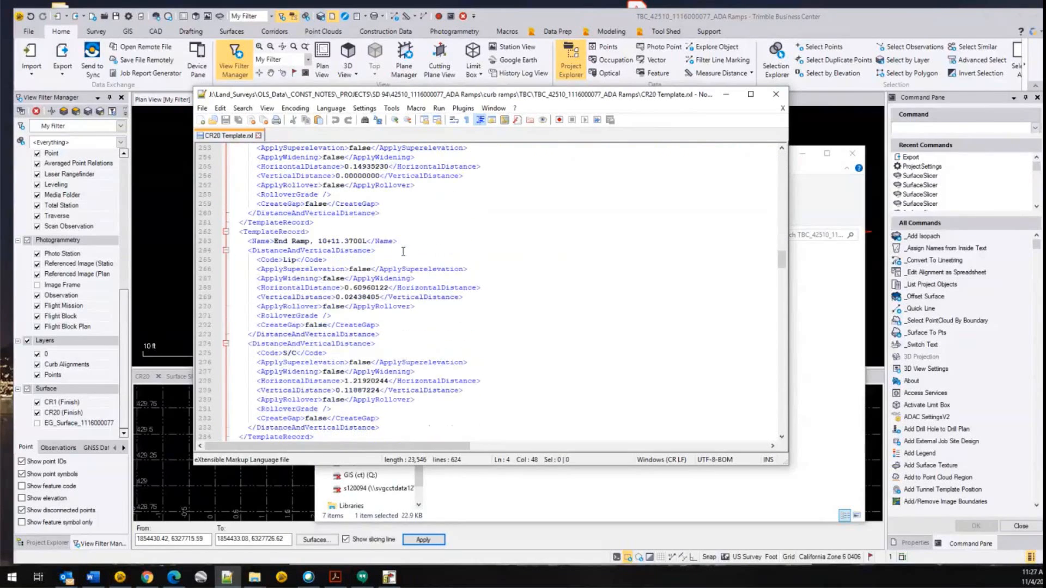
scroll(403, 251, down, 18)
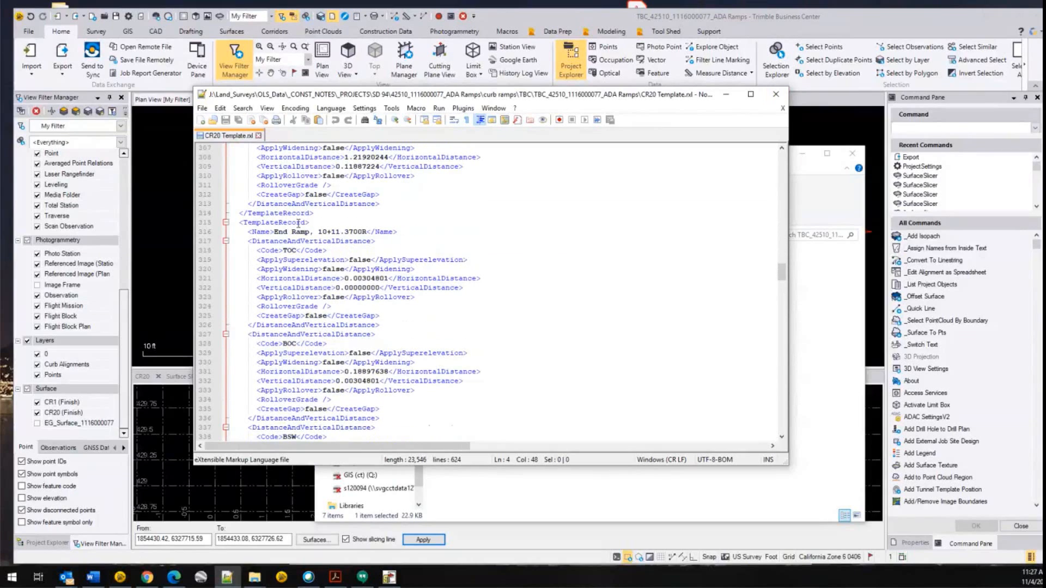
click(226, 222)
click(226, 231)
click(226, 241)
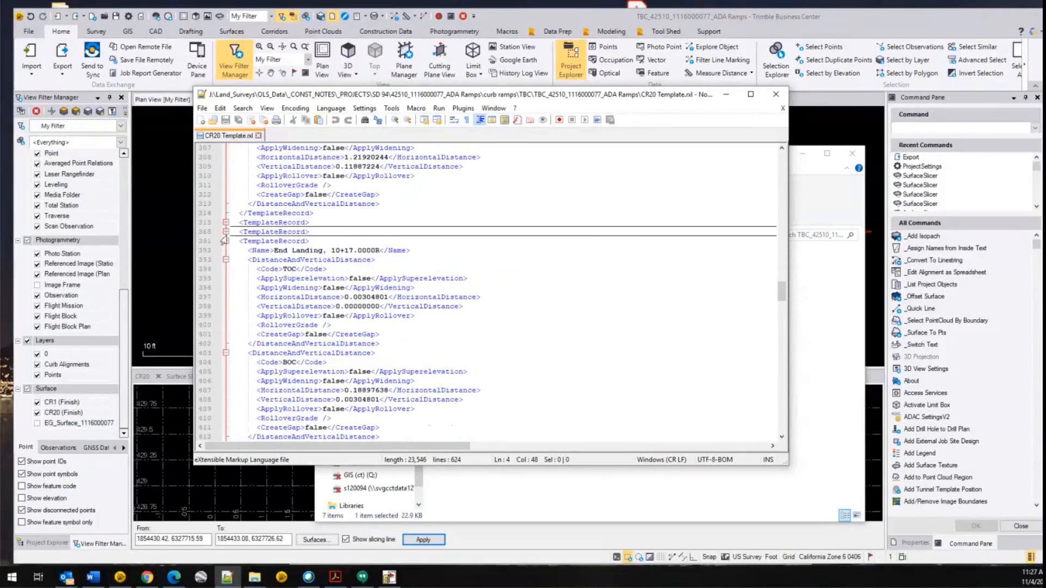
click(226, 250)
click(225, 259)
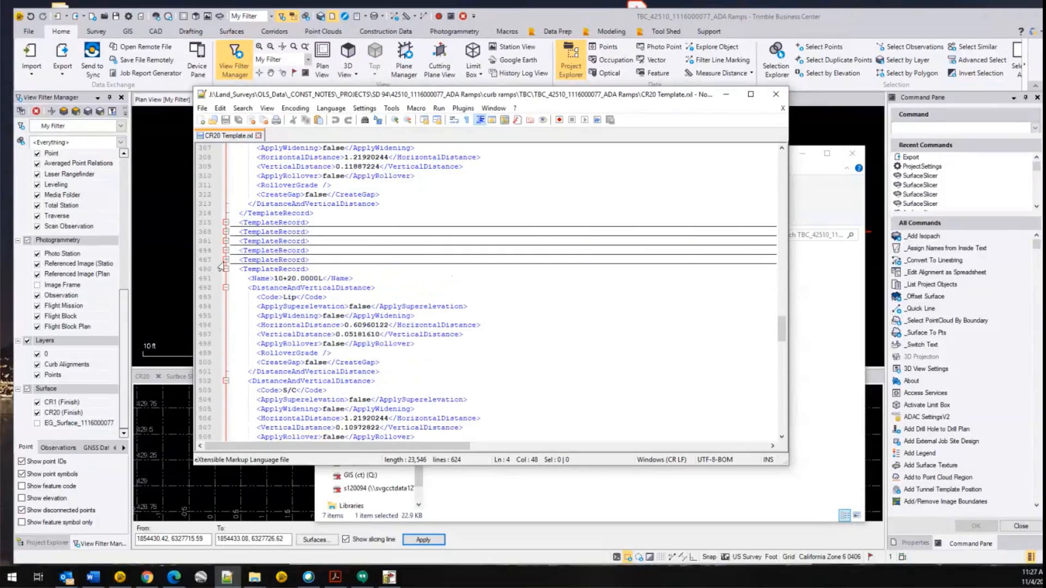
- Expand the collapsed Curb Only 10+17.0100L and End Landing 10+17.0000L template records again to read their contents
click(226, 260)
click(225, 250)
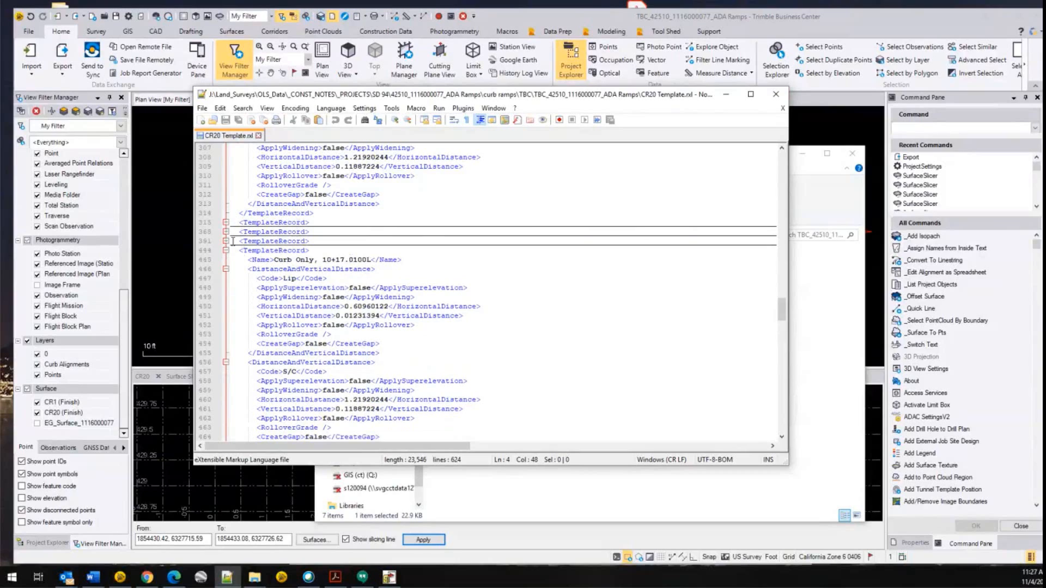
click(225, 232)
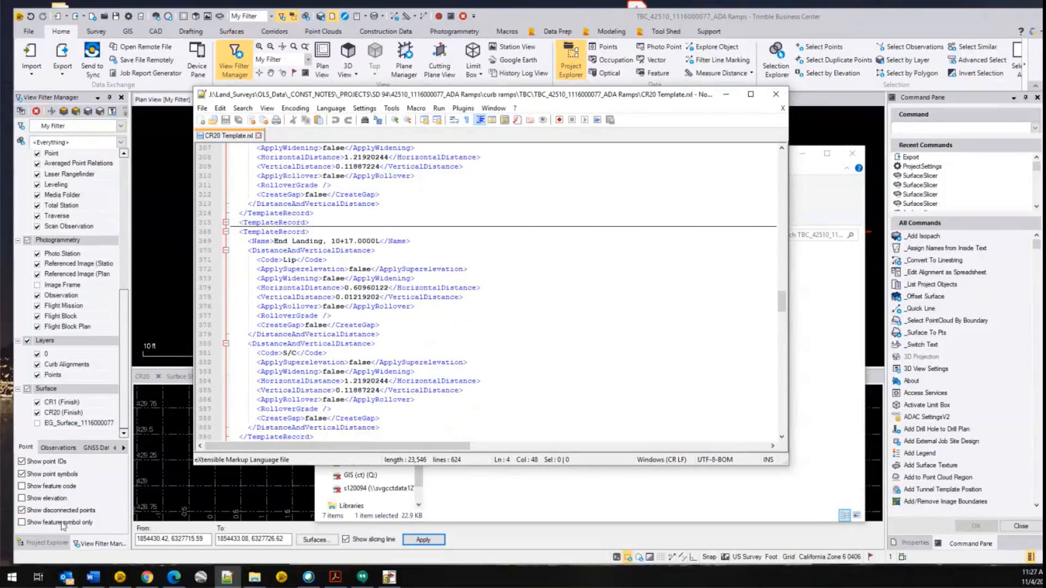
- Compare the CR20 corridor stations in Trimble Business Center's Project Explorer with the End Landing 10+17.0000L record name in the RXL file
click(48, 544)
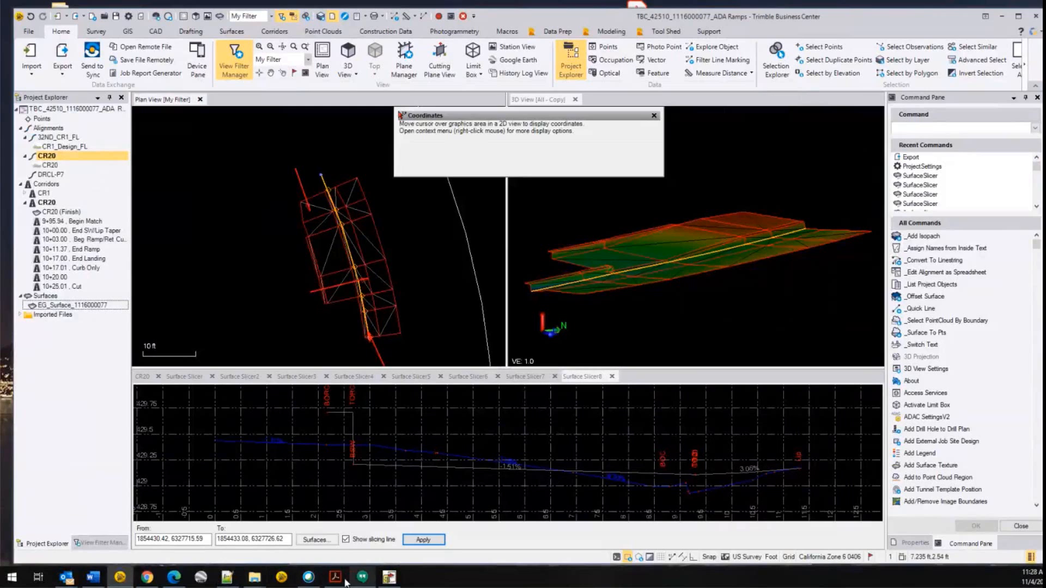
click(227, 579)
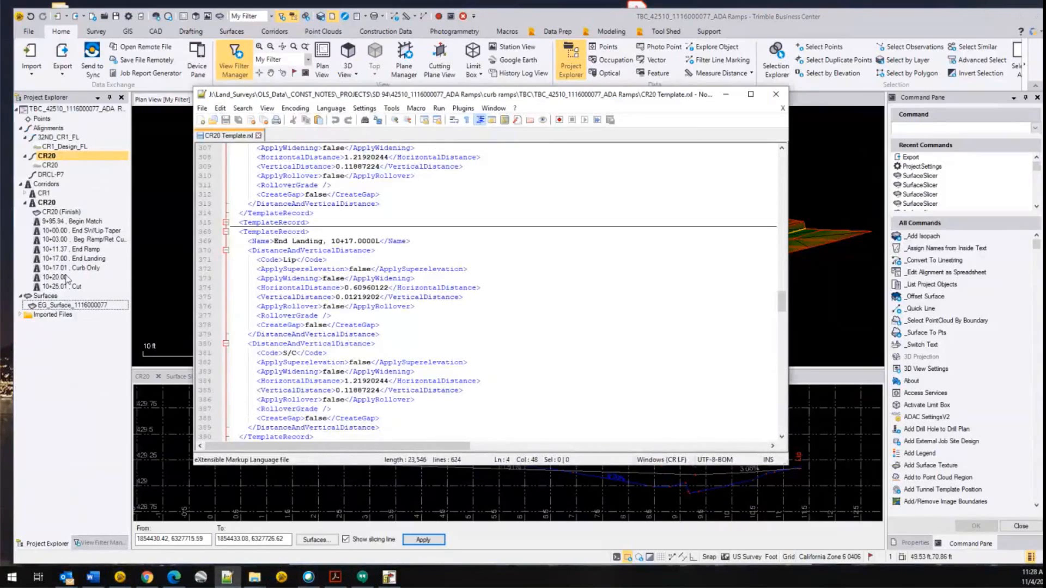
drag(380, 241, 274, 242)
- Review the earlier template records, collapse the BSW and following TORC distance elements, and continue down to the Curb Only 10+17.0100L record
scroll(291, 260, up, 6)
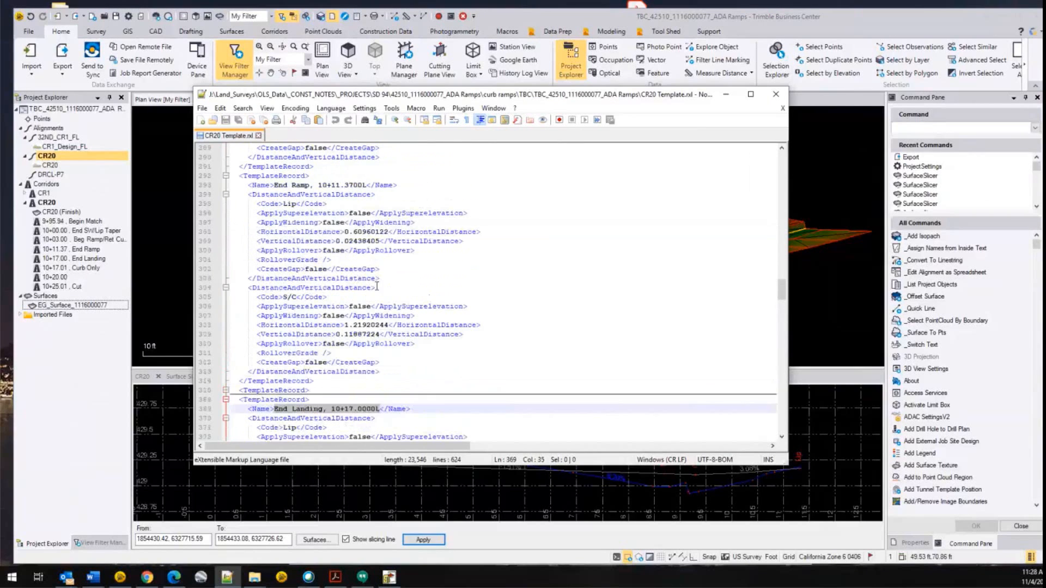
scroll(359, 245, up, 11)
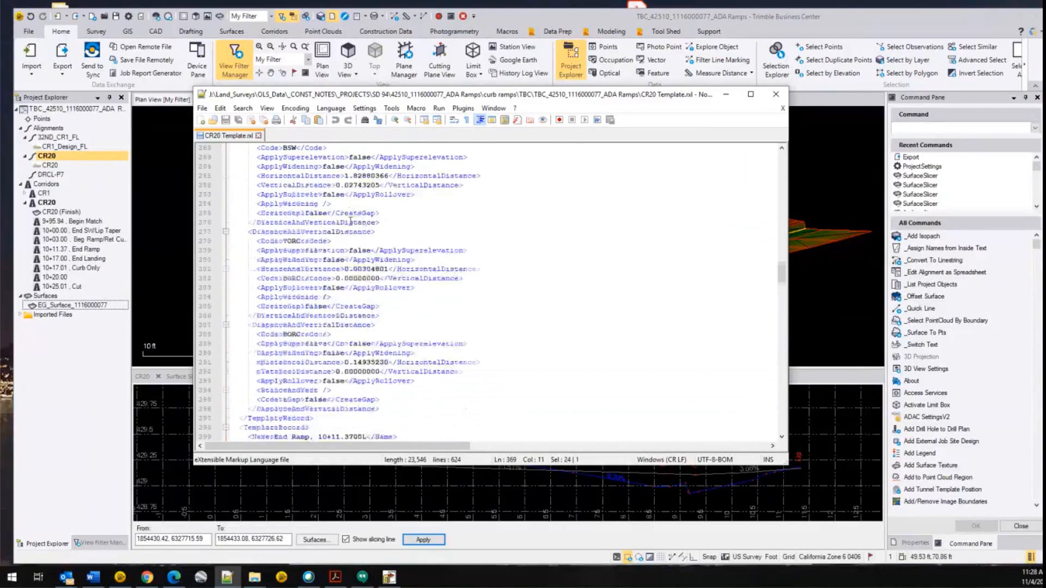
scroll(361, 262, up, 3)
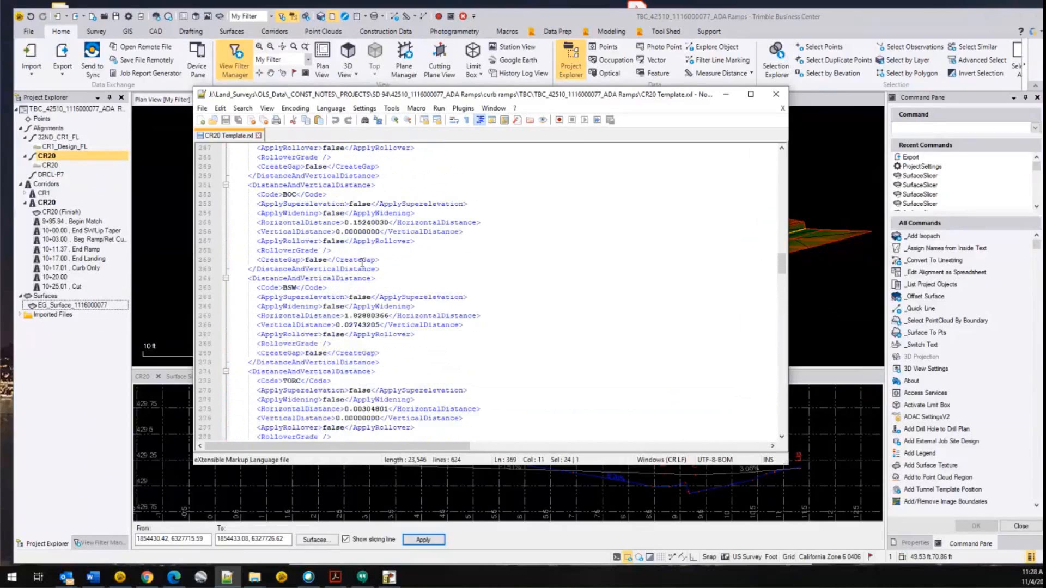
click(225, 279)
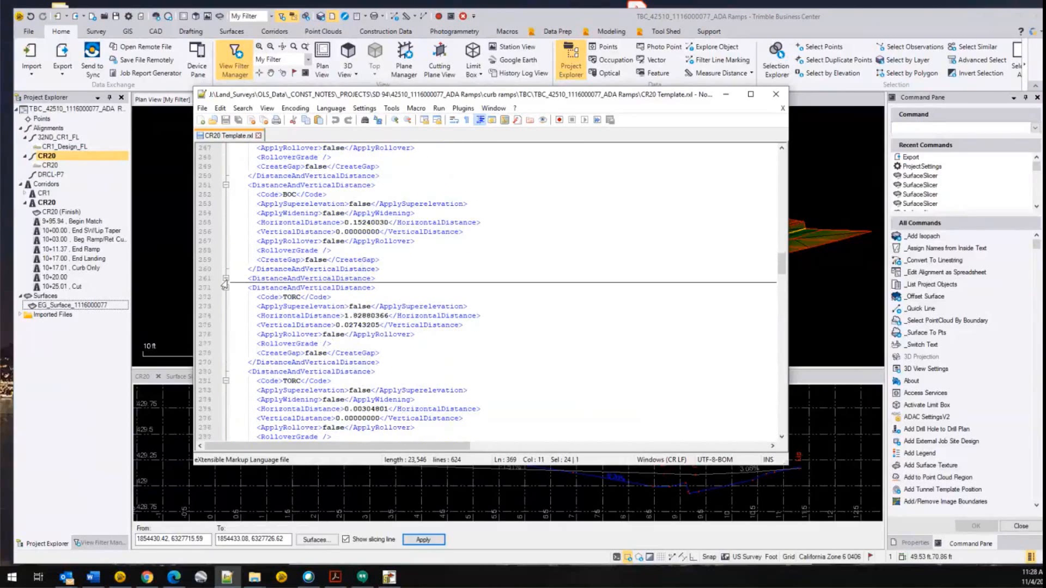
click(226, 288)
scroll(315, 293, down, 20)
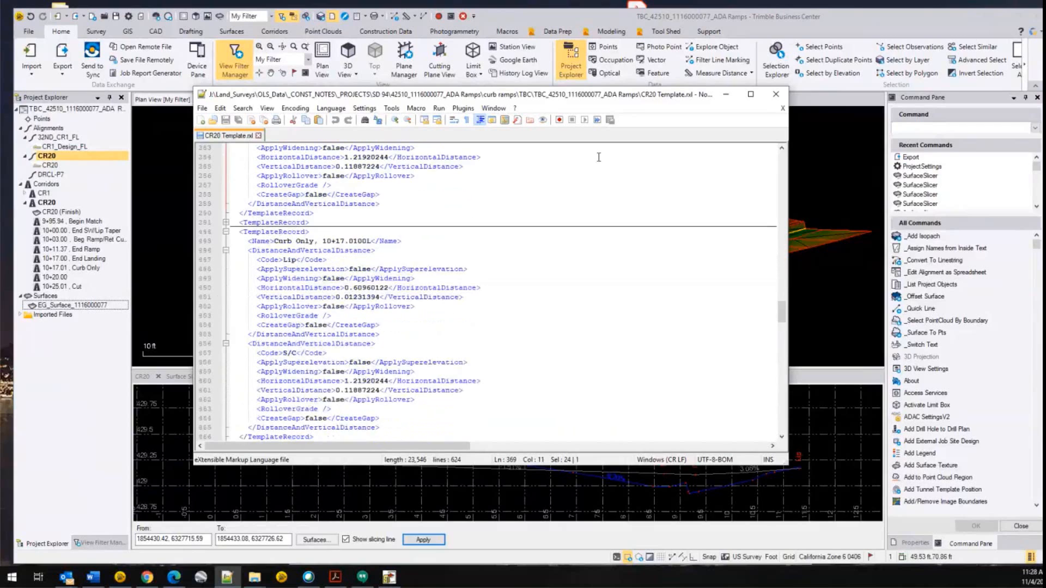
- Close the CR20 Template RXL file and start generating its report with the CT_RoadXML_Report_20180122 output format
click(774, 101)
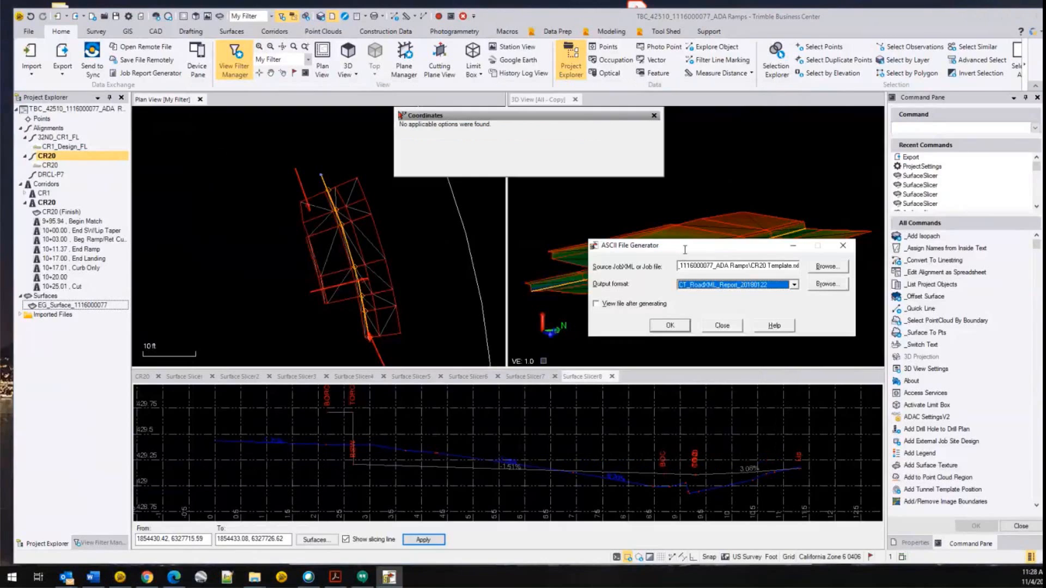
drag(709, 246, 609, 199)
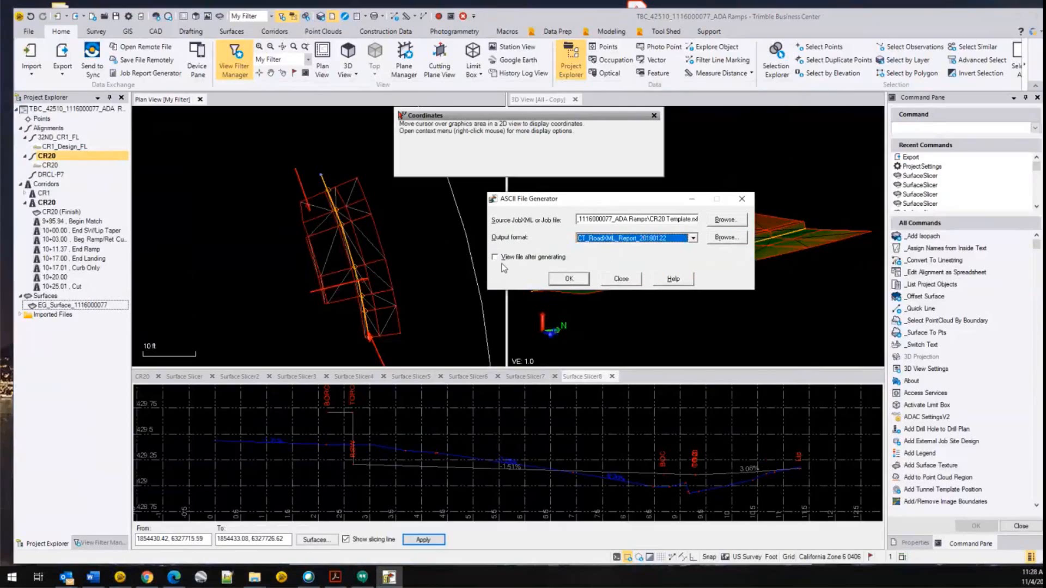
click(565, 279)
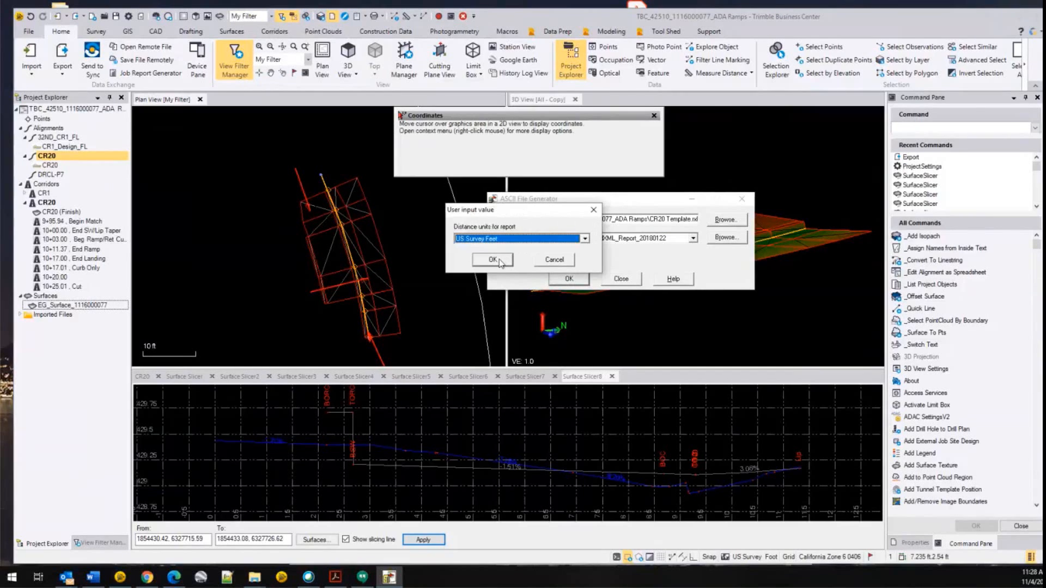
- Accept US Survey Feet as report units, an empty start station, the remaining defaults, and No for padding between section tables
click(500, 261)
click(500, 261)
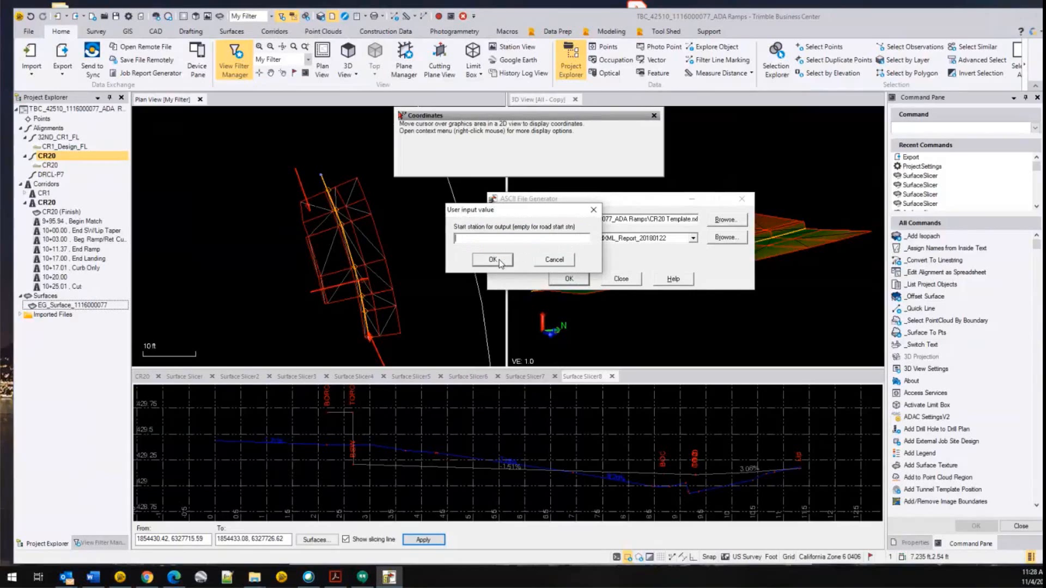
click(499, 261)
click(499, 261)
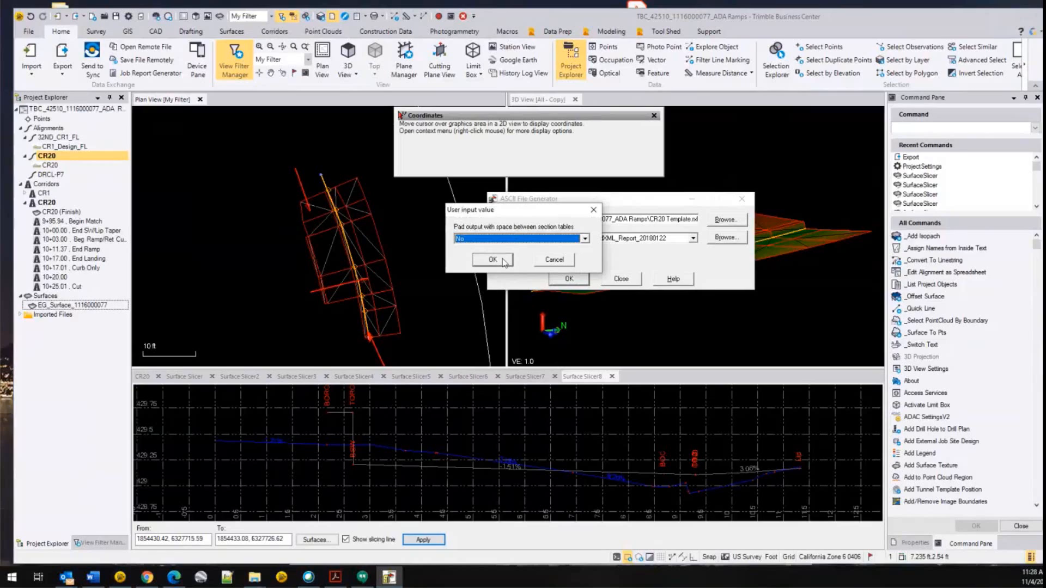
click(493, 260)
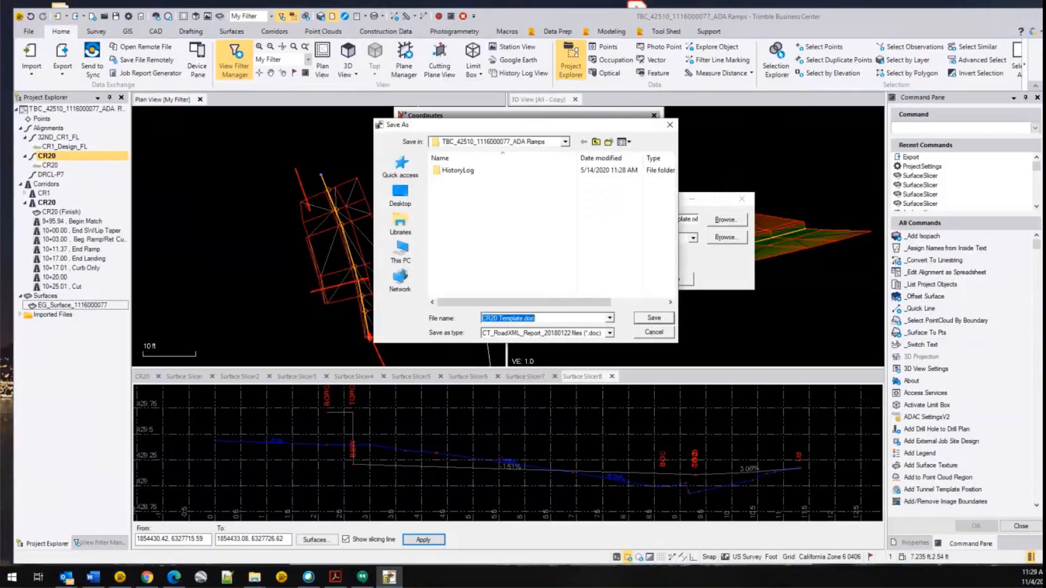
key(Return)
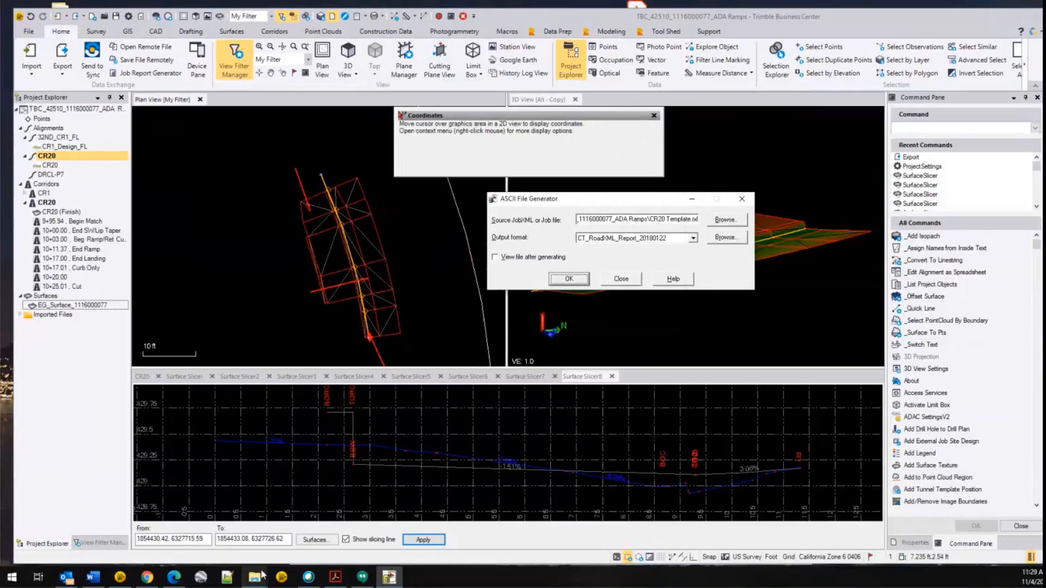
mouse_move(256, 578)
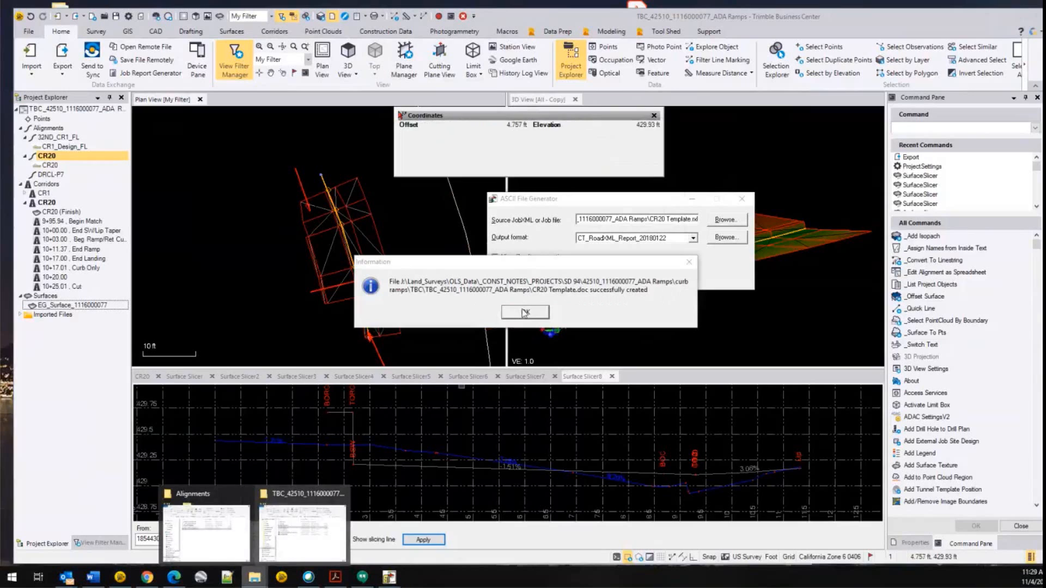
key(Return)
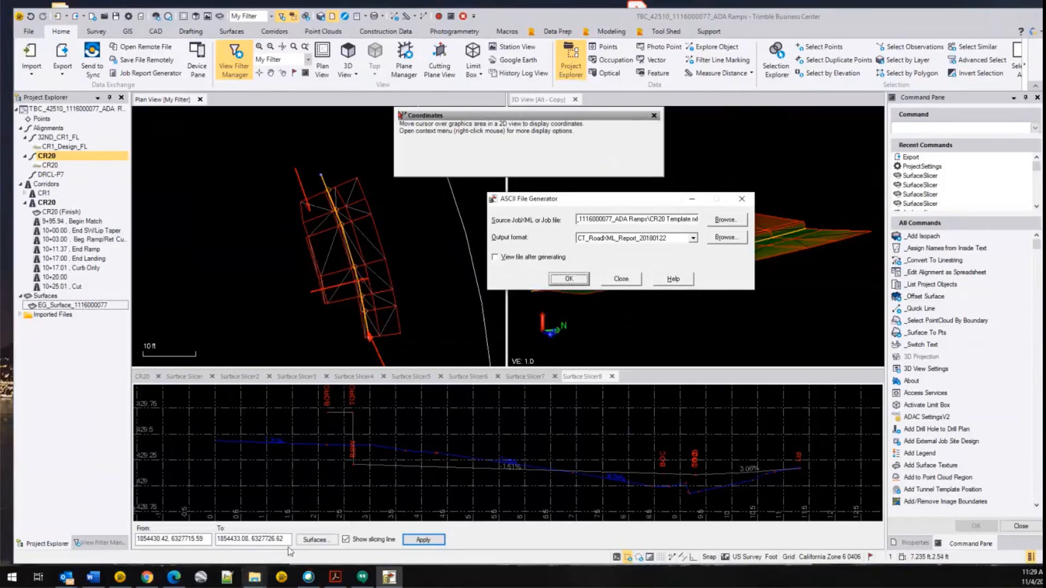
click(258, 580)
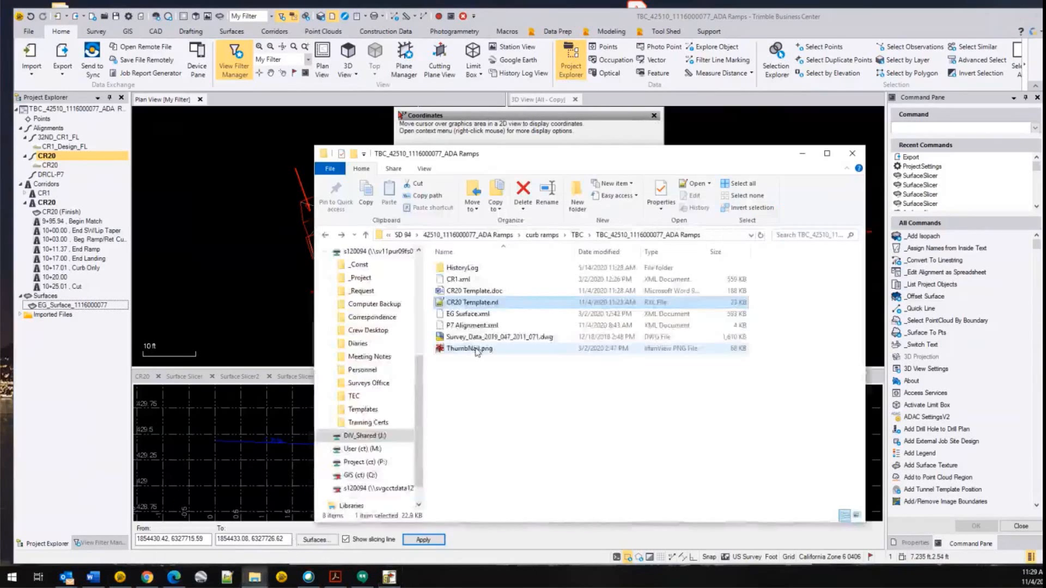
click(484, 293)
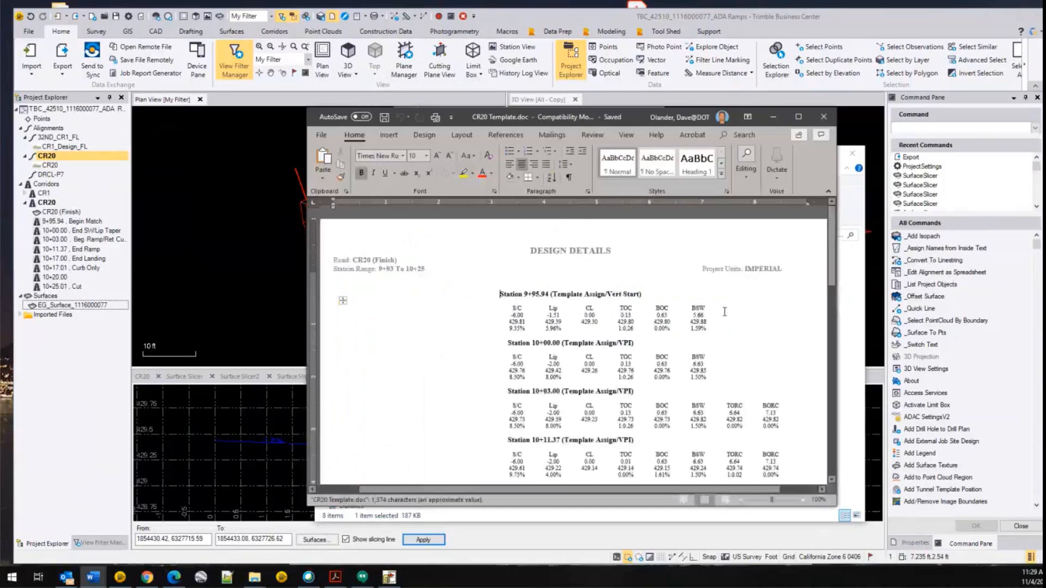
- Review the Design Details report's section tables for each CR20 station from 9+95.94 to 10+25.00
scroll(724, 311, down, 5)
scroll(724, 312, up, 2)
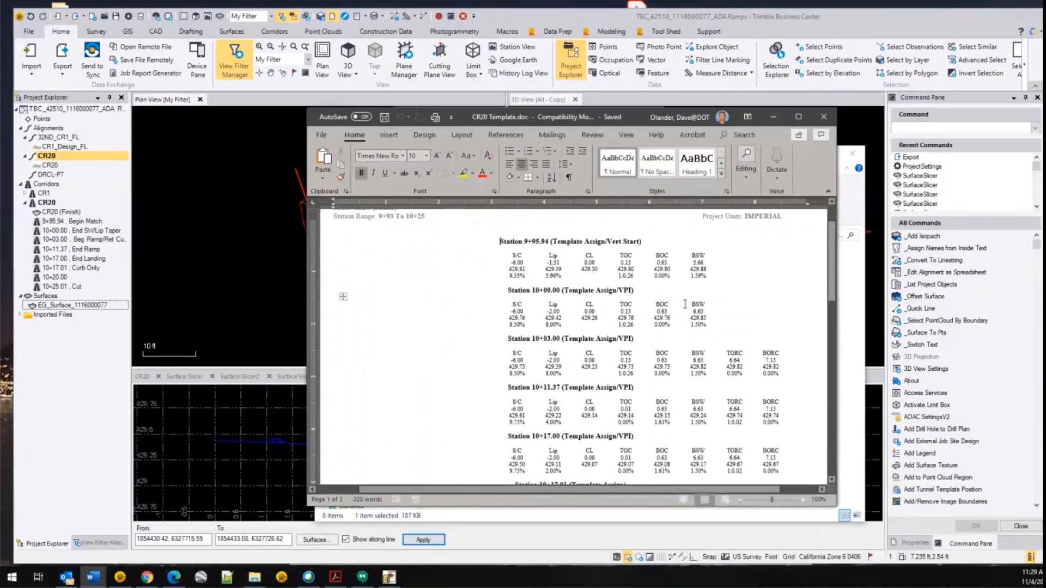
scroll(547, 334, down, 5)
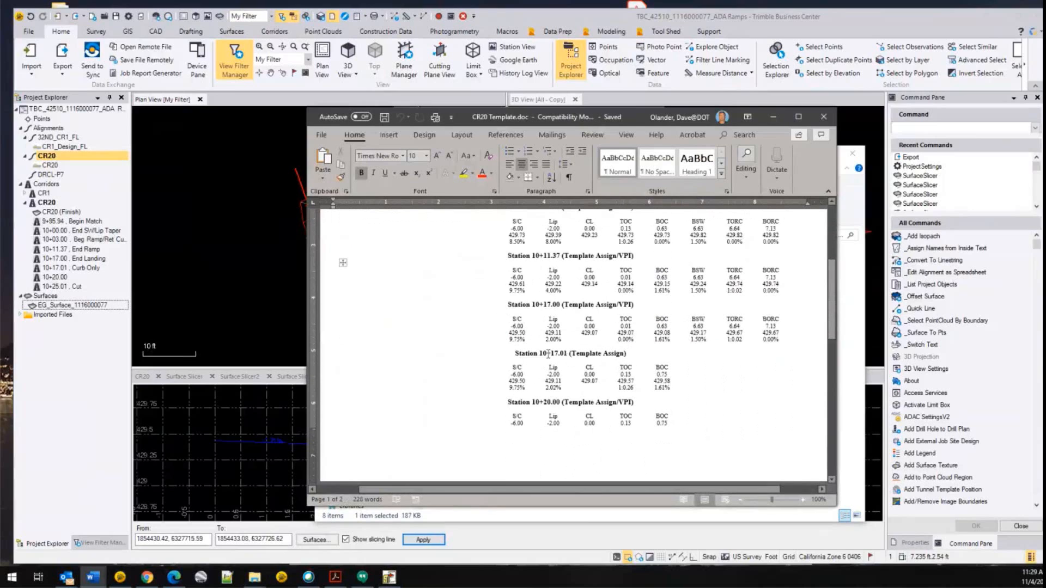
scroll(548, 354, down, 6)
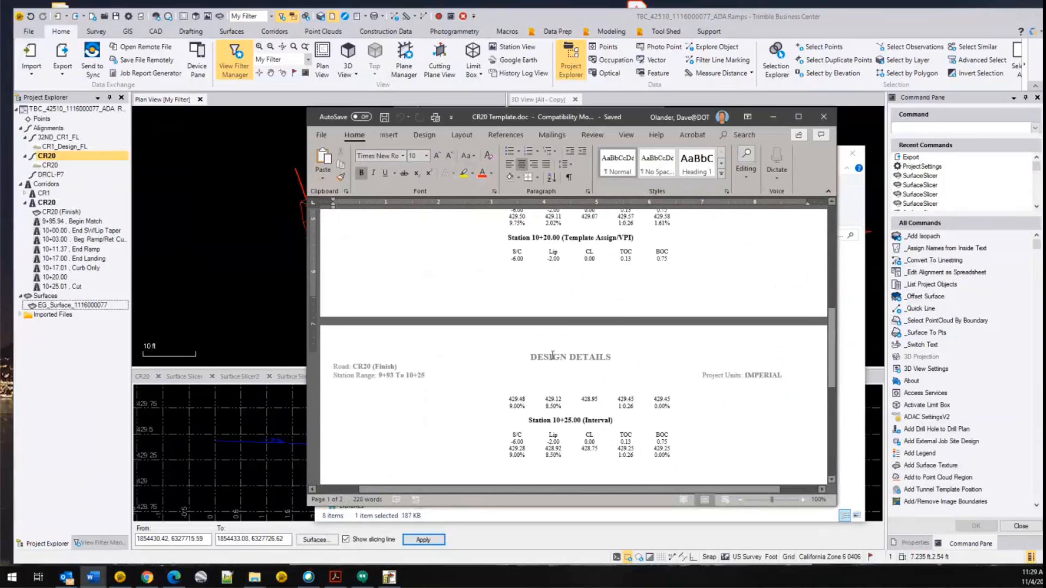
scroll(552, 355, up, 10)
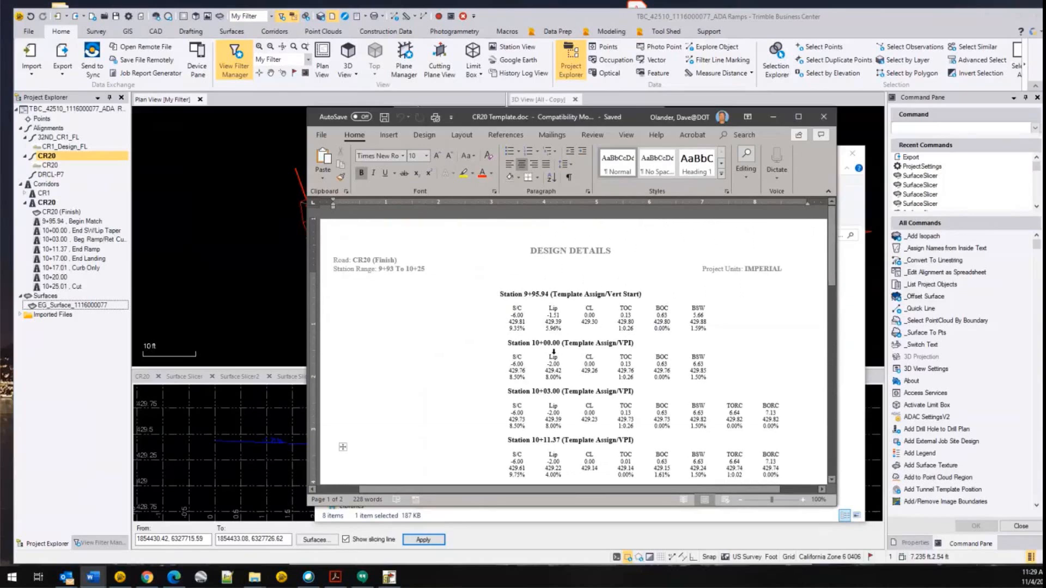
scroll(554, 352, down, 10)
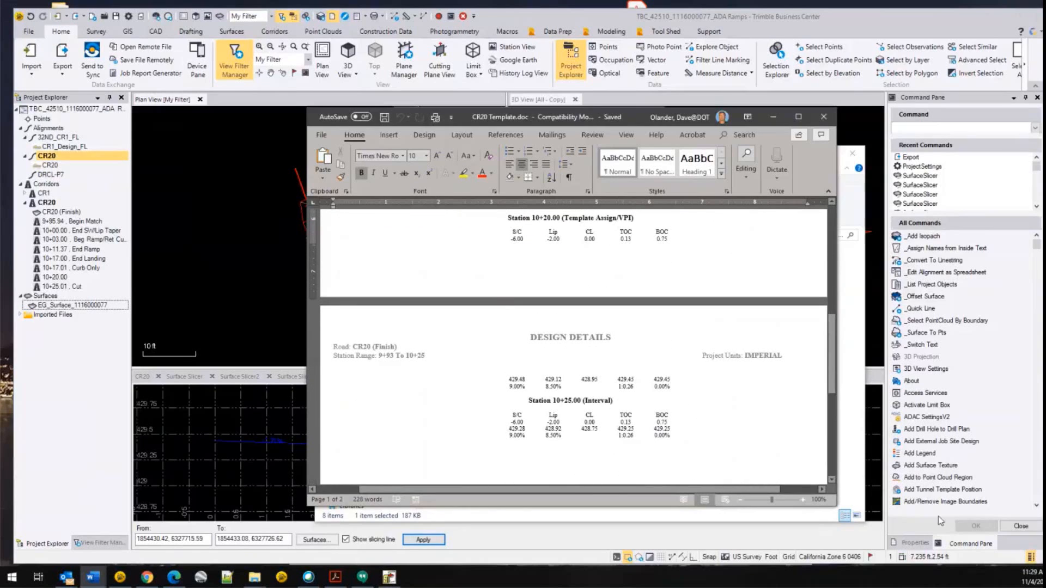
click(1039, 576)
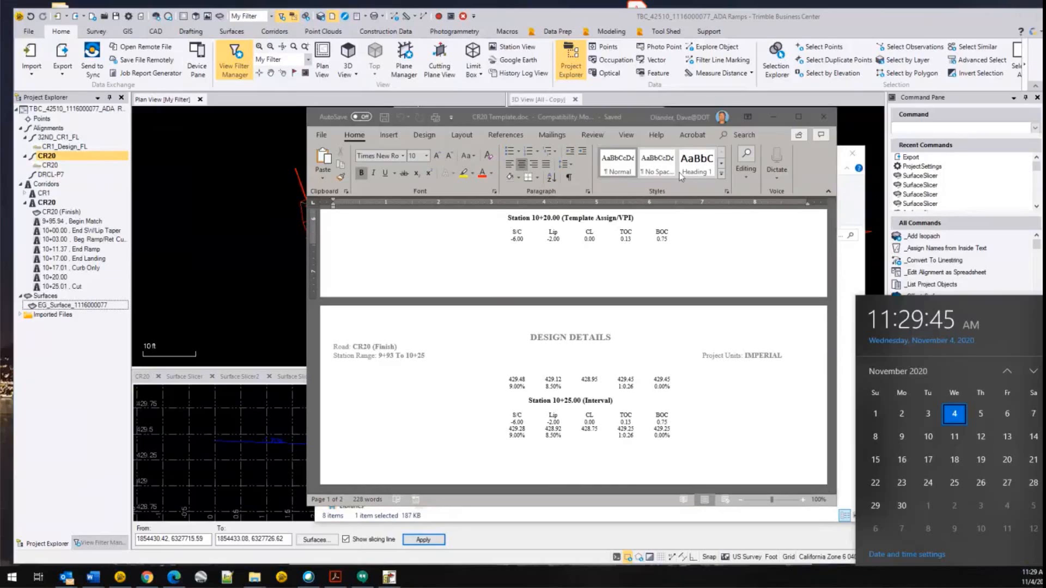
click(609, 121)
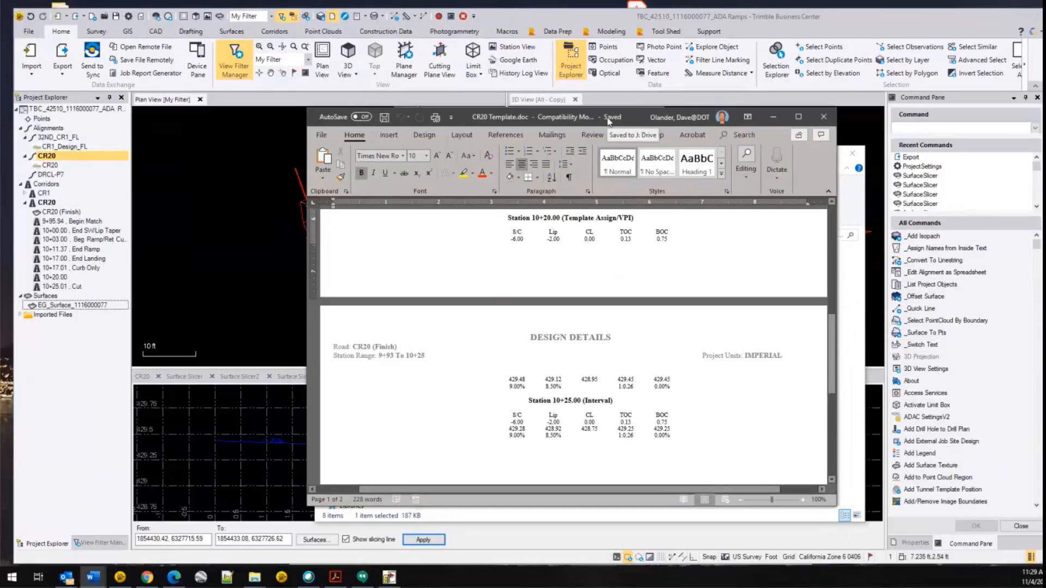